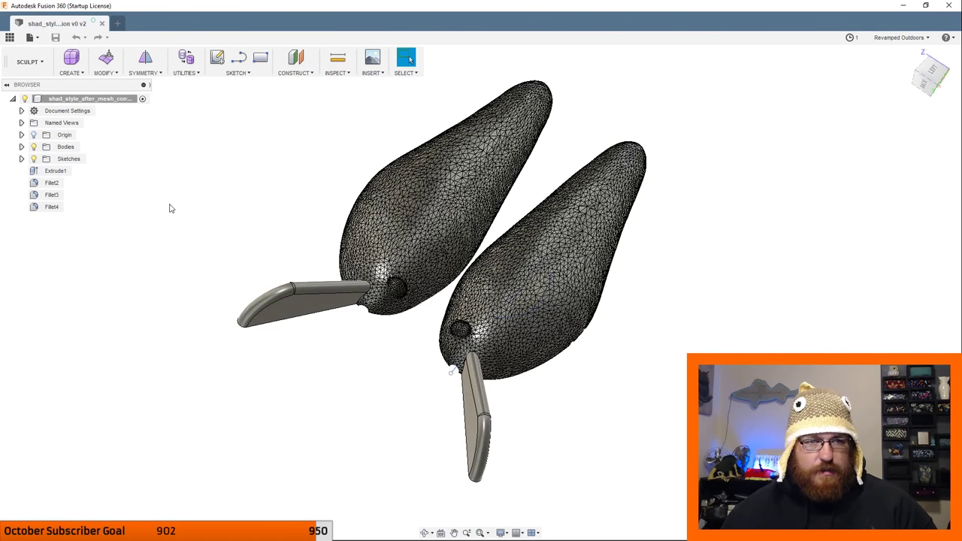
Create a new blank design from the File menu, then return to the crankbait image search.
{"action": "left_click", "coordinate": [31, 38]}
{"action": "left_click", "coordinate": [46, 51]}
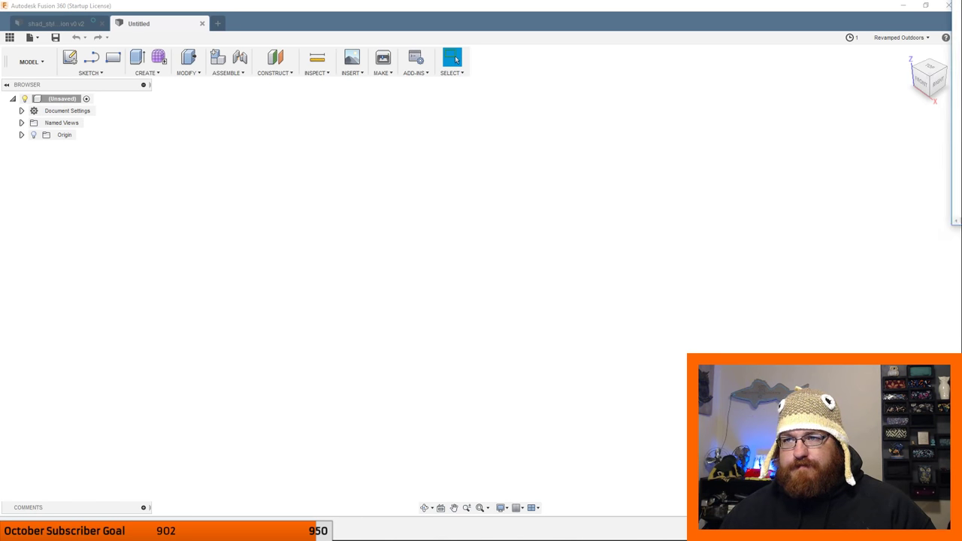
{"action": "key", "text": "alt+Tab"}
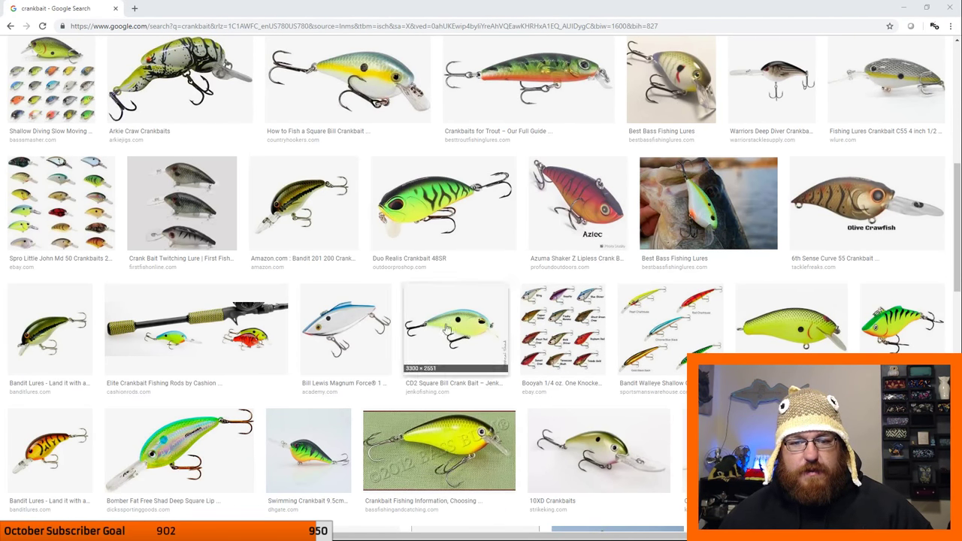
Scroll down through the crankbait image results to browse side-view lure photos.
{"action": "scroll", "coordinate": [389, 291], "scroll_direction": "down", "scroll_amount": 2}
{"action": "scroll", "coordinate": [390, 291], "scroll_direction": "down", "scroll_amount": 2}
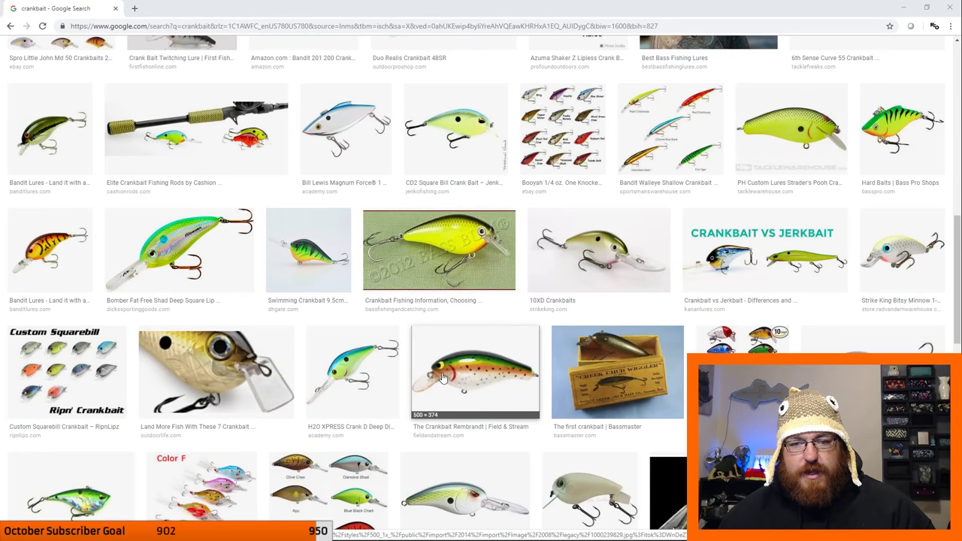
{"action": "scroll", "coordinate": [367, 292], "scroll_direction": "down", "scroll_amount": 1}
{"action": "scroll", "coordinate": [366, 292], "scroll_direction": "down", "scroll_amount": 1}
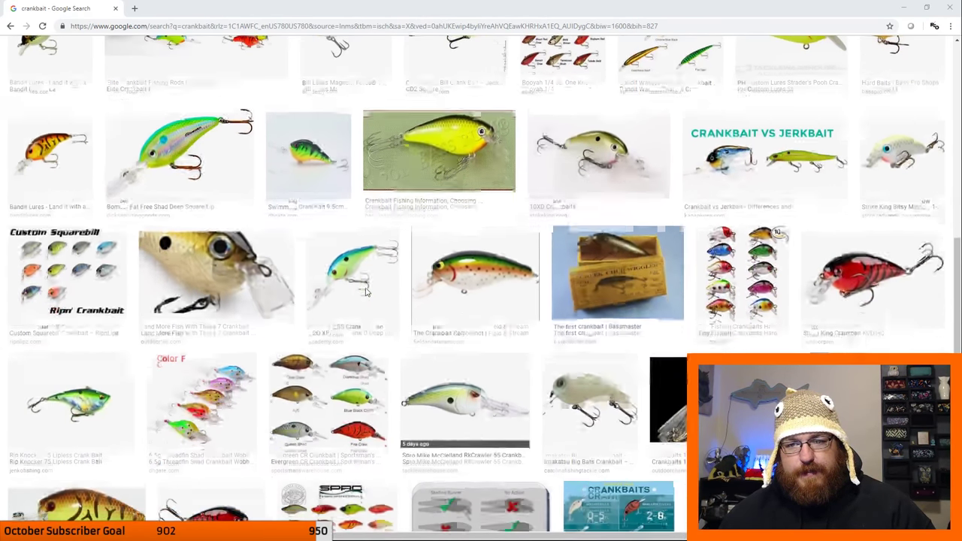
{"action": "scroll", "coordinate": [366, 292], "scroll_direction": "down", "scroll_amount": 2}
{"action": "scroll", "coordinate": [366, 292], "scroll_direction": "down", "scroll_amount": 1}
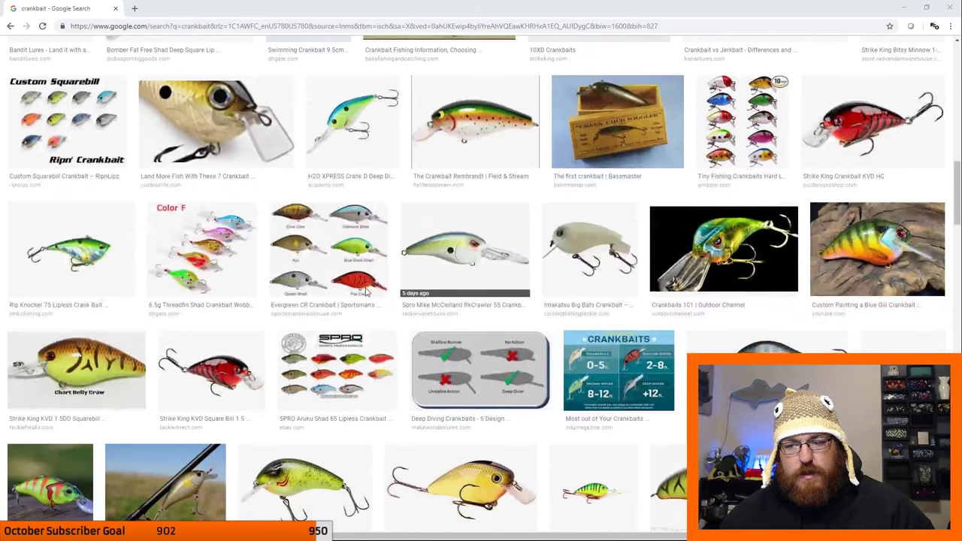
{"action": "scroll", "coordinate": [367, 293], "scroll_direction": "down", "scroll_amount": 1}
{"action": "scroll", "coordinate": [366, 292], "scroll_direction": "down", "scroll_amount": 5}
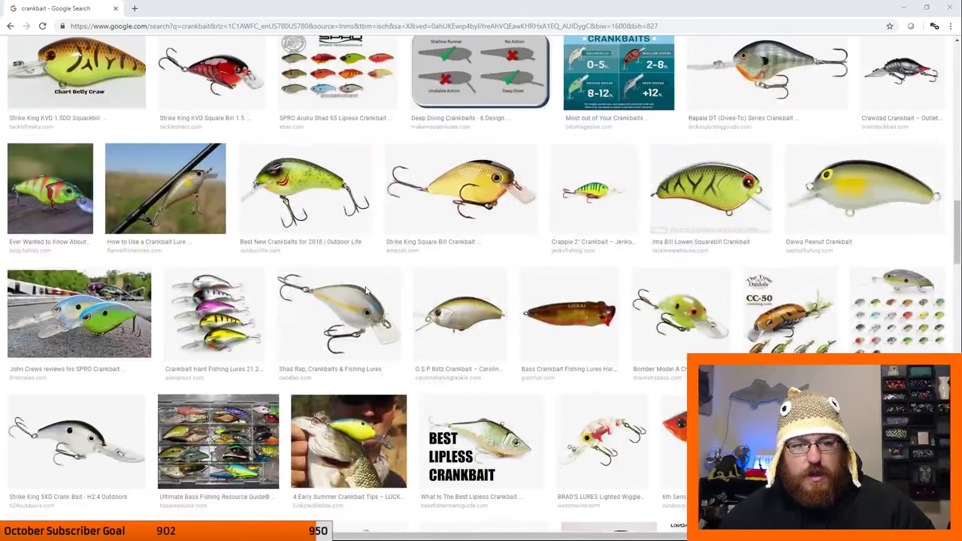
{"action": "scroll", "coordinate": [366, 290], "scroll_direction": "down", "scroll_amount": 2}
{"action": "scroll", "coordinate": [368, 298], "scroll_direction": "down", "scroll_amount": 1}
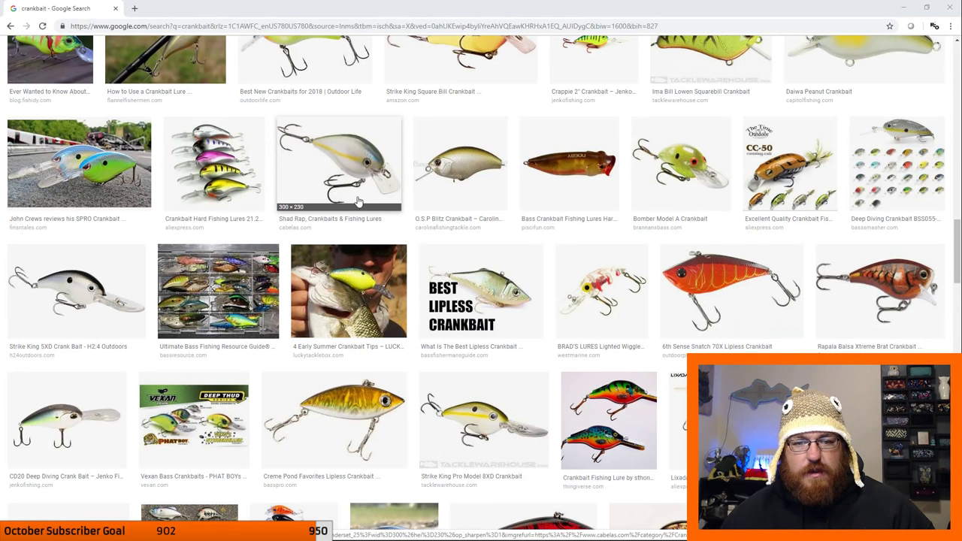
{"action": "scroll", "coordinate": [368, 298], "scroll_direction": "down", "scroll_amount": 1}
{"action": "scroll", "coordinate": [516, 325], "scroll_direction": "down", "scroll_amount": 1}
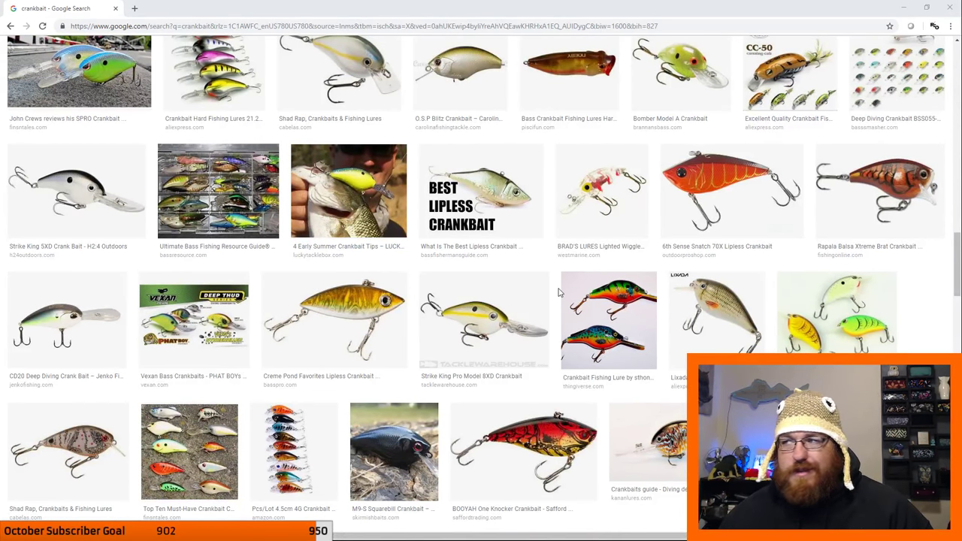
{"action": "scroll", "coordinate": [207, 331], "scroll_direction": "down", "scroll_amount": 3}
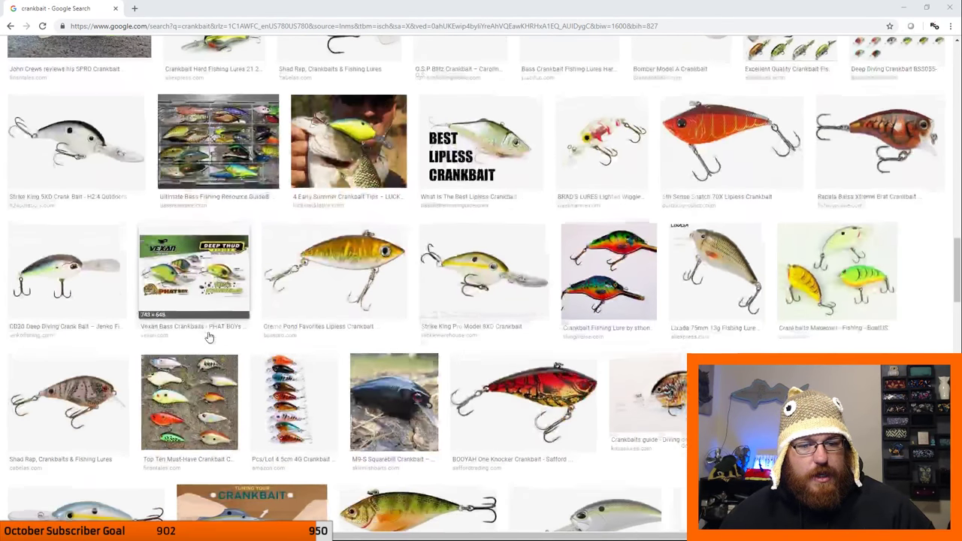
{"action": "scroll", "coordinate": [207, 329], "scroll_direction": "down", "scroll_amount": 2}
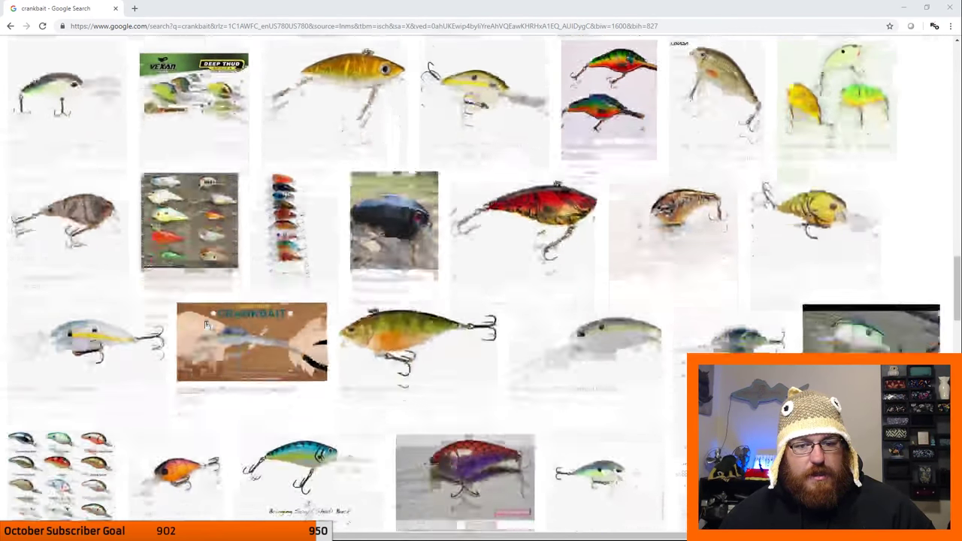
{"action": "scroll", "coordinate": [207, 327], "scroll_direction": "down", "scroll_amount": 2}
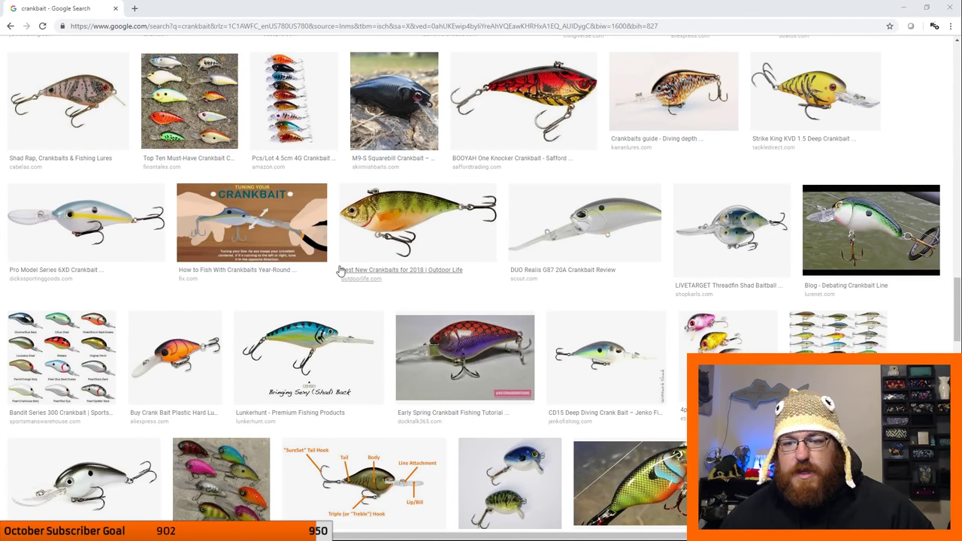
{"action": "scroll", "coordinate": [339, 272], "scroll_direction": "down", "scroll_amount": 1}
{"action": "scroll", "coordinate": [340, 272], "scroll_direction": "down", "scroll_amount": 1}
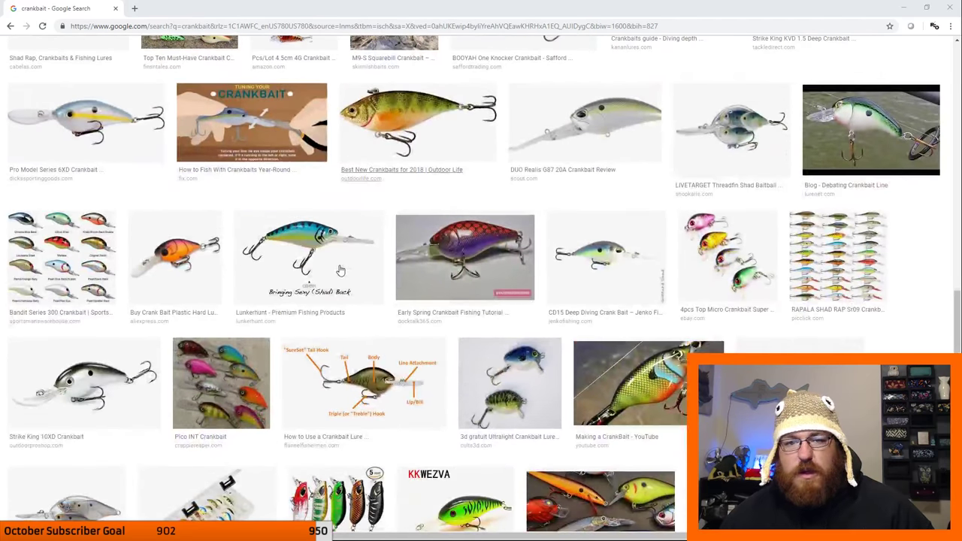
{"action": "scroll", "coordinate": [321, 265], "scroll_direction": "down", "scroll_amount": 3}
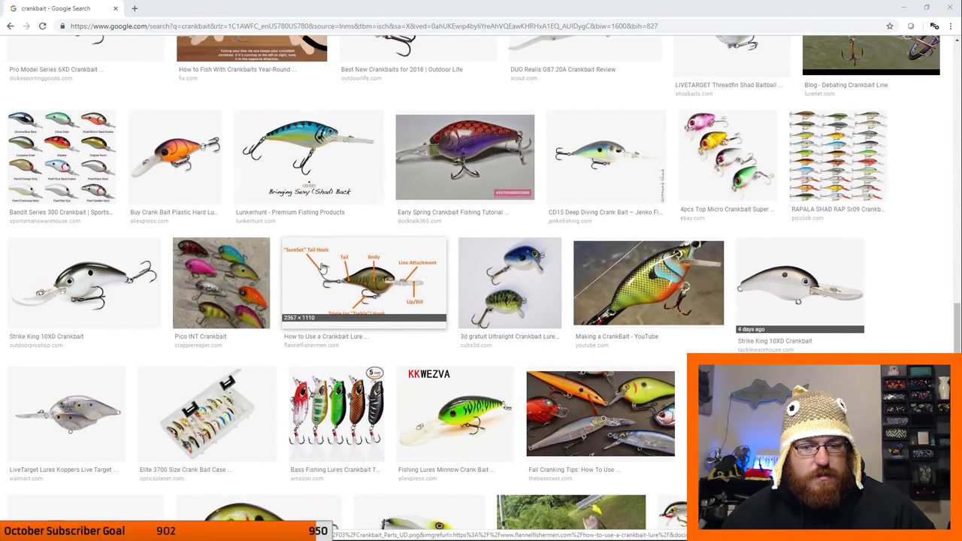
{"action": "scroll", "coordinate": [321, 267], "scroll_direction": "down", "scroll_amount": 3}
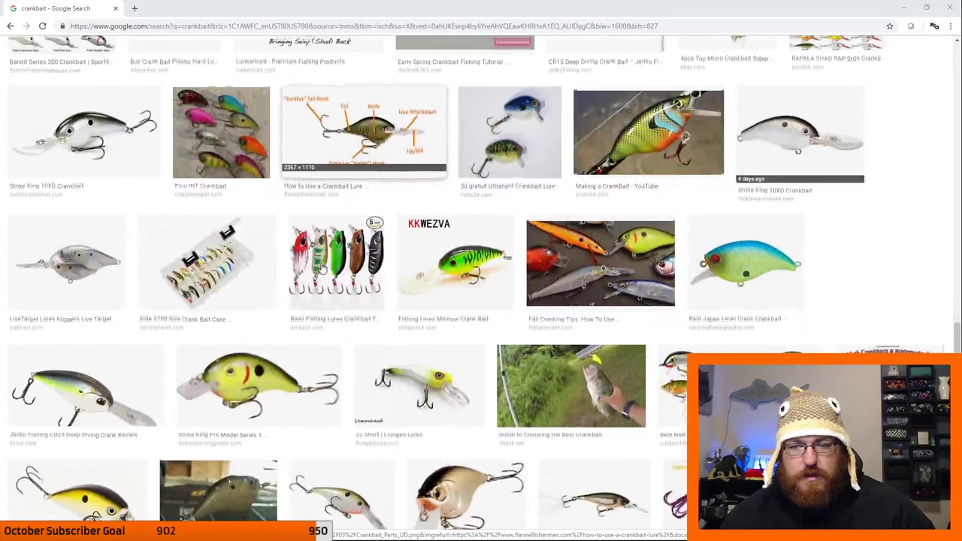
{"action": "scroll", "coordinate": [321, 268], "scroll_direction": "down", "scroll_amount": 1}
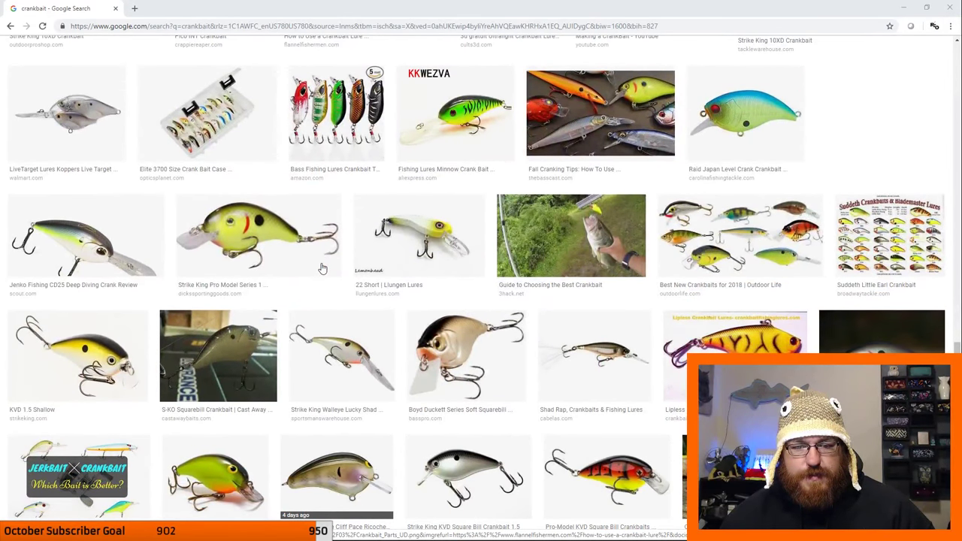
{"action": "scroll", "coordinate": [321, 269], "scroll_direction": "down", "scroll_amount": 2}
{"action": "scroll", "coordinate": [321, 268], "scroll_direction": "down", "scroll_amount": 6}
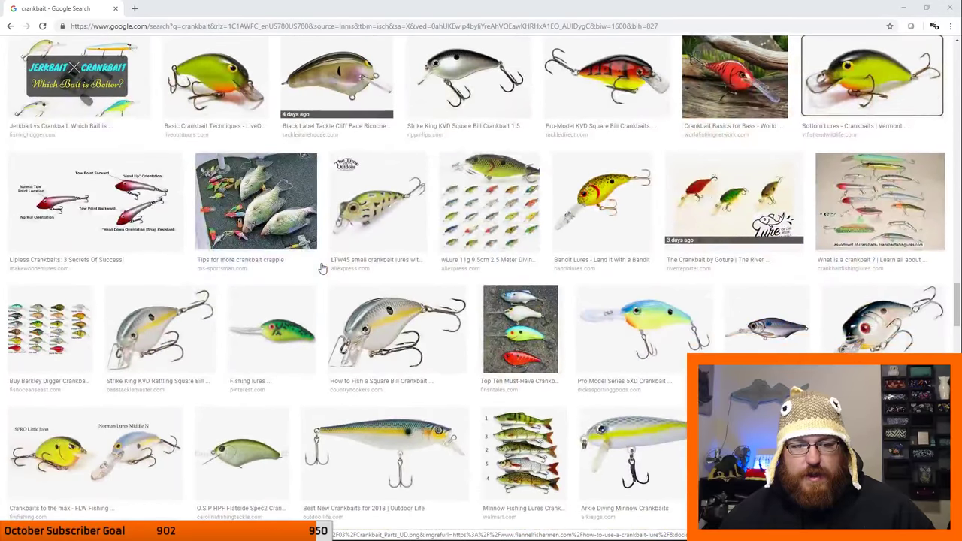
{"action": "scroll", "coordinate": [321, 268], "scroll_direction": "down", "scroll_amount": 3}
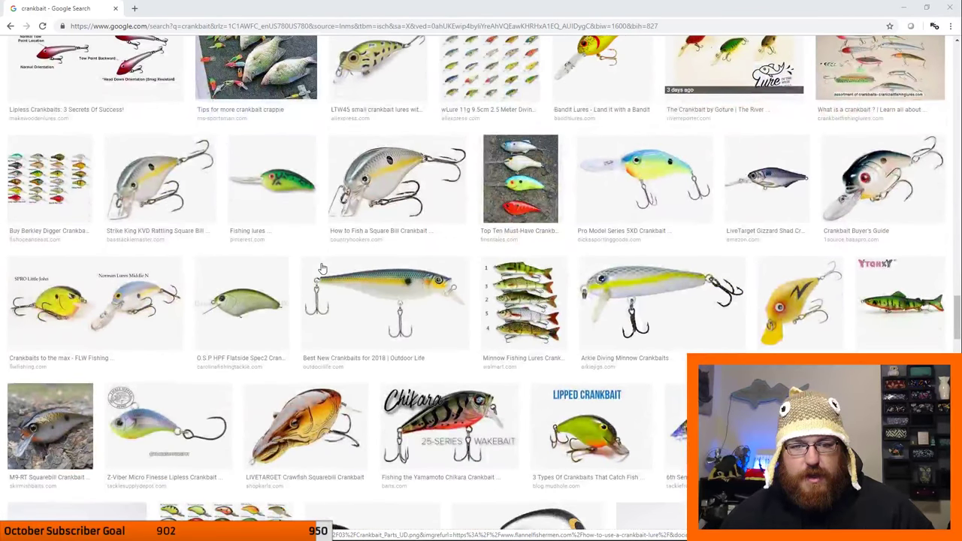
Save the side-view lure image as berkley-juke-crankbait.jpg in the 143.Livestream_crankbaits folder.
{"action": "left_click", "coordinate": [395, 304]}
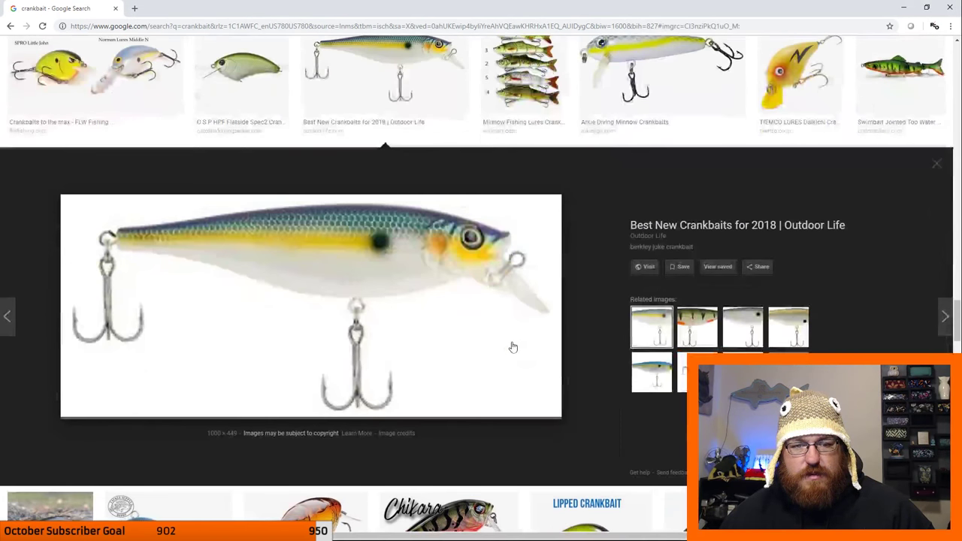
{"action": "right_click", "coordinate": [355, 232]}
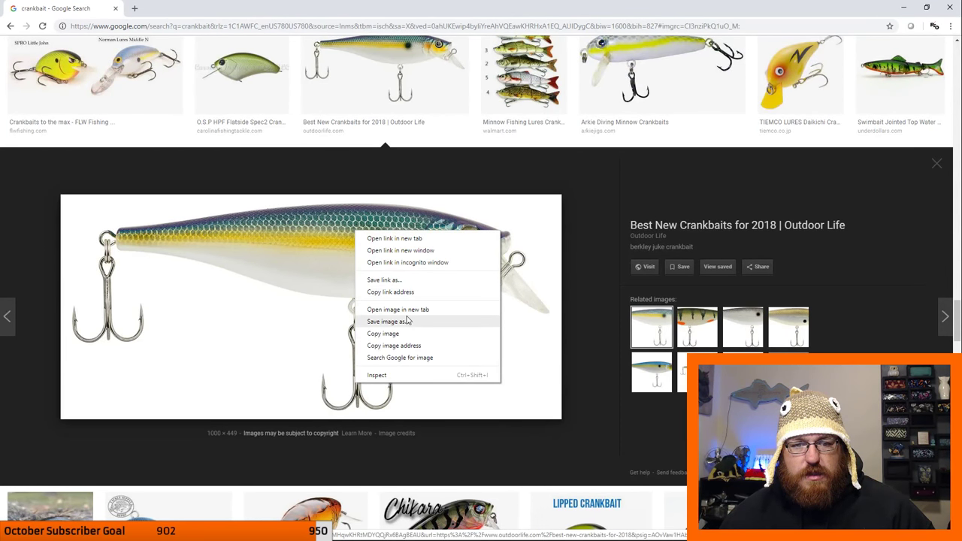
{"action": "left_click", "coordinate": [411, 327]}
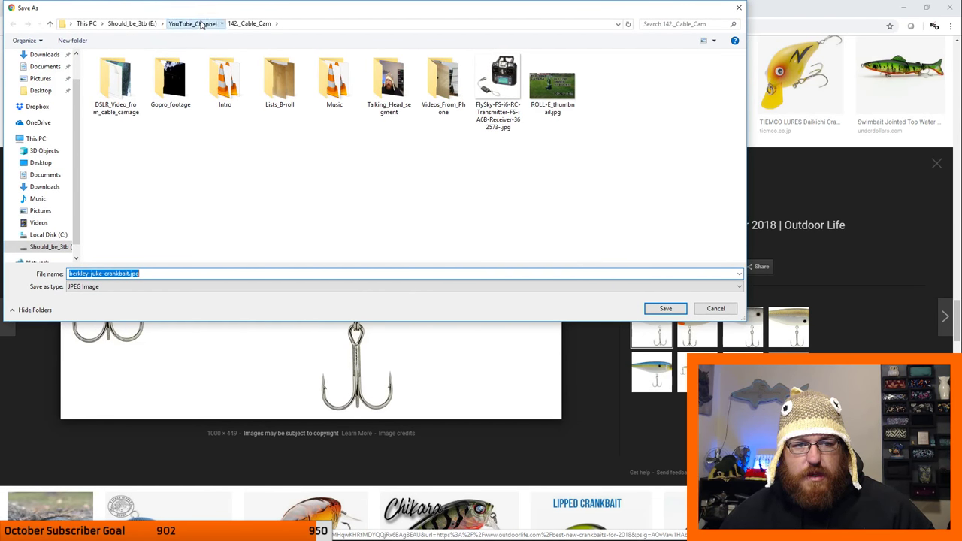
{"action": "left_click", "coordinate": [197, 24]}
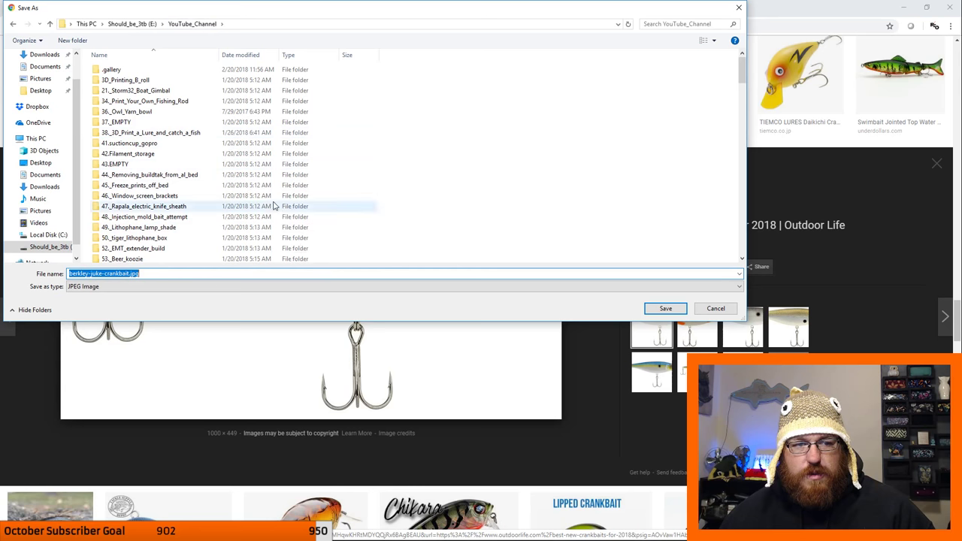
{"action": "scroll", "coordinate": [273, 204], "scroll_direction": "down", "scroll_amount": 1}
{"action": "scroll", "coordinate": [274, 206], "scroll_direction": "up", "scroll_amount": 1}
{"action": "scroll", "coordinate": [273, 205], "scroll_direction": "down", "scroll_amount": 20}
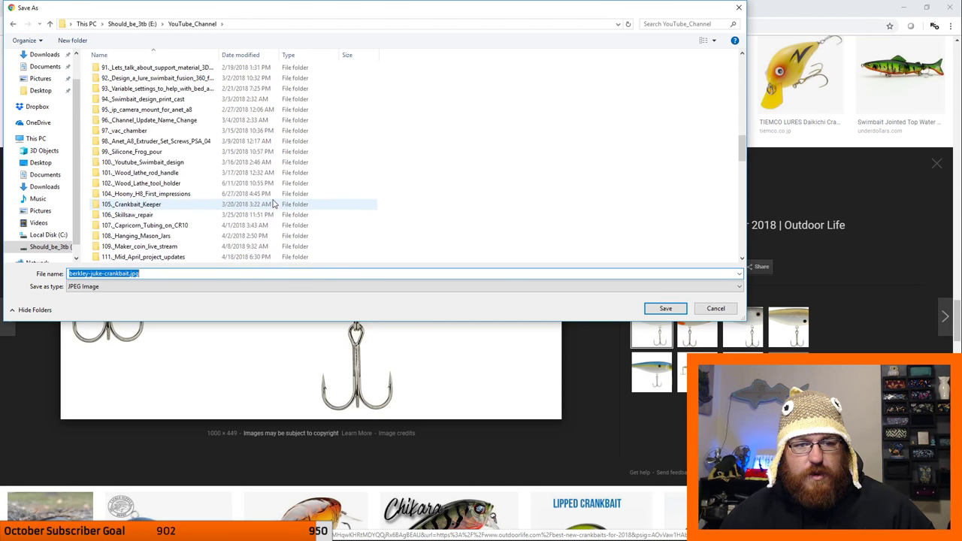
{"action": "scroll", "coordinate": [273, 202], "scroll_direction": "up", "scroll_amount": 20}
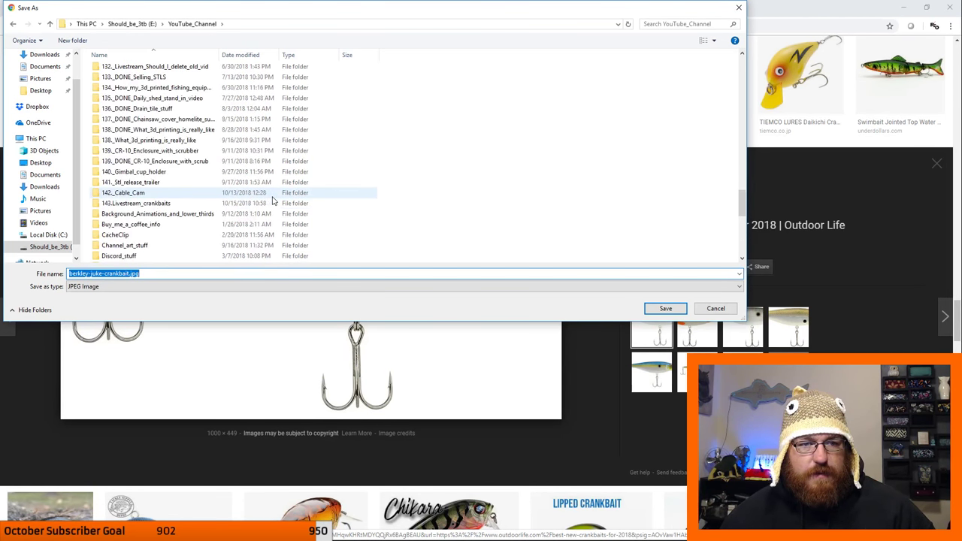
{"action": "double_click", "coordinate": [177, 204]}
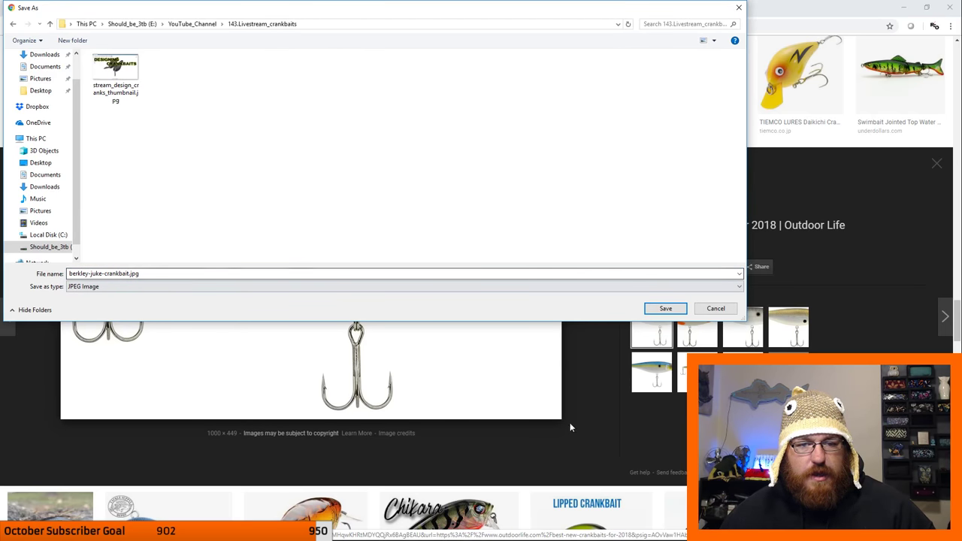
{"action": "left_click", "coordinate": [664, 309]}
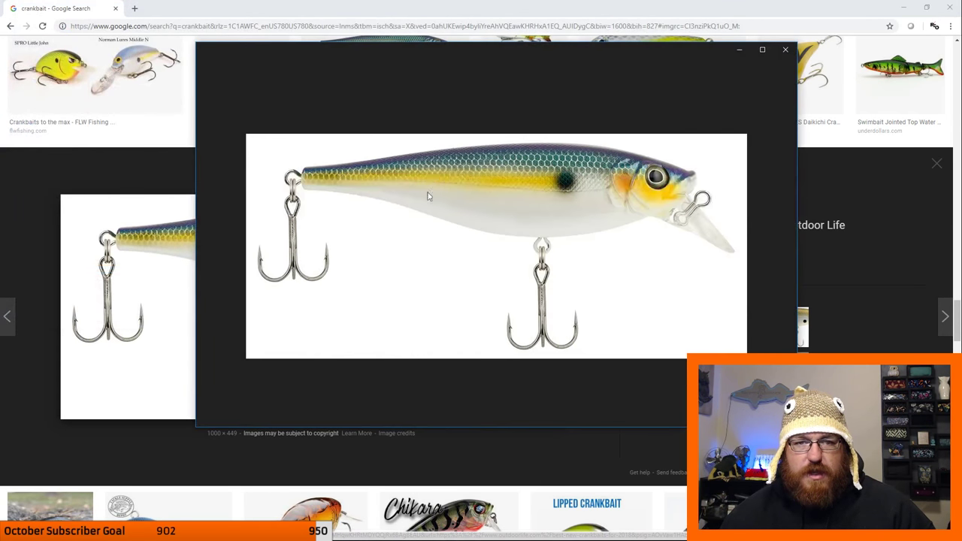
{"action": "left_click", "coordinate": [740, 50]}
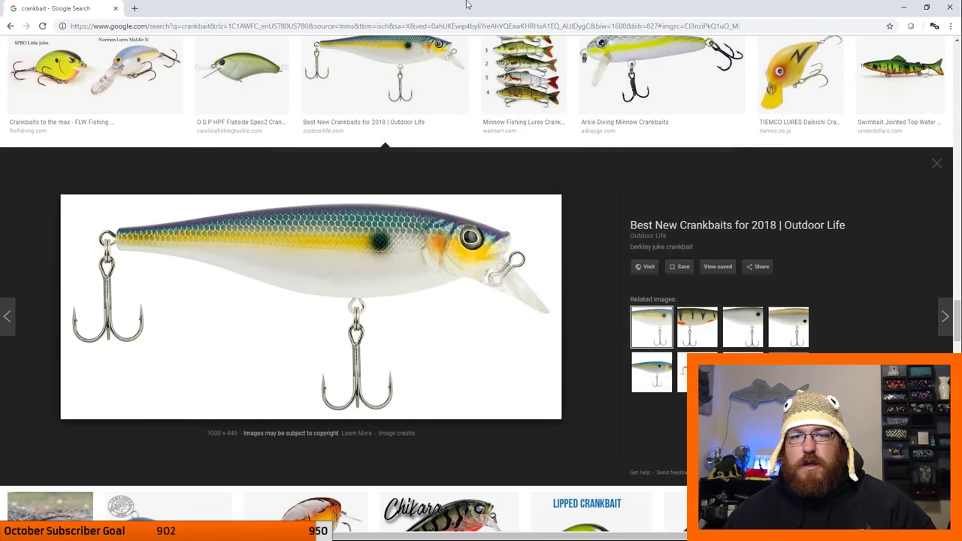
{"action": "key", "text": "alt+Tab"}
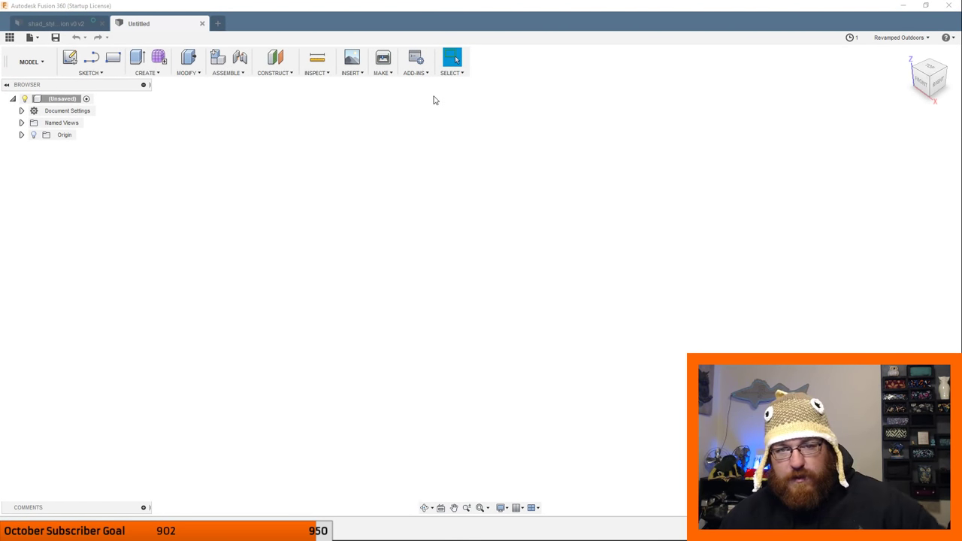
Switch to the right view and pick the side plane for an attached canvas.
{"action": "left_click", "coordinate": [353, 72]}
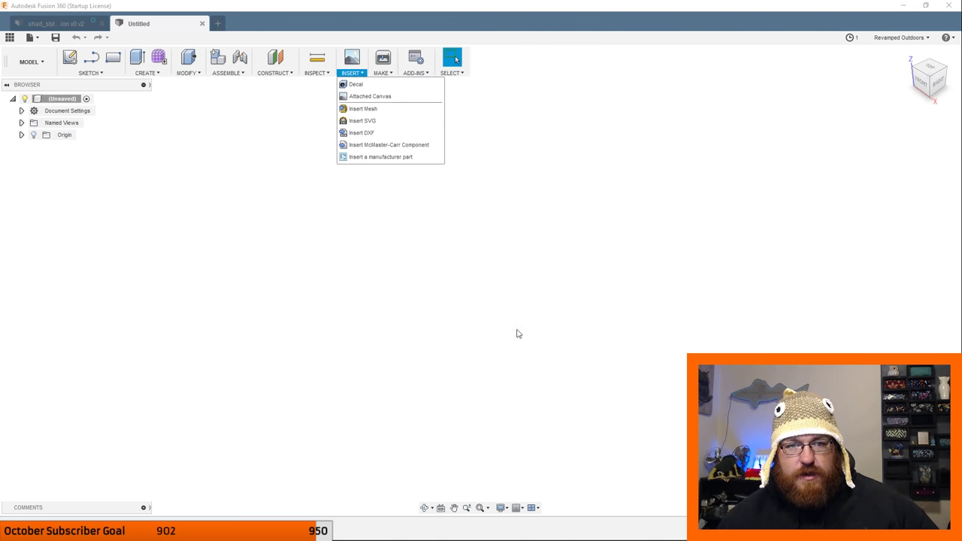
{"action": "left_click", "coordinate": [368, 97]}
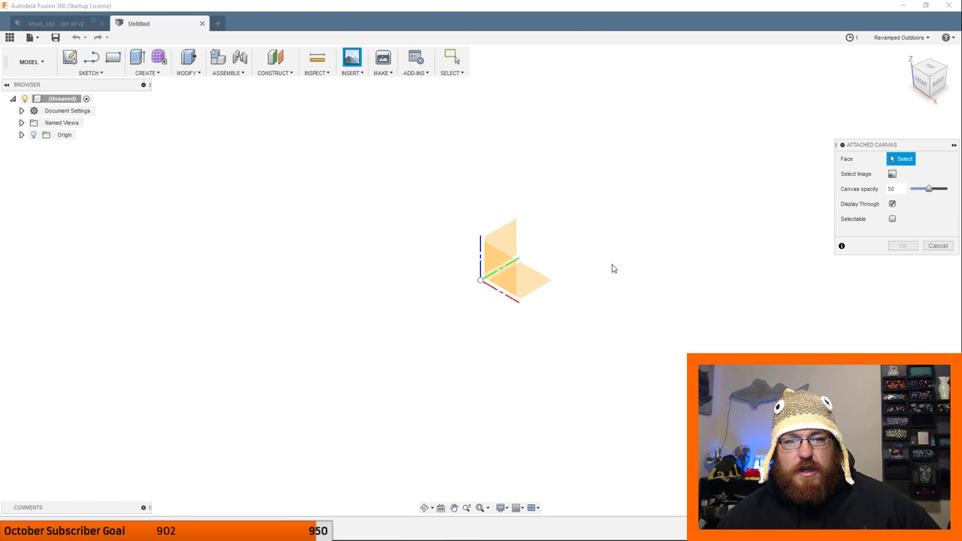
{"action": "left_click", "coordinate": [938, 81]}
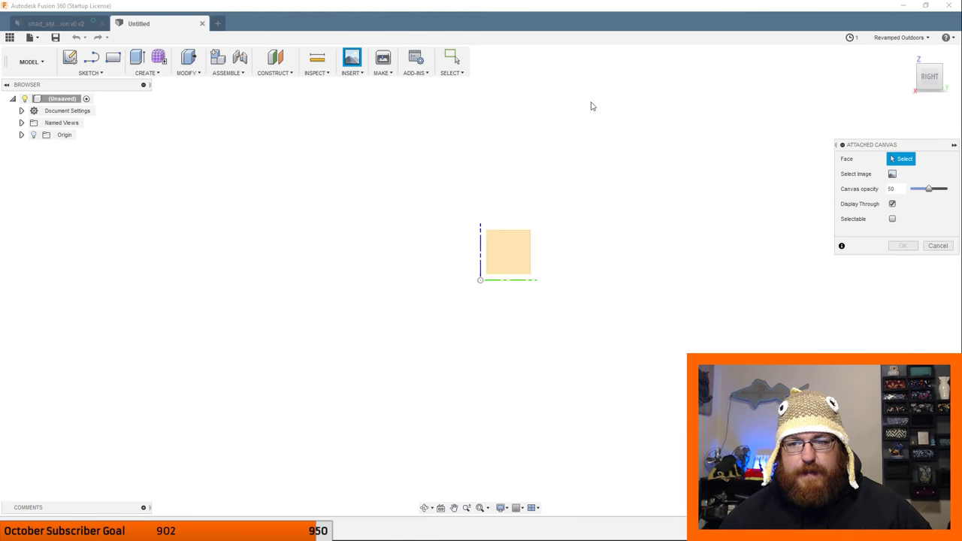
{"action": "left_click", "coordinate": [528, 250]}
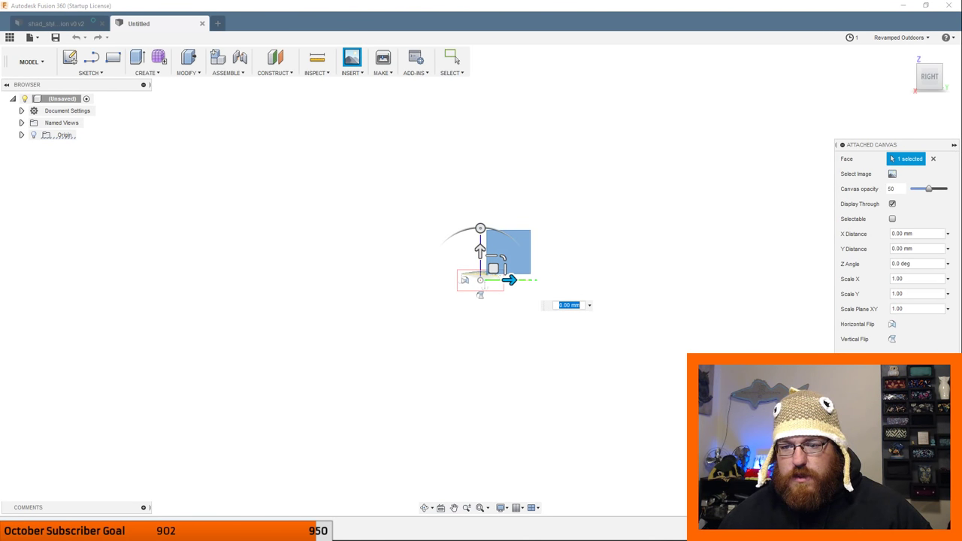
{"action": "key", "text": "Return"}
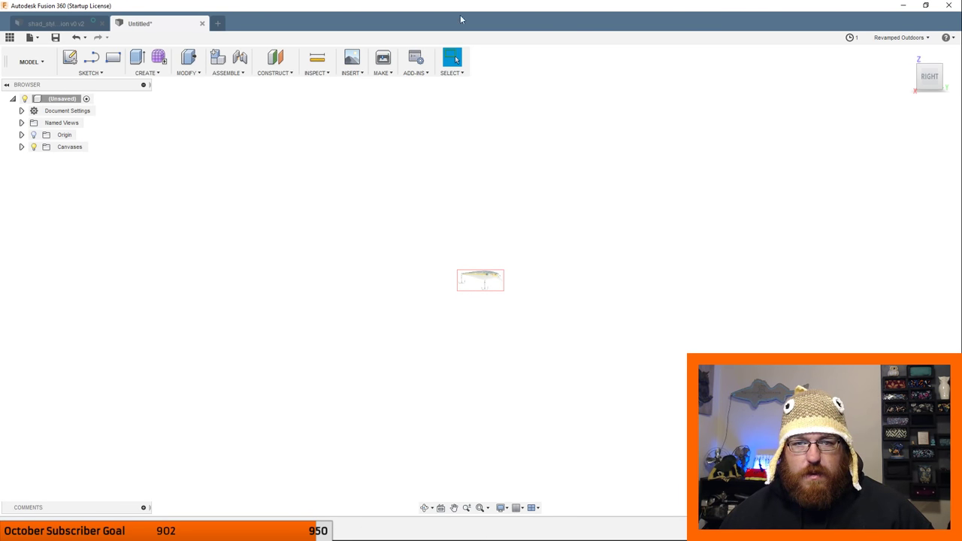
Attach the berkley-juke-crankbait image as a canvas on the right-view plane.
{"action": "left_click", "coordinate": [351, 73]}
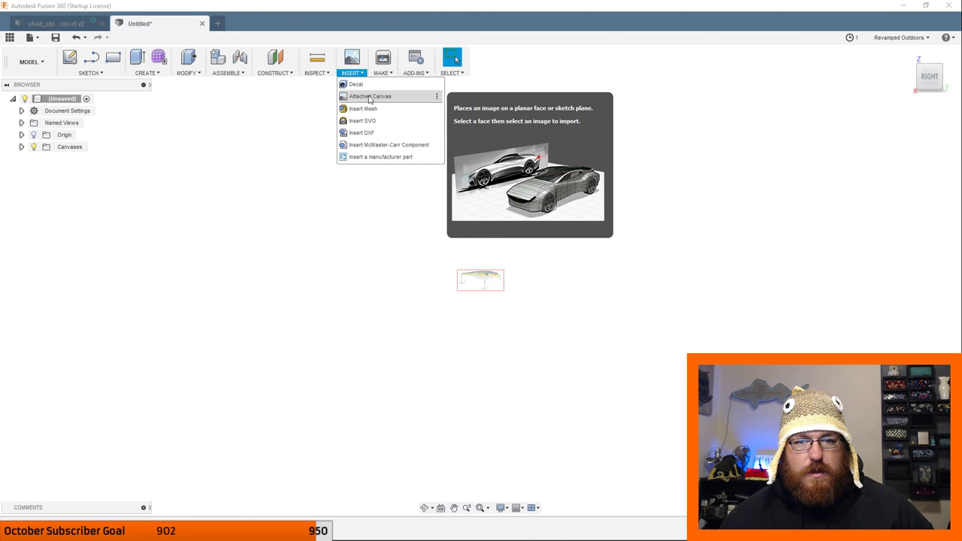
{"action": "left_click", "coordinate": [370, 98]}
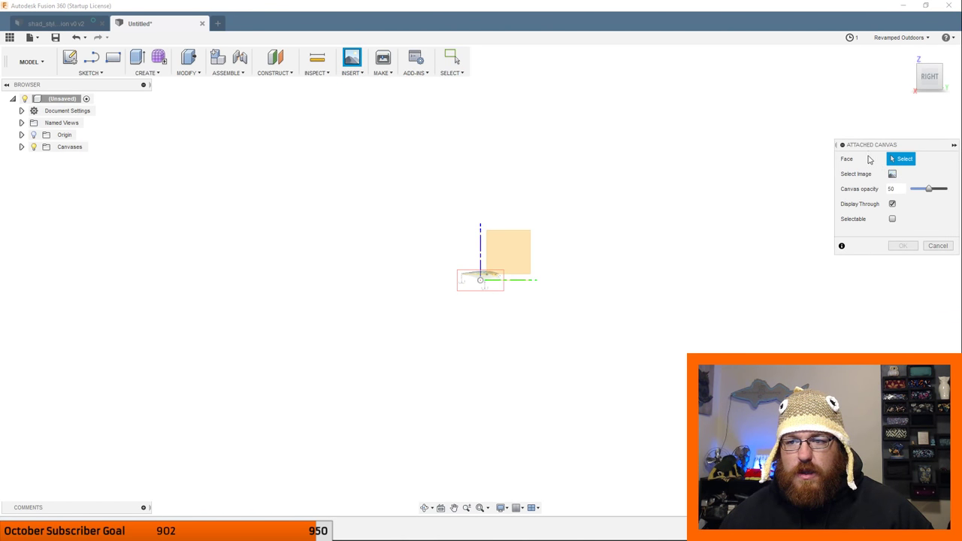
{"action": "left_click", "coordinate": [892, 173]}
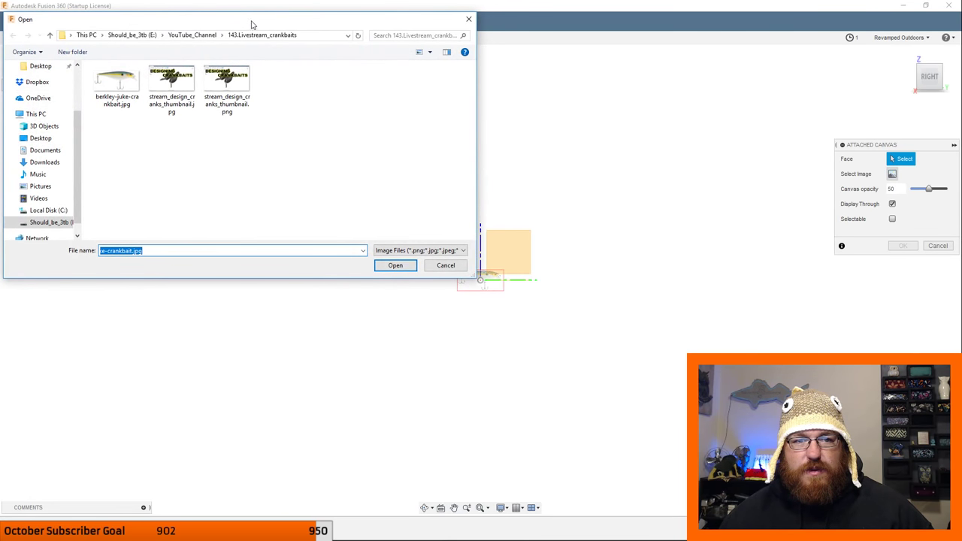
{"action": "key", "text": "Escape"}
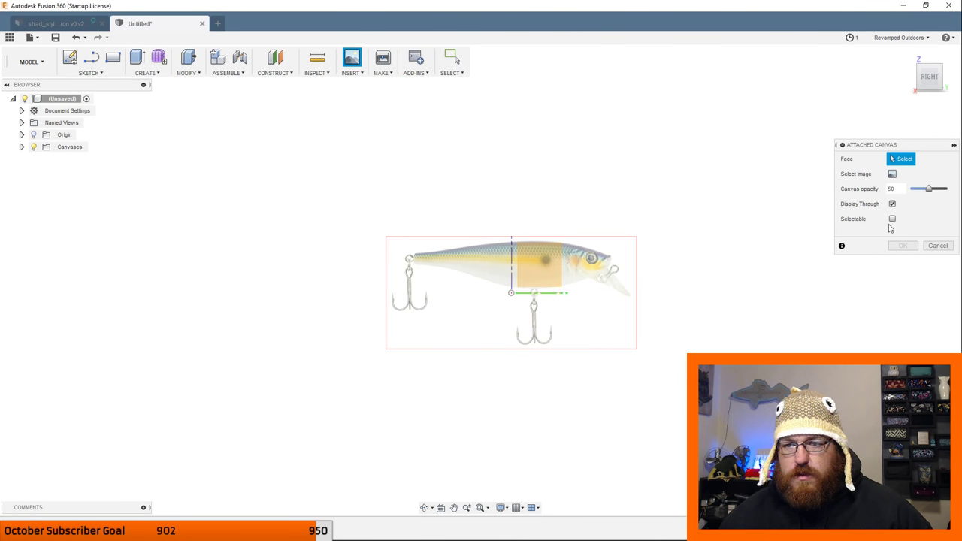
{"action": "left_click", "coordinate": [893, 174]}
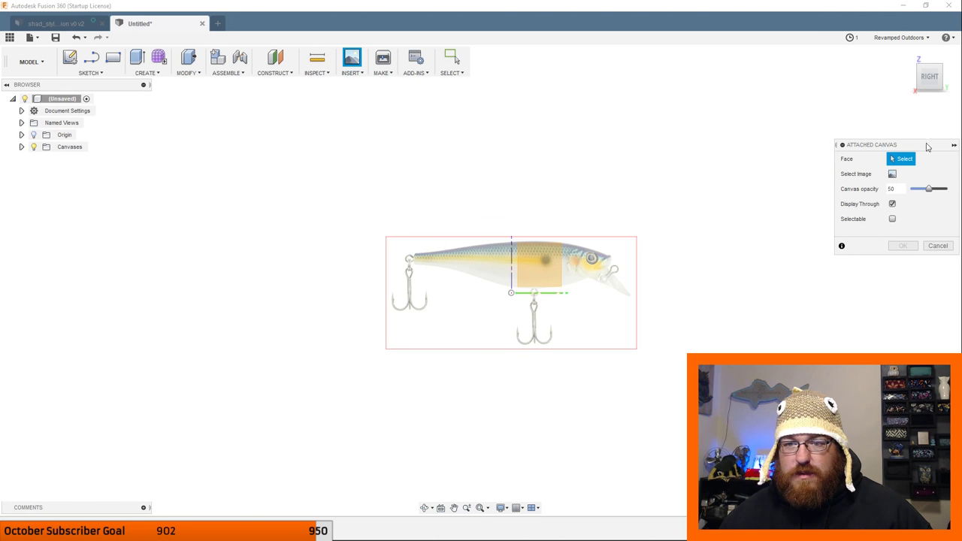
{"action": "left_click", "coordinate": [938, 246]}
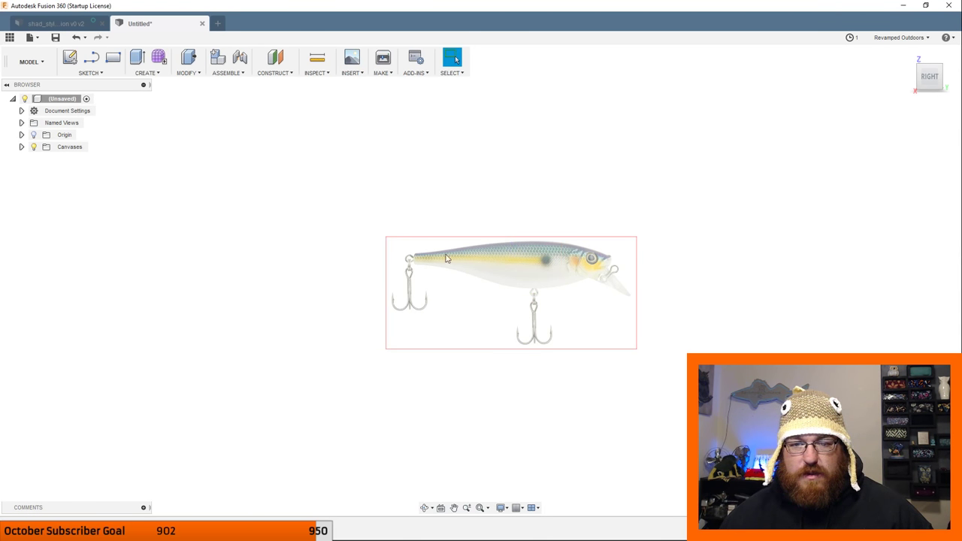
{"action": "left_click", "coordinate": [357, 73]}
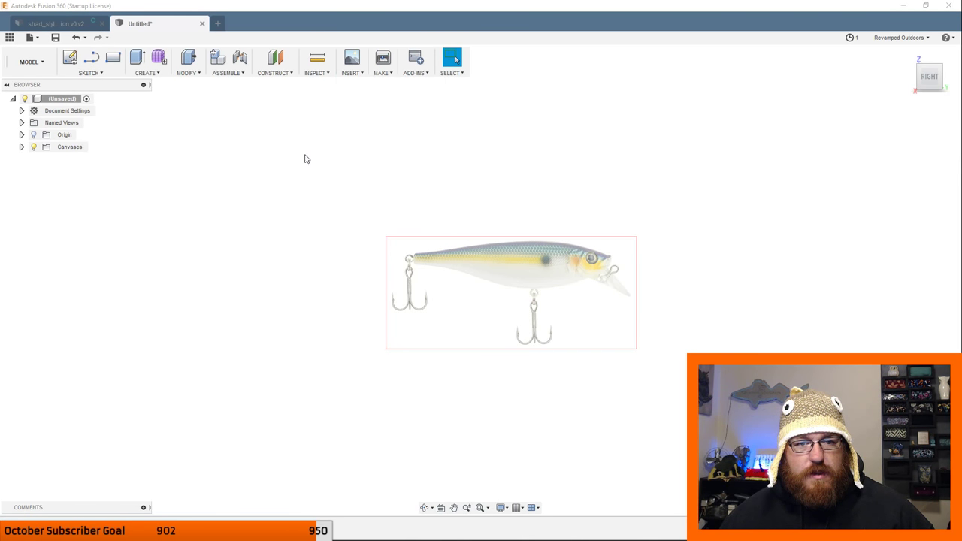
Calibrate the berkley-juke-crankbait canvas to 85 mm from tail to nose and recentre the view.
{"action": "left_click", "coordinate": [21, 147]}
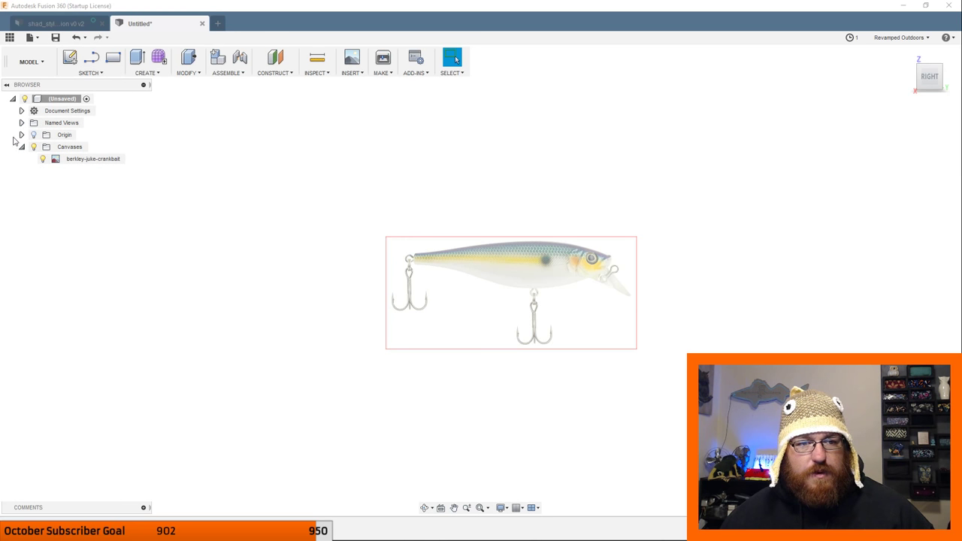
{"action": "left_click", "coordinate": [80, 160]}
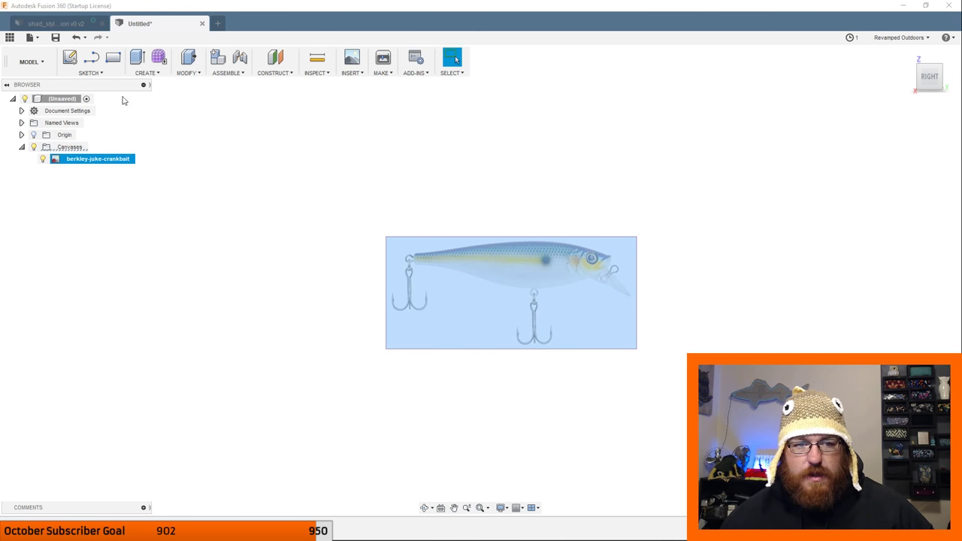
{"action": "right_click", "coordinate": [114, 160]}
{"action": "left_click", "coordinate": [139, 191]}
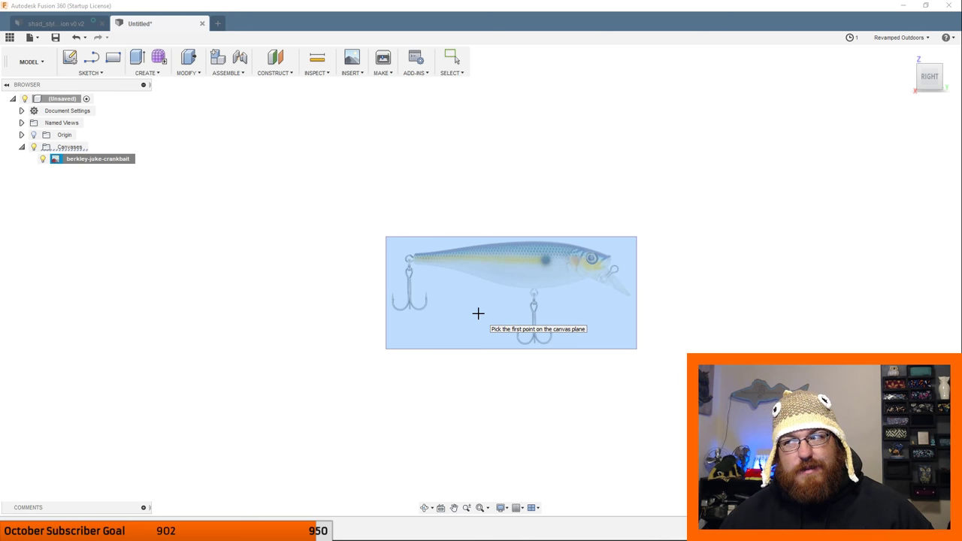
{"action": "left_click", "coordinate": [415, 259]}
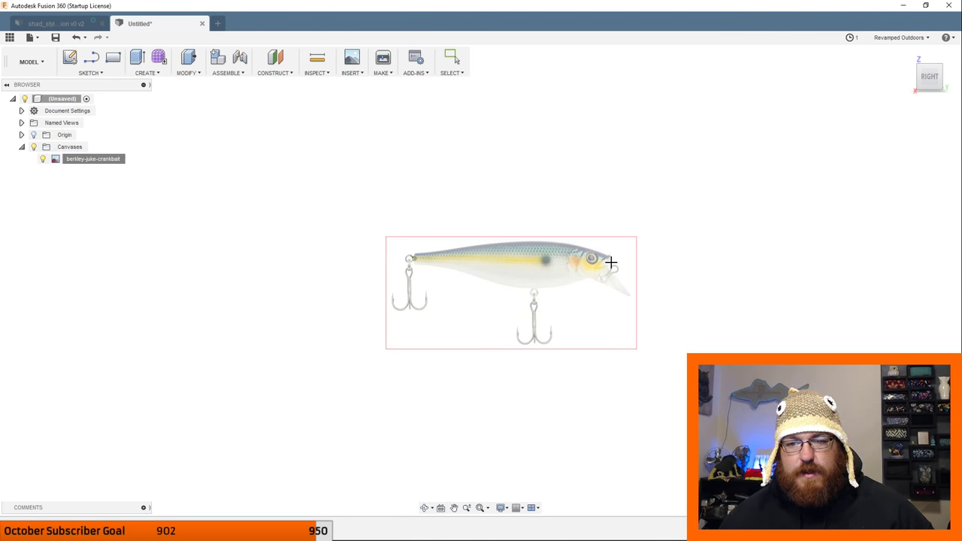
{"action": "left_click", "coordinate": [611, 258]}
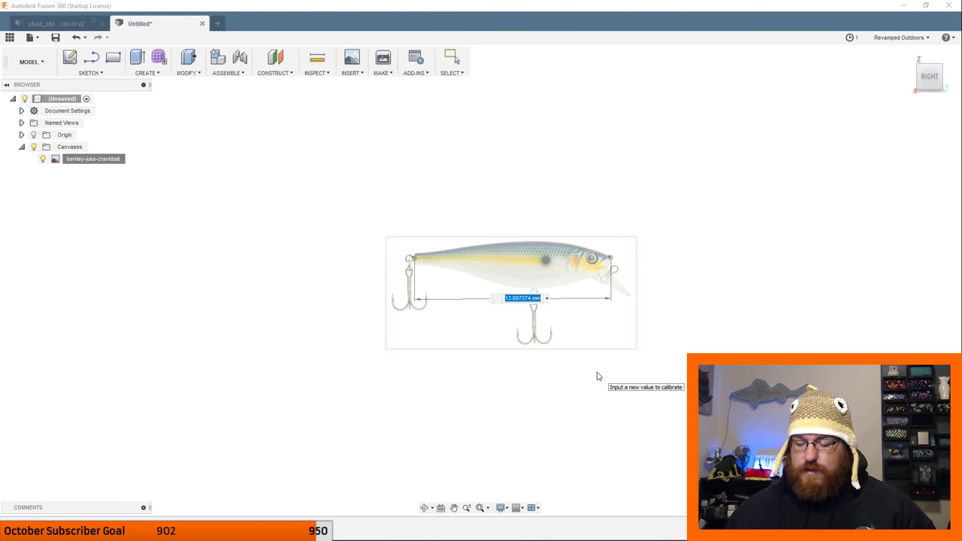
{"action": "type", "text": "85"}
{"action": "key", "text": "Return"}
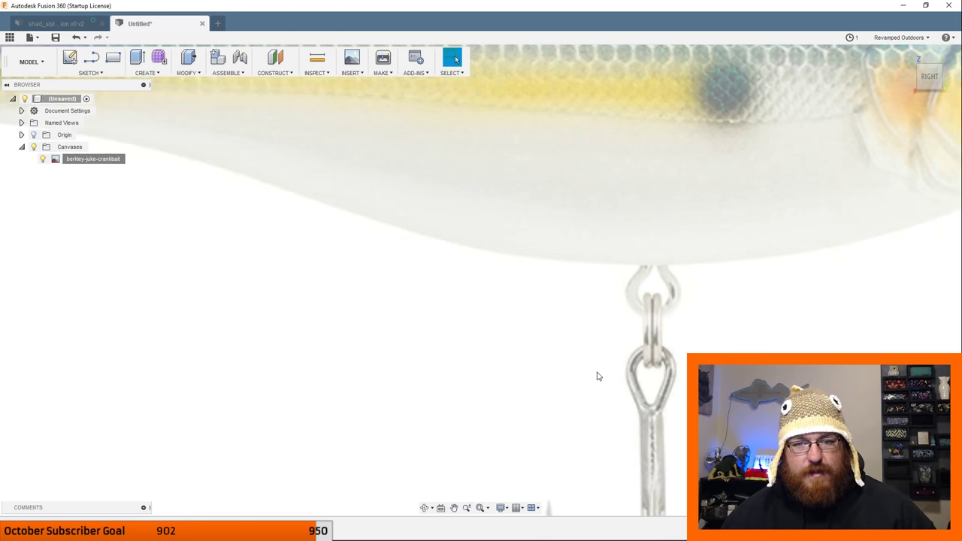
{"action": "scroll", "coordinate": [482, 240], "scroll_direction": "down", "scroll_amount": 6}
{"action": "middle_click_drag", "start_coordinate": [507, 230], "coordinate": [421, 260]}
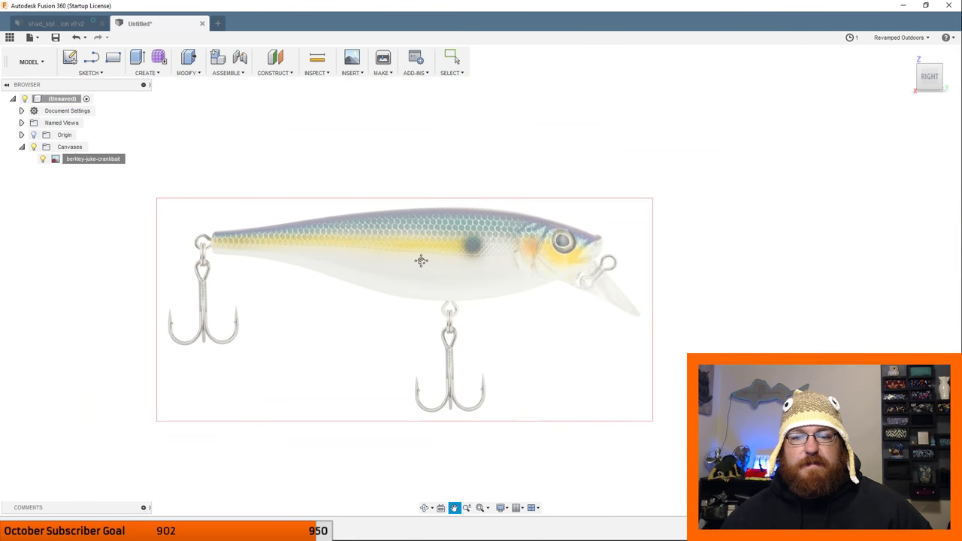
Start a fit point spline in a new sketch on the canvas plane.
{"action": "left_click", "coordinate": [91, 73]}
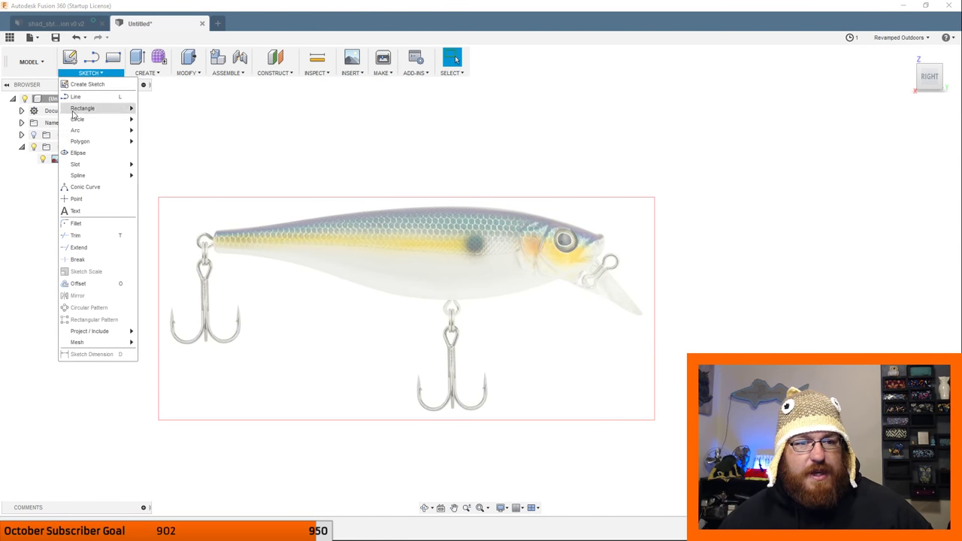
{"action": "mouse_move", "coordinate": [90, 178]}
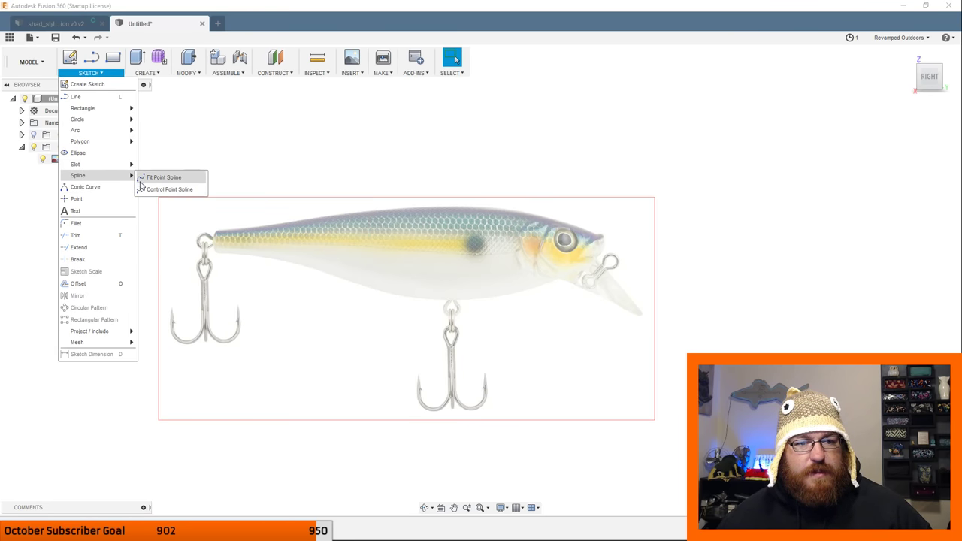
{"action": "left_click", "coordinate": [161, 177]}
{"action": "left_click", "coordinate": [440, 280]}
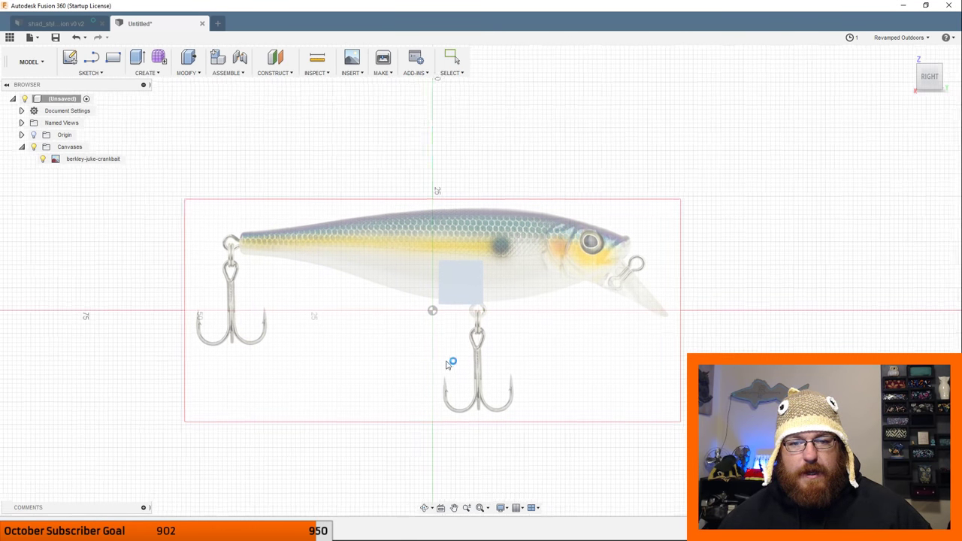
{"action": "scroll", "coordinate": [396, 258], "scroll_direction": "up", "scroll_amount": 2}
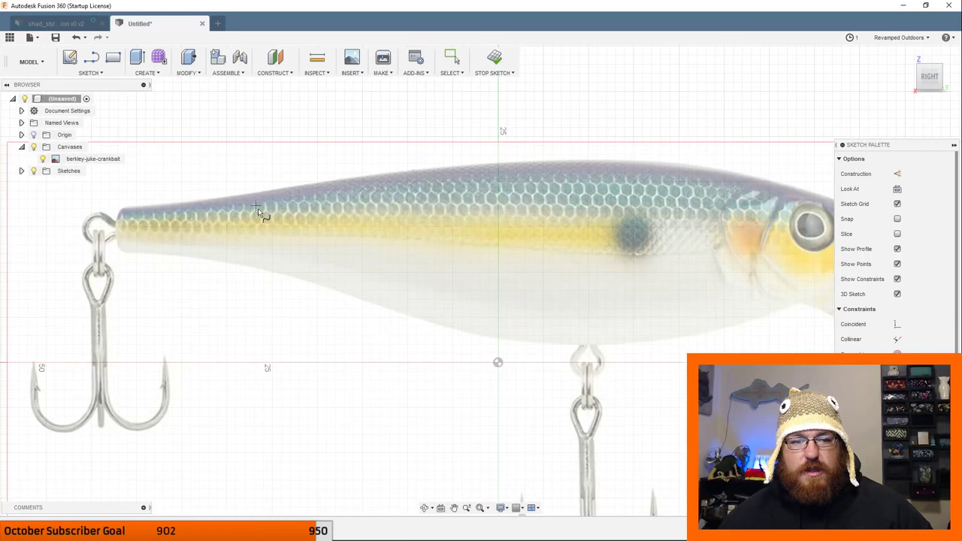
{"action": "scroll", "coordinate": [226, 241], "scroll_direction": "up", "scroll_amount": 3}
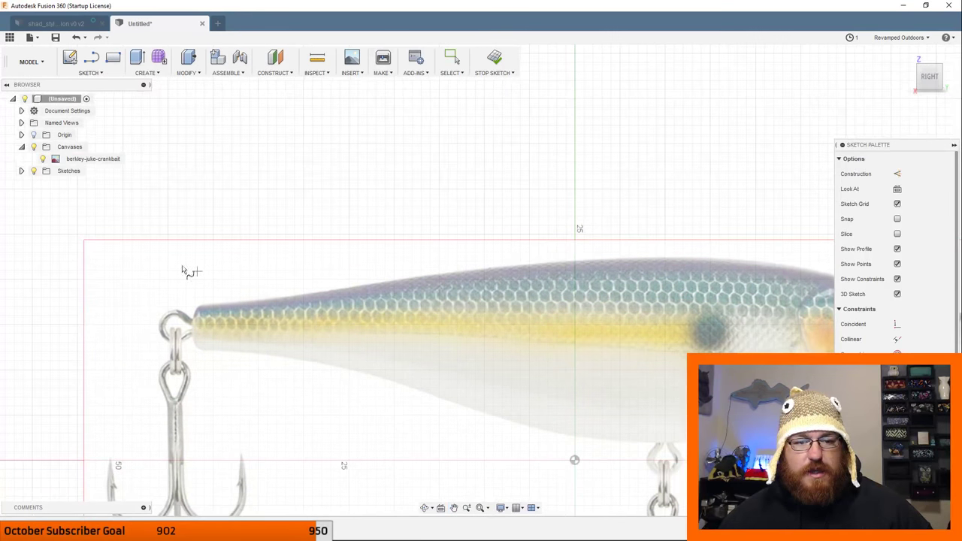
{"action": "scroll", "coordinate": [195, 314], "scroll_direction": "up", "scroll_amount": 4}
Begin the spline at the lure's tail and add points along its back.
{"action": "left_click", "coordinate": [184, 308]}
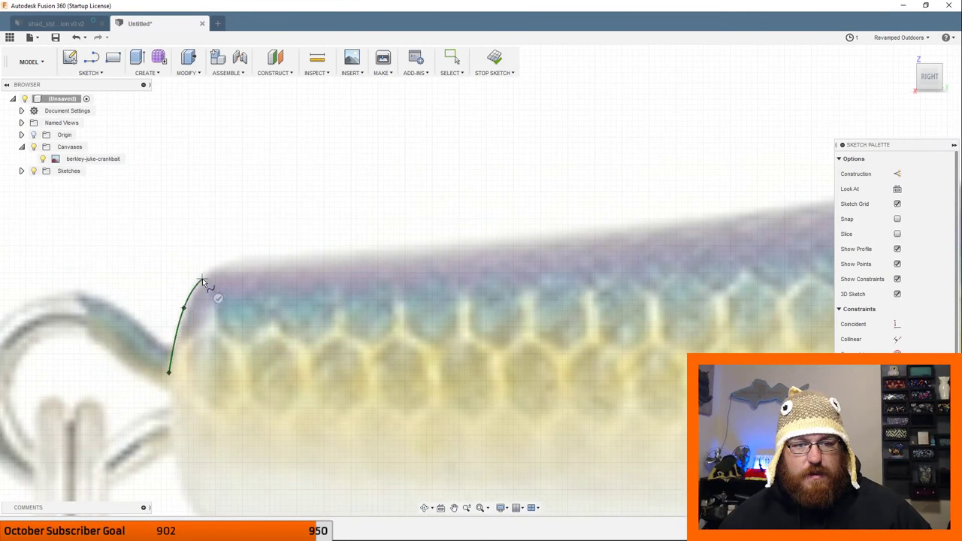
{"action": "left_click", "coordinate": [234, 268]}
{"action": "left_click", "coordinate": [391, 255]}
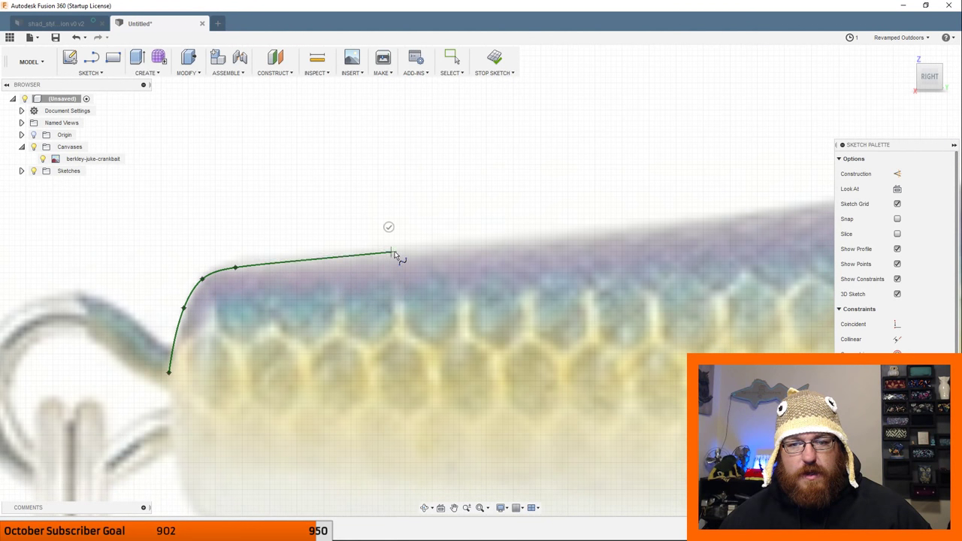
{"action": "middle_click_drag", "start_coordinate": [749, 349], "coordinate": [471, 442]}
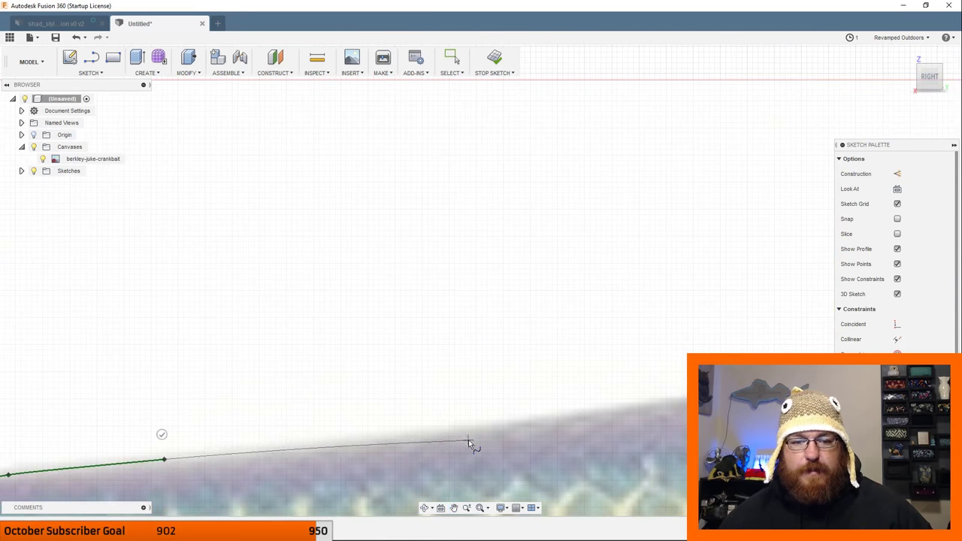
{"action": "left_click", "coordinate": [470, 427]}
{"action": "scroll", "coordinate": [677, 452], "scroll_direction": "up", "scroll_amount": 3}
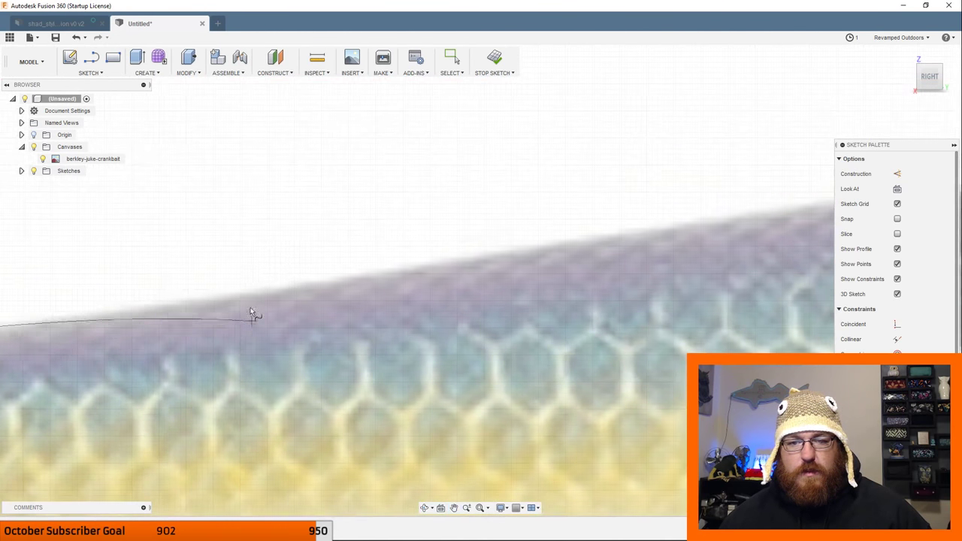
{"action": "left_click", "coordinate": [509, 253]}
Continue the spline along the lure's back toward the head.
{"action": "middle_click_drag", "start_coordinate": [700, 311], "coordinate": [350, 359]}
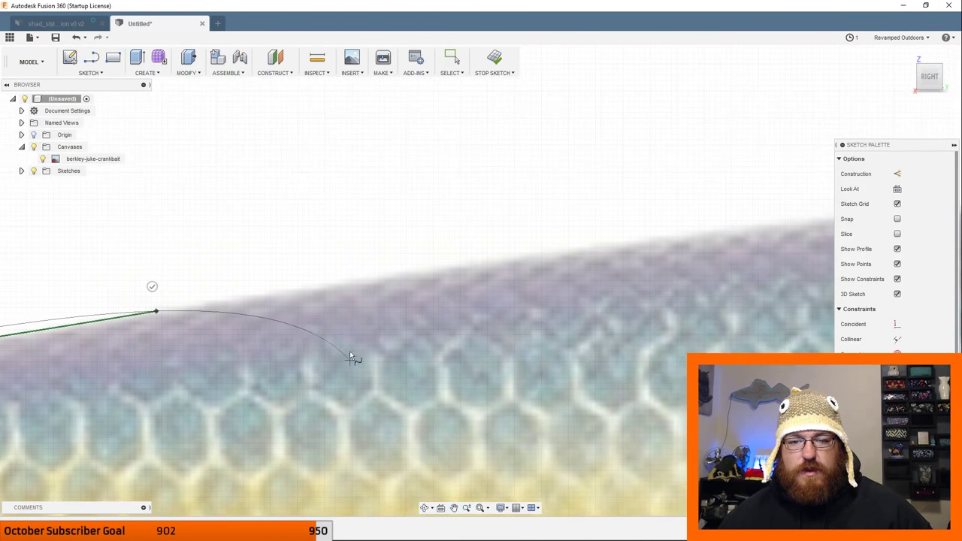
{"action": "left_click", "coordinate": [535, 260]}
{"action": "scroll", "coordinate": [451, 316], "scroll_direction": "up", "scroll_amount": 2}
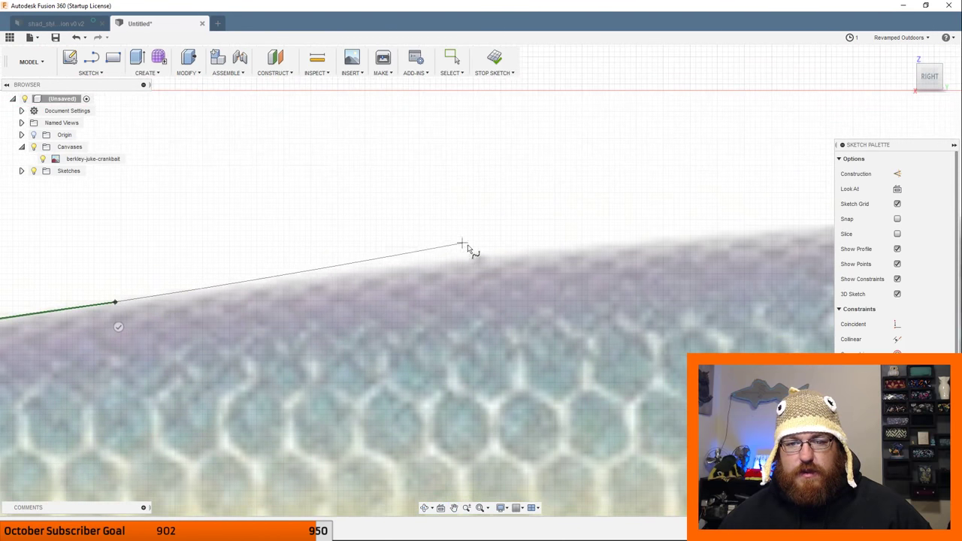
{"action": "left_click", "coordinate": [560, 249]}
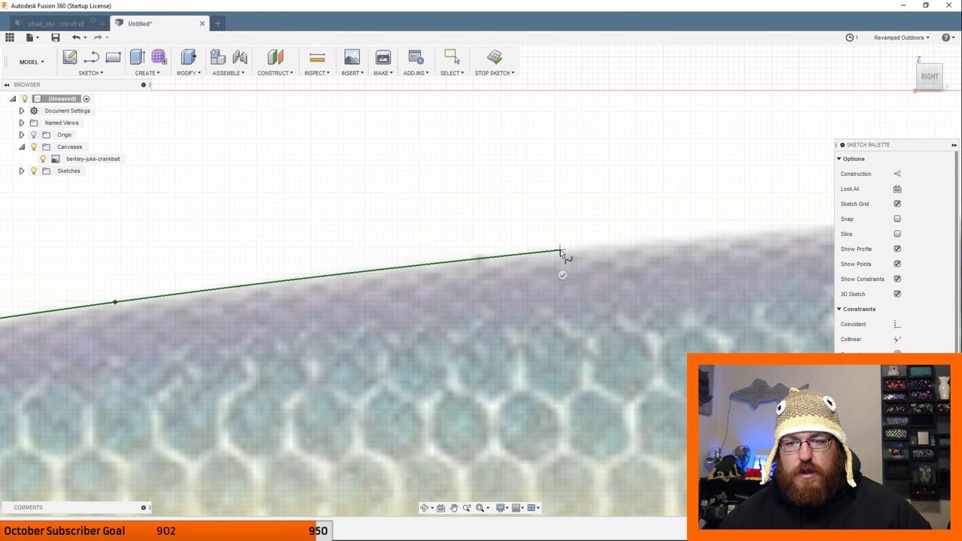
{"action": "middle_click_drag", "start_coordinate": [671, 299], "coordinate": [207, 331]}
{"action": "left_click", "coordinate": [462, 251]}
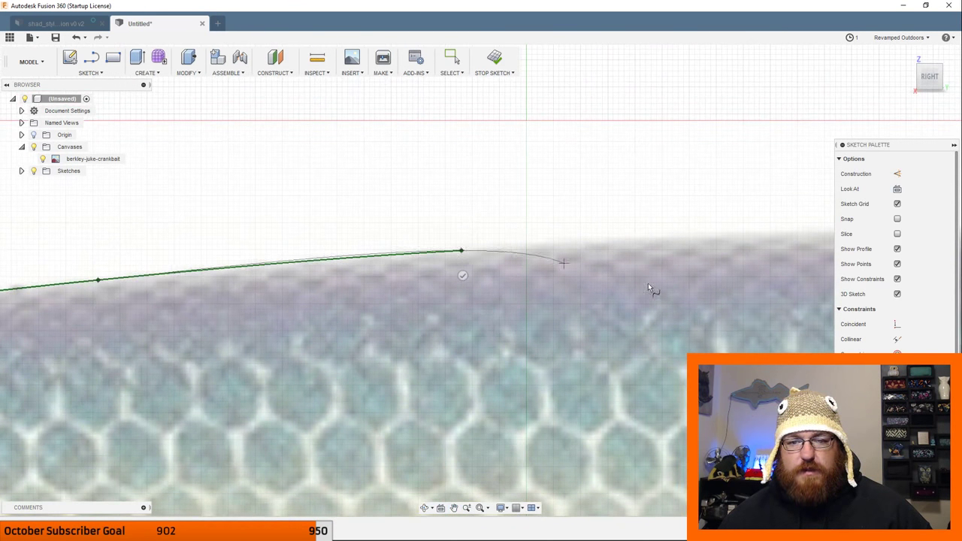
{"action": "mouse_move", "coordinate": [709, 297]}
{"action": "middle_mouse_down"}
{"action": "mouse_move", "coordinate": [335, 321]}
{"action": "mouse_move", "coordinate": [215, 314]}
{"action": "middle_mouse_up"}
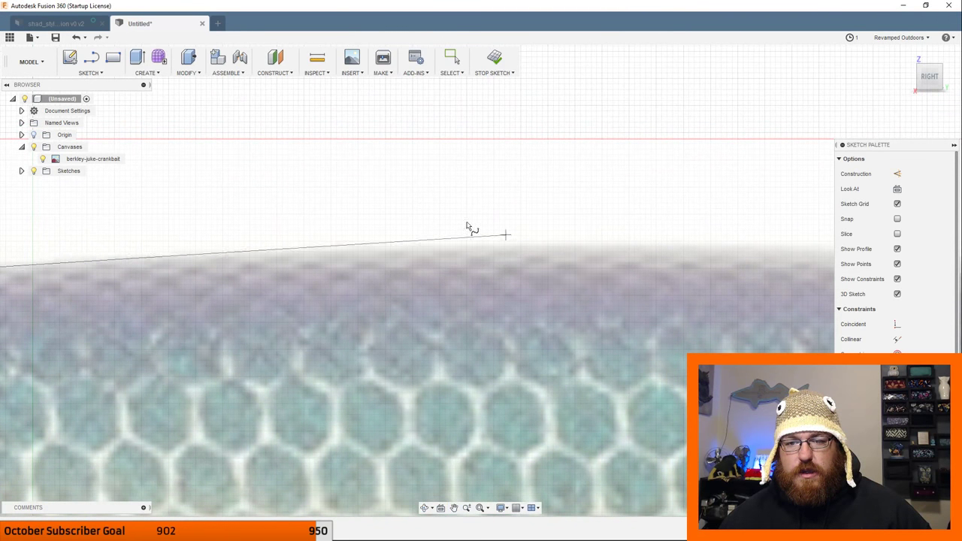
{"action": "left_click", "coordinate": [378, 255]}
{"action": "scroll", "coordinate": [600, 357], "scroll_direction": "down", "scroll_amount": 3}
{"action": "scroll", "coordinate": [617, 354], "scroll_direction": "up", "scroll_amount": 4}
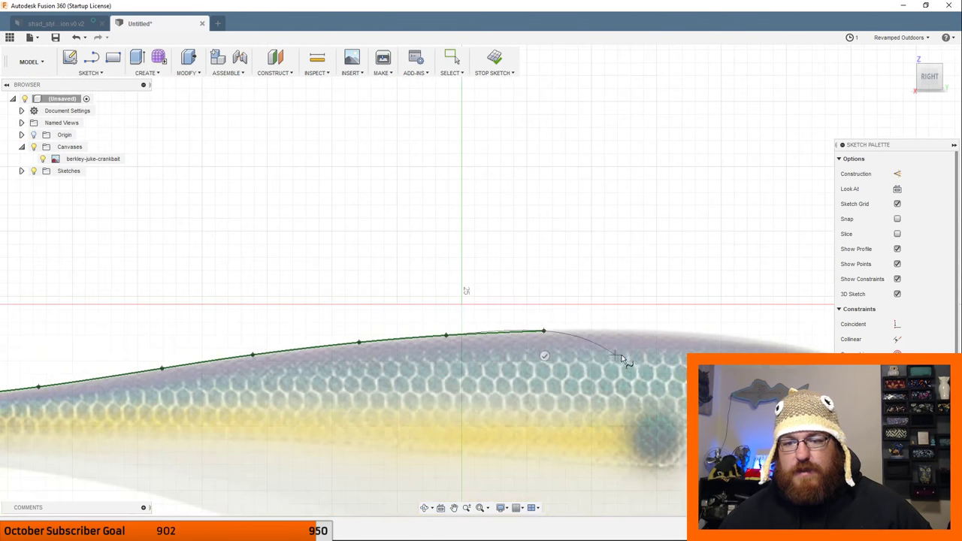
{"action": "middle_click_drag", "start_coordinate": [616, 355], "coordinate": [374, 236]}
Carry the spline over the head and around the front of the nose.
{"action": "left_click", "coordinate": [423, 216]}
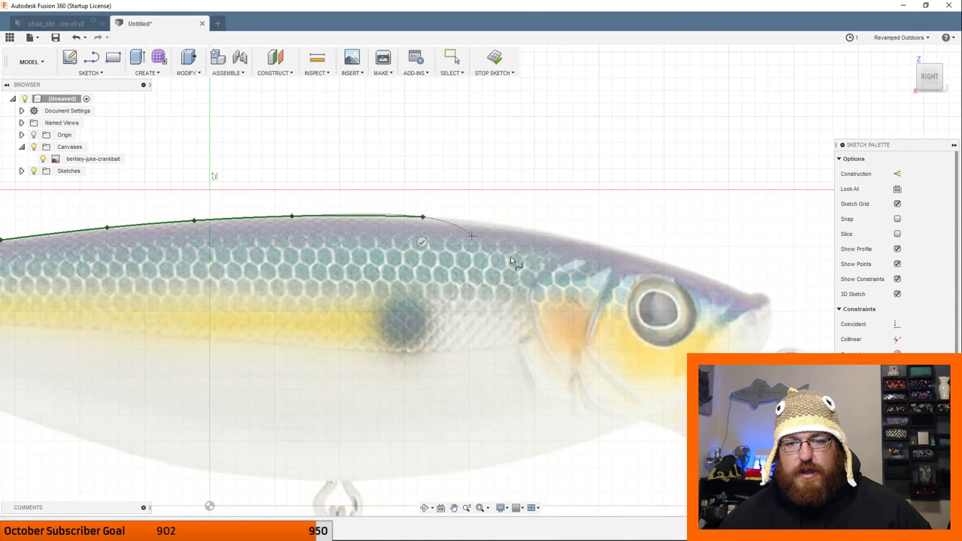
{"action": "left_click", "coordinate": [545, 230]}
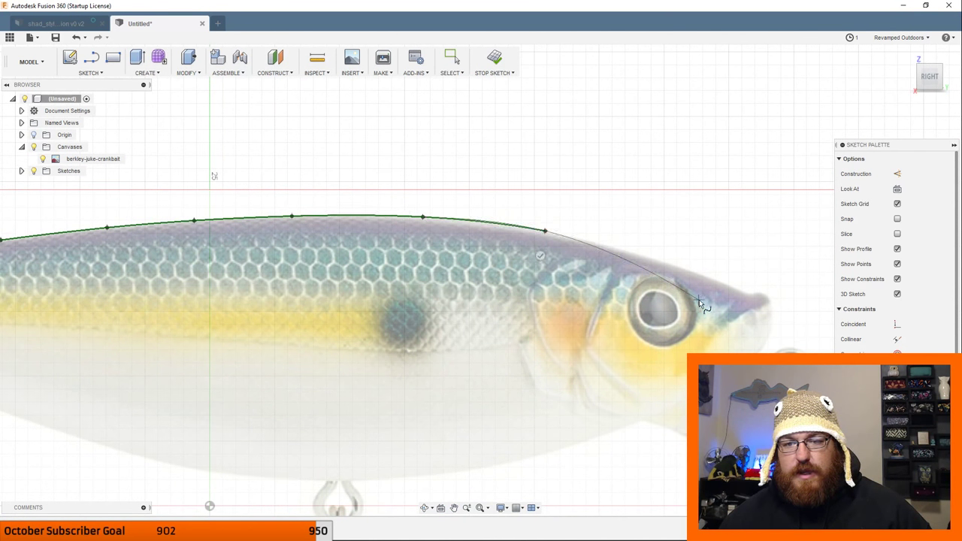
{"action": "left_click", "coordinate": [672, 266]}
{"action": "left_click", "coordinate": [741, 291]}
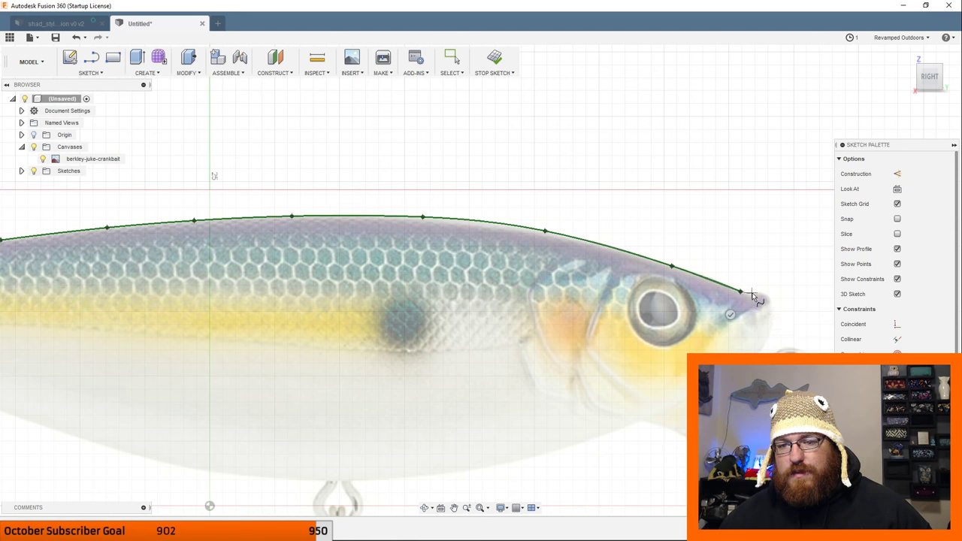
{"action": "left_click", "coordinate": [749, 295]}
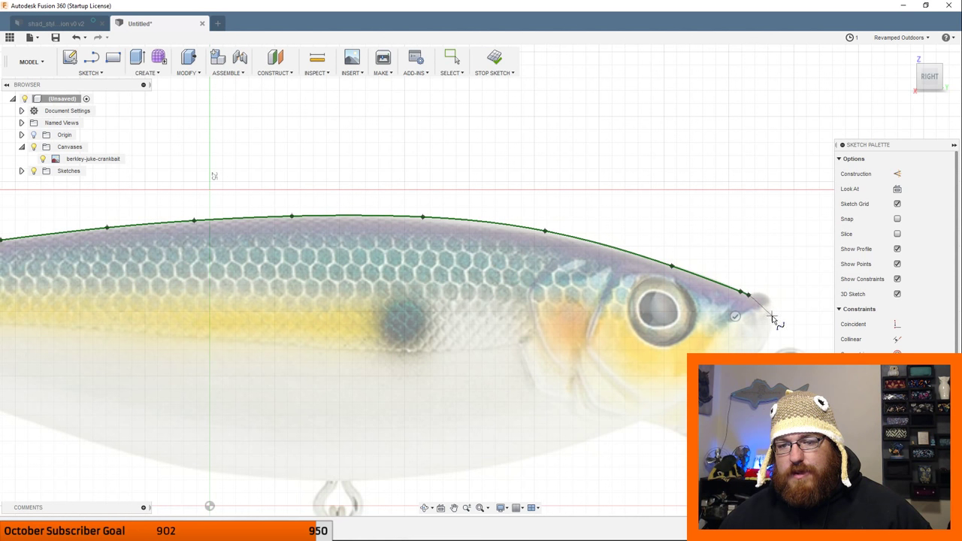
{"action": "left_click", "coordinate": [772, 317]}
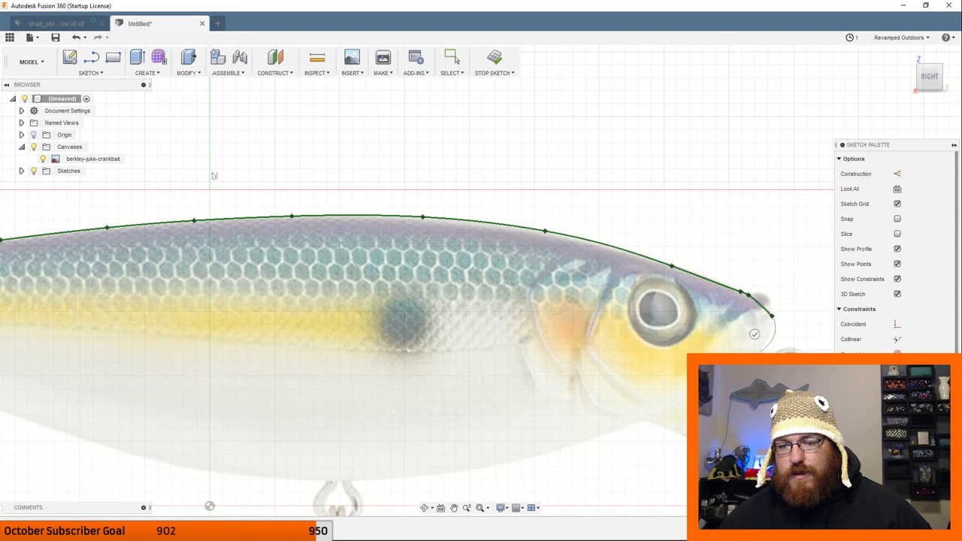
Add spline points under the chin and along the belly past the hook hanger.
{"action": "left_click", "coordinate": [617, 429]}
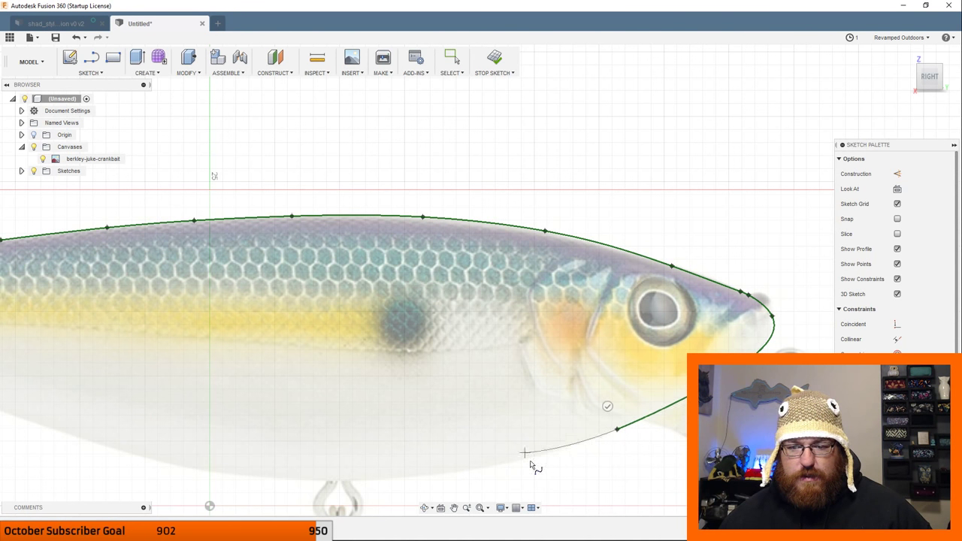
{"action": "left_click", "coordinate": [493, 466]}
{"action": "middle_click_drag", "start_coordinate": [322, 348], "coordinate": [517, 214]}
{"action": "left_click", "coordinate": [532, 348]}
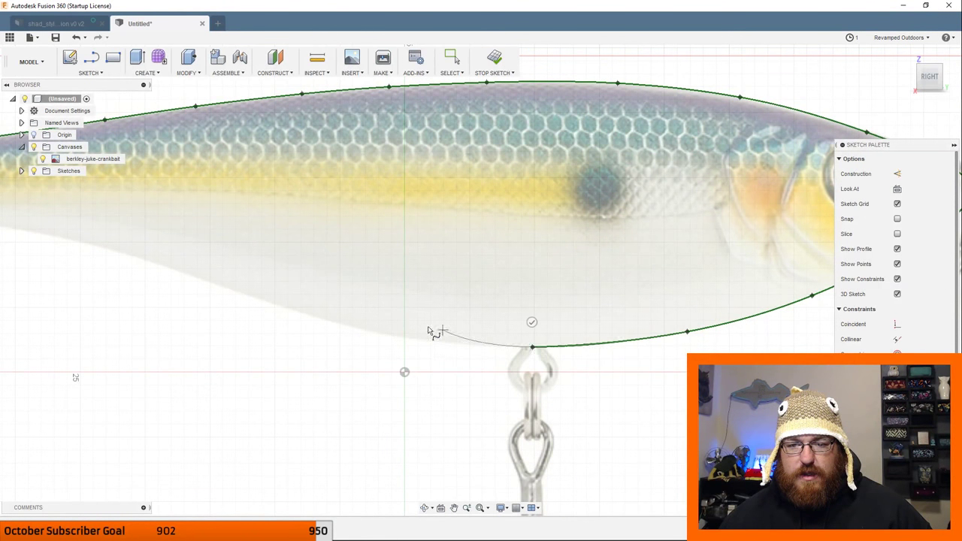
{"action": "left_click", "coordinate": [425, 341]}
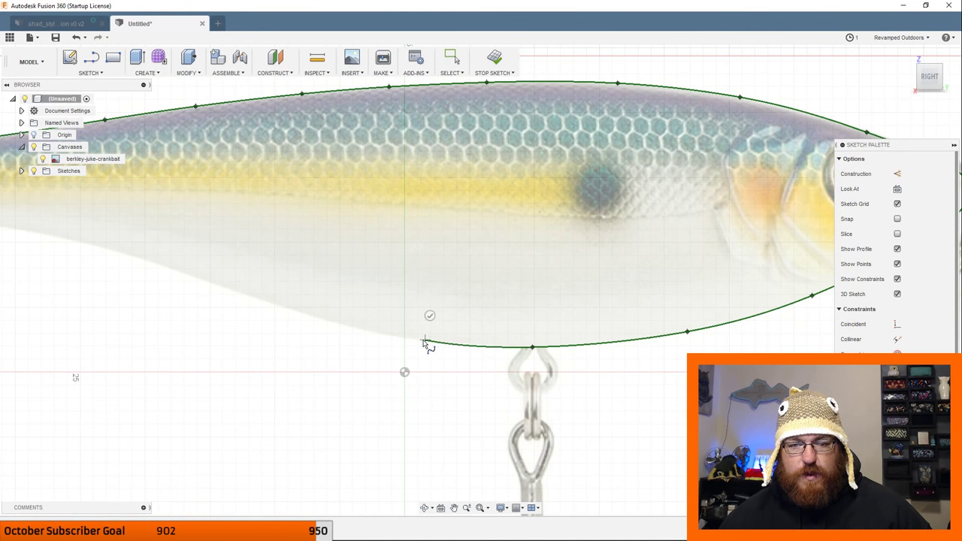
{"action": "left_click", "coordinate": [301, 313]}
Extend the spline along the lower belly toward the tail.
{"action": "middle_click_drag", "start_coordinate": [118, 171], "coordinate": [563, 458]}
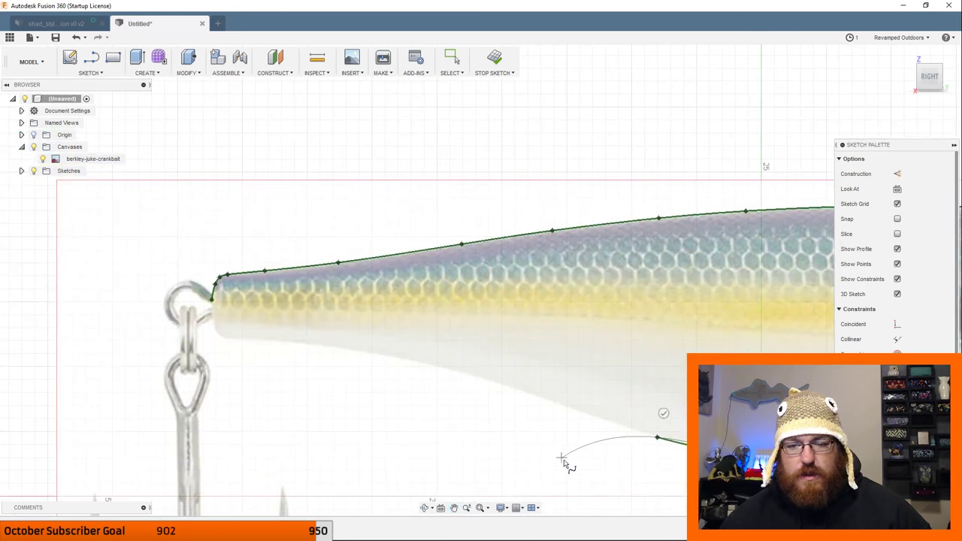
{"action": "left_click", "coordinate": [535, 394]}
{"action": "left_click", "coordinate": [402, 358]}
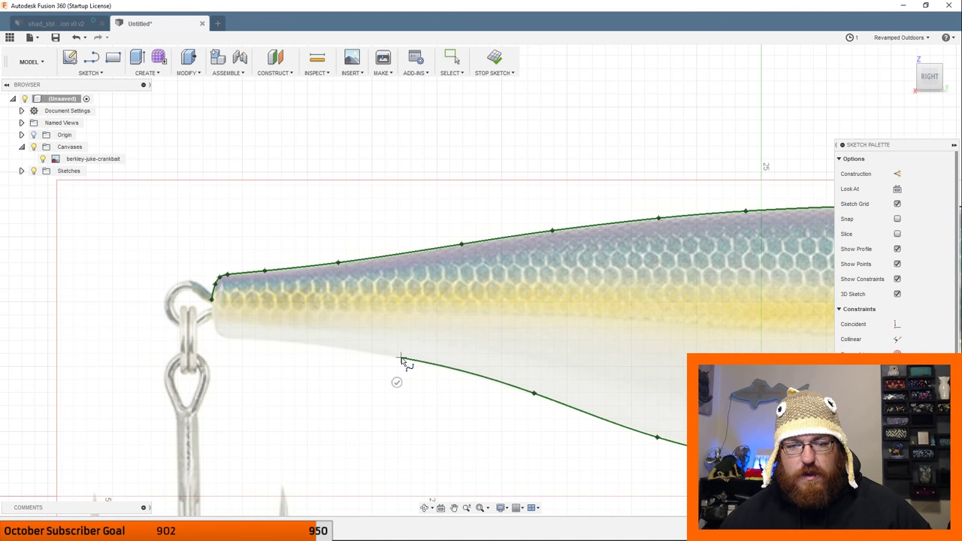
{"action": "left_click", "coordinate": [320, 346]}
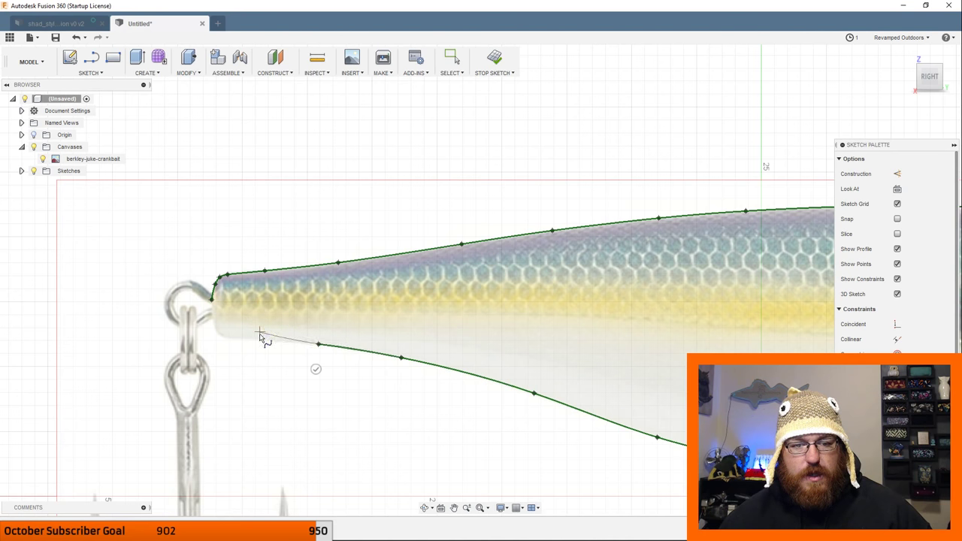
{"action": "left_click", "coordinate": [262, 340]}
Curve the spline up the tail end and close it on its starting point.
{"action": "scroll", "coordinate": [256, 343], "scroll_direction": "up", "scroll_amount": 8}
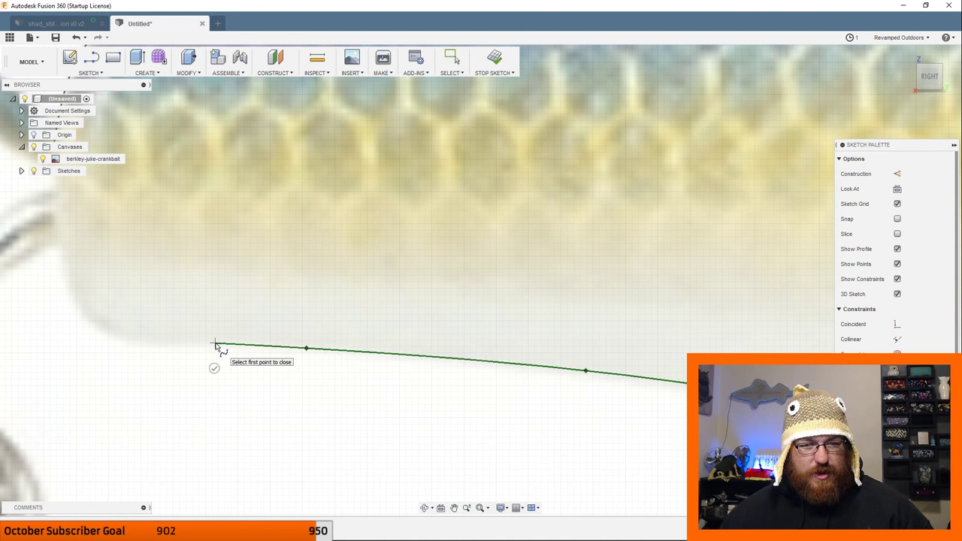
{"action": "left_click", "coordinate": [215, 344]}
{"action": "left_click", "coordinate": [160, 345]}
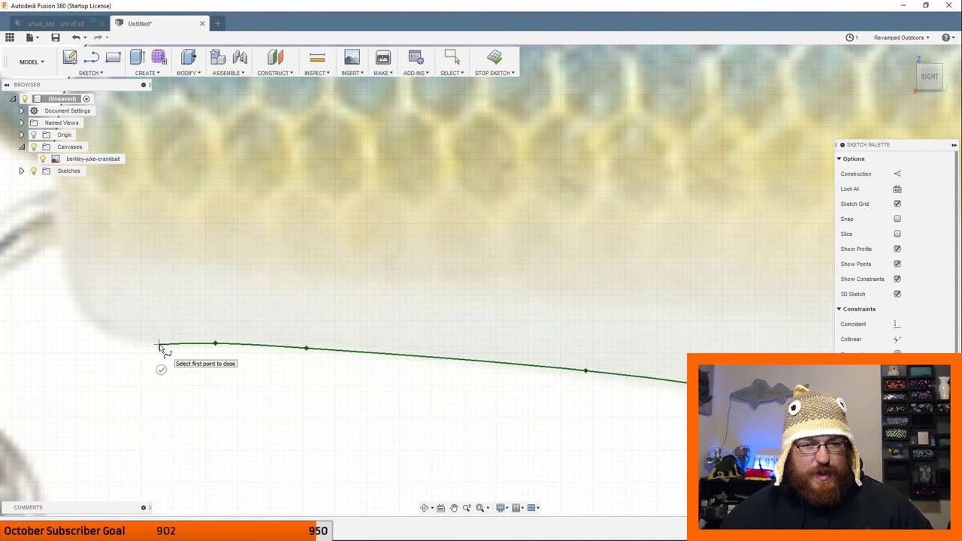
{"action": "left_click", "coordinate": [120, 336]}
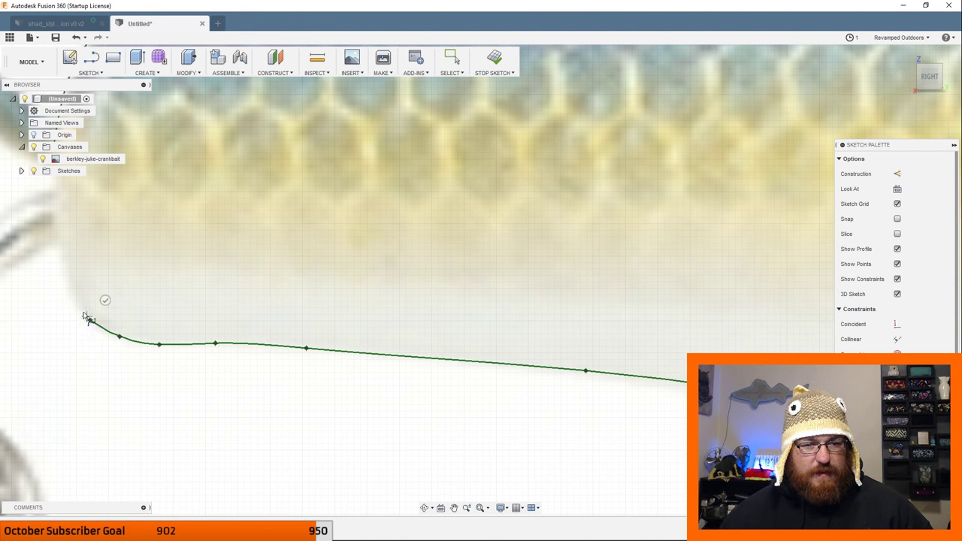
{"action": "left_click", "coordinate": [61, 249]}
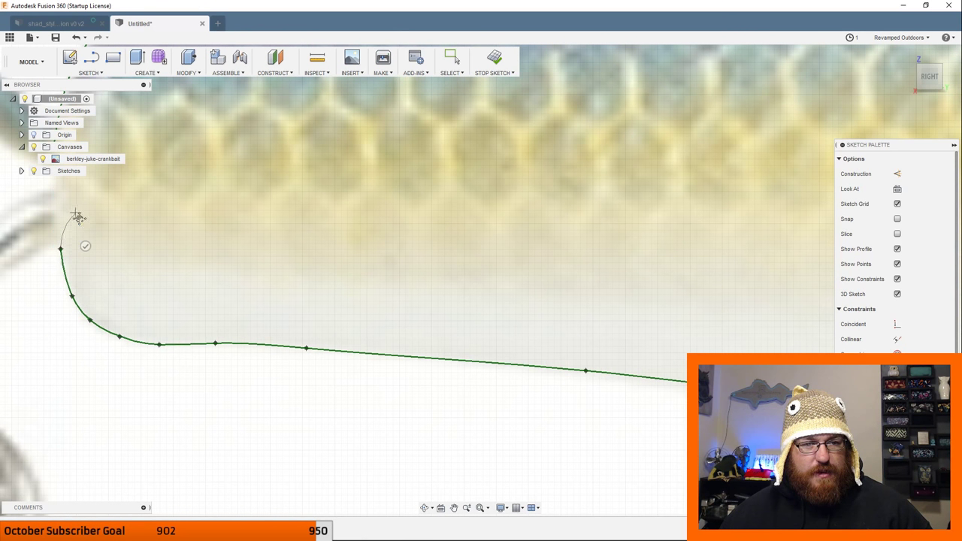
{"action": "middle_click_drag", "start_coordinate": [75, 215], "coordinate": [329, 446]}
{"action": "left_click", "coordinate": [306, 381]}
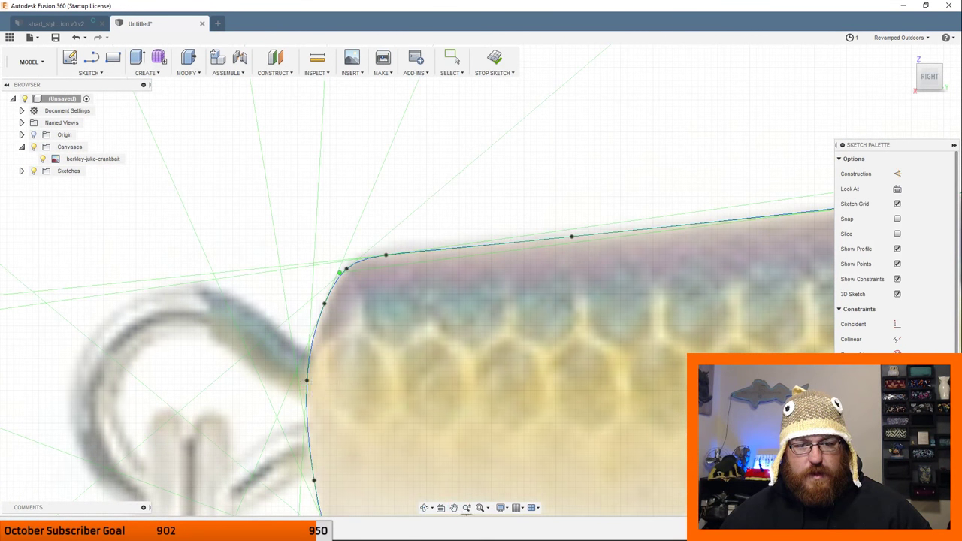
{"action": "scroll", "coordinate": [671, 423], "scroll_direction": "down", "scroll_amount": 5}
Centre the closed lure outline in view and finish the sketch.
{"action": "scroll", "coordinate": [672, 422], "scroll_direction": "up", "scroll_amount": 5}
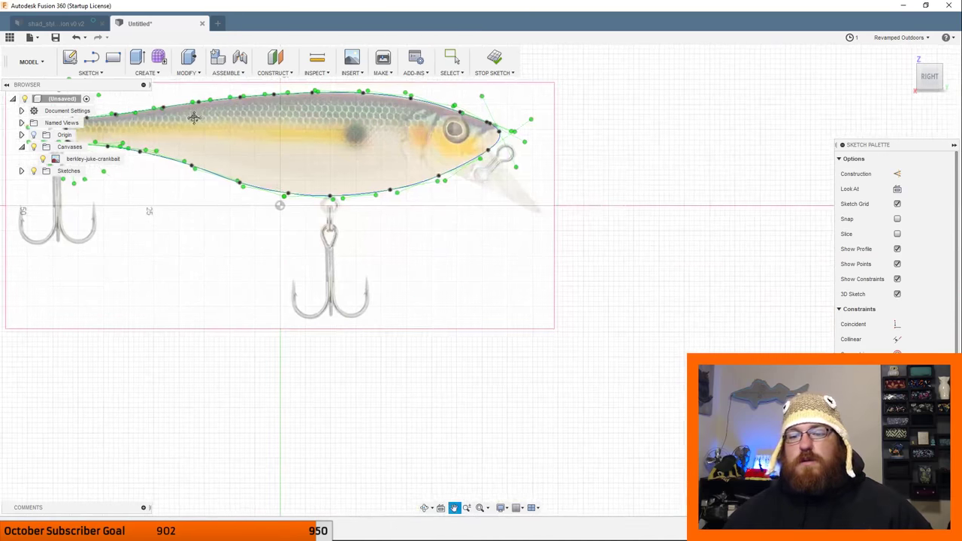
{"action": "scroll", "coordinate": [645, 458], "scroll_direction": "down", "scroll_amount": 3}
{"action": "middle_click_drag", "start_coordinate": [644, 458], "coordinate": [490, 354]}
{"action": "scroll", "coordinate": [490, 353], "scroll_direction": "down", "scroll_amount": 1}
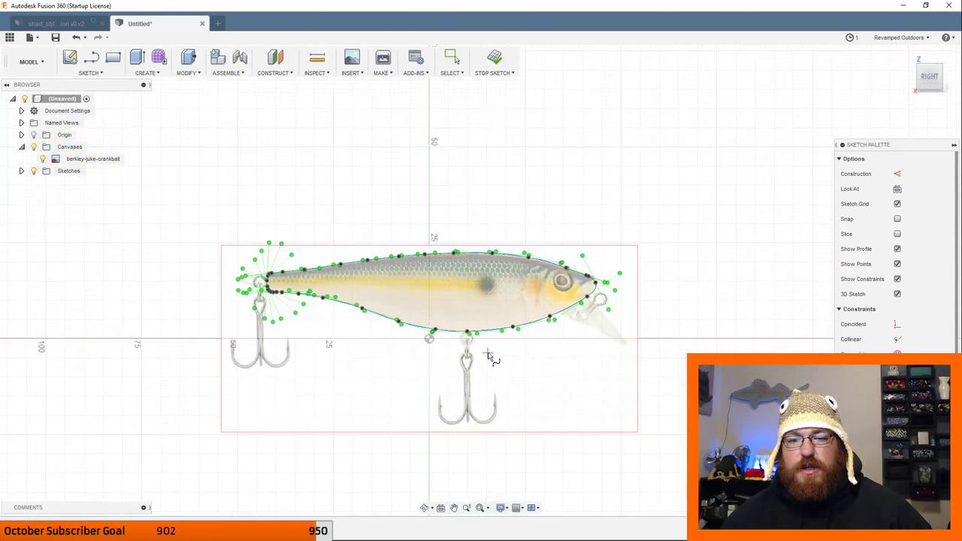
{"action": "middle_click_drag", "start_coordinate": [553, 369], "coordinate": [518, 402]}
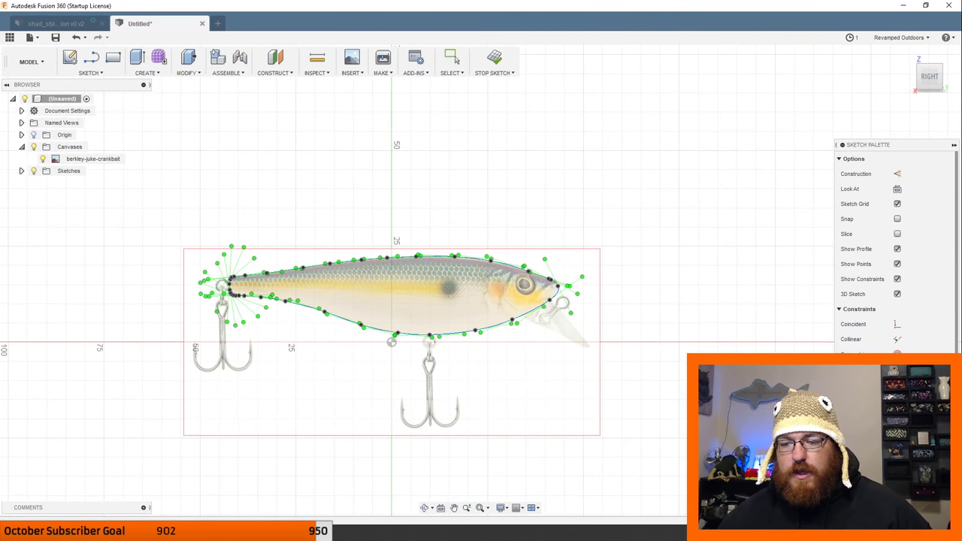
{"action": "left_click", "coordinate": [495, 58]}
Press Pull the lure profile symmetrically to 50 mm as a new body.
{"action": "mouse_move", "coordinate": [652, 418]}
{"action": "middle_mouse_down", "text": "shift"}
{"action": "mouse_move", "coordinate": [584, 323]}
{"action": "mouse_move", "coordinate": [654, 348]}
{"action": "mouse_move", "coordinate": [597, 308]}
{"action": "mouse_move", "coordinate": [630, 302]}
{"action": "mouse_move", "coordinate": [603, 314]}
{"action": "middle_mouse_up", "text": "shift"}
{"action": "left_click", "coordinate": [447, 243]}
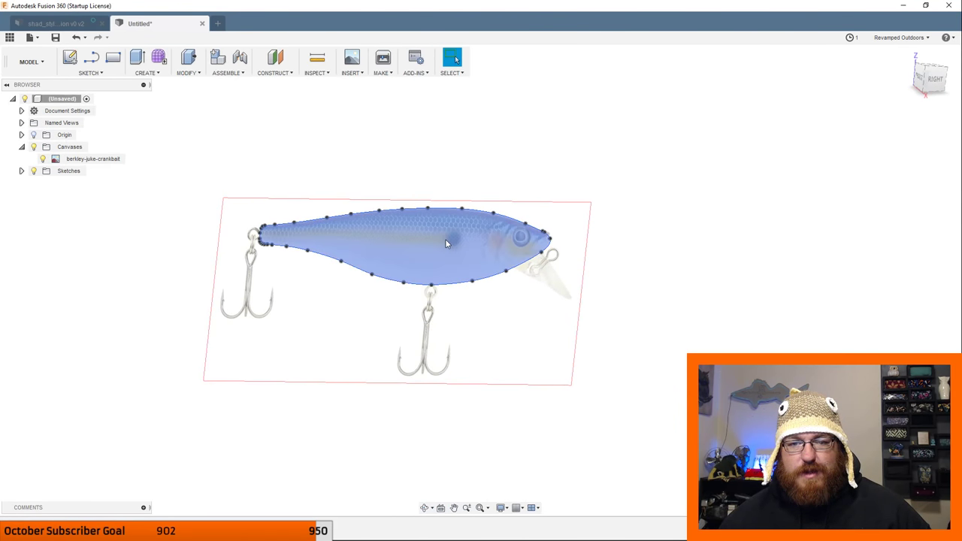
{"action": "right_click", "coordinate": [445, 241]}
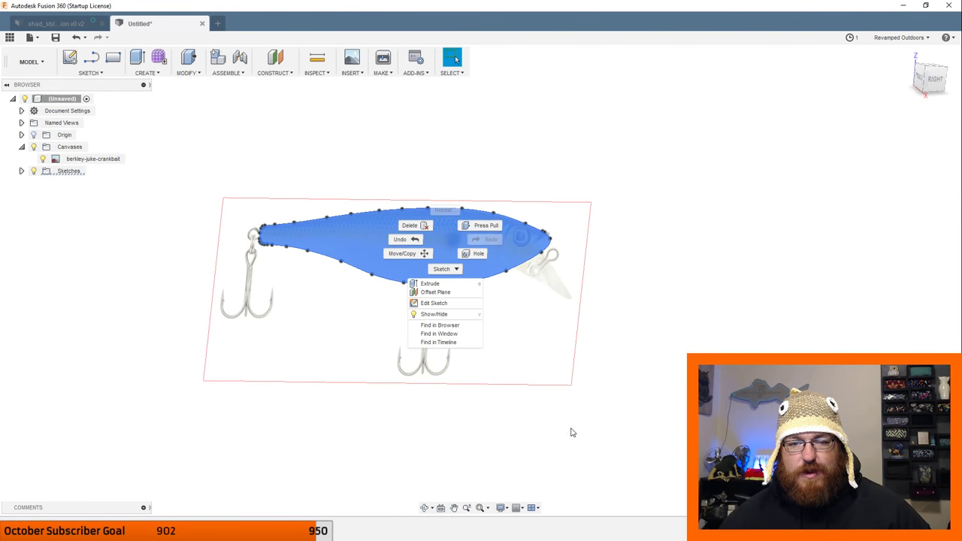
{"action": "left_click", "coordinate": [486, 225]}
{"action": "left_click", "coordinate": [918, 189]}
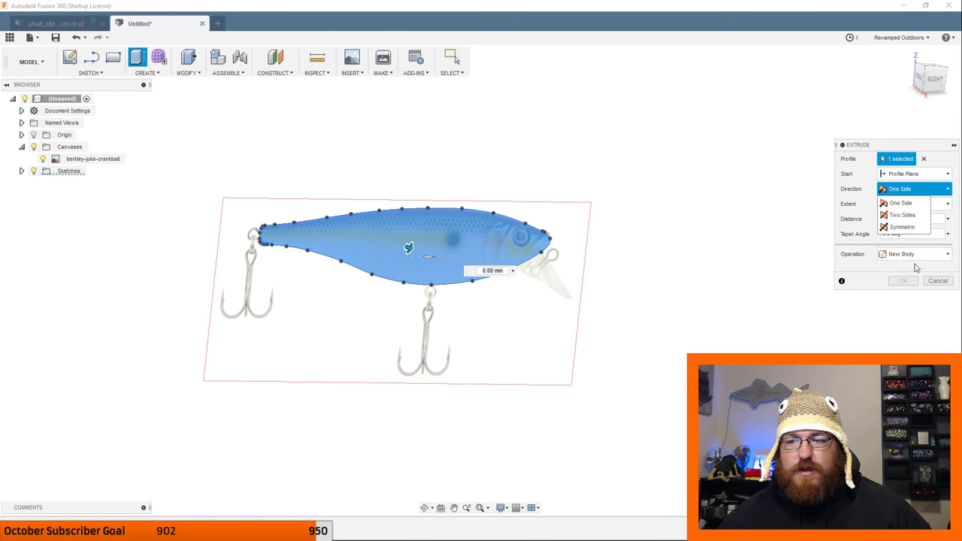
{"action": "left_click", "coordinate": [912, 227]}
{"action": "left_click_drag", "start_coordinate": [418, 258], "coordinate": [551, 323]}
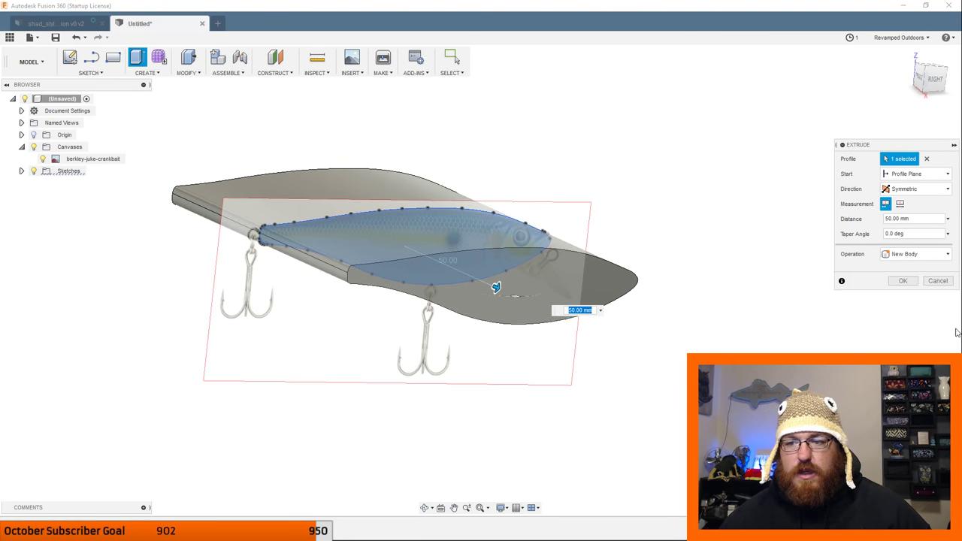
{"action": "left_click", "coordinate": [903, 281]}
{"action": "middle_click_drag", "start_coordinate": [568, 374], "coordinate": [606, 399], "text": "shift"}
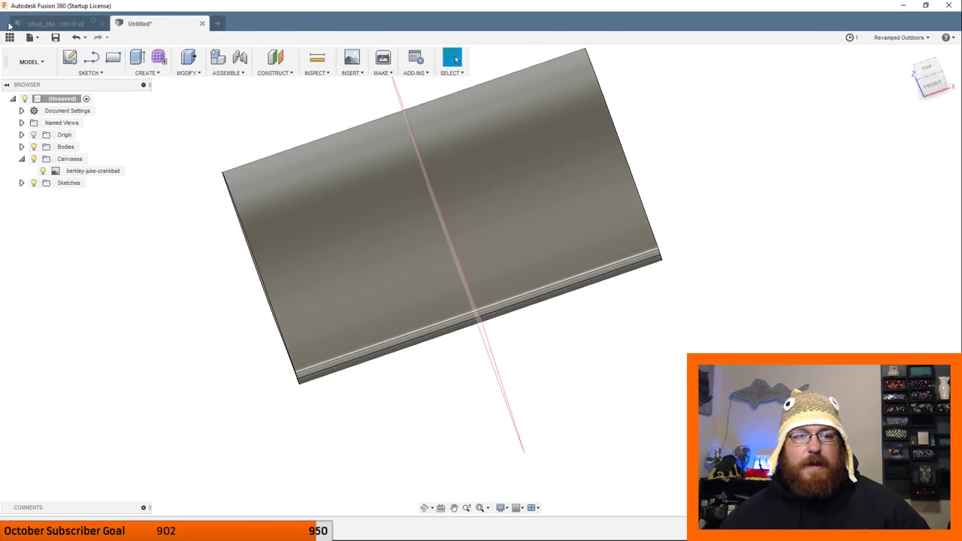
Hide the berkley-juke-crankbait canvas and collapse the Canvases folder.
{"action": "left_click", "coordinate": [47, 172]}
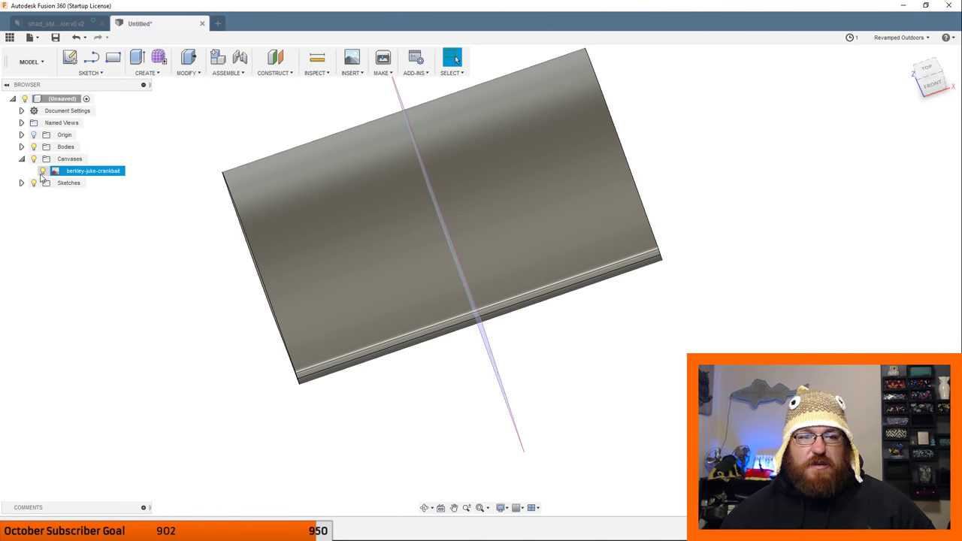
{"action": "left_click", "coordinate": [42, 171]}
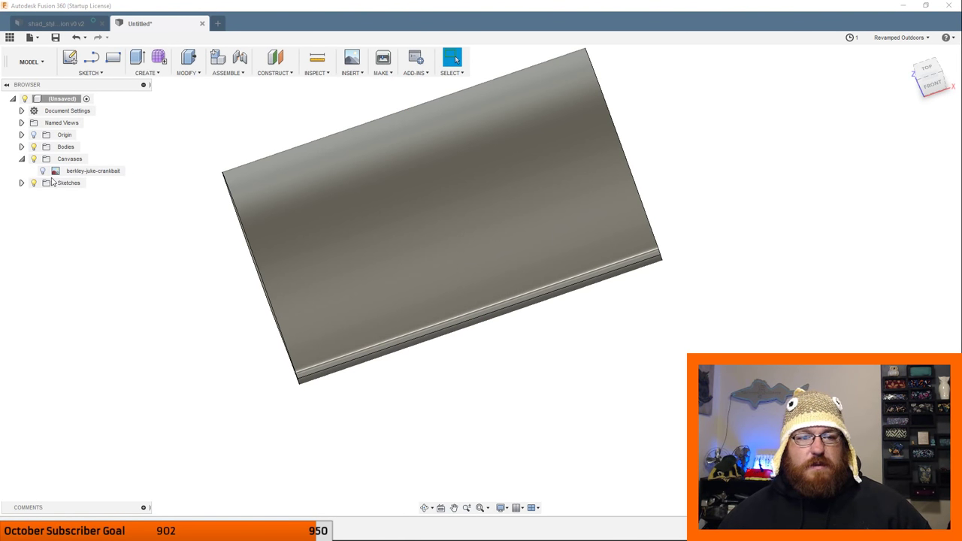
{"action": "left_click", "coordinate": [22, 159]}
{"action": "middle_click_drag", "start_coordinate": [598, 386], "coordinate": [578, 388]}
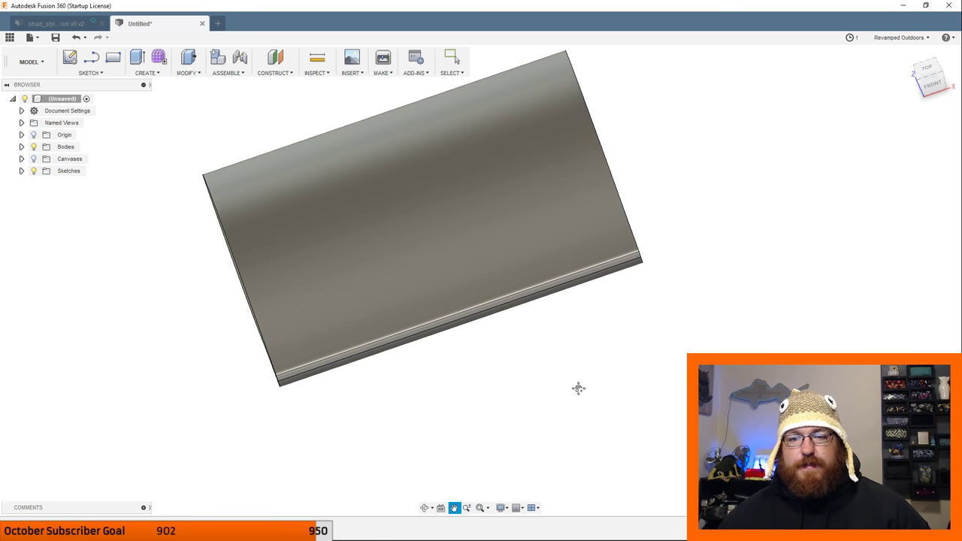
{"action": "key", "text": "Escape"}
Switch to the top view and create a new sketch on the XY plane.
{"action": "left_click", "coordinate": [926, 74]}
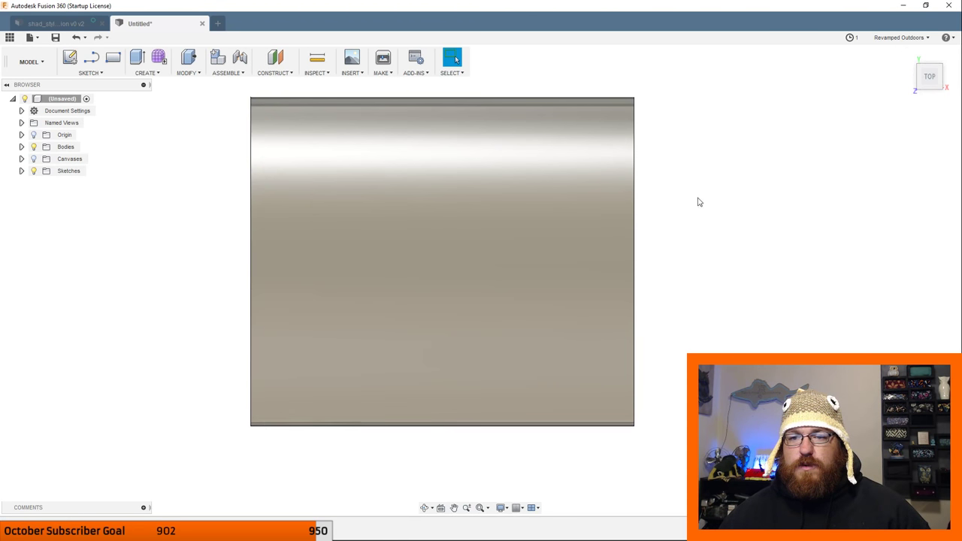
{"action": "left_click", "coordinate": [89, 73]}
{"action": "left_click", "coordinate": [87, 84]}
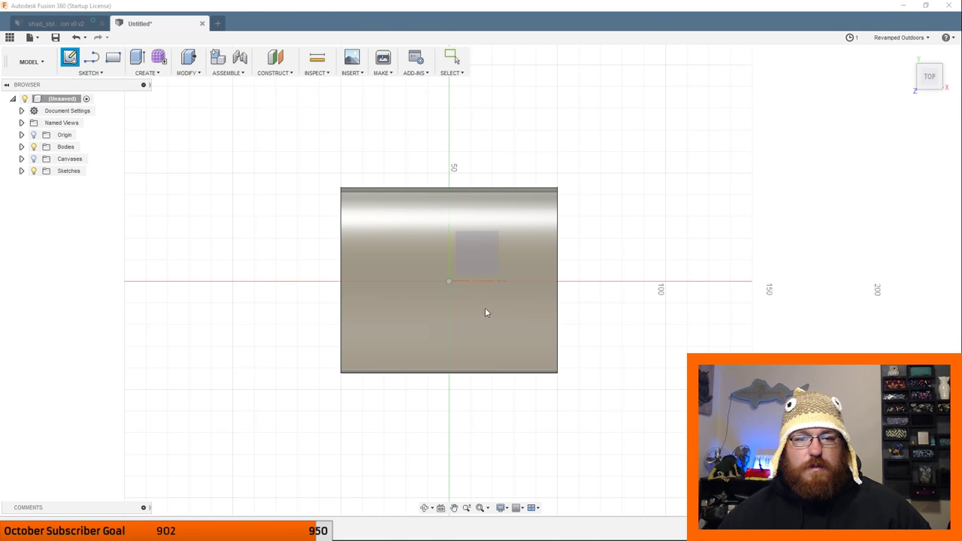
{"action": "left_click", "coordinate": [482, 265]}
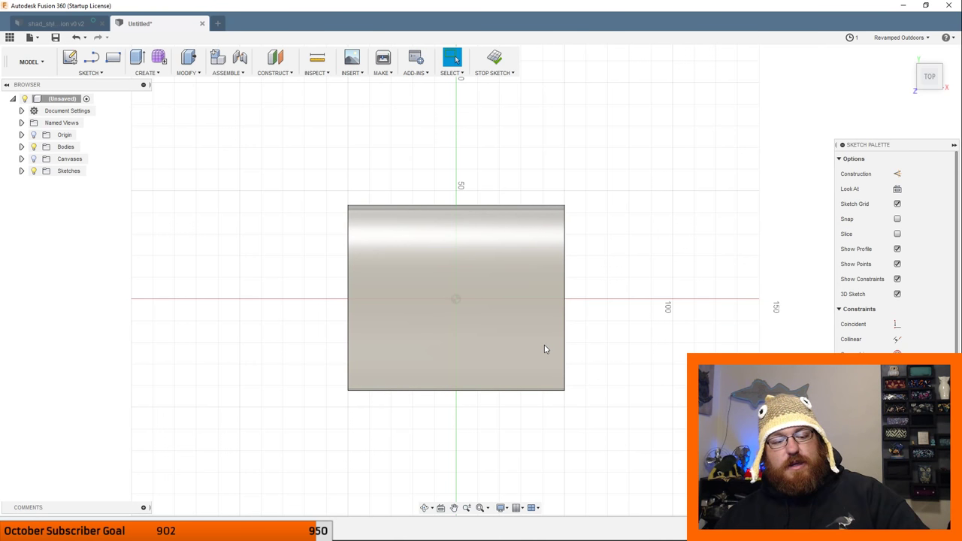
Draw a short vertical line up the green centre axis just above the body's top edge.
{"action": "left_click", "coordinate": [90, 72]}
{"action": "key", "text": "l"}
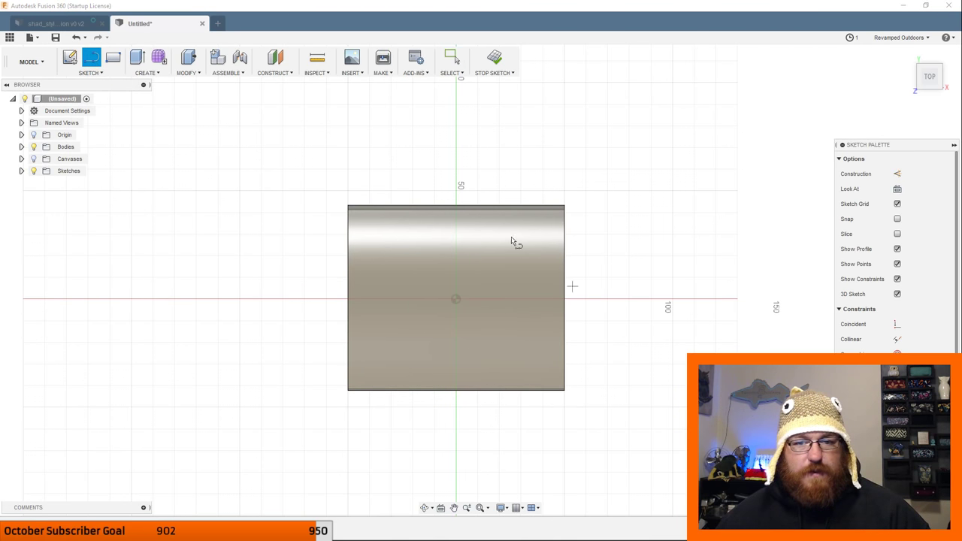
{"action": "left_click", "coordinate": [457, 181]}
{"action": "left_click", "coordinate": [457, 119]}
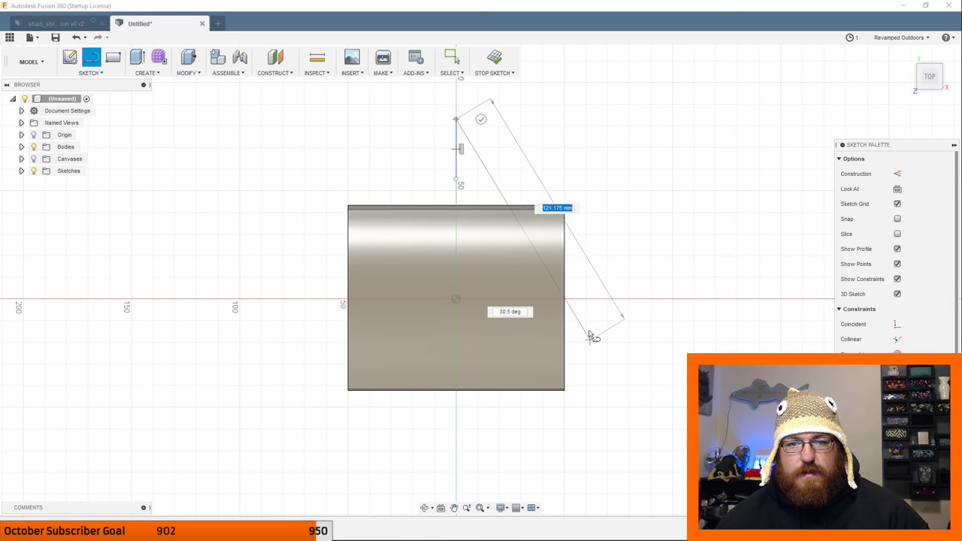
{"action": "key", "text": "Escape"}
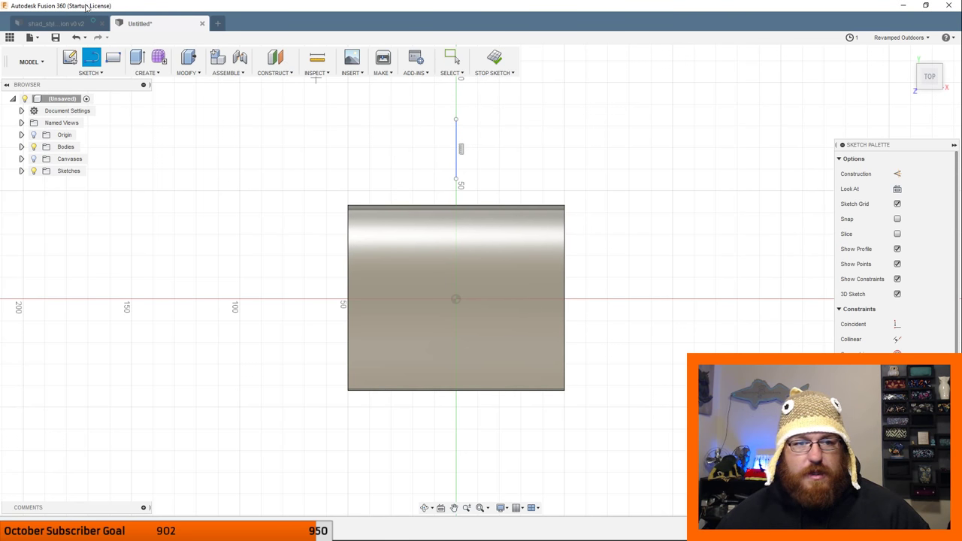
{"action": "left_click", "coordinate": [91, 73]}
{"action": "left_click", "coordinate": [147, 73]}
{"action": "left_click", "coordinate": [91, 73]}
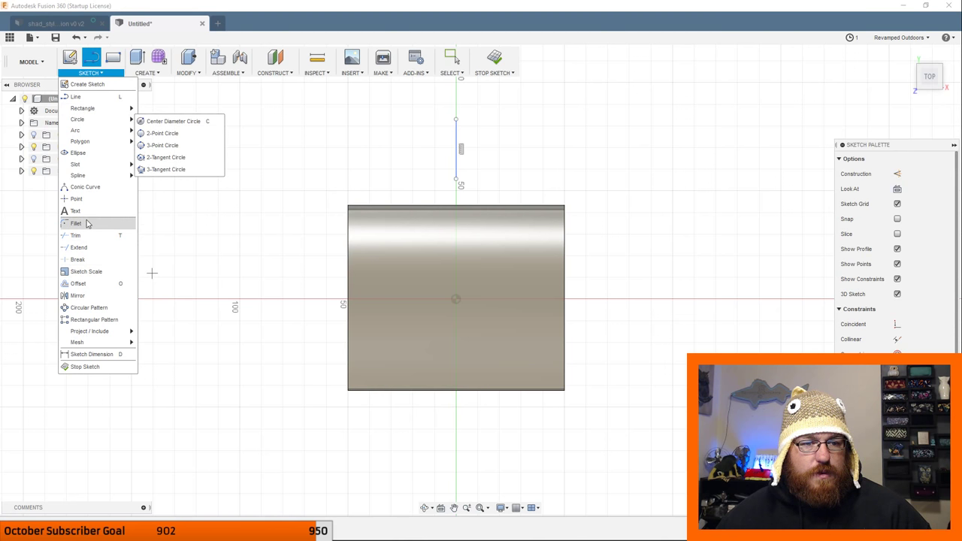
Start a fit-point spline at the body's top edge.
{"action": "left_click", "coordinate": [161, 177]}
{"action": "scroll", "coordinate": [447, 239], "scroll_direction": "up", "scroll_amount": 5}
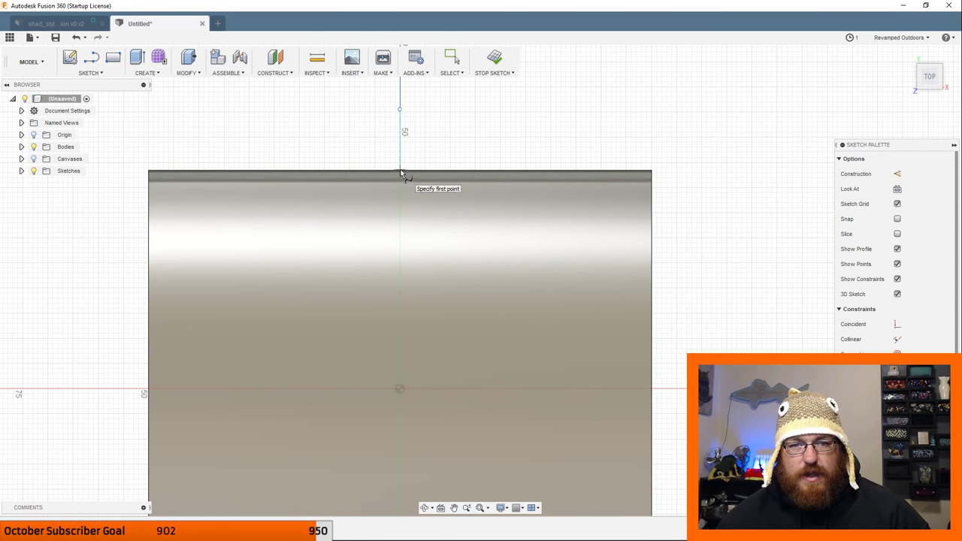
{"action": "scroll", "coordinate": [402, 171], "scroll_direction": "up", "scroll_amount": 5}
{"action": "scroll", "coordinate": [401, 177], "scroll_direction": "up", "scroll_amount": 2}
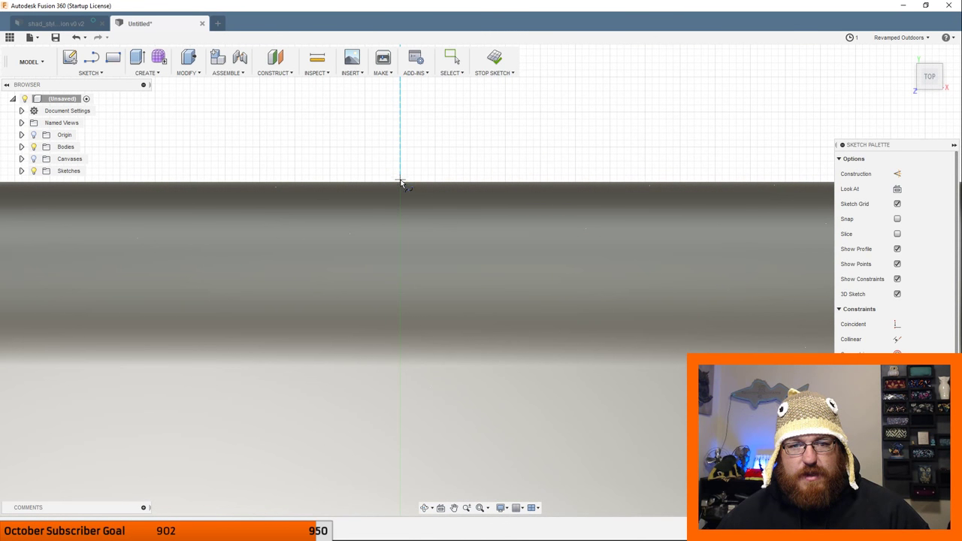
{"action": "scroll", "coordinate": [400, 253], "scroll_direction": "down", "scroll_amount": 3}
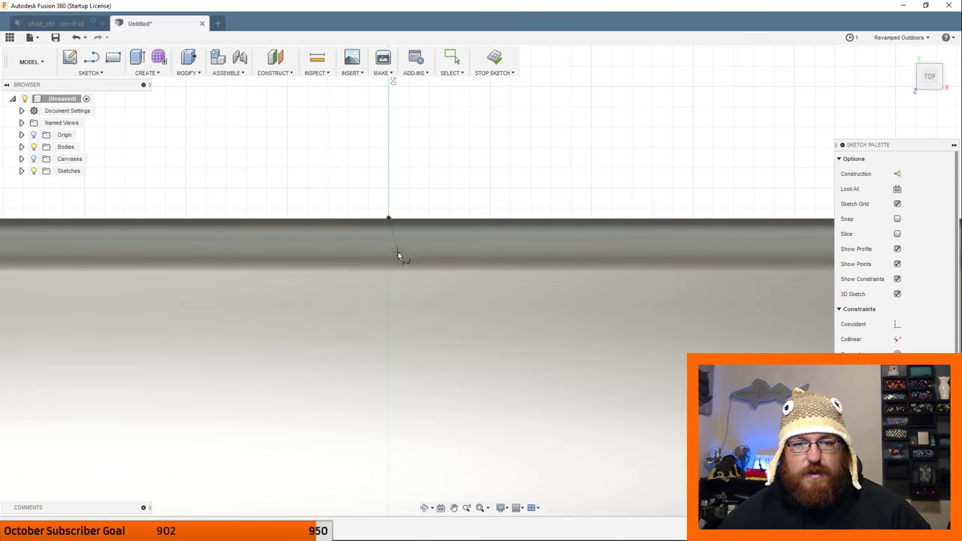
{"action": "mouse_move", "coordinate": [381, 256]}
{"action": "middle_mouse_down"}
{"action": "mouse_move", "coordinate": [344, 137]}
{"action": "mouse_move", "coordinate": [361, 112]}
{"action": "mouse_move", "coordinate": [382, 154]}
{"action": "mouse_move", "coordinate": [400, 154]}
{"action": "middle_mouse_up"}
{"action": "scroll", "coordinate": [345, 127], "scroll_direction": "up", "scroll_amount": 1}
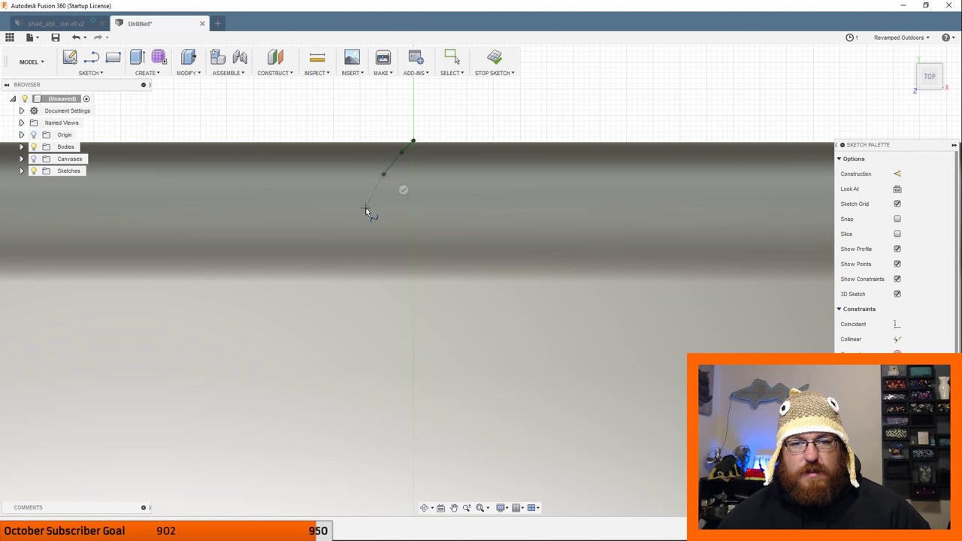
{"action": "left_click", "coordinate": [332, 308]}
{"action": "scroll", "coordinate": [332, 310], "scroll_direction": "down", "scroll_amount": 5}
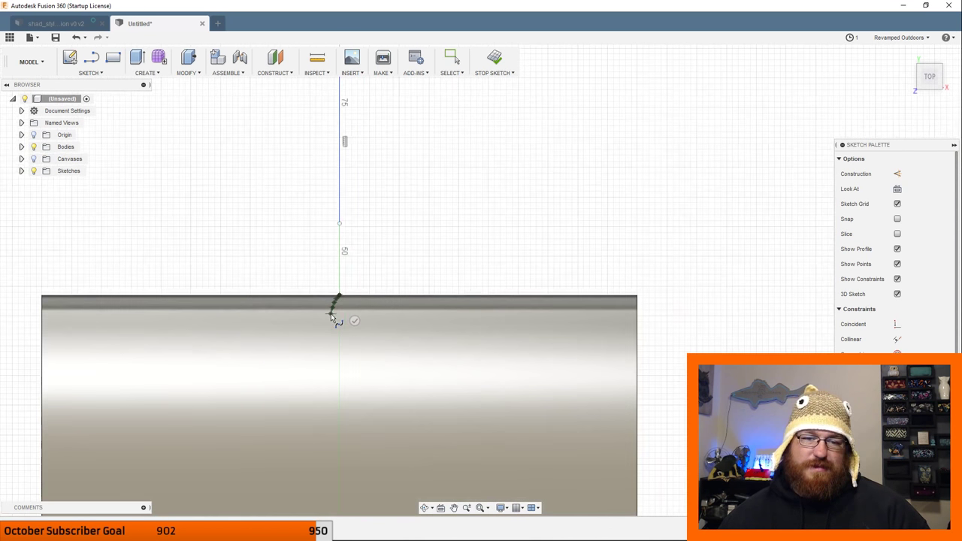
{"action": "middle_click_drag", "start_coordinate": [361, 344], "coordinate": [367, 216]}
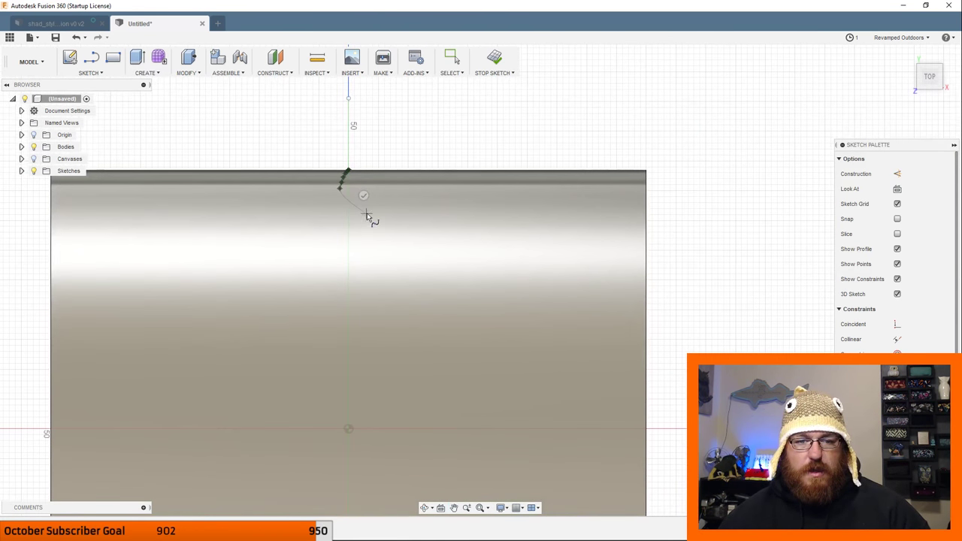
Add trial spline points down the body, undoing the misplaced ones.
{"action": "left_click", "coordinate": [328, 245]}
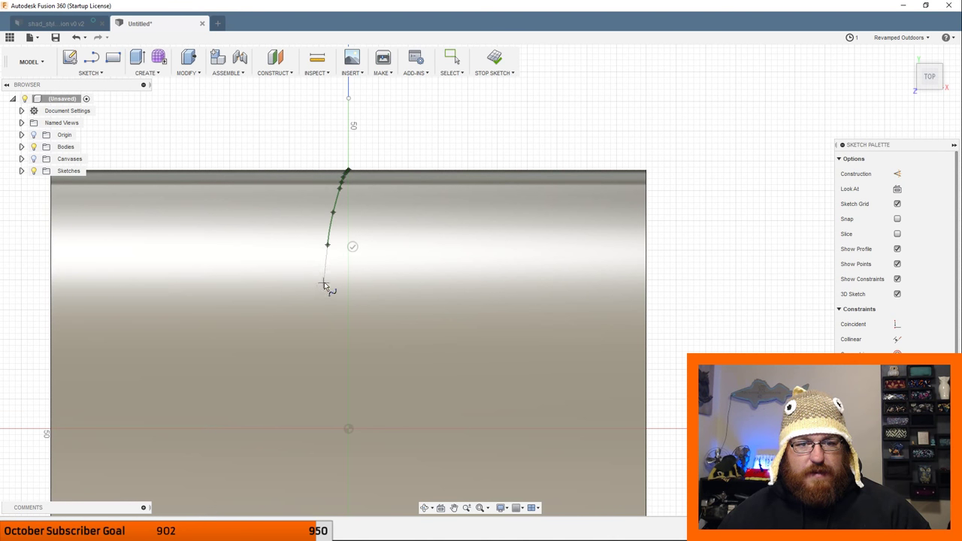
{"action": "left_click", "coordinate": [326, 282]}
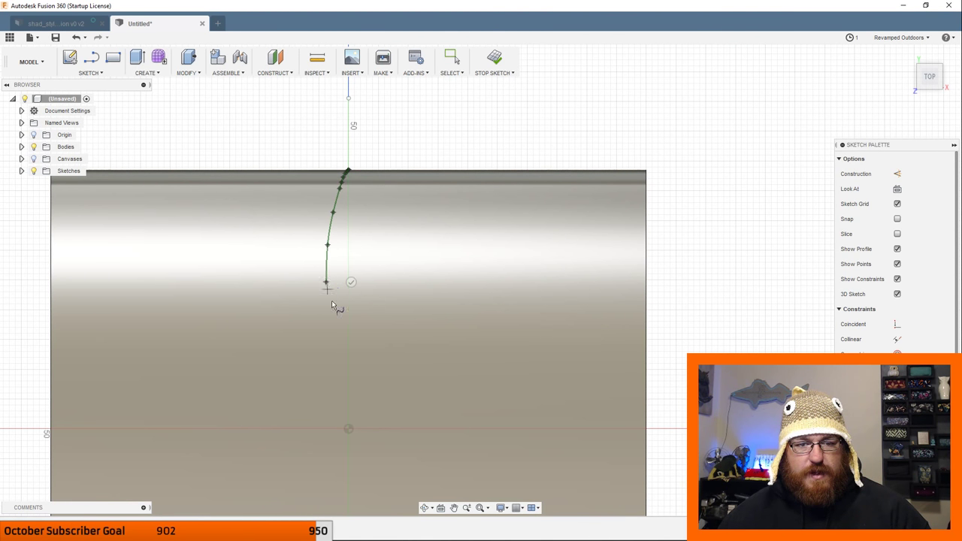
{"action": "left_click", "coordinate": [332, 349]}
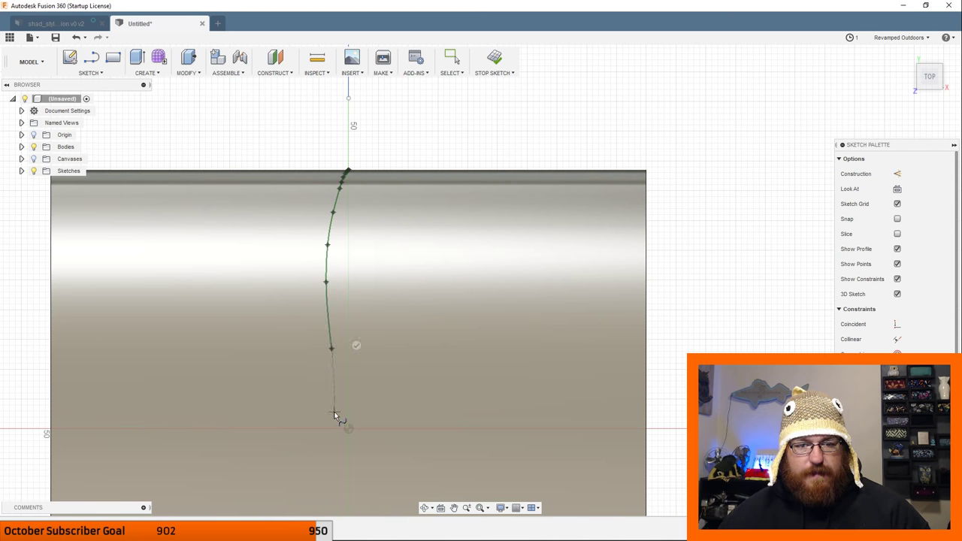
{"action": "scroll", "coordinate": [331, 398], "scroll_direction": "down", "scroll_amount": 5}
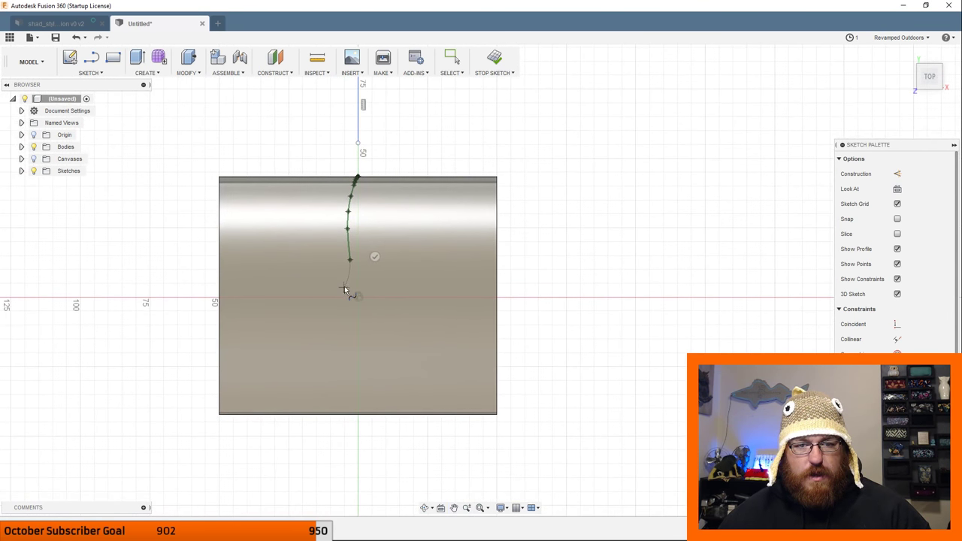
{"action": "key", "text": "ctrl+z"}
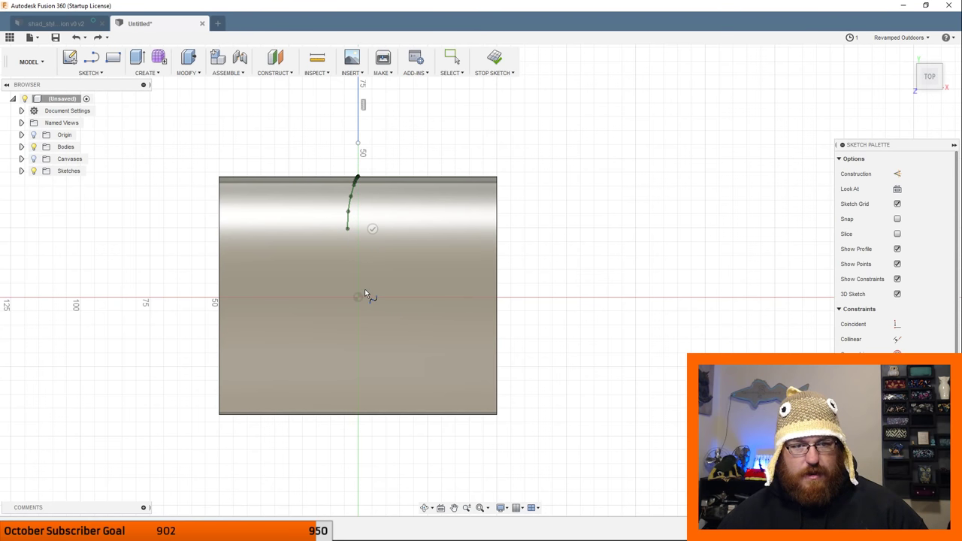
{"action": "key", "text": "ctrl+z"}
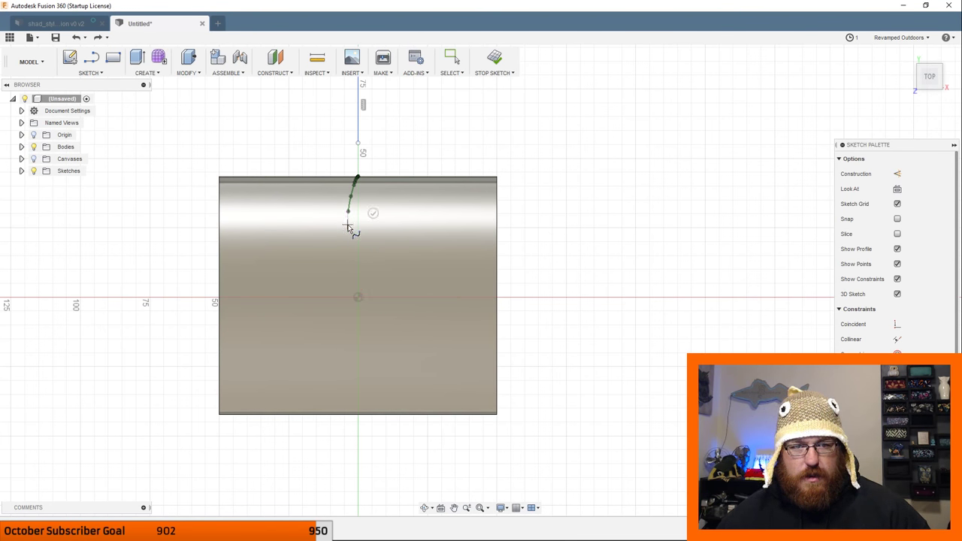
{"action": "left_click", "coordinate": [342, 265]}
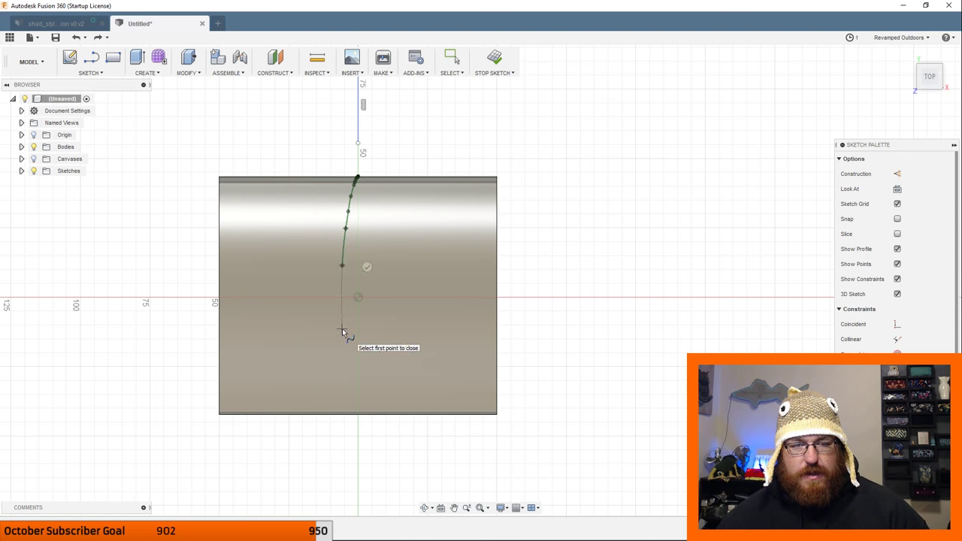
{"action": "key", "text": "ctrl+z"}
{"action": "key", "text": "ctrl+z"}
{"action": "key", "text": "ctrl+z"}
{"action": "key", "text": "ctrl+z"}
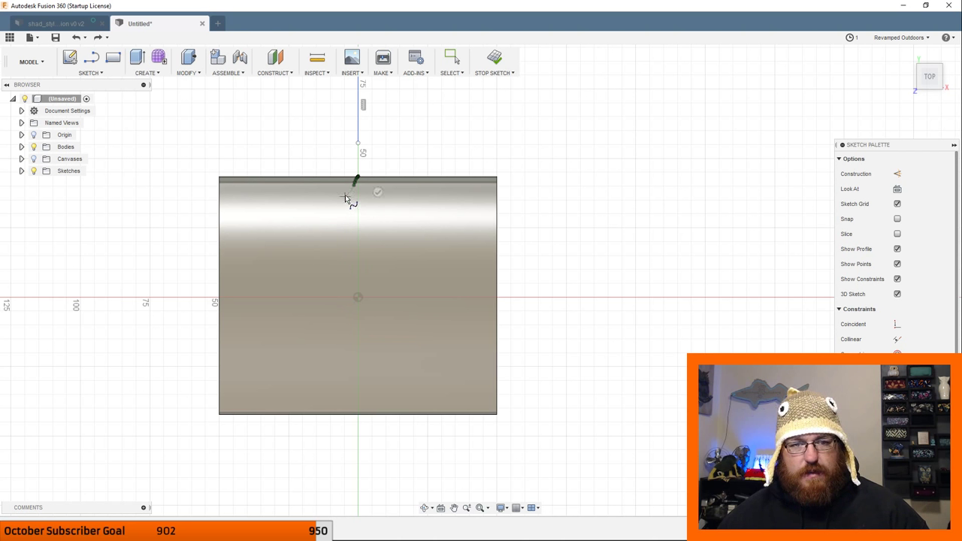
Place fit points down the body to just below the bottom edge and finish the spline.
{"action": "left_click", "coordinate": [349, 200]}
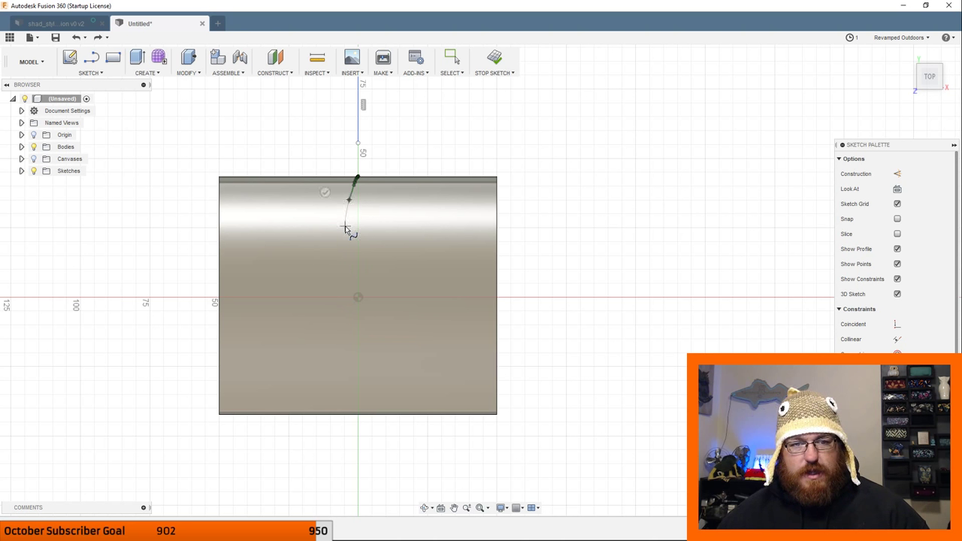
{"action": "left_click", "coordinate": [344, 226]}
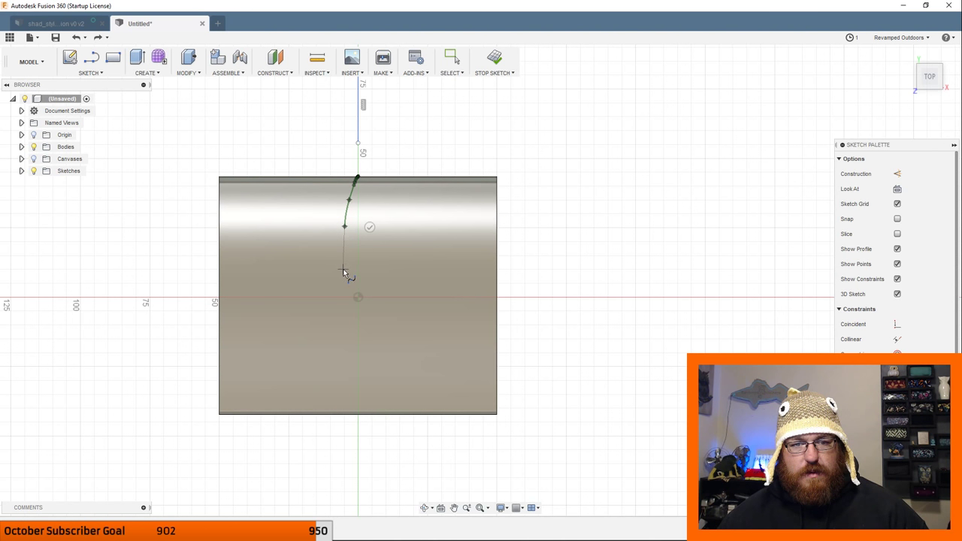
{"action": "left_click", "coordinate": [343, 270]}
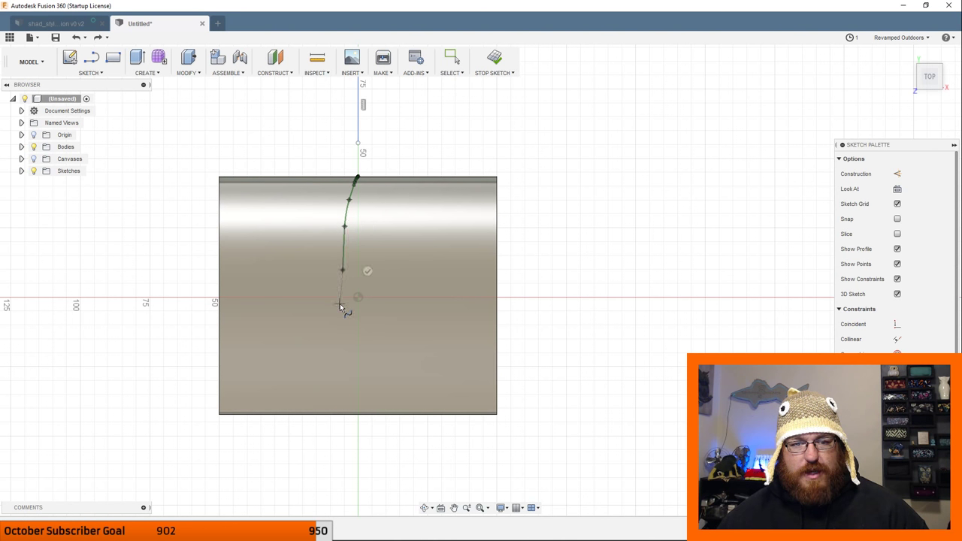
{"action": "left_click", "coordinate": [340, 304]}
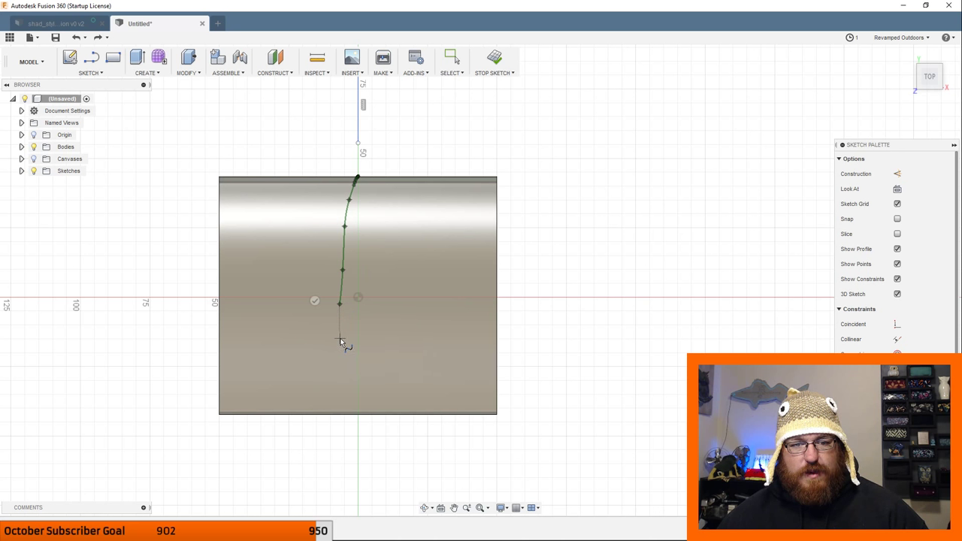
{"action": "left_click", "coordinate": [340, 338]}
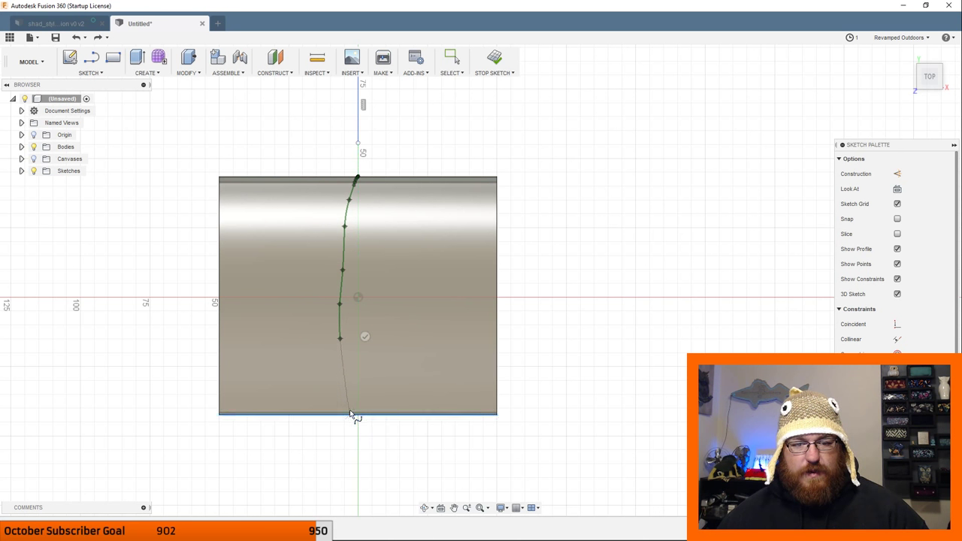
{"action": "left_click", "coordinate": [348, 413]}
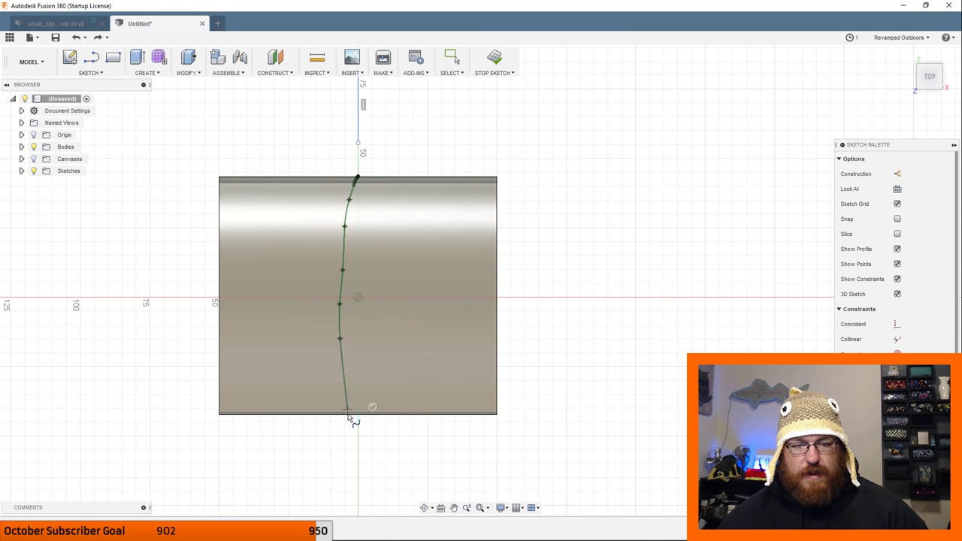
{"action": "left_click", "coordinate": [358, 430]}
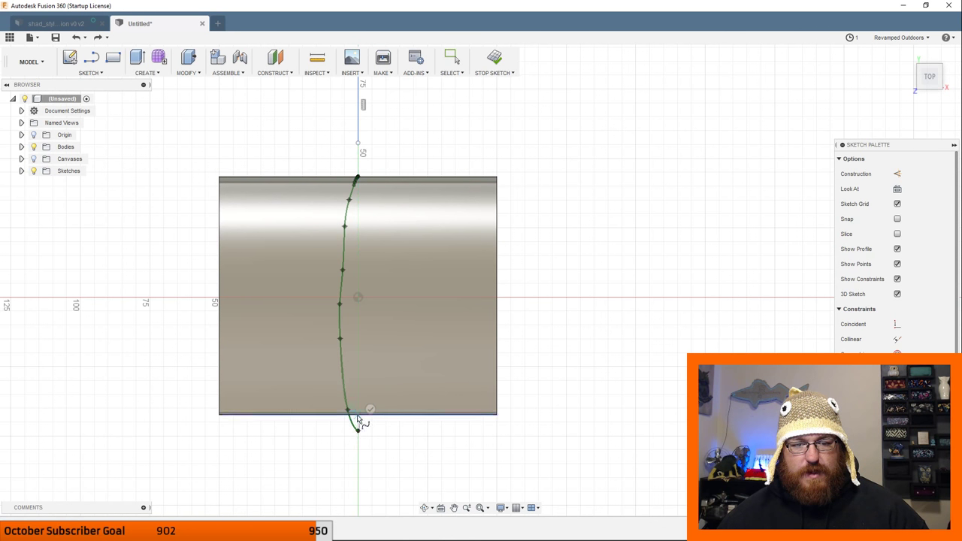
{"action": "left_click", "coordinate": [369, 410]}
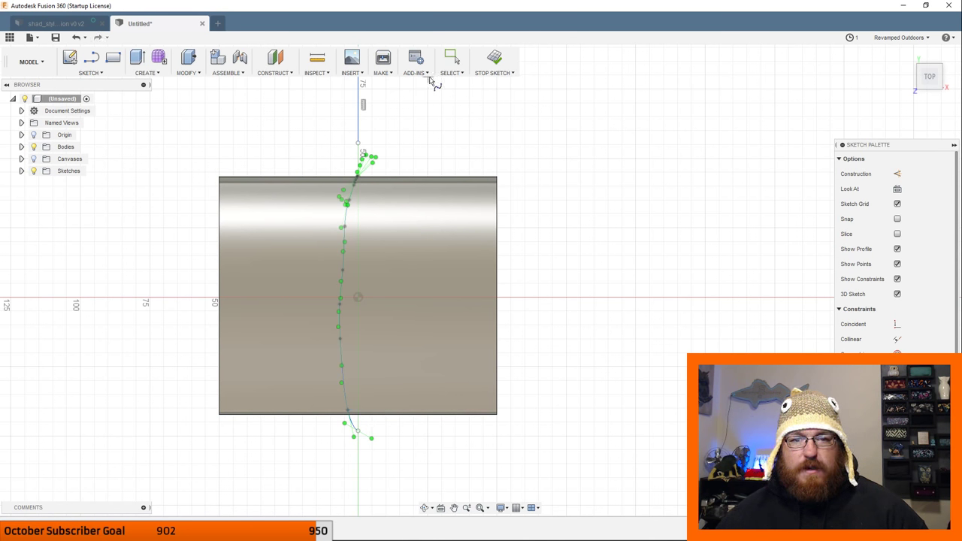
{"action": "left_click", "coordinate": [452, 58]}
Hide the reference canvas image and drag the upper spline fit points to reshape the curve.
{"action": "scroll", "coordinate": [365, 267], "scroll_direction": "up", "scroll_amount": 5}
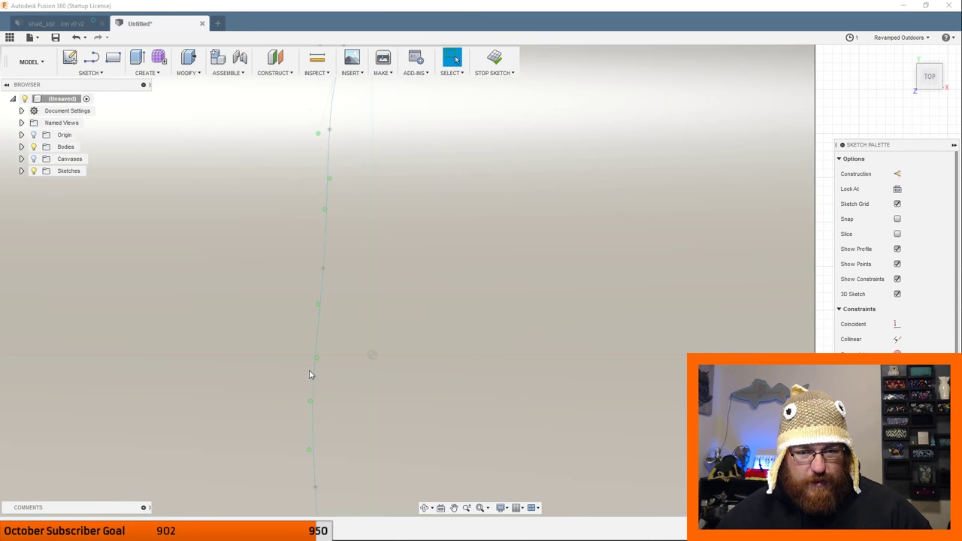
{"action": "scroll", "coordinate": [317, 379], "scroll_direction": "down", "scroll_amount": 3}
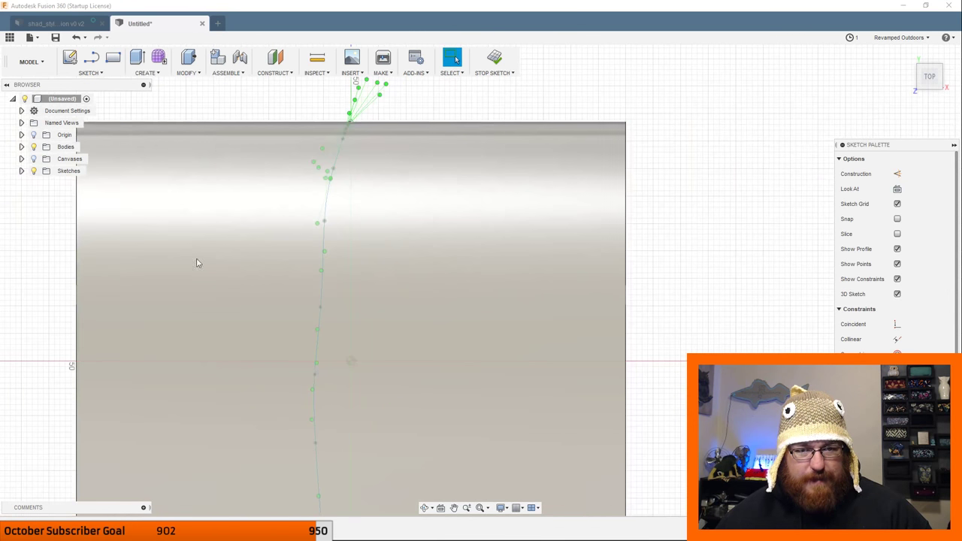
{"action": "left_click", "coordinate": [33, 158]}
{"action": "mouse_move", "coordinate": [319, 299]}
{"action": "middle_mouse_down"}
{"action": "mouse_move", "coordinate": [420, 197]}
{"action": "mouse_move", "coordinate": [412, 200]}
{"action": "middle_mouse_up"}
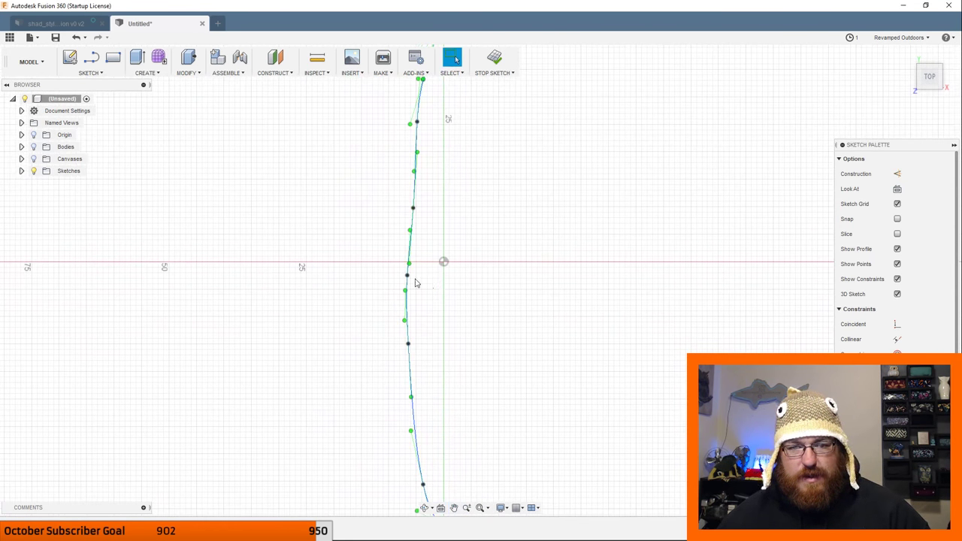
{"action": "left_click", "coordinate": [407, 271]}
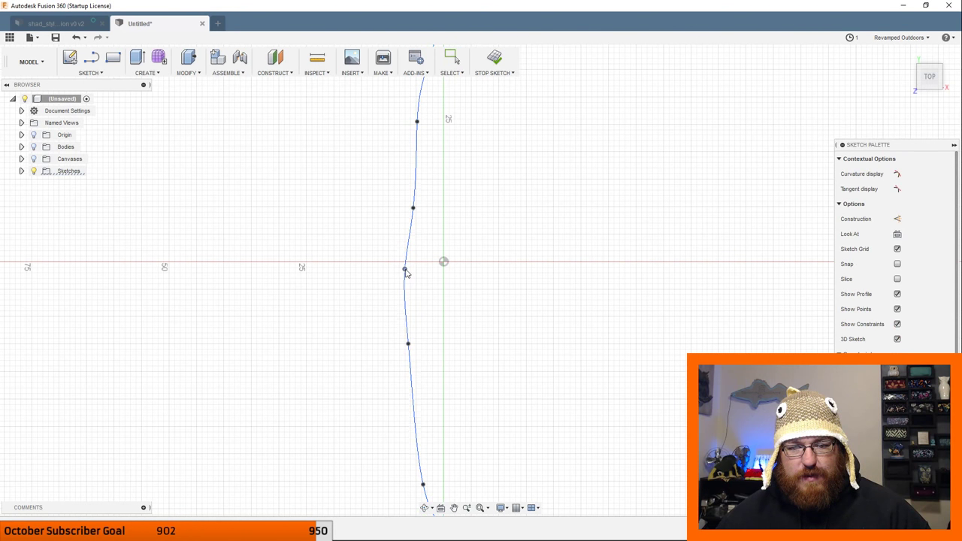
{"action": "left_click_drag", "start_coordinate": [413, 209], "coordinate": [409, 193]}
{"action": "middle_click_drag", "start_coordinate": [420, 194], "coordinate": [442, 325]}
{"action": "left_click_drag", "start_coordinate": [438, 257], "coordinate": [435, 252]}
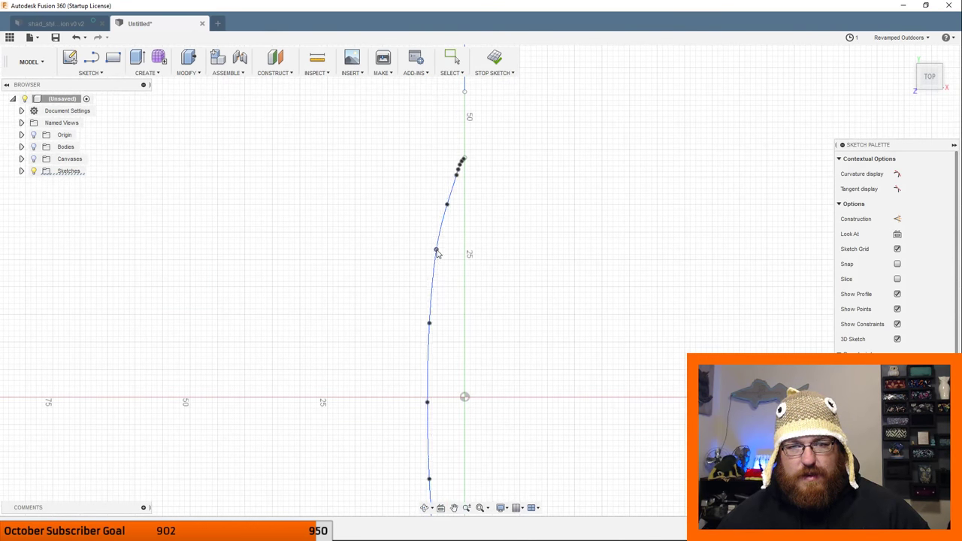
{"action": "middle_click_drag", "start_coordinate": [458, 222], "coordinate": [451, 251]}
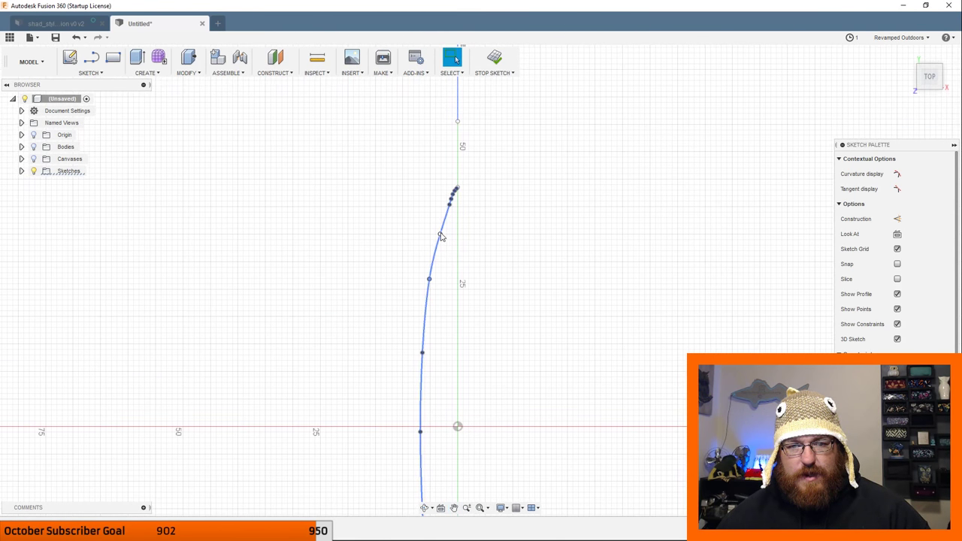
{"action": "left_click_drag", "start_coordinate": [429, 280], "coordinate": [429, 281]}
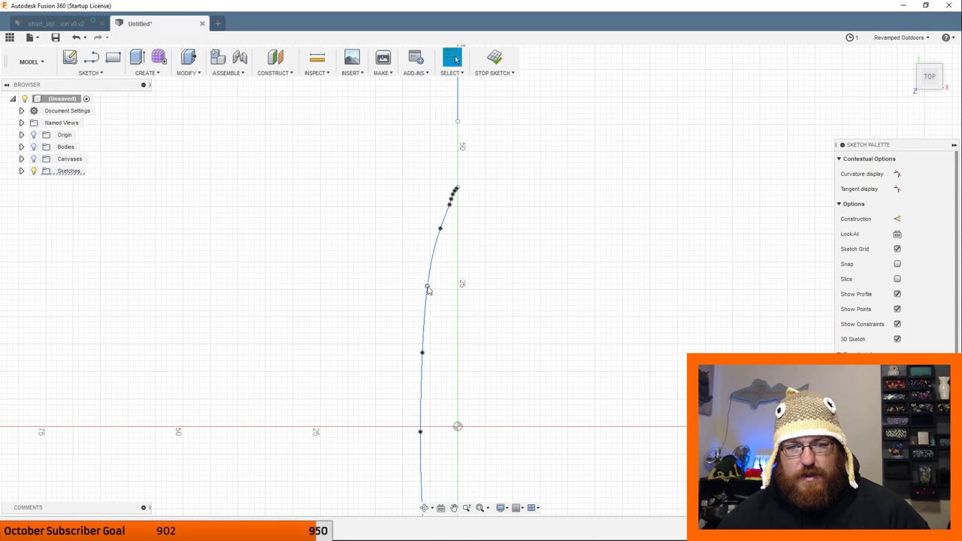
Re-center on the spline and raise a middle fit point to smooth the curve.
{"action": "middle_click_drag", "start_coordinate": [441, 354], "coordinate": [380, 193]}
{"action": "scroll", "coordinate": [403, 324], "scroll_direction": "down", "scroll_amount": 4}
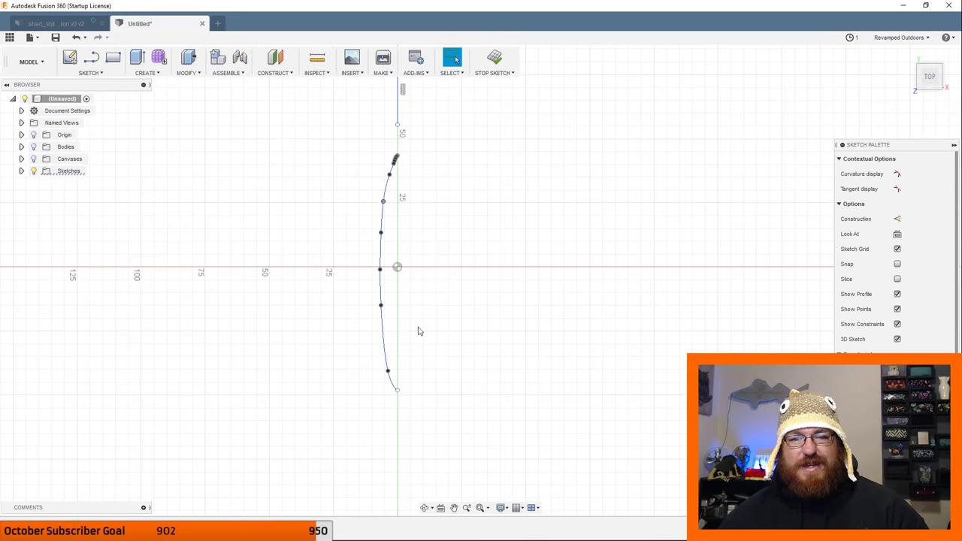
{"action": "middle_click_drag", "start_coordinate": [444, 320], "coordinate": [440, 354]}
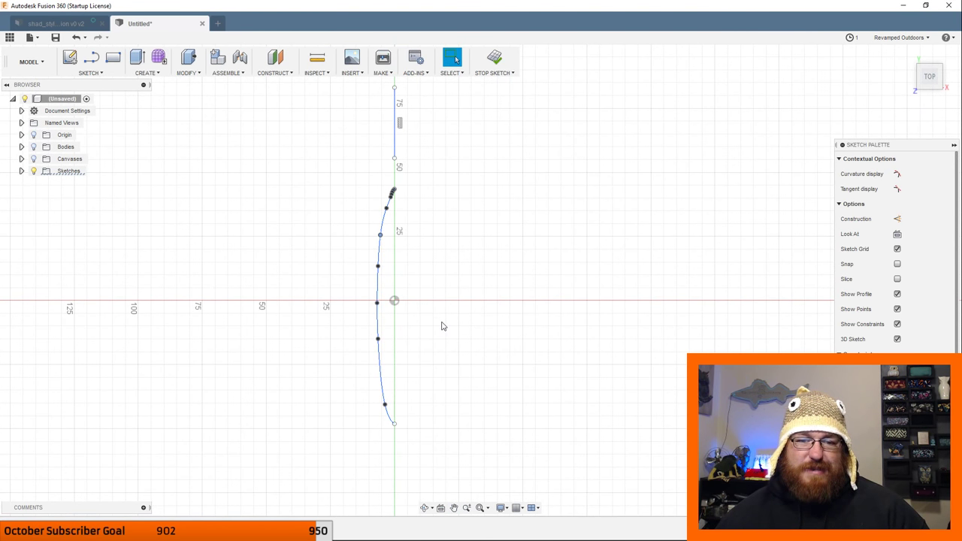
{"action": "scroll", "coordinate": [428, 362], "scroll_direction": "up", "scroll_amount": 2}
{"action": "scroll", "coordinate": [423, 368], "scroll_direction": "down", "scroll_amount": 3}
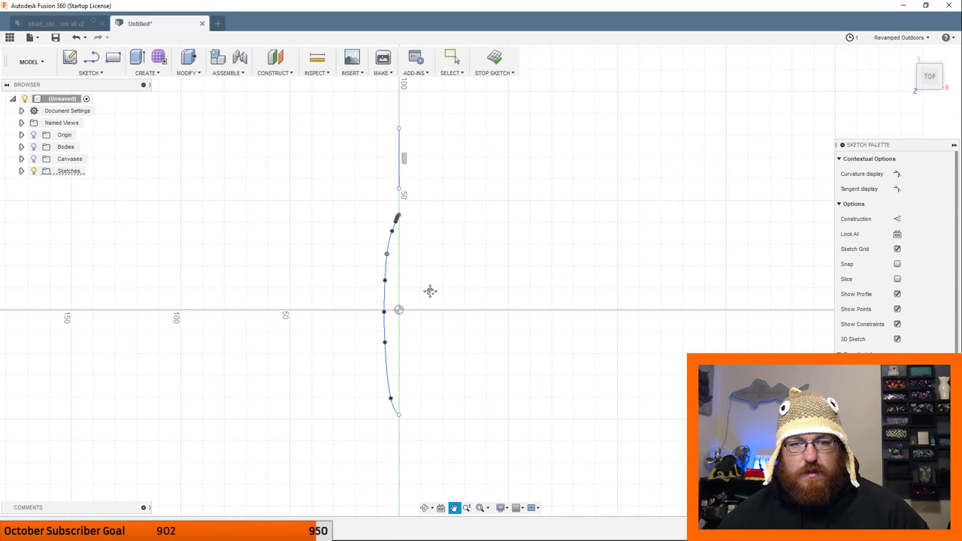
{"action": "middle_click_drag", "start_coordinate": [429, 290], "coordinate": [430, 314]}
{"action": "scroll", "coordinate": [395, 300], "scroll_direction": "up", "scroll_amount": 5}
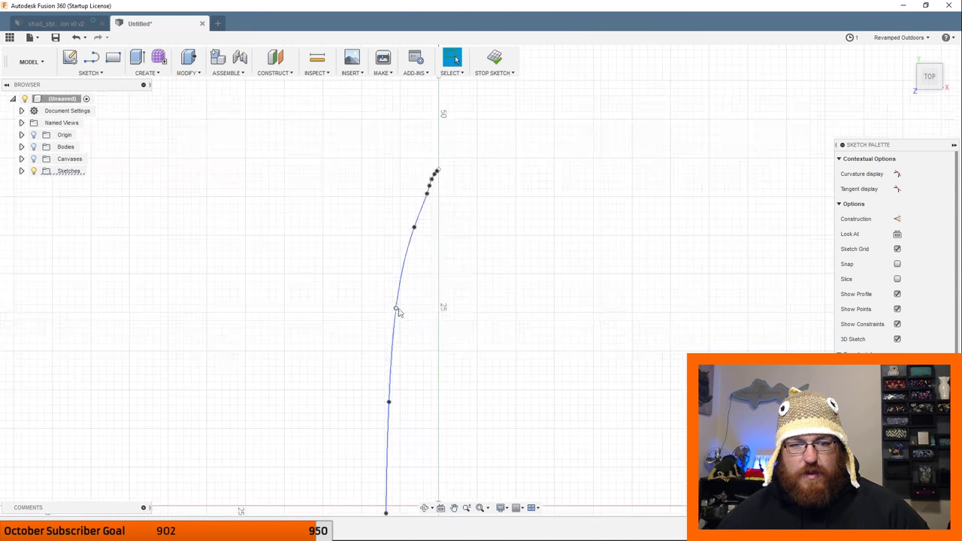
{"action": "left_click_drag", "start_coordinate": [397, 309], "coordinate": [397, 303]}
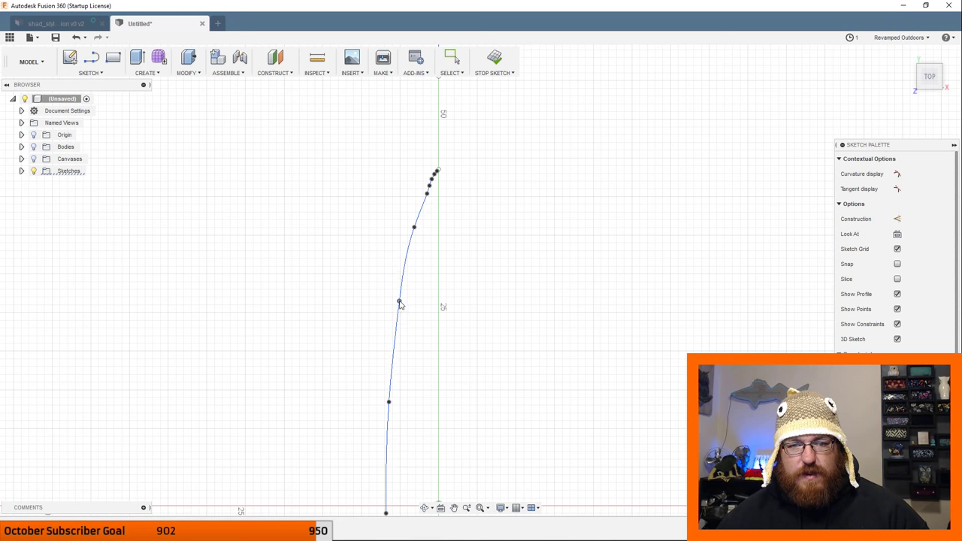
{"action": "scroll", "coordinate": [412, 214], "scroll_direction": "up", "scroll_amount": 3}
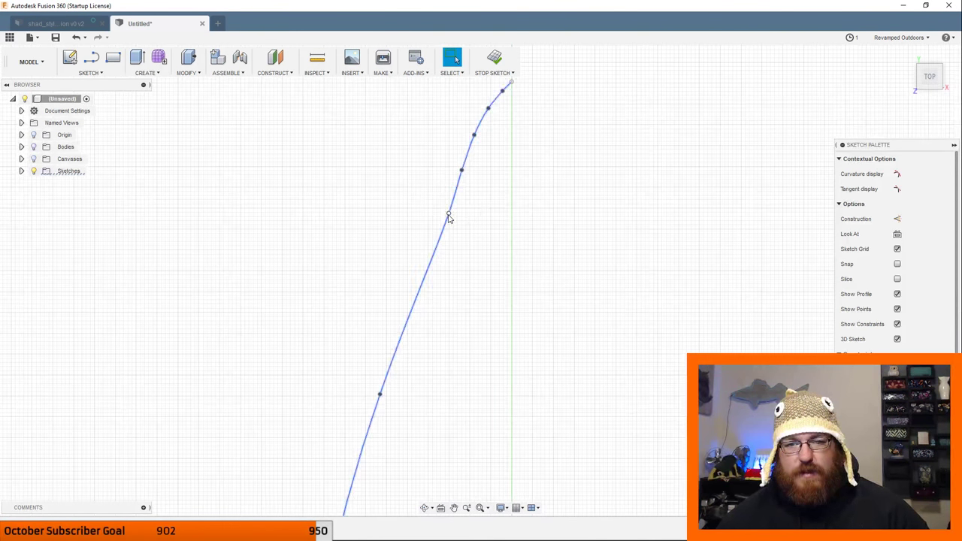
Fine-tune the fit points toward the top of the spline to straighten its bow.
{"action": "left_click_drag", "start_coordinate": [449, 219], "coordinate": [445, 210]}
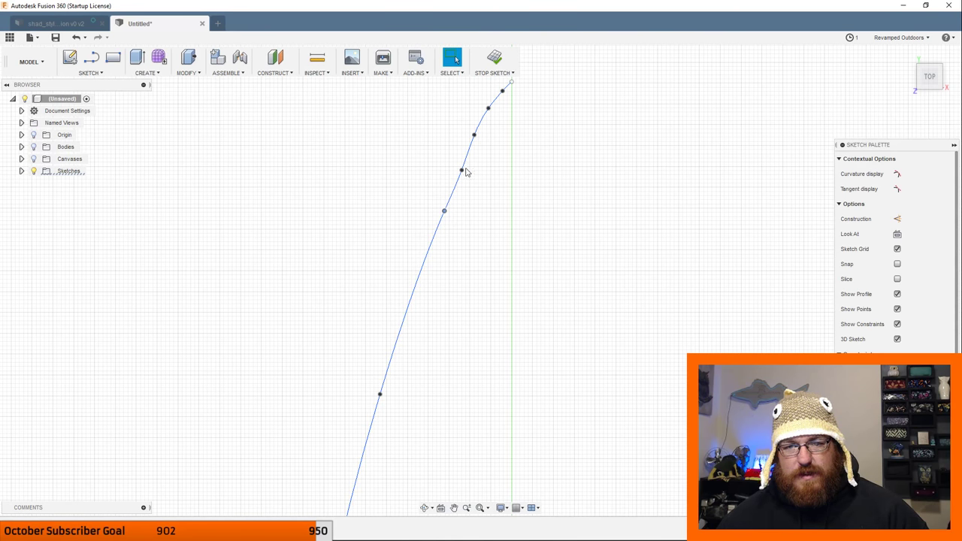
{"action": "left_click_drag", "start_coordinate": [463, 171], "coordinate": [461, 171]}
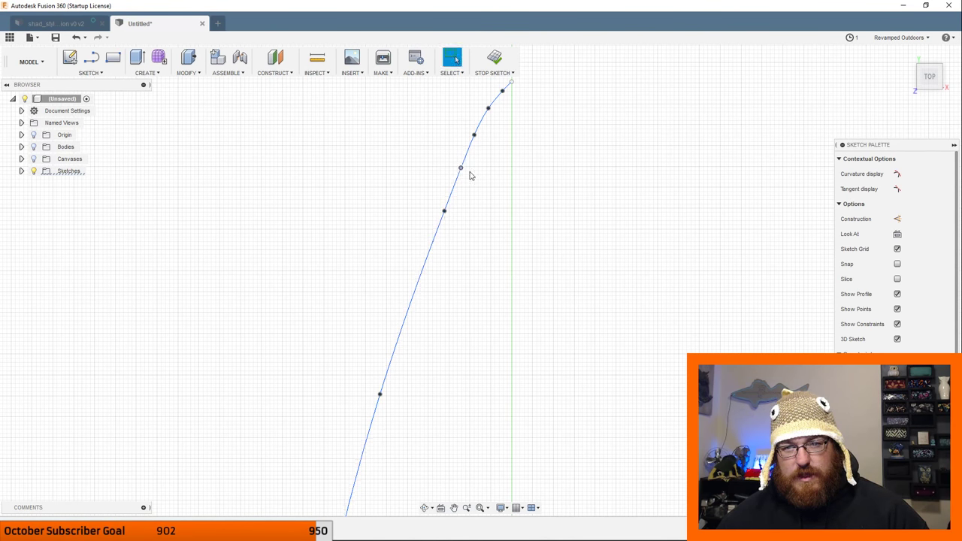
{"action": "middle_click_drag", "start_coordinate": [470, 175], "coordinate": [464, 226]}
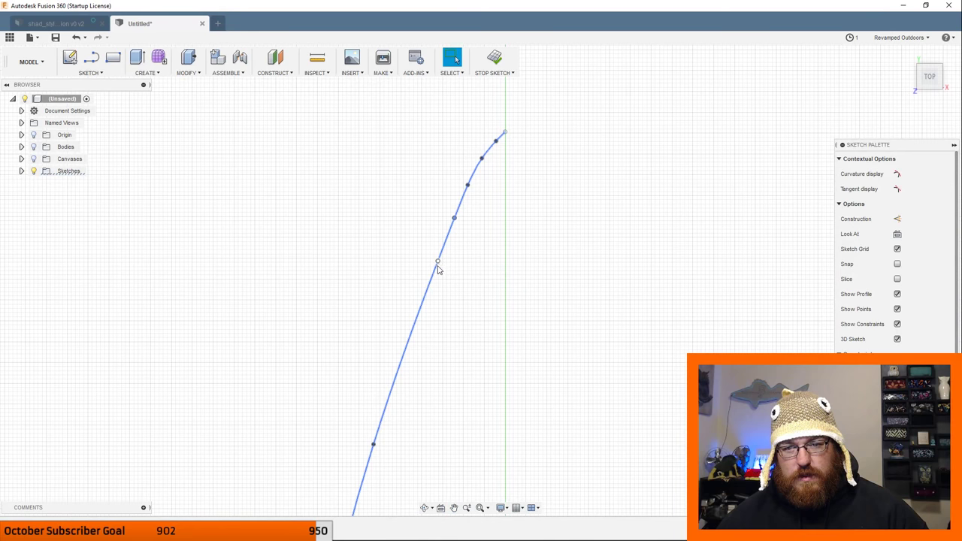
{"action": "left_click_drag", "start_coordinate": [437, 261], "coordinate": [425, 288]}
{"action": "left_click_drag", "start_coordinate": [454, 218], "coordinate": [457, 217]}
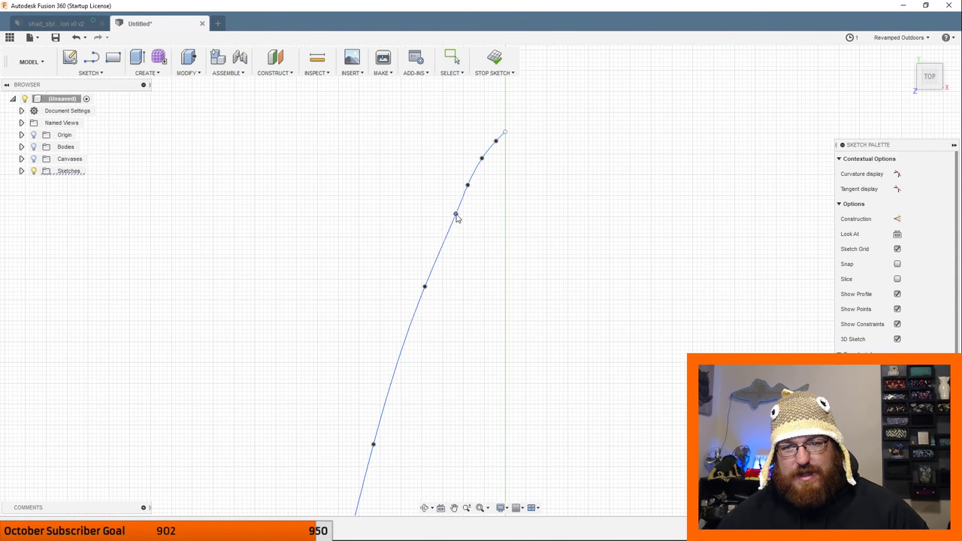
{"action": "middle_click_drag", "start_coordinate": [485, 200], "coordinate": [473, 226]}
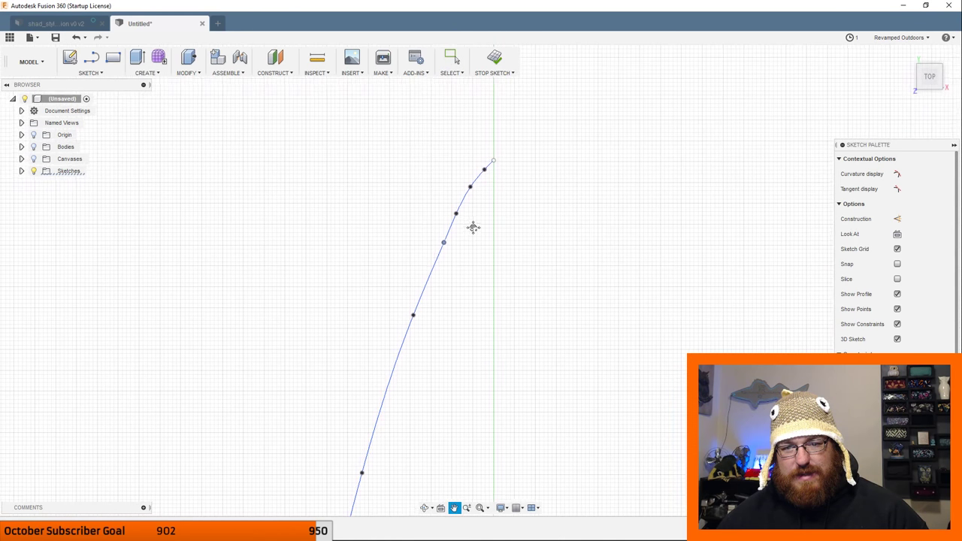
{"action": "left_click_drag", "start_coordinate": [457, 213], "coordinate": [459, 212]}
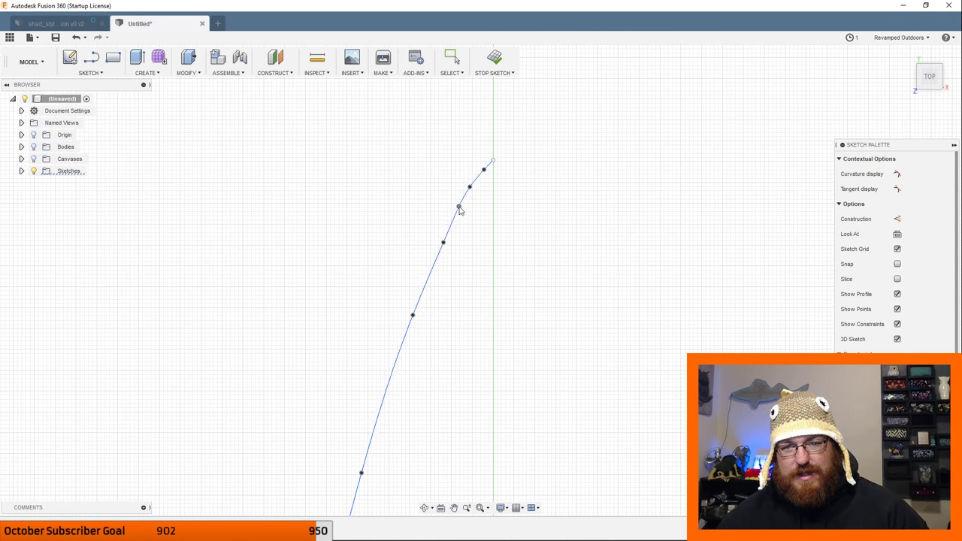
Rotate fit-point tangent handles to bend the curve, then undo those tangent edits.
{"action": "left_click", "coordinate": [448, 250]}
{"action": "left_click", "coordinate": [443, 244]}
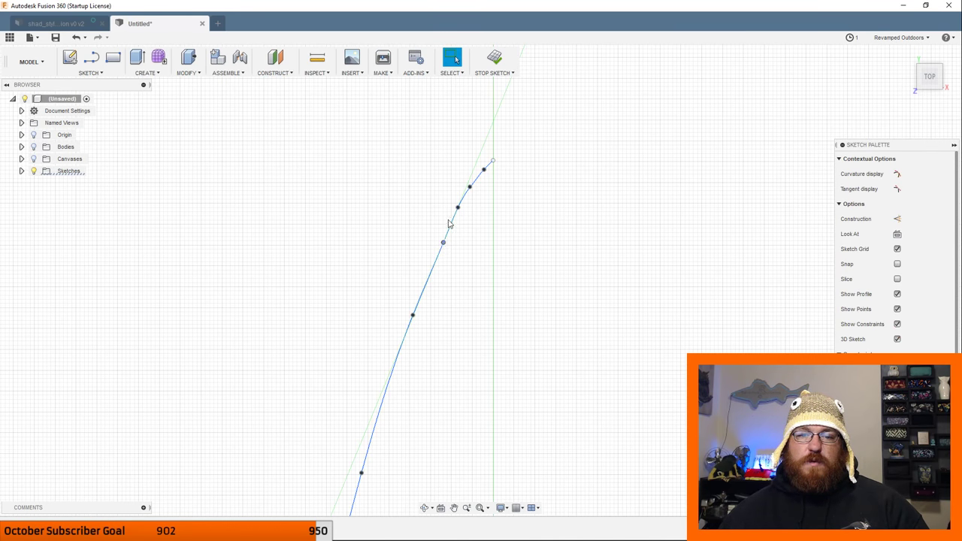
{"action": "scroll", "coordinate": [489, 300], "scroll_direction": "down", "scroll_amount": 5}
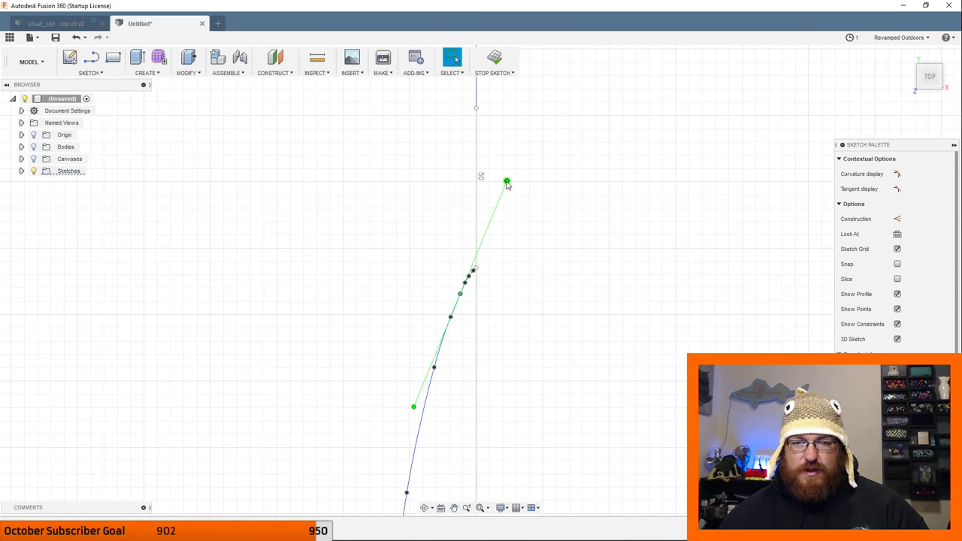
{"action": "left_click_drag", "start_coordinate": [505, 189], "coordinate": [496, 240]}
{"action": "scroll", "coordinate": [460, 293], "scroll_direction": "down", "scroll_amount": 2}
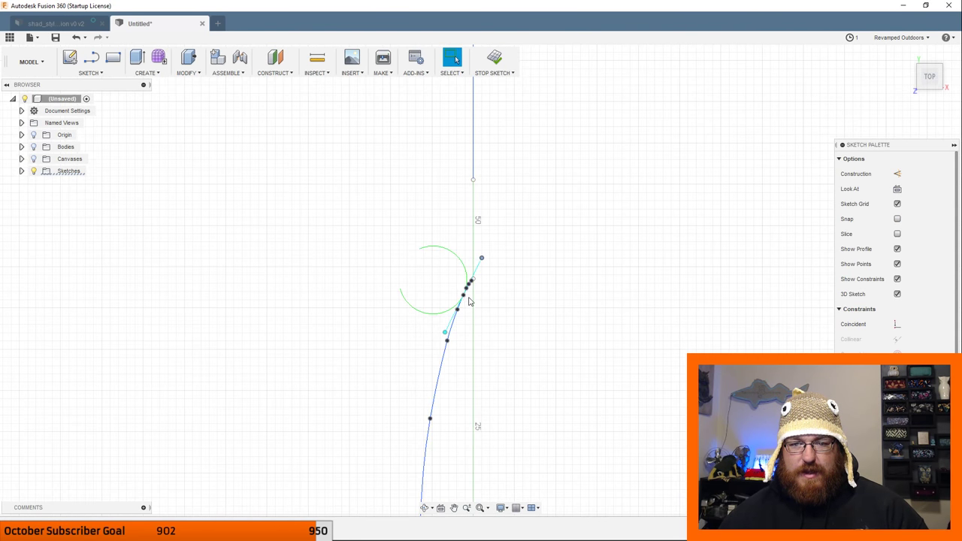
{"action": "scroll", "coordinate": [460, 293], "scroll_direction": "up", "scroll_amount": 5}
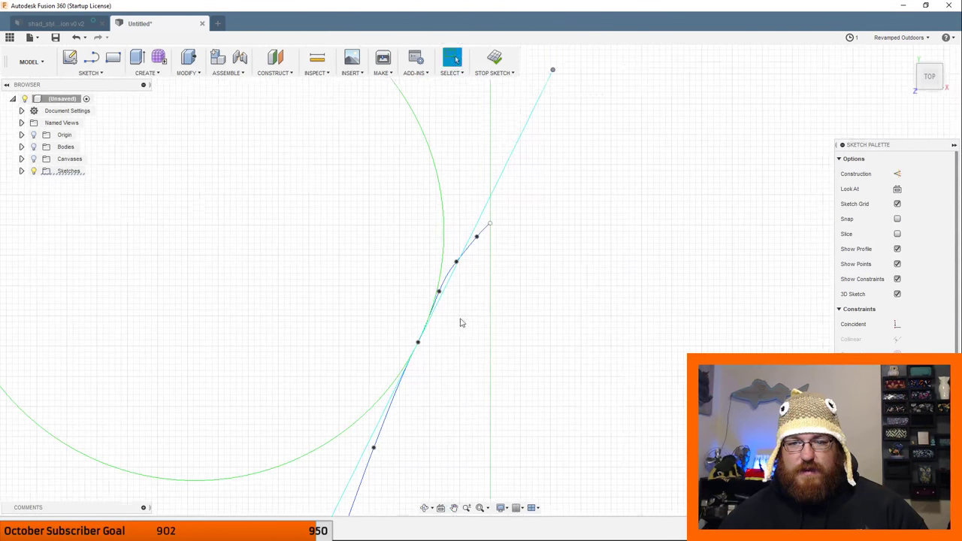
{"action": "left_click", "coordinate": [439, 293]}
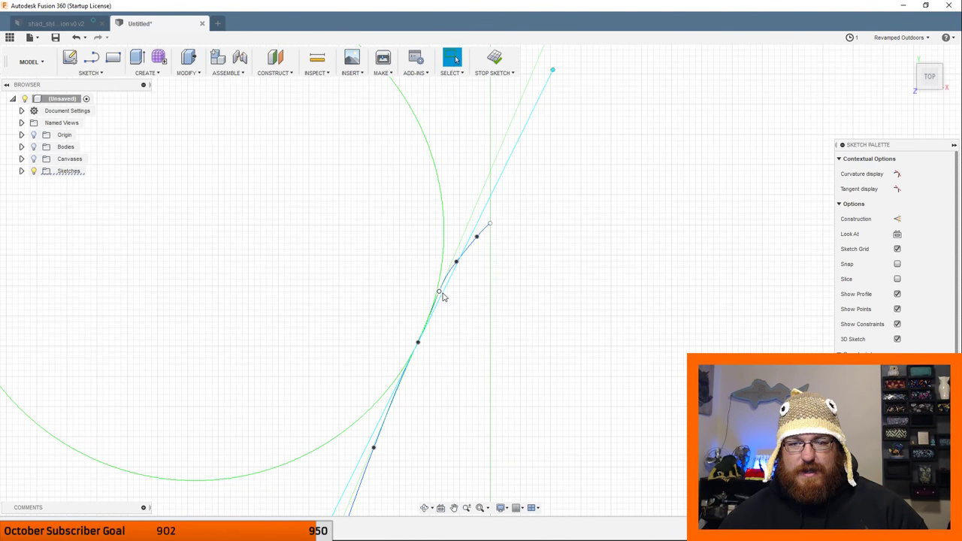
{"action": "left_click", "coordinate": [457, 262]}
{"action": "scroll", "coordinate": [532, 286], "scroll_direction": "down", "scroll_amount": 4}
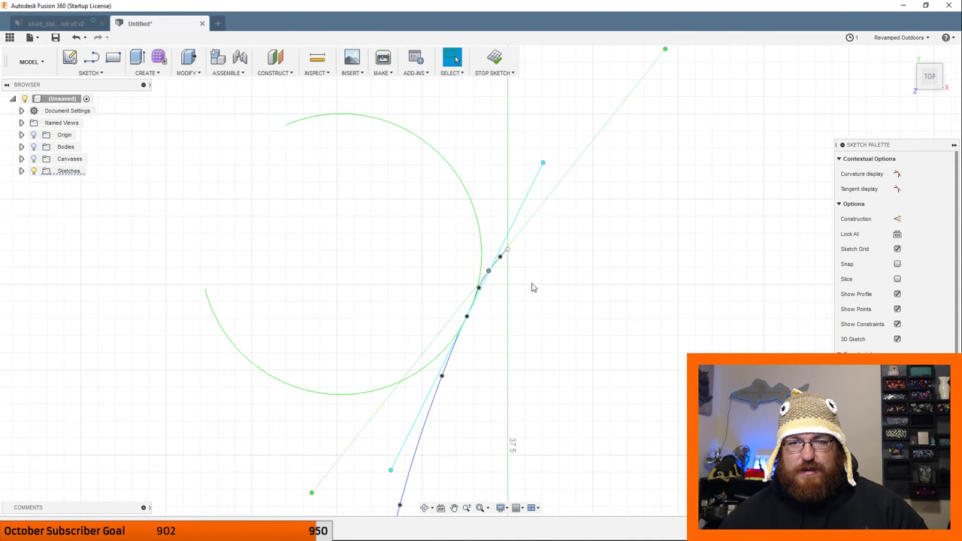
{"action": "left_click_drag", "start_coordinate": [637, 107], "coordinate": [562, 163]}
{"action": "key", "text": "Escape"}
{"action": "key", "text": "ctrl+z"}
{"action": "key", "text": "ctrl+z"}
{"action": "key", "text": "ctrl+z"}
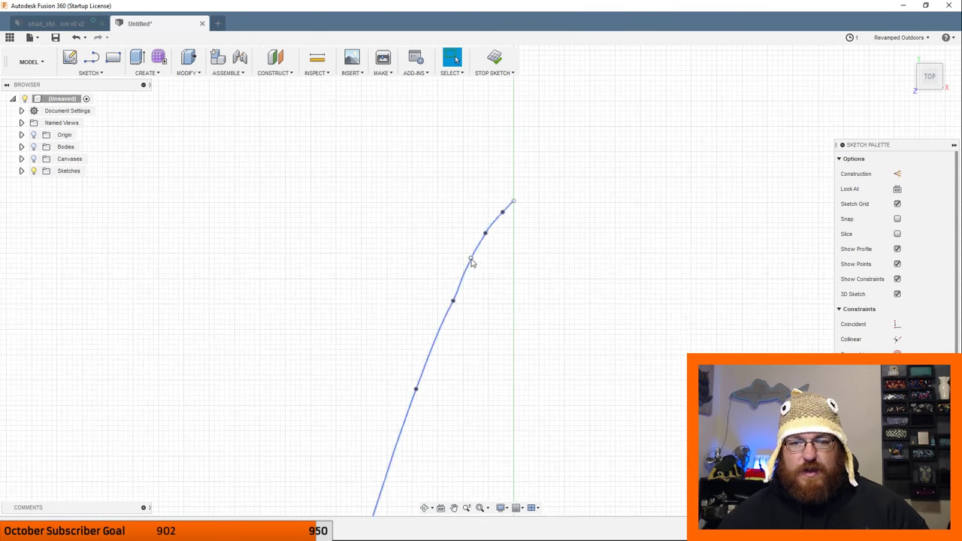
Nudge one more fit point slightly and deselect the spline.
{"action": "left_click", "coordinate": [467, 268]}
{"action": "left_click_drag", "start_coordinate": [467, 269], "coordinate": [499, 251]}
{"action": "scroll", "coordinate": [468, 266], "scroll_direction": "up", "scroll_amount": 4}
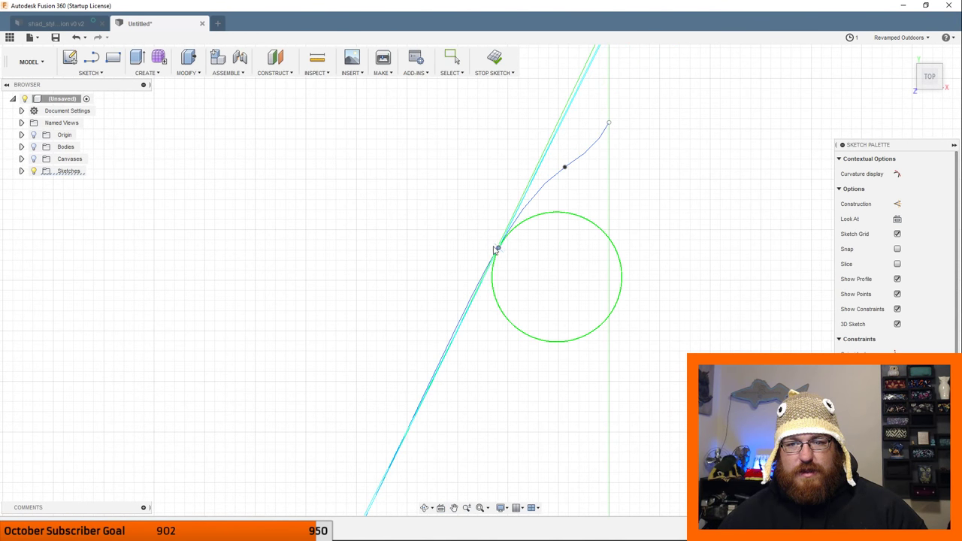
{"action": "mouse_move", "coordinate": [496, 251]}
{"action": "middle_mouse_down"}
{"action": "mouse_move", "coordinate": [419, 329]}
{"action": "mouse_move", "coordinate": [452, 365]}
{"action": "mouse_move", "coordinate": [531, 272]}
{"action": "middle_mouse_up"}
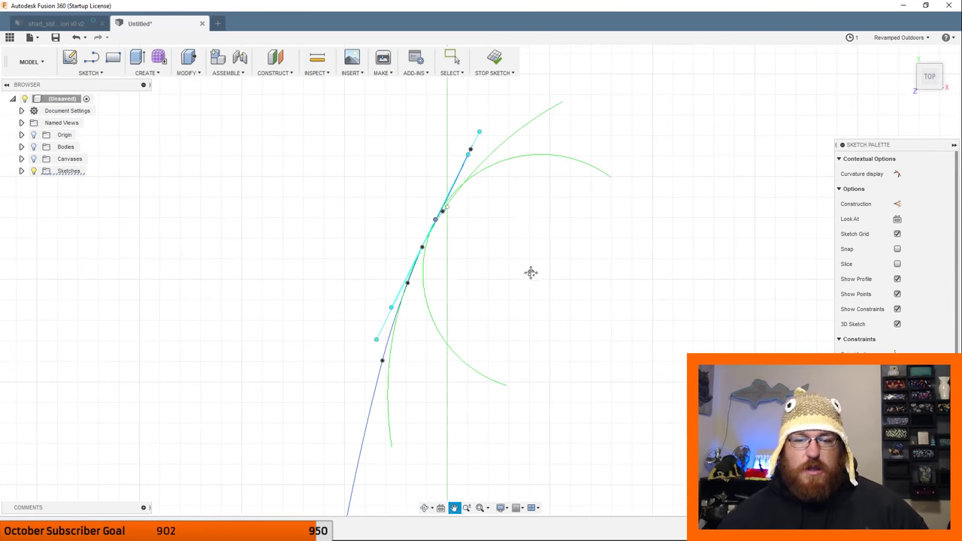
{"action": "key", "text": "Escape"}
{"action": "left_click", "coordinate": [528, 283]}
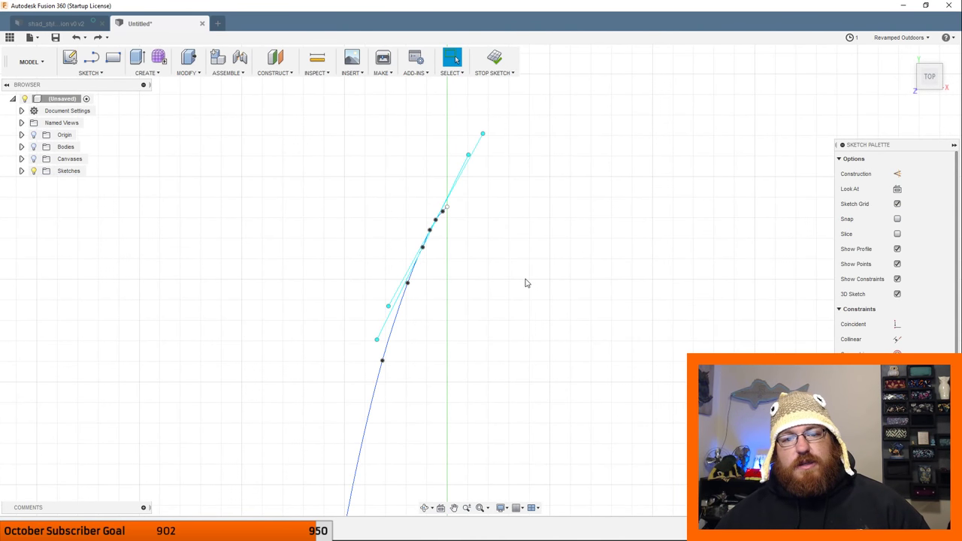
Undo the last five fit-point moves and zoom out to view the whole spline.
{"action": "key", "text": "ctrl+z"}
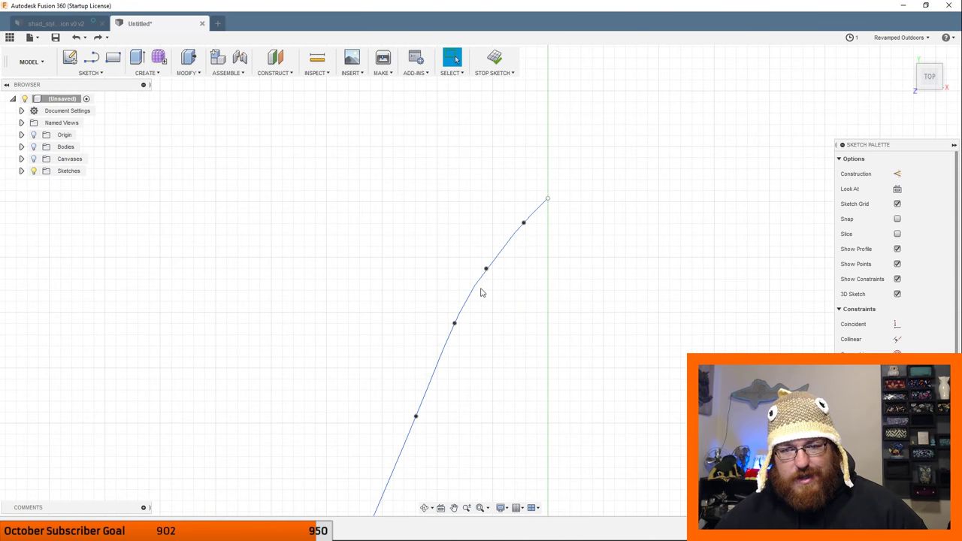
{"action": "key", "text": "ctrl+z"}
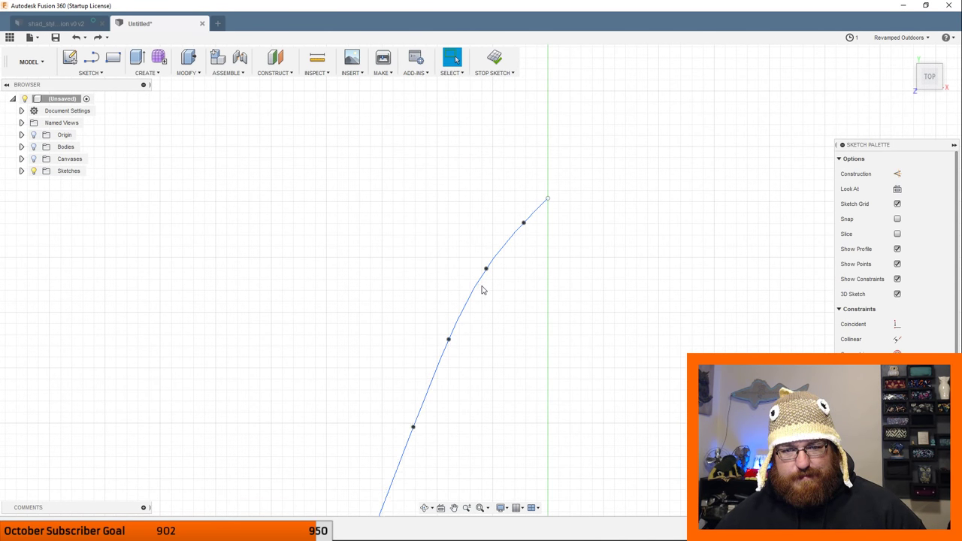
{"action": "key", "text": "ctrl+z"}
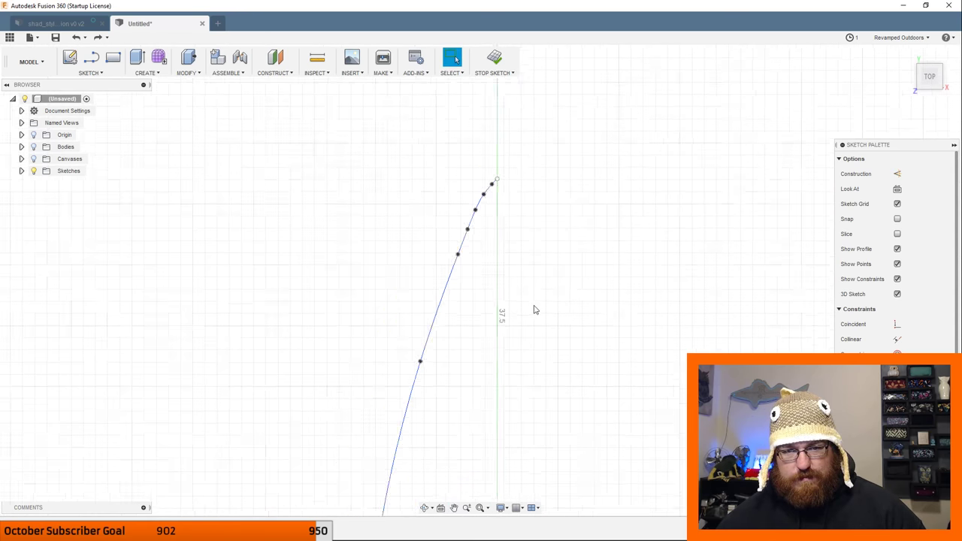
{"action": "key", "text": "ctrl+z"}
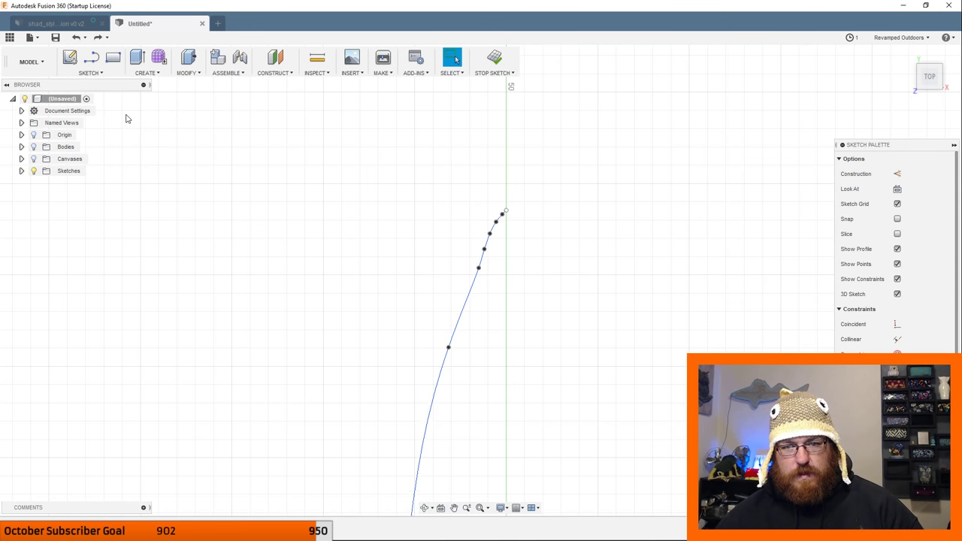
{"action": "key", "text": "ctrl+z"}
{"action": "key", "text": "ctrl+z"}
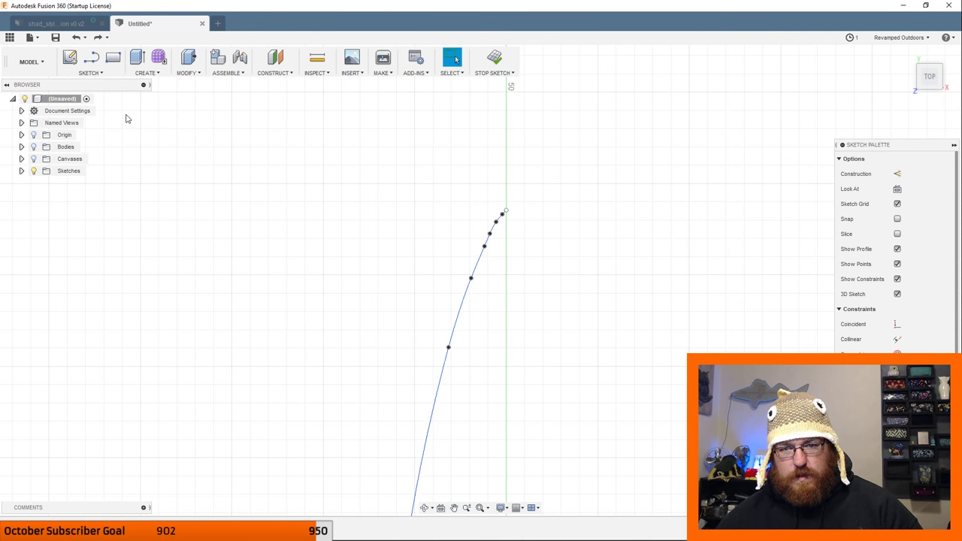
{"action": "scroll", "coordinate": [477, 401], "scroll_direction": "down", "scroll_amount": 3}
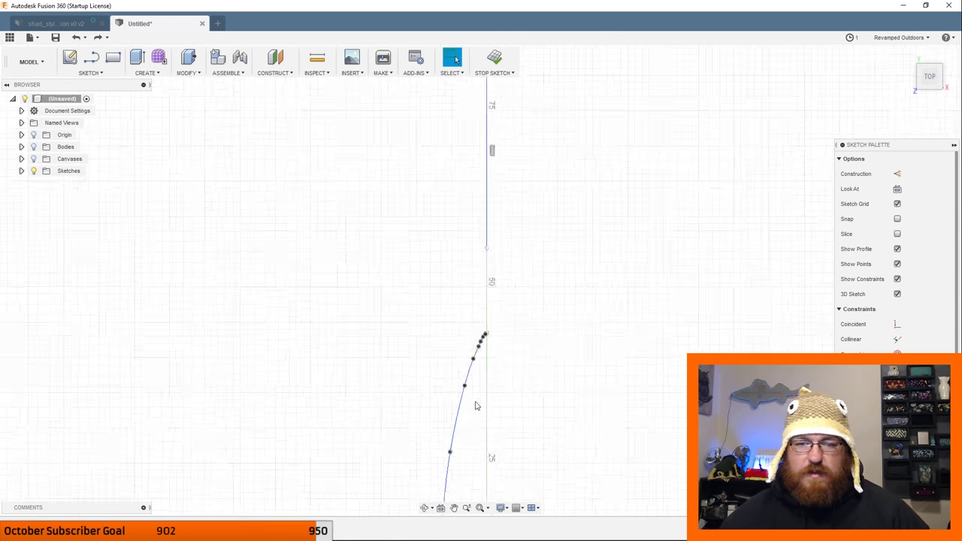
{"action": "scroll", "coordinate": [495, 304], "scroll_direction": "down", "scroll_amount": 5}
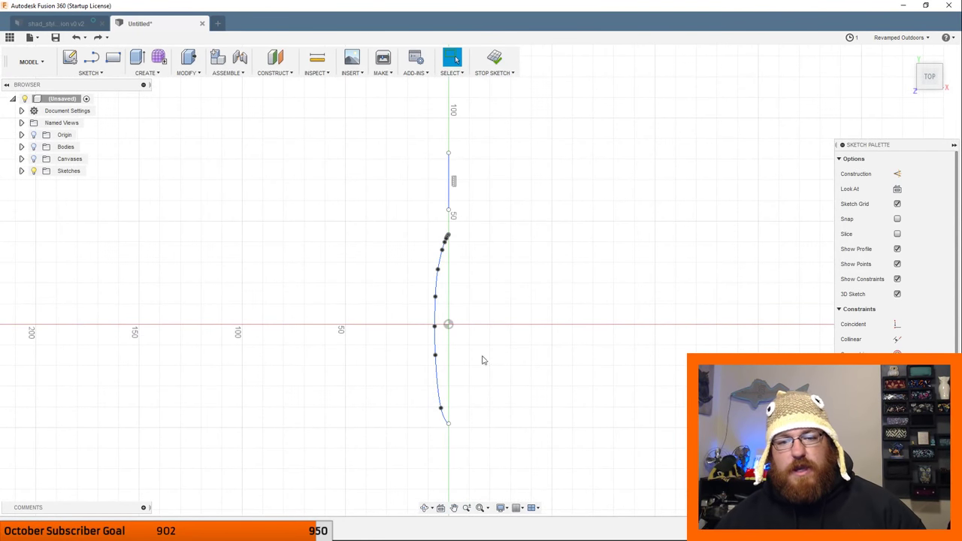
Mirror the spline across the vertical centre line to create the other half of the outline.
{"action": "left_click", "coordinate": [85, 76]}
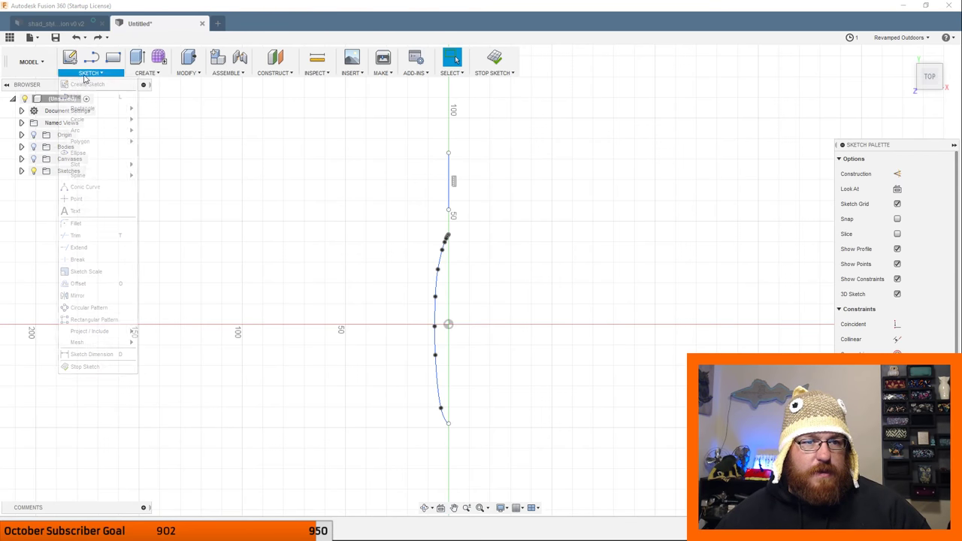
{"action": "left_click", "coordinate": [77, 296]}
{"action": "scroll", "coordinate": [482, 270], "scroll_direction": "up", "scroll_amount": 5}
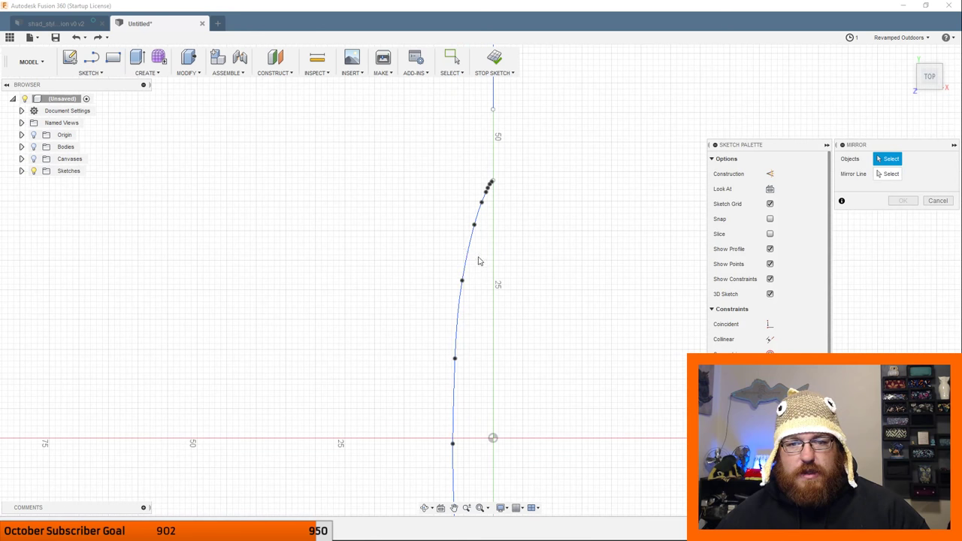
{"action": "left_click", "coordinate": [469, 248]}
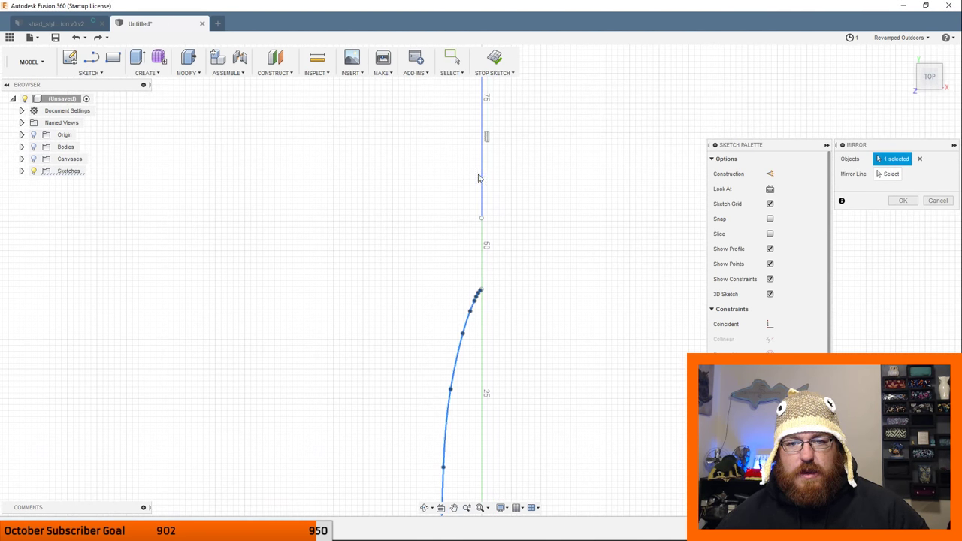
{"action": "left_click", "coordinate": [918, 161]}
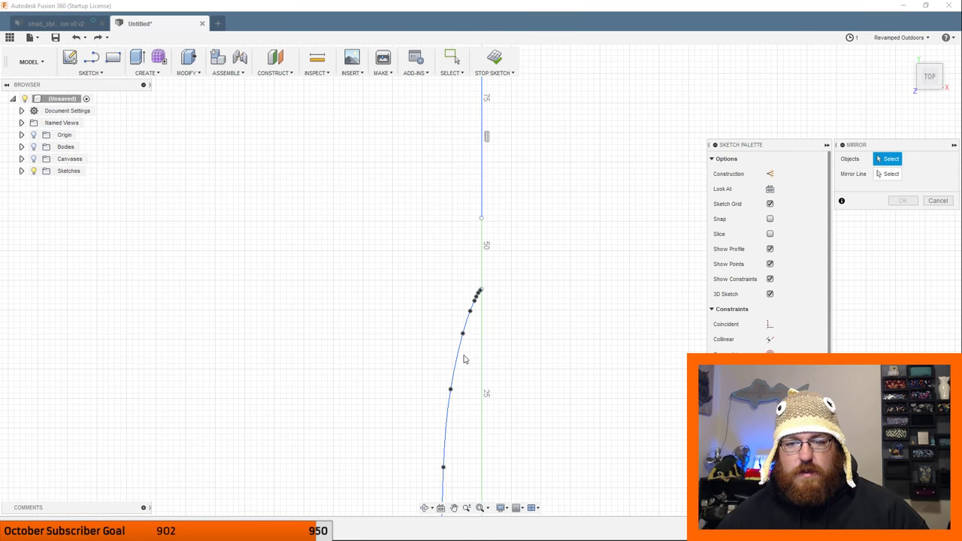
{"action": "left_click", "coordinate": [464, 360]}
{"action": "left_click", "coordinate": [891, 175]}
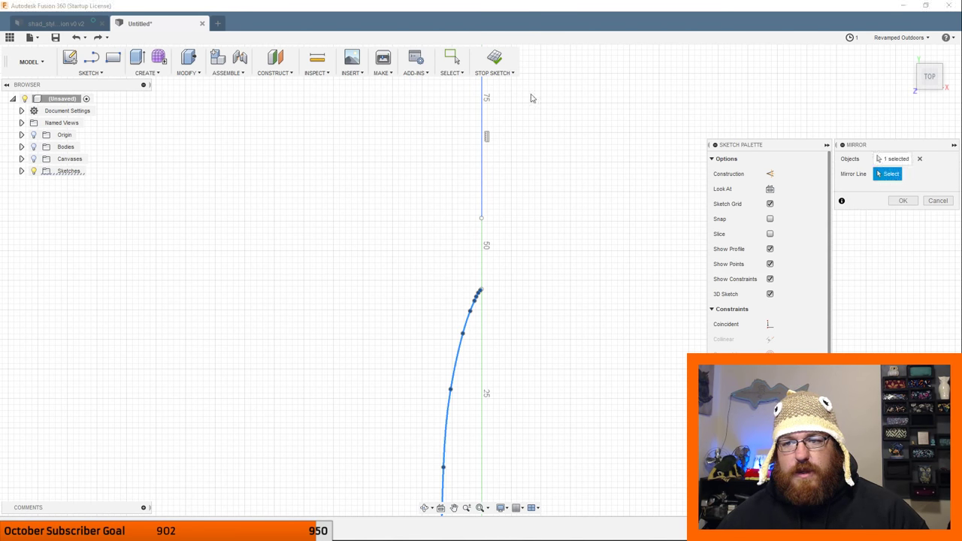
{"action": "left_click", "coordinate": [483, 160]}
{"action": "scroll", "coordinate": [544, 358], "scroll_direction": "down", "scroll_amount": 5}
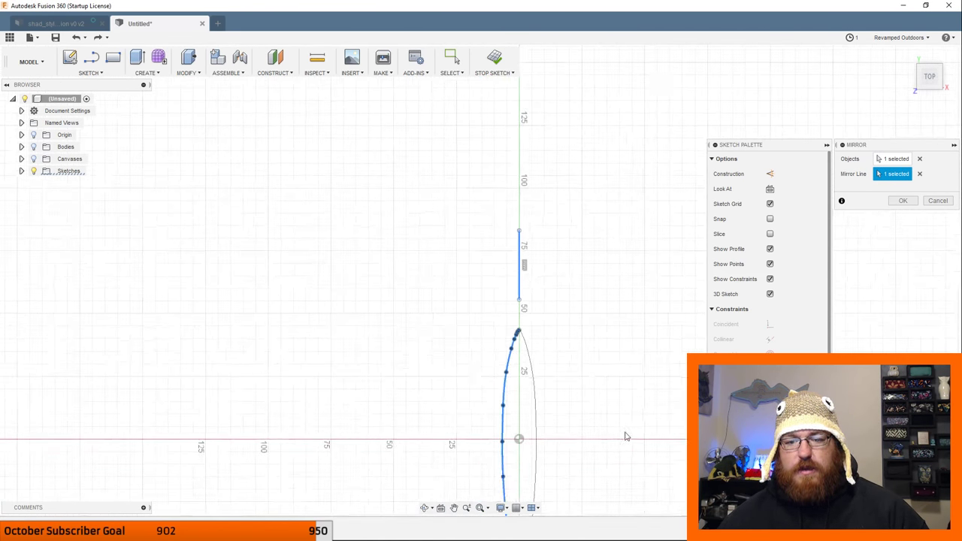
{"action": "mouse_move", "coordinate": [625, 433]}
{"action": "middle_mouse_down"}
{"action": "mouse_move", "coordinate": [505, 141]}
{"action": "mouse_move", "coordinate": [518, 210]}
{"action": "middle_mouse_up"}
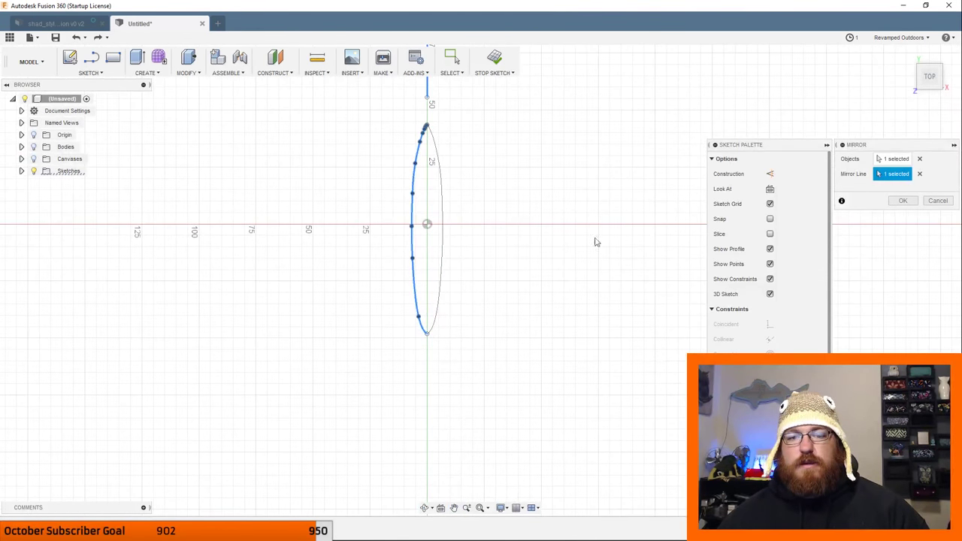
{"action": "left_click", "coordinate": [904, 200]}
{"action": "scroll", "coordinate": [542, 360], "scroll_direction": "down", "scroll_amount": 3}
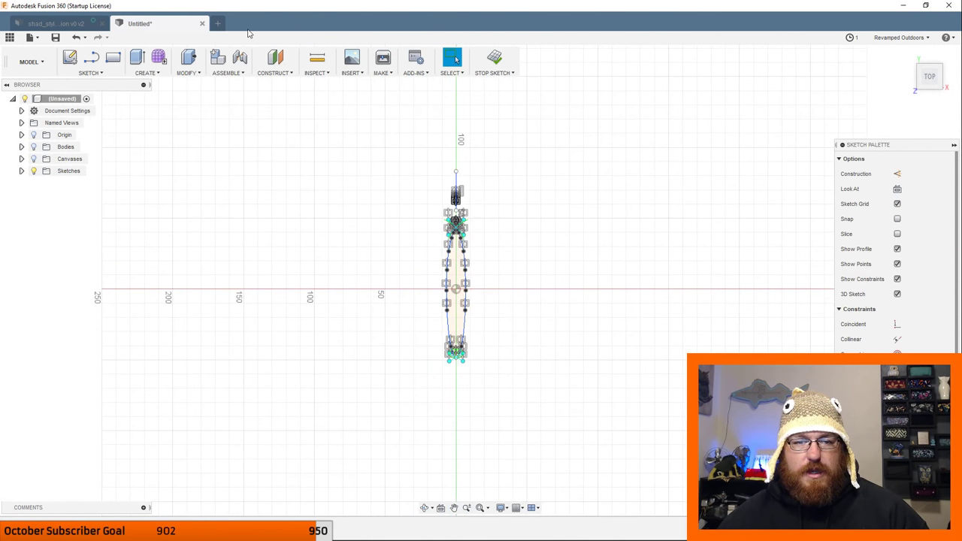
Draw a rectangle enclosing the whole mirrored profile and finish the sketch.
{"action": "key", "text": "r"}
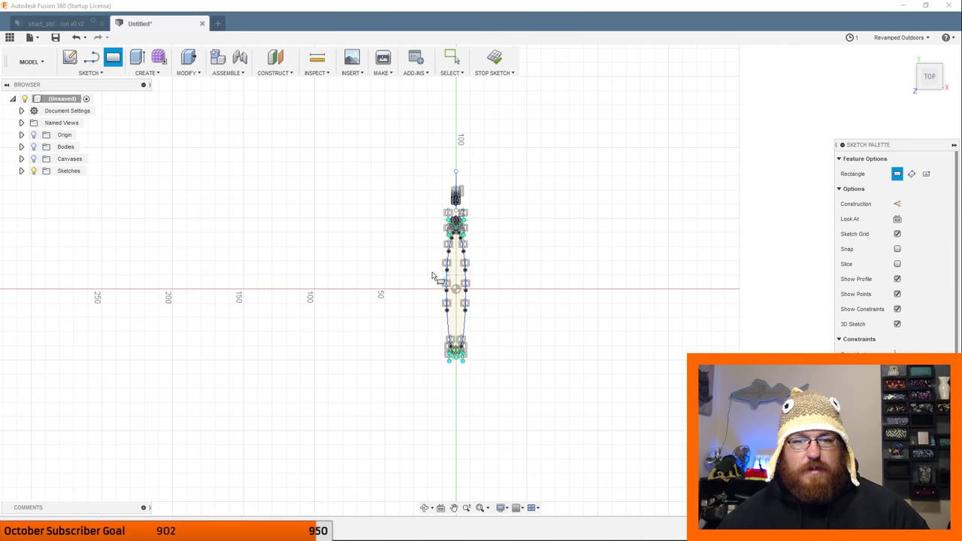
{"action": "left_click", "coordinate": [343, 172]}
{"action": "left_click", "coordinate": [581, 415]}
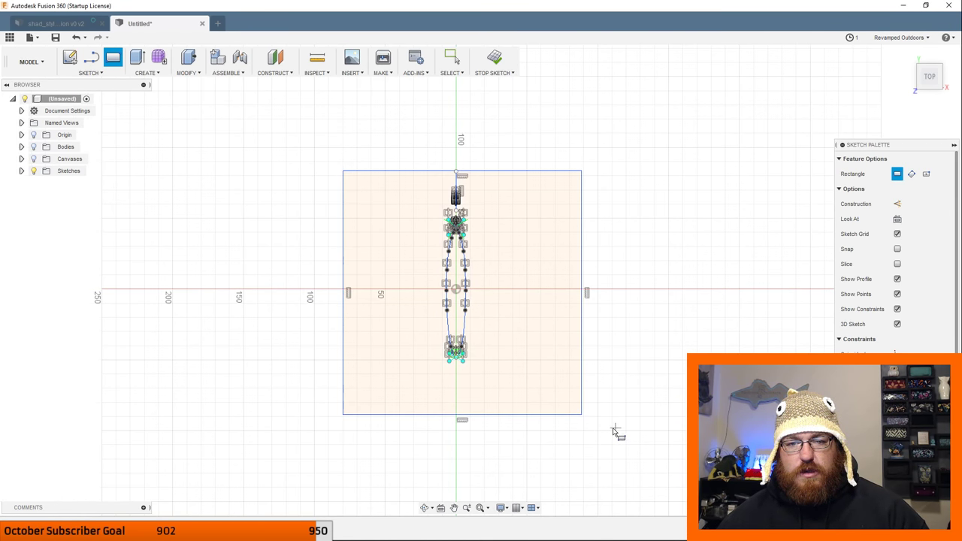
{"action": "scroll", "coordinate": [541, 352], "scroll_direction": "up", "scroll_amount": 5}
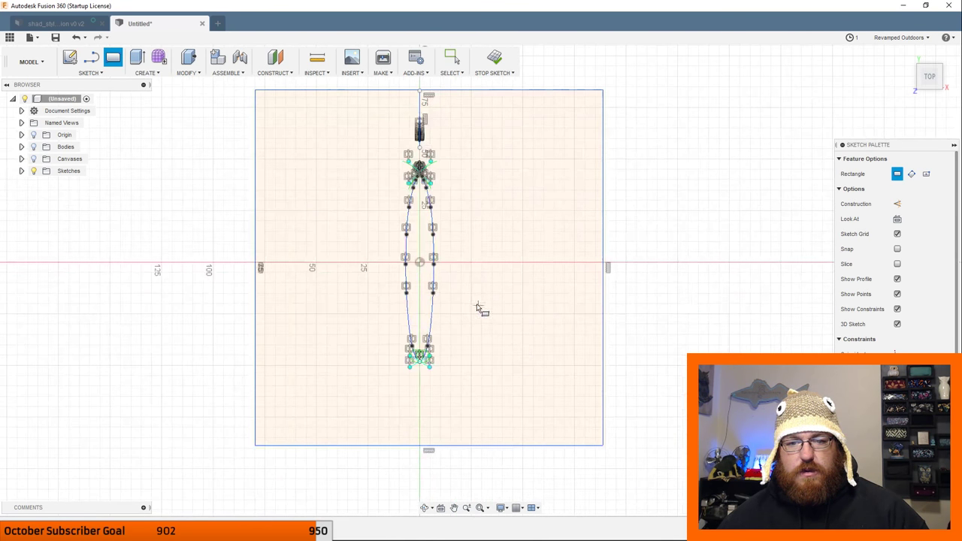
{"action": "middle_click_drag", "start_coordinate": [494, 288], "coordinate": [616, 391]}
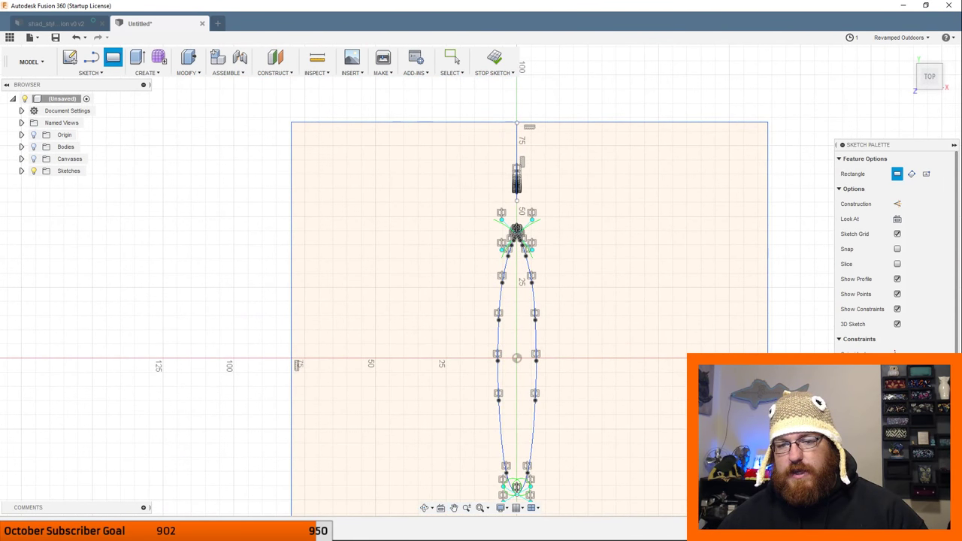
{"action": "left_click", "coordinate": [452, 58]}
{"action": "left_click", "coordinate": [715, 312]}
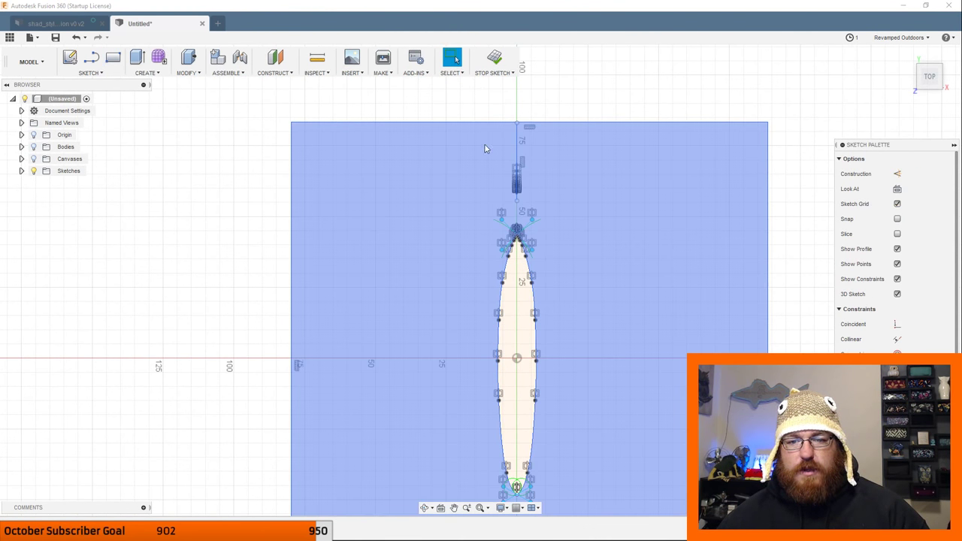
{"action": "key", "text": "Escape"}
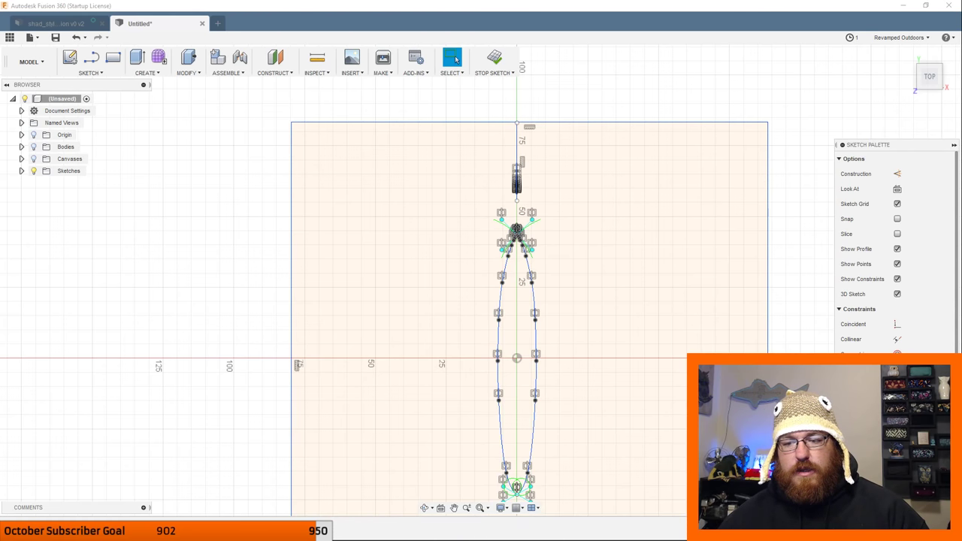
{"action": "left_click", "coordinate": [495, 58]}
{"action": "scroll", "coordinate": [571, 292], "scroll_direction": "down", "scroll_amount": 4}
{"action": "mouse_move", "coordinate": [609, 317]}
{"action": "middle_mouse_down"}
{"action": "mouse_move", "coordinate": [455, 277]}
{"action": "mouse_move", "coordinate": [475, 251]}
{"action": "mouse_move", "coordinate": [513, 280]}
{"action": "mouse_move", "coordinate": [565, 350]}
{"action": "mouse_move", "coordinate": [526, 300]}
{"action": "middle_mouse_up"}
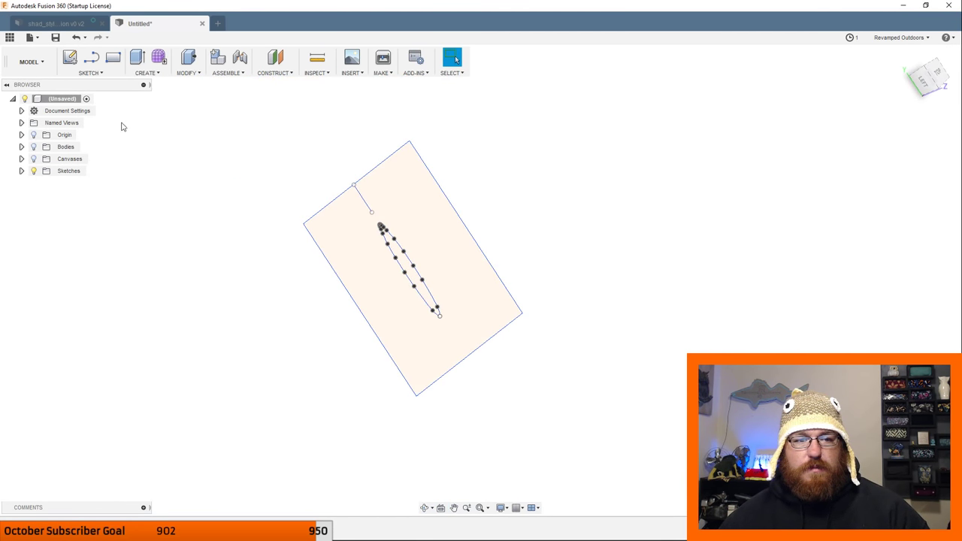
Show the bodies and cut the region outside the profile with a symmetric 50 mm extrude.
{"action": "left_click", "coordinate": [33, 147]}
{"action": "left_click", "coordinate": [501, 337]}
{"action": "right_click", "coordinate": [483, 326]}
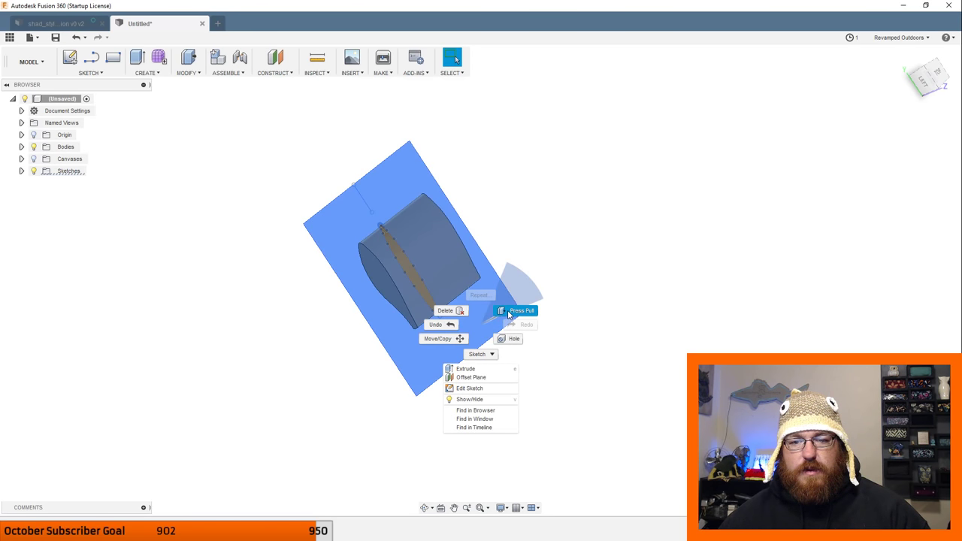
{"action": "left_click", "coordinate": [508, 311]}
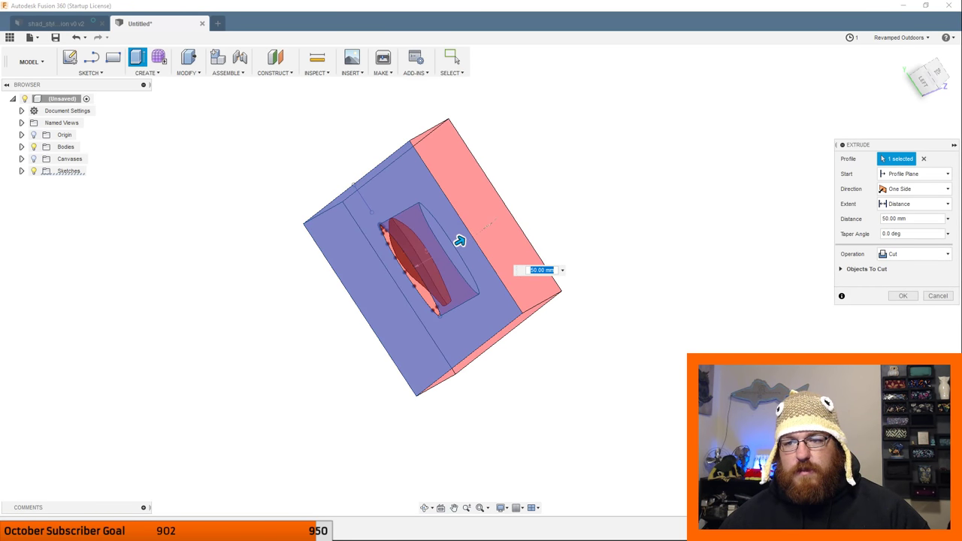
{"action": "left_click", "coordinate": [917, 189]}
{"action": "left_click", "coordinate": [907, 229]}
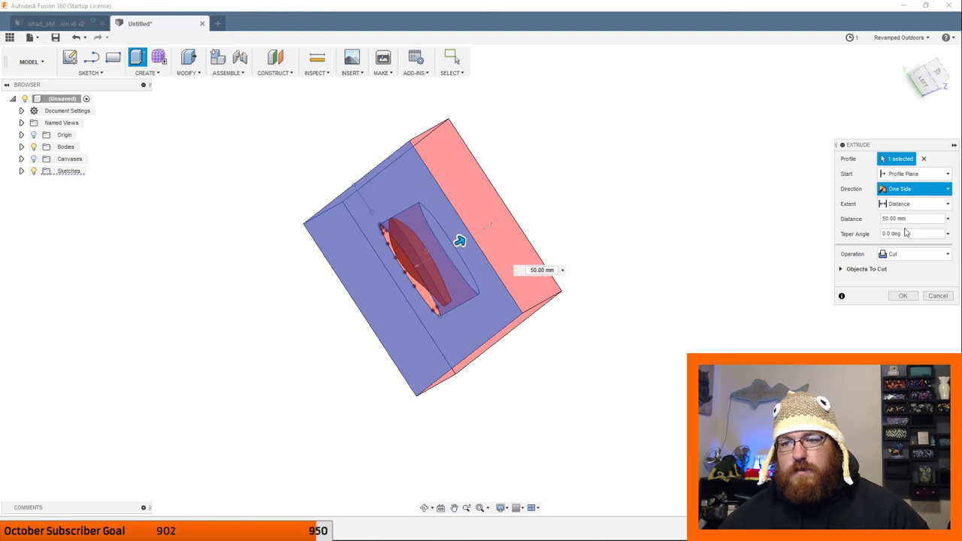
{"action": "left_click", "coordinate": [904, 297]}
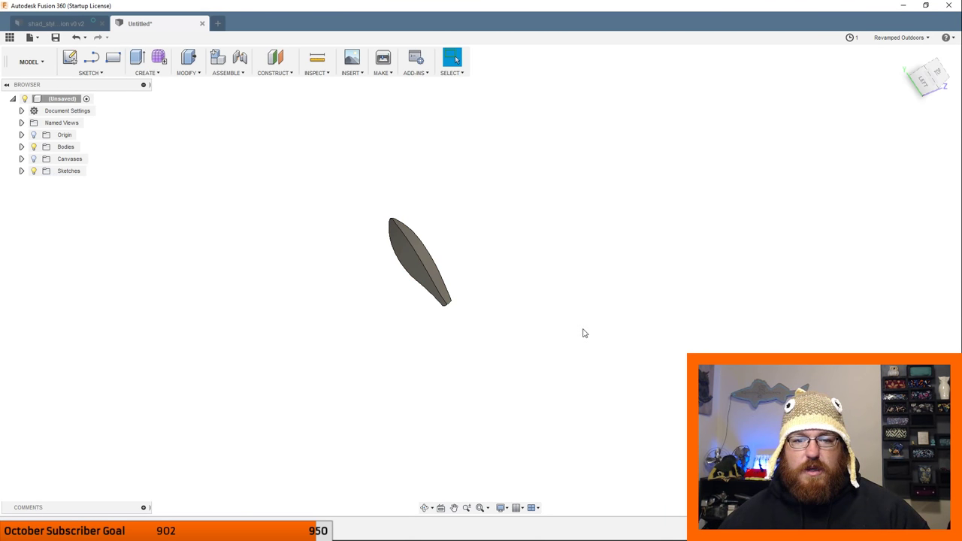
{"action": "middle_click_drag", "start_coordinate": [585, 334], "coordinate": [446, 292], "text": "shift"}
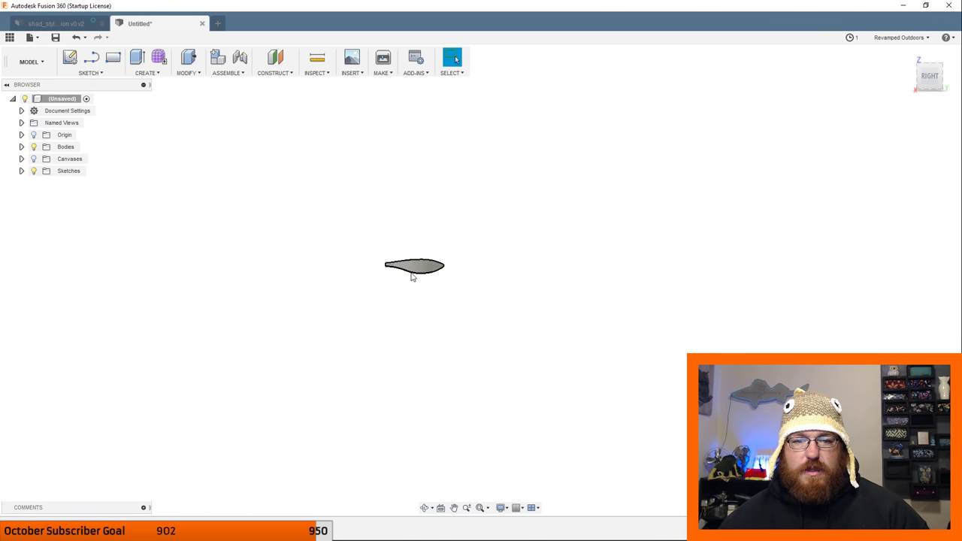
{"action": "scroll", "coordinate": [411, 277], "scroll_direction": "up", "scroll_amount": 10}
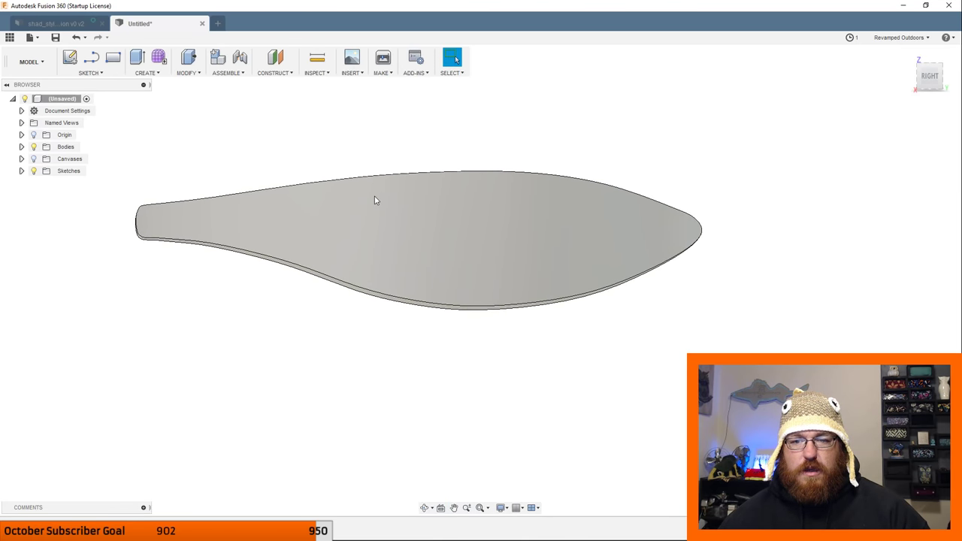
{"action": "middle_click_drag", "start_coordinate": [376, 200], "coordinate": [623, 371], "text": "shift"}
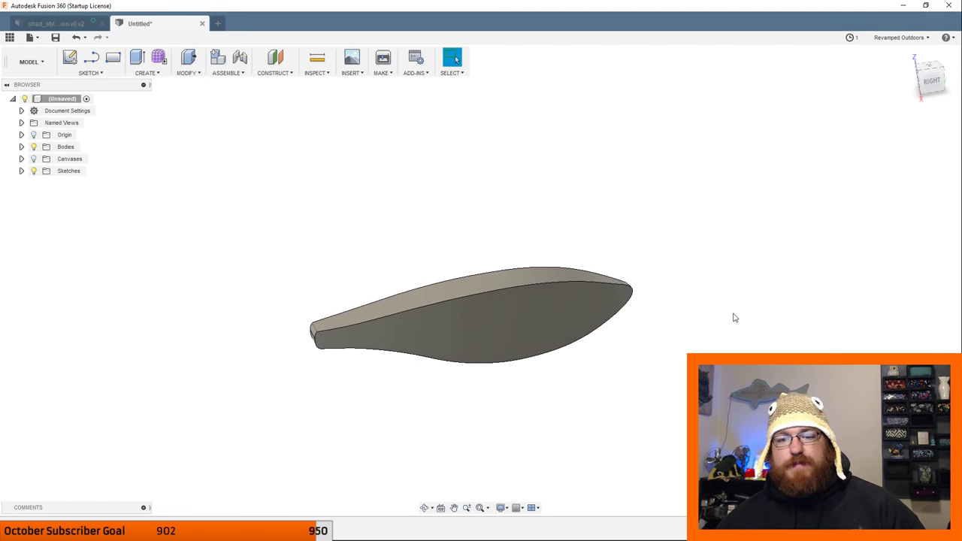
Start a new sketch on the origin plane through the body and end the line at the nose tip.
{"action": "left_click", "coordinate": [89, 73]}
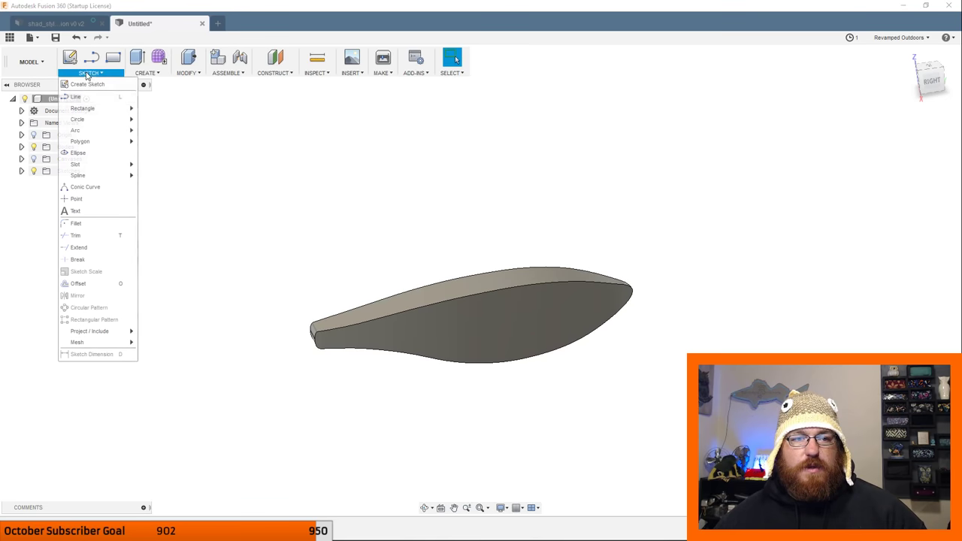
{"action": "left_click", "coordinate": [84, 82]}
{"action": "left_click", "coordinate": [496, 332]}
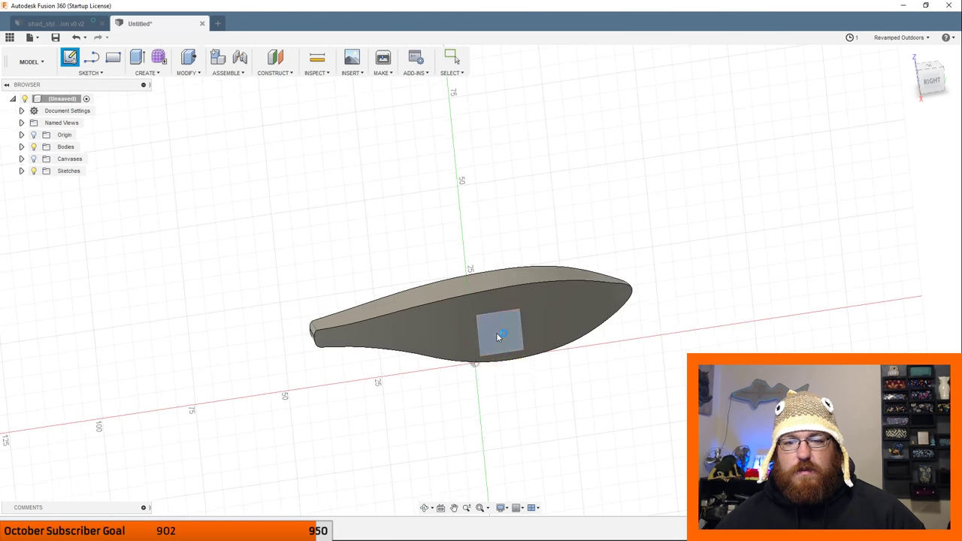
{"action": "left_click", "coordinate": [91, 58]}
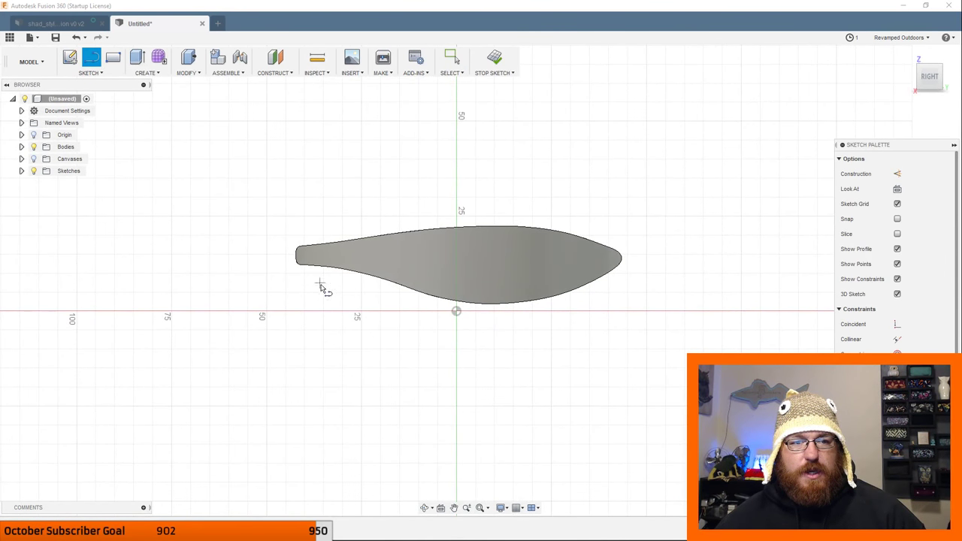
{"action": "scroll", "coordinate": [276, 264], "scroll_direction": "up", "scroll_amount": 3}
{"action": "middle_click_drag", "start_coordinate": [452, 340], "coordinate": [316, 332]}
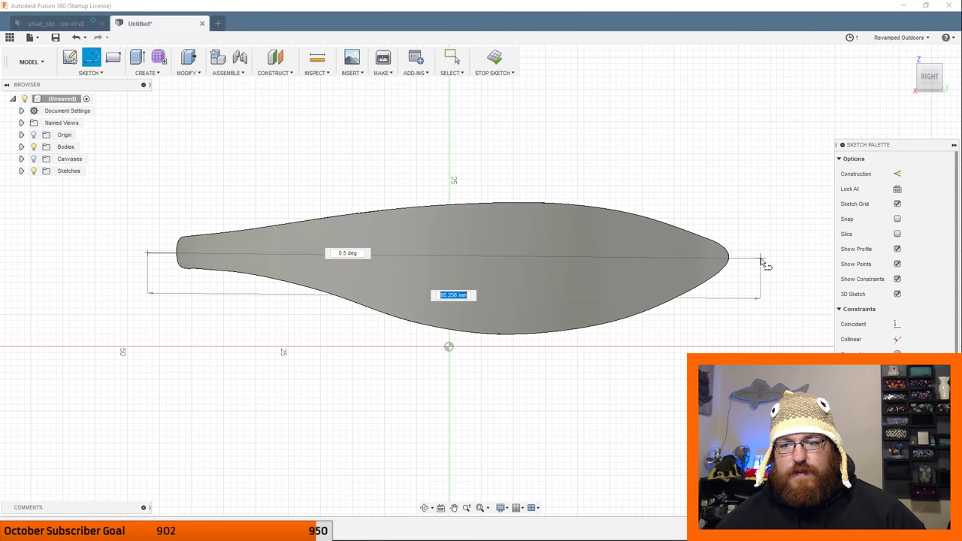
{"action": "scroll", "coordinate": [764, 262], "scroll_direction": "up", "scroll_amount": 3}
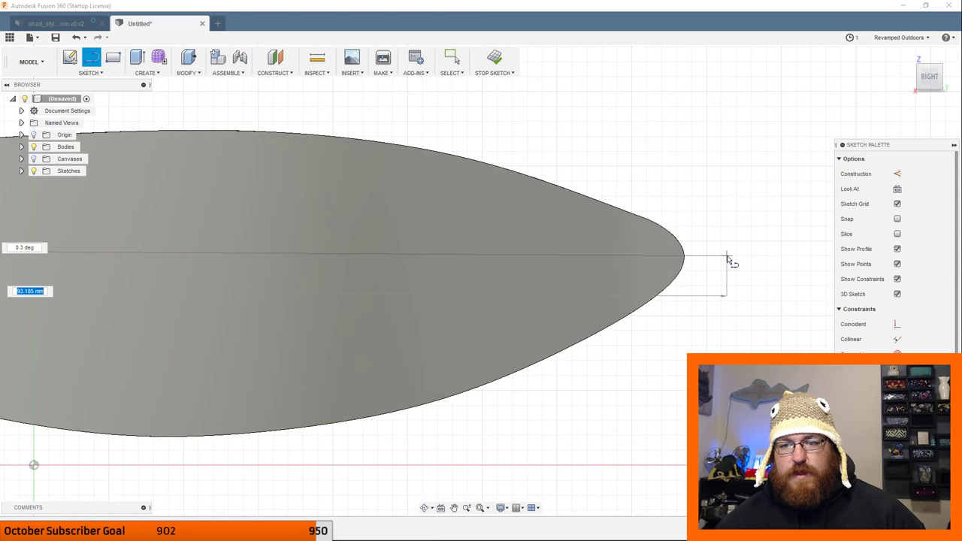
{"action": "left_click", "coordinate": [726, 256]}
Orbit around the body to check the centre line, then finish the side sketch.
{"action": "key", "text": "Escape"}
{"action": "scroll", "coordinate": [645, 322], "scroll_direction": "down", "scroll_amount": 5}
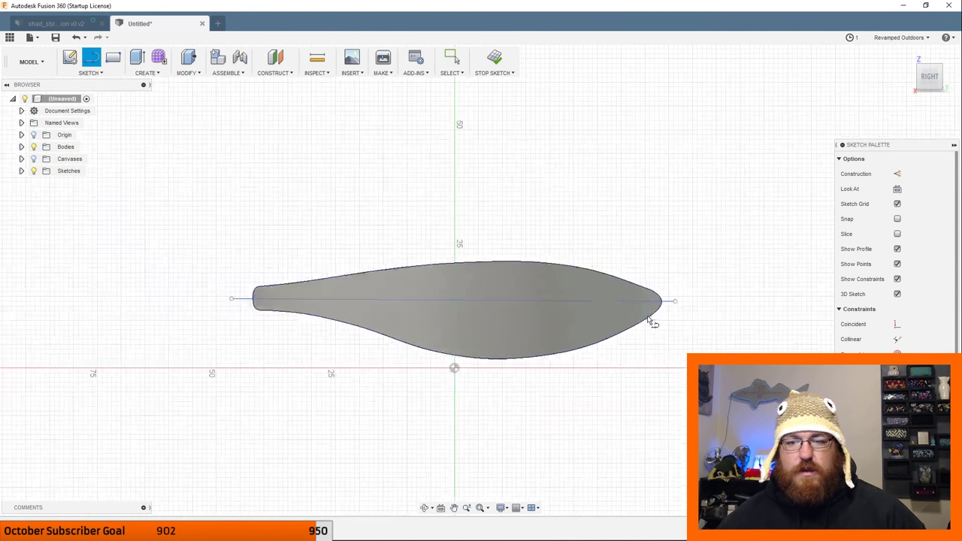
{"action": "key", "text": "Escape"}
{"action": "mouse_move", "coordinate": [654, 293]}
{"action": "middle_mouse_down", "text": "shift"}
{"action": "mouse_move", "coordinate": [651, 280]}
{"action": "mouse_move", "coordinate": [660, 288]}
{"action": "middle_mouse_up", "text": "shift"}
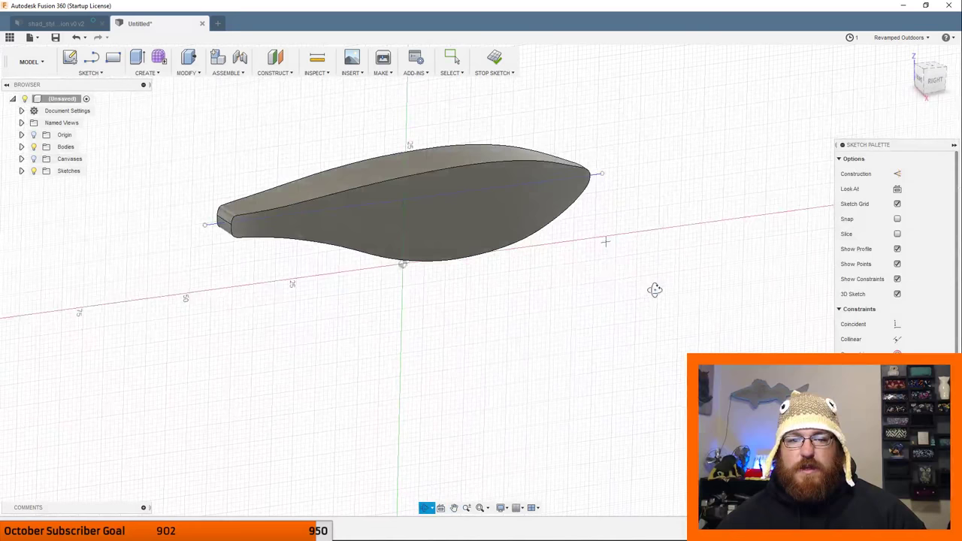
{"action": "key", "text": "l"}
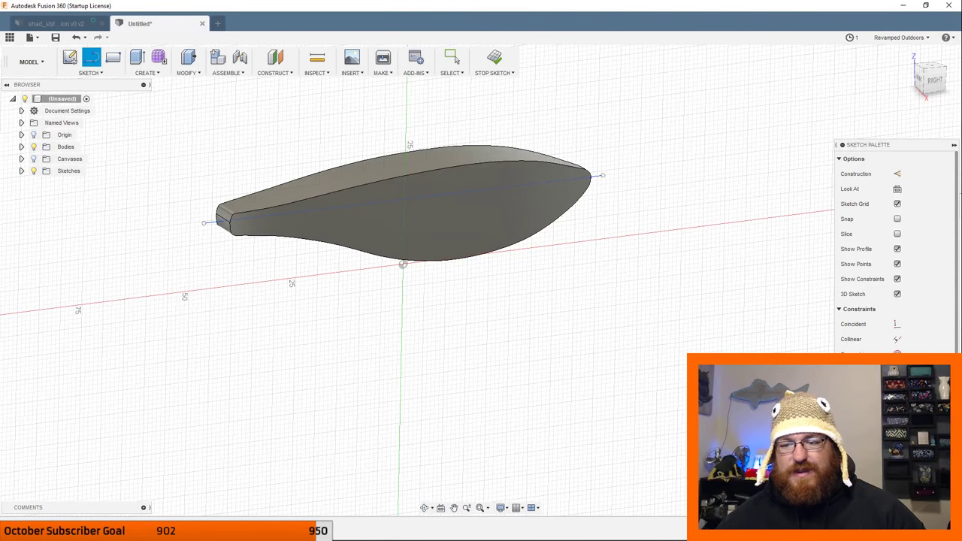
{"action": "key", "text": "Escape"}
{"action": "middle_click_drag", "start_coordinate": [498, 293], "coordinate": [572, 327], "text": "shift"}
{"action": "middle_click_drag", "start_coordinate": [570, 319], "coordinate": [609, 345]}
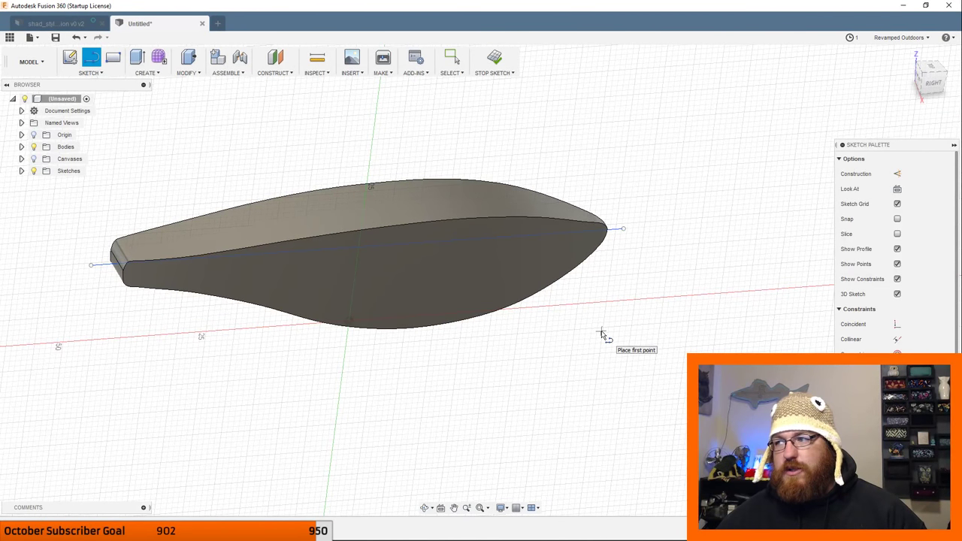
{"action": "middle_click_drag", "start_coordinate": [604, 351], "coordinate": [591, 341], "text": "shift"}
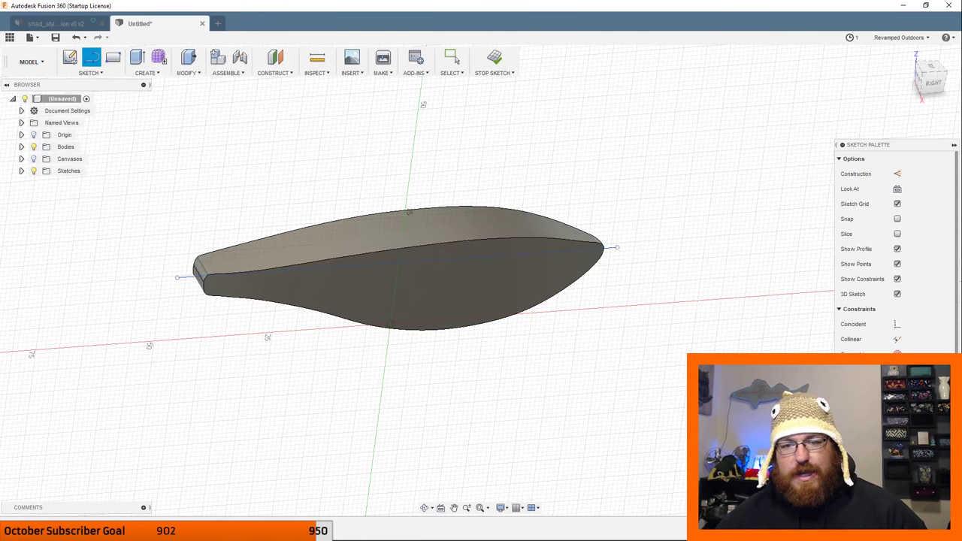
{"action": "left_click", "coordinate": [495, 58]}
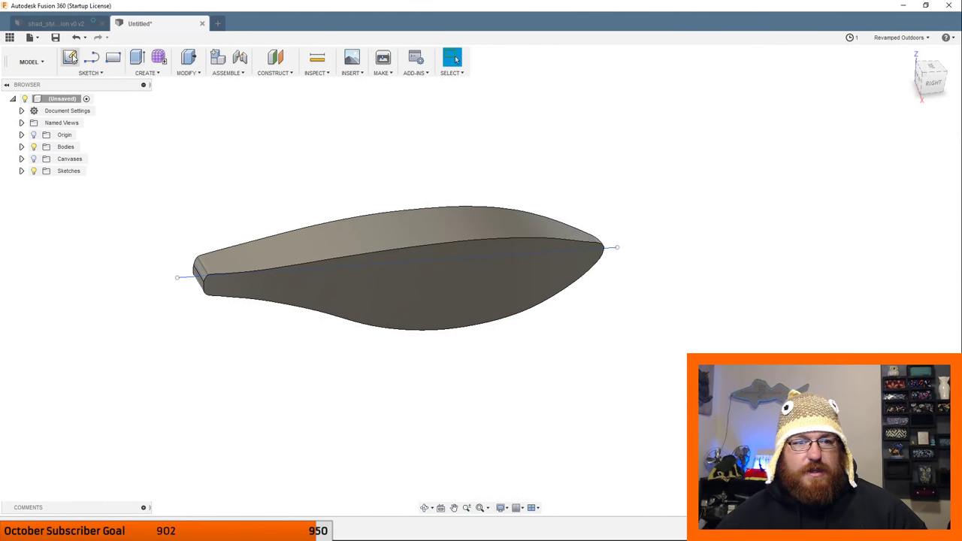
Start a new sketch on the top XY plane, viewed from directly above.
{"action": "left_click", "coordinate": [92, 73]}
{"action": "left_click", "coordinate": [83, 80]}
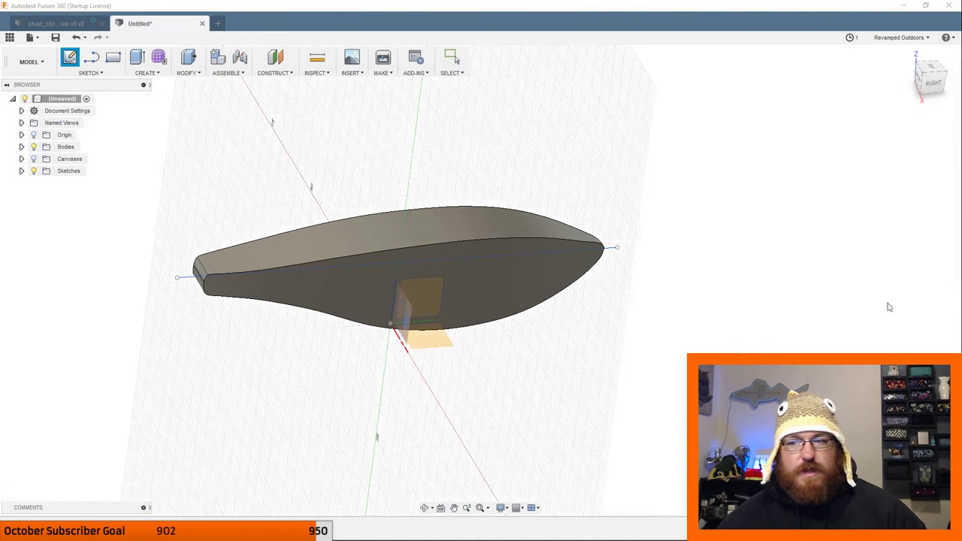
{"action": "left_click", "coordinate": [935, 68]}
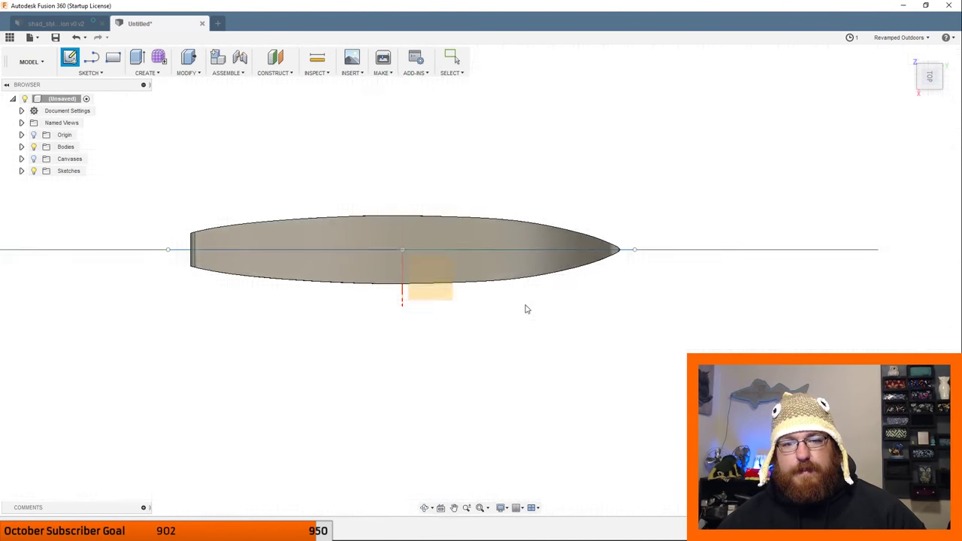
{"action": "left_click", "coordinate": [440, 289]}
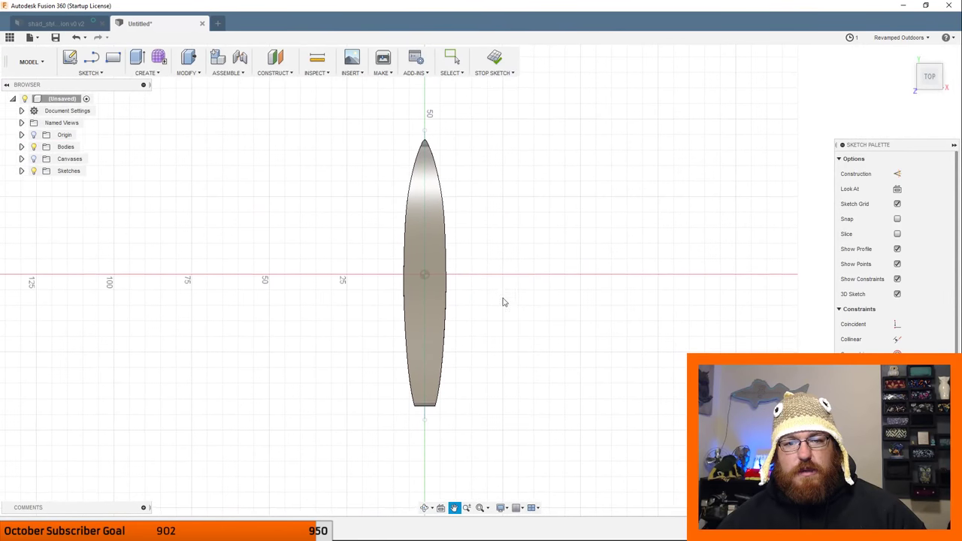
{"action": "mouse_move", "coordinate": [499, 251]}
{"action": "middle_mouse_down"}
{"action": "mouse_move", "coordinate": [488, 263]}
{"action": "mouse_move", "coordinate": [453, 266]}
{"action": "middle_mouse_up"}
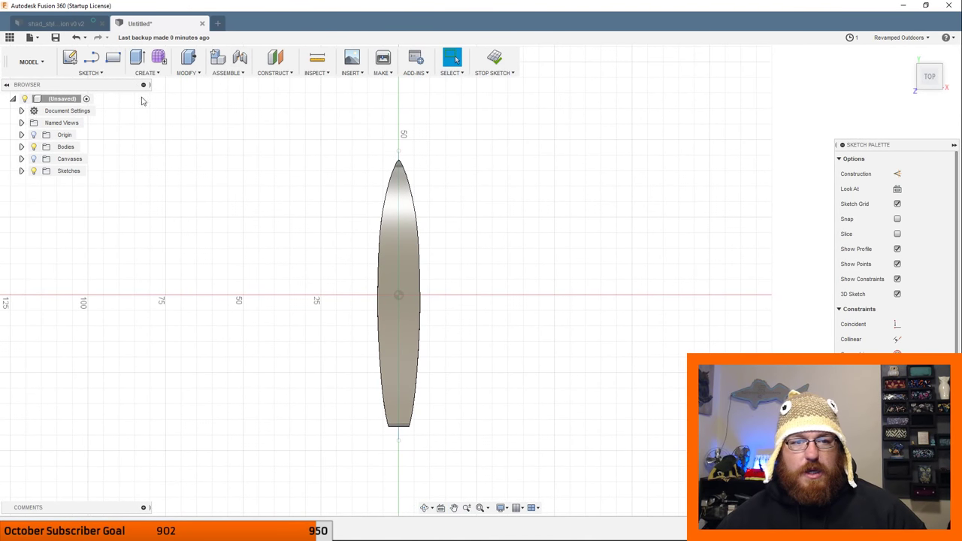
{"action": "mouse_move", "coordinate": [509, 399]}
{"action": "middle_mouse_down", "text": "shift"}
{"action": "mouse_move", "coordinate": [482, 360]}
{"action": "mouse_move", "coordinate": [492, 373]}
{"action": "middle_mouse_up", "text": "shift"}
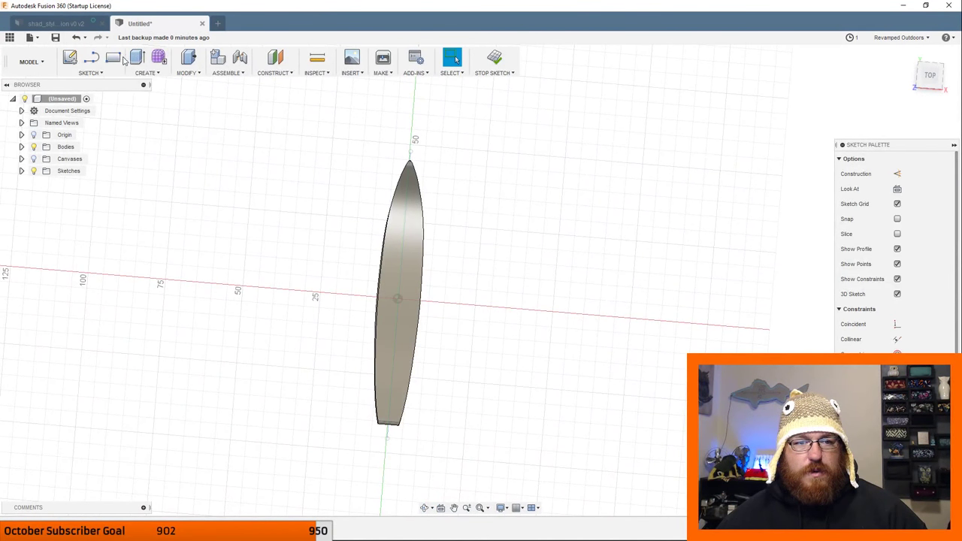
{"action": "left_click", "coordinate": [931, 77]}
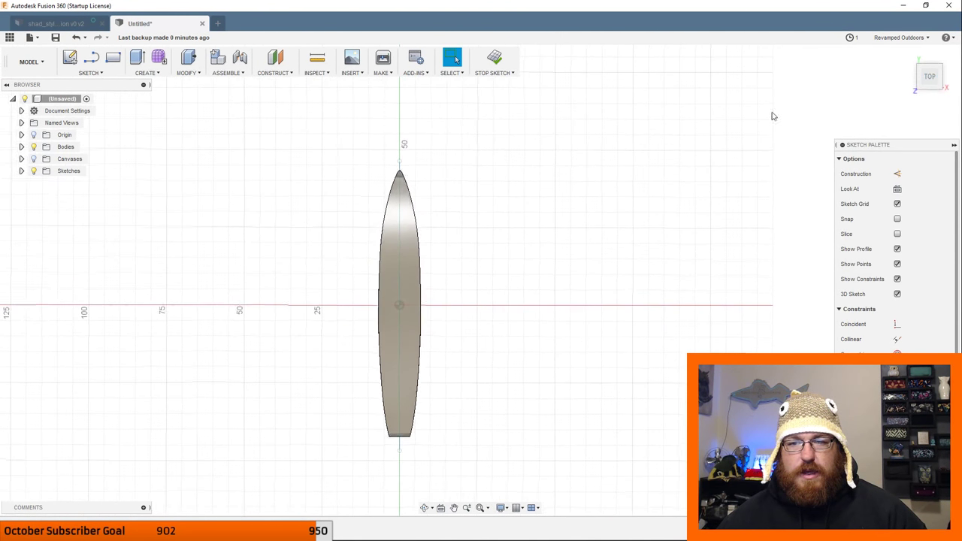
Draw a straight line along the green axis from past the nose to past the tail.
{"action": "left_click", "coordinate": [91, 57]}
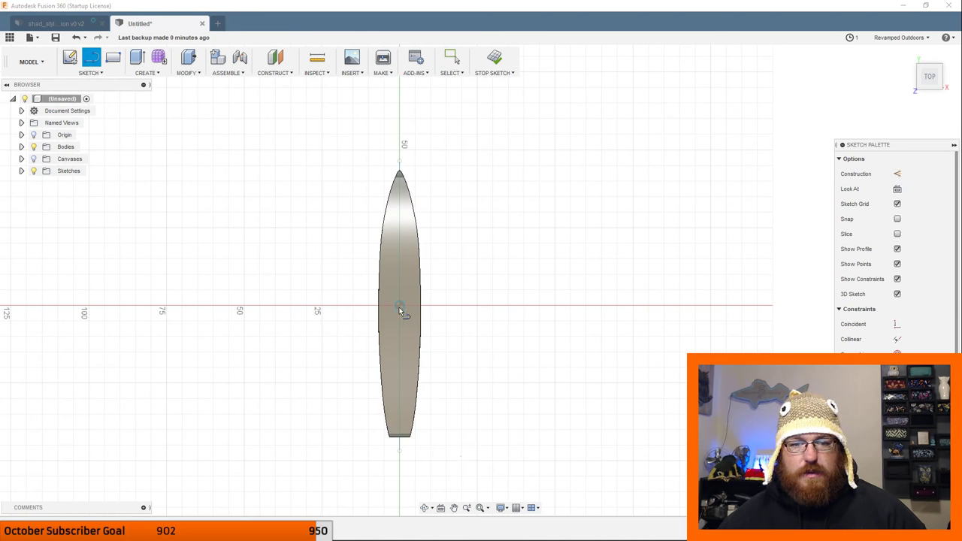
{"action": "left_click", "coordinate": [399, 121]}
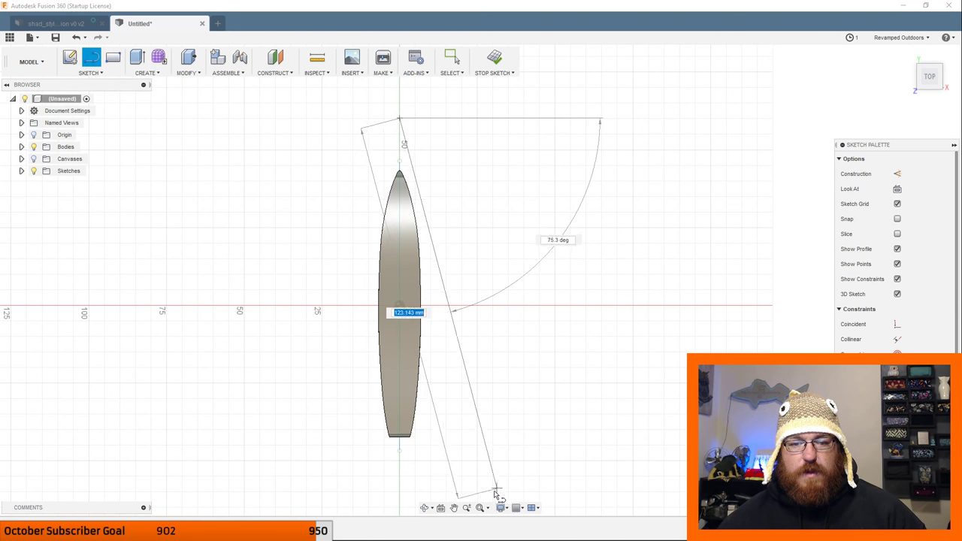
{"action": "left_click", "coordinate": [399, 491]}
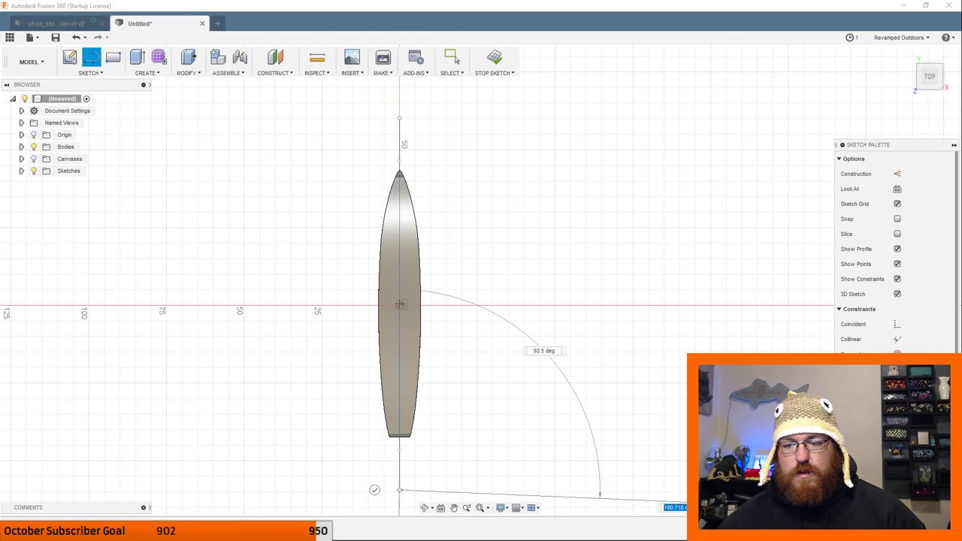
{"action": "key", "text": "Escape"}
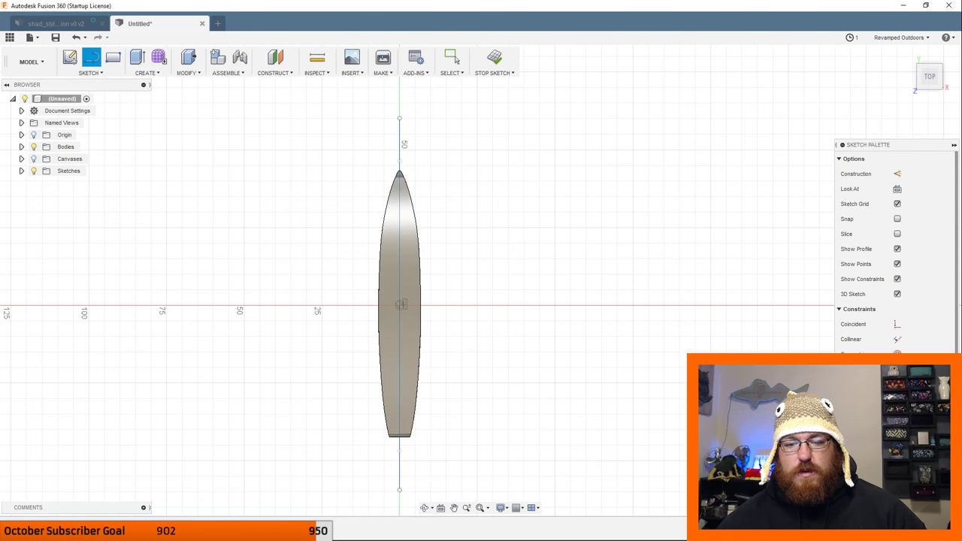
{"action": "key", "text": "Escape"}
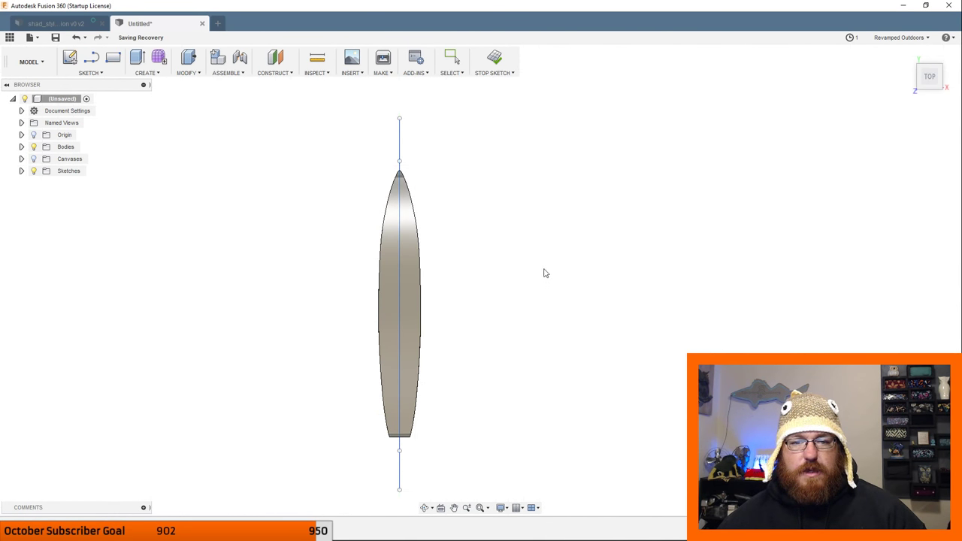
{"action": "mouse_move", "coordinate": [546, 274]}
{"action": "middle_mouse_down", "text": "shift"}
{"action": "mouse_move", "coordinate": [522, 271]}
{"action": "mouse_move", "coordinate": [531, 318]}
{"action": "mouse_move", "coordinate": [576, 276]}
{"action": "mouse_move", "coordinate": [540, 299]}
{"action": "mouse_move", "coordinate": [578, 273]}
{"action": "mouse_move", "coordinate": [619, 272]}
{"action": "mouse_move", "coordinate": [600, 296]}
{"action": "mouse_move", "coordinate": [569, 279]}
{"action": "mouse_move", "coordinate": [595, 261]}
{"action": "mouse_move", "coordinate": [617, 268]}
{"action": "mouse_move", "coordinate": [541, 251]}
{"action": "middle_mouse_up", "text": "shift"}
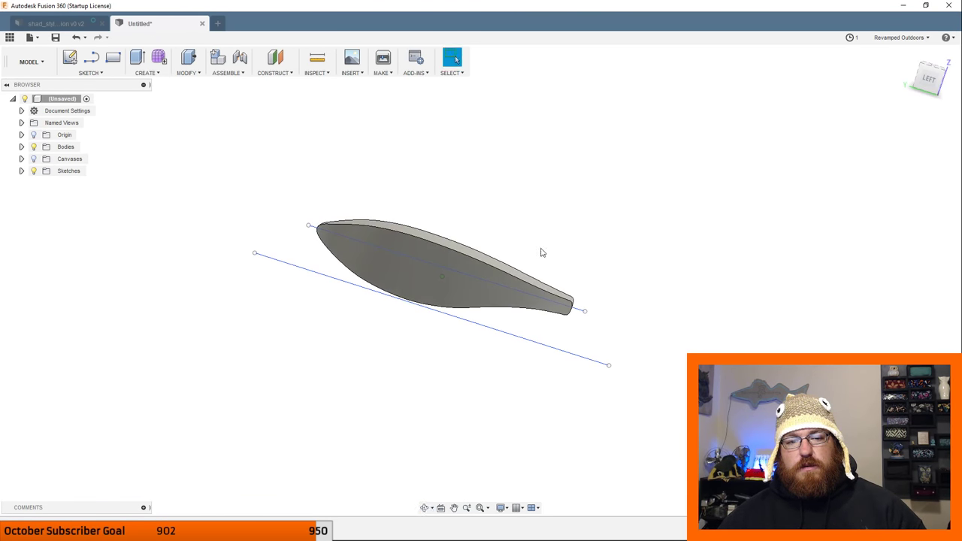
Show the origin planes and axes, then orbit around the lure body and its sketch line.
{"action": "left_click", "coordinate": [34, 135]}
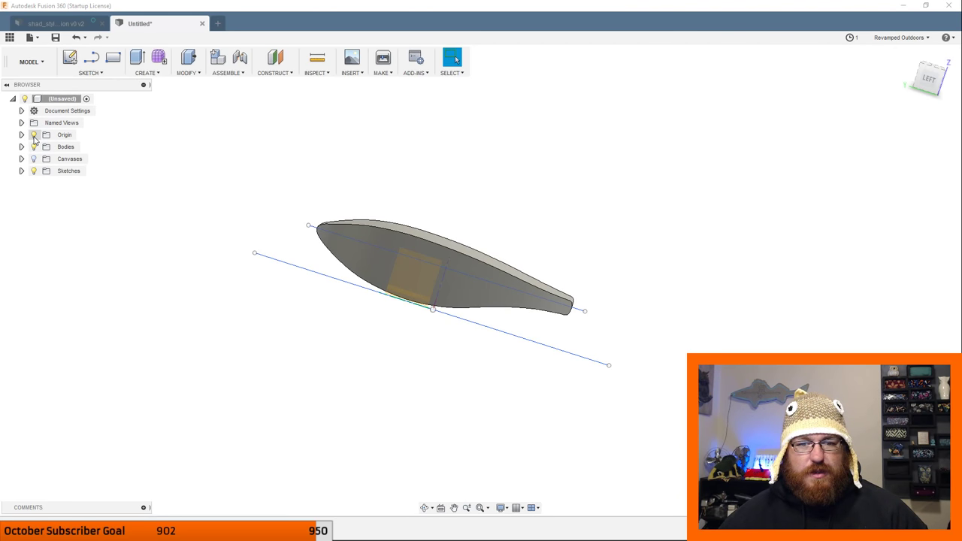
{"action": "mouse_move", "coordinate": [624, 373]}
{"action": "middle_mouse_down", "text": "shift"}
{"action": "mouse_move", "coordinate": [571, 348]}
{"action": "mouse_move", "coordinate": [586, 343]}
{"action": "mouse_move", "coordinate": [567, 376]}
{"action": "mouse_move", "coordinate": [576, 393]}
{"action": "mouse_move", "coordinate": [497, 305]}
{"action": "middle_mouse_up", "text": "shift"}
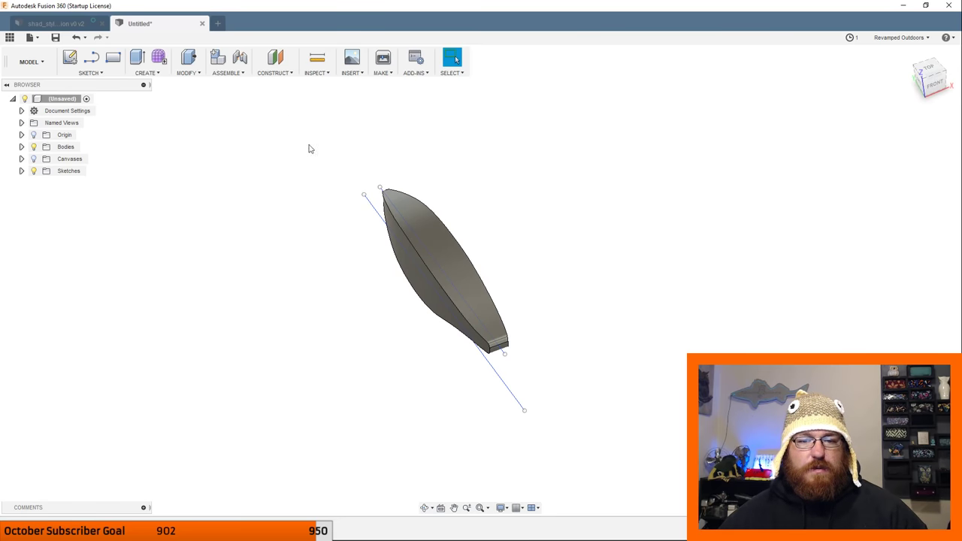
{"action": "mouse_move", "coordinate": [510, 355]}
{"action": "middle_mouse_down", "text": "shift"}
{"action": "mouse_move", "coordinate": [556, 313]}
{"action": "mouse_move", "coordinate": [657, 316]}
{"action": "mouse_move", "coordinate": [632, 366]}
{"action": "mouse_move", "coordinate": [542, 313]}
{"action": "mouse_move", "coordinate": [516, 323]}
{"action": "mouse_move", "coordinate": [567, 379]}
{"action": "middle_mouse_up", "text": "shift"}
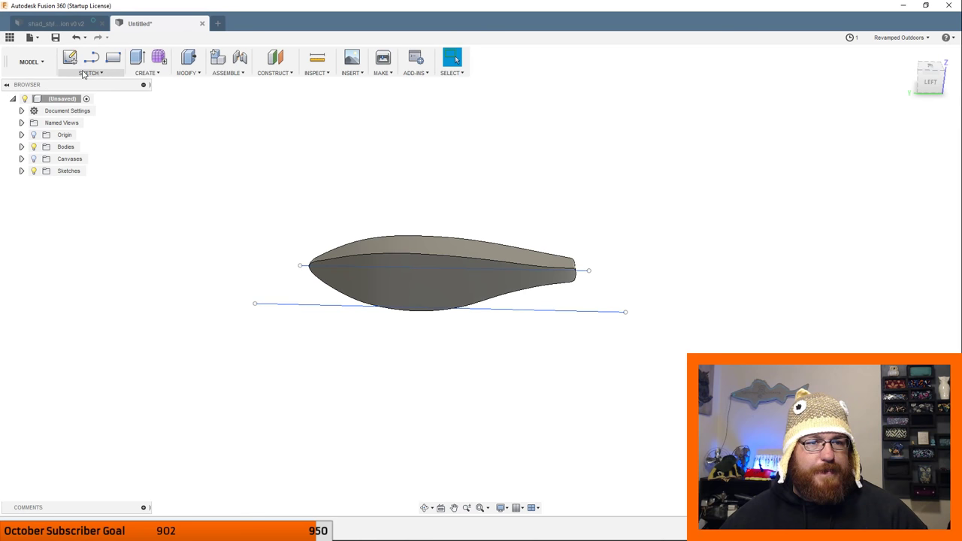
Split the lure body in two using the sketched line as the splitting tool.
{"action": "left_click", "coordinate": [186, 73]}
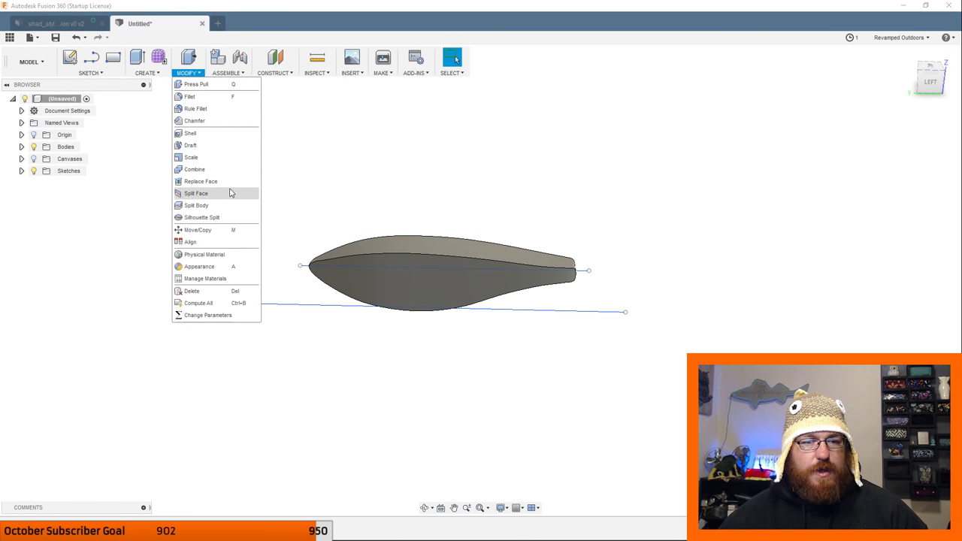
{"action": "left_click", "coordinate": [215, 205]}
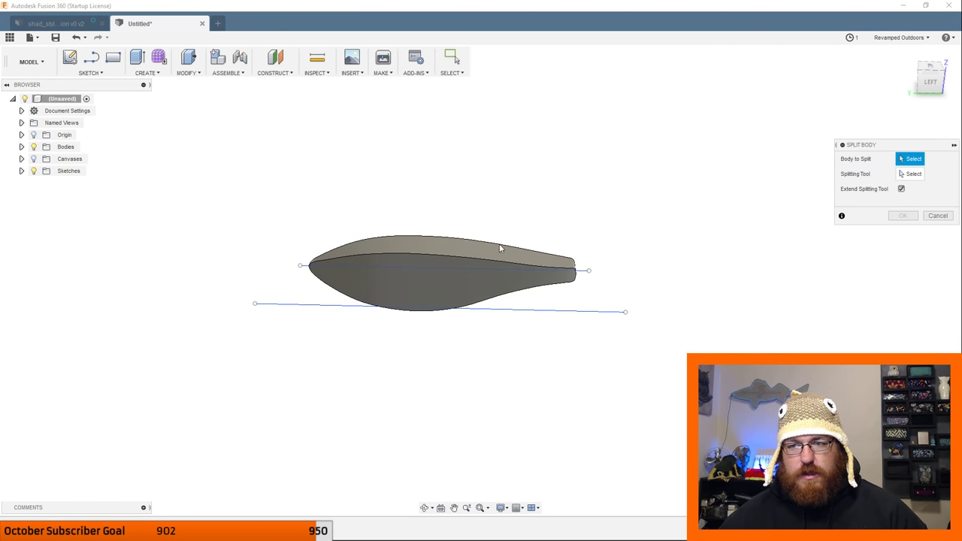
{"action": "left_click", "coordinate": [486, 284]}
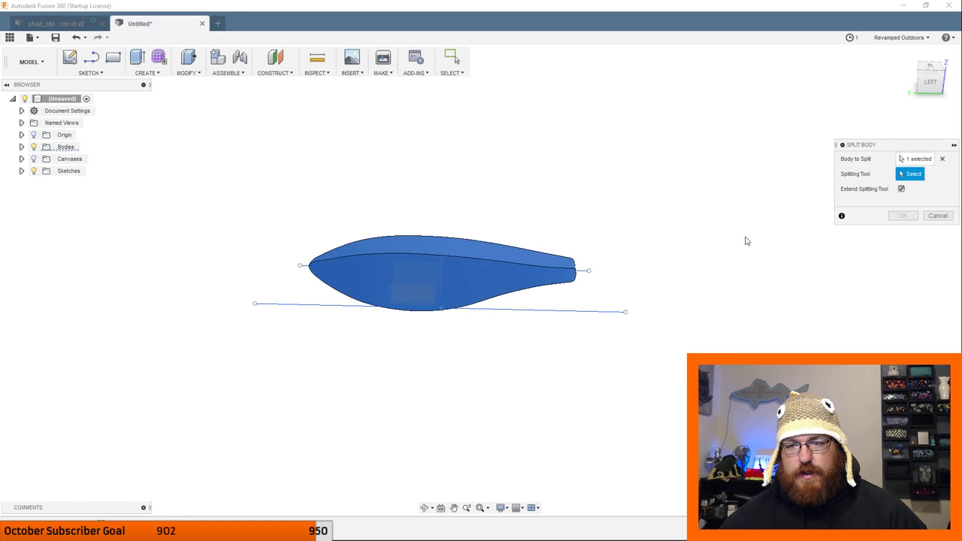
{"action": "left_click", "coordinate": [586, 274]}
{"action": "middle_click_drag", "start_coordinate": [604, 379], "coordinate": [456, 390], "text": "shift"}
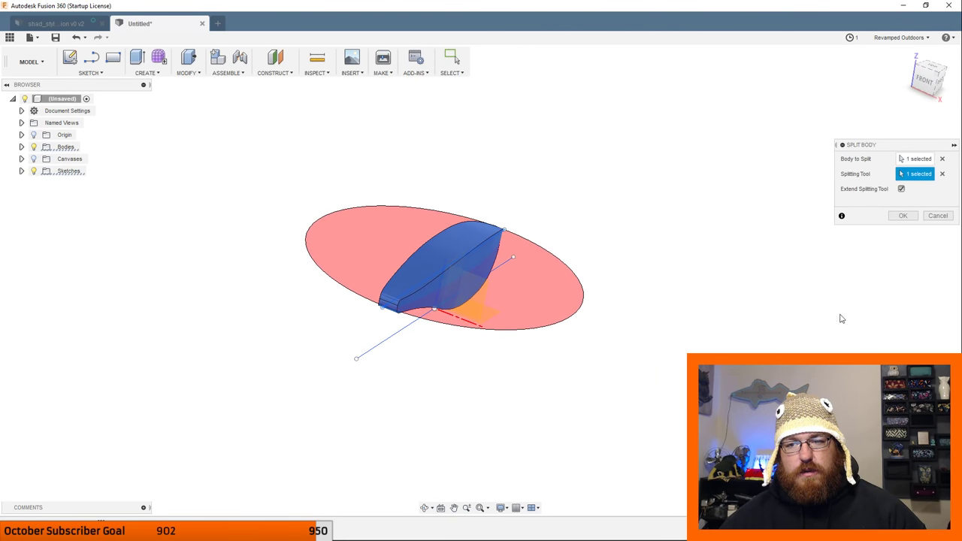
{"action": "left_click", "coordinate": [904, 216]}
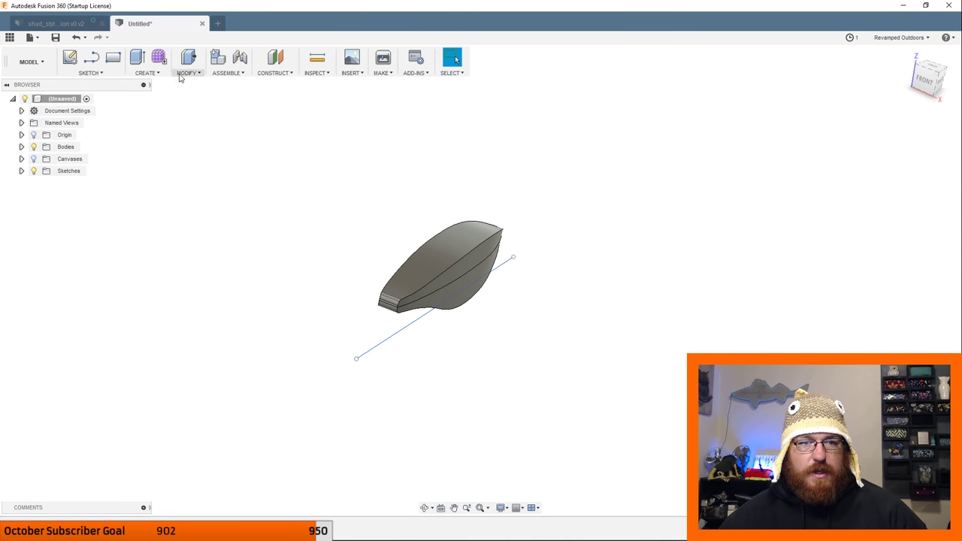
Split both lure halves along the same sketch line, producing four bodies.
{"action": "left_click", "coordinate": [146, 73]}
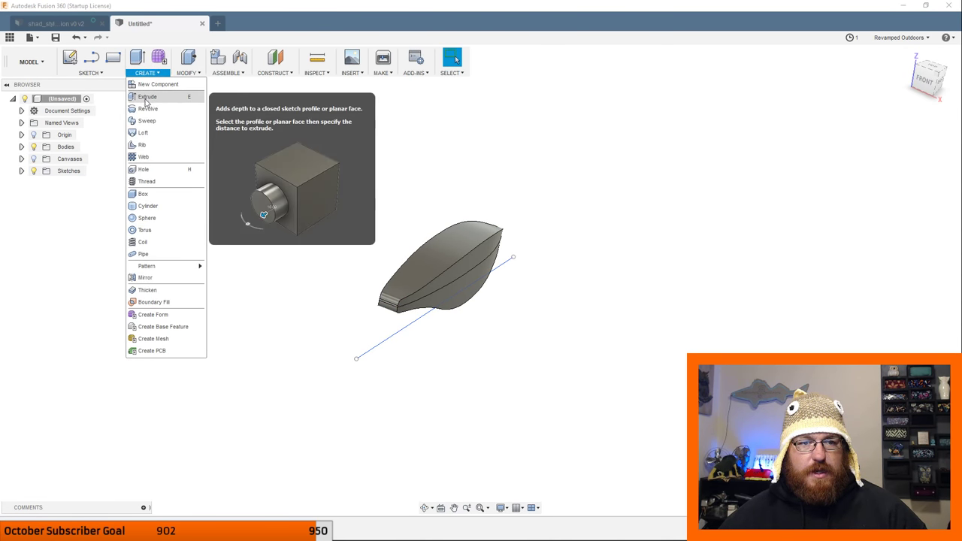
{"action": "left_click", "coordinate": [190, 73]}
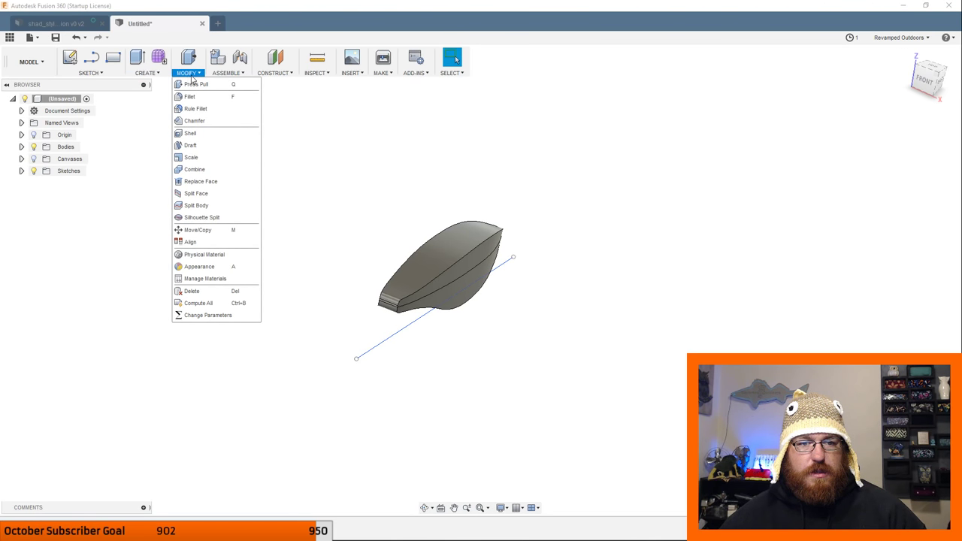
{"action": "left_click", "coordinate": [212, 205]}
{"action": "left_click", "coordinate": [446, 243]}
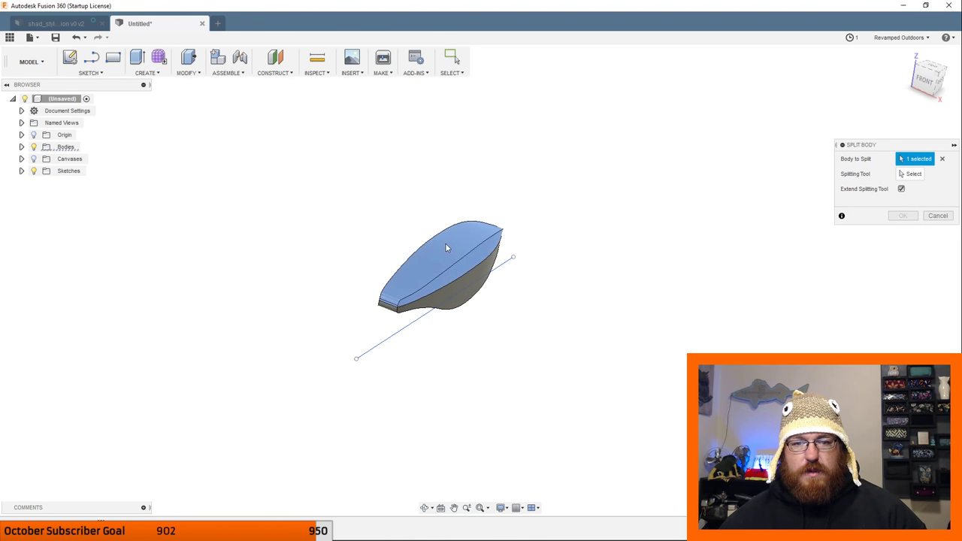
{"action": "left_click", "coordinate": [475, 299]}
{"action": "left_click", "coordinate": [905, 176]}
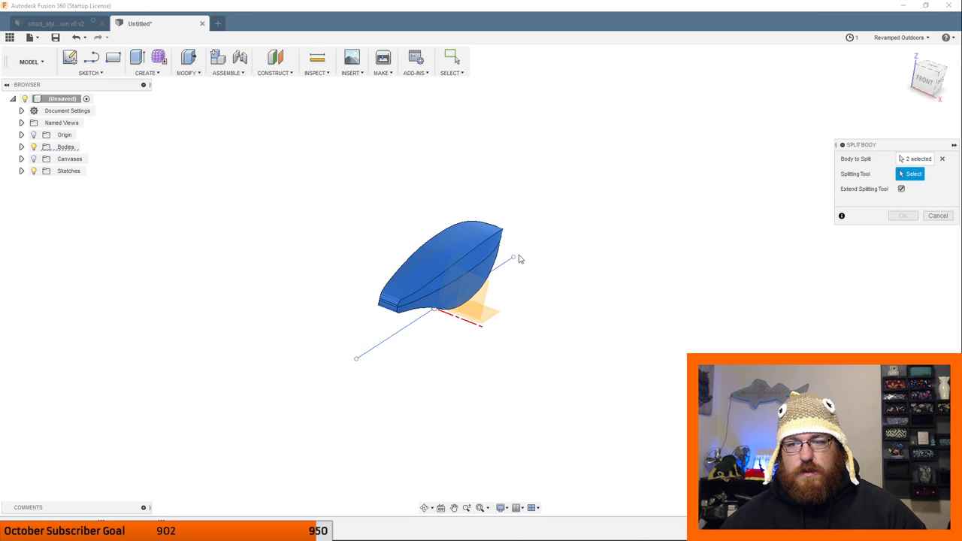
{"action": "left_click", "coordinate": [399, 332]}
{"action": "middle_click_drag", "start_coordinate": [541, 359], "coordinate": [572, 331], "text": "shift"}
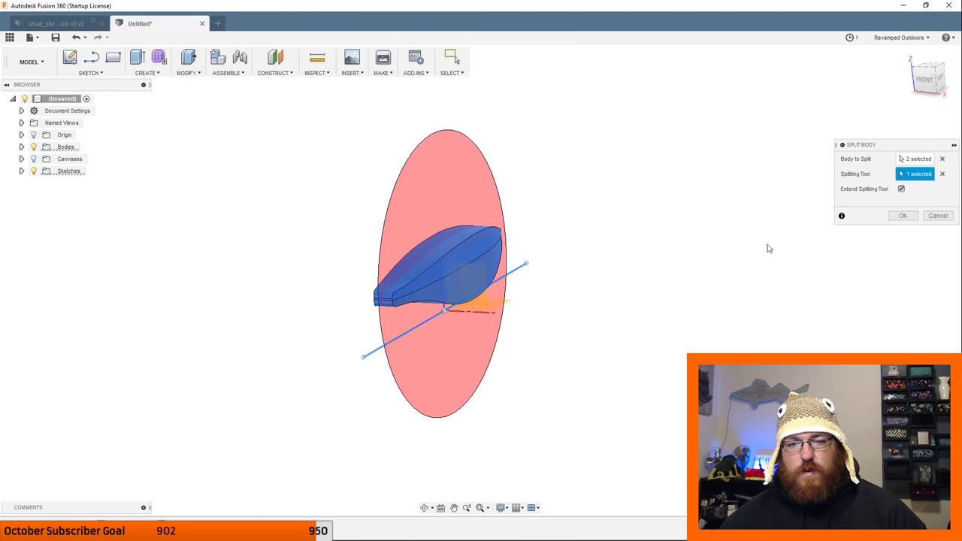
{"action": "left_click", "coordinate": [902, 216]}
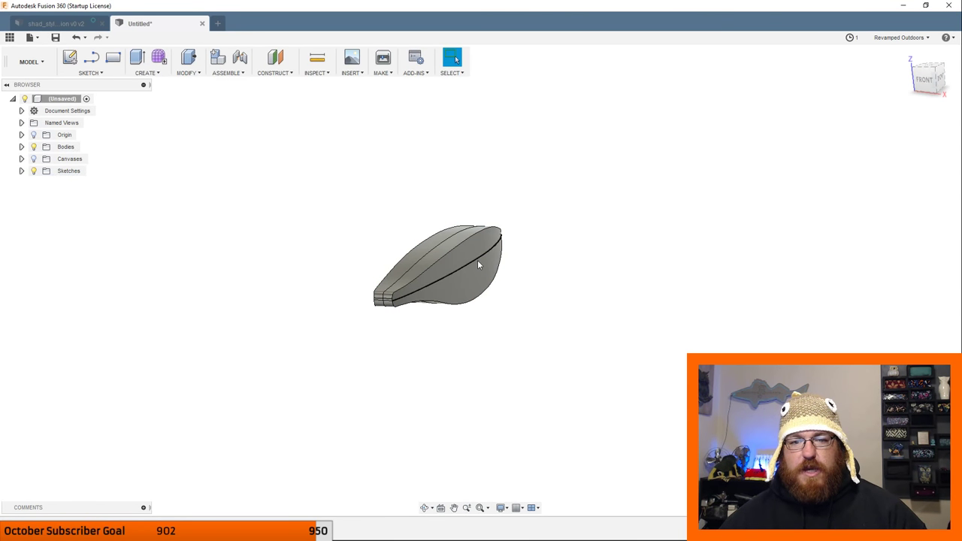
Hide and re-show Body1 through Body4 one by one to inspect each piece.
{"action": "left_click", "coordinate": [22, 147]}
{"action": "left_click", "coordinate": [43, 159]}
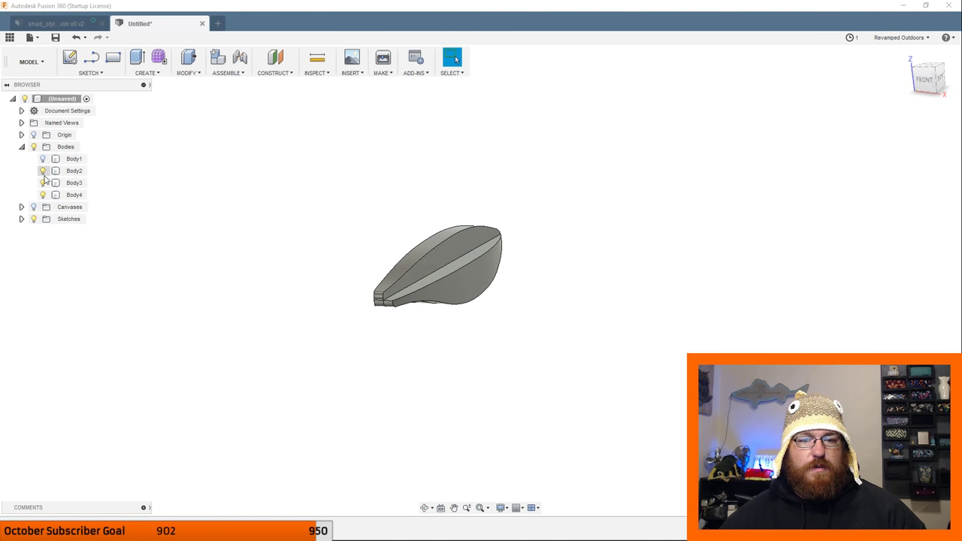
{"action": "left_click", "coordinate": [43, 171]}
{"action": "left_click", "coordinate": [42, 184]}
{"action": "left_click", "coordinate": [43, 195]}
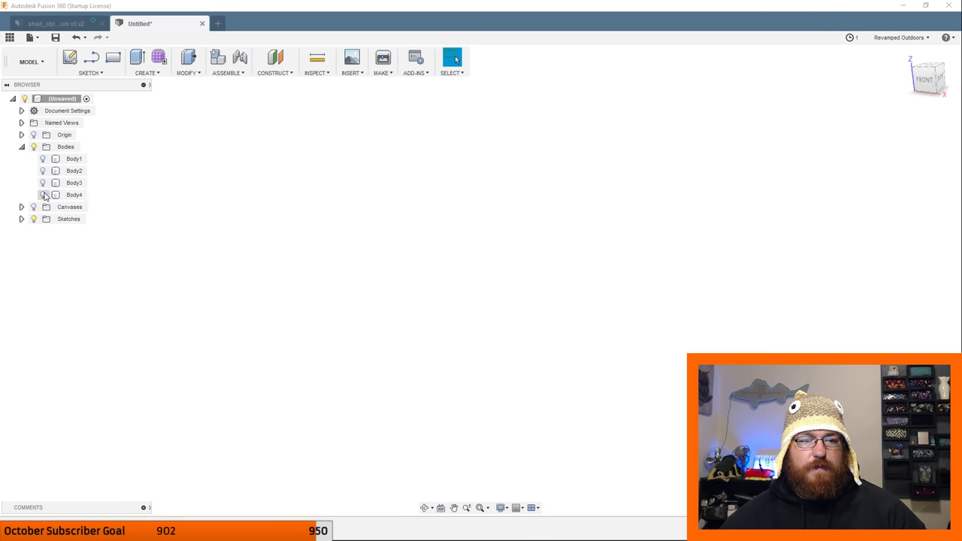
{"action": "left_click", "coordinate": [43, 196]}
{"action": "left_click", "coordinate": [43, 195]}
{"action": "left_click", "coordinate": [43, 184]}
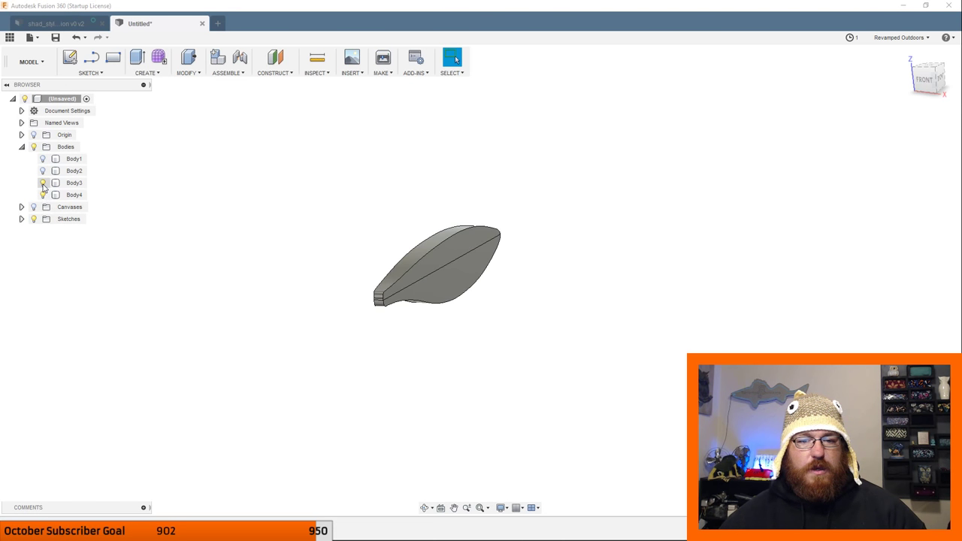
{"action": "left_click", "coordinate": [43, 172]}
{"action": "left_click", "coordinate": [43, 159]}
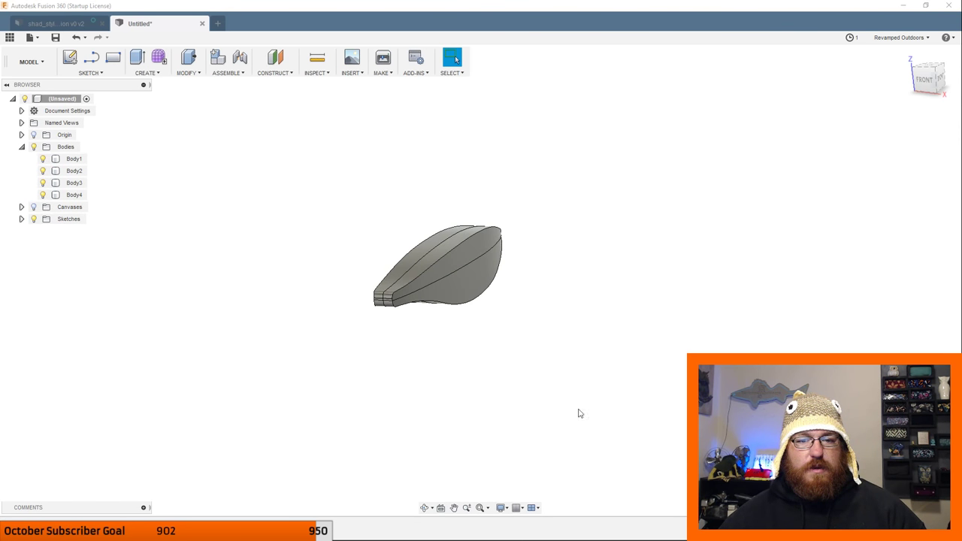
View the lure from the BACK and start a new sketch.
{"action": "left_click_drag", "start_coordinate": [578, 413], "coordinate": [828, 263], "text": "shift"}
{"action": "key", "text": "Escape"}
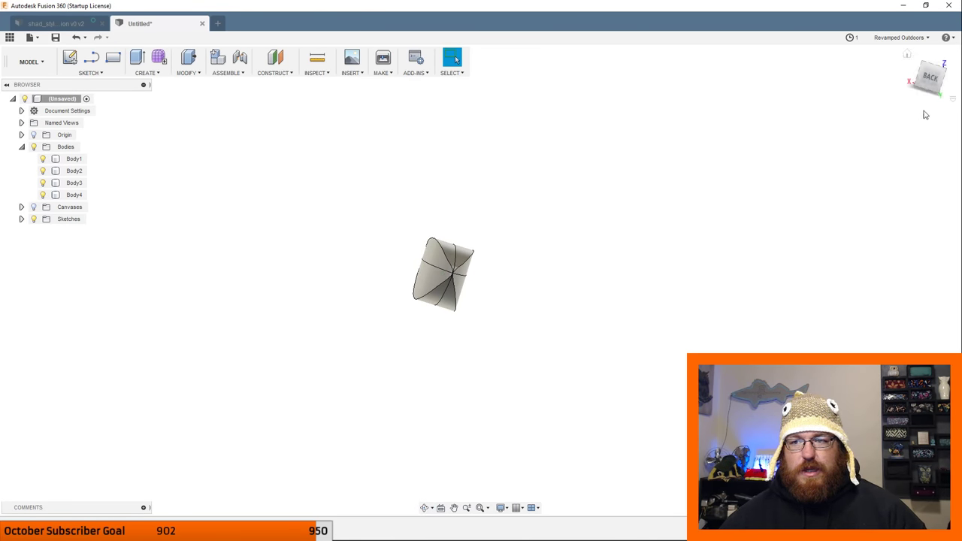
{"action": "left_click", "coordinate": [933, 83]}
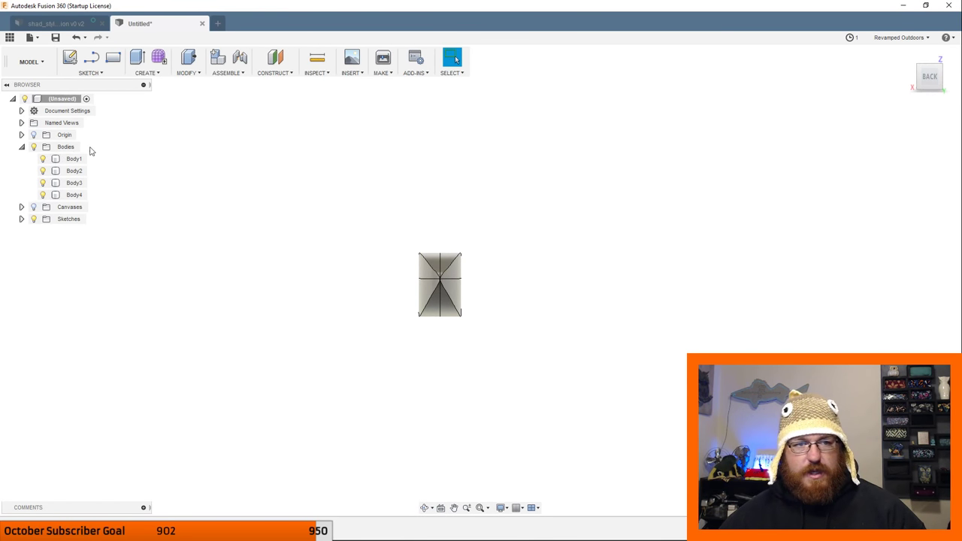
{"action": "left_click", "coordinate": [88, 73]}
{"action": "left_click", "coordinate": [83, 80]}
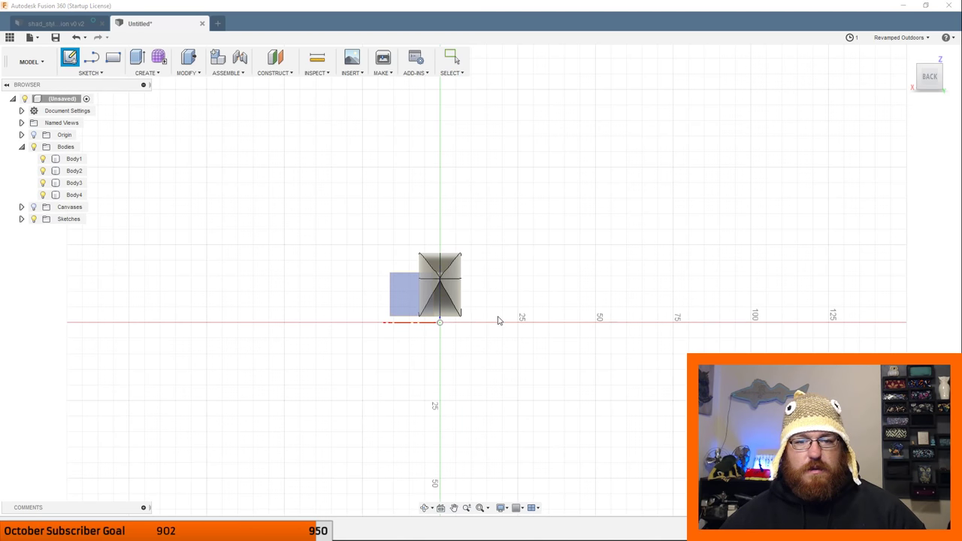
On the back plane, draw a short vertical line on the axis above the body.
{"action": "left_click", "coordinate": [399, 287]}
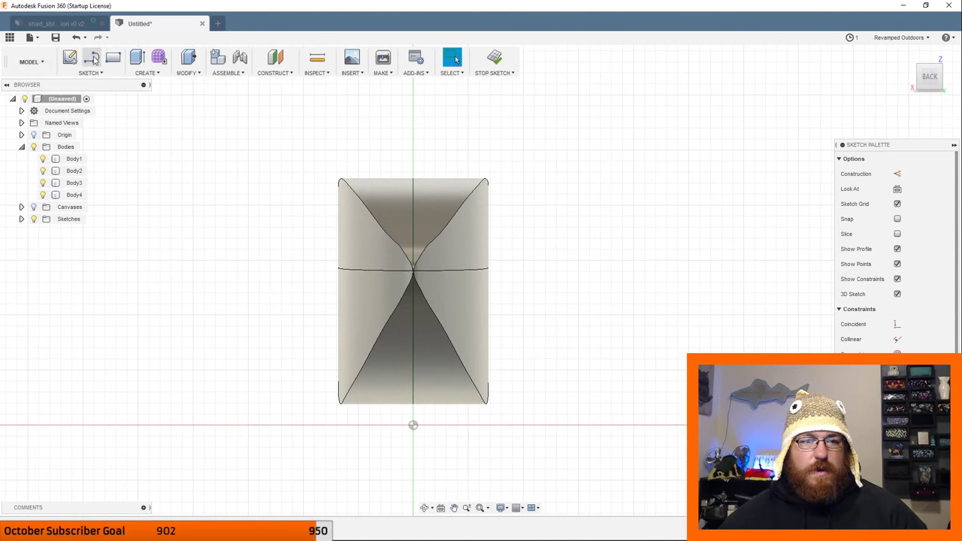
{"action": "left_click", "coordinate": [91, 58]}
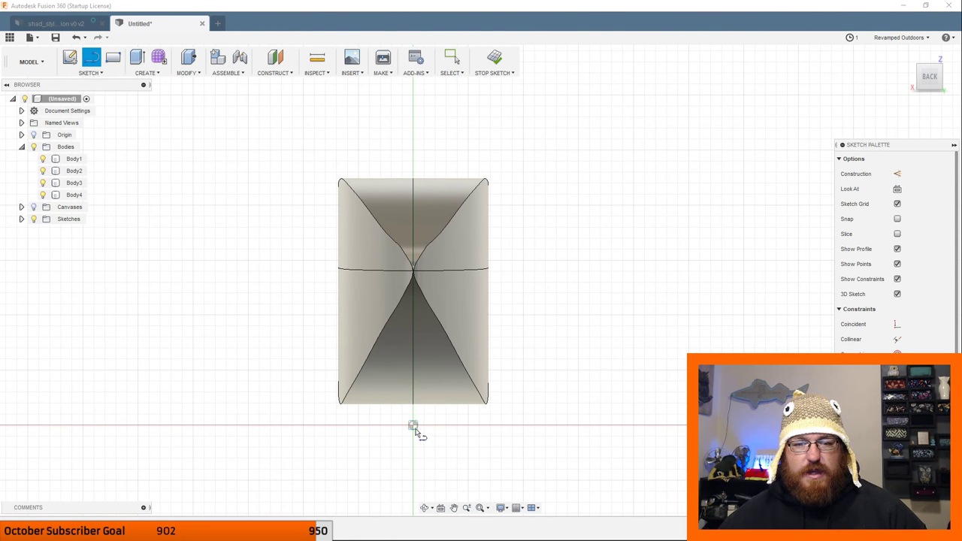
{"action": "left_click", "coordinate": [413, 147]}
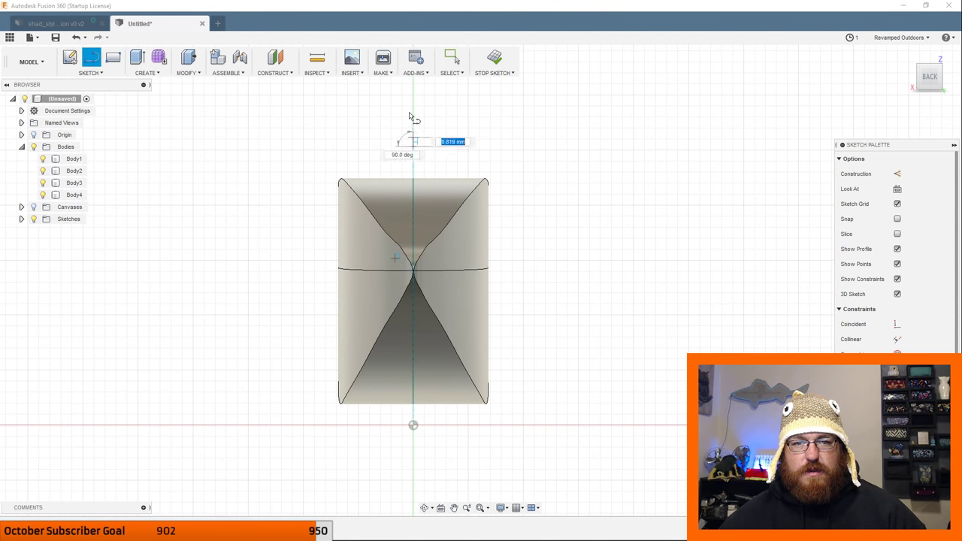
{"action": "left_click", "coordinate": [413, 91]}
{"action": "key", "text": "Escape"}
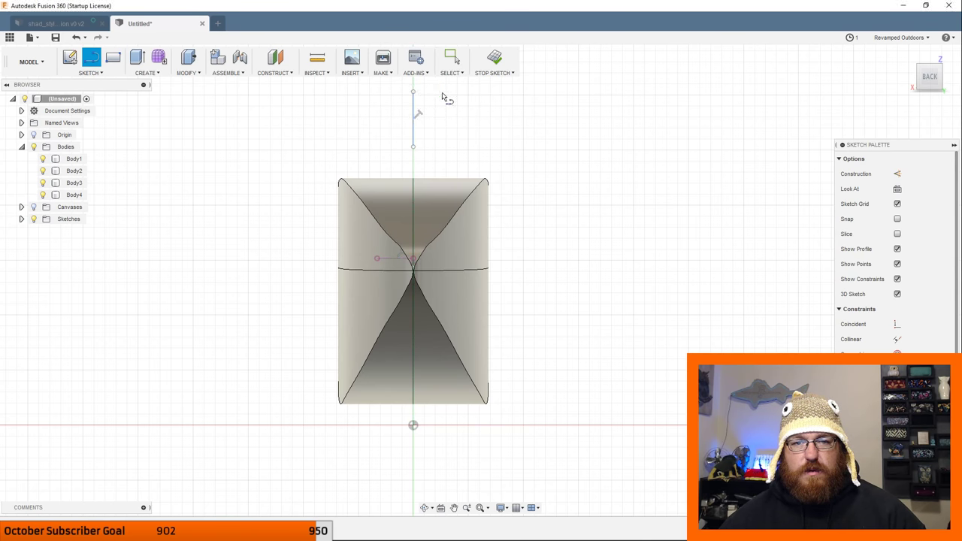
{"action": "key", "text": "Escape"}
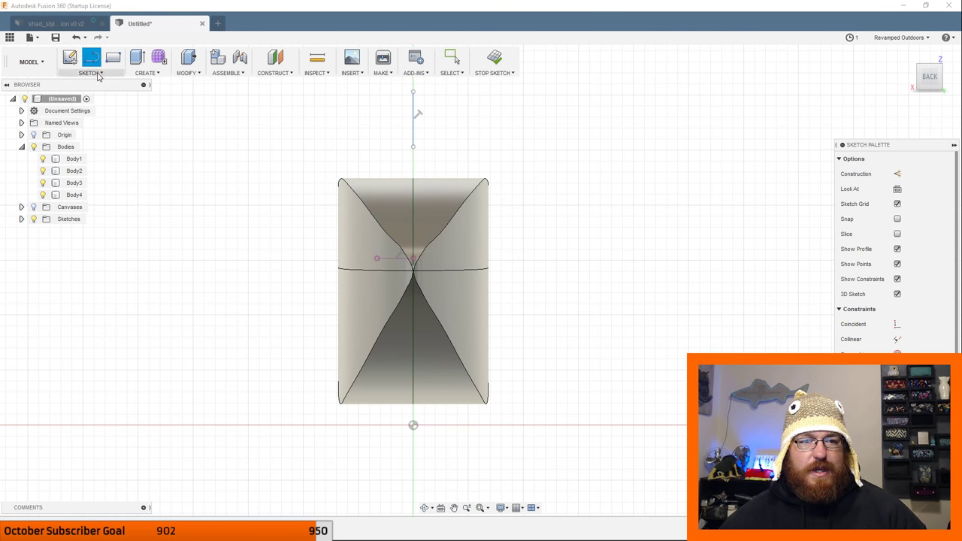
Abandon an unfinished arc and orbit to a tilted 3-D view of the body.
{"action": "left_click", "coordinate": [98, 73]}
{"action": "left_click", "coordinate": [103, 142]}
{"action": "left_click", "coordinate": [262, 212]}
{"action": "left_click", "coordinate": [61, 212]}
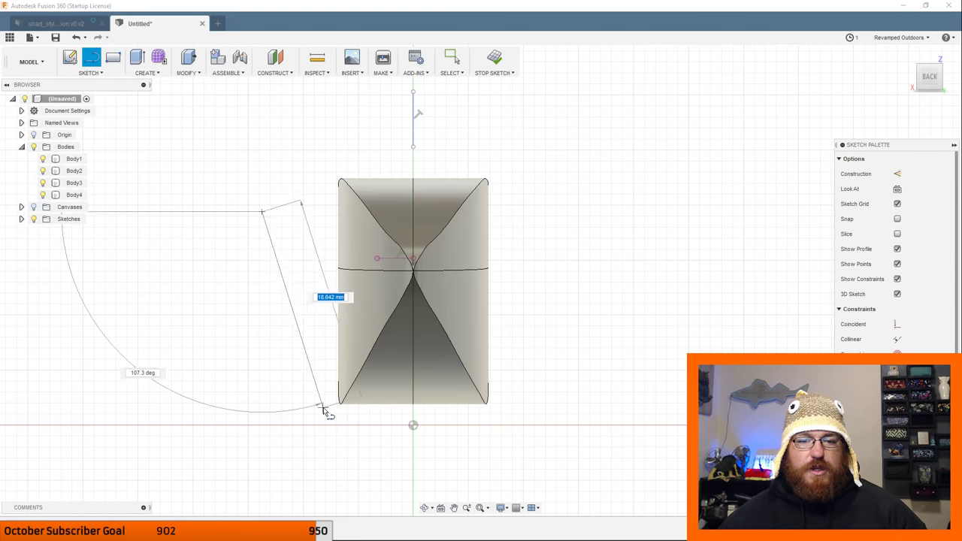
{"action": "scroll", "coordinate": [267, 371], "scroll_direction": "down", "scroll_amount": 3}
{"action": "right_click", "coordinate": [257, 366]}
{"action": "left_click", "coordinate": [212, 366]}
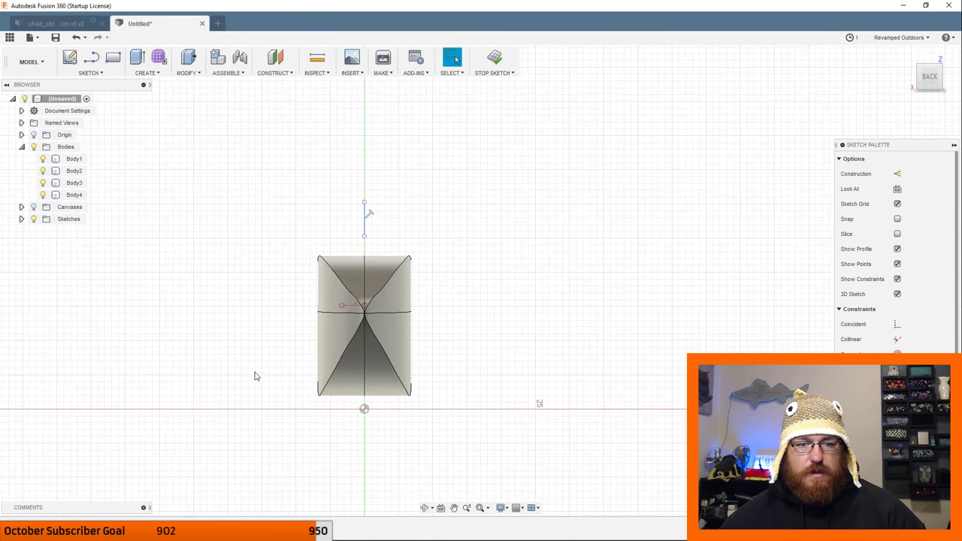
{"action": "scroll", "coordinate": [255, 376], "scroll_direction": "down", "scroll_amount": 2}
{"action": "mouse_move", "coordinate": [255, 373]}
{"action": "middle_mouse_down", "text": "shift"}
{"action": "mouse_move", "coordinate": [322, 354]}
{"action": "mouse_move", "coordinate": [339, 374]}
{"action": "mouse_move", "coordinate": [333, 383]}
{"action": "mouse_move", "coordinate": [322, 344]}
{"action": "mouse_move", "coordinate": [293, 370]}
{"action": "mouse_move", "coordinate": [254, 369]}
{"action": "mouse_move", "coordinate": [253, 382]}
{"action": "middle_mouse_up", "text": "shift"}
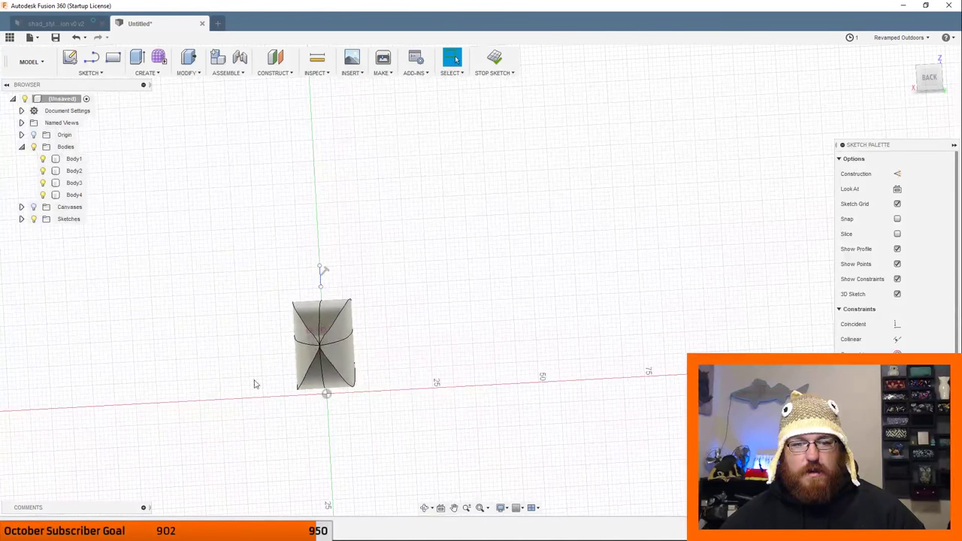
{"action": "middle_click_drag", "start_coordinate": [439, 373], "coordinate": [525, 404], "text": "shift"}
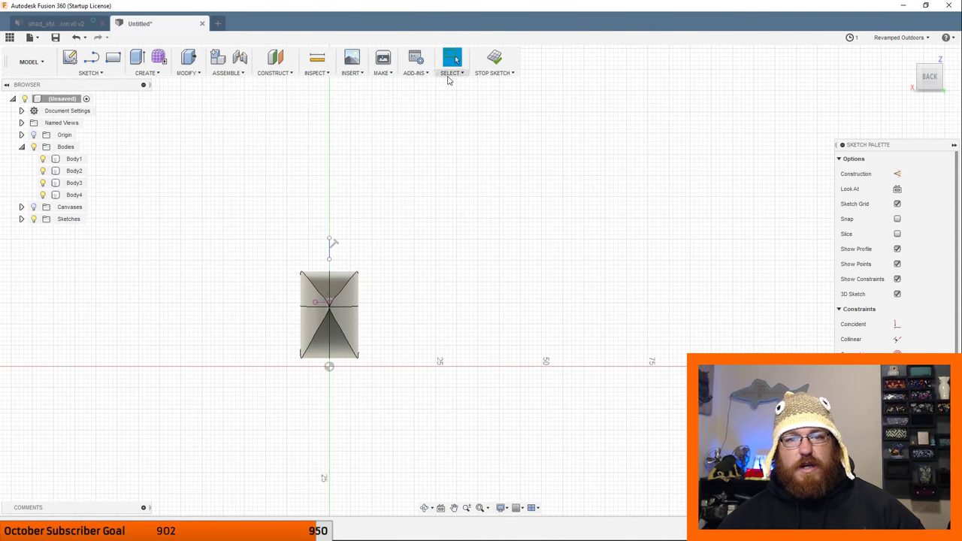
Create a section analysis on the picked planar face with 0 mm offset and hatching.
{"action": "left_click", "coordinate": [389, 74]}
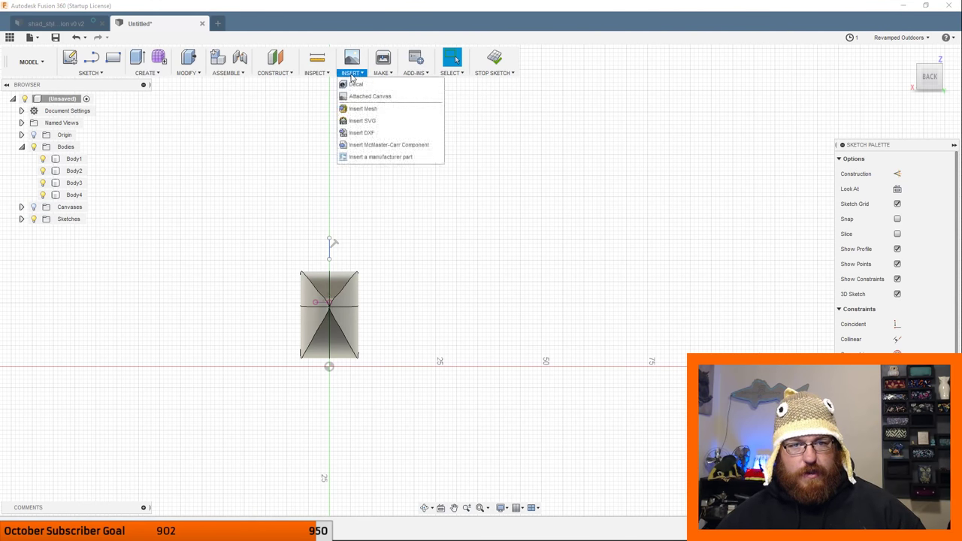
{"action": "mouse_move", "coordinate": [274, 73]}
{"action": "mouse_move", "coordinate": [316, 73]}
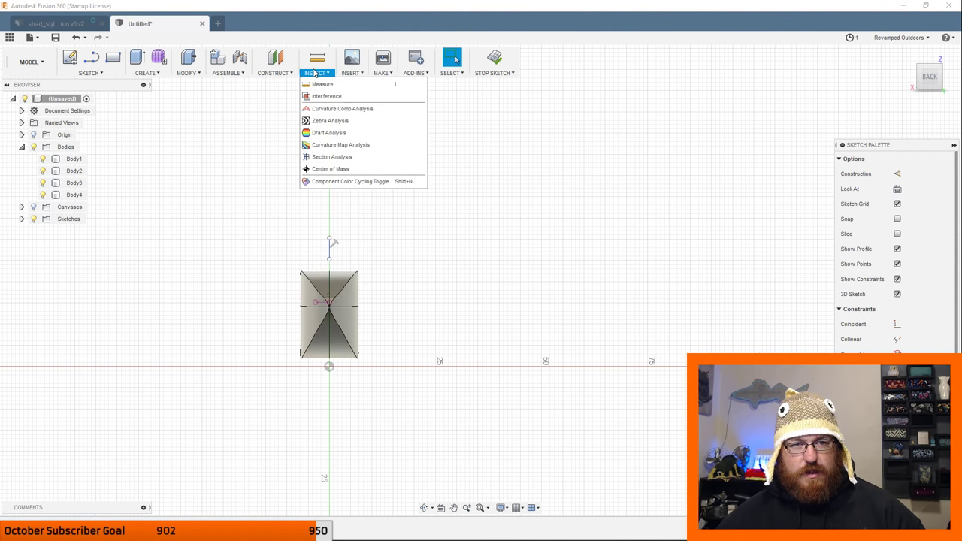
{"action": "left_click", "coordinate": [349, 157]}
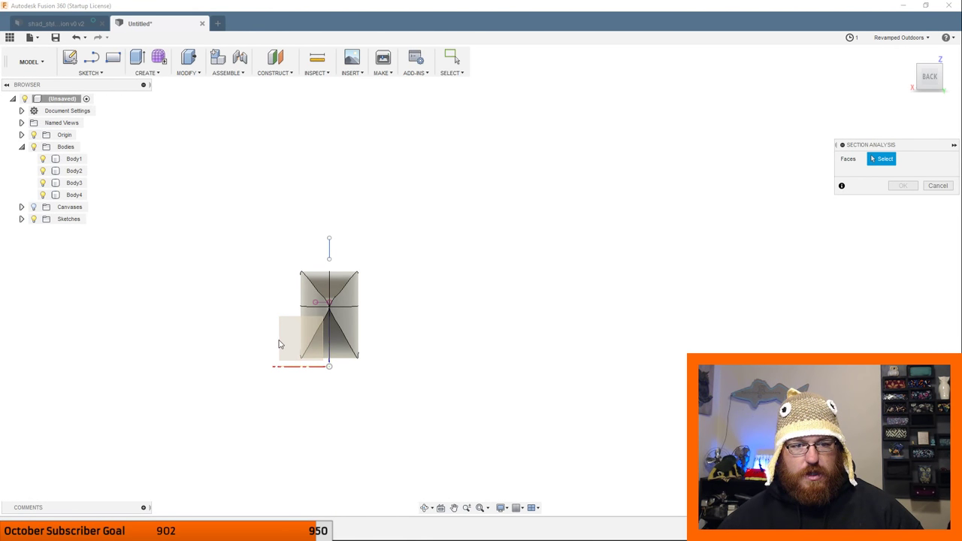
{"action": "left_click", "coordinate": [284, 344]}
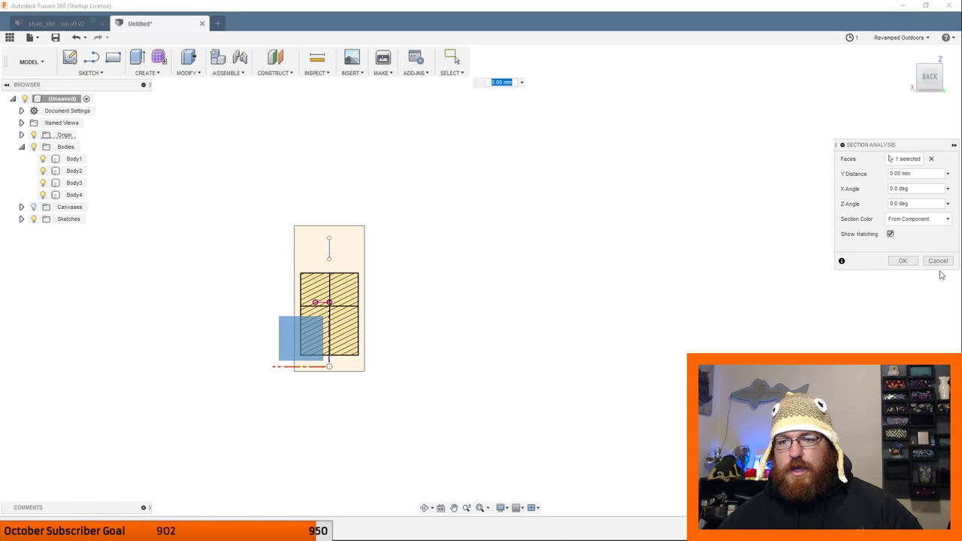
{"action": "left_click", "coordinate": [903, 261]}
{"action": "scroll", "coordinate": [348, 307], "scroll_direction": "up", "scroll_amount": 5}
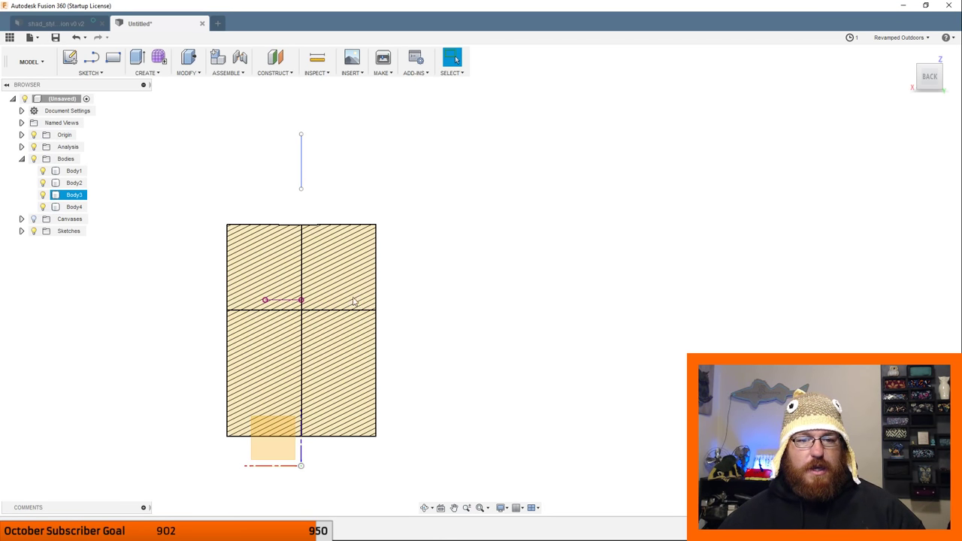
{"action": "key", "text": "Escape"}
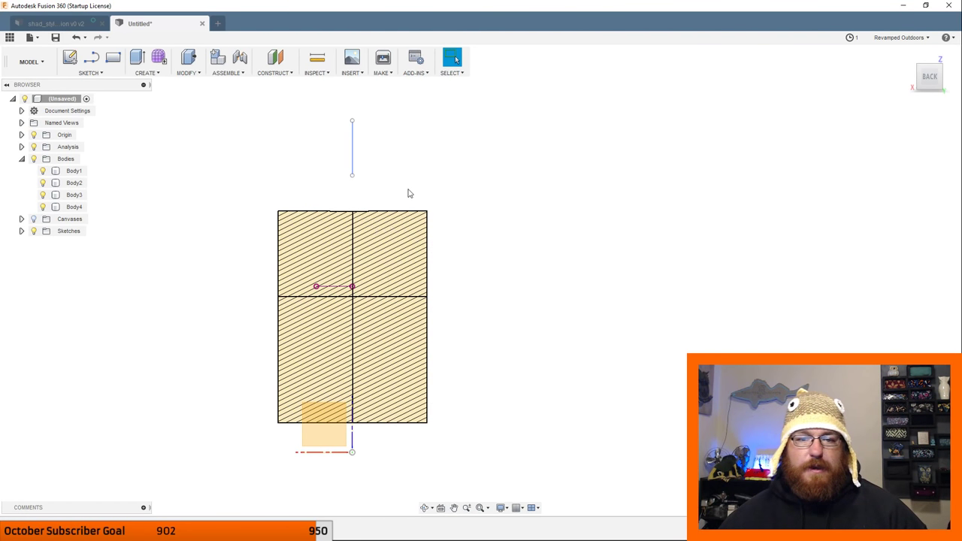
Pan to the body's lower end, hide the origin, and pick a plane for a sketch.
{"action": "left_click", "coordinate": [90, 73]}
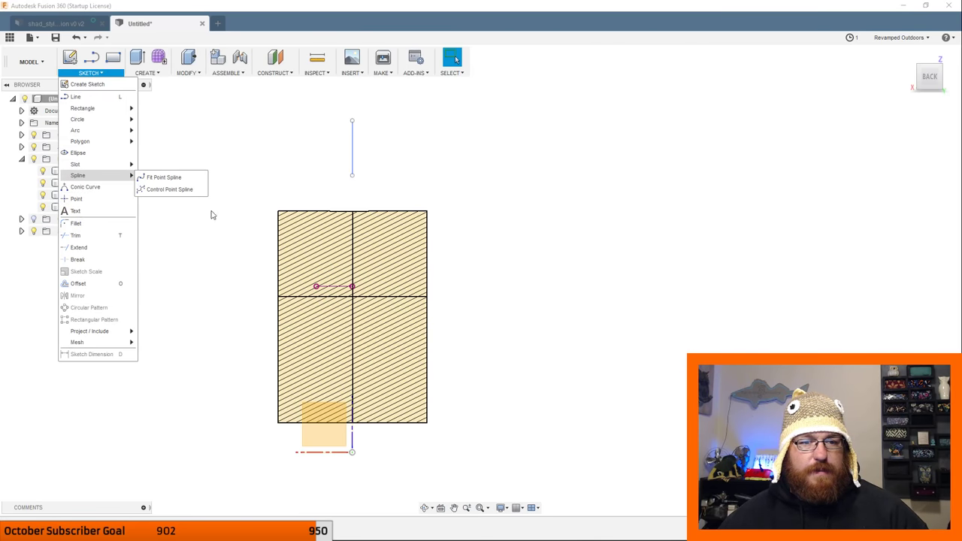
{"action": "left_click", "coordinate": [163, 178]}
{"action": "scroll", "coordinate": [338, 155], "scroll_direction": "up", "scroll_amount": 3}
{"action": "middle_click_drag", "start_coordinate": [606, 348], "coordinate": [524, 291]}
{"action": "middle_click_drag", "start_coordinate": [426, 305], "coordinate": [485, 220]}
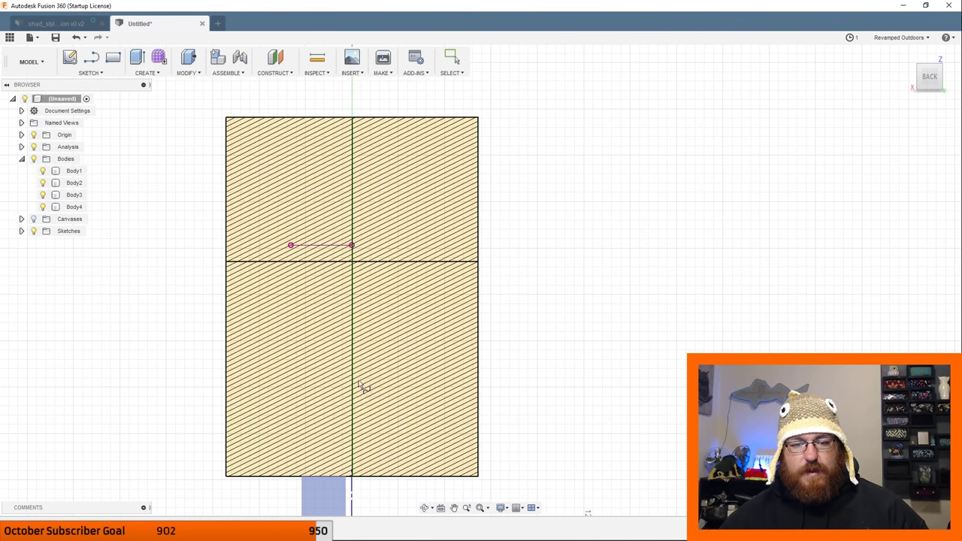
{"action": "middle_click_drag", "start_coordinate": [361, 387], "coordinate": [339, 344]}
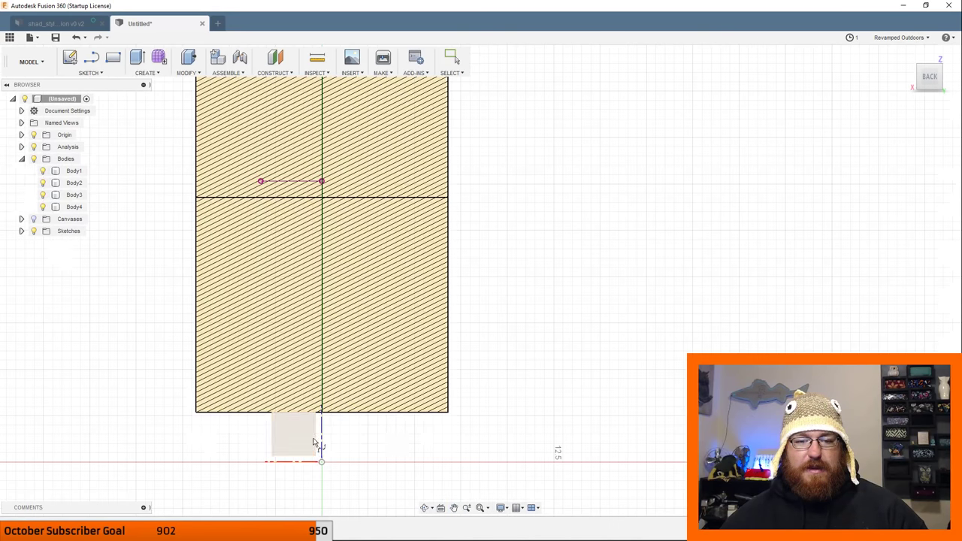
{"action": "left_click", "coordinate": [34, 136]}
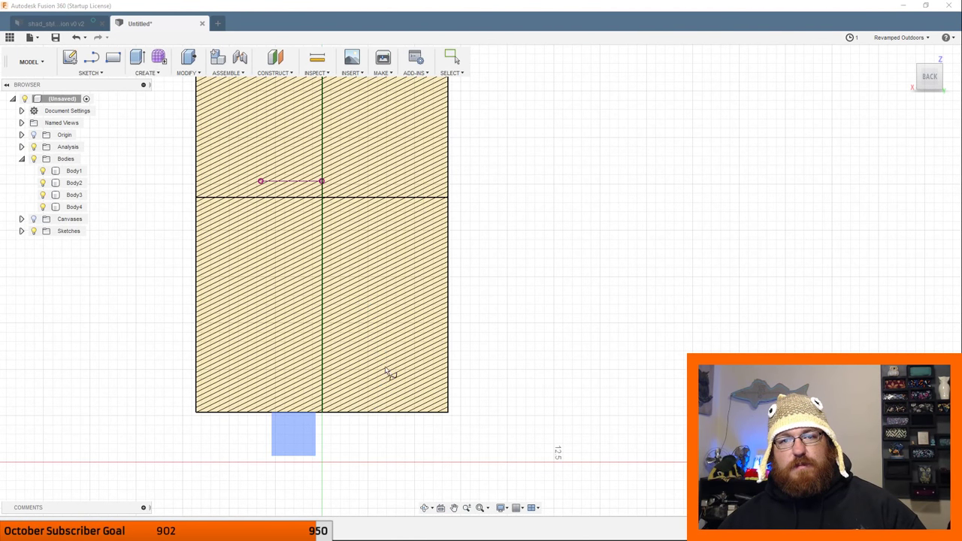
{"action": "left_click", "coordinate": [330, 424]}
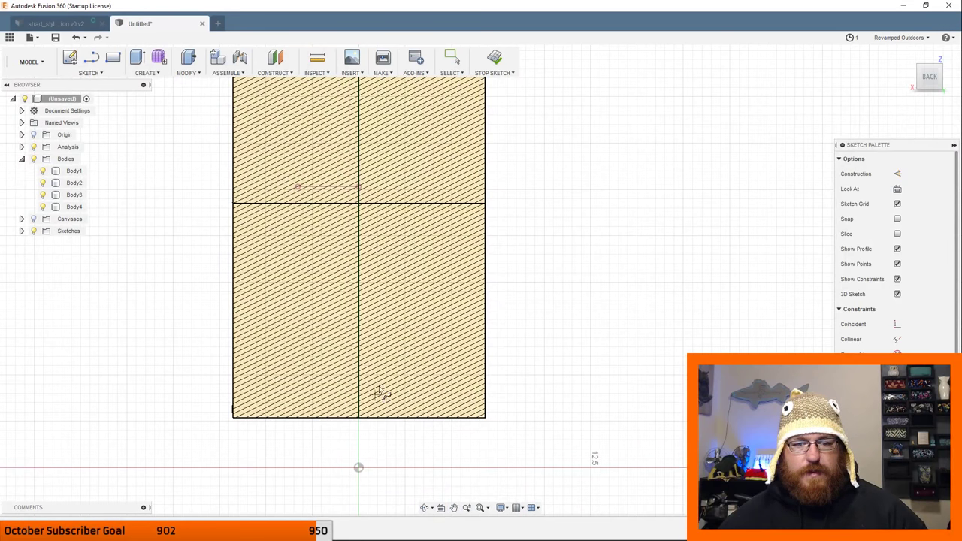
{"action": "scroll", "coordinate": [423, 323], "scroll_direction": "down", "scroll_amount": 4}
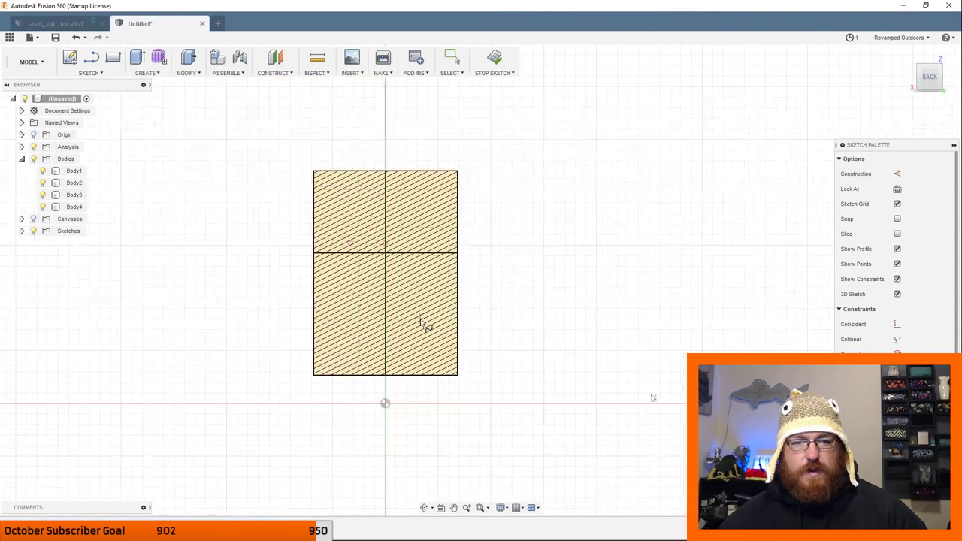
Reopen Sketch5 for editing from the Sketches folder.
{"action": "left_click", "coordinate": [21, 230]}
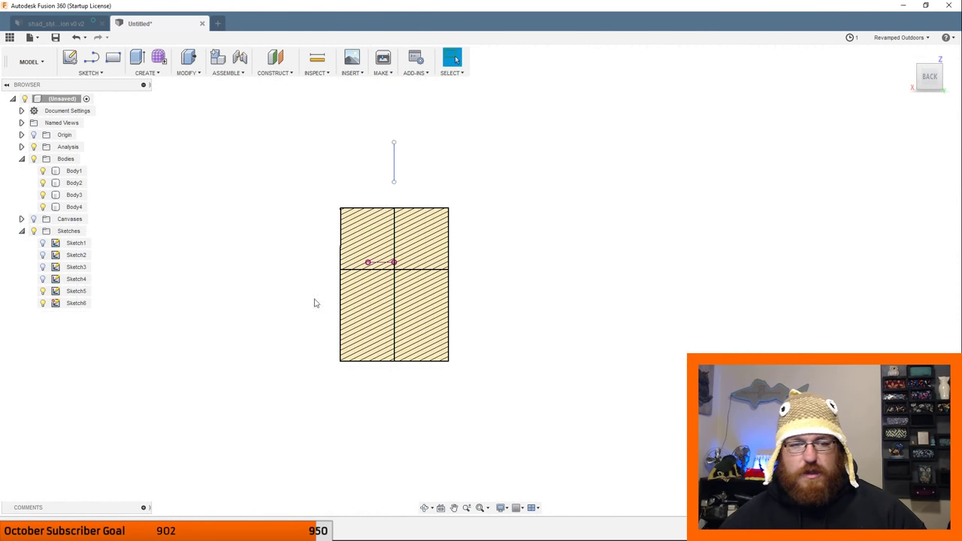
{"action": "right_click", "coordinate": [56, 293]}
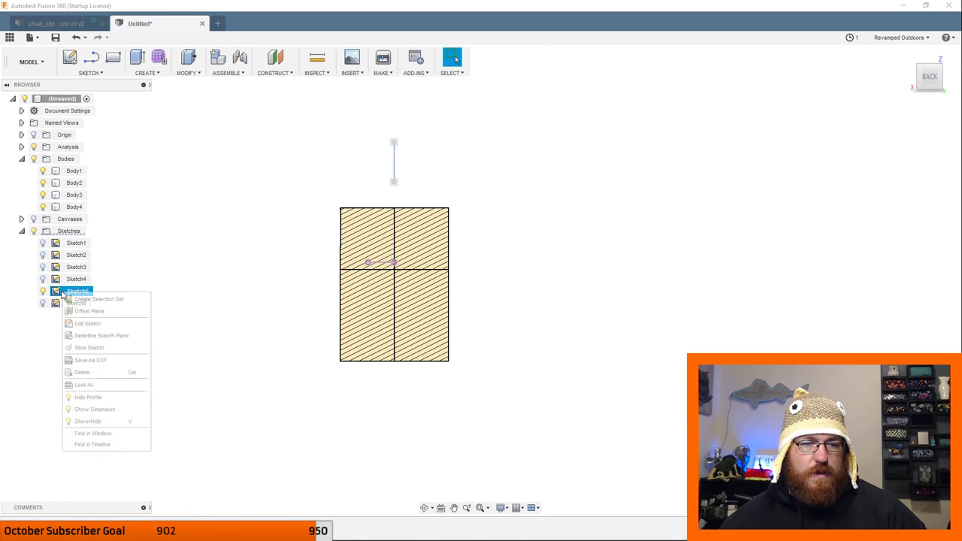
{"action": "left_click", "coordinate": [79, 322]}
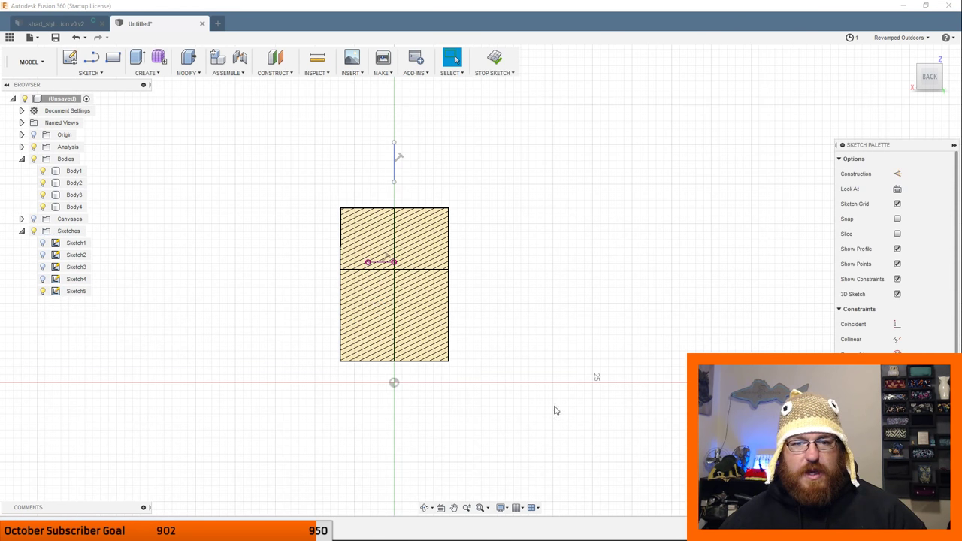
Draw a fit point spline curving up the right side of the hatched section.
{"action": "left_click", "coordinate": [79, 72]}
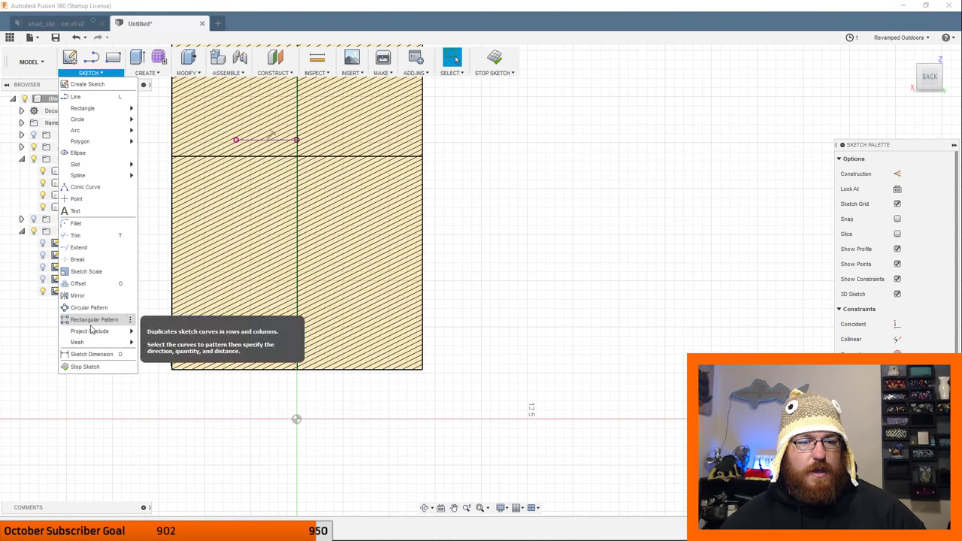
{"action": "mouse_move", "coordinate": [106, 175]}
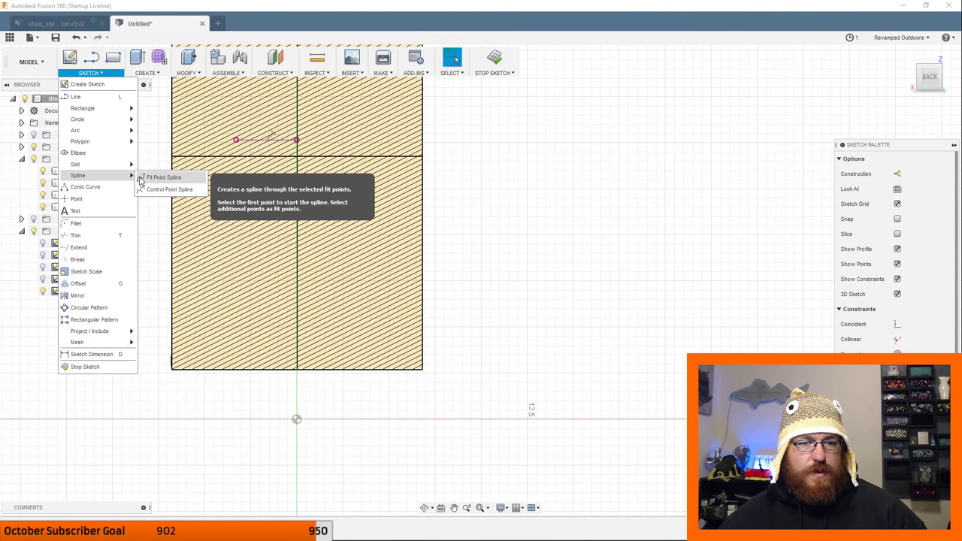
{"action": "left_click", "coordinate": [162, 177]}
{"action": "scroll", "coordinate": [360, 387], "scroll_direction": "up", "scroll_amount": 3}
{"action": "middle_click_drag", "start_coordinate": [353, 386], "coordinate": [430, 479]}
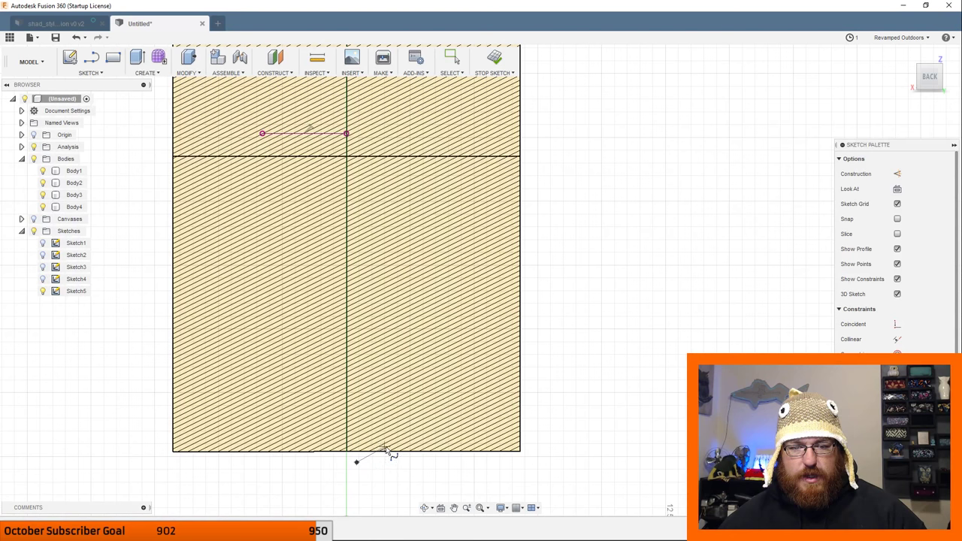
{"action": "left_click", "coordinate": [451, 372]}
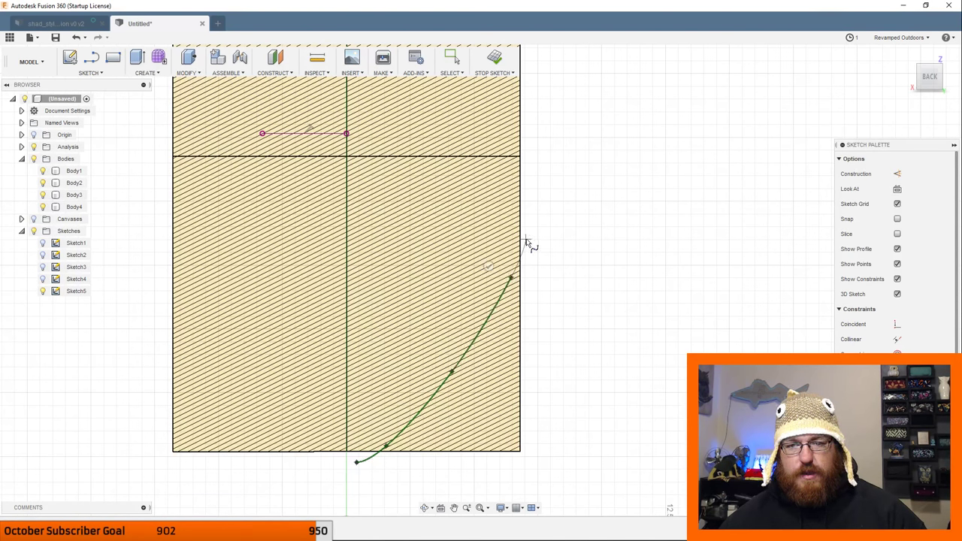
{"action": "left_click", "coordinate": [528, 238]}
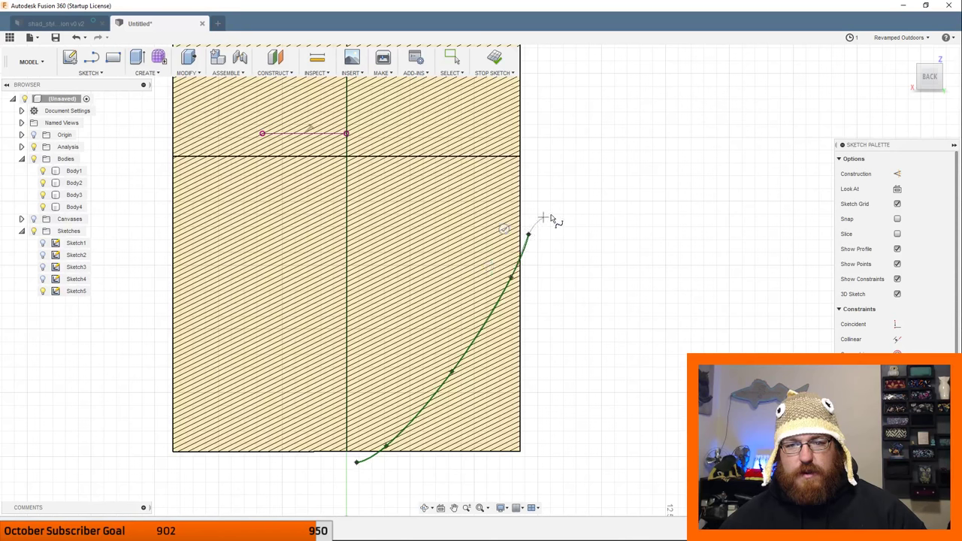
{"action": "left_click", "coordinate": [536, 193]}
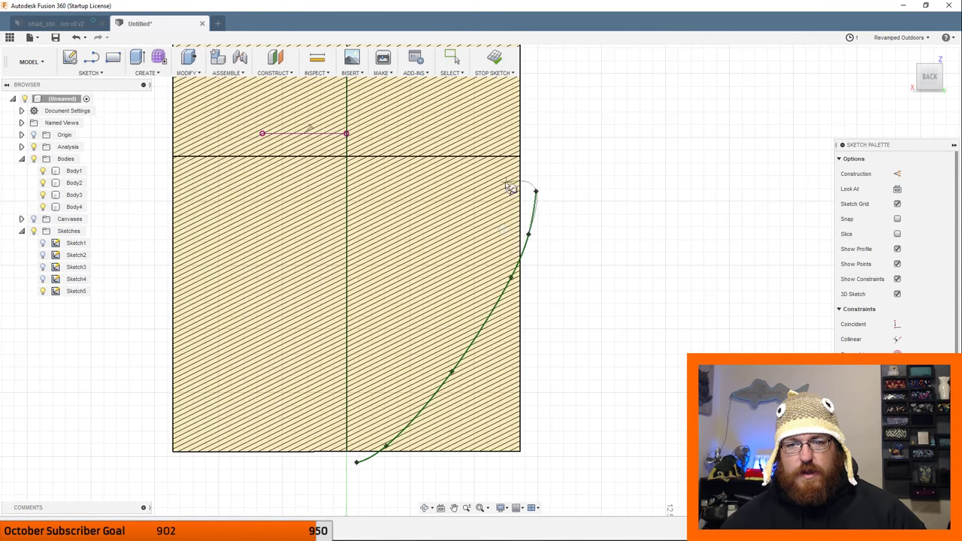
{"action": "left_click", "coordinate": [510, 189]}
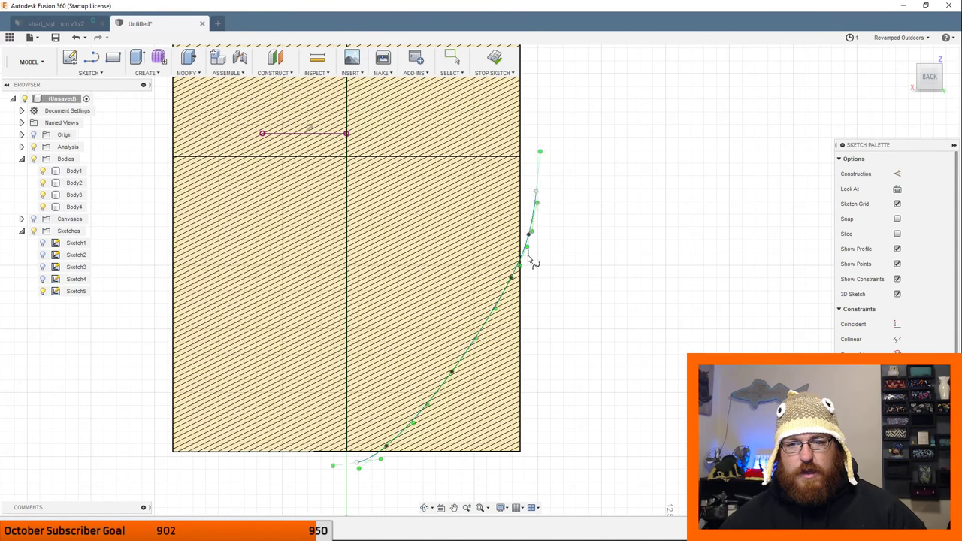
Draw a 3-point rectangle from the spline's bottom endpoint to its top endpoint.
{"action": "left_click", "coordinate": [91, 57]}
{"action": "middle_click_drag", "start_coordinate": [452, 378], "coordinate": [426, 329]}
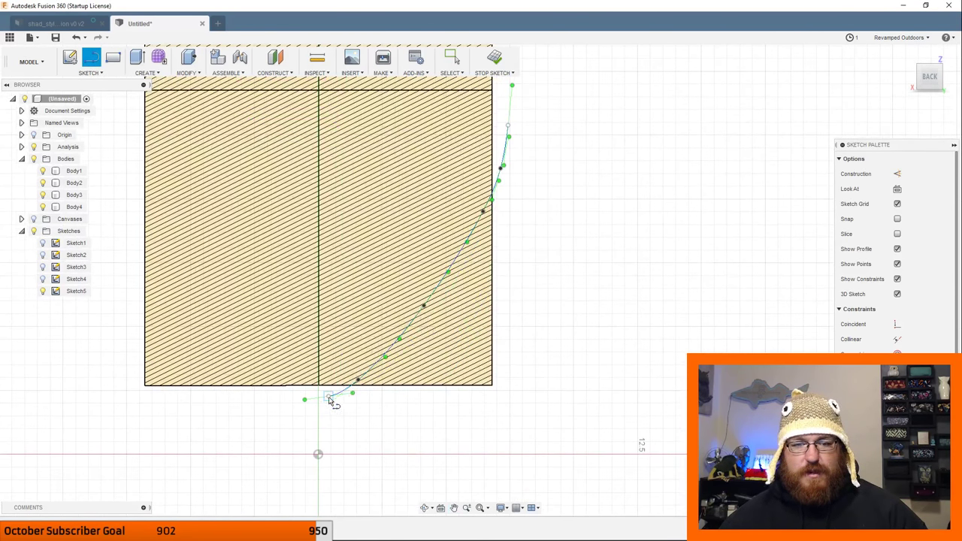
{"action": "left_click", "coordinate": [330, 398]}
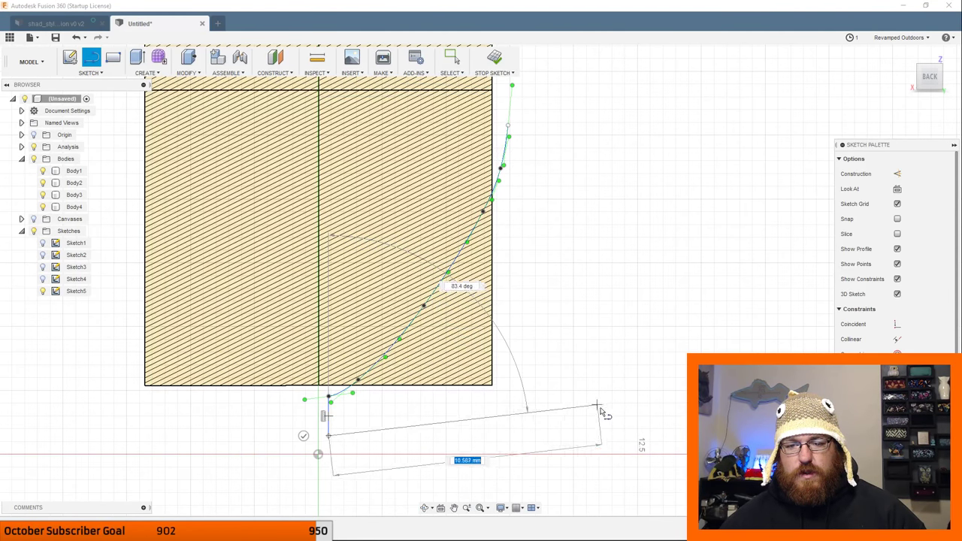
{"action": "left_click", "coordinate": [627, 436]}
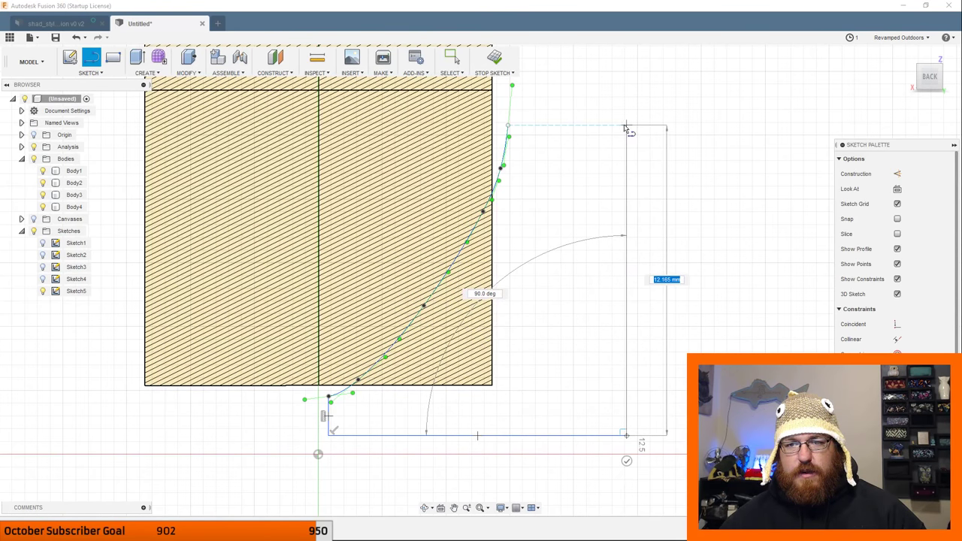
{"action": "left_click", "coordinate": [509, 126]}
{"action": "scroll", "coordinate": [569, 318], "scroll_direction": "down", "scroll_amount": 5}
{"action": "key", "text": "Escape"}
{"action": "middle_click_drag", "start_coordinate": [556, 318], "coordinate": [509, 309]}
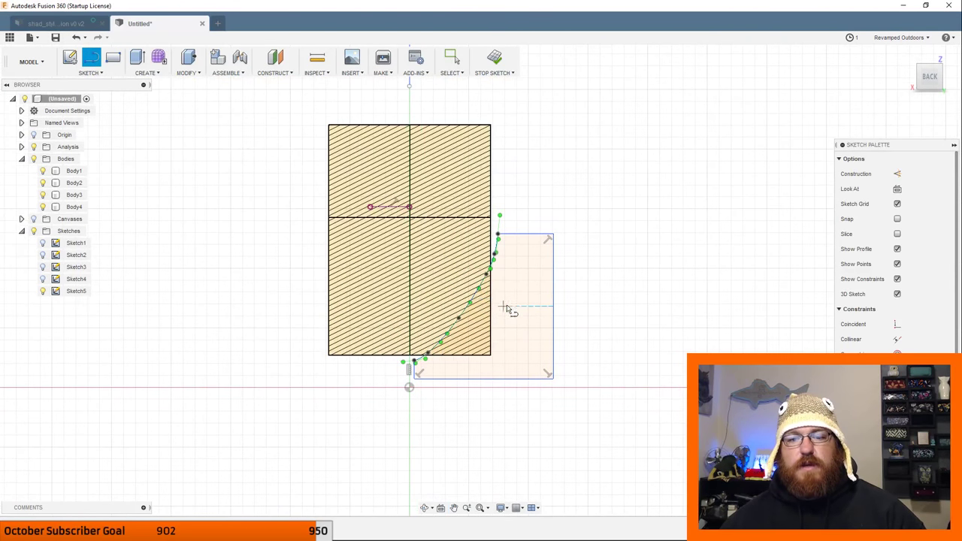
{"action": "middle_click_drag", "start_coordinate": [550, 284], "coordinate": [546, 290], "text": "shift"}
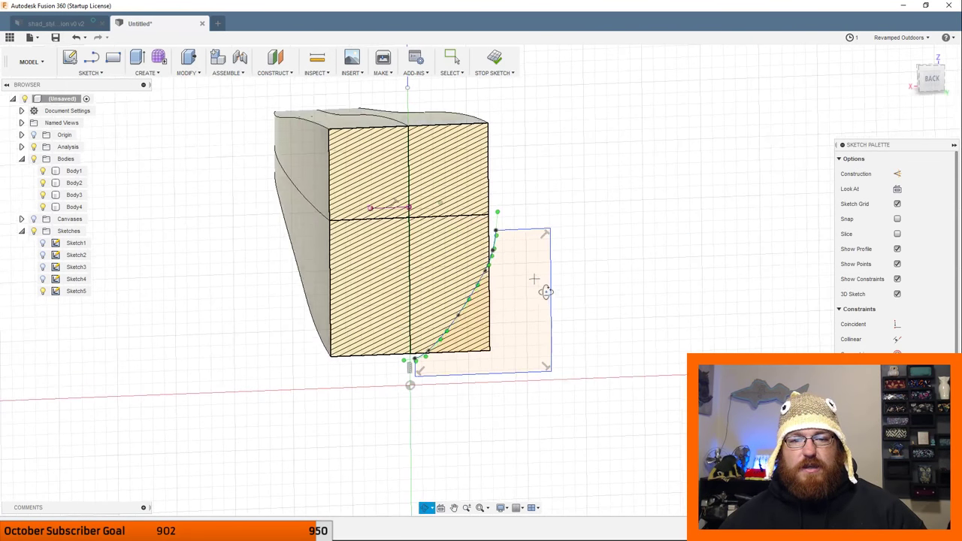
Mirror the spline and rectangle edges across the vertical centre axis.
{"action": "left_click", "coordinate": [90, 72]}
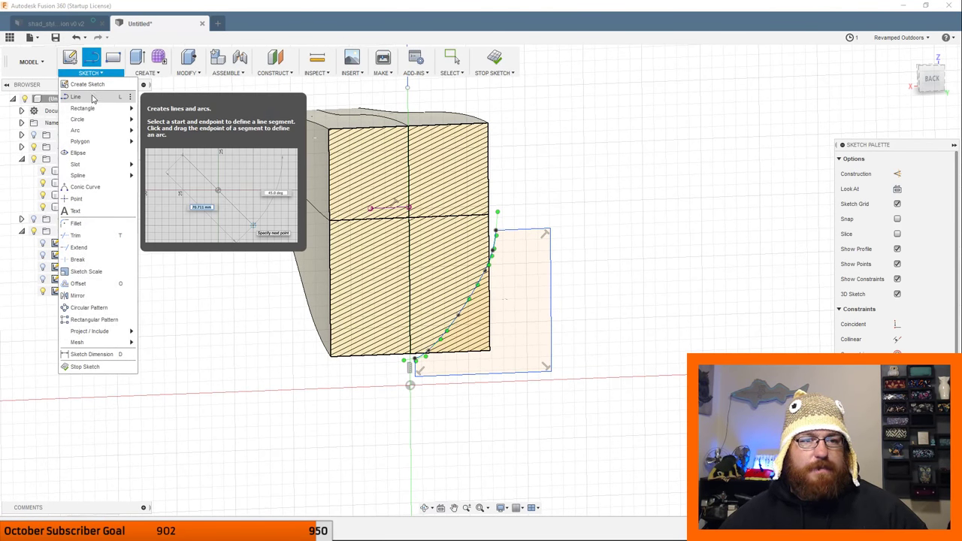
{"action": "left_click", "coordinate": [102, 74]}
{"action": "left_click", "coordinate": [102, 74]}
{"action": "left_click", "coordinate": [103, 303]}
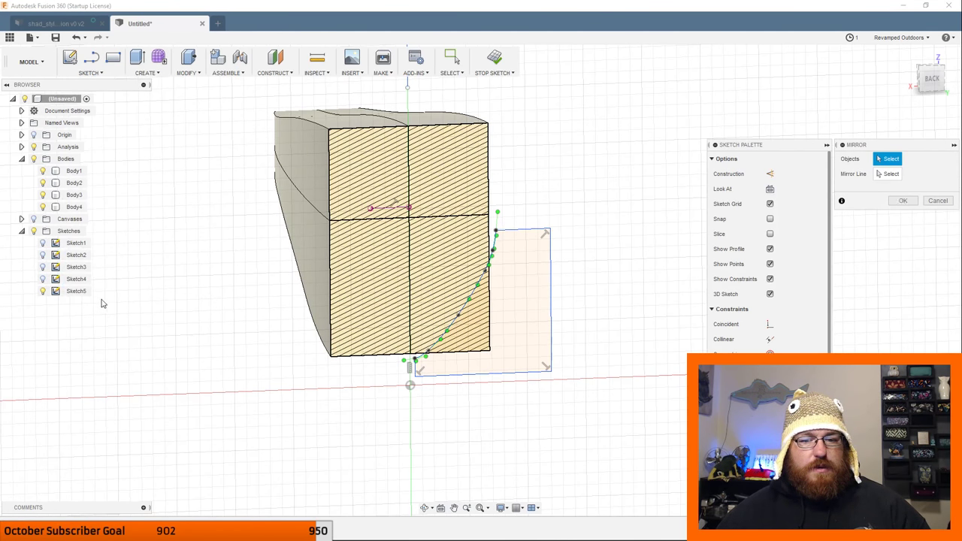
{"action": "left_click", "coordinate": [519, 376]}
{"action": "left_click", "coordinate": [494, 246]}
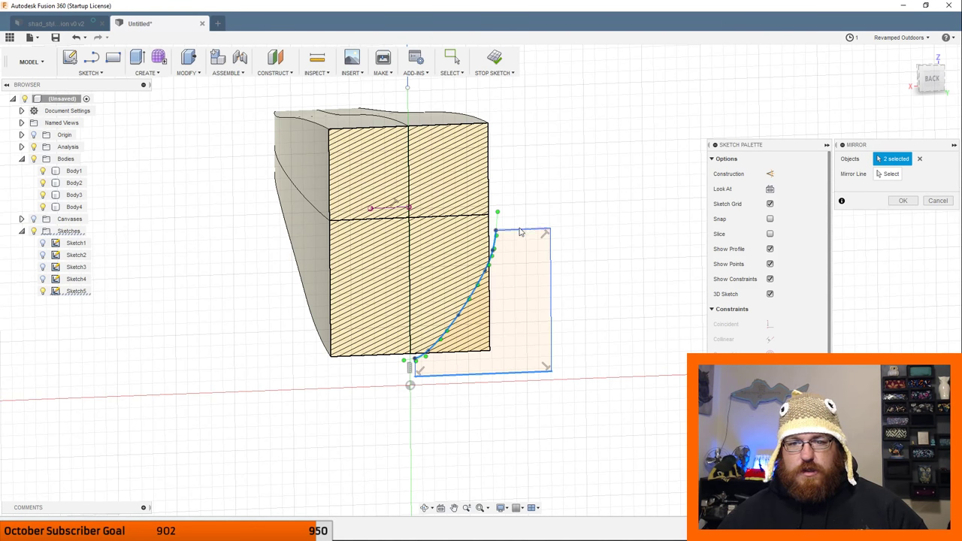
{"action": "left_click", "coordinate": [520, 231]}
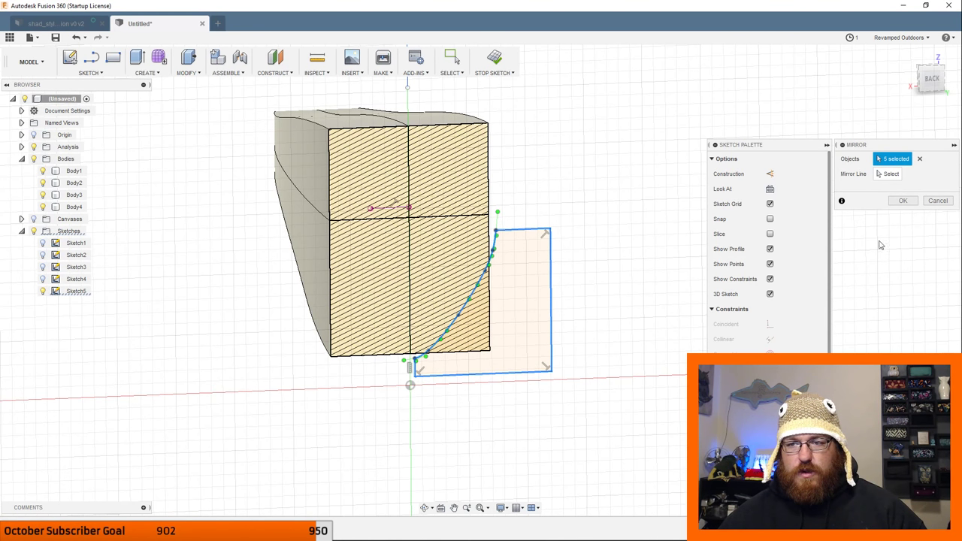
{"action": "left_click", "coordinate": [890, 174]}
{"action": "left_click", "coordinate": [408, 85]}
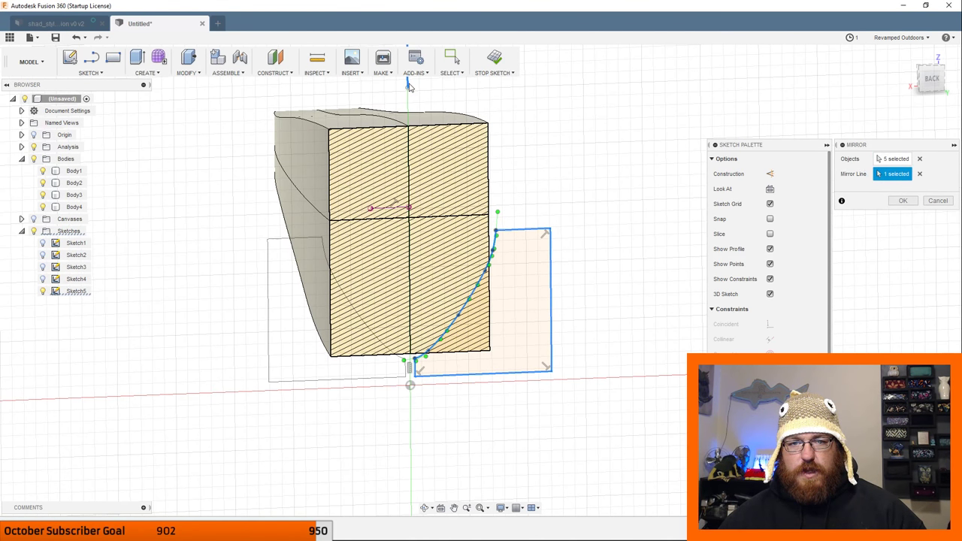
{"action": "left_click", "coordinate": [903, 201]}
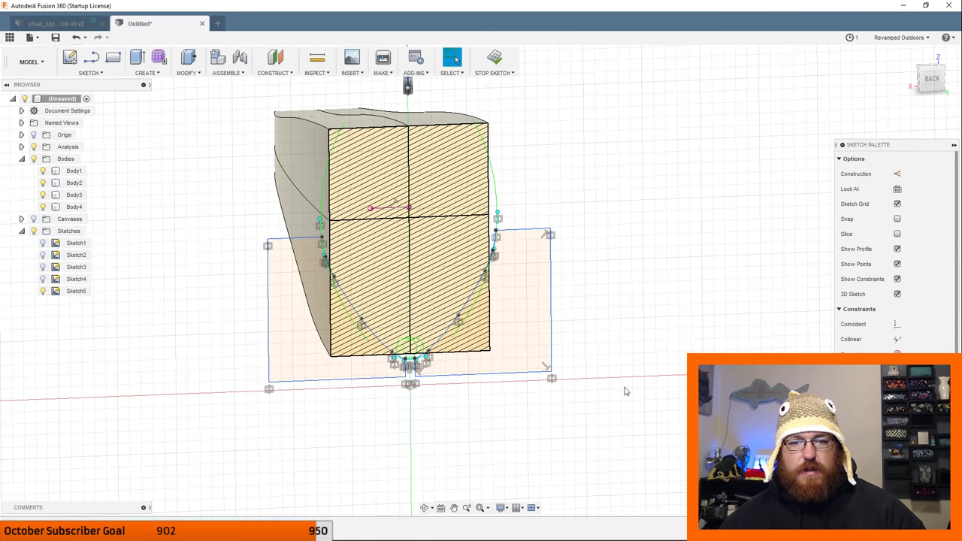
{"action": "mouse_move", "coordinate": [626, 389]}
{"action": "middle_mouse_down", "text": "shift"}
{"action": "mouse_move", "coordinate": [604, 320]}
{"action": "mouse_move", "coordinate": [585, 307]}
{"action": "mouse_move", "coordinate": [597, 331]}
{"action": "middle_mouse_up", "text": "shift"}
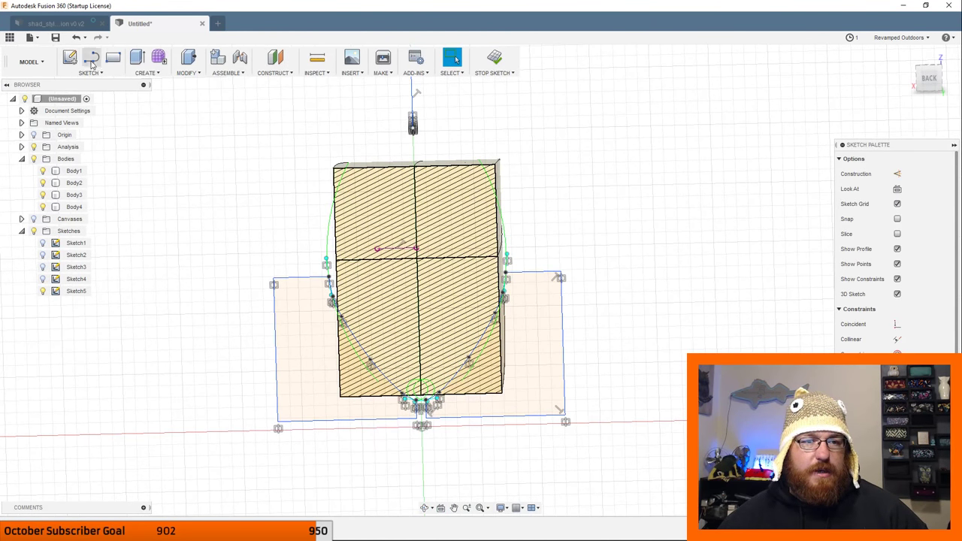
Return to the BACK view and start a control point spline near the section's upper area.
{"action": "left_click", "coordinate": [929, 78]}
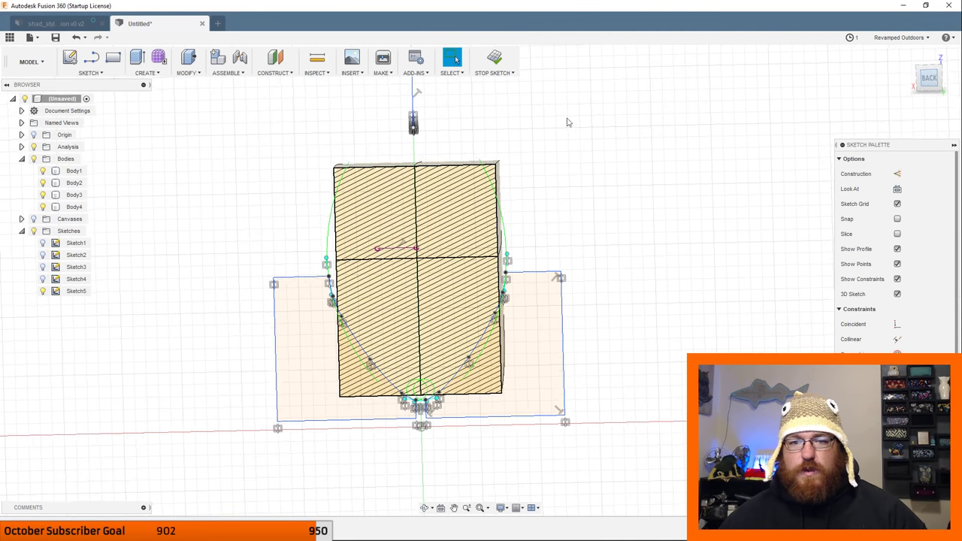
{"action": "left_click", "coordinate": [89, 73]}
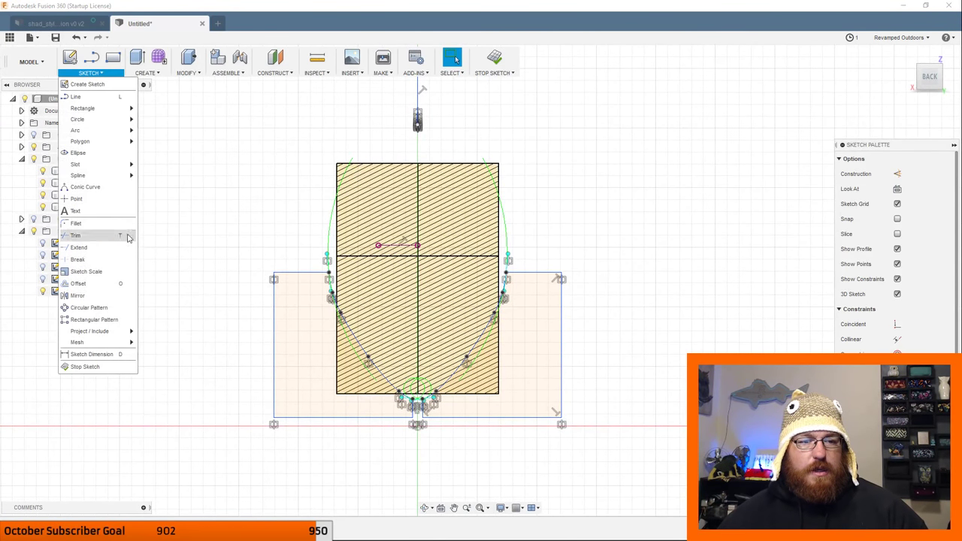
{"action": "mouse_move", "coordinate": [113, 175]}
{"action": "left_click", "coordinate": [161, 189]}
{"action": "scroll", "coordinate": [492, 177], "scroll_direction": "up", "scroll_amount": 5}
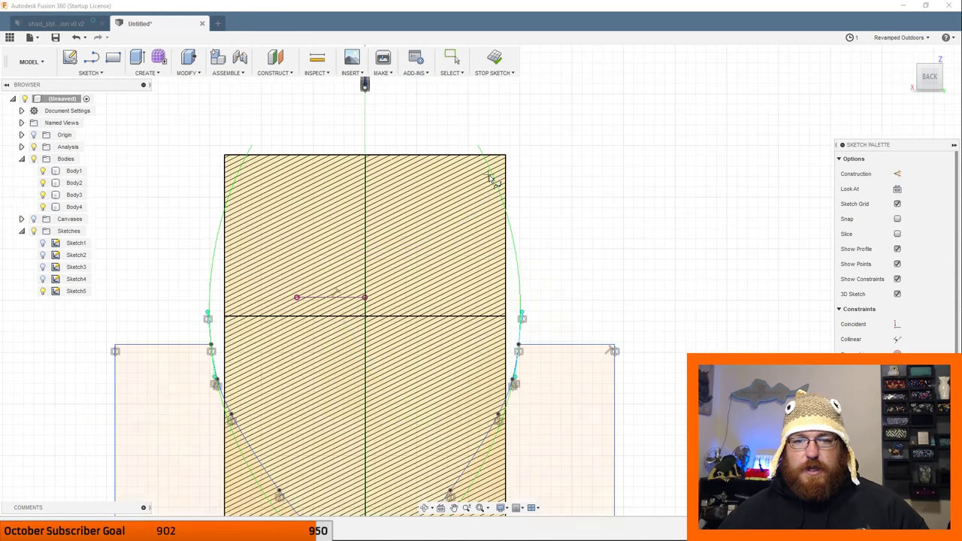
{"action": "mouse_move", "coordinate": [490, 220]}
{"action": "middle_mouse_down"}
{"action": "mouse_move", "coordinate": [563, 251]}
{"action": "mouse_move", "coordinate": [548, 230]}
{"action": "middle_mouse_up"}
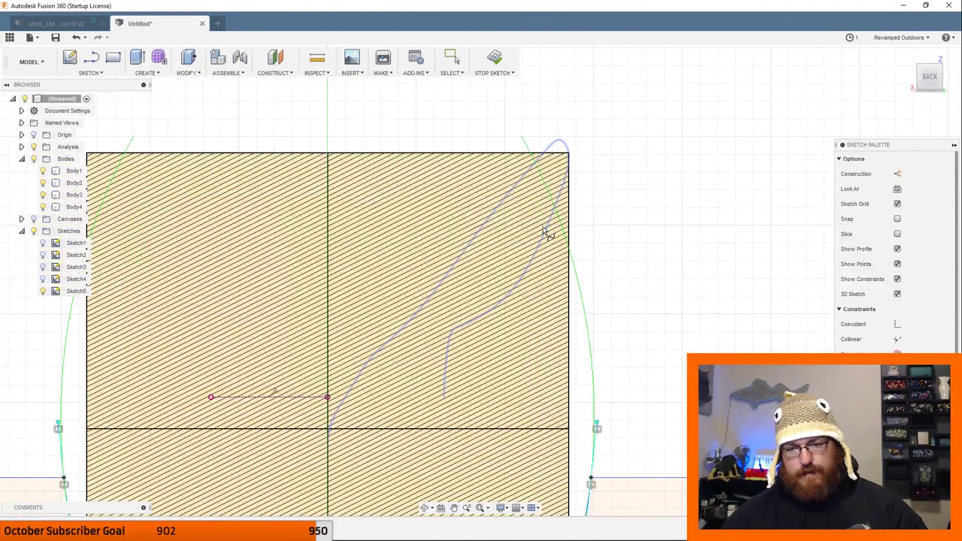
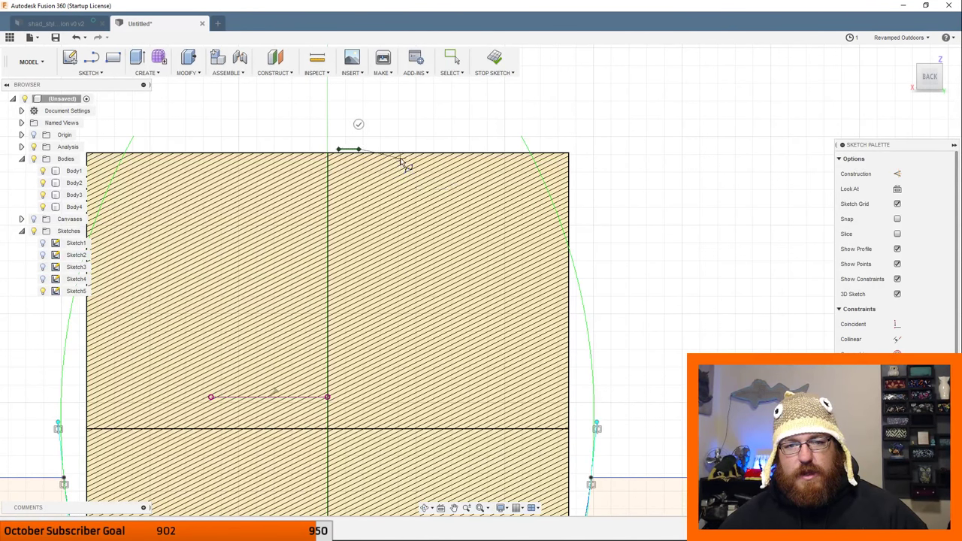
Add spline fit points down the lure's curved upper-right corner to the box's right edge.
{"action": "left_click", "coordinate": [400, 158]}
{"action": "left_click", "coordinate": [450, 189]}
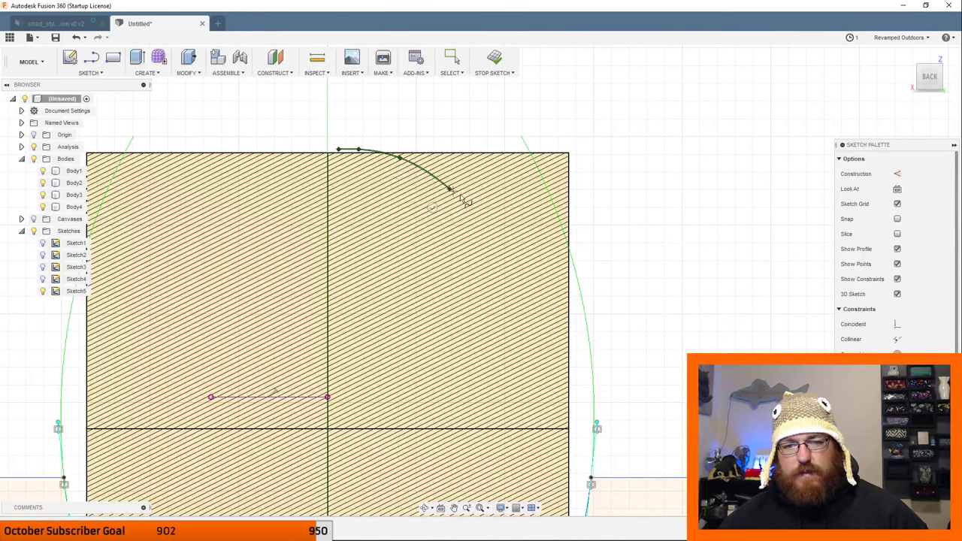
{"action": "left_click", "coordinate": [501, 240]}
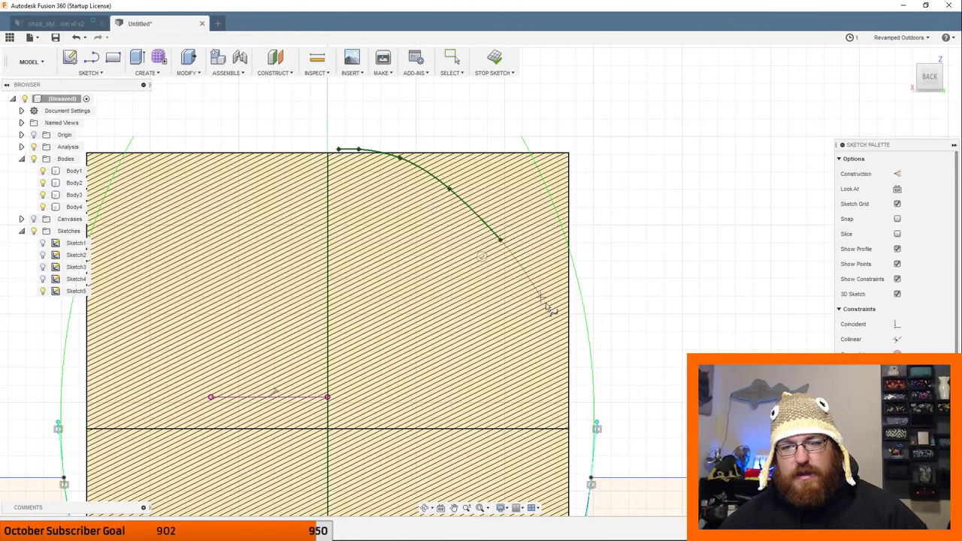
{"action": "left_click", "coordinate": [564, 360]}
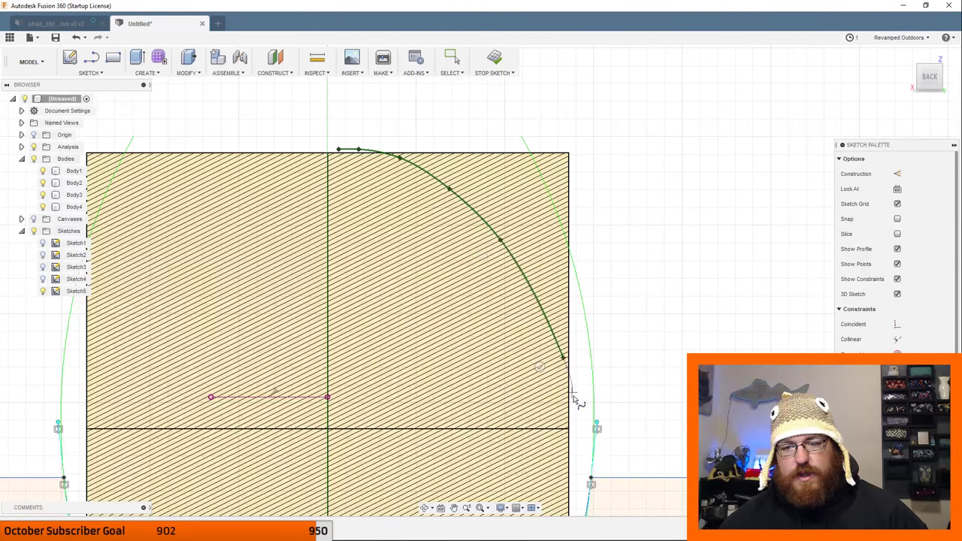
{"action": "scroll", "coordinate": [583, 429], "scroll_direction": "down", "scroll_amount": 6}
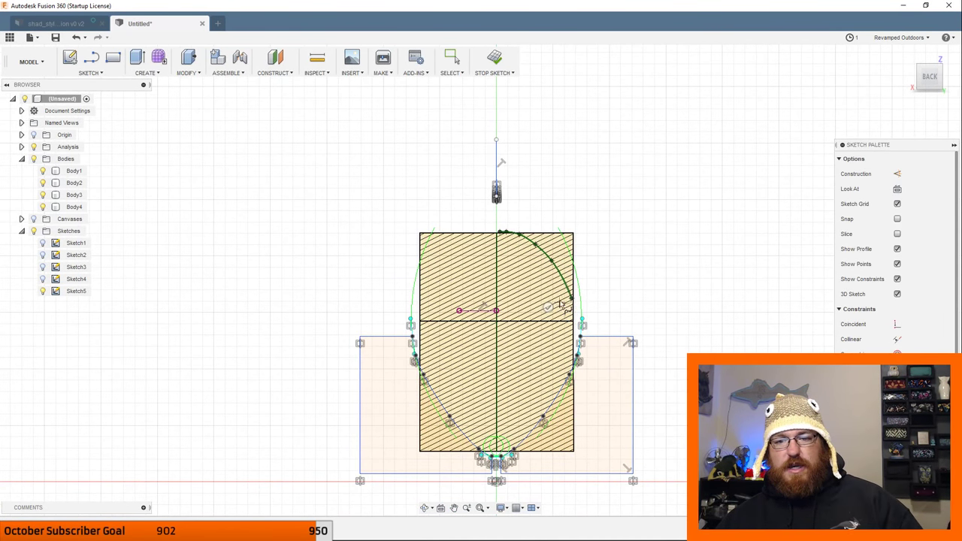
{"action": "scroll", "coordinate": [583, 318], "scroll_direction": "up", "scroll_amount": 8}
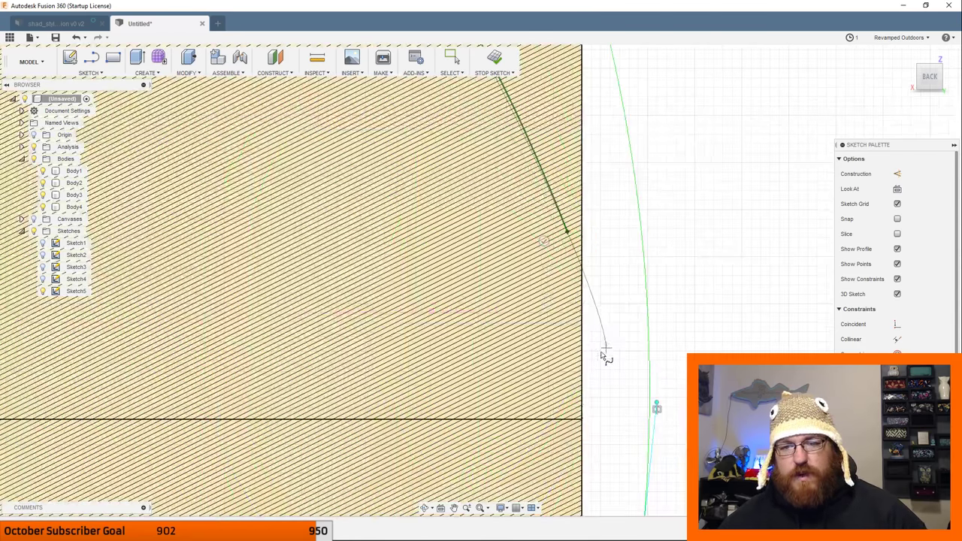
Place the final spline point beside the outline and finish the spline.
{"action": "left_click", "coordinate": [615, 390]}
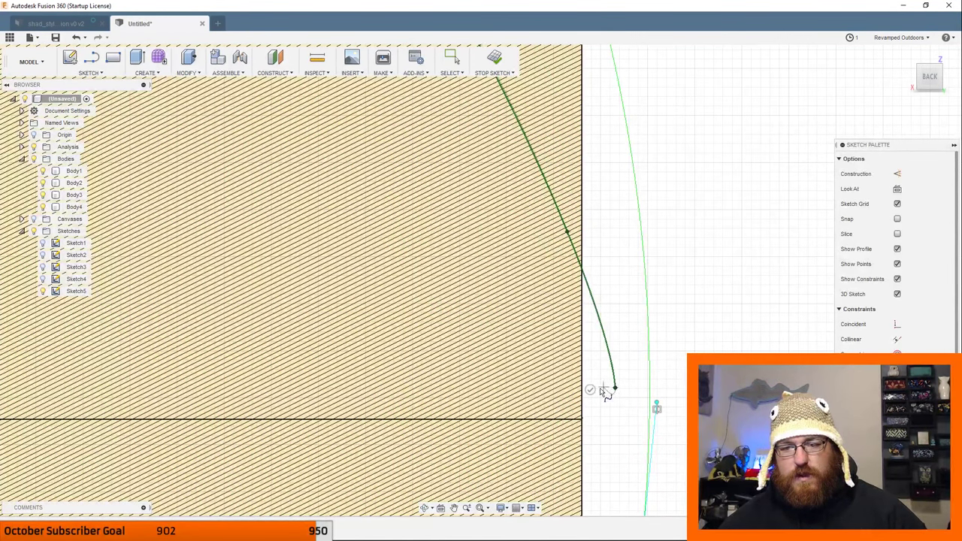
{"action": "left_click", "coordinate": [591, 389]}
{"action": "scroll", "coordinate": [232, 231], "scroll_direction": "down", "scroll_amount": 8}
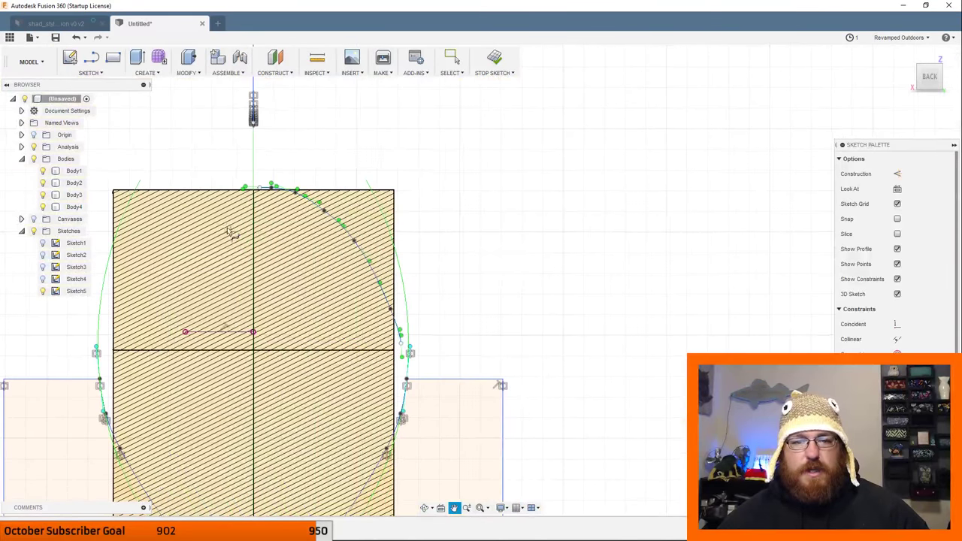
{"action": "left_click", "coordinate": [91, 57]}
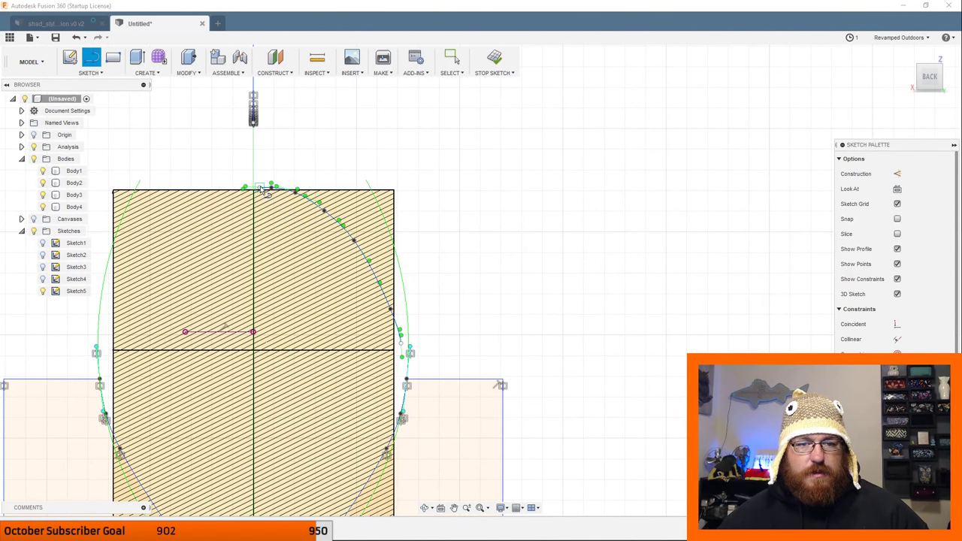
Draw a horizontal top line from the centre axis, a right vertical line, and a closing line from the spline's end.
{"action": "left_click", "coordinate": [257, 142]}
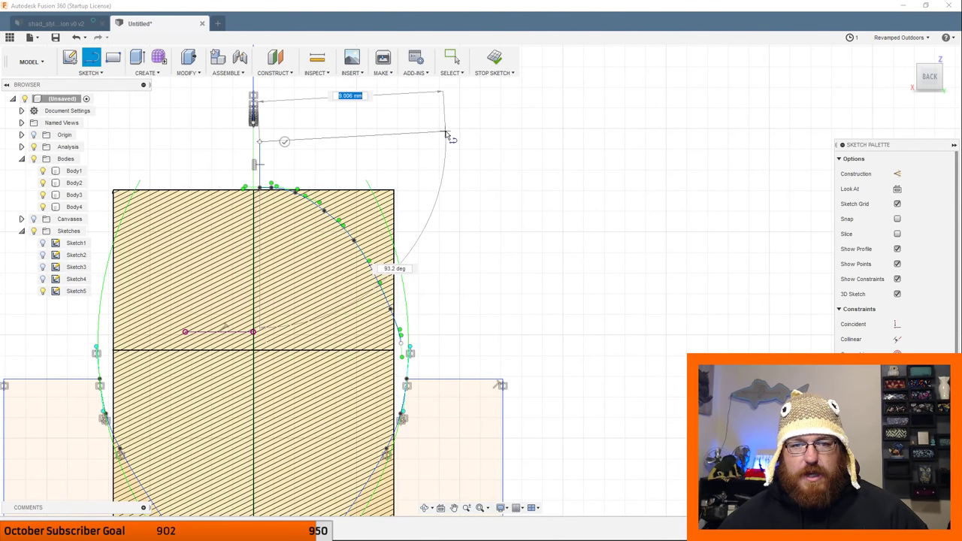
{"action": "left_click", "coordinate": [476, 141]}
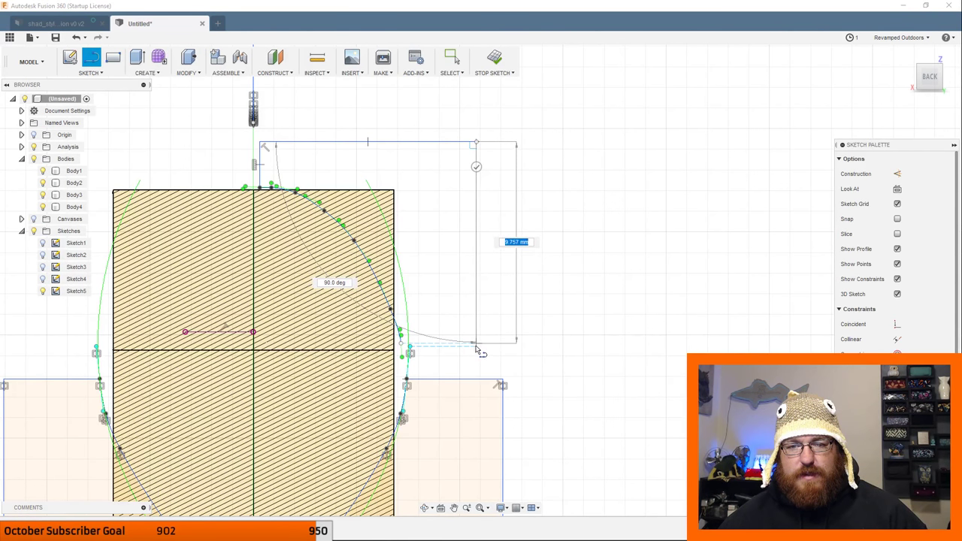
{"action": "scroll", "coordinate": [476, 349], "scroll_direction": "up", "scroll_amount": 3}
{"action": "left_click", "coordinate": [479, 347]}
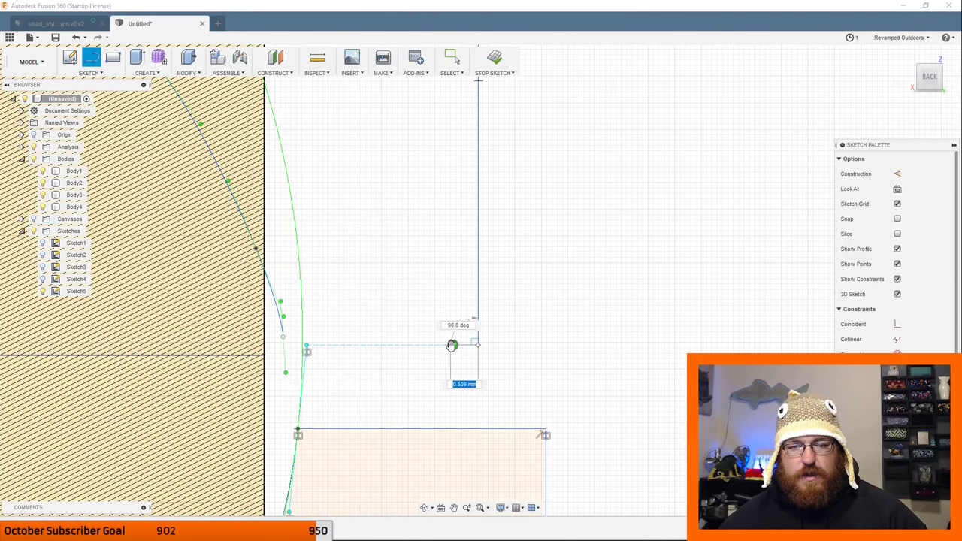
{"action": "key", "text": "Escape"}
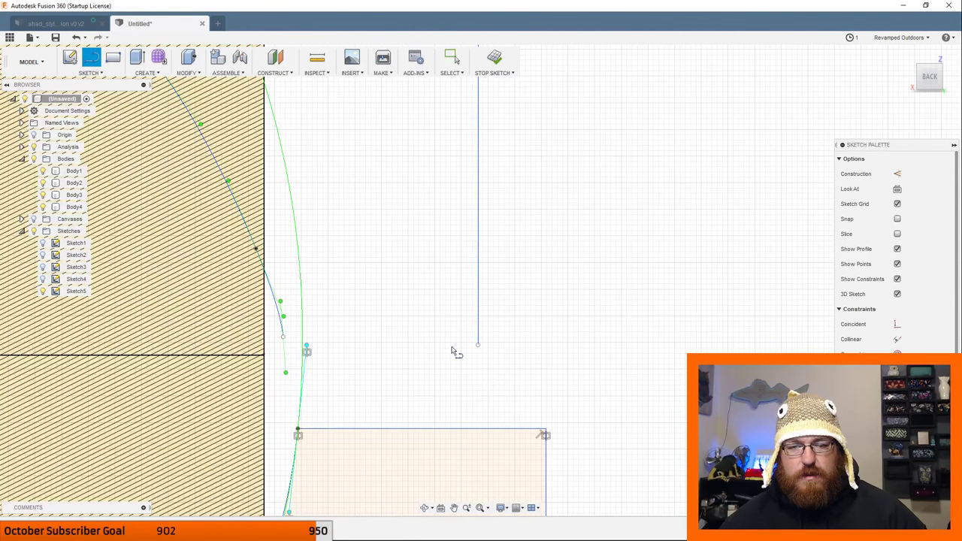
{"action": "left_click", "coordinate": [283, 338]}
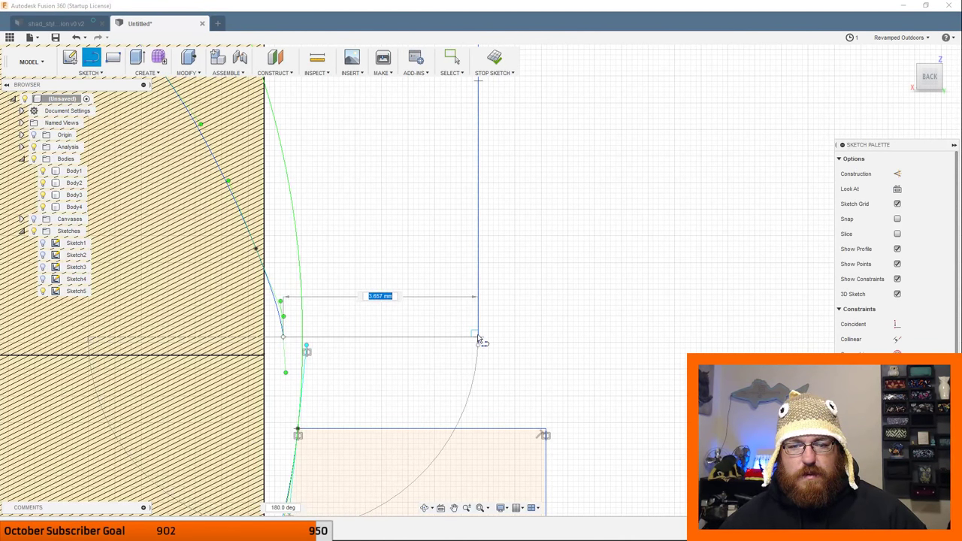
{"action": "left_click", "coordinate": [479, 339]}
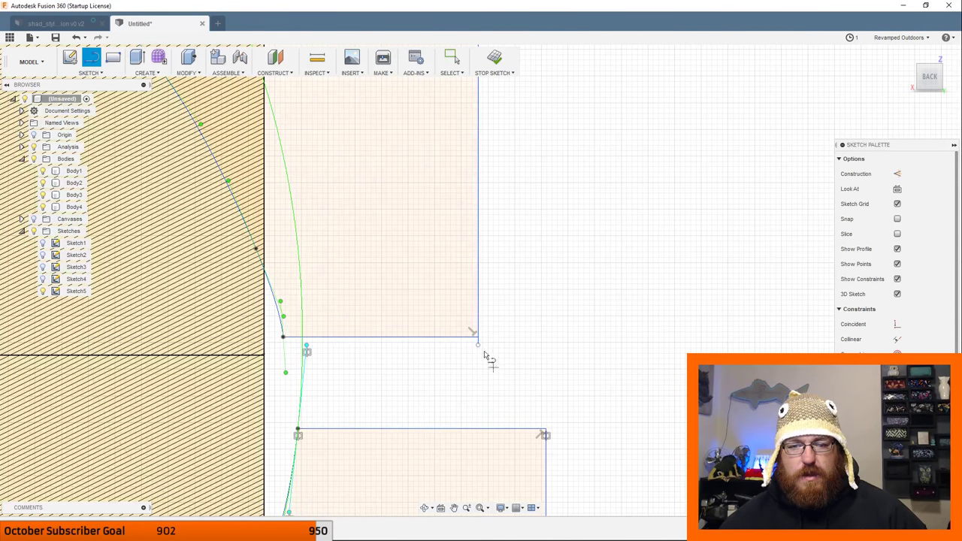
Replace the misplaced right vertical line with a new right edge that closes the shaded profile.
{"action": "left_click", "coordinate": [452, 62]}
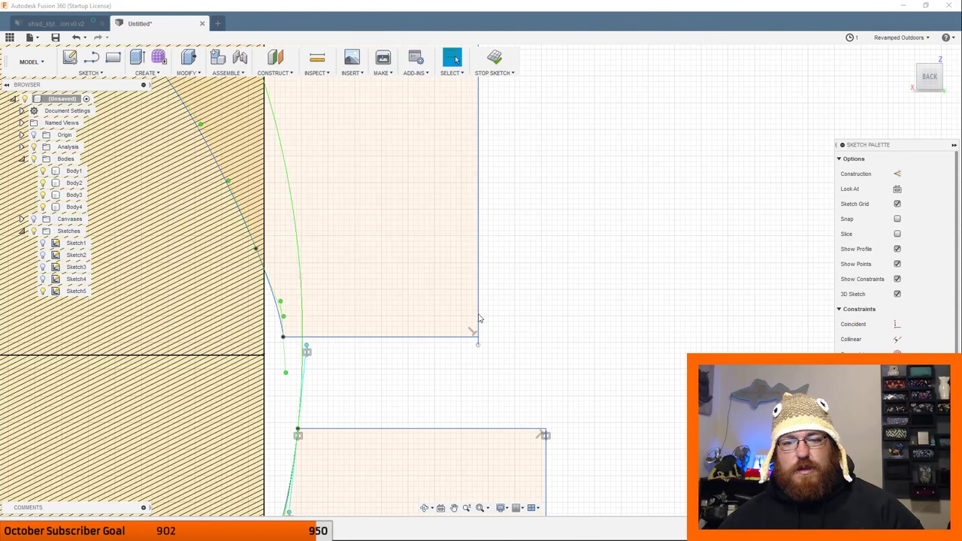
{"action": "left_click", "coordinate": [479, 325]}
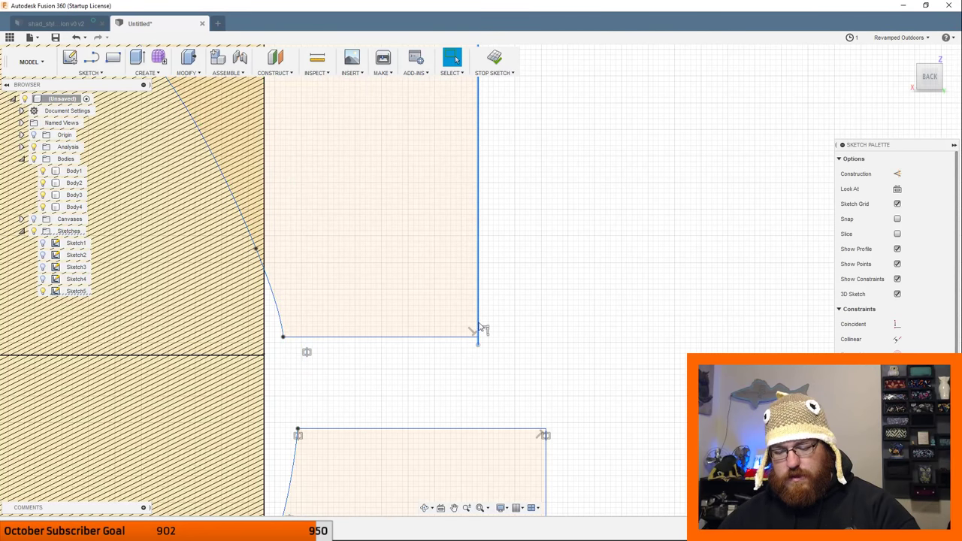
{"action": "key", "text": "Delete"}
{"action": "key", "text": "l"}
{"action": "mouse_move", "coordinate": [393, 281]}
{"action": "middle_mouse_down"}
{"action": "mouse_move", "coordinate": [443, 240]}
{"action": "mouse_move", "coordinate": [422, 211]}
{"action": "middle_mouse_up"}
{"action": "left_click", "coordinate": [412, 144]}
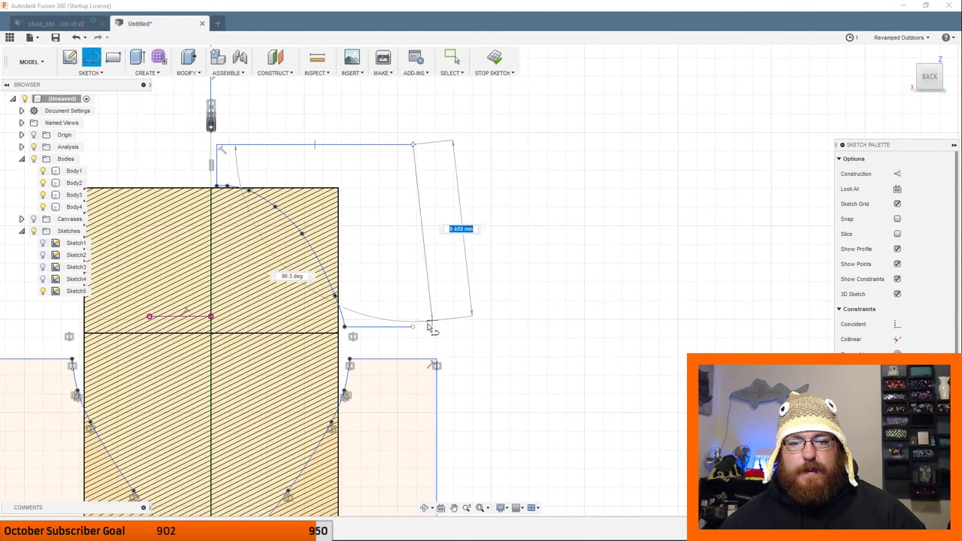
{"action": "left_click", "coordinate": [413, 326]}
{"action": "scroll", "coordinate": [471, 363], "scroll_direction": "down", "scroll_amount": 4}
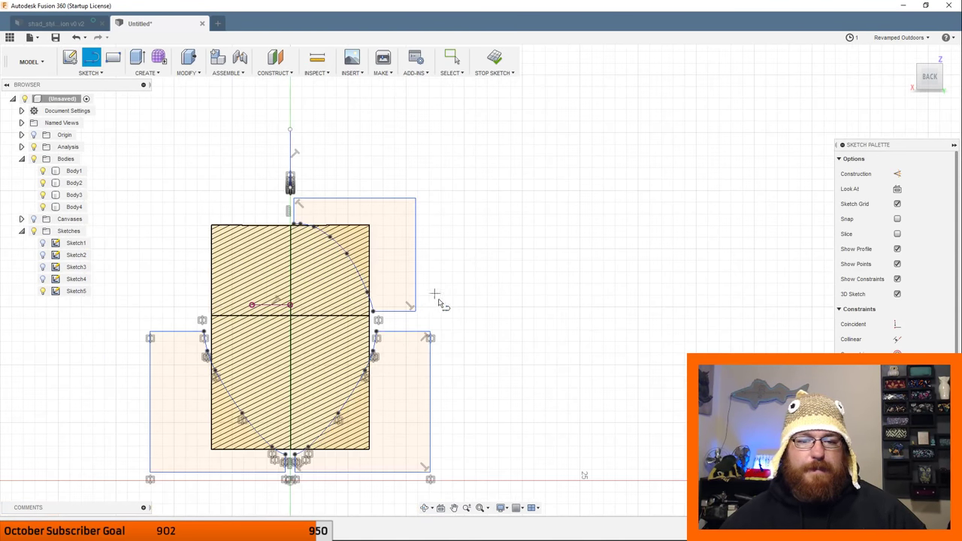
{"action": "left_click", "coordinate": [456, 57]}
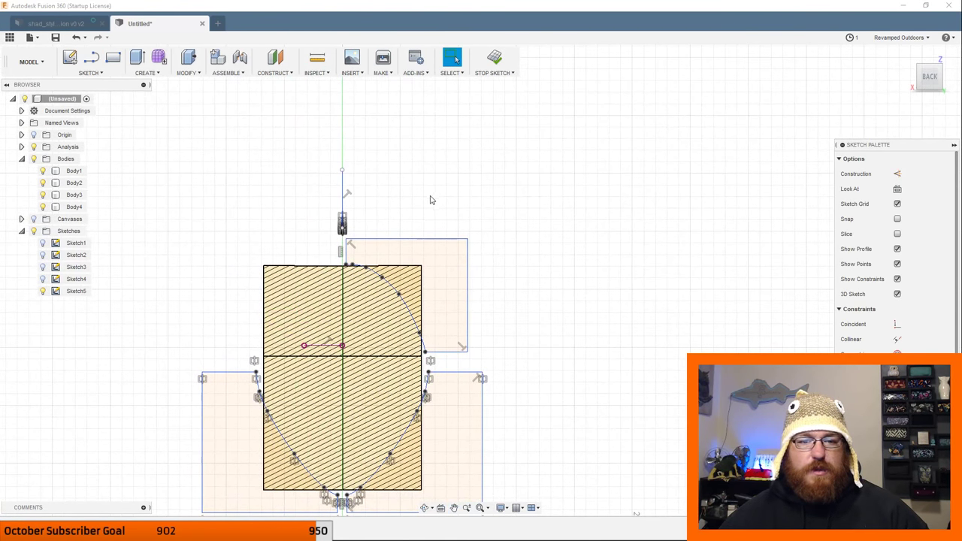
{"action": "scroll", "coordinate": [430, 200], "scroll_direction": "up", "scroll_amount": 3}
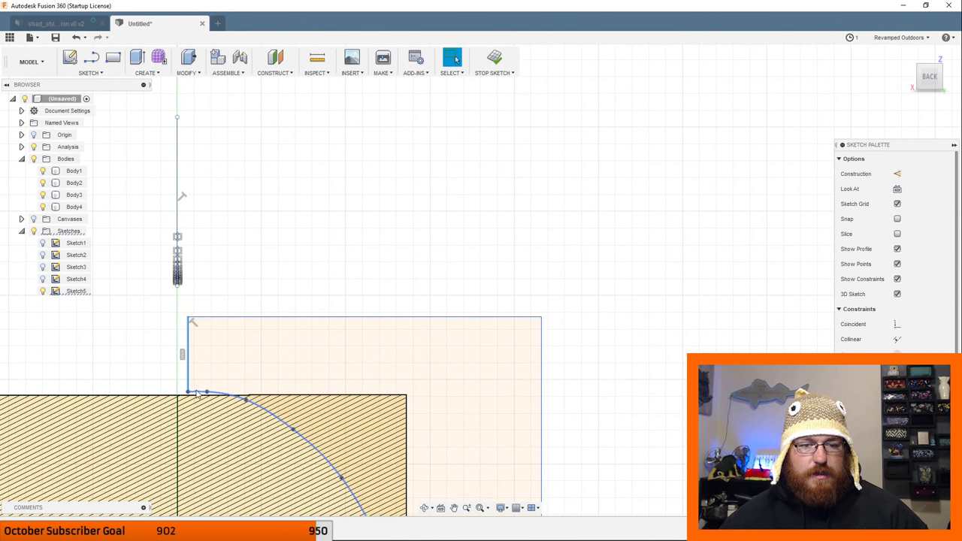
Mirror the corner spline, top line and both vertical lines across the vertical centre axis.
{"action": "left_click", "coordinate": [200, 393]}
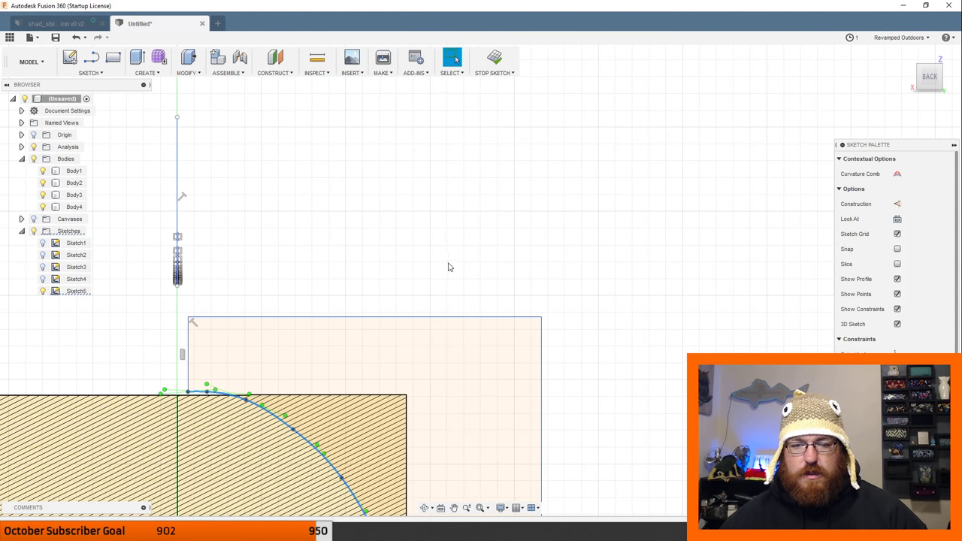
{"action": "middle_click_drag", "start_coordinate": [447, 266], "coordinate": [526, 146]}
{"action": "left_click", "coordinate": [464, 218]}
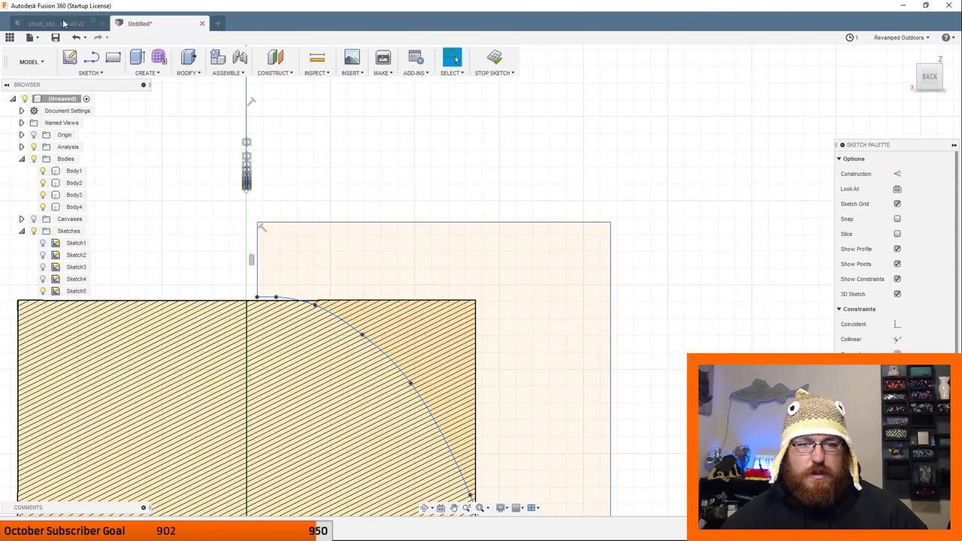
{"action": "left_click", "coordinate": [90, 72]}
{"action": "left_click", "coordinate": [73, 301]}
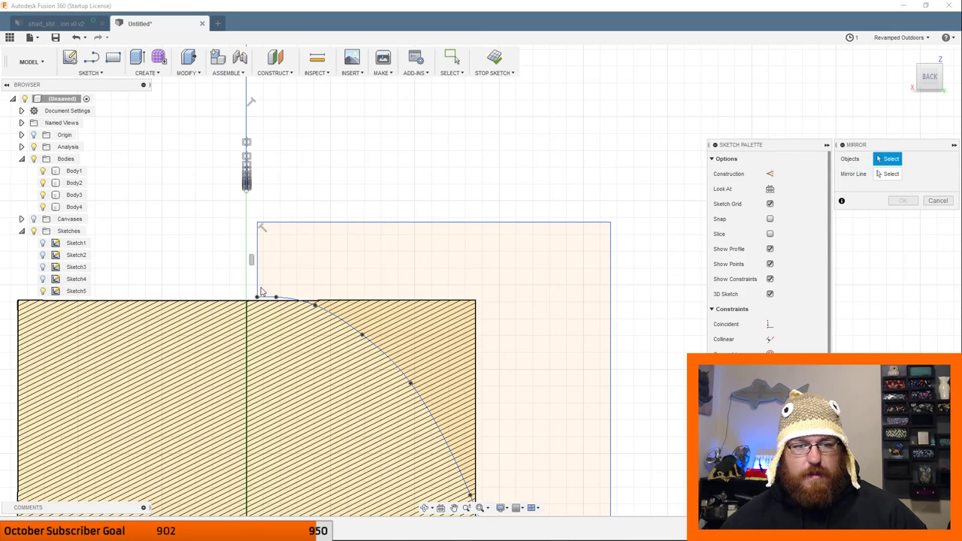
{"action": "left_click", "coordinate": [256, 295]}
{"action": "left_click", "coordinate": [267, 298]}
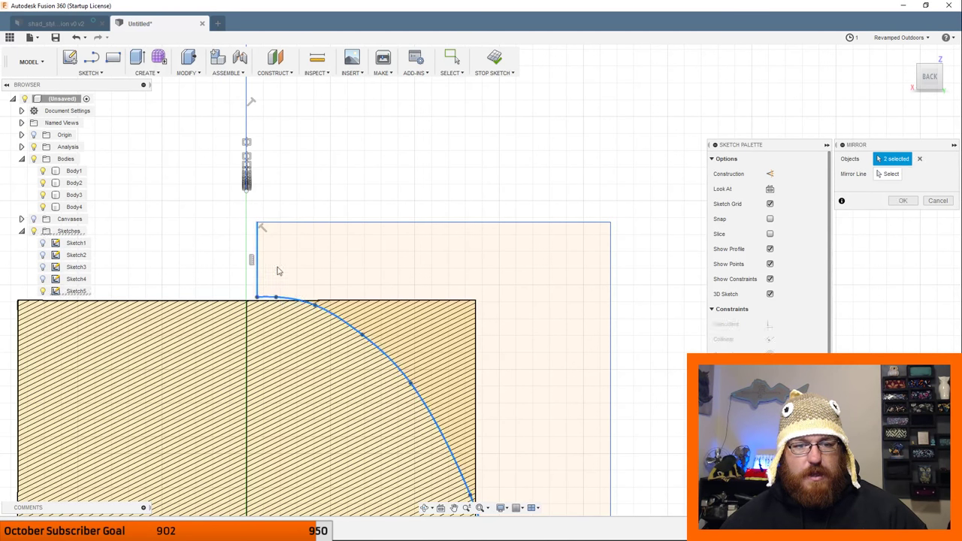
{"action": "left_click", "coordinate": [282, 223]}
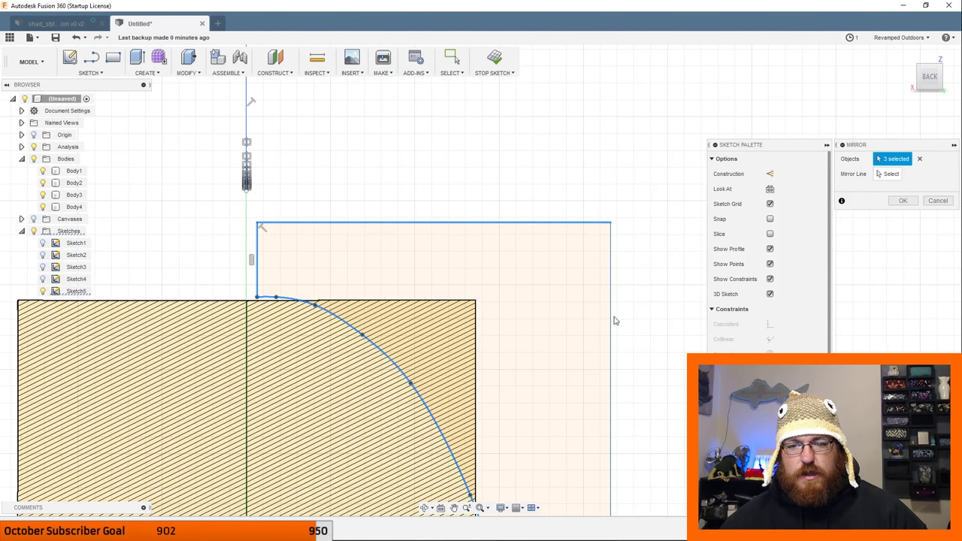
{"action": "left_click", "coordinate": [611, 322]}
{"action": "left_click", "coordinate": [889, 174]}
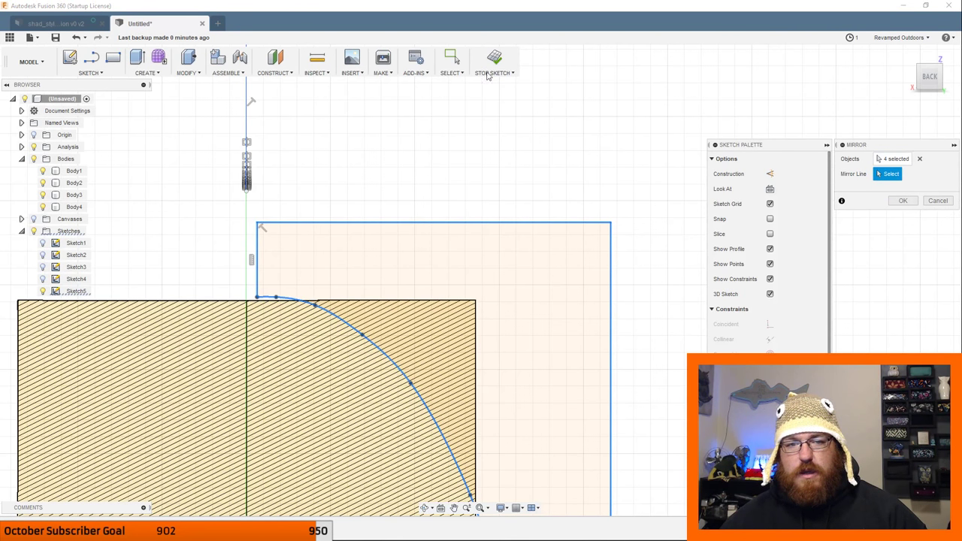
{"action": "left_click", "coordinate": [247, 124]}
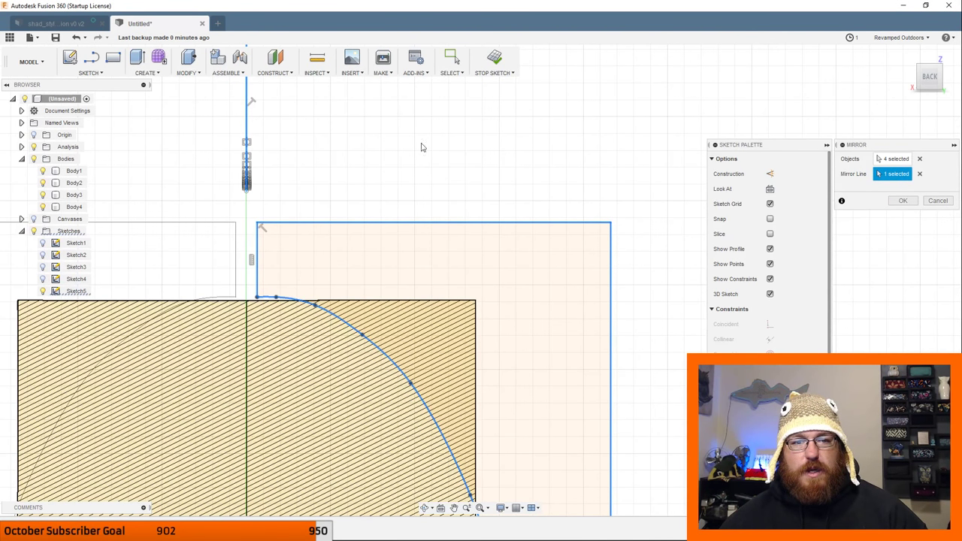
{"action": "left_click", "coordinate": [904, 201]}
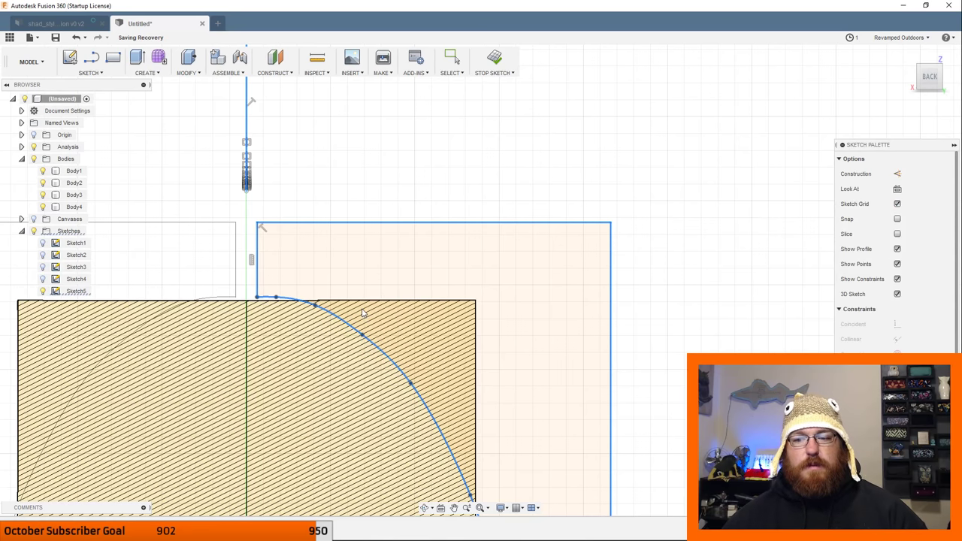
Finish Sketch6, make the Bodies folder visible, and orbit to view the lure lengthwise.
{"action": "scroll", "coordinate": [690, 318], "scroll_direction": "down", "scroll_amount": 5}
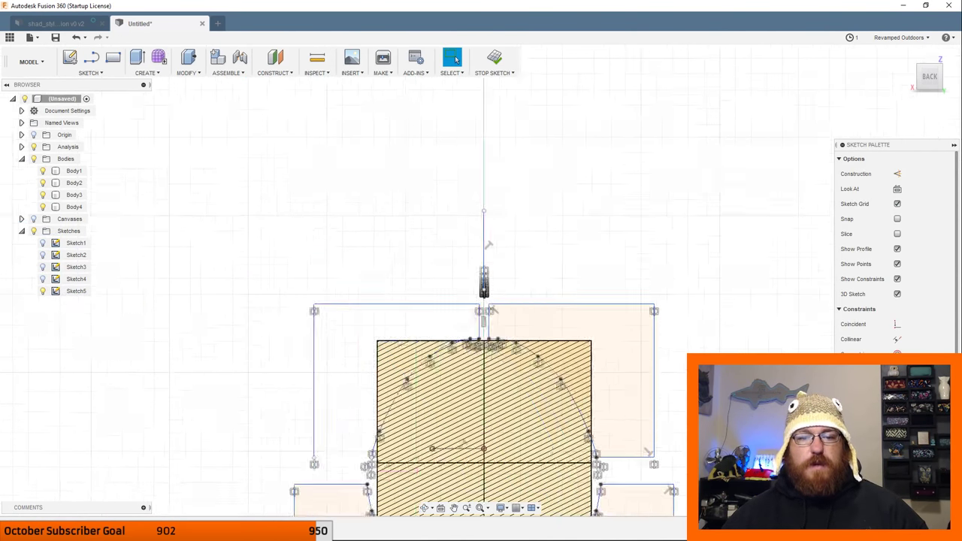
{"action": "mouse_move", "coordinate": [662, 315]}
{"action": "middle_mouse_down"}
{"action": "mouse_move", "coordinate": [558, 142]}
{"action": "mouse_move", "coordinate": [606, 236]}
{"action": "mouse_move", "coordinate": [657, 297]}
{"action": "mouse_move", "coordinate": [654, 286]}
{"action": "middle_mouse_up"}
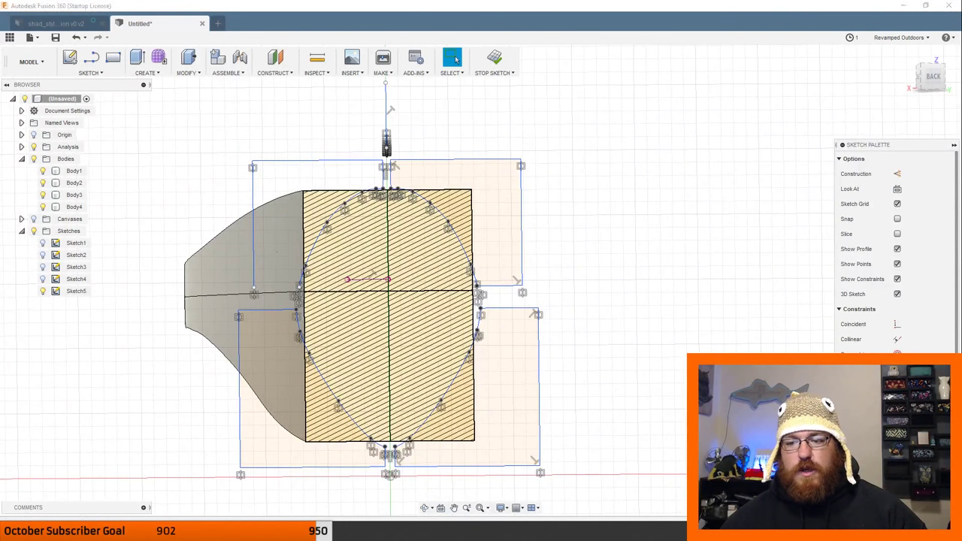
{"action": "key", "text": "Return"}
{"action": "scroll", "coordinate": [632, 372], "scroll_direction": "down", "scroll_amount": 2}
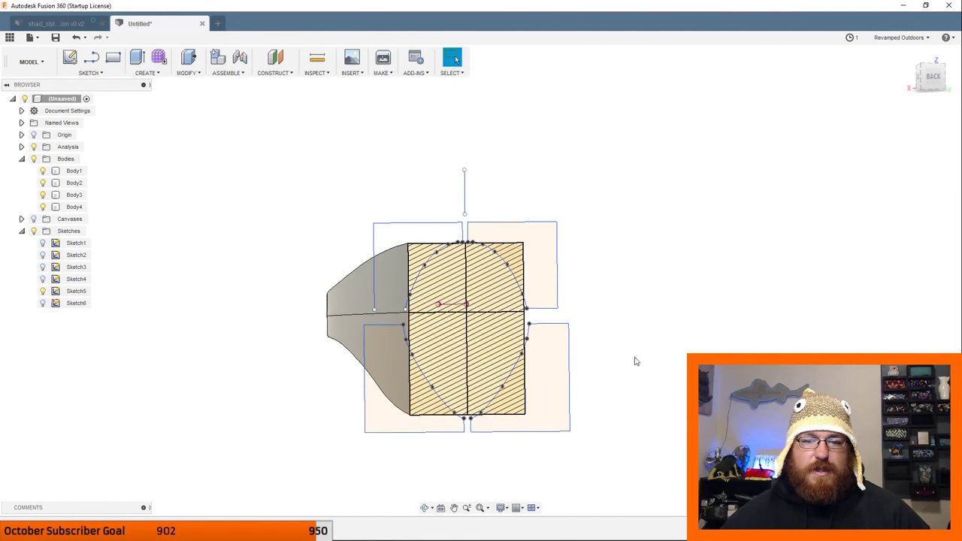
{"action": "left_click", "coordinate": [34, 158]}
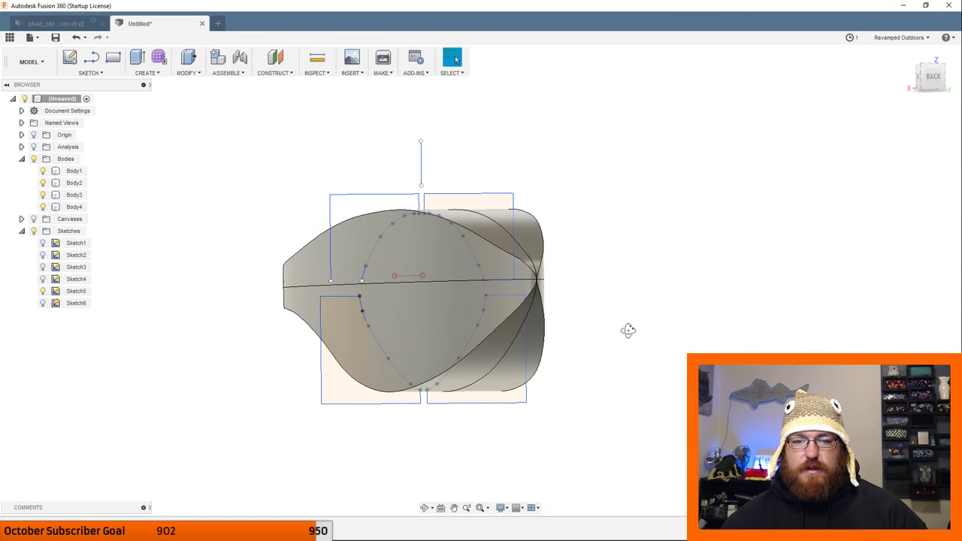
{"action": "middle_click_drag", "start_coordinate": [627, 329], "coordinate": [650, 357], "text": "shift"}
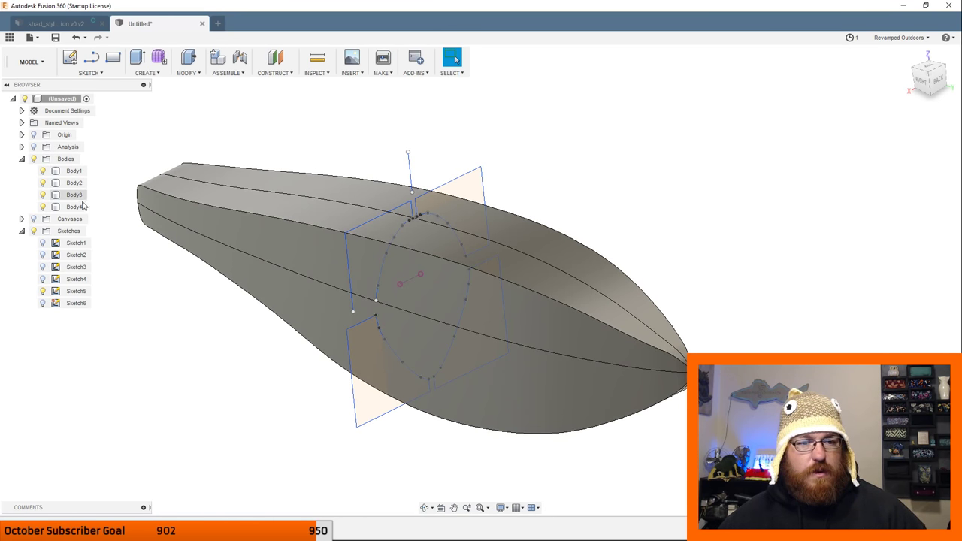
Check which piece each of Body1–Body4 is, then hide the lower hull Body4.
{"action": "left_click", "coordinate": [74, 172]}
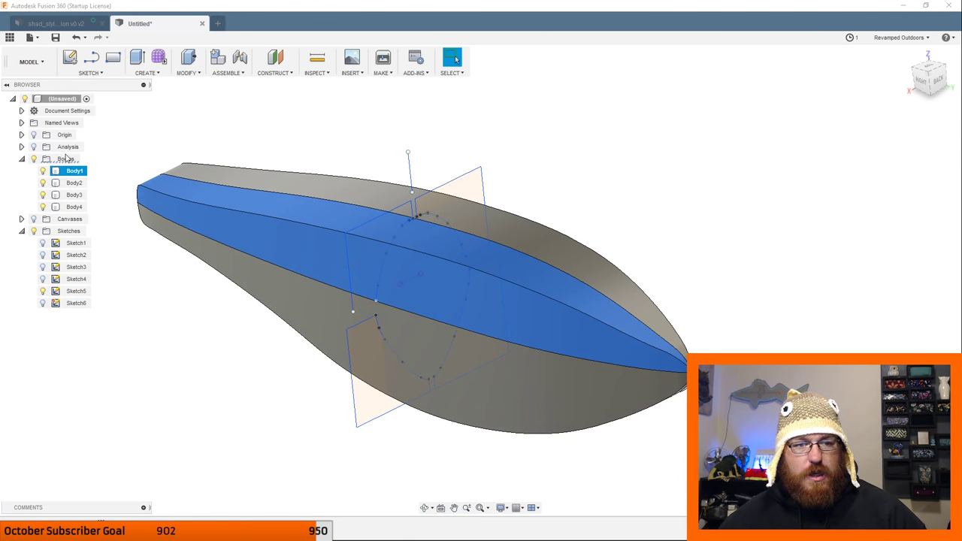
{"action": "left_click", "coordinate": [74, 184]}
{"action": "left_click", "coordinate": [74, 172]}
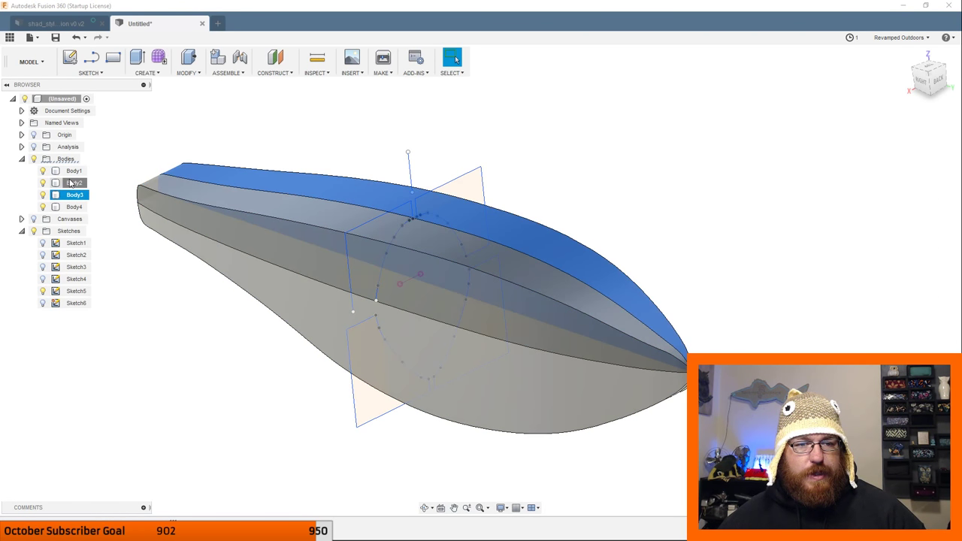
{"action": "left_click", "coordinate": [74, 195]}
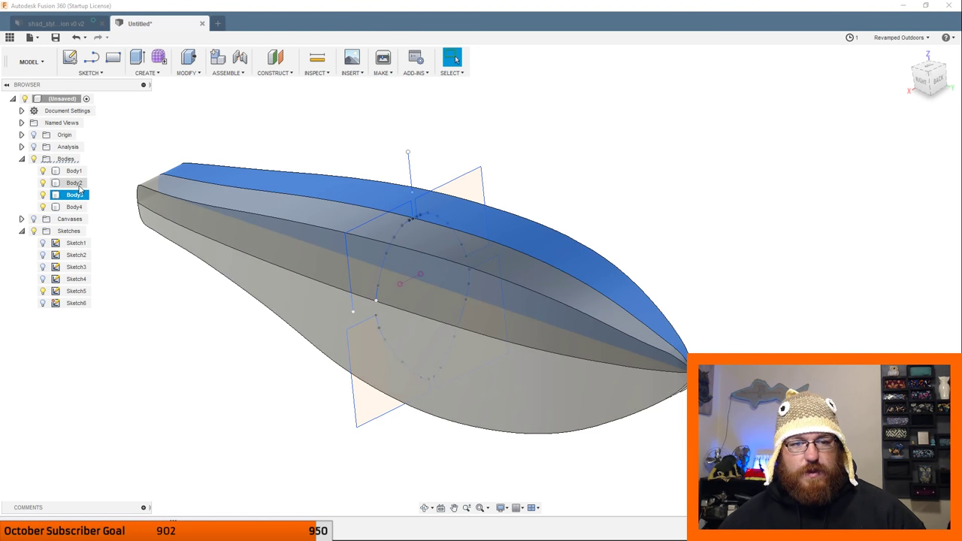
{"action": "left_click", "coordinate": [74, 184]}
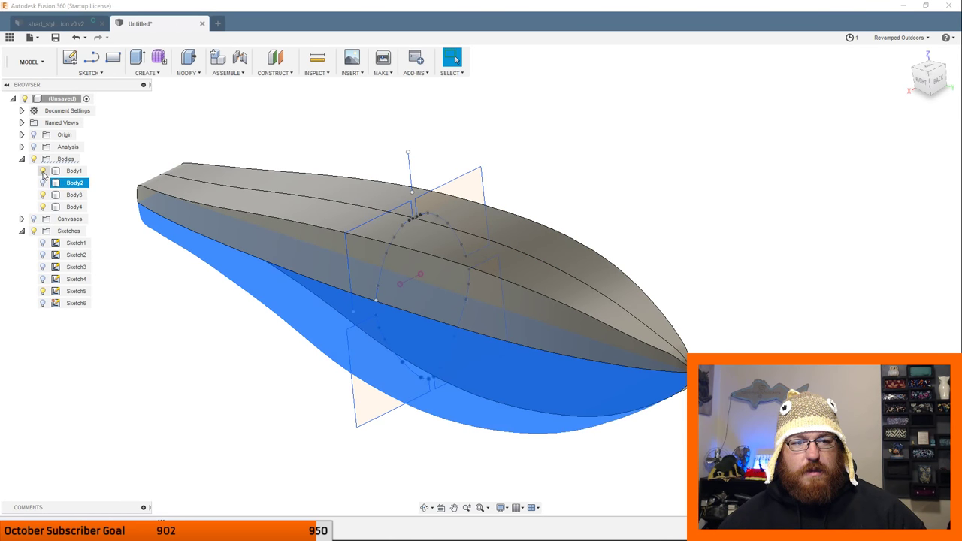
{"action": "left_click", "coordinate": [54, 172], "text": "ctrl"}
{"action": "left_click", "coordinate": [65, 173]}
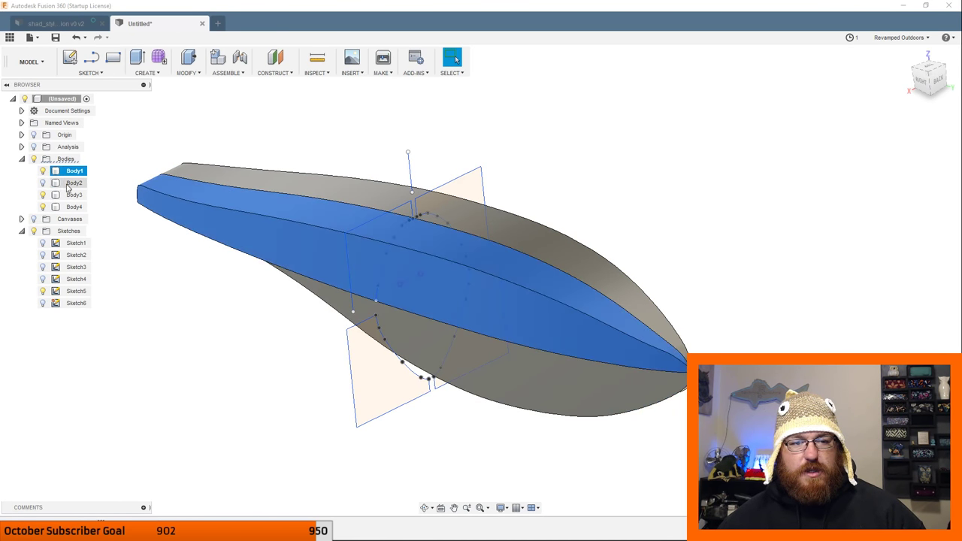
{"action": "left_click", "coordinate": [73, 206]}
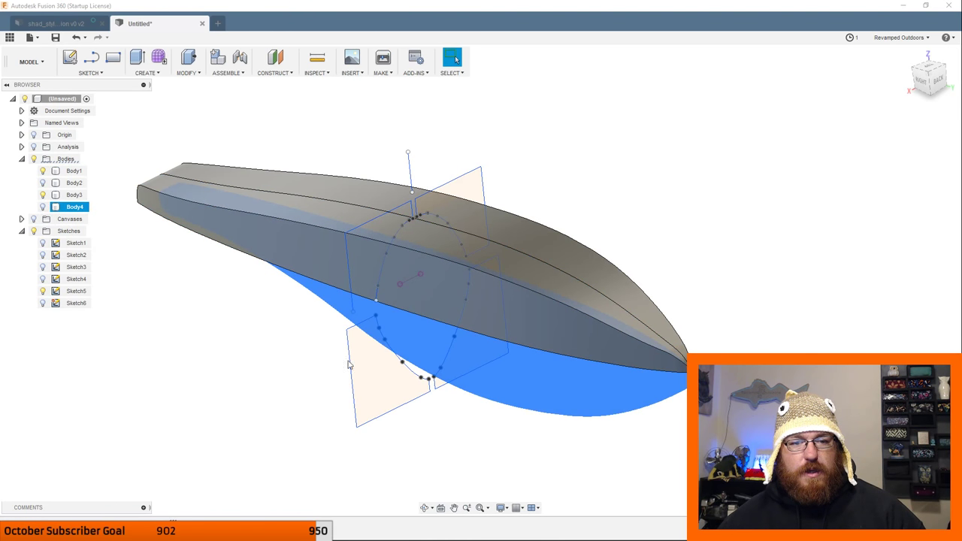
{"action": "key", "text": "v"}
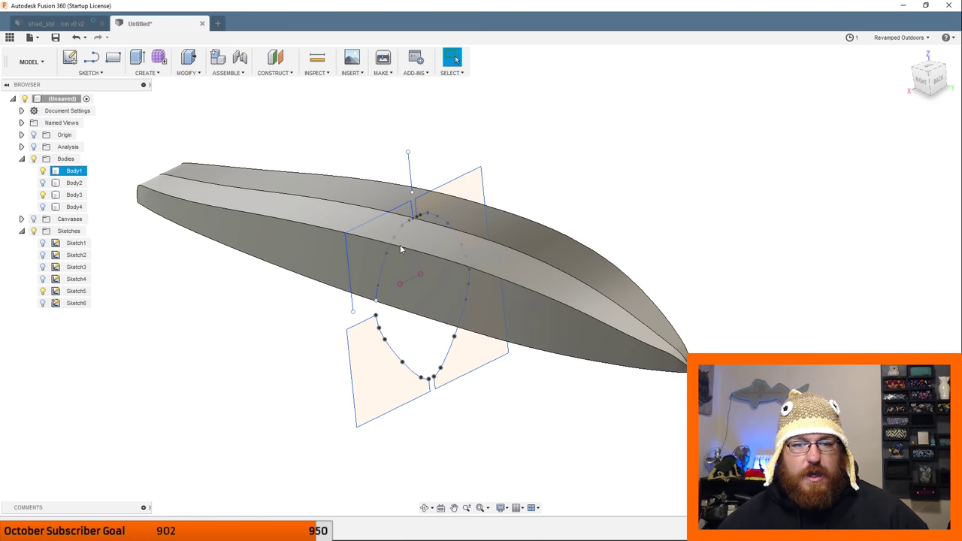
{"action": "middle_click_drag", "start_coordinate": [400, 297], "coordinate": [331, 298], "text": "shift"}
{"action": "left_click", "coordinate": [372, 474]}
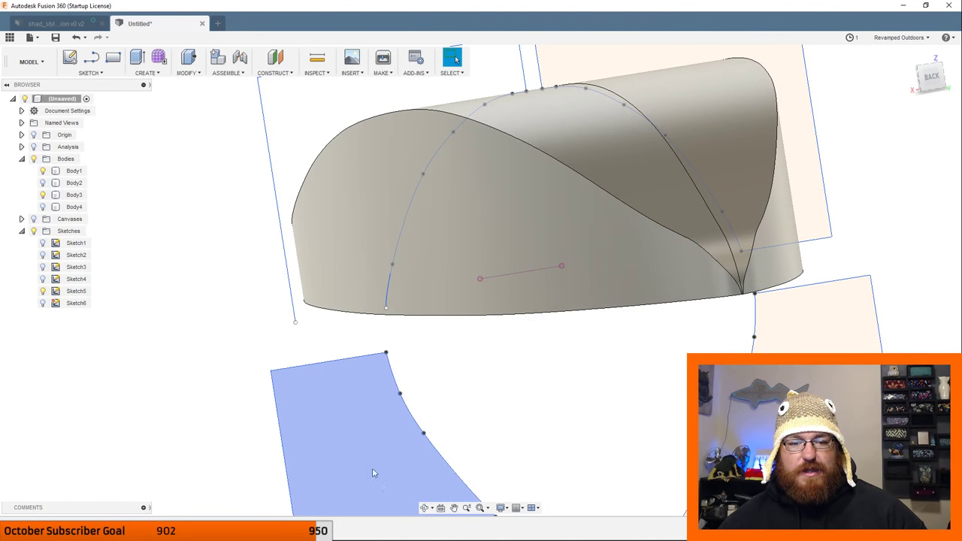
{"action": "right_click", "coordinate": [360, 447]}
{"action": "left_click", "coordinate": [346, 364]}
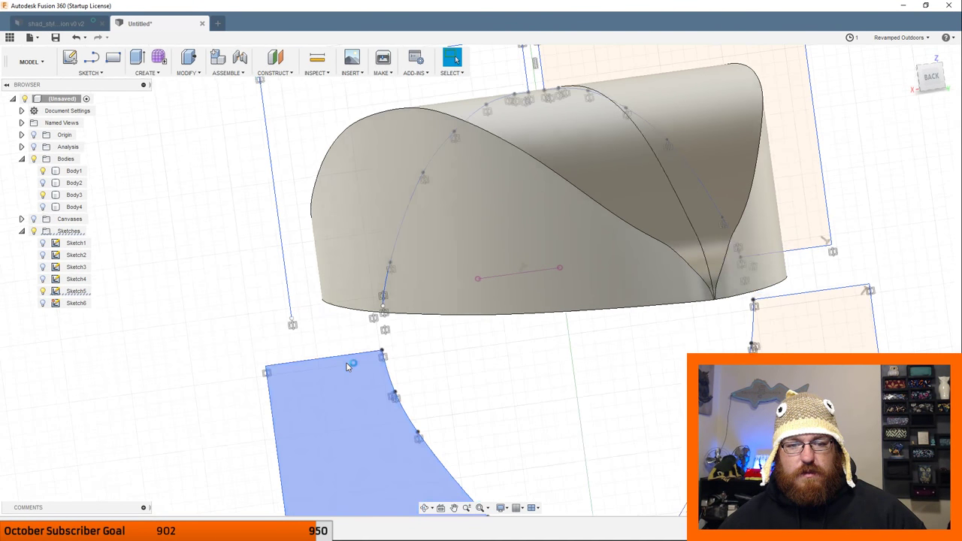
{"action": "left_click", "coordinate": [93, 60]}
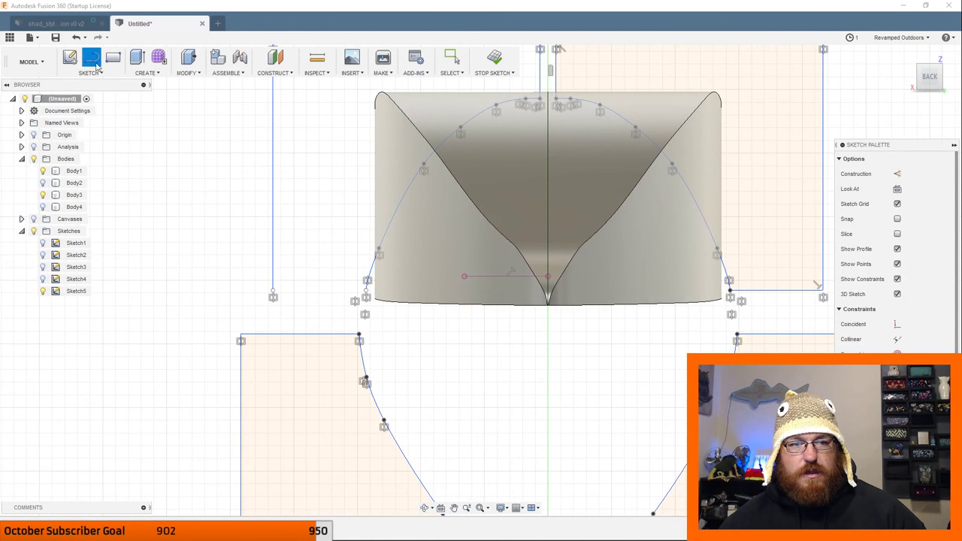
{"action": "left_click", "coordinate": [273, 291]}
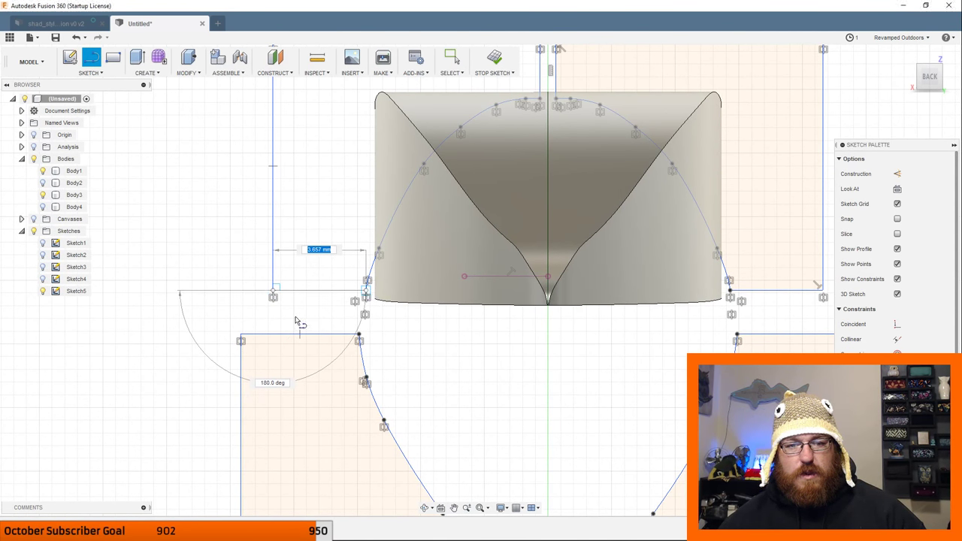
{"action": "key", "text": "Escape"}
{"action": "scroll", "coordinate": [297, 323], "scroll_direction": "down", "scroll_amount": 5}
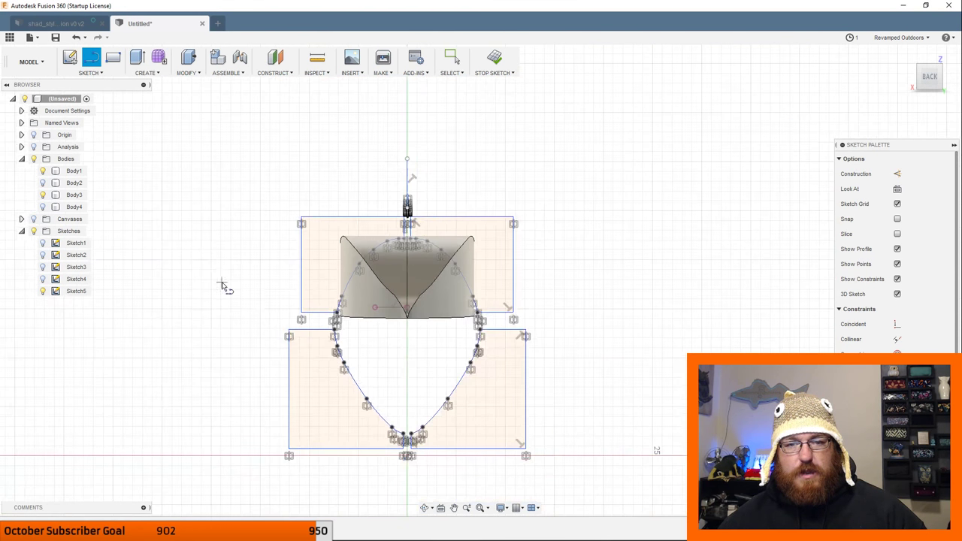
{"action": "left_click", "coordinate": [495, 57]}
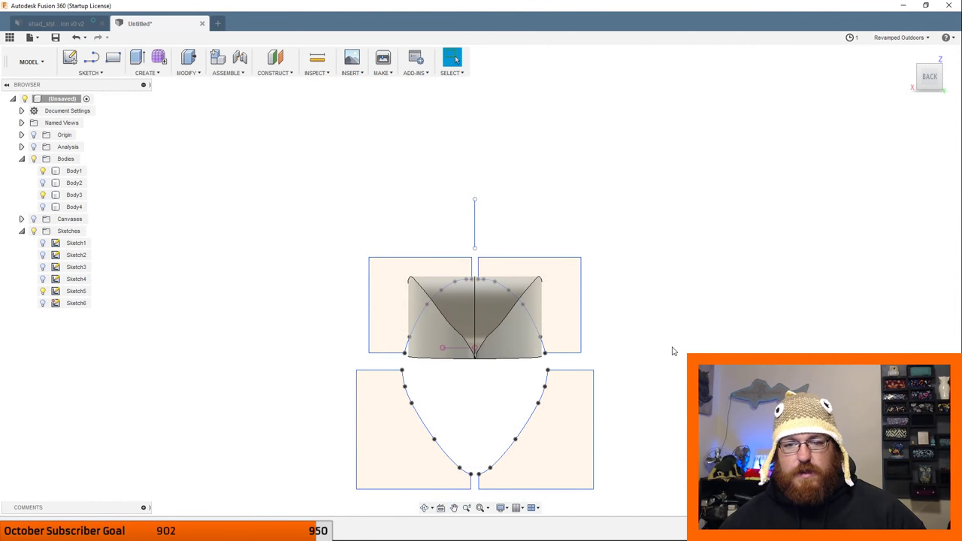
Sweep the sketch profile along the body's top edge, keeping the profile parallel to the path.
{"action": "scroll", "coordinate": [662, 342], "scroll_direction": "down", "scroll_amount": 3}
{"action": "mouse_move", "coordinate": [653, 337]}
{"action": "middle_mouse_down", "text": "shift"}
{"action": "mouse_move", "coordinate": [536, 278]}
{"action": "mouse_move", "coordinate": [548, 279]}
{"action": "middle_mouse_up", "text": "shift"}
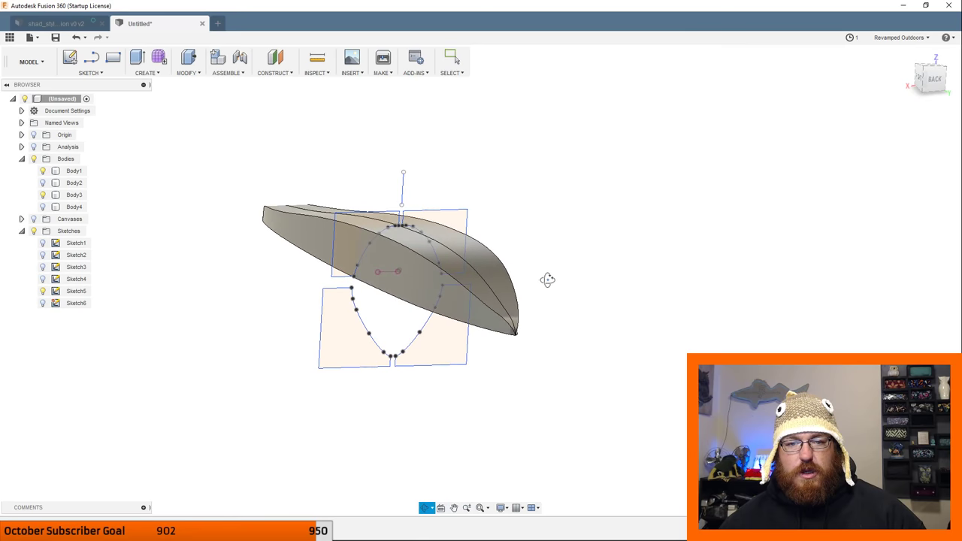
{"action": "left_click", "coordinate": [351, 238]}
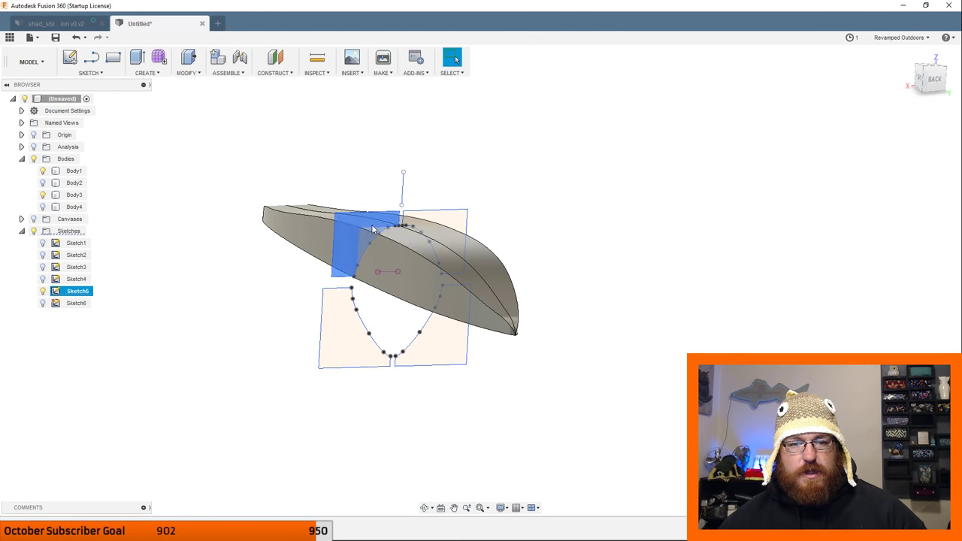
{"action": "left_click", "coordinate": [156, 73]}
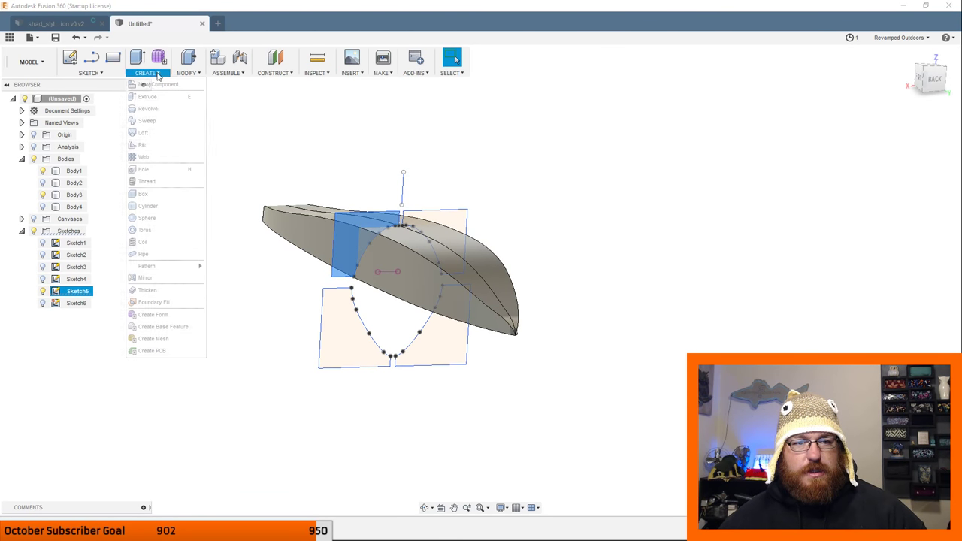
{"action": "left_click", "coordinate": [147, 121]}
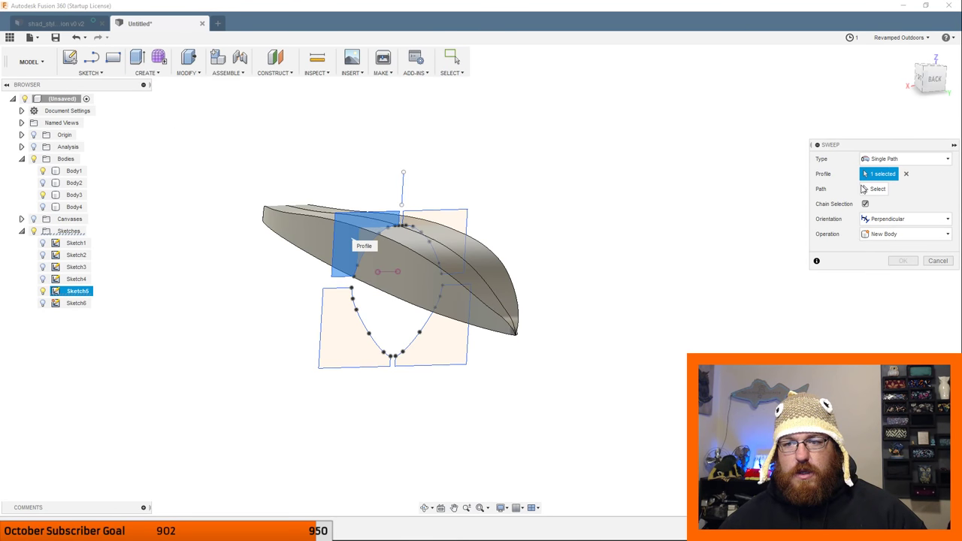
{"action": "left_click", "coordinate": [864, 190]}
{"action": "left_click", "coordinate": [457, 284]}
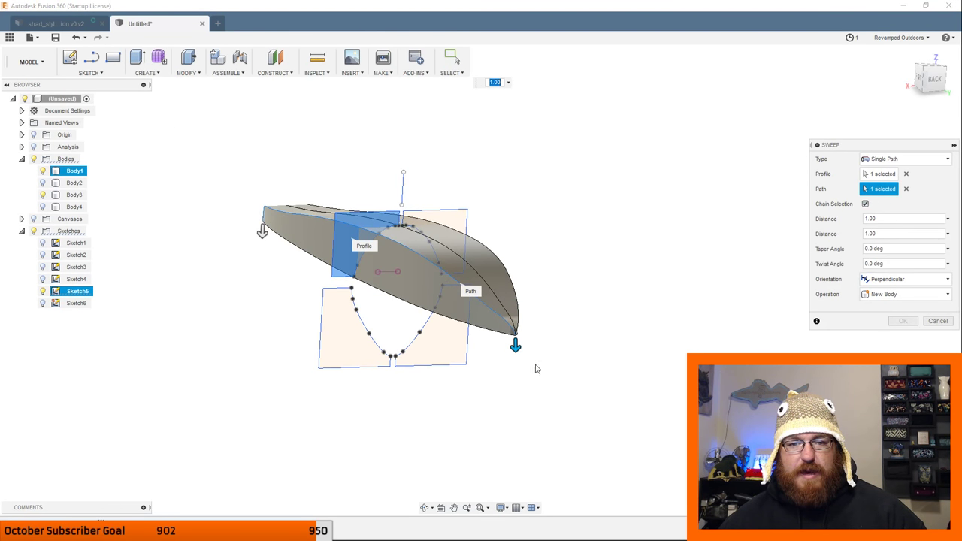
{"action": "left_click", "coordinate": [902, 279]}
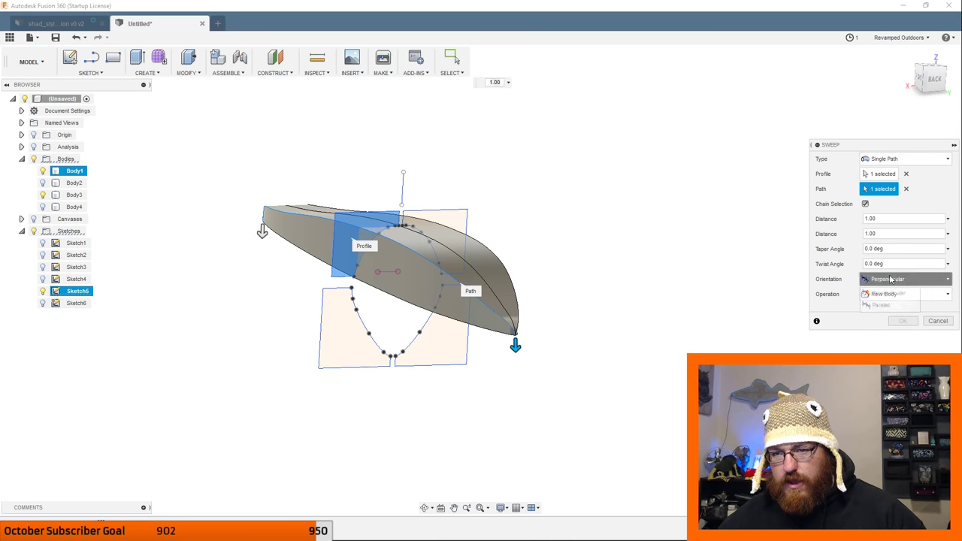
{"action": "left_click", "coordinate": [895, 305]}
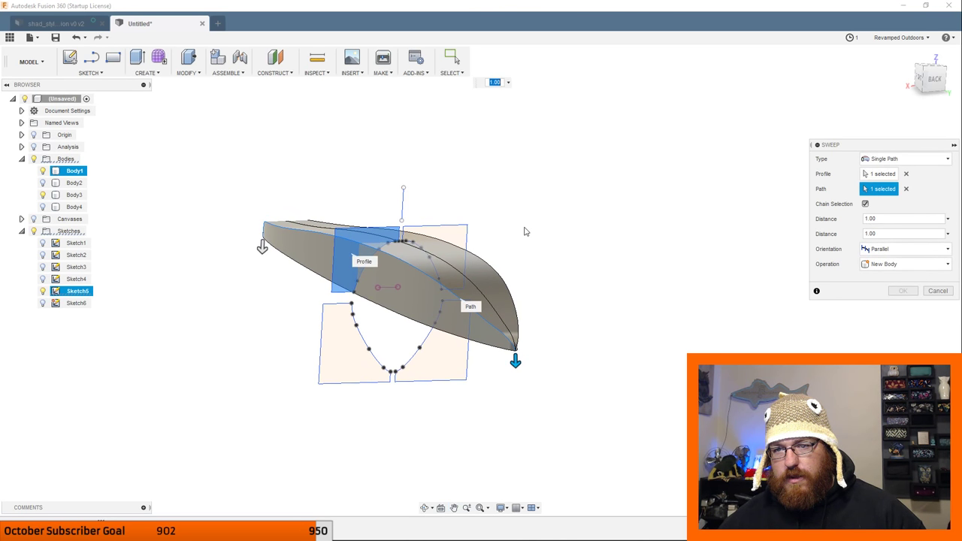
Set the second sweep distance to 0.99 and apply the sweep cut, creating Body5.
{"action": "middle_click_drag", "start_coordinate": [524, 230], "coordinate": [576, 227], "text": "shift"}
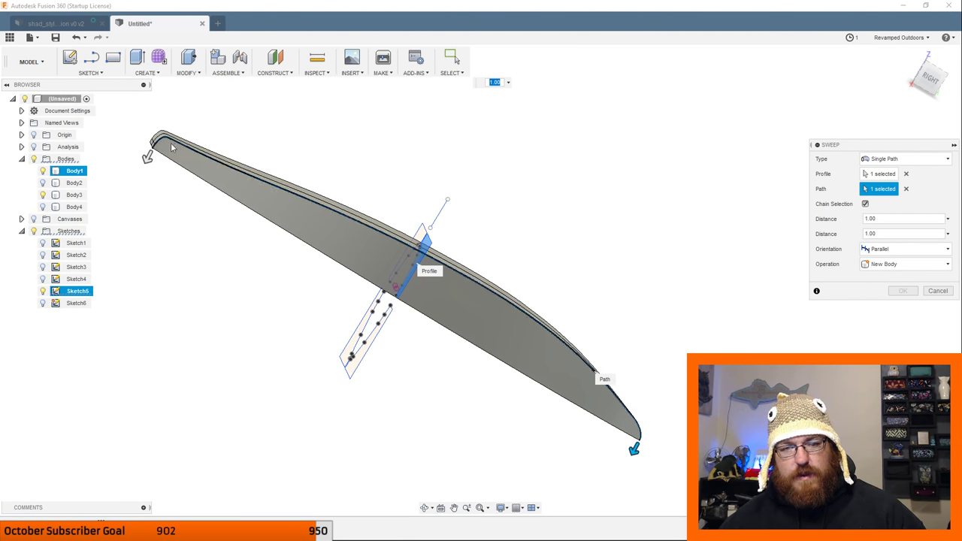
{"action": "mouse_move", "coordinate": [617, 290]}
{"action": "middle_mouse_down", "text": "shift"}
{"action": "mouse_move", "coordinate": [582, 276]}
{"action": "mouse_move", "coordinate": [593, 268]}
{"action": "mouse_move", "coordinate": [576, 286]}
{"action": "mouse_move", "coordinate": [550, 290]}
{"action": "mouse_move", "coordinate": [531, 278]}
{"action": "mouse_move", "coordinate": [563, 286]}
{"action": "mouse_move", "coordinate": [609, 269]}
{"action": "mouse_move", "coordinate": [692, 306]}
{"action": "mouse_move", "coordinate": [644, 281]}
{"action": "mouse_move", "coordinate": [632, 288]}
{"action": "middle_mouse_up", "text": "shift"}
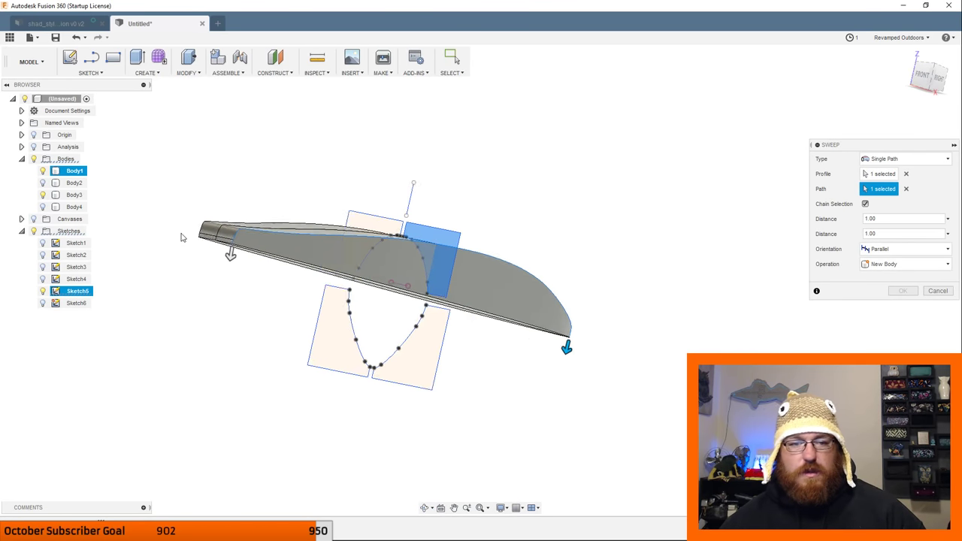
{"action": "scroll", "coordinate": [285, 184], "scroll_direction": "up", "scroll_amount": 5}
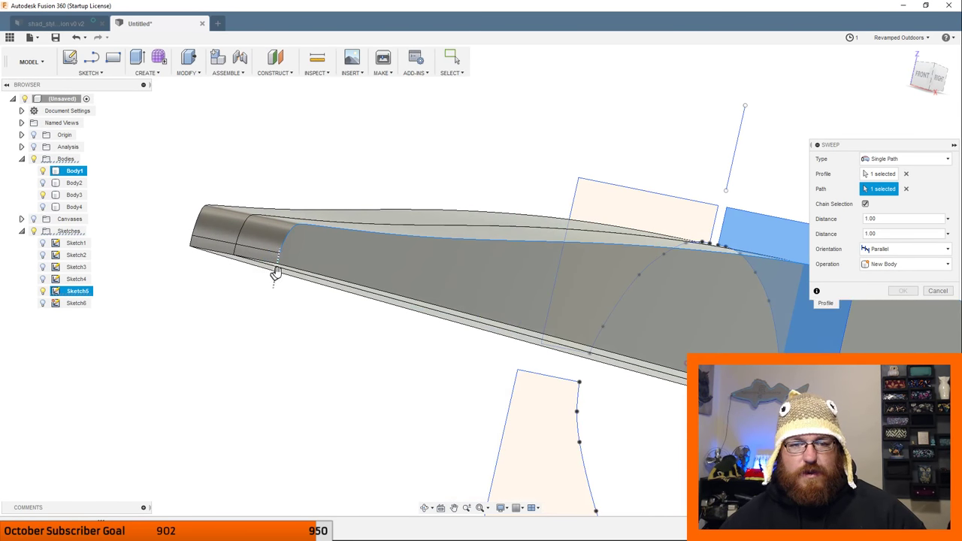
{"action": "mouse_move", "coordinate": [276, 273]}
{"action": "left_mouse_down"}
{"action": "mouse_move", "coordinate": [280, 249]}
{"action": "mouse_move", "coordinate": [276, 269]}
{"action": "left_mouse_up"}
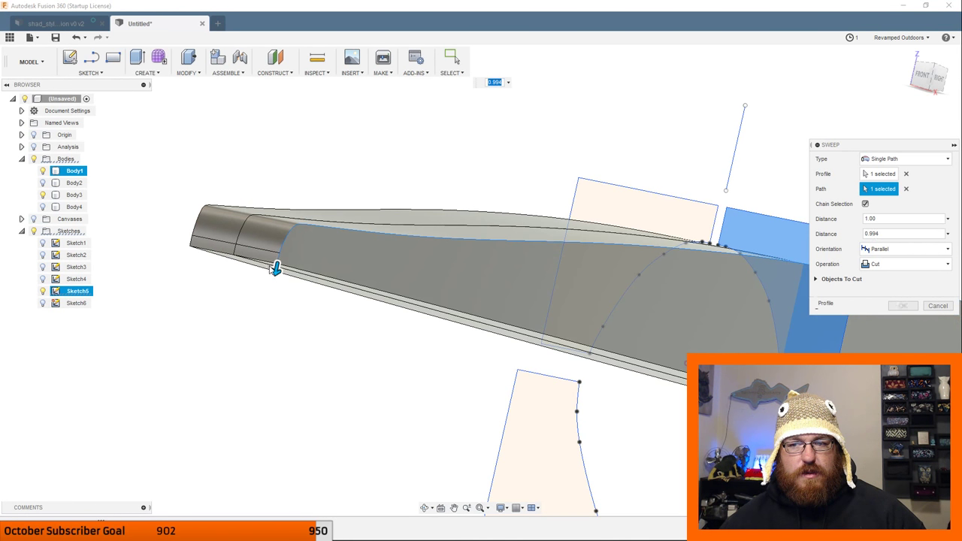
{"action": "left_click", "coordinate": [883, 235]}
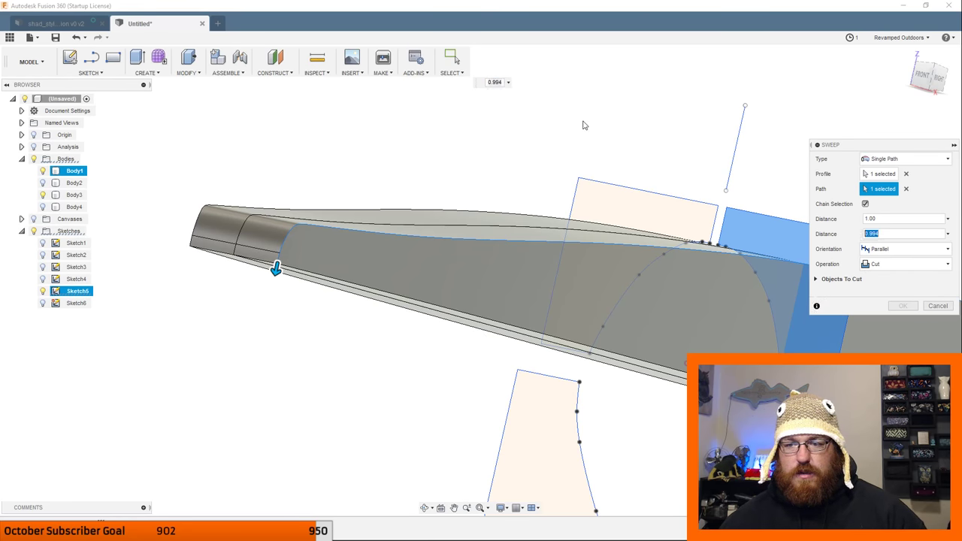
{"action": "type", "text": "."}
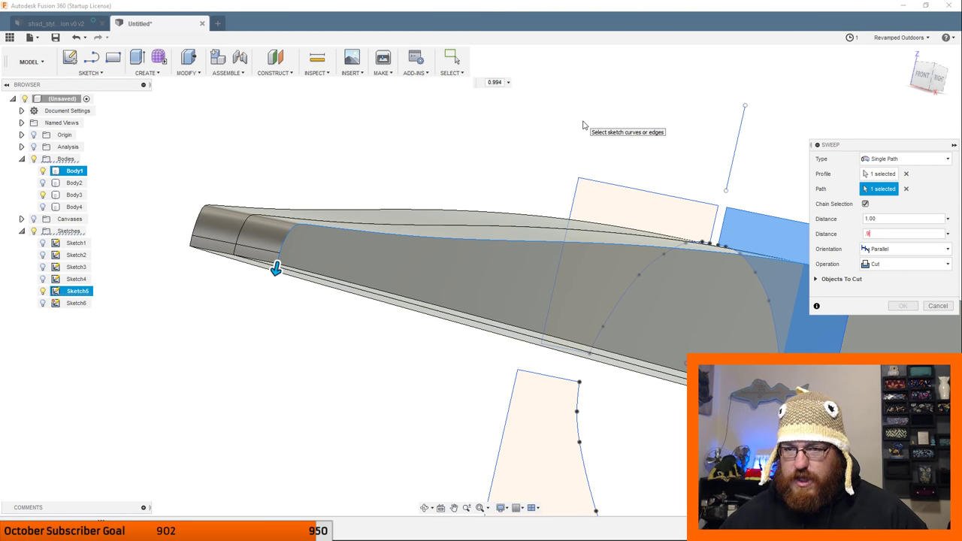
{"action": "type", "text": "99"}
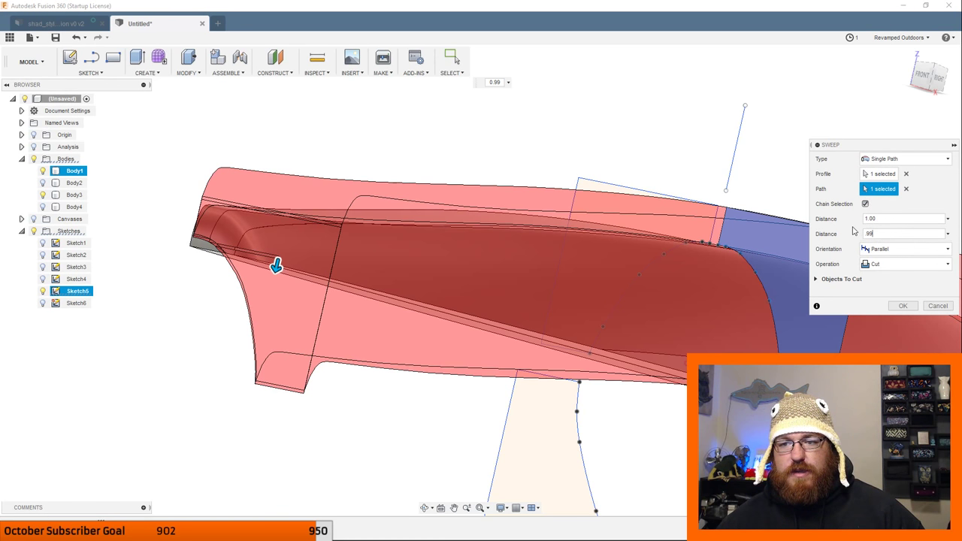
{"action": "middle_click_drag", "start_coordinate": [276, 265], "coordinate": [897, 343], "text": "shift"}
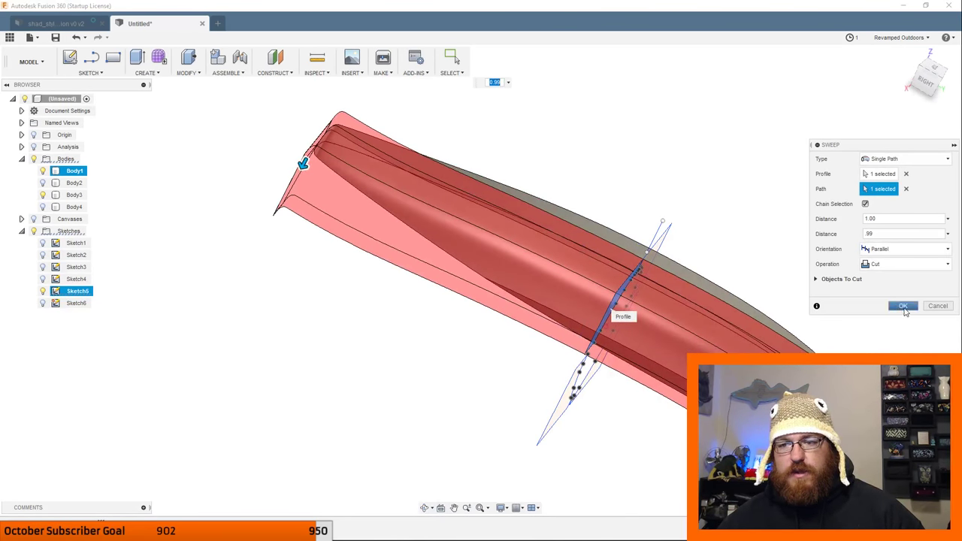
{"action": "left_click", "coordinate": [904, 306]}
Hide Body5's sliver and briefly show Body4 and Body2 to inspect their shapes.
{"action": "mouse_move", "coordinate": [645, 393]}
{"action": "middle_mouse_down", "text": "shift"}
{"action": "mouse_move", "coordinate": [673, 424]}
{"action": "mouse_move", "coordinate": [610, 365]}
{"action": "mouse_move", "coordinate": [604, 372]}
{"action": "mouse_move", "coordinate": [638, 391]}
{"action": "middle_mouse_up", "text": "shift"}
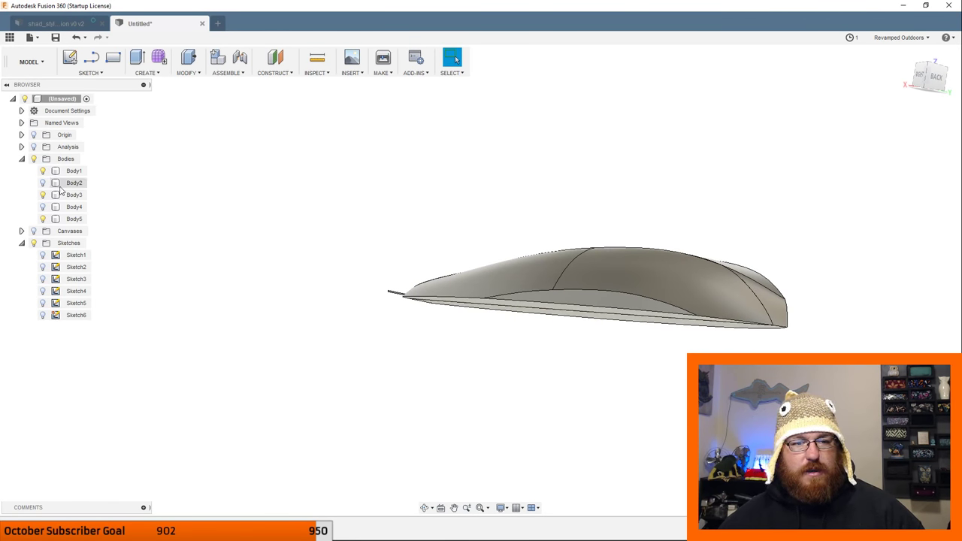
{"action": "left_click", "coordinate": [43, 219]}
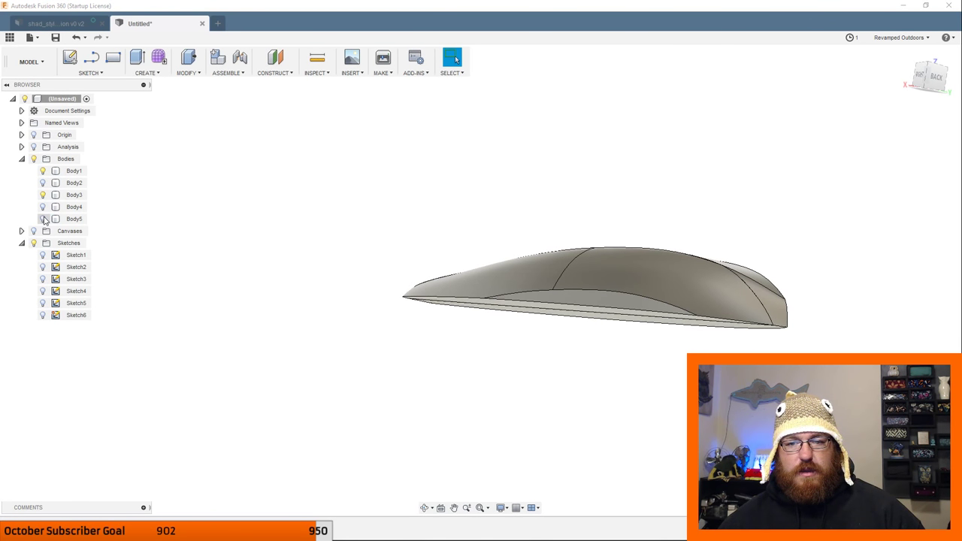
{"action": "left_click", "coordinate": [43, 207]}
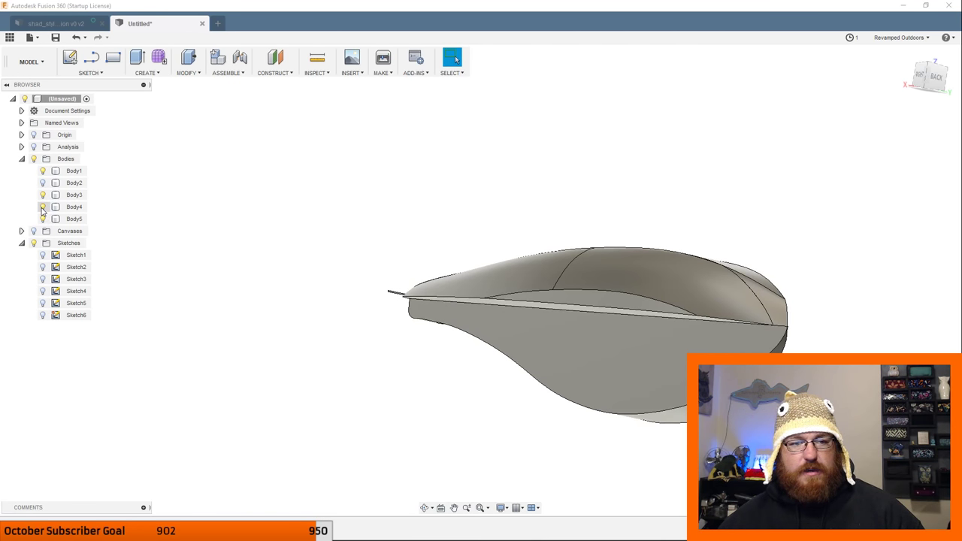
{"action": "left_click", "coordinate": [43, 207]}
{"action": "left_click", "coordinate": [43, 184]}
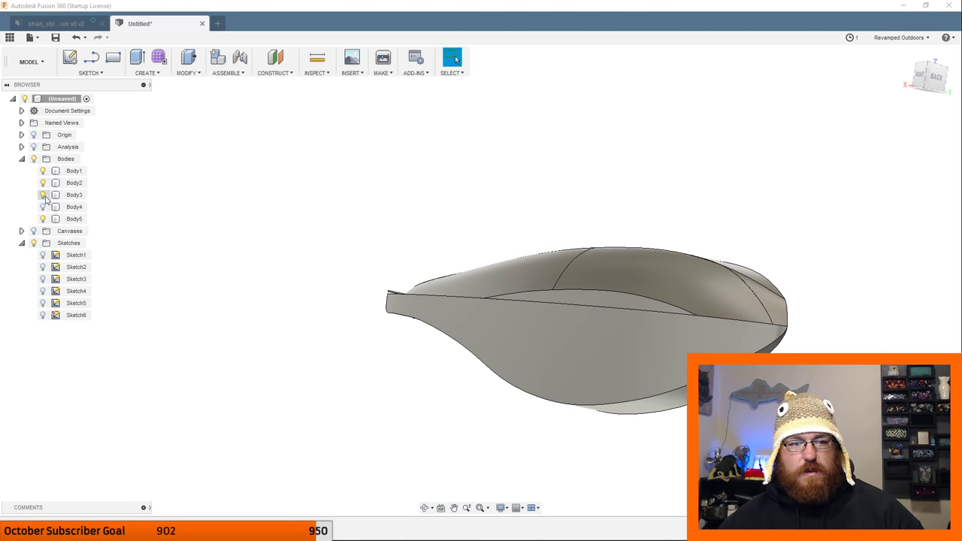
{"action": "left_click", "coordinate": [43, 183]}
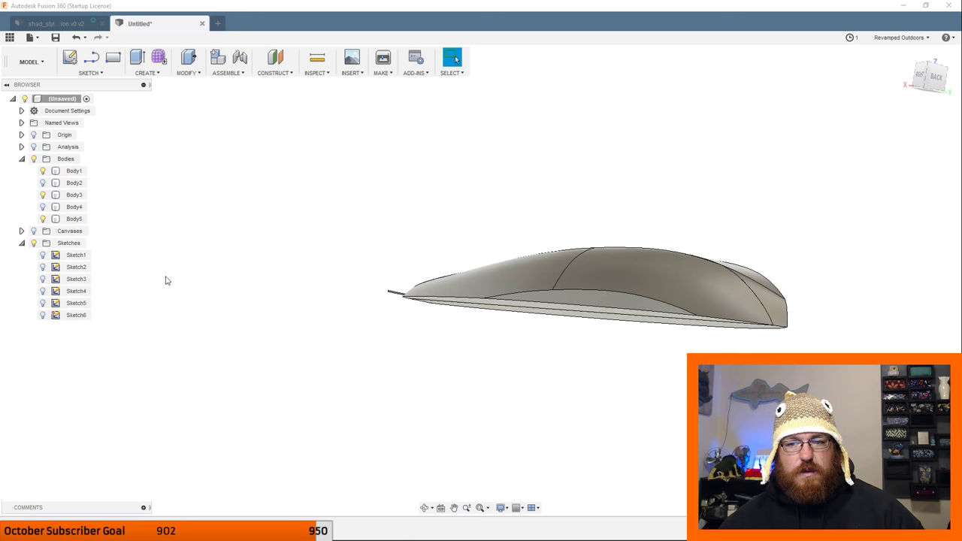
{"action": "middle_click_drag", "start_coordinate": [640, 515], "coordinate": [529, 422]}
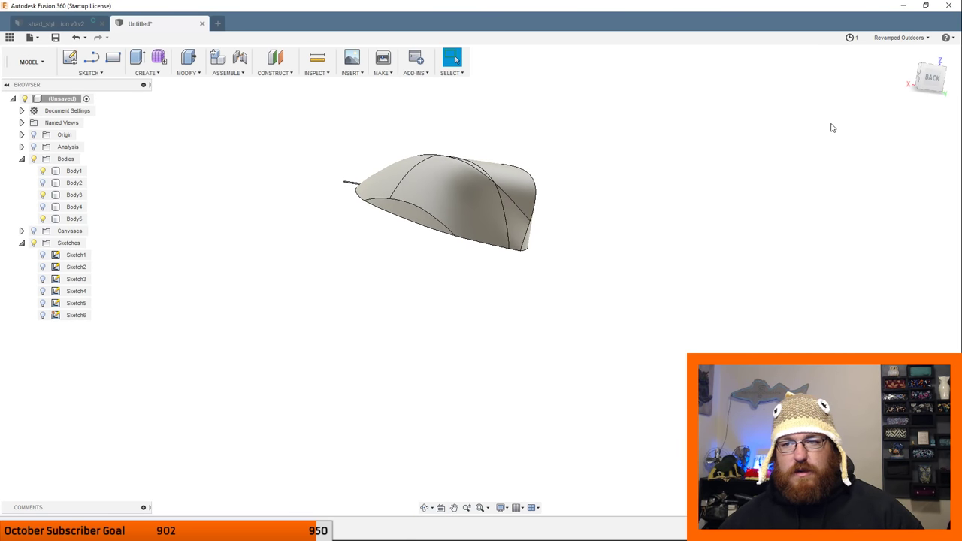
View the model from the back, toggle Body3 to compare the split, and show the profile sketch.
{"action": "left_click", "coordinate": [933, 86]}
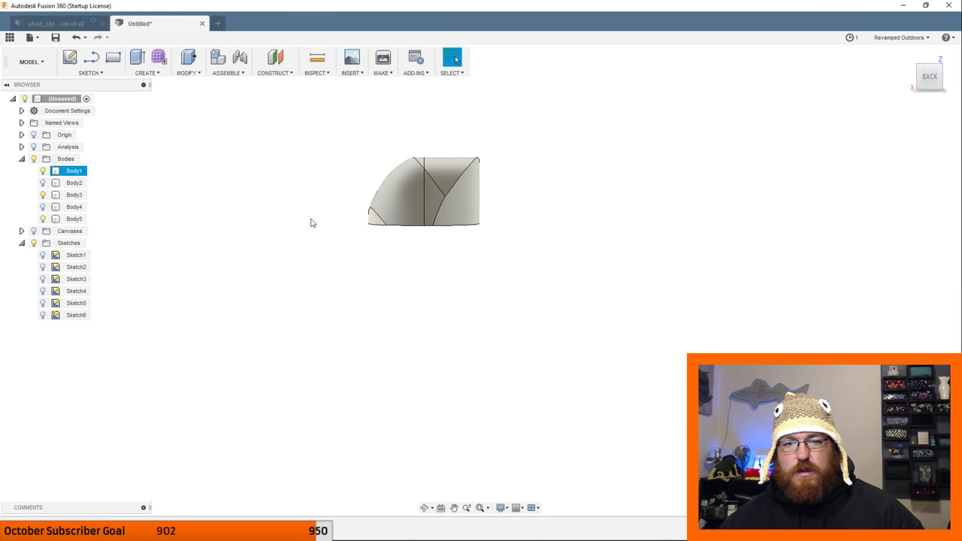
{"action": "left_click", "coordinate": [43, 195]}
{"action": "left_click", "coordinate": [43, 195]}
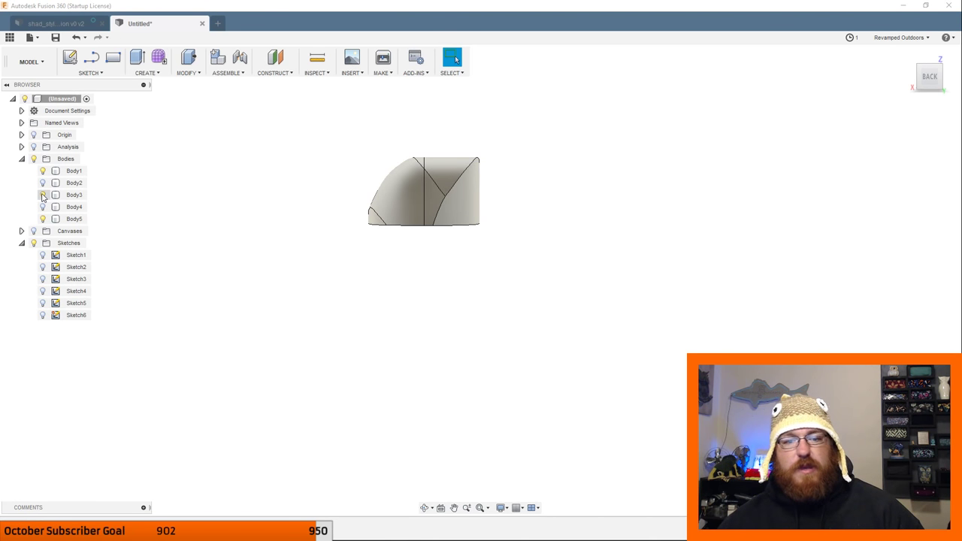
{"action": "left_click", "coordinate": [43, 195]}
{"action": "left_click", "coordinate": [43, 195]}
{"action": "left_click", "coordinate": [43, 194]}
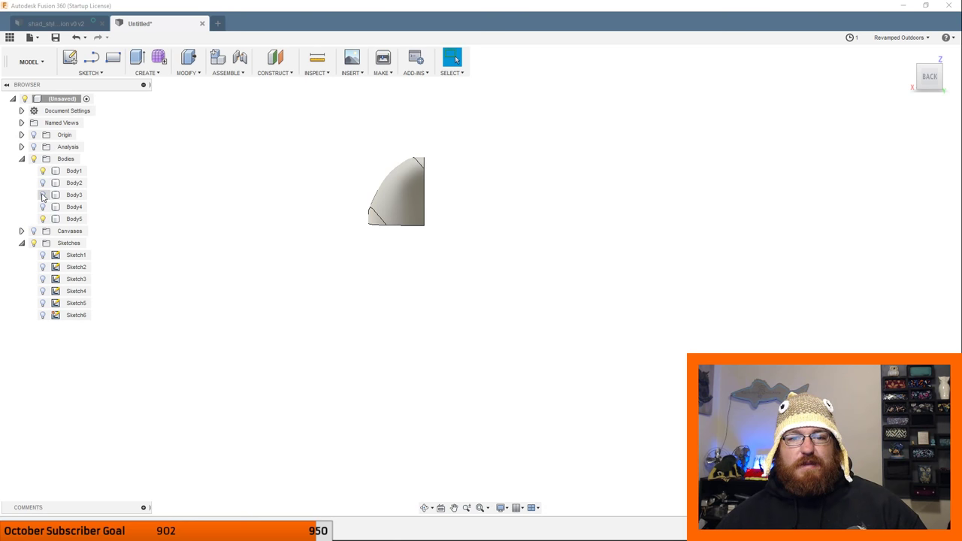
{"action": "left_click", "coordinate": [43, 194]}
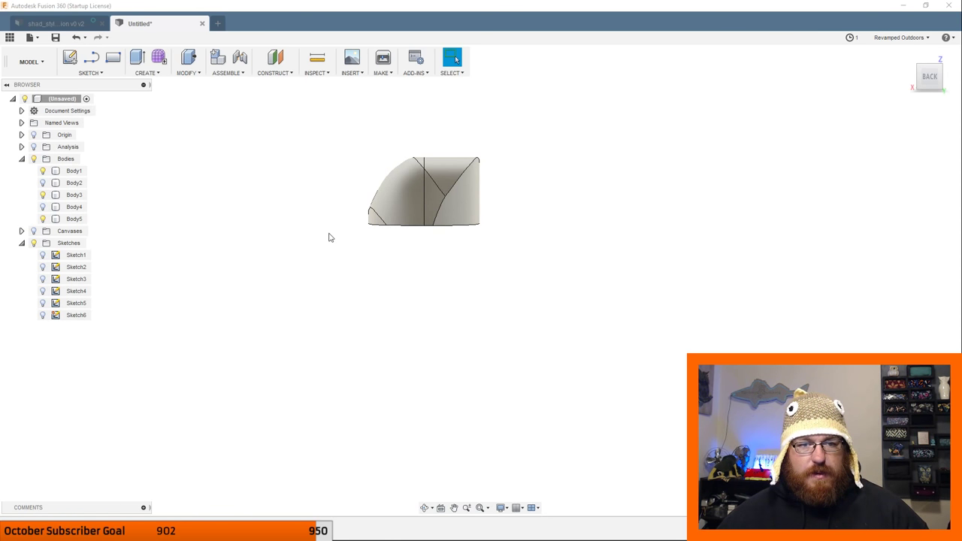
{"action": "left_click", "coordinate": [42, 304]}
{"action": "scroll", "coordinate": [391, 314], "scroll_direction": "down", "scroll_amount": 1}
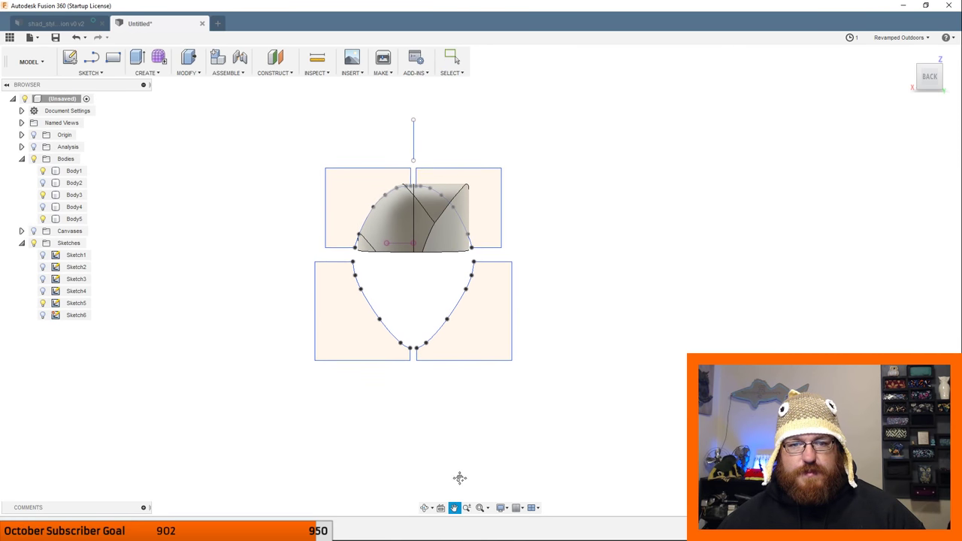
{"action": "left_click", "coordinate": [43, 195]}
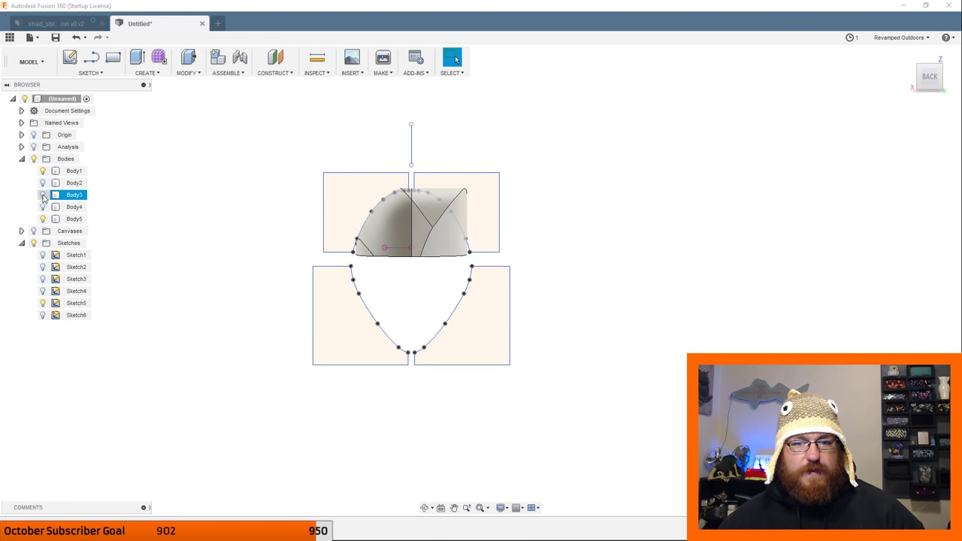
{"action": "left_click", "coordinate": [42, 195]}
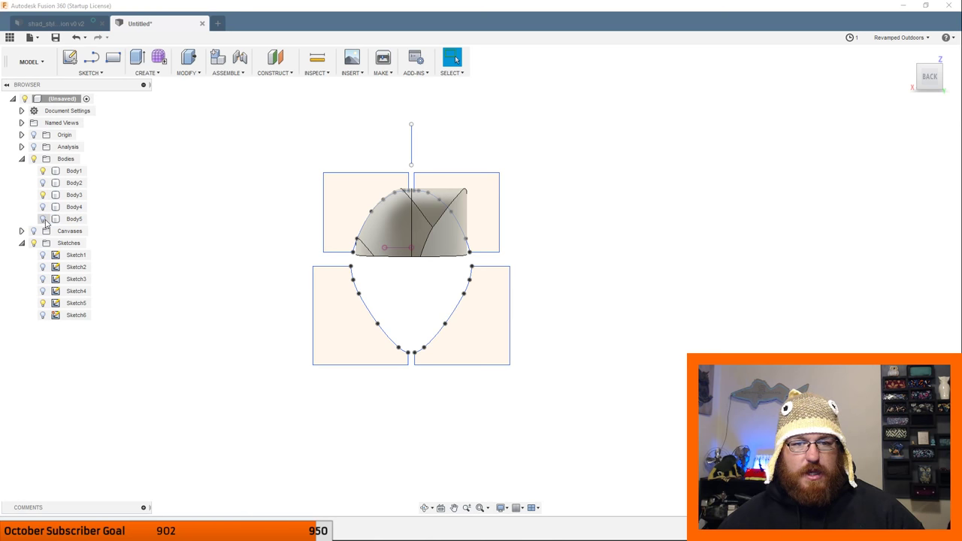
{"action": "left_click", "coordinate": [43, 171]}
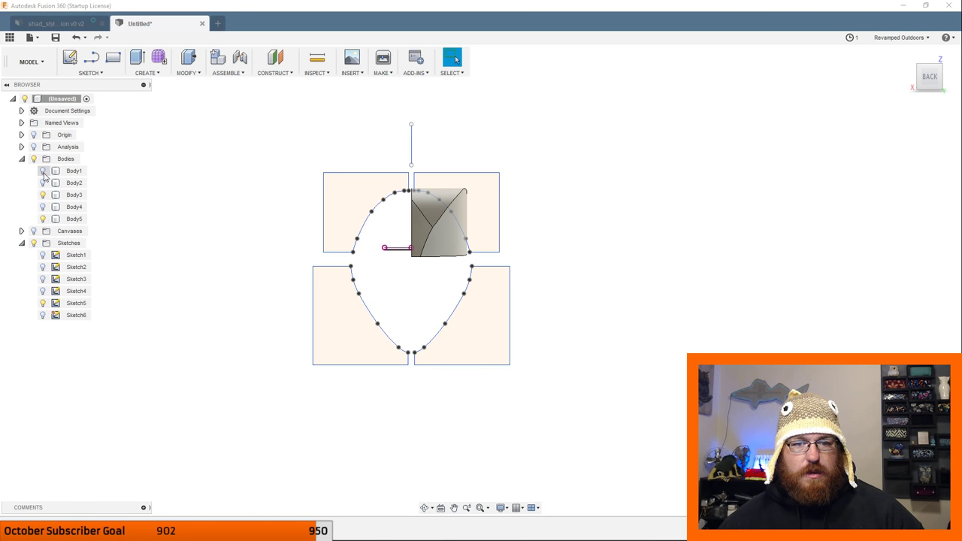
{"action": "middle_click_drag", "start_coordinate": [548, 358], "coordinate": [462, 214], "text": "shift"}
{"action": "left_click", "coordinate": [462, 210]}
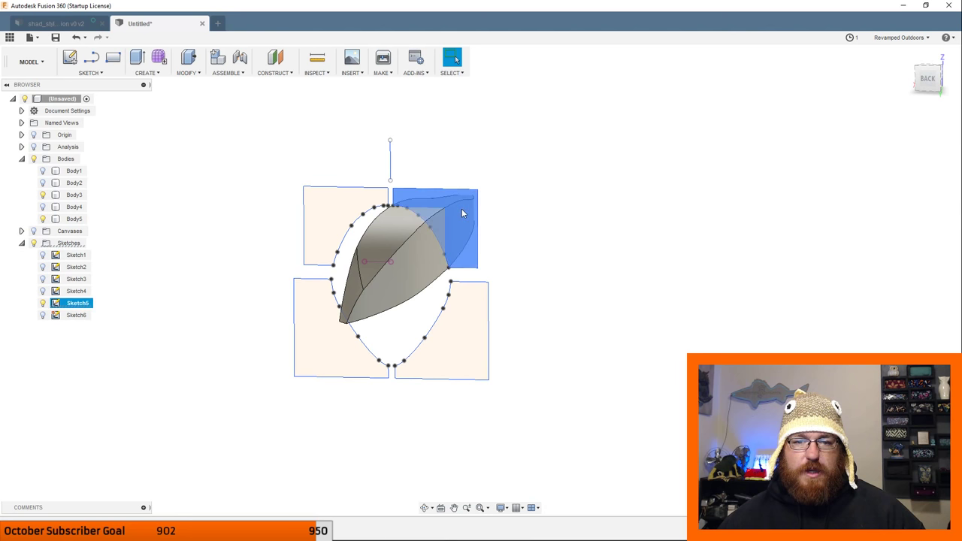
{"action": "left_click", "coordinate": [188, 73]}
{"action": "left_click", "coordinate": [147, 73]}
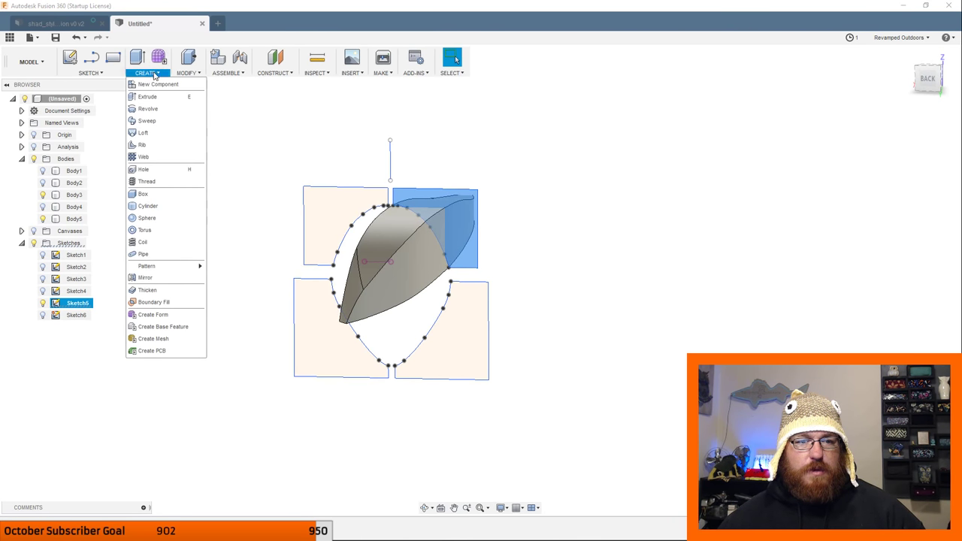
{"action": "left_click", "coordinate": [147, 121]}
{"action": "scroll", "coordinate": [437, 262], "scroll_direction": "up", "scroll_amount": 2}
{"action": "left_click", "coordinate": [877, 189]}
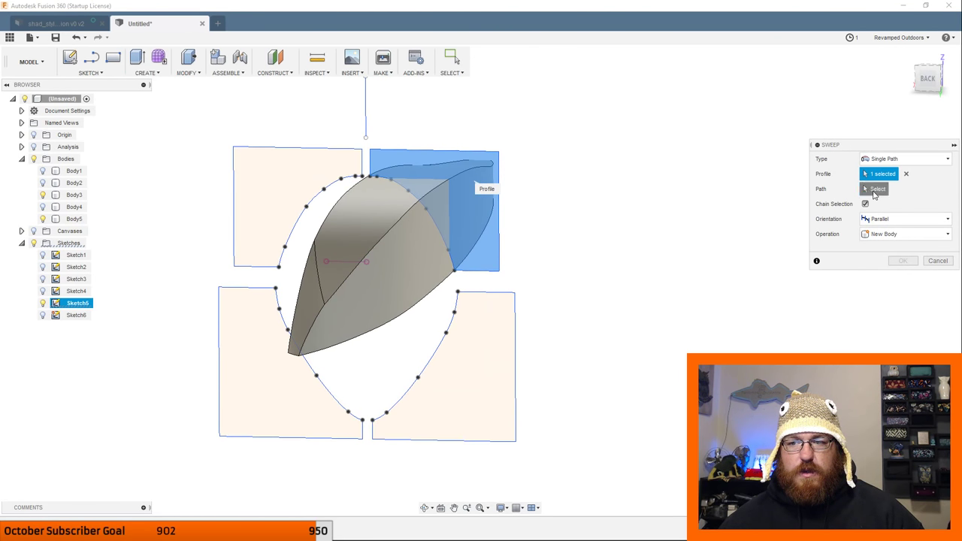
{"action": "left_click", "coordinate": [419, 227]}
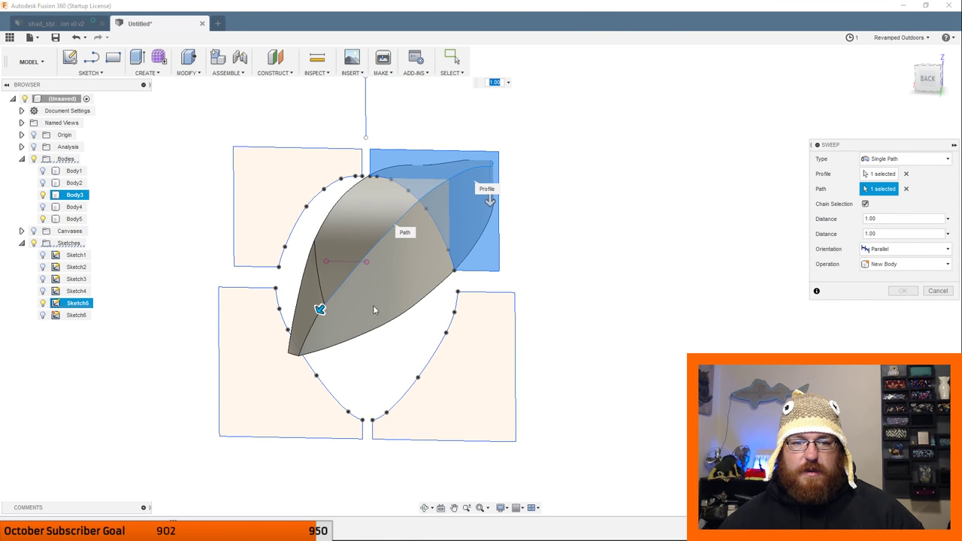
{"action": "middle_click_drag", "start_coordinate": [349, 335], "coordinate": [398, 312], "text": "shift"}
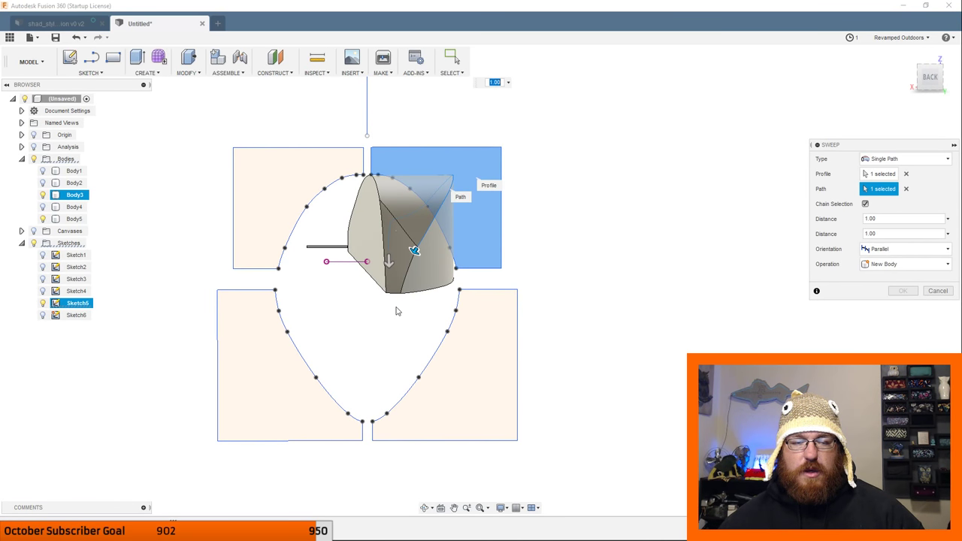
{"action": "left_click", "coordinate": [937, 291]}
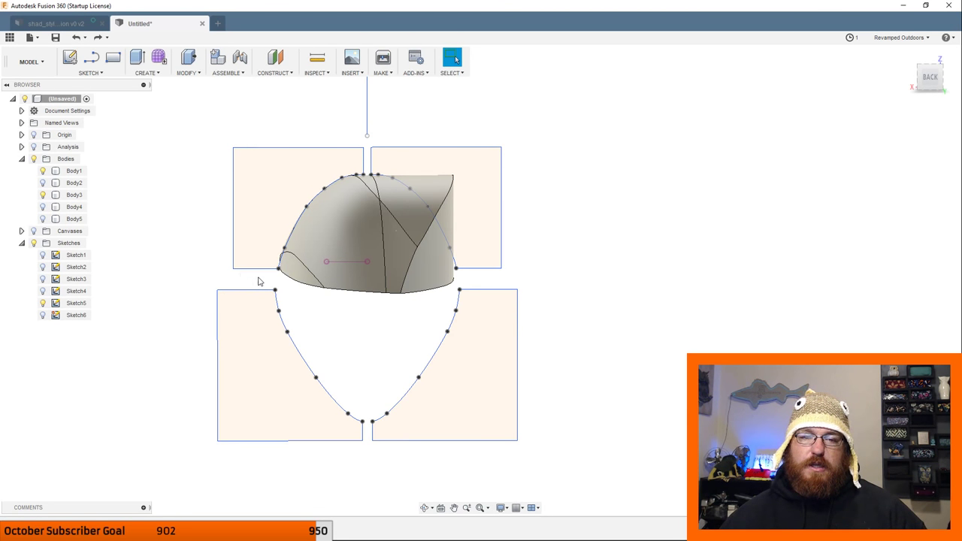
{"action": "left_click", "coordinate": [291, 262]}
Undo the Body5 sweep cut, hide Body3, and select the upper-left sketch profile.
{"action": "left_click", "coordinate": [288, 298]}
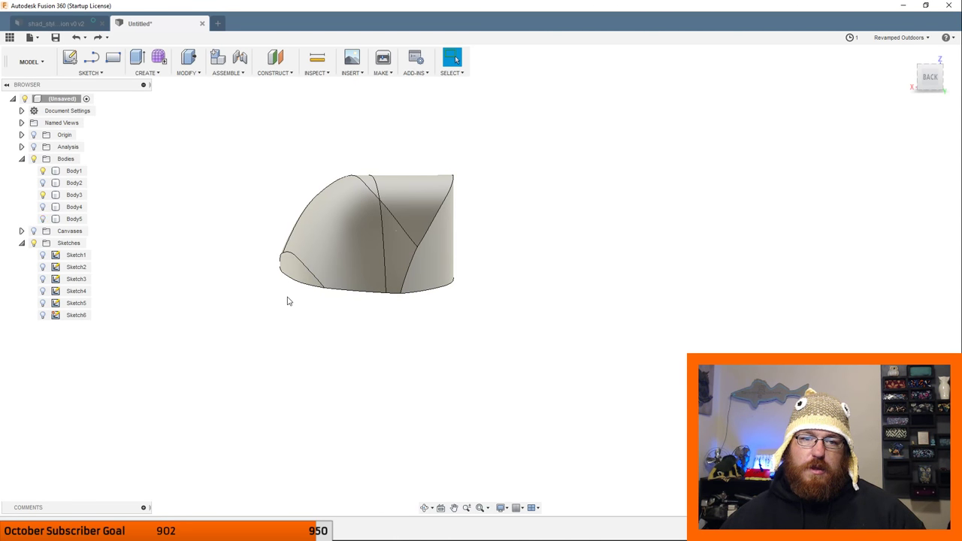
{"action": "key", "text": "ctrl+z"}
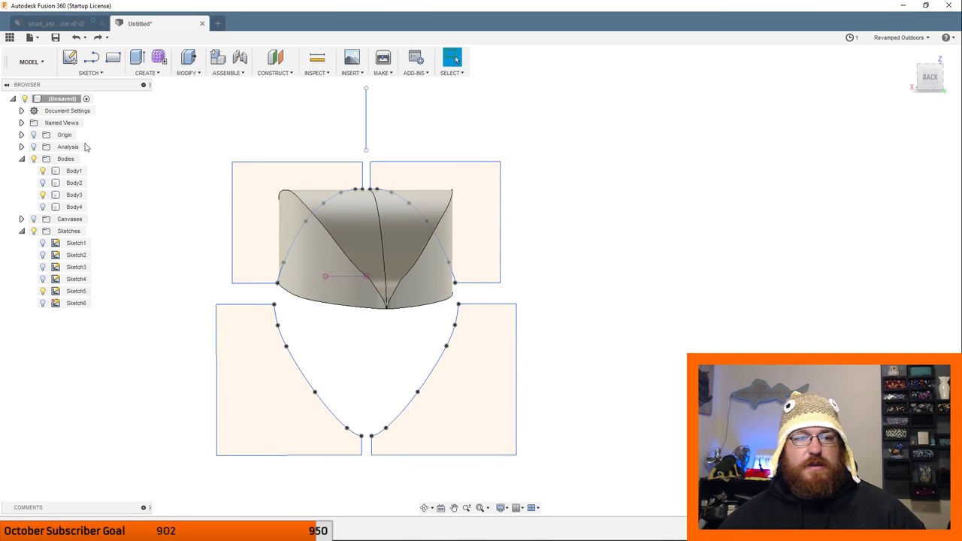
{"action": "left_click", "coordinate": [42, 196]}
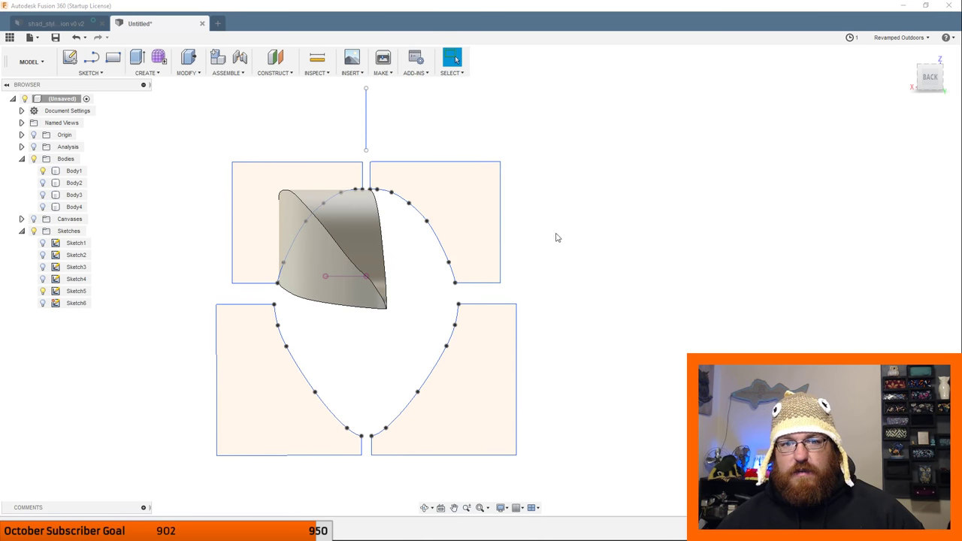
{"action": "left_click", "coordinate": [262, 185]}
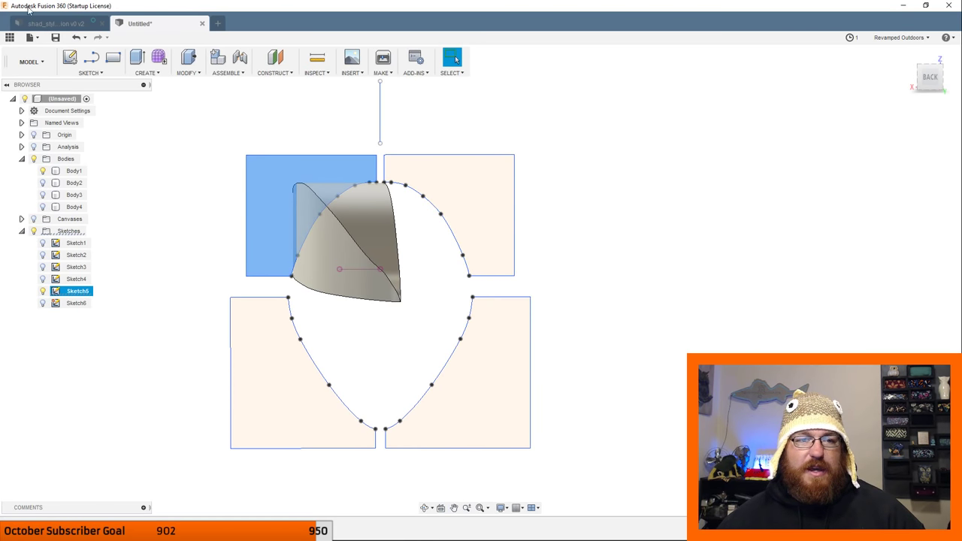
Sweep the upper-left profile along the curved body edge as a new body, distances 1.00 and 0.99.
{"action": "left_click", "coordinate": [145, 72]}
{"action": "left_click", "coordinate": [147, 118]}
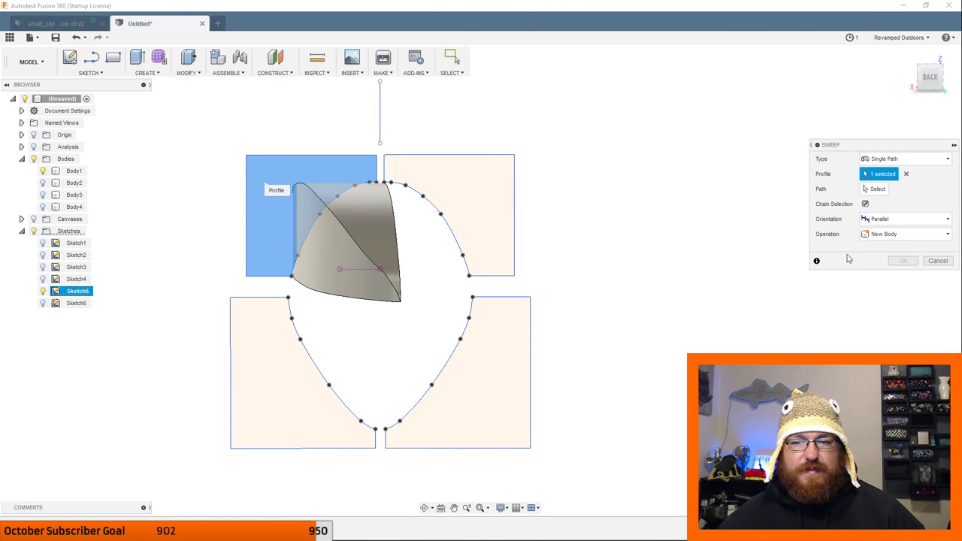
{"action": "left_click", "coordinate": [874, 189]}
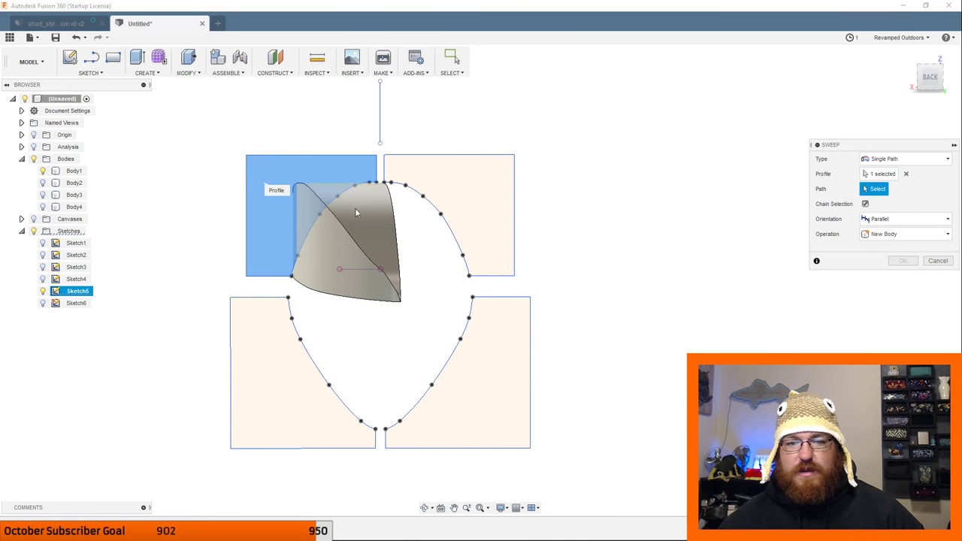
{"action": "left_click", "coordinate": [479, 300]}
{"action": "left_click", "coordinate": [898, 234]}
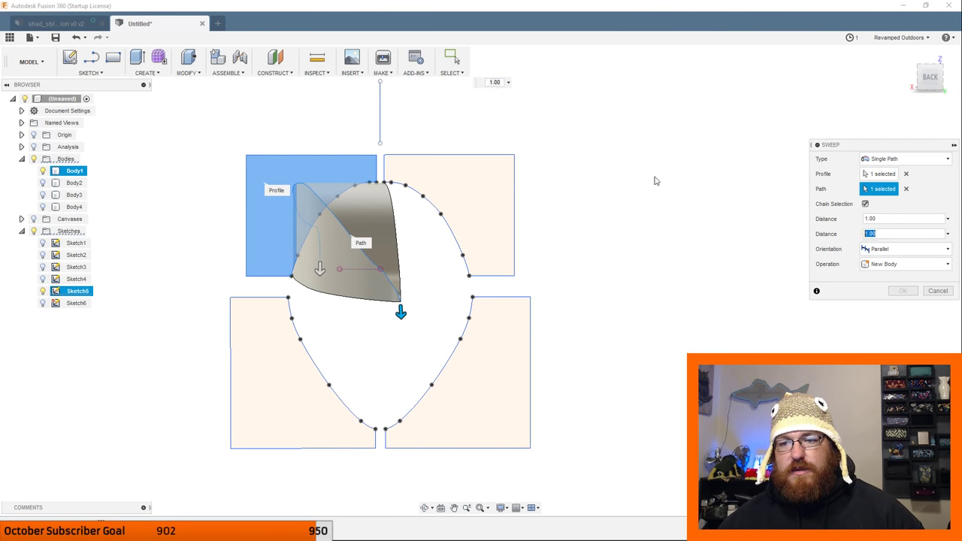
{"action": "left_click", "coordinate": [904, 307]}
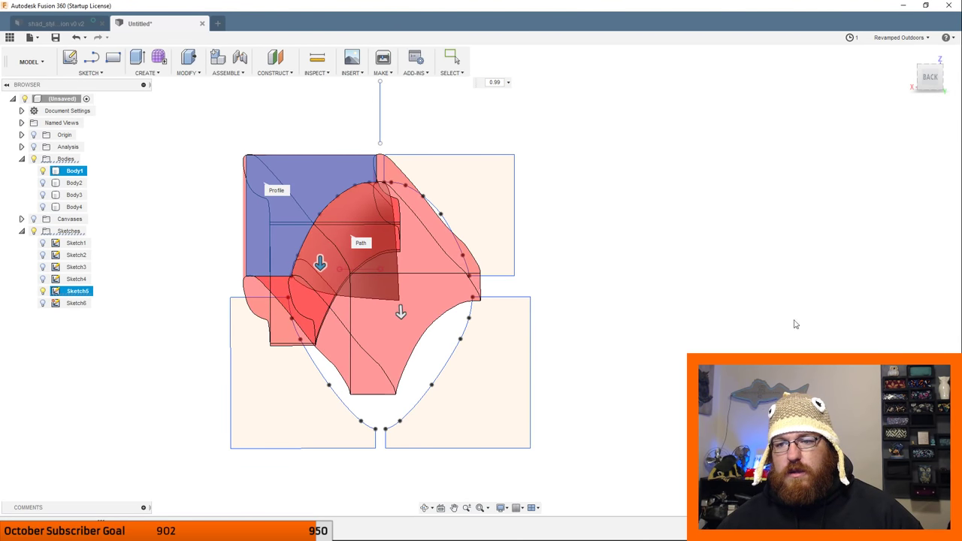
Show Body3 and Body4, hide Body1, turn on Sketch5, and select its upper-right profile.
{"action": "left_click", "coordinate": [43, 194]}
{"action": "left_click", "coordinate": [43, 207]}
{"action": "left_click", "coordinate": [43, 171]}
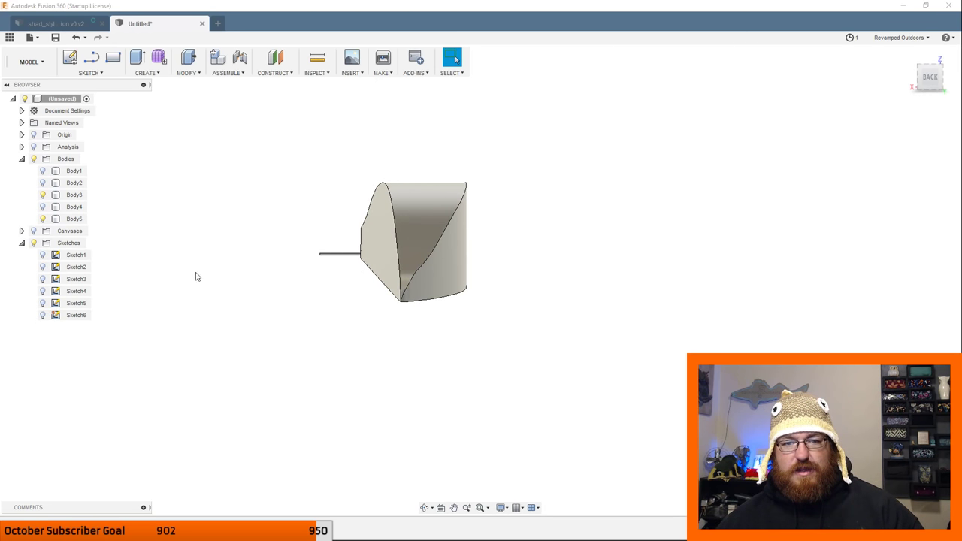
{"action": "left_click", "coordinate": [43, 304]}
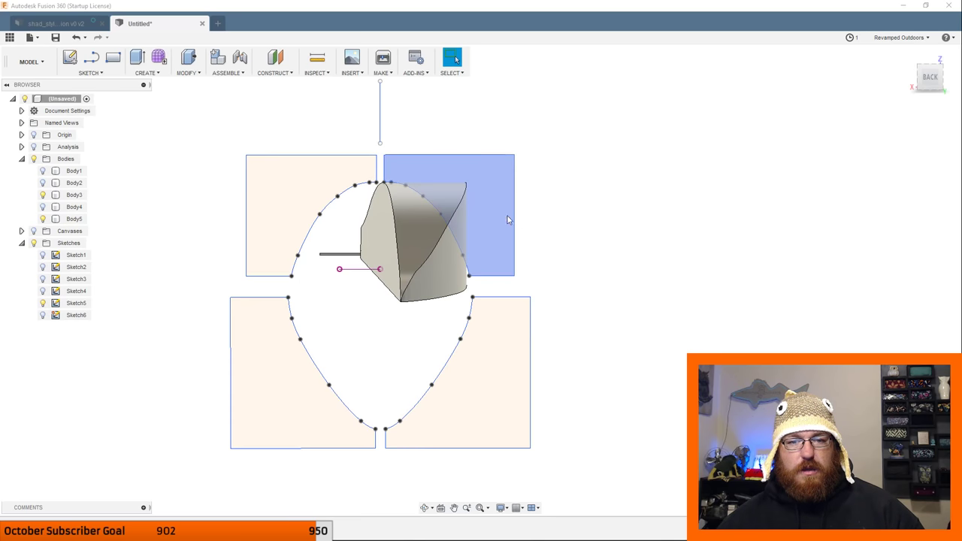
{"action": "left_click", "coordinate": [478, 181]}
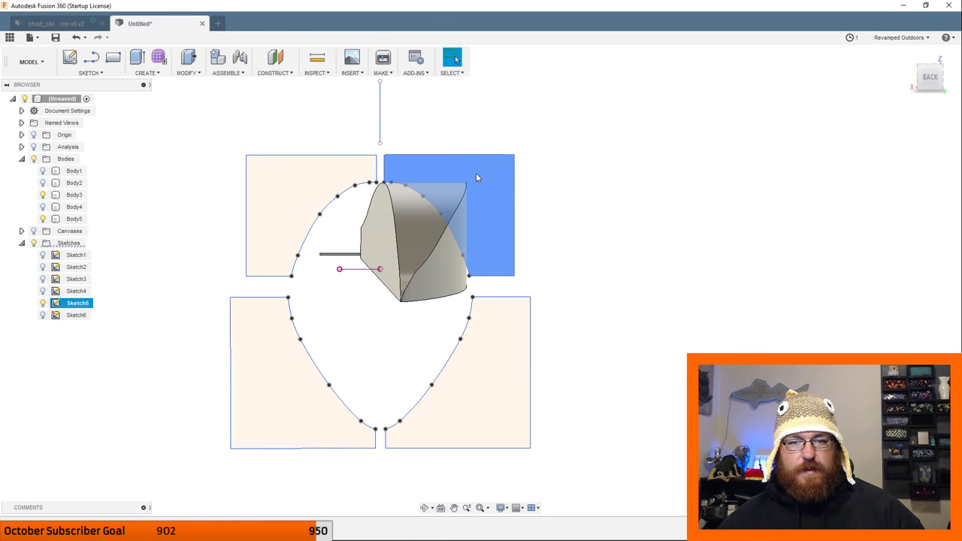
{"action": "left_click", "coordinate": [147, 72]}
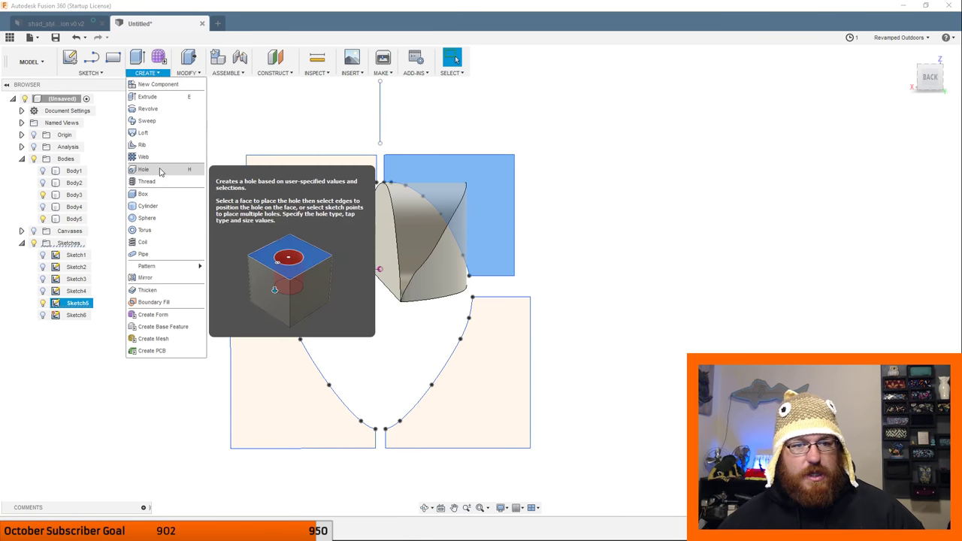
Sweep-cut the upper-right Sketch5 profile along the body edge with a second distance of 0.99.
{"action": "left_click", "coordinate": [147, 121]}
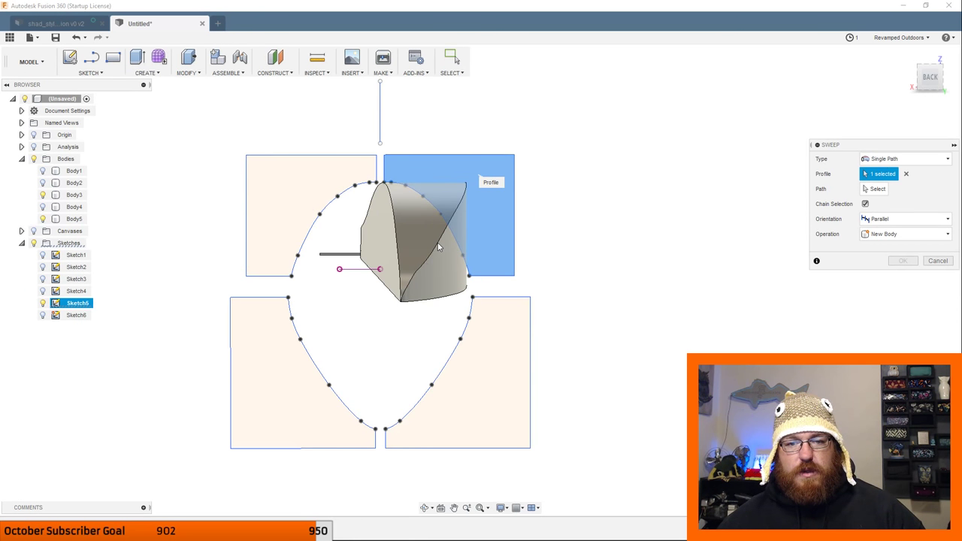
{"action": "left_click", "coordinate": [868, 190]}
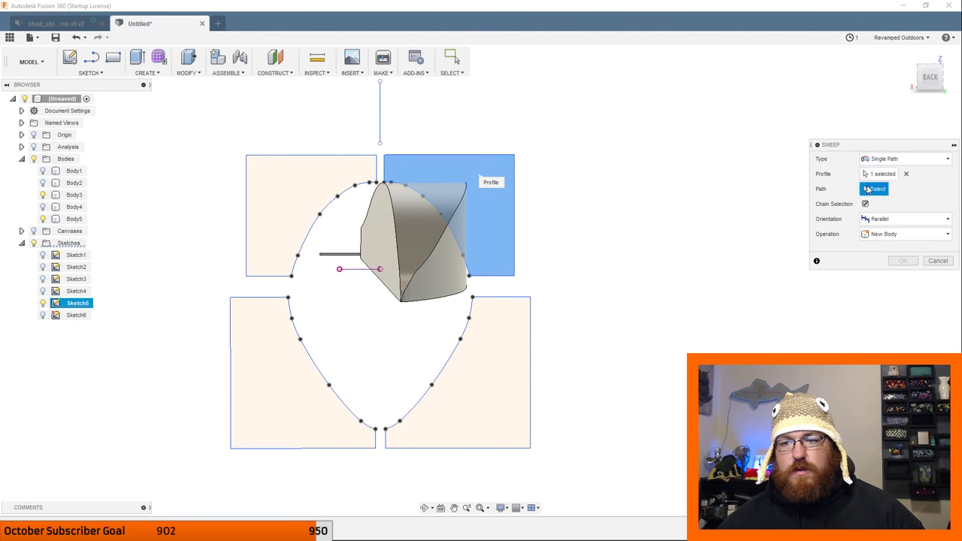
{"action": "left_click", "coordinate": [435, 246]}
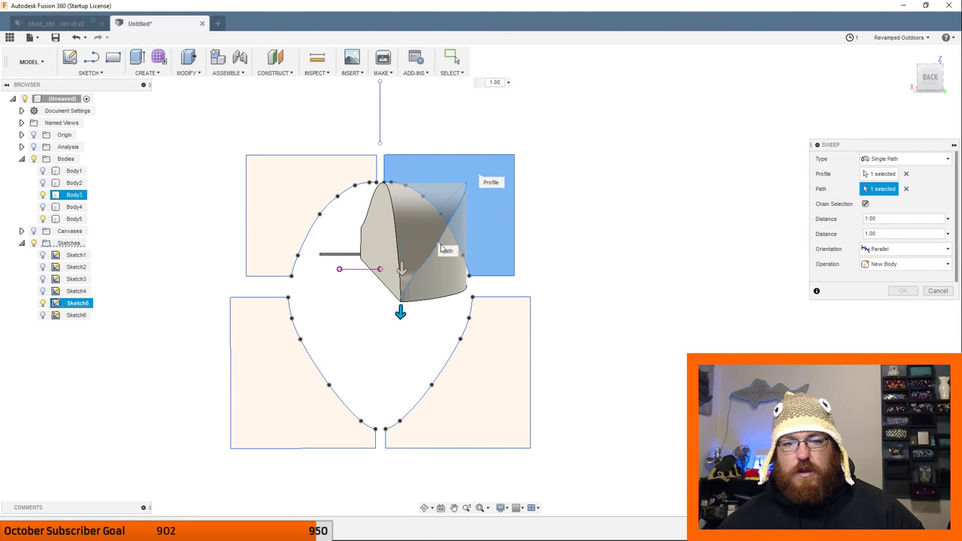
{"action": "left_click", "coordinate": [890, 235]}
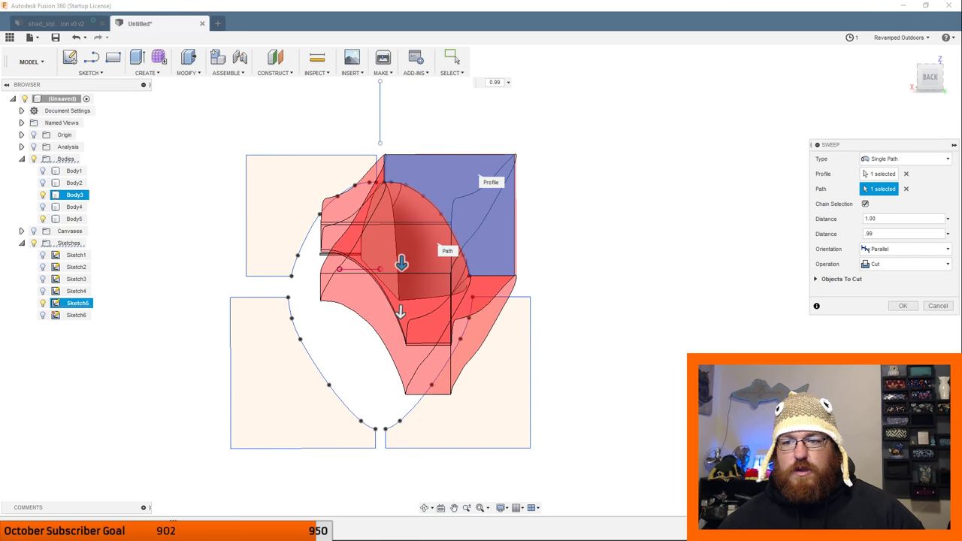
{"action": "mouse_move", "coordinate": [642, 330]}
{"action": "middle_mouse_down", "text": "shift"}
{"action": "mouse_move", "coordinate": [588, 302]}
{"action": "mouse_move", "coordinate": [531, 296]}
{"action": "mouse_move", "coordinate": [543, 314]}
{"action": "mouse_move", "coordinate": [628, 345]}
{"action": "mouse_move", "coordinate": [643, 339]}
{"action": "middle_mouse_up", "text": "shift"}
{"action": "left_click", "coordinate": [905, 307]}
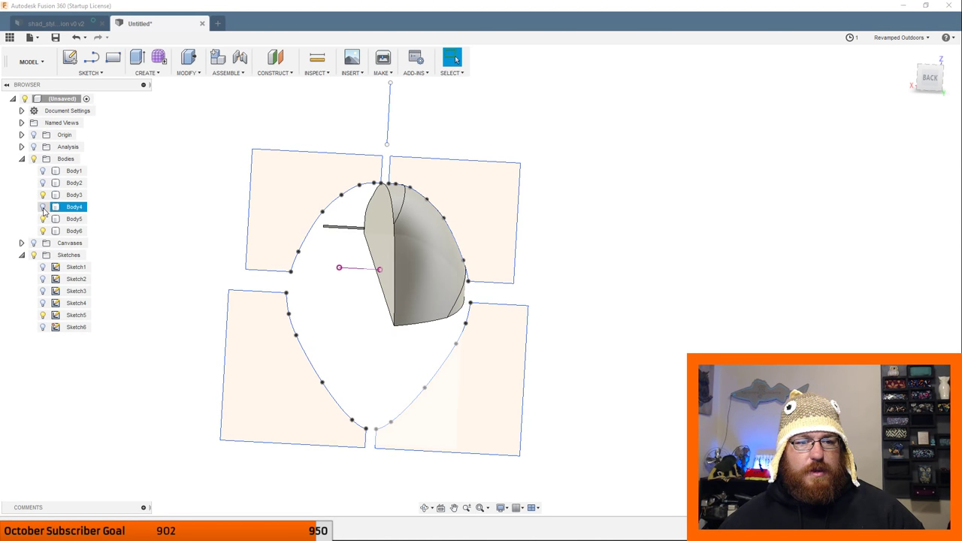
Hide every body except Body4, the large curved body, and select the lower-right Sketch5 profile.
{"action": "left_click", "coordinate": [43, 206]}
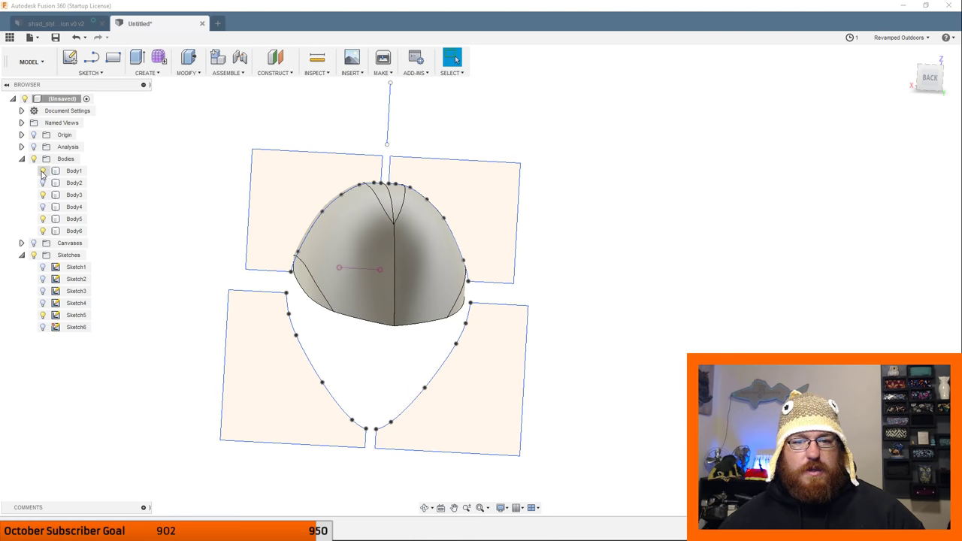
{"action": "middle_click_drag", "start_coordinate": [363, 382], "coordinate": [189, 287], "text": "shift"}
{"action": "left_click", "coordinate": [43, 194]}
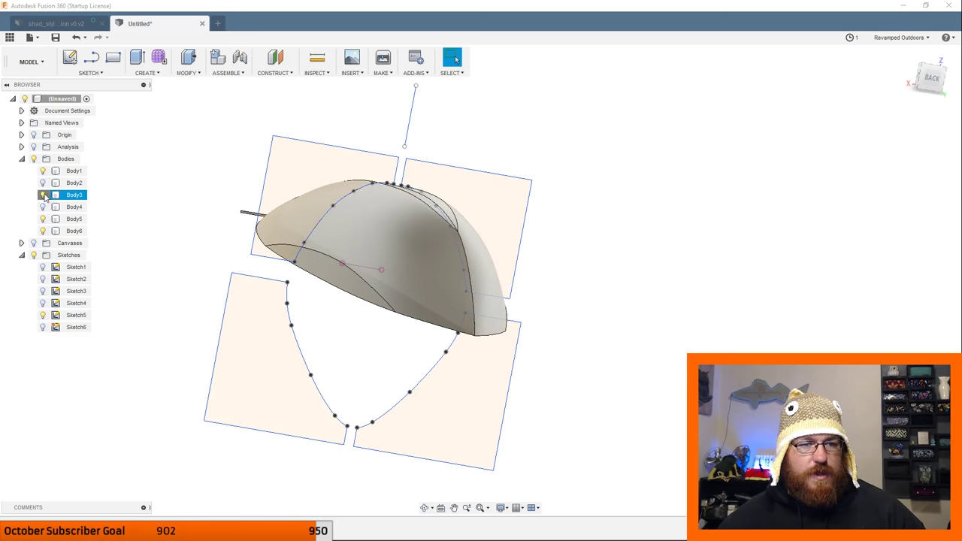
{"action": "left_click", "coordinate": [43, 171]}
{"action": "left_click", "coordinate": [42, 219]}
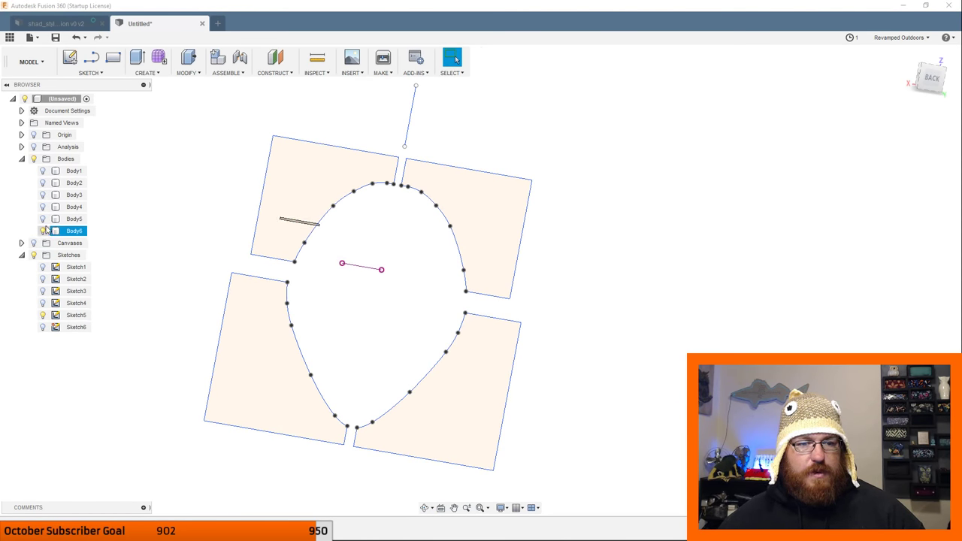
{"action": "left_click", "coordinate": [44, 231]}
{"action": "left_click", "coordinate": [42, 207]}
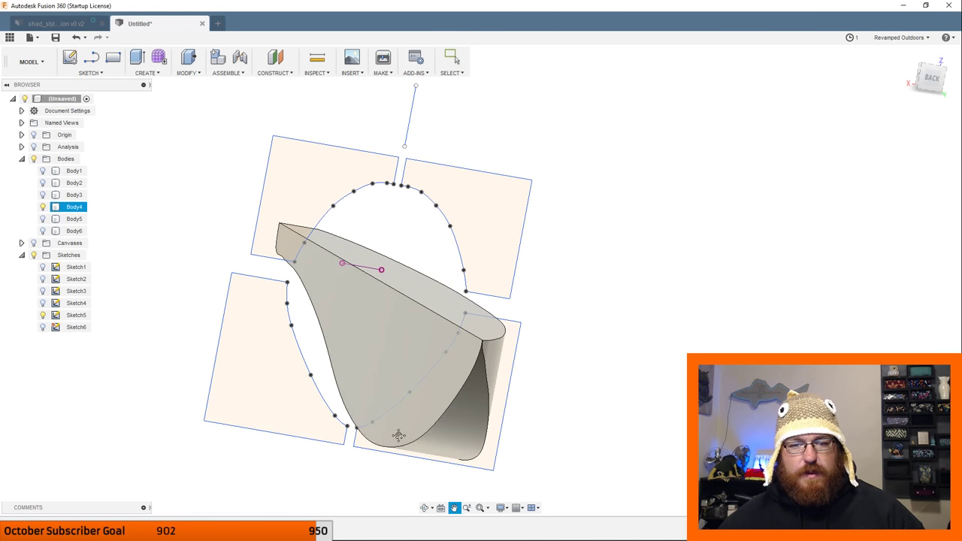
{"action": "mouse_move", "coordinate": [398, 445]}
{"action": "middle_mouse_down", "text": "shift"}
{"action": "mouse_move", "coordinate": [451, 417]}
{"action": "mouse_move", "coordinate": [432, 425]}
{"action": "mouse_move", "coordinate": [477, 444]}
{"action": "middle_mouse_up", "text": "shift"}
{"action": "left_click", "coordinate": [559, 412]}
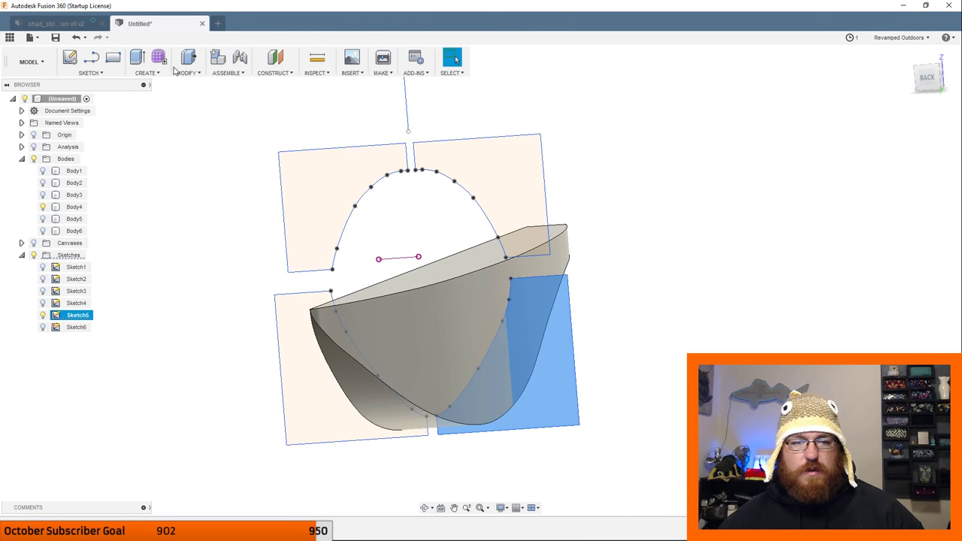
{"action": "left_click", "coordinate": [147, 73]}
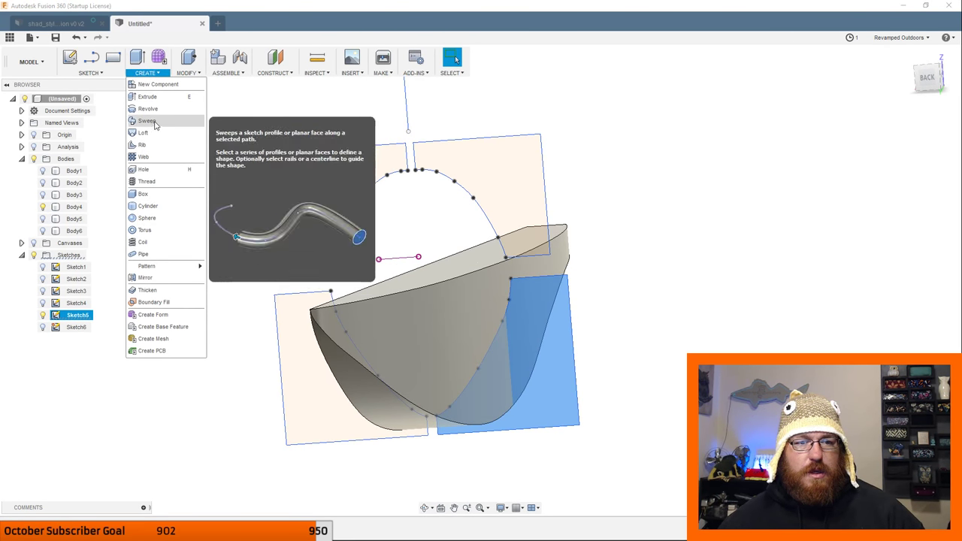
Sweep-cut the lower-right Sketch5 profile along Body4's edge at distances 1.00 and 1.00.
{"action": "left_click", "coordinate": [147, 121]}
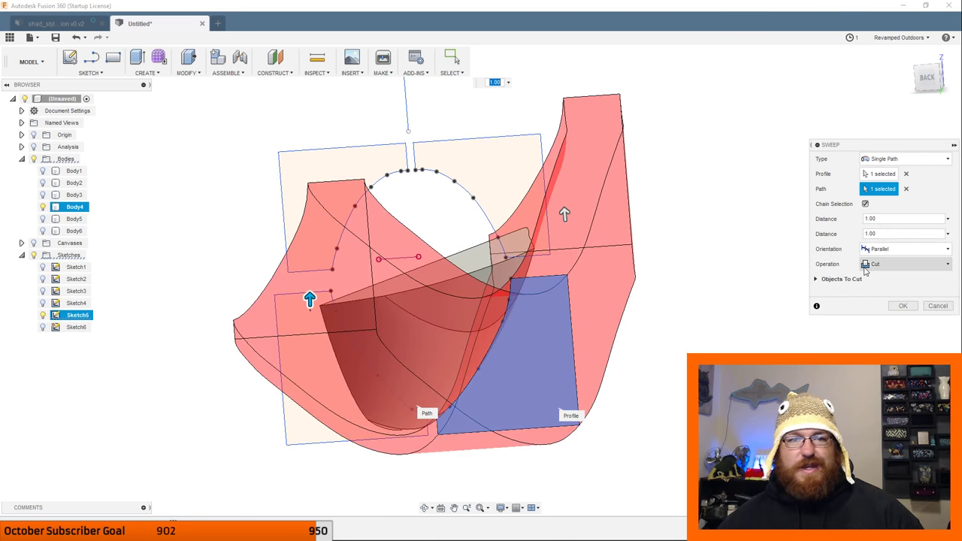
{"action": "middle_click_drag", "start_coordinate": [664, 409], "coordinate": [651, 383], "text": "shift"}
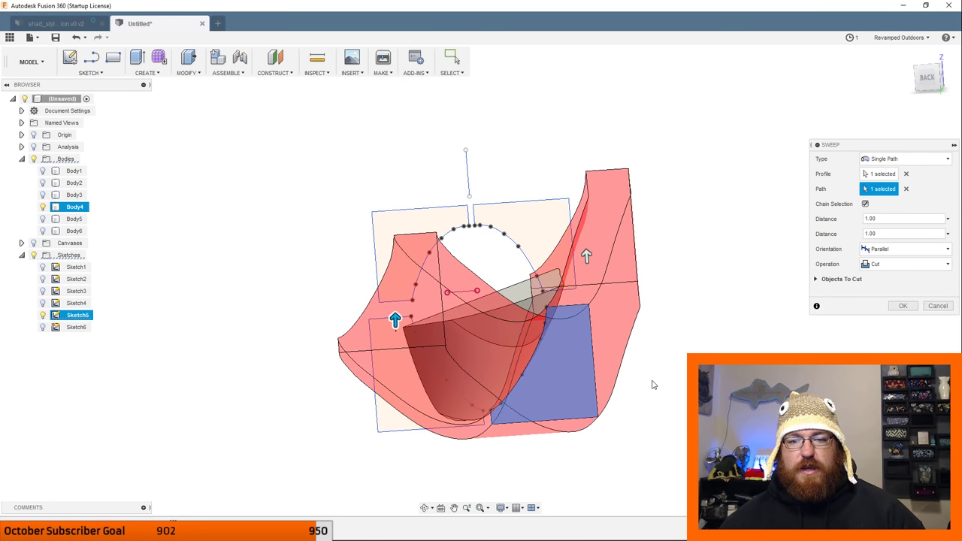
{"action": "middle_click_drag", "start_coordinate": [666, 351], "coordinate": [677, 344], "text": "shift"}
{"action": "left_click", "coordinate": [900, 305]}
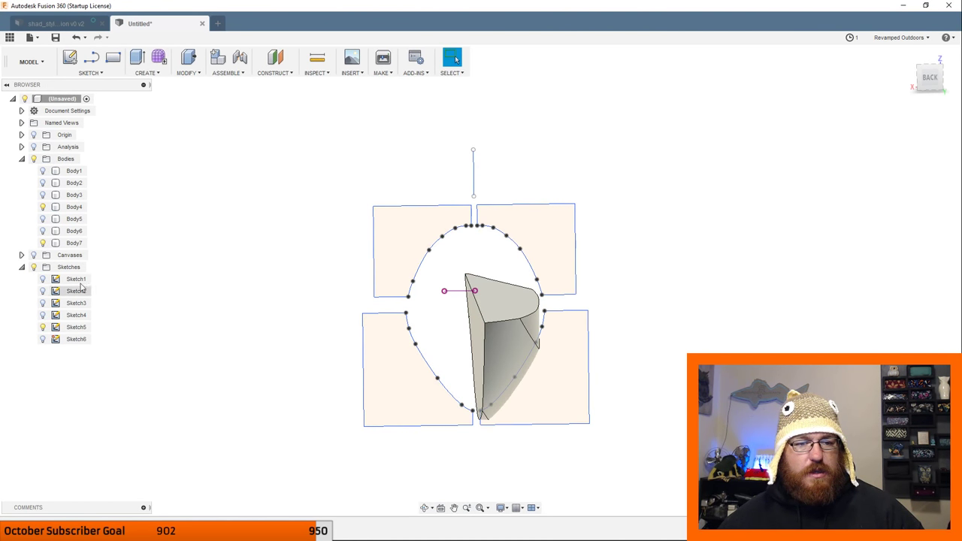
Show Body7 and hide Body6, Body3 and Body4 in the Bodies list.
{"action": "left_click", "coordinate": [54, 244]}
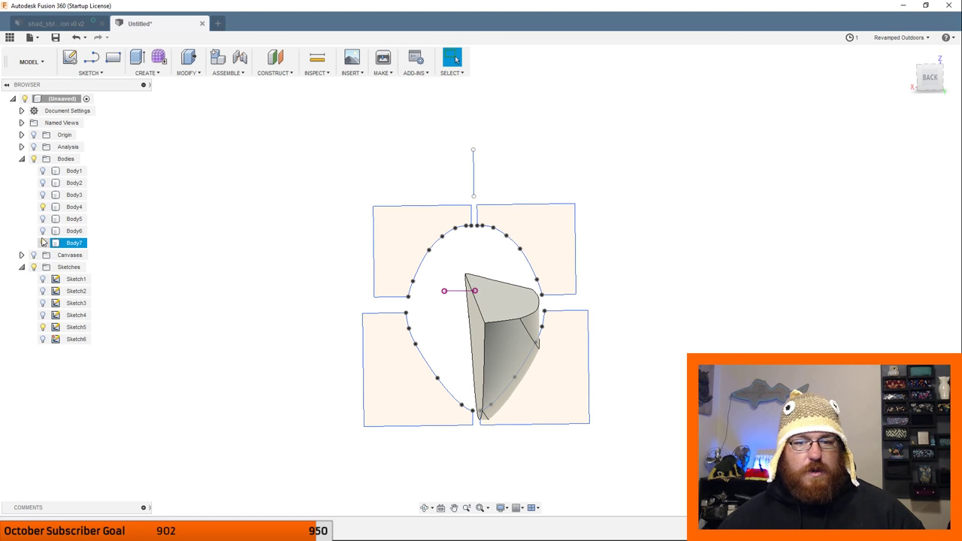
{"action": "left_click", "coordinate": [43, 242]}
{"action": "left_click", "coordinate": [43, 231]}
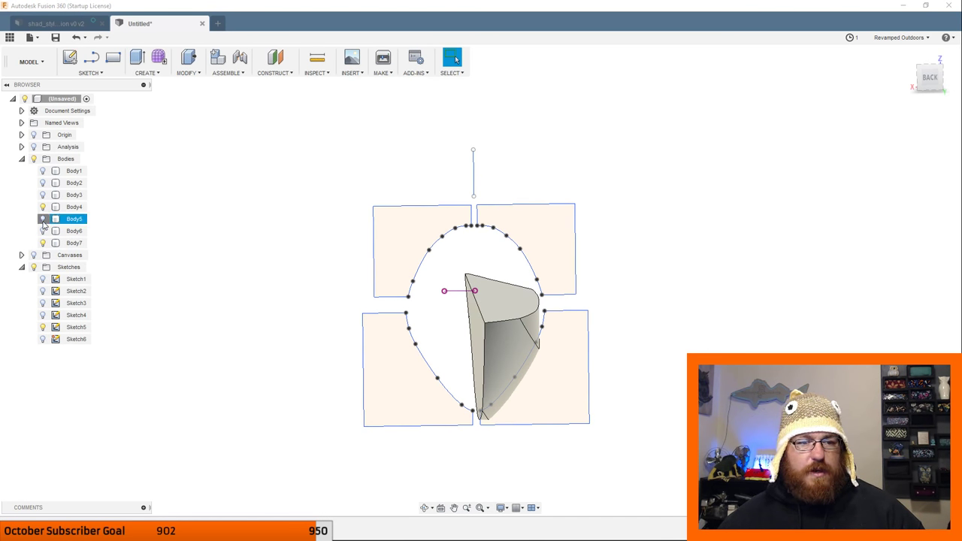
{"action": "left_click", "coordinate": [42, 195]}
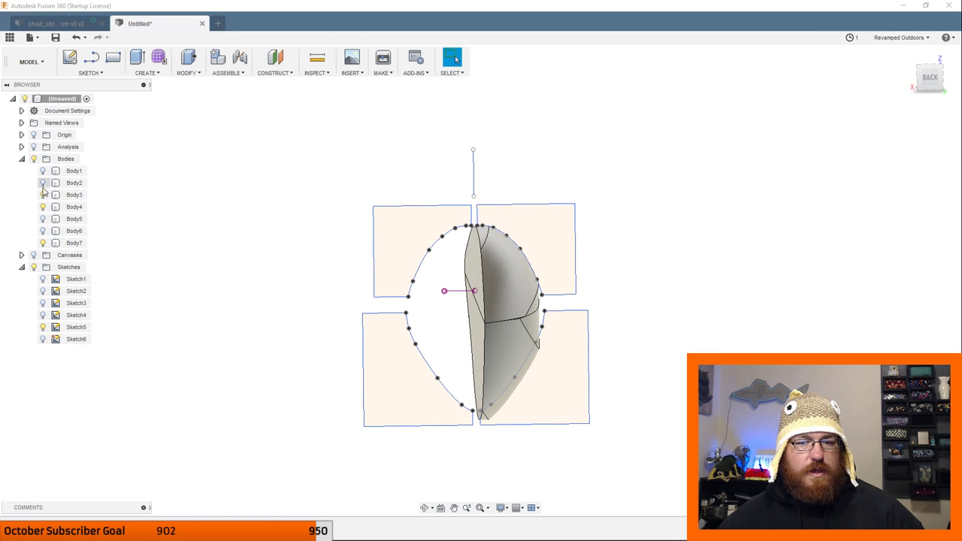
{"action": "left_click", "coordinate": [45, 197]}
{"action": "left_click", "coordinate": [43, 195]}
{"action": "left_click", "coordinate": [43, 207]}
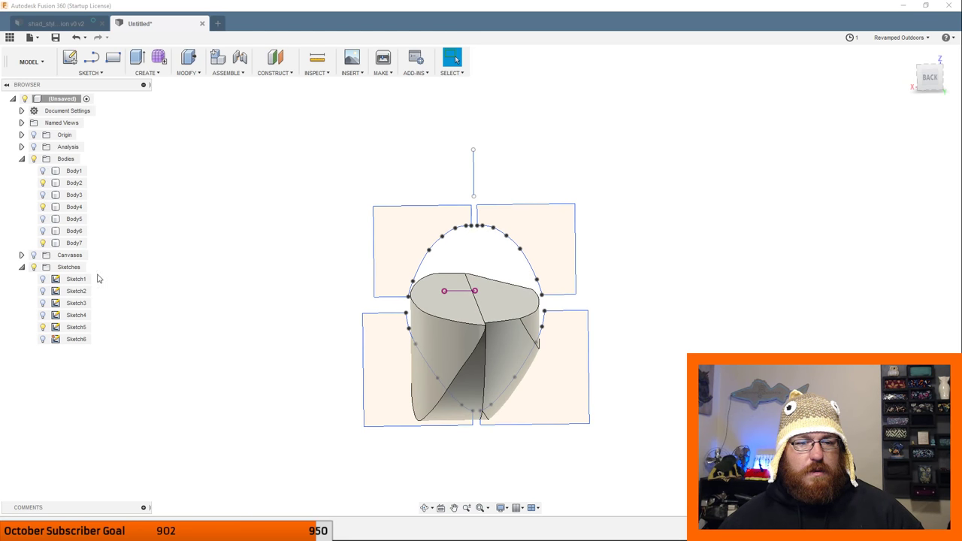
{"action": "left_click", "coordinate": [43, 207]}
{"action": "left_click", "coordinate": [43, 195]}
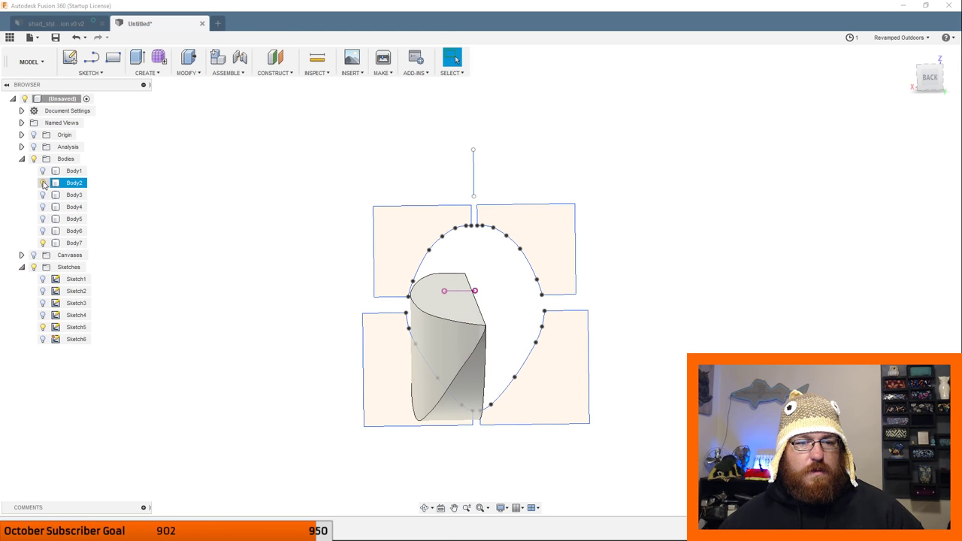
{"action": "left_click", "coordinate": [43, 195]}
Show Body2, the left half-cylinder, and select the lower-left Sketch5 profile.
{"action": "left_click", "coordinate": [43, 183]}
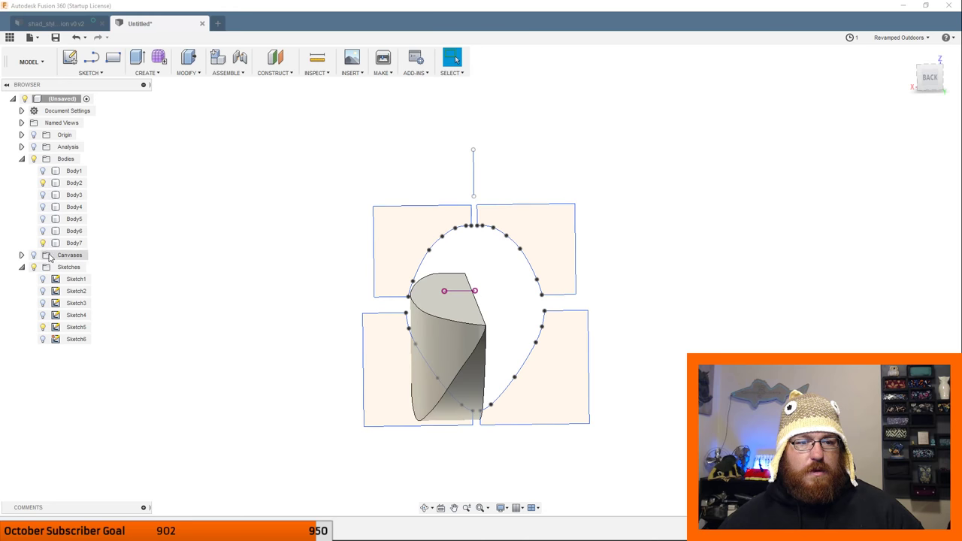
{"action": "left_click", "coordinate": [383, 384]}
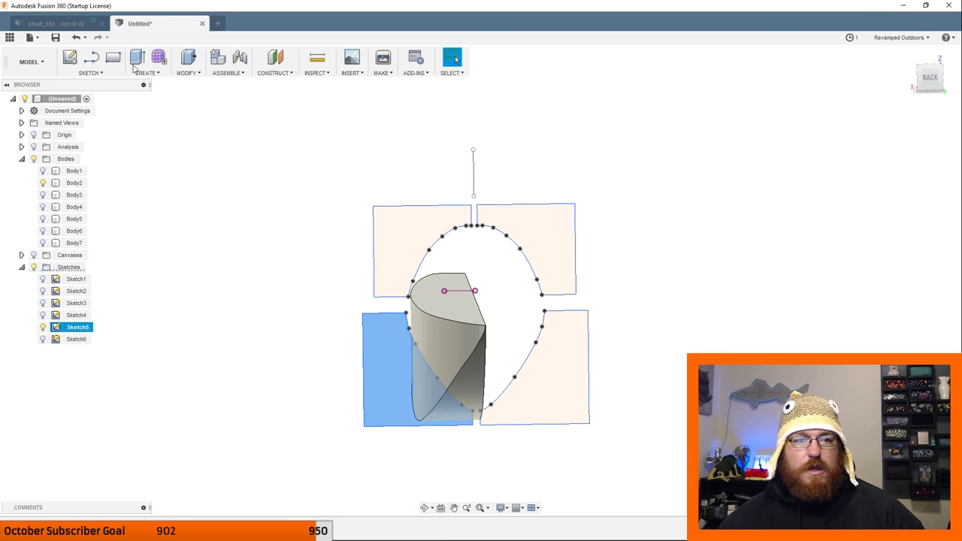
{"action": "left_click", "coordinate": [188, 73]}
Sweep-cut the lower-left Sketch5 profile along the lure's lengthwise edge at distances 1.00 and 1.00.
{"action": "mouse_move", "coordinate": [147, 73]}
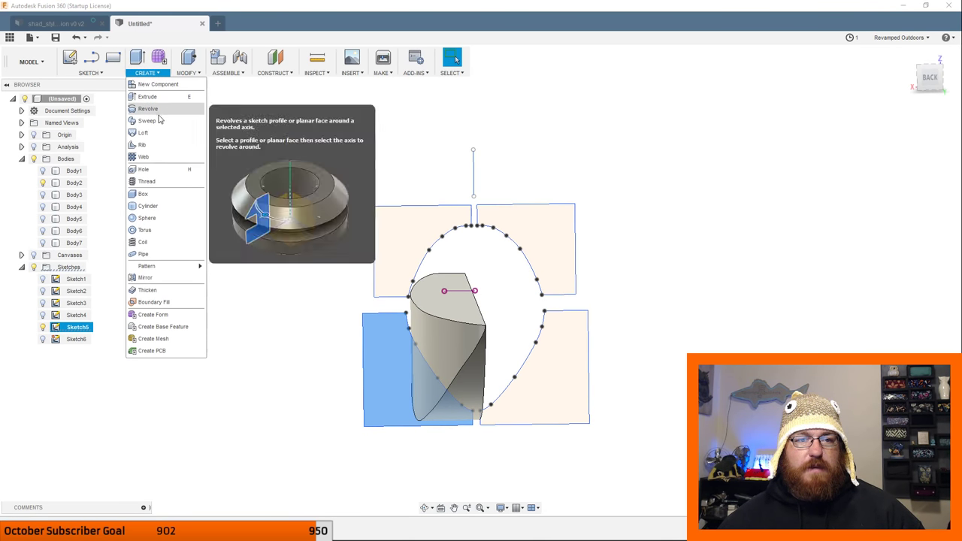
{"action": "left_click", "coordinate": [149, 134]}
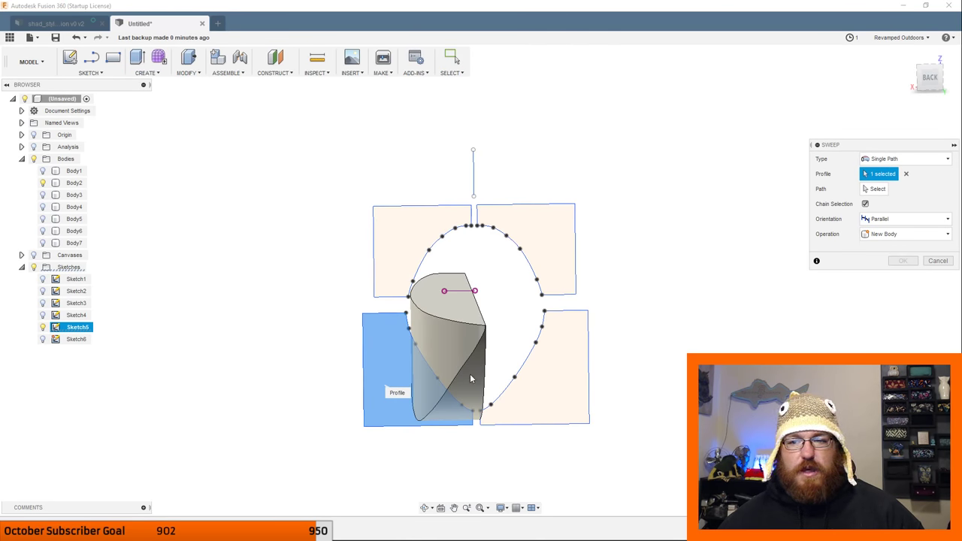
{"action": "scroll", "coordinate": [470, 374], "scroll_direction": "up", "scroll_amount": 3}
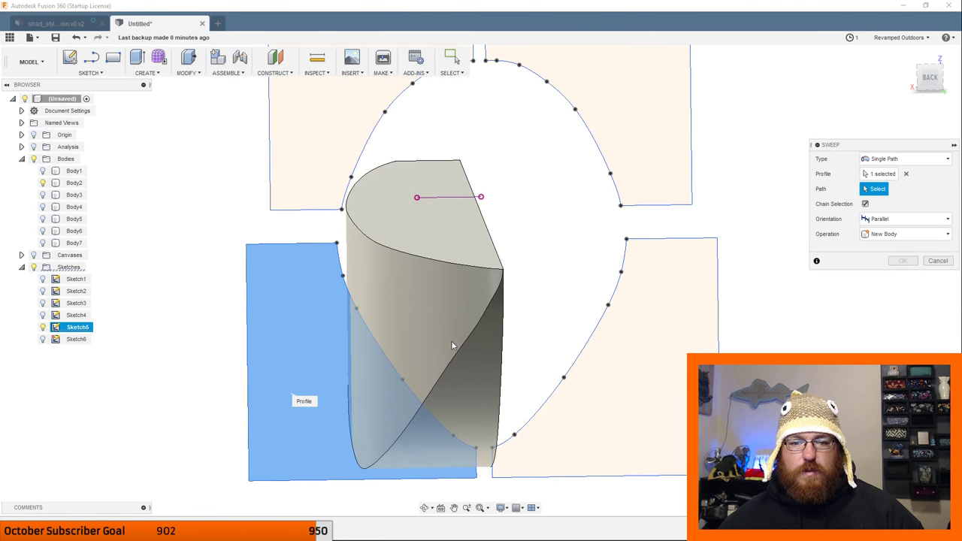
{"action": "left_click", "coordinate": [462, 349]}
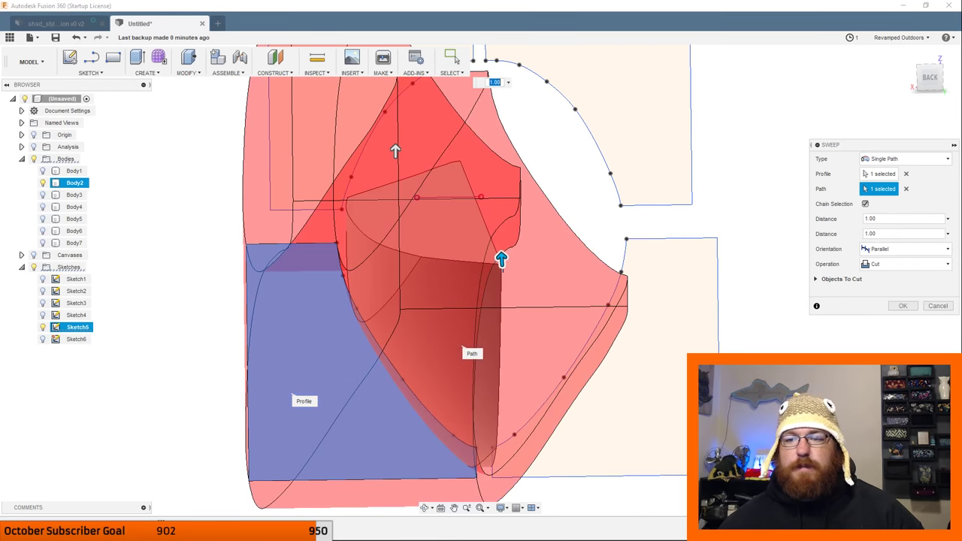
{"action": "left_click", "coordinate": [916, 78]}
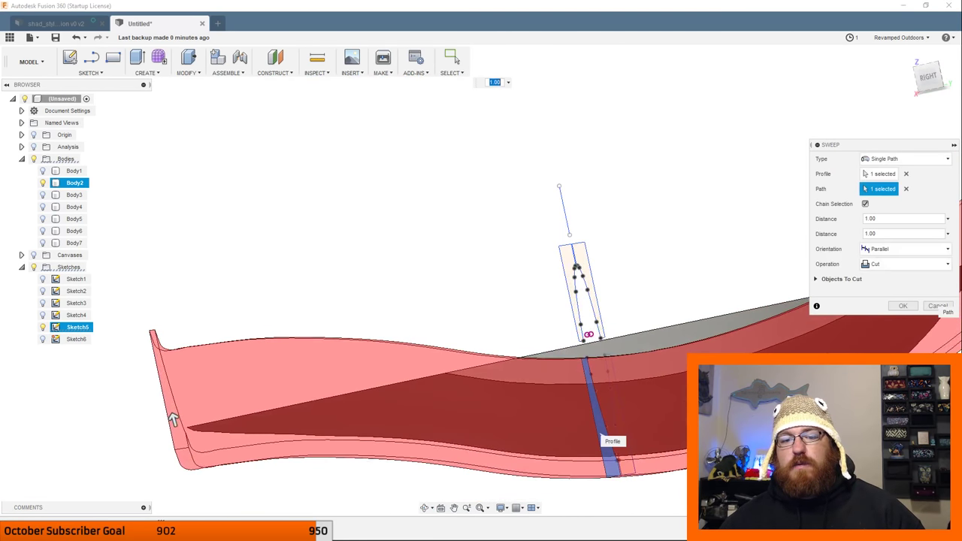
{"action": "left_click", "coordinate": [903, 306]}
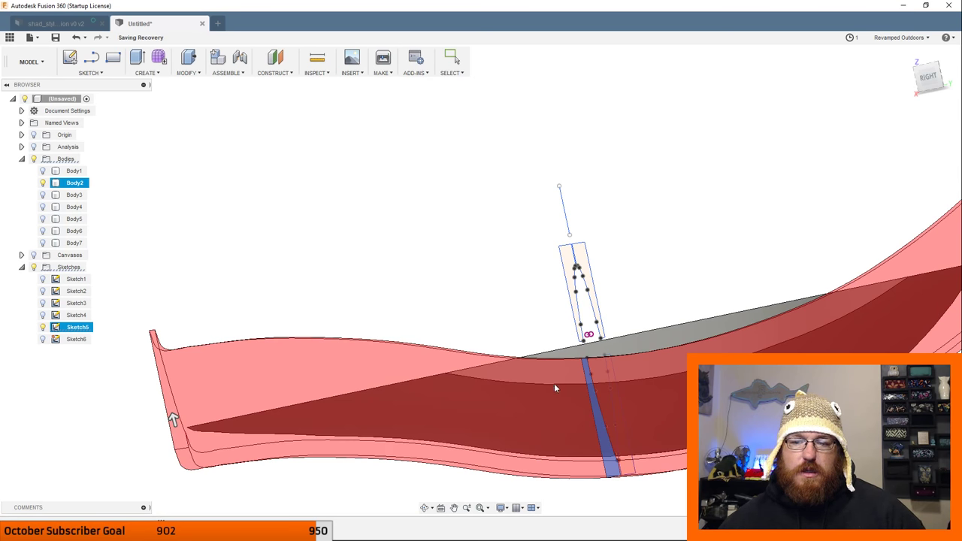
Hide the Sketch5 profiles and path lines and show the upper shell body.
{"action": "scroll", "coordinate": [613, 384], "scroll_direction": "down", "scroll_amount": 3}
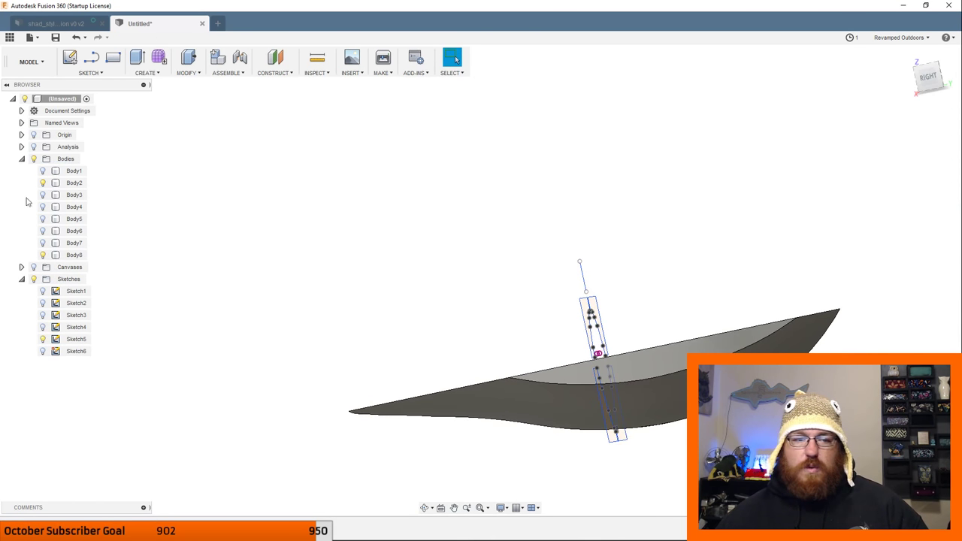
{"action": "left_click", "coordinate": [33, 279]}
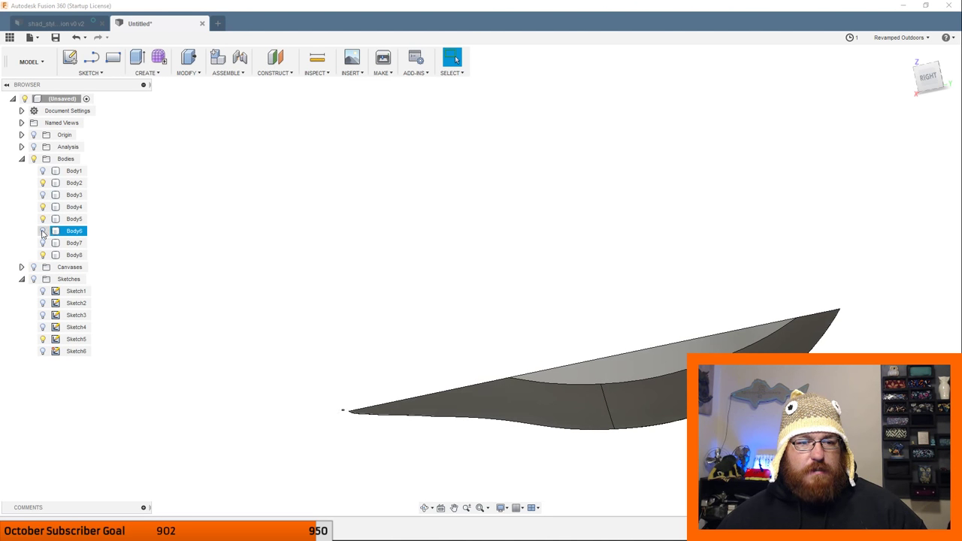
{"action": "left_click", "coordinate": [43, 172]}
{"action": "middle_click_drag", "start_coordinate": [101, 266], "coordinate": [201, 368], "text": "shift"}
{"action": "key", "text": "Escape"}
{"action": "left_click", "coordinate": [50, 208]}
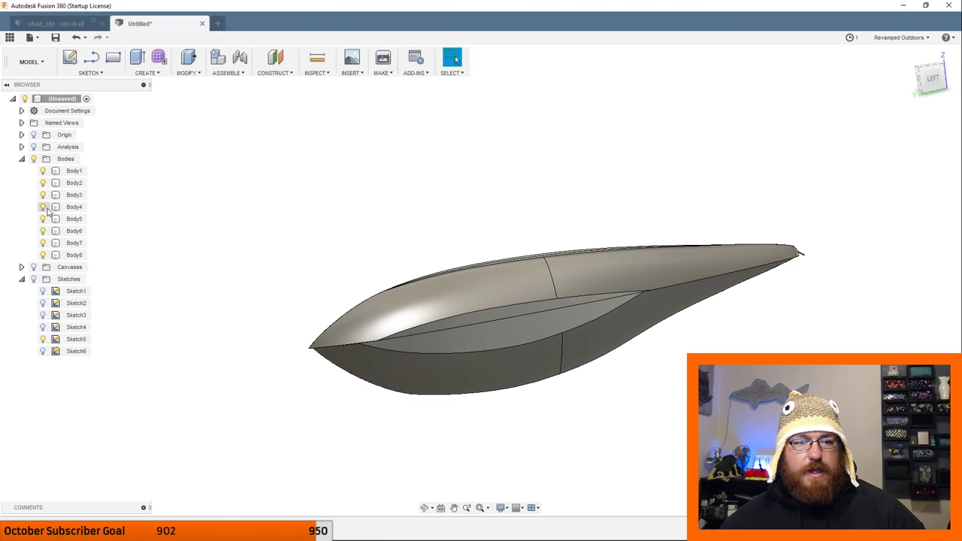
{"action": "left_click", "coordinate": [43, 207]}
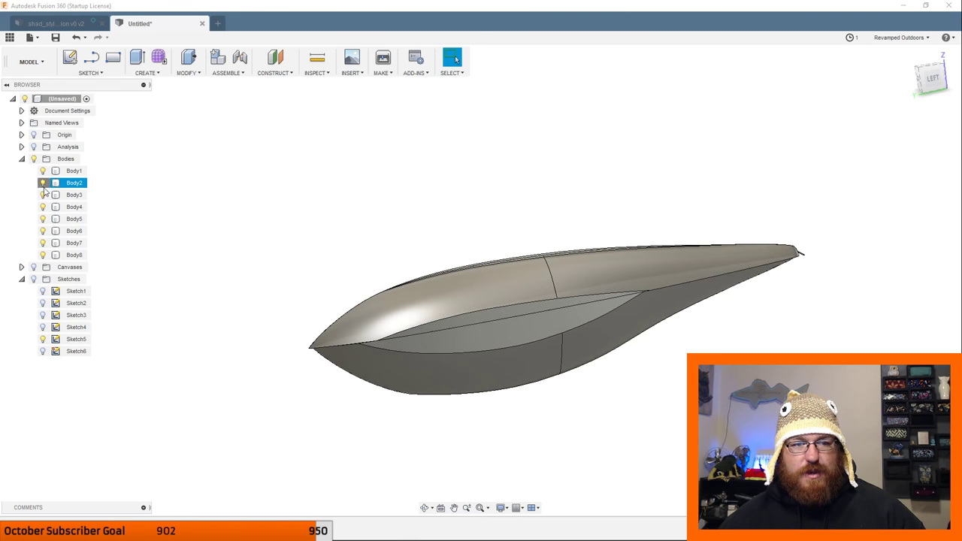
{"action": "middle_click_drag", "start_coordinate": [224, 318], "coordinate": [285, 314], "text": "shift"}
Show the lower-left hull piece and toggle Body1, Body3 and Body4 to check each piece.
{"action": "left_click", "coordinate": [43, 183]}
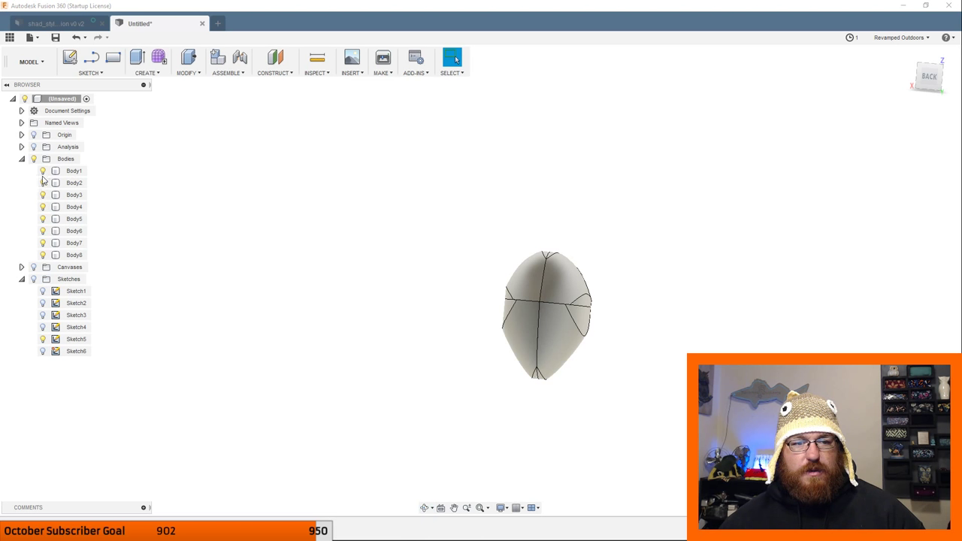
{"action": "left_click", "coordinate": [42, 171]}
{"action": "left_click", "coordinate": [43, 172]}
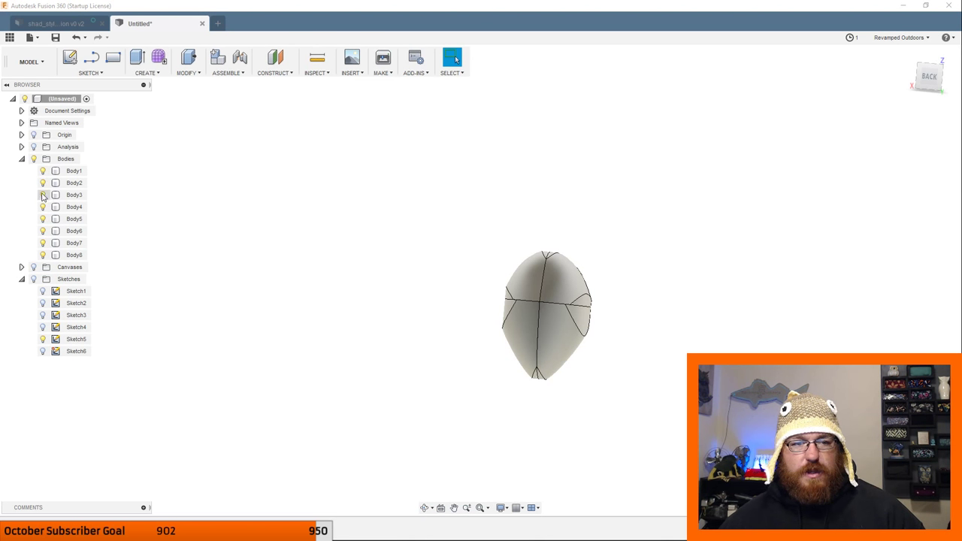
{"action": "left_click", "coordinate": [43, 195]}
{"action": "left_click", "coordinate": [43, 195]}
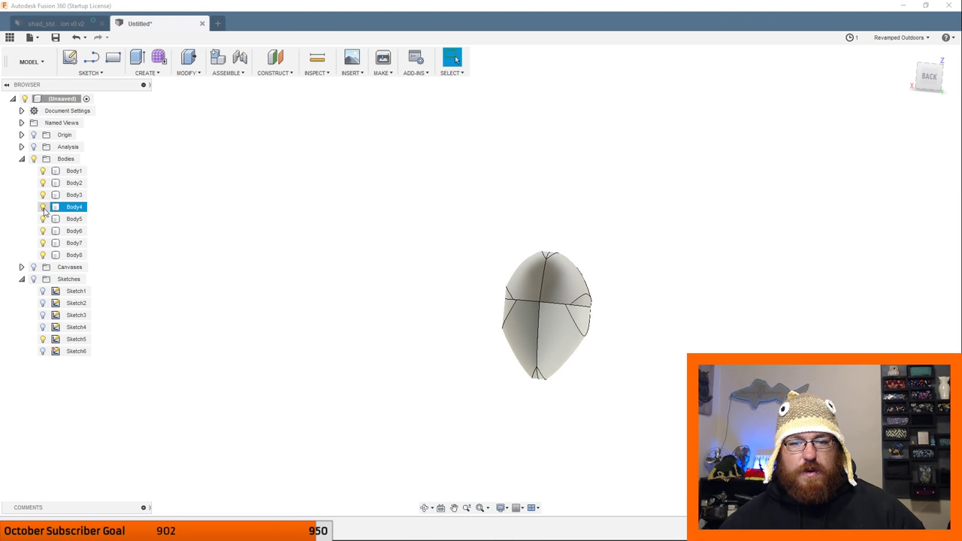
{"action": "left_click", "coordinate": [42, 206]}
{"action": "left_click", "coordinate": [43, 207]}
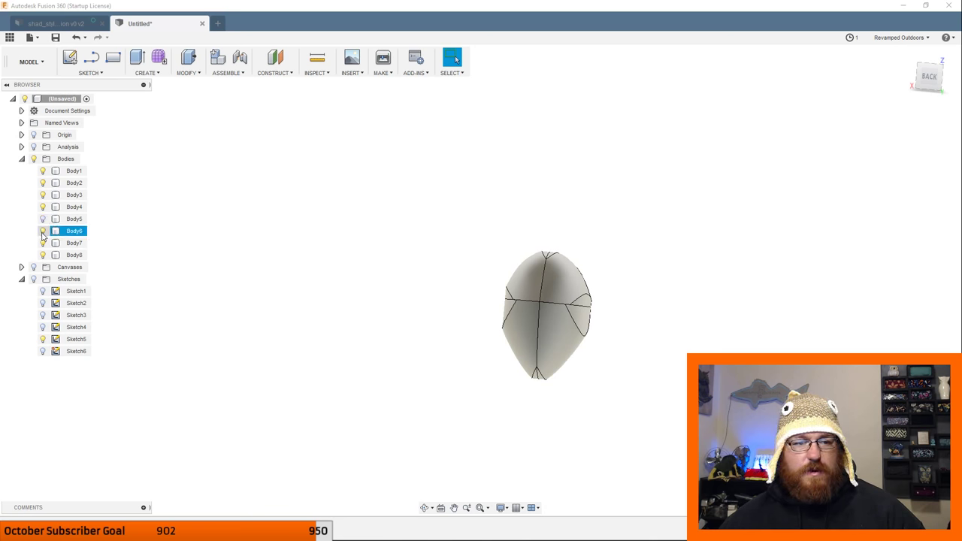
Orbit and zoom around the finished lure hull to inspect it from several sides.
{"action": "middle_click_drag", "start_coordinate": [548, 431], "coordinate": [576, 408], "text": "shift"}
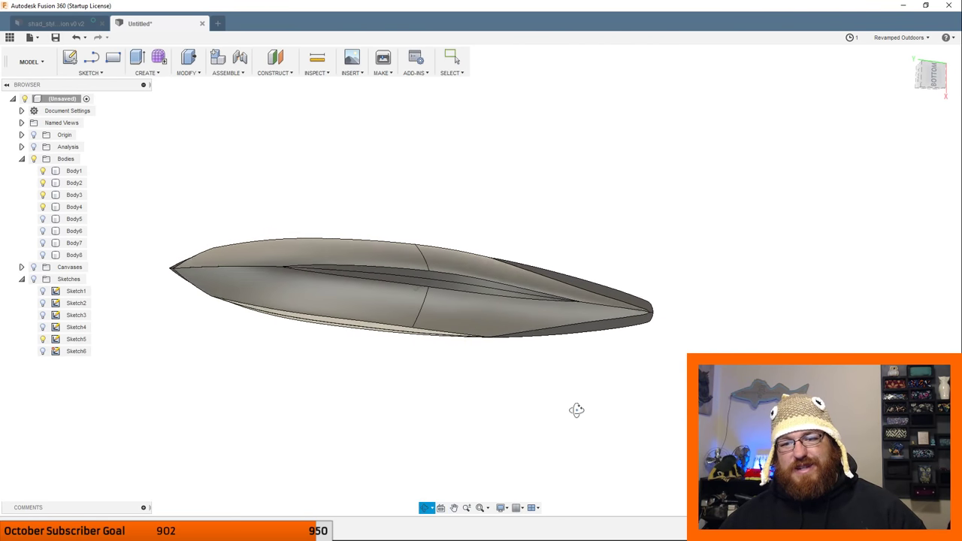
{"action": "scroll", "coordinate": [566, 324], "scroll_direction": "up", "scroll_amount": 5}
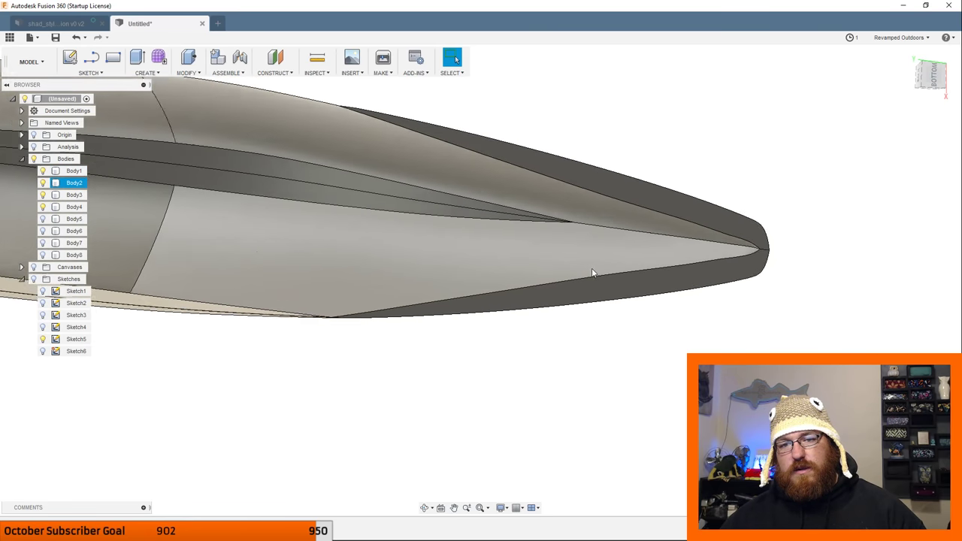
{"action": "scroll", "coordinate": [591, 268], "scroll_direction": "up", "scroll_amount": 3}
{"action": "scroll", "coordinate": [575, 248], "scroll_direction": "down", "scroll_amount": 4}
{"action": "scroll", "coordinate": [564, 259], "scroll_direction": "down", "scroll_amount": 4}
{"action": "middle_click_drag", "start_coordinate": [564, 258], "coordinate": [520, 245], "text": "shift"}
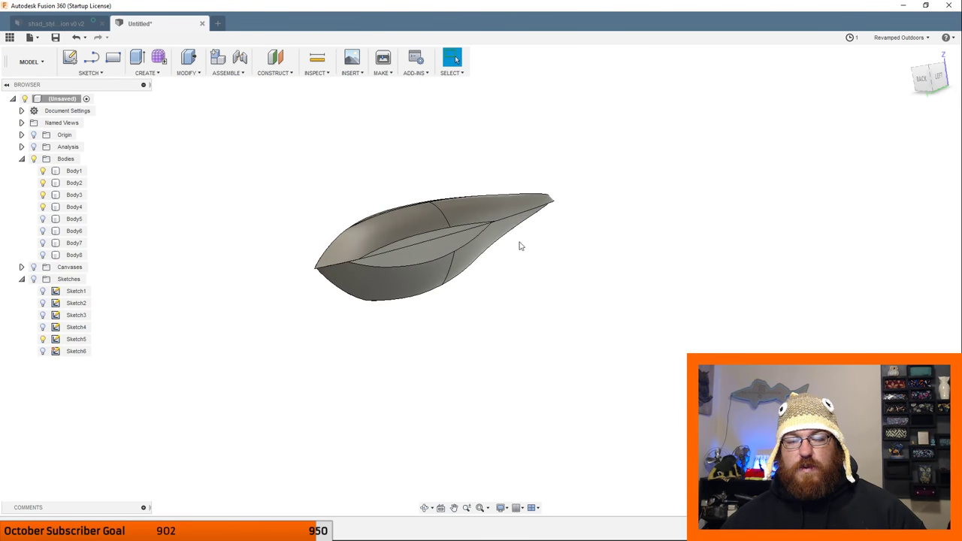
{"action": "right_click", "coordinate": [67, 100]}
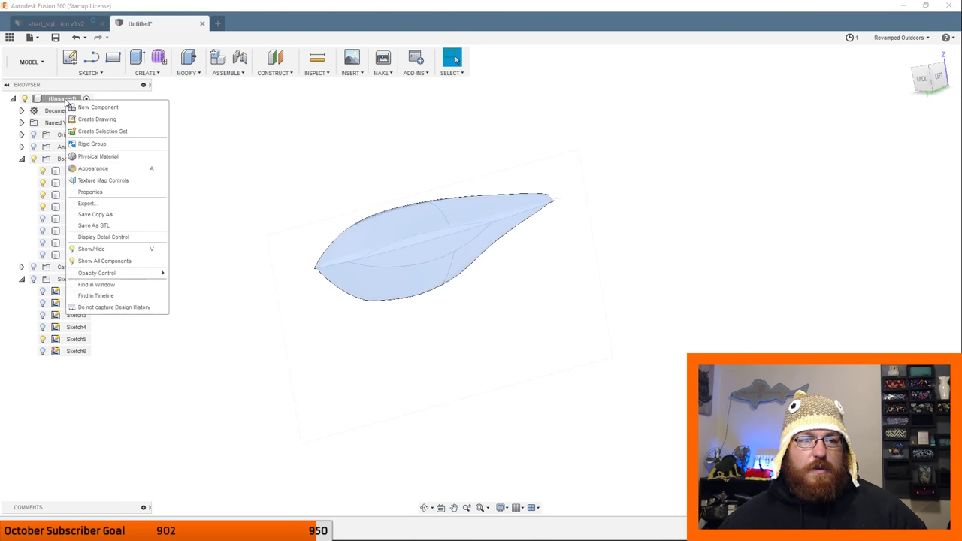
Export the whole lure design as the STL mesh Skinny_livestream_lure.stl.
{"action": "left_click", "coordinate": [94, 226]}
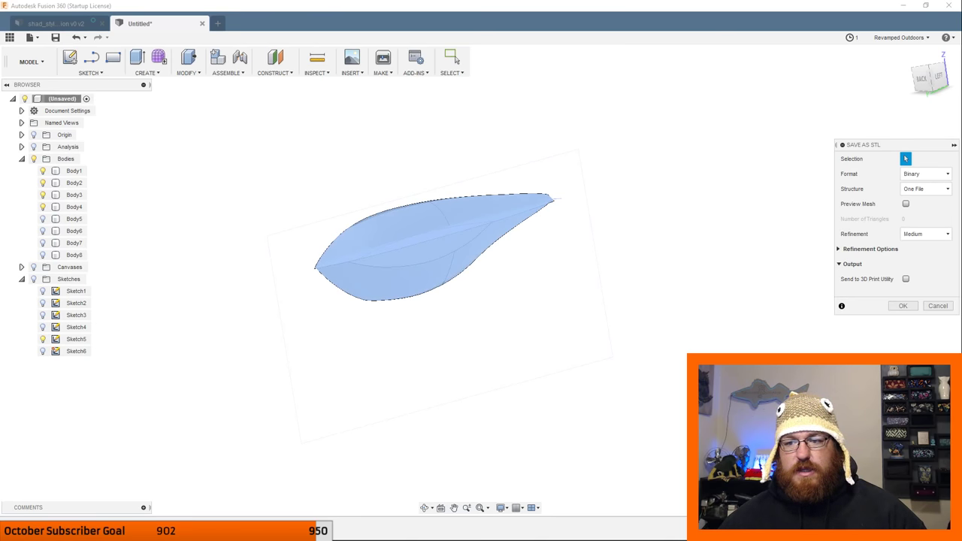
{"action": "left_click", "coordinate": [903, 306]}
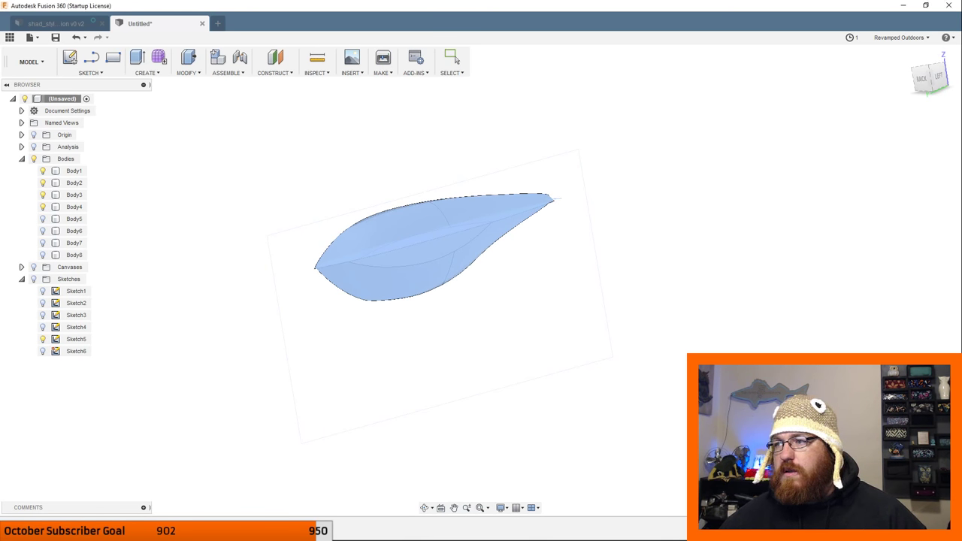
{"action": "key", "text": "Escape"}
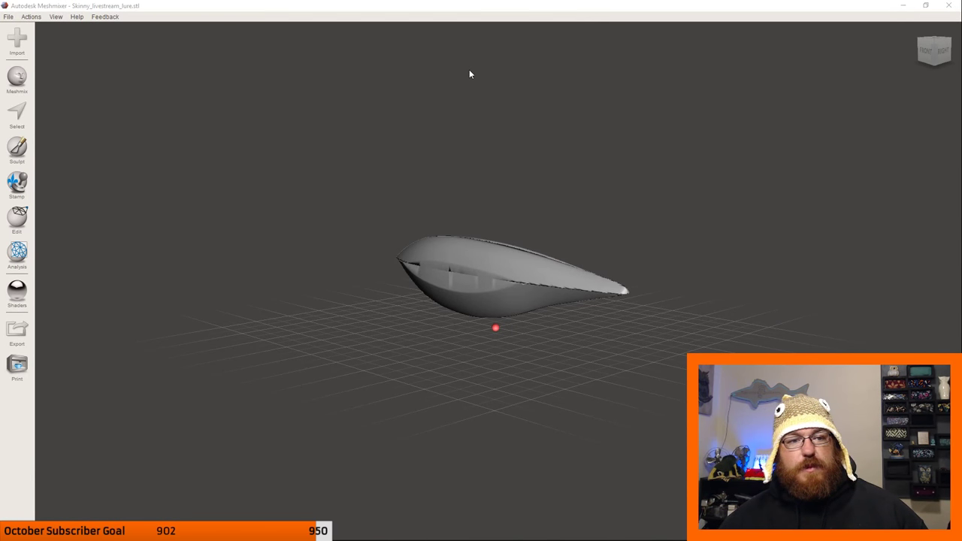
Check the installed version in Help > About Meshmixer, then bring up the Edit operations.
{"action": "left_click", "coordinate": [76, 18]}
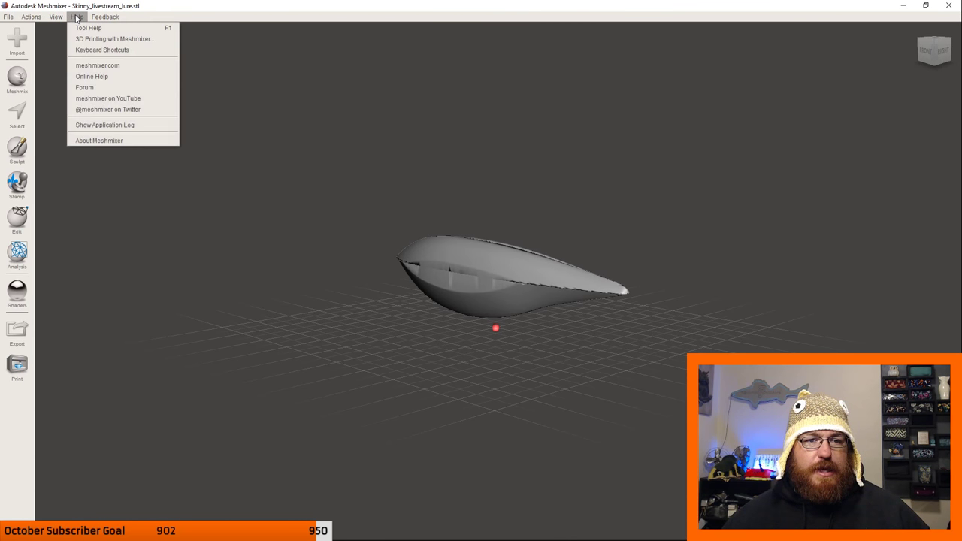
{"action": "left_click", "coordinate": [106, 140]}
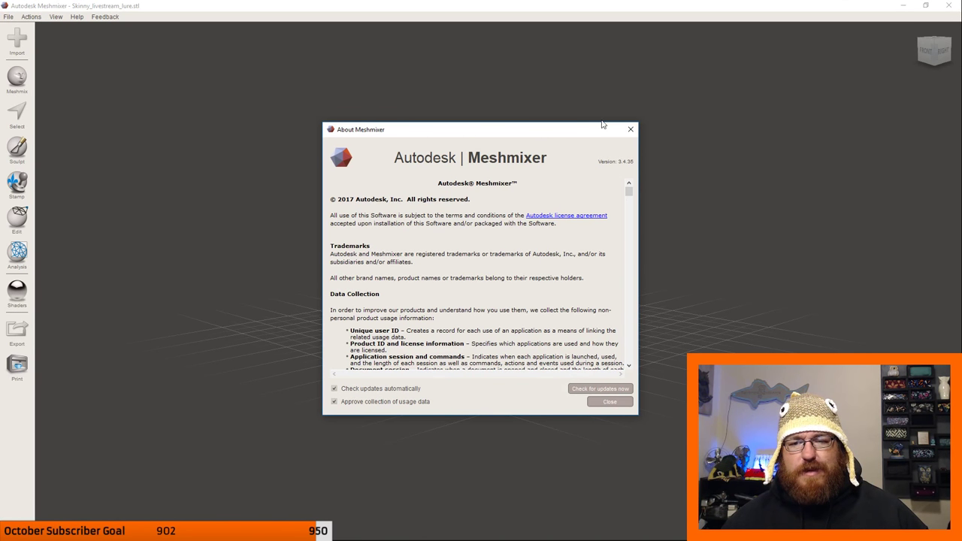
{"action": "left_click", "coordinate": [631, 129]}
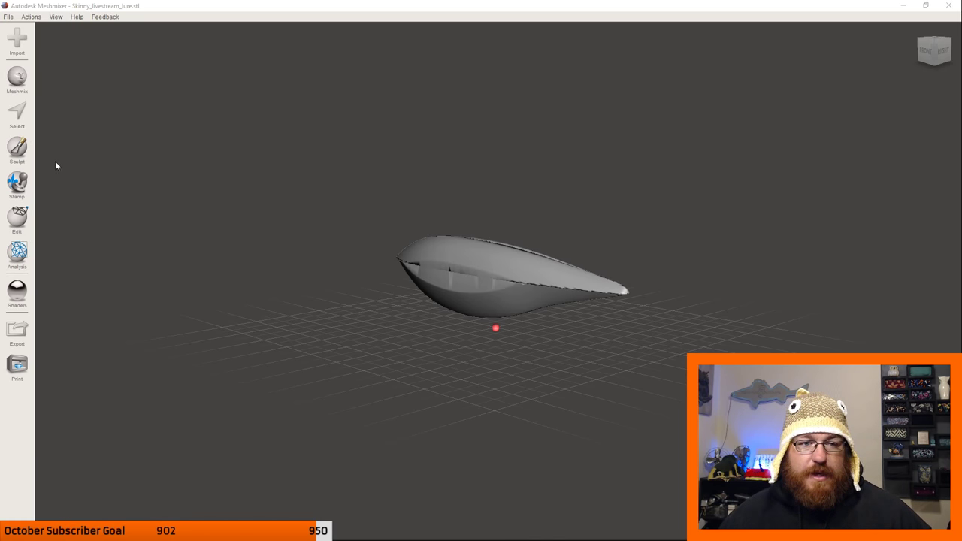
{"action": "left_click", "coordinate": [17, 218]}
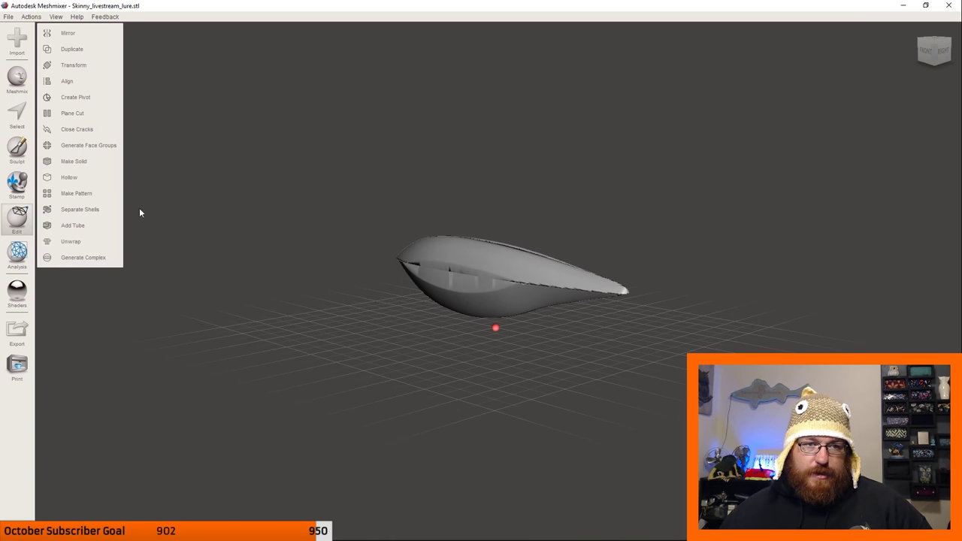
Make the lure mesh a solid with Solid Type set to Accurate and accept it.
{"action": "left_click", "coordinate": [74, 161]}
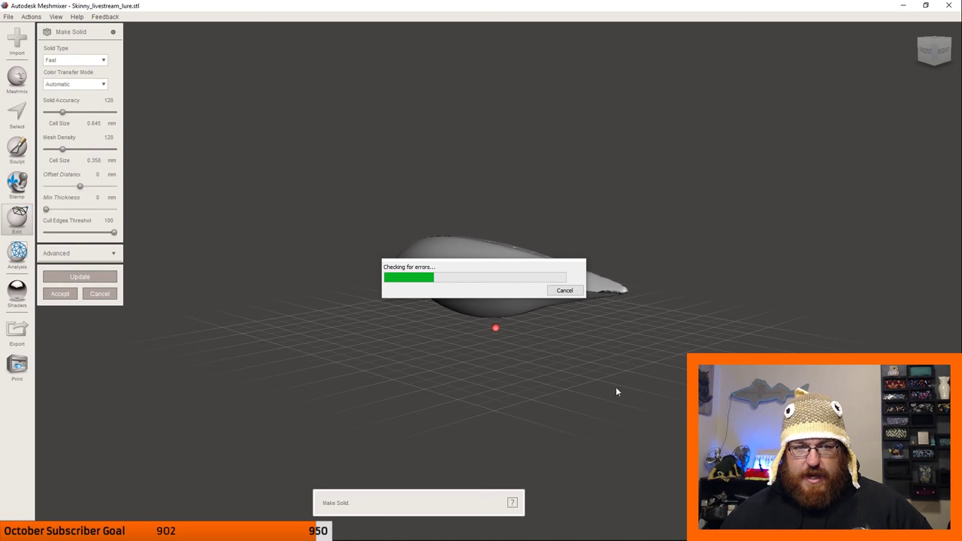
{"action": "left_click", "coordinate": [72, 62]}
{"action": "left_click", "coordinate": [73, 93]}
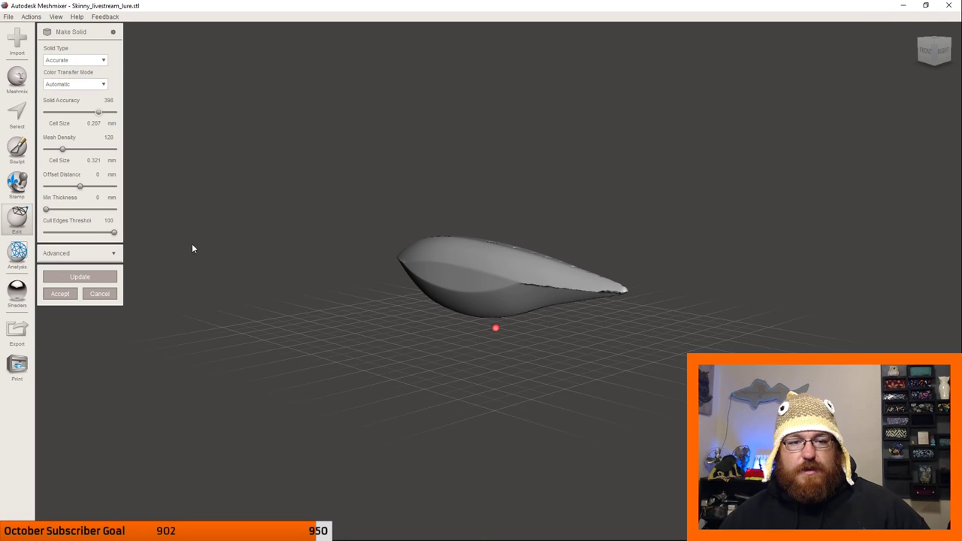
{"action": "key", "text": "Return"}
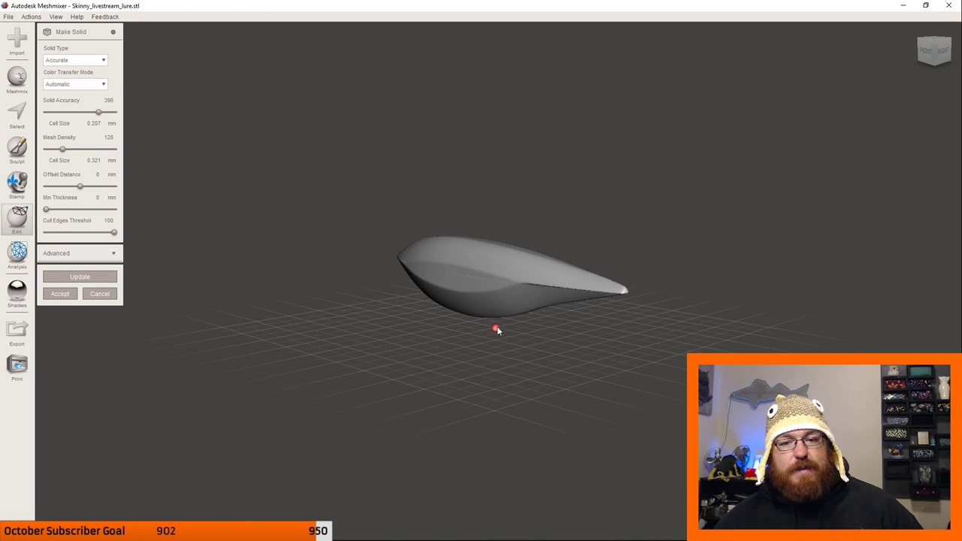
{"action": "right_click_drag", "start_coordinate": [519, 391], "coordinate": [594, 354]}
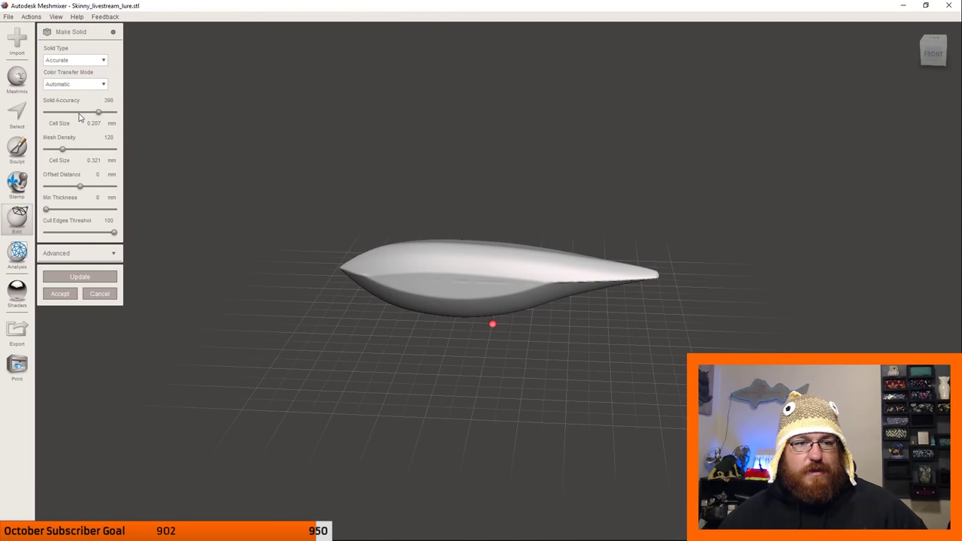
{"action": "left_click", "coordinate": [60, 294]}
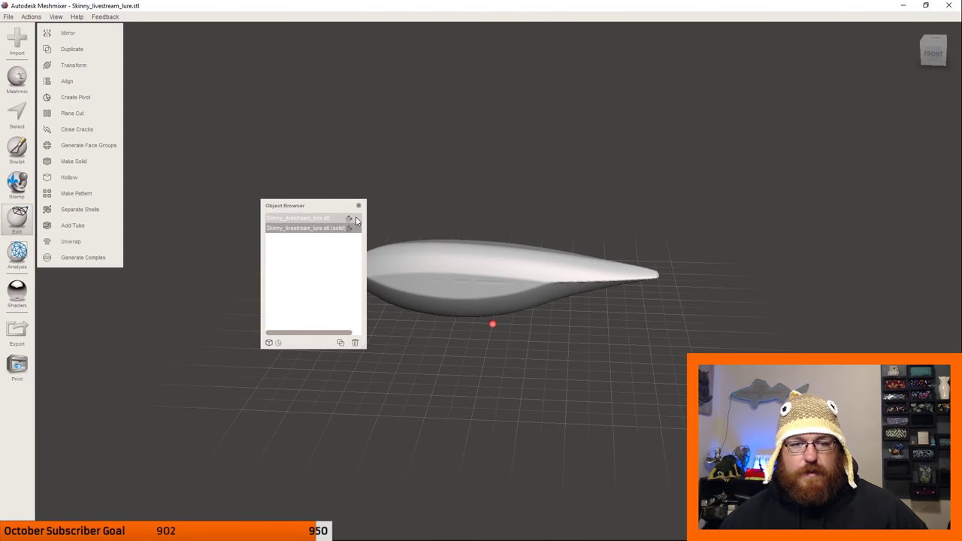
Delete the original imported Skinny_livestream_lure.stl mesh, keeping only the solid.
{"action": "left_click", "coordinate": [308, 219]}
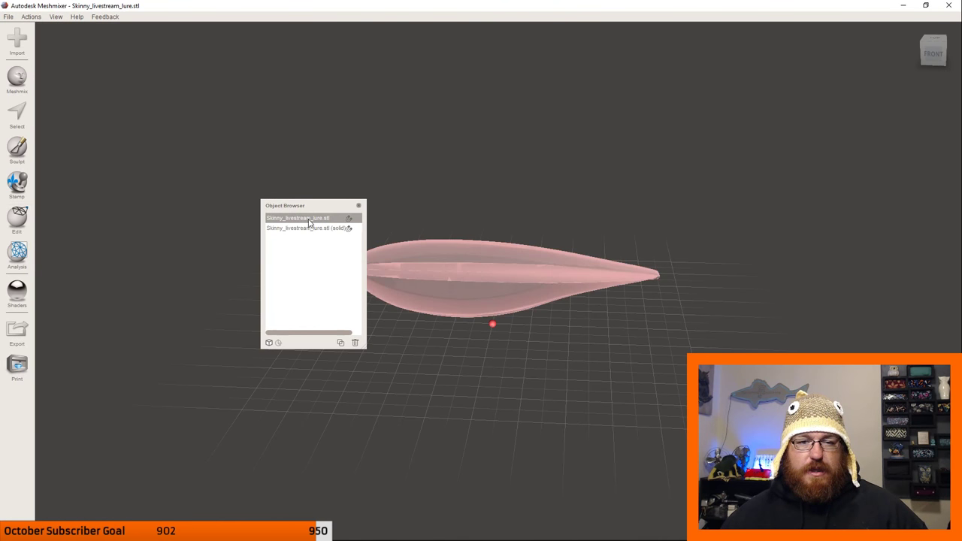
{"action": "left_click", "coordinate": [355, 343]}
{"action": "left_click", "coordinate": [359, 207]}
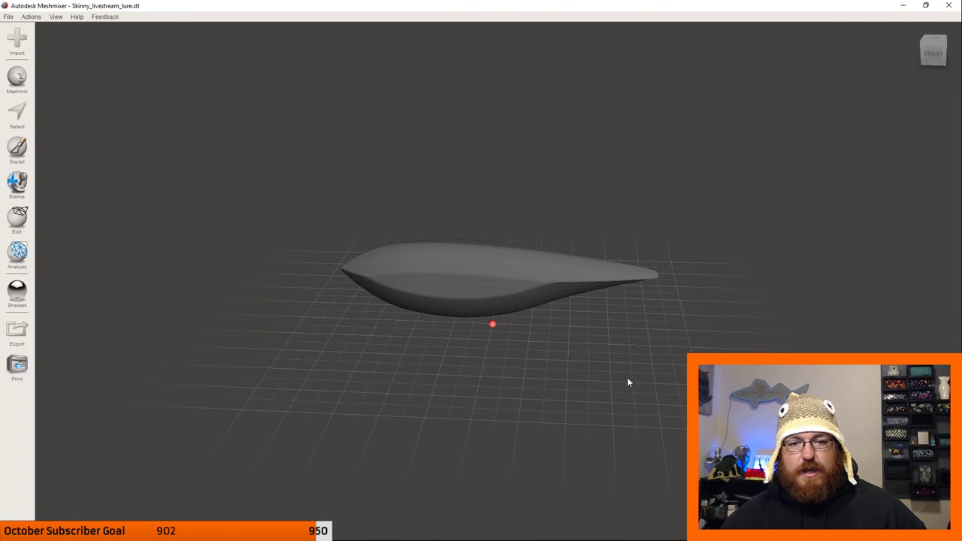
{"action": "scroll", "coordinate": [472, 273], "scroll_direction": "up", "scroll_amount": 5}
{"action": "right_click_drag", "start_coordinate": [352, 312], "coordinate": [485, 279]}
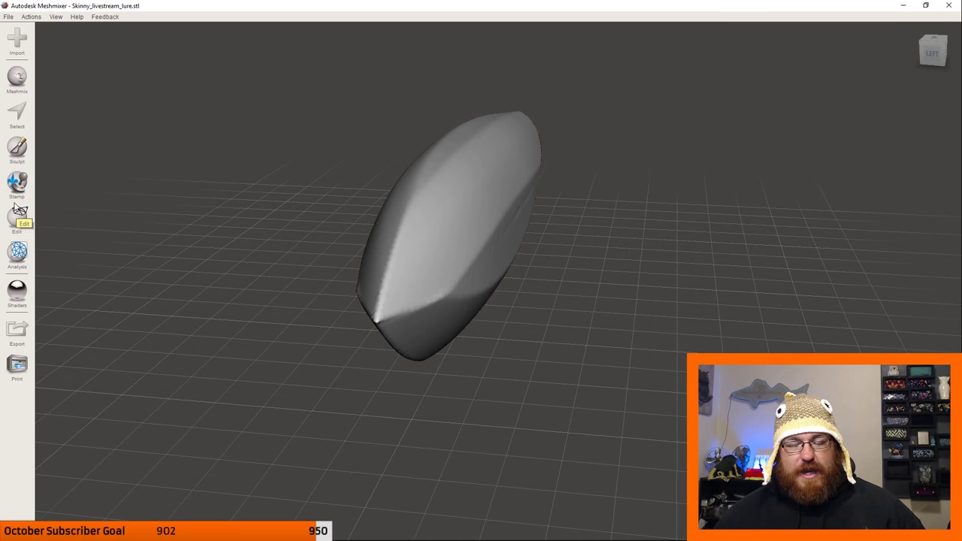
Choose the symmetric BubbleSmooth sculpt brush with strength lowered to 46.
{"action": "left_click", "coordinate": [19, 149]}
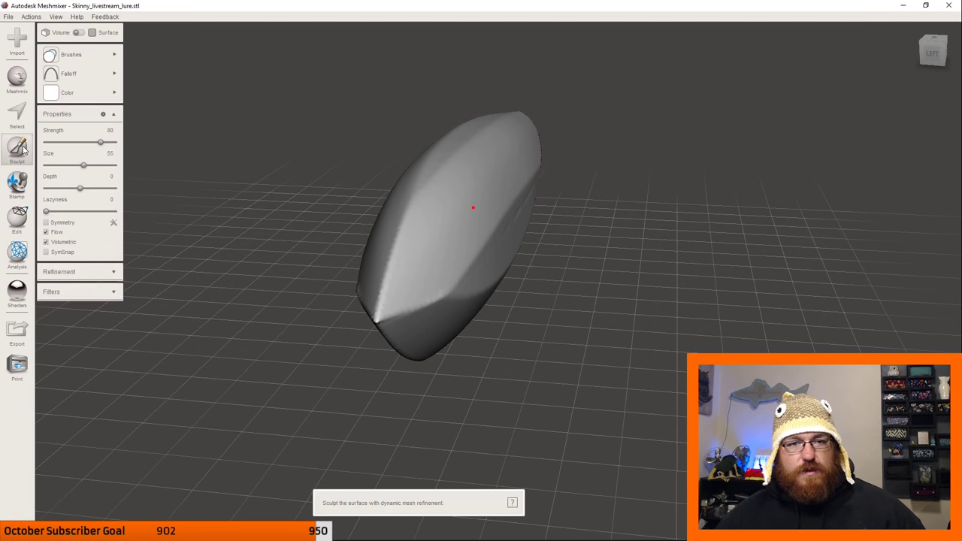
{"action": "left_click", "coordinate": [46, 223]}
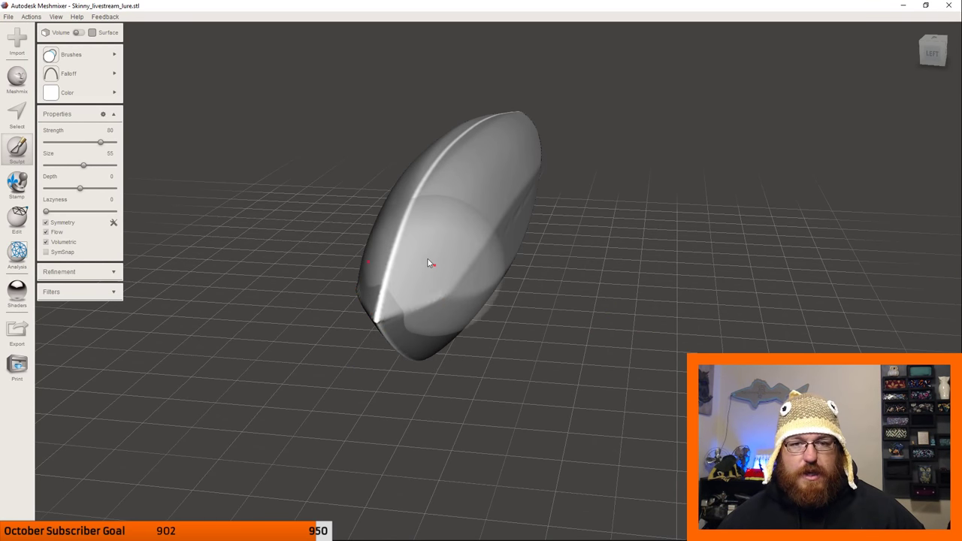
{"action": "mouse_move", "coordinate": [429, 263]}
{"action": "right_mouse_down"}
{"action": "mouse_move", "coordinate": [488, 350]}
{"action": "mouse_move", "coordinate": [466, 333]}
{"action": "mouse_move", "coordinate": [519, 369]}
{"action": "mouse_move", "coordinate": [454, 343]}
{"action": "mouse_move", "coordinate": [524, 353]}
{"action": "mouse_move", "coordinate": [482, 353]}
{"action": "right_mouse_up"}
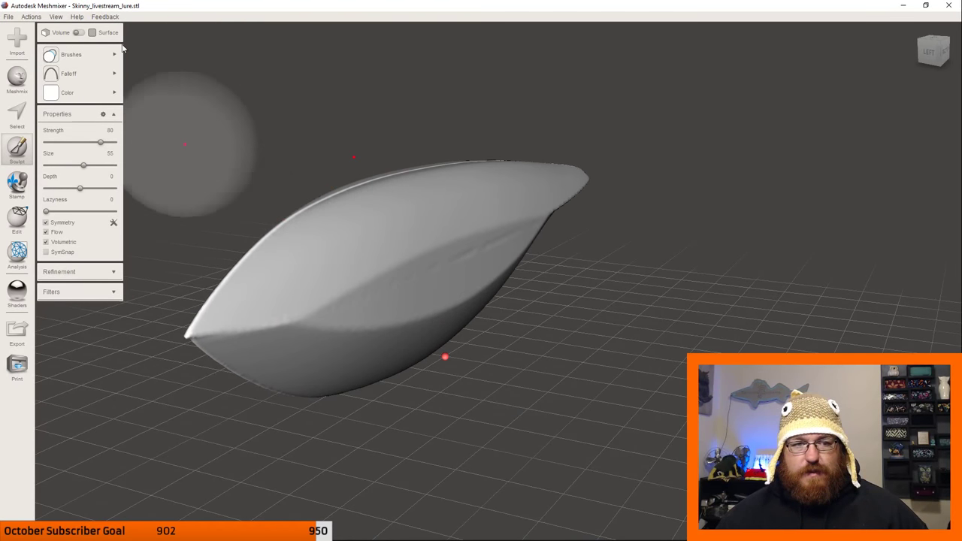
{"action": "mouse_move", "coordinate": [106, 54]}
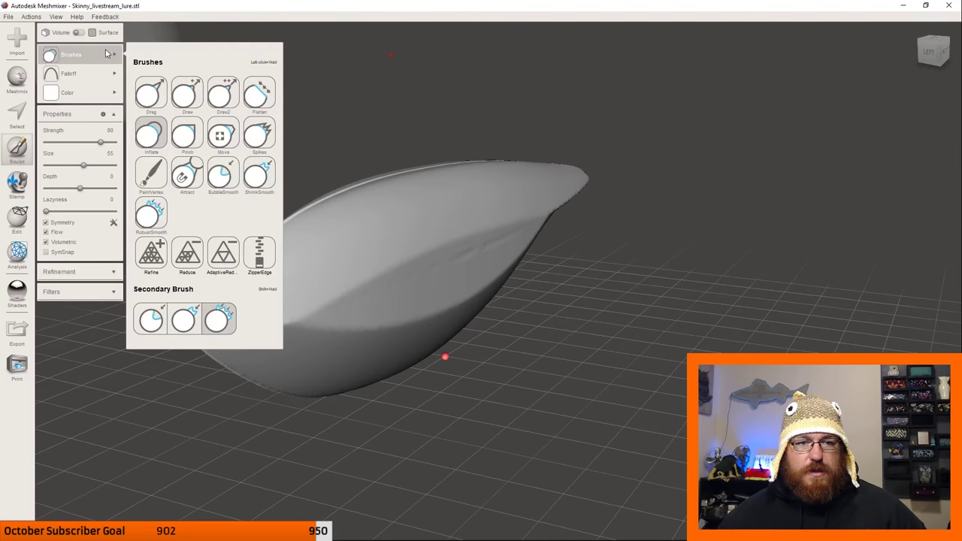
{"action": "left_click", "coordinate": [224, 176]}
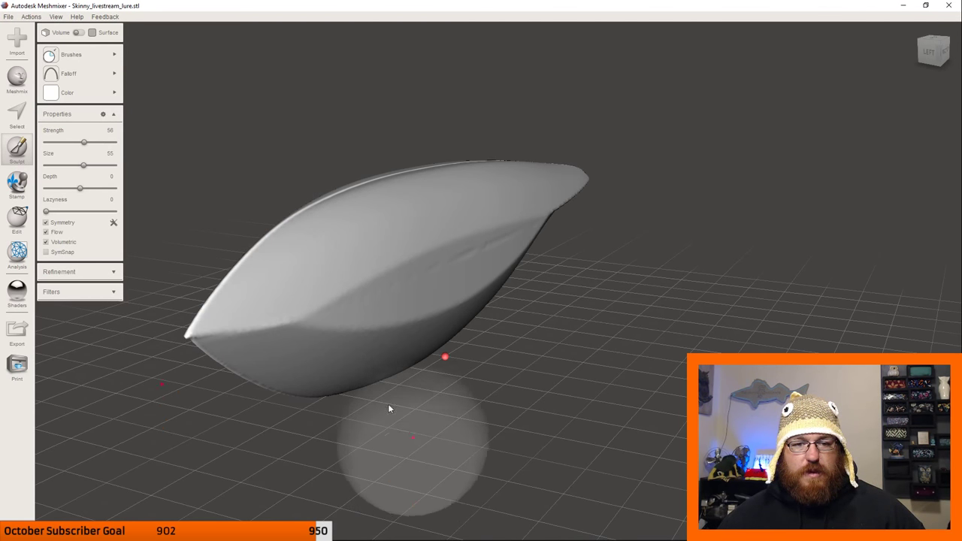
{"action": "left_click_drag", "start_coordinate": [84, 143], "coordinate": [68, 165]}
Smooth the lure's front surface from a close-up nose-on view.
{"action": "mouse_move", "coordinate": [468, 492]}
{"action": "right_mouse_down"}
{"action": "mouse_move", "coordinate": [440, 401]}
{"action": "mouse_move", "coordinate": [486, 423]}
{"action": "right_mouse_up"}
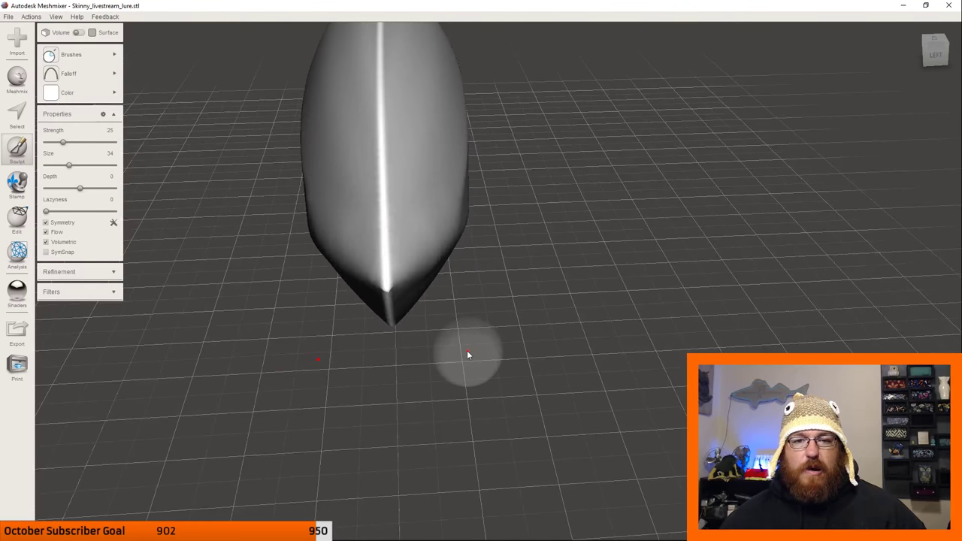
{"action": "mouse_move", "coordinate": [470, 358]}
{"action": "right_mouse_down"}
{"action": "mouse_move", "coordinate": [479, 342]}
{"action": "mouse_move", "coordinate": [494, 348]}
{"action": "mouse_move", "coordinate": [486, 343]}
{"action": "right_mouse_up"}
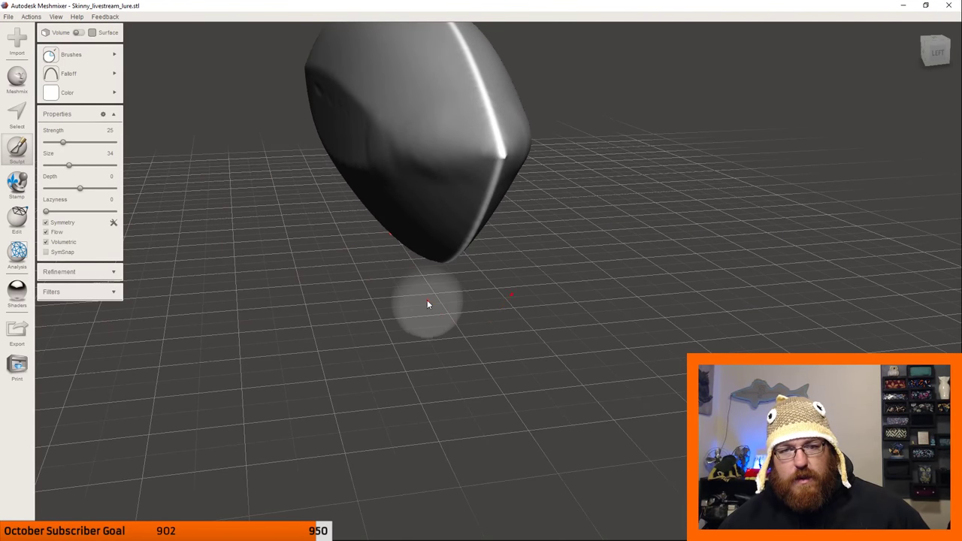
{"action": "mouse_move", "coordinate": [463, 222]}
{"action": "right_mouse_down"}
{"action": "mouse_move", "coordinate": [484, 142]}
{"action": "mouse_move", "coordinate": [509, 167]}
{"action": "mouse_move", "coordinate": [534, 270]}
{"action": "mouse_move", "coordinate": [503, 196]}
{"action": "mouse_move", "coordinate": [509, 183]}
{"action": "mouse_move", "coordinate": [474, 224]}
{"action": "right_mouse_up"}
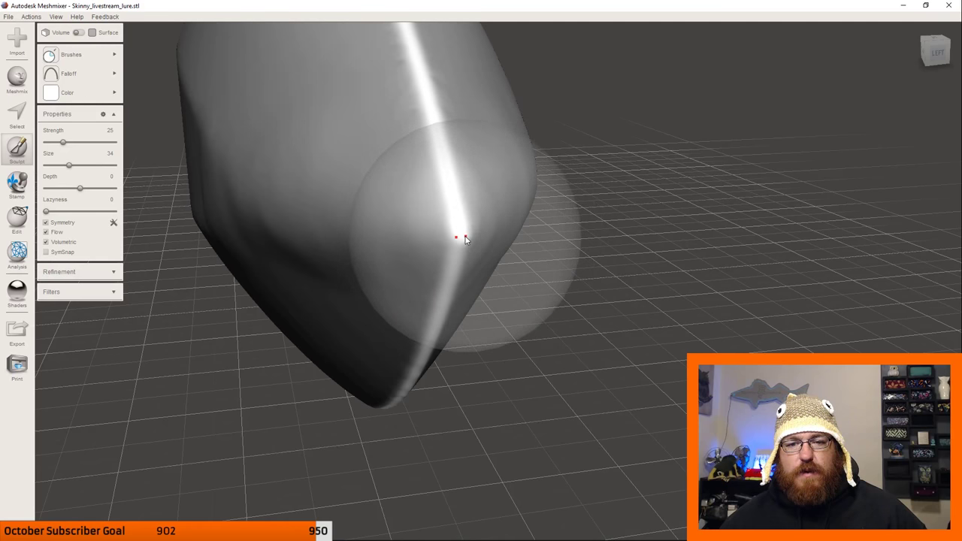
{"action": "mouse_move", "coordinate": [451, 240]}
{"action": "left_mouse_down"}
{"action": "mouse_move", "coordinate": [416, 247]}
{"action": "mouse_move", "coordinate": [365, 193]}
{"action": "mouse_move", "coordinate": [337, 215]}
{"action": "mouse_move", "coordinate": [380, 207]}
{"action": "mouse_move", "coordinate": [350, 230]}
{"action": "mouse_move", "coordinate": [362, 199]}
{"action": "mouse_move", "coordinate": [421, 256]}
{"action": "mouse_move", "coordinate": [462, 253]}
{"action": "mouse_move", "coordinate": [451, 216]}
{"action": "mouse_move", "coordinate": [471, 265]}
{"action": "mouse_move", "coordinate": [403, 225]}
{"action": "mouse_move", "coordinate": [563, 283]}
{"action": "left_mouse_up"}
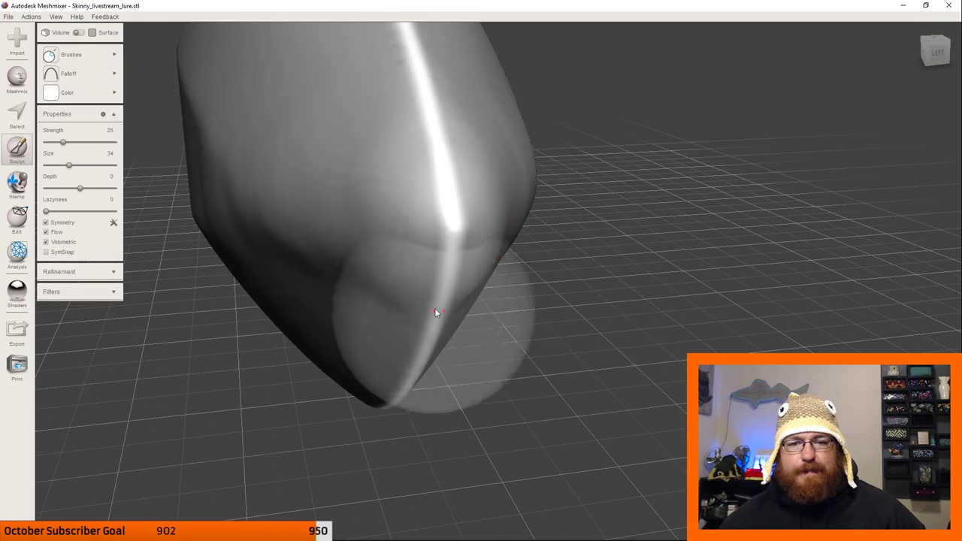
At strength 44, smooth the streaky grooves on the lure's side and around its nose.
{"action": "right_click_drag", "start_coordinate": [436, 311], "coordinate": [466, 243]}
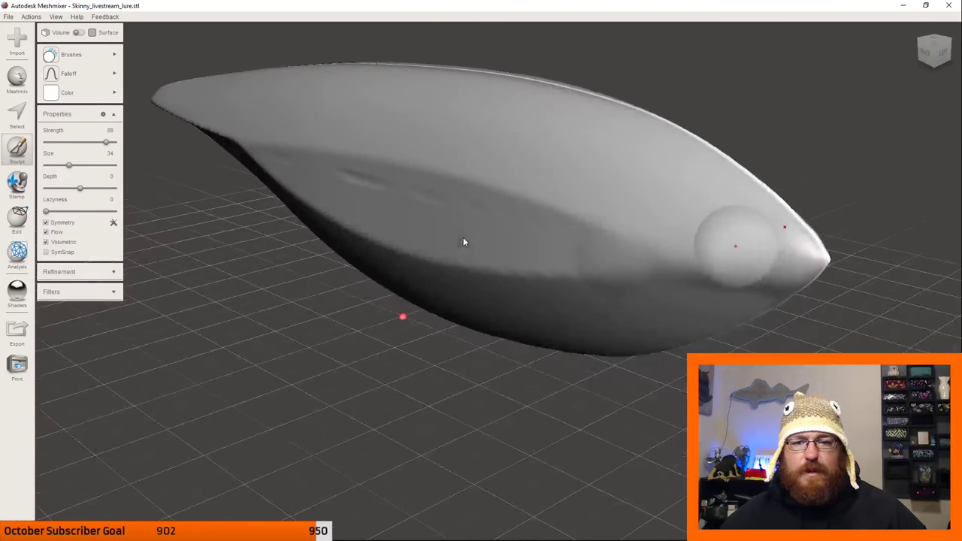
{"action": "left_click_drag", "start_coordinate": [64, 146], "coordinate": [83, 165]}
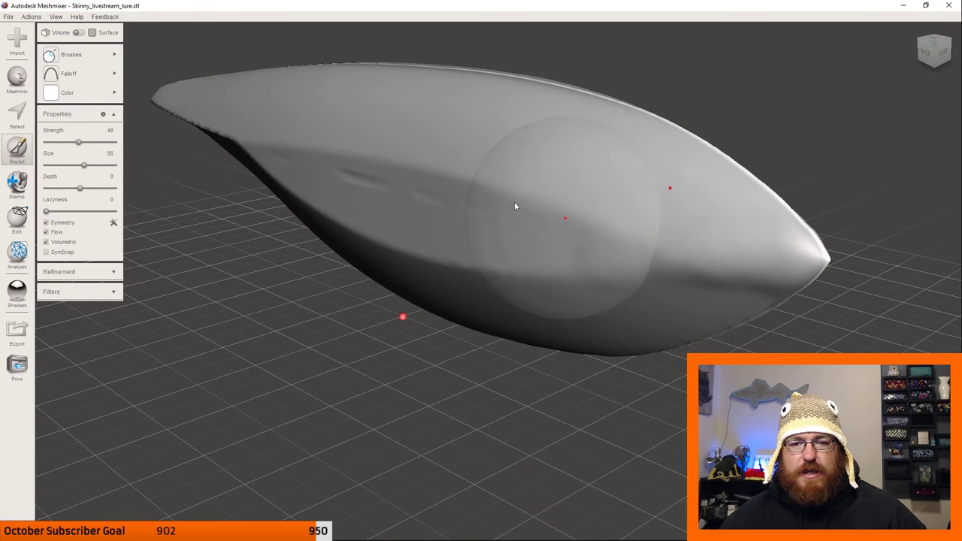
{"action": "mouse_move", "coordinate": [515, 205]}
{"action": "left_mouse_down"}
{"action": "mouse_move", "coordinate": [400, 162]}
{"action": "mouse_move", "coordinate": [334, 149]}
{"action": "mouse_move", "coordinate": [322, 158]}
{"action": "mouse_move", "coordinate": [428, 193]}
{"action": "mouse_move", "coordinate": [550, 270]}
{"action": "mouse_move", "coordinate": [604, 288]}
{"action": "mouse_move", "coordinate": [547, 285]}
{"action": "mouse_move", "coordinate": [627, 294]}
{"action": "mouse_move", "coordinate": [646, 275]}
{"action": "mouse_move", "coordinate": [566, 288]}
{"action": "mouse_move", "coordinate": [703, 291]}
{"action": "mouse_move", "coordinate": [607, 300]}
{"action": "mouse_move", "coordinate": [681, 294]}
{"action": "left_mouse_up"}
{"action": "key", "text": "Up"}
{"action": "key", "text": "Up"}
{"action": "key", "text": "Up"}
{"action": "key", "text": "Up"}
{"action": "mouse_move", "coordinate": [682, 294]}
{"action": "right_mouse_down"}
{"action": "mouse_move", "coordinate": [558, 248]}
{"action": "mouse_move", "coordinate": [550, 213]}
{"action": "mouse_move", "coordinate": [514, 180]}
{"action": "mouse_move", "coordinate": [730, 307]}
{"action": "mouse_move", "coordinate": [679, 294]}
{"action": "mouse_move", "coordinate": [707, 315]}
{"action": "right_mouse_up"}
{"action": "key", "text": "Down"}
{"action": "key", "text": "Down"}
{"action": "key", "text": "Down"}
{"action": "key", "text": "Down"}
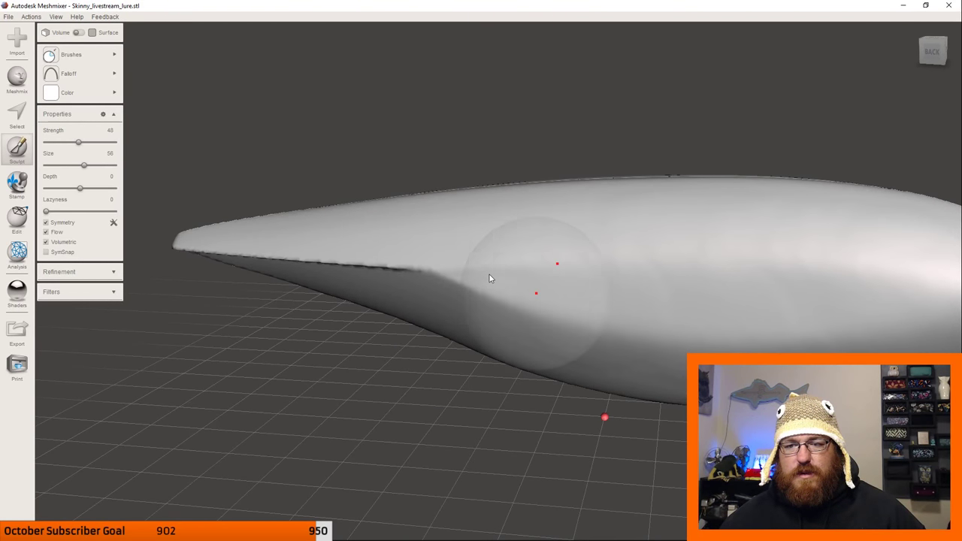
Smooth the sharp lower nose seam and the lure's side, then soften the nose contours at brush size 38.
{"action": "mouse_move", "coordinate": [490, 279]}
{"action": "left_mouse_down"}
{"action": "mouse_move", "coordinate": [470, 284]}
{"action": "mouse_move", "coordinate": [380, 260]}
{"action": "mouse_move", "coordinate": [395, 282]}
{"action": "mouse_move", "coordinate": [317, 257]}
{"action": "left_mouse_up"}
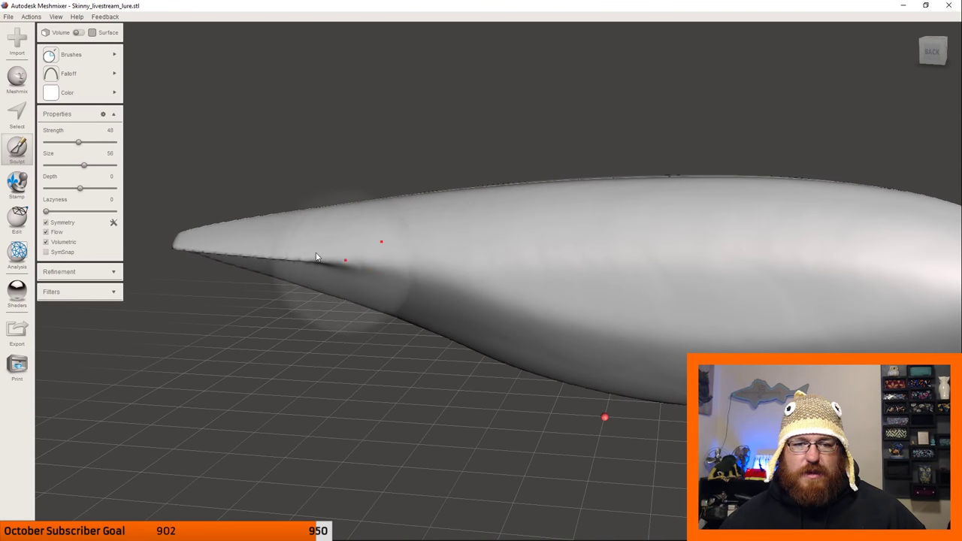
{"action": "key", "text": "Up"}
{"action": "key", "text": "Up"}
{"action": "key", "text": "Up"}
{"action": "key", "text": "Up"}
{"action": "mouse_move", "coordinate": [499, 338]}
{"action": "right_mouse_down"}
{"action": "mouse_move", "coordinate": [668, 311]}
{"action": "mouse_move", "coordinate": [517, 293]}
{"action": "right_mouse_up"}
{"action": "key", "text": "Down"}
{"action": "key", "text": "Down"}
{"action": "key", "text": "Down"}
{"action": "key", "text": "Down"}
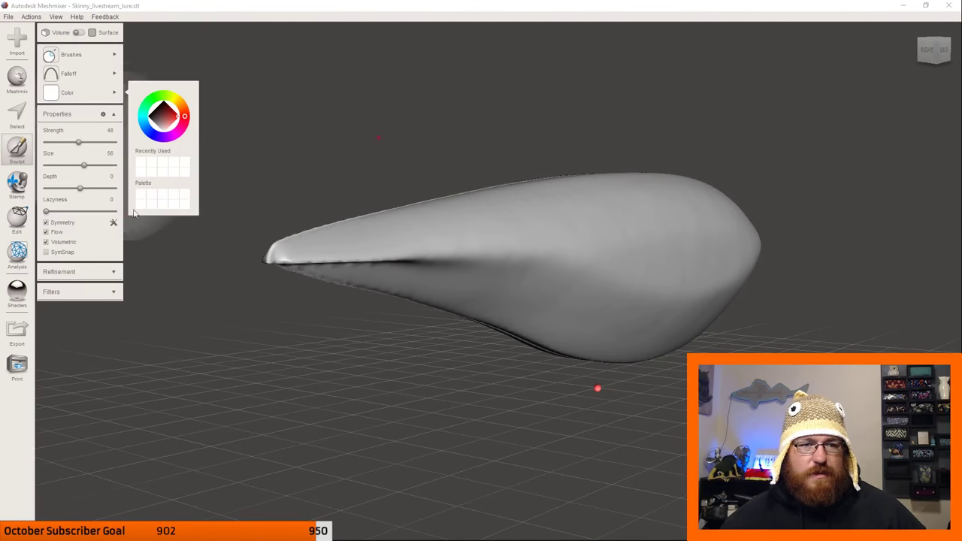
{"action": "left_click_drag", "start_coordinate": [83, 164], "coordinate": [72, 164]}
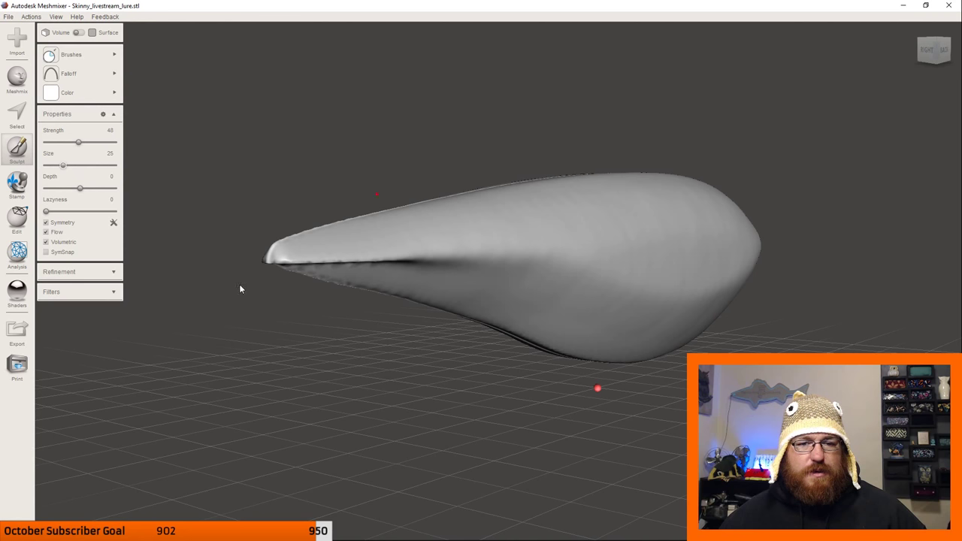
{"action": "left_click_drag", "start_coordinate": [376, 251], "coordinate": [391, 262]}
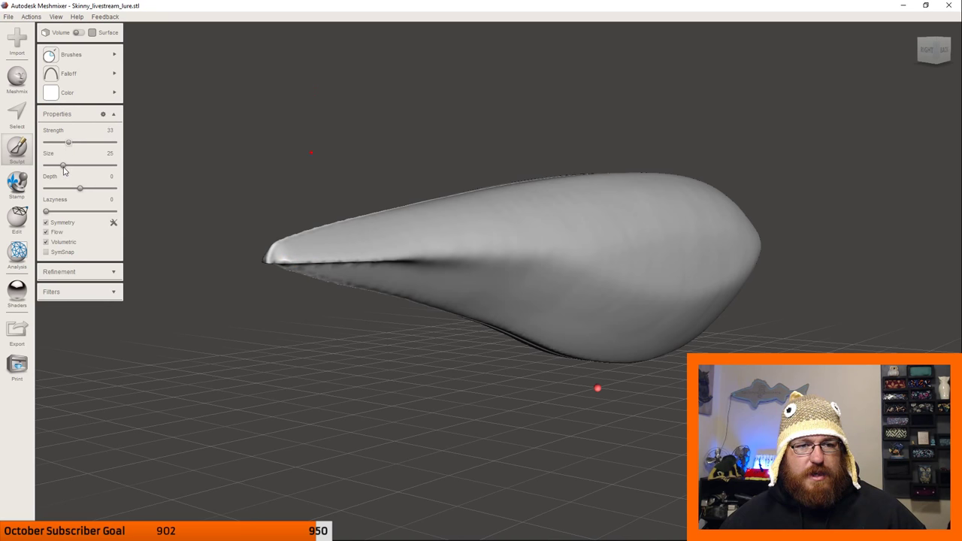
At brush size 42, smooth away the upper-edge crease and the middle up to the top ridge.
{"action": "left_click_drag", "start_coordinate": [71, 165], "coordinate": [75, 164]}
{"action": "scroll", "coordinate": [356, 323], "scroll_direction": "up", "scroll_amount": 4}
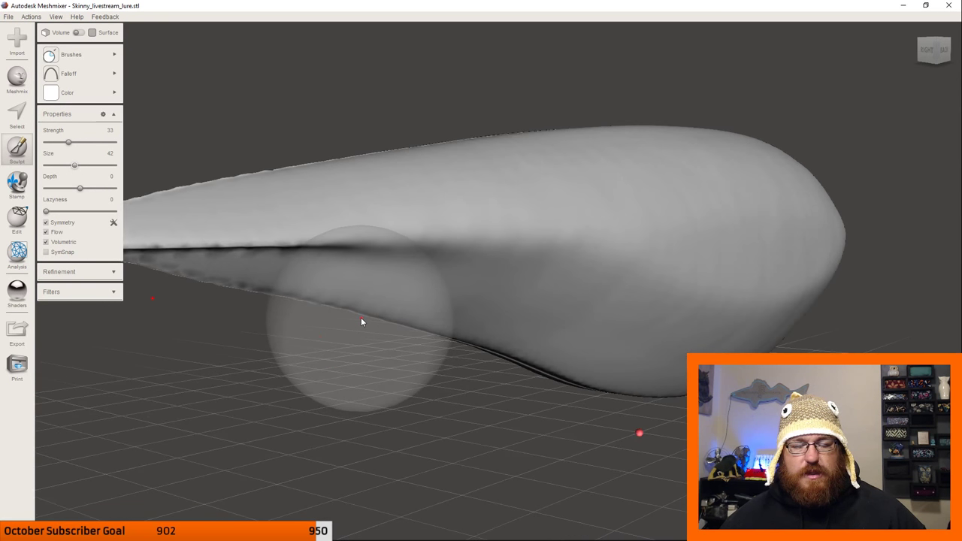
{"action": "scroll", "coordinate": [361, 317], "scroll_direction": "up", "scroll_amount": 2}
{"action": "right_click_drag", "start_coordinate": [385, 305], "coordinate": [451, 310]}
{"action": "mouse_move", "coordinate": [451, 310]}
{"action": "left_mouse_down"}
{"action": "mouse_move", "coordinate": [477, 305]}
{"action": "mouse_move", "coordinate": [394, 264]}
{"action": "mouse_move", "coordinate": [425, 283]}
{"action": "mouse_move", "coordinate": [282, 248]}
{"action": "mouse_move", "coordinate": [283, 266]}
{"action": "mouse_move", "coordinate": [470, 369]}
{"action": "mouse_move", "coordinate": [406, 324]}
{"action": "mouse_move", "coordinate": [462, 365]}
{"action": "mouse_move", "coordinate": [396, 325]}
{"action": "mouse_move", "coordinate": [493, 382]}
{"action": "mouse_move", "coordinate": [496, 346]}
{"action": "mouse_move", "coordinate": [420, 286]}
{"action": "mouse_move", "coordinate": [542, 327]}
{"action": "mouse_move", "coordinate": [479, 299]}
{"action": "mouse_move", "coordinate": [584, 313]}
{"action": "mouse_move", "coordinate": [492, 296]}
{"action": "mouse_move", "coordinate": [606, 328]}
{"action": "mouse_move", "coordinate": [637, 350]}
{"action": "mouse_move", "coordinate": [491, 289]}
{"action": "mouse_move", "coordinate": [471, 298]}
{"action": "mouse_move", "coordinate": [640, 380]}
{"action": "mouse_move", "coordinate": [671, 415]}
{"action": "mouse_move", "coordinate": [475, 316]}
{"action": "mouse_move", "coordinate": [596, 440]}
{"action": "mouse_move", "coordinate": [539, 390]}
{"action": "mouse_move", "coordinate": [599, 443]}
{"action": "mouse_move", "coordinate": [595, 428]}
{"action": "mouse_move", "coordinate": [643, 458]}
{"action": "mouse_move", "coordinate": [570, 353]}
{"action": "mouse_move", "coordinate": [524, 336]}
{"action": "mouse_move", "coordinate": [529, 317]}
{"action": "mouse_move", "coordinate": [471, 282]}
{"action": "mouse_move", "coordinate": [573, 329]}
{"action": "left_mouse_up"}
{"action": "mouse_move", "coordinate": [574, 329]}
{"action": "right_mouse_down"}
{"action": "mouse_move", "coordinate": [579, 370]}
{"action": "mouse_move", "coordinate": [530, 367]}
{"action": "right_mouse_up"}
{"action": "mouse_move", "coordinate": [530, 367]}
{"action": "left_mouse_down"}
{"action": "mouse_move", "coordinate": [429, 439]}
{"action": "mouse_move", "coordinate": [488, 385]}
{"action": "mouse_move", "coordinate": [540, 305]}
{"action": "mouse_move", "coordinate": [478, 376]}
{"action": "mouse_move", "coordinate": [712, 274]}
{"action": "mouse_move", "coordinate": [681, 219]}
{"action": "mouse_move", "coordinate": [623, 227]}
{"action": "mouse_move", "coordinate": [552, 283]}
{"action": "mouse_move", "coordinate": [577, 223]}
{"action": "mouse_move", "coordinate": [648, 185]}
{"action": "mouse_move", "coordinate": [602, 226]}
{"action": "mouse_move", "coordinate": [617, 181]}
{"action": "mouse_move", "coordinate": [651, 174]}
{"action": "left_mouse_up"}
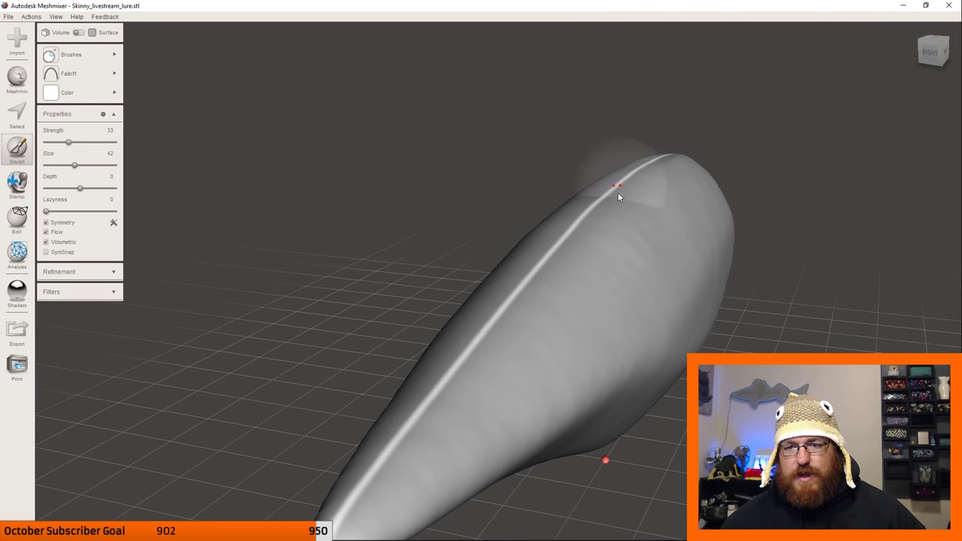
{"action": "right_click_drag", "start_coordinate": [617, 193], "coordinate": [591, 251]}
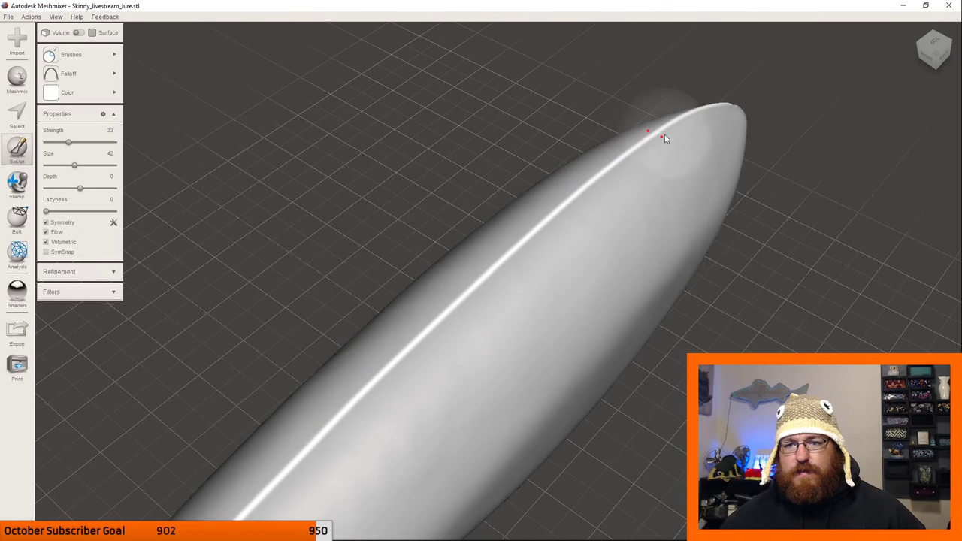
{"action": "mouse_move", "coordinate": [748, 226]}
{"action": "right_mouse_down"}
{"action": "mouse_move", "coordinate": [636, 166]}
{"action": "mouse_move", "coordinate": [782, 280]}
{"action": "mouse_move", "coordinate": [747, 295]}
{"action": "mouse_move", "coordinate": [594, 281]}
{"action": "mouse_move", "coordinate": [752, 331]}
{"action": "mouse_move", "coordinate": [612, 279]}
{"action": "mouse_move", "coordinate": [632, 286]}
{"action": "mouse_move", "coordinate": [292, 103]}
{"action": "right_mouse_up"}
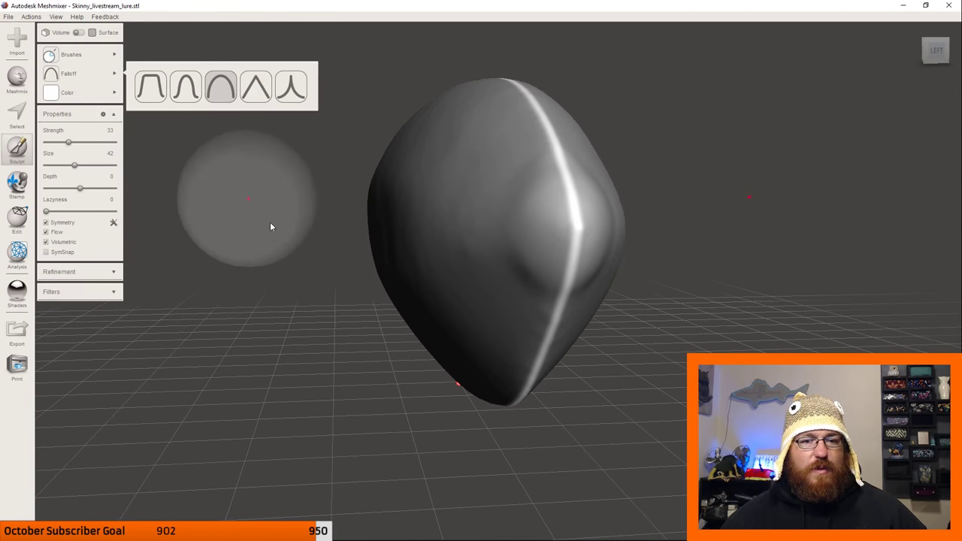
With a depth sculpt brush at size about 26, flatten and refine the bulge on the head's upper right.
{"action": "left_click", "coordinate": [150, 208]}
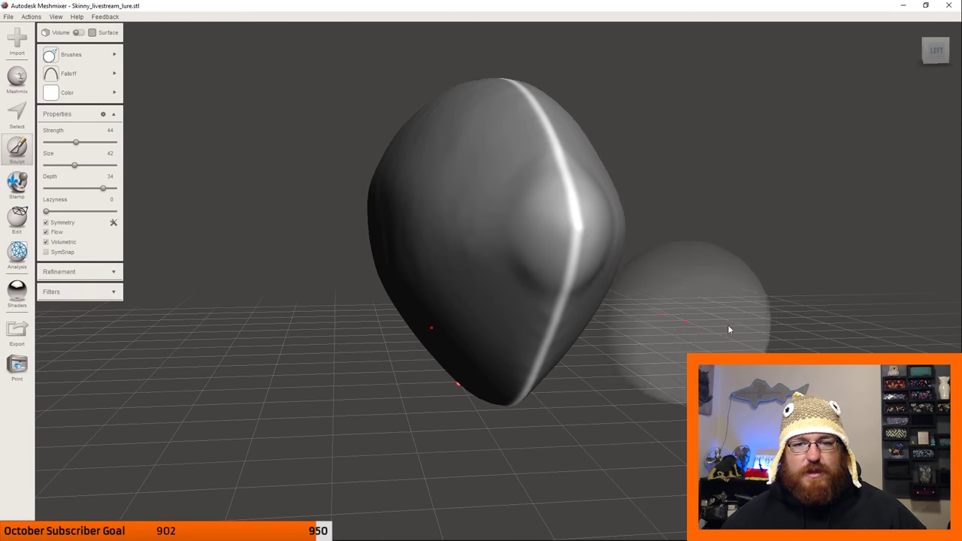
{"action": "right_click_drag", "start_coordinate": [728, 328], "coordinate": [552, 206]}
{"action": "scroll", "coordinate": [566, 222], "scroll_direction": "up", "scroll_amount": 5}
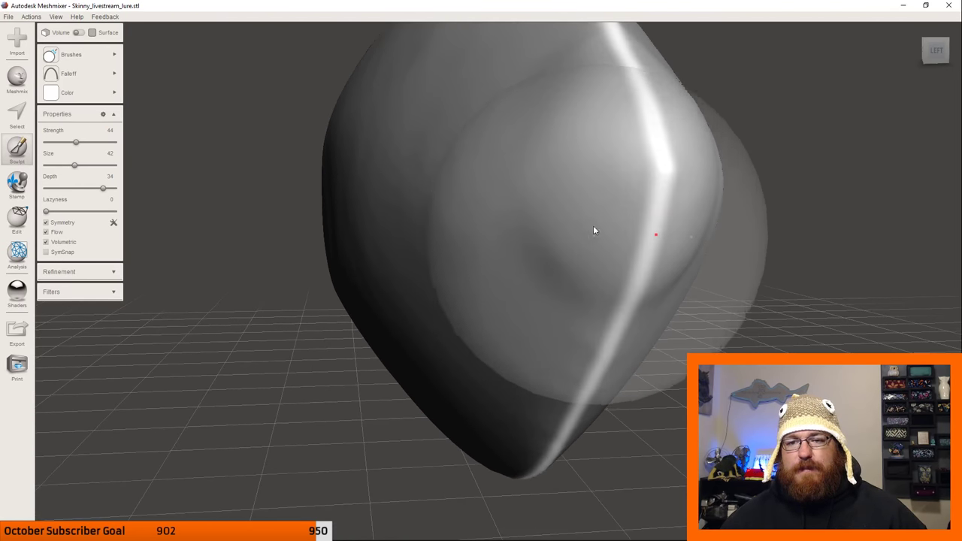
{"action": "left_click_drag", "start_coordinate": [75, 167], "coordinate": [64, 170]}
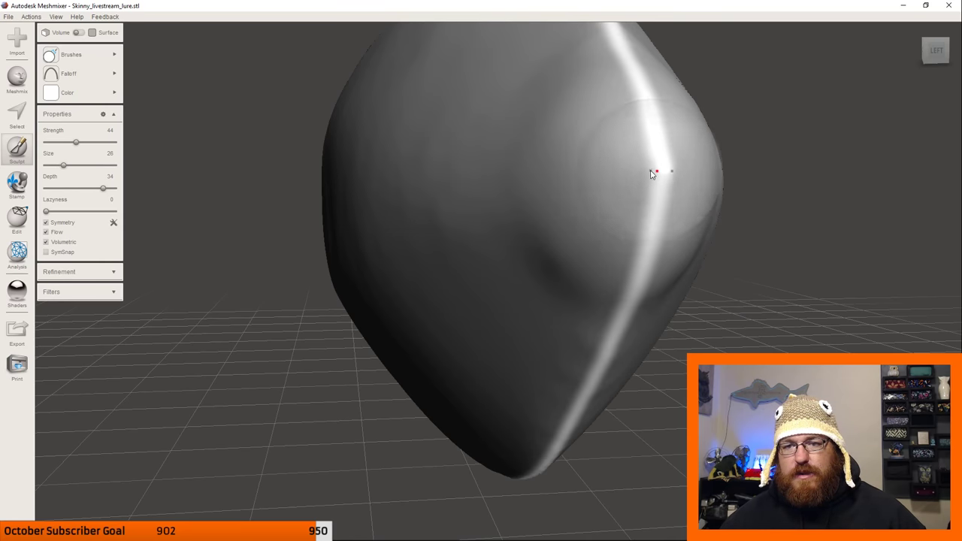
{"action": "mouse_move", "coordinate": [665, 181]}
{"action": "left_mouse_down"}
{"action": "mouse_move", "coordinate": [627, 98]}
{"action": "mouse_move", "coordinate": [652, 226]}
{"action": "mouse_move", "coordinate": [622, 215]}
{"action": "left_mouse_up"}
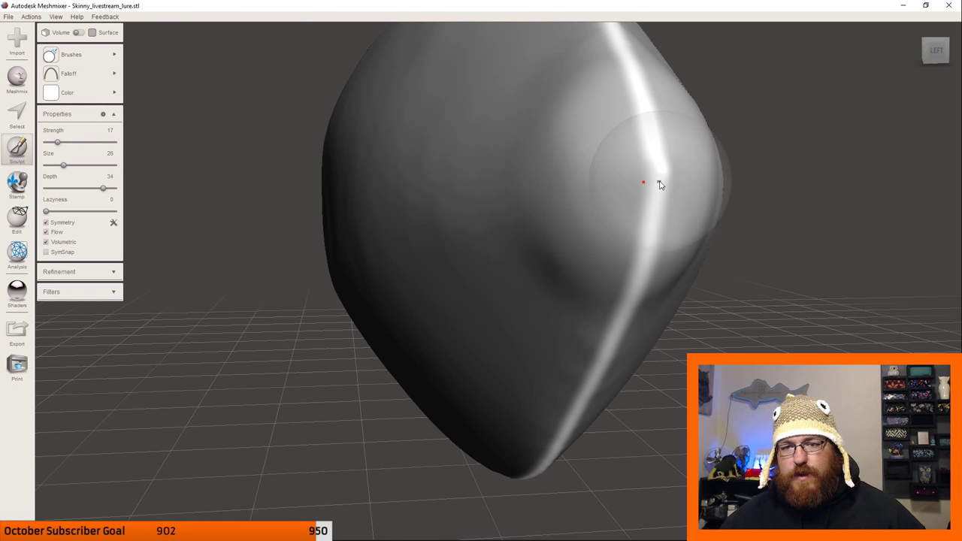
{"action": "left_click_drag", "start_coordinate": [666, 182], "coordinate": [655, 182]}
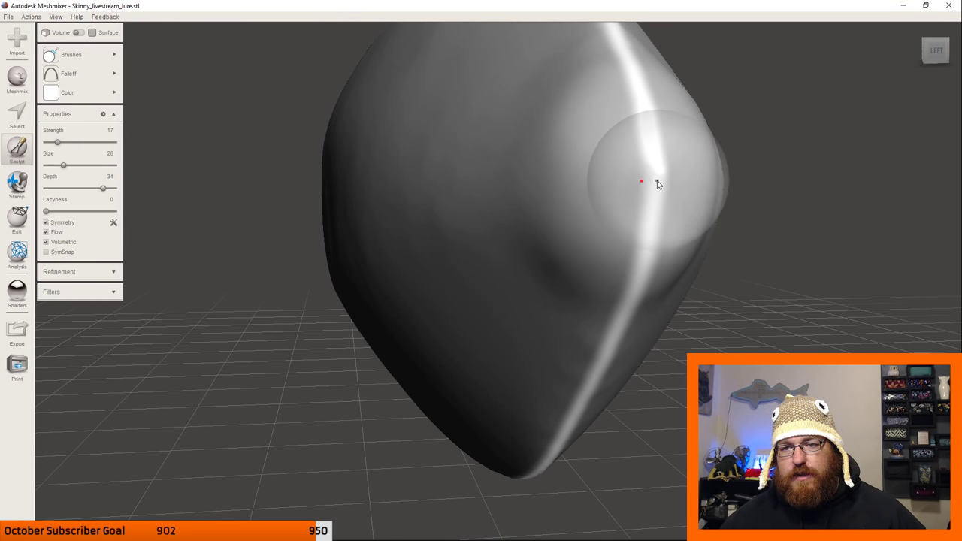
{"action": "right_click_drag", "start_coordinate": [516, 218], "coordinate": [549, 219]}
Use the ShrinkSmooth brush to smooth the bump near the lure tip and ease its edge inward.
{"action": "mouse_move", "coordinate": [73, 56]}
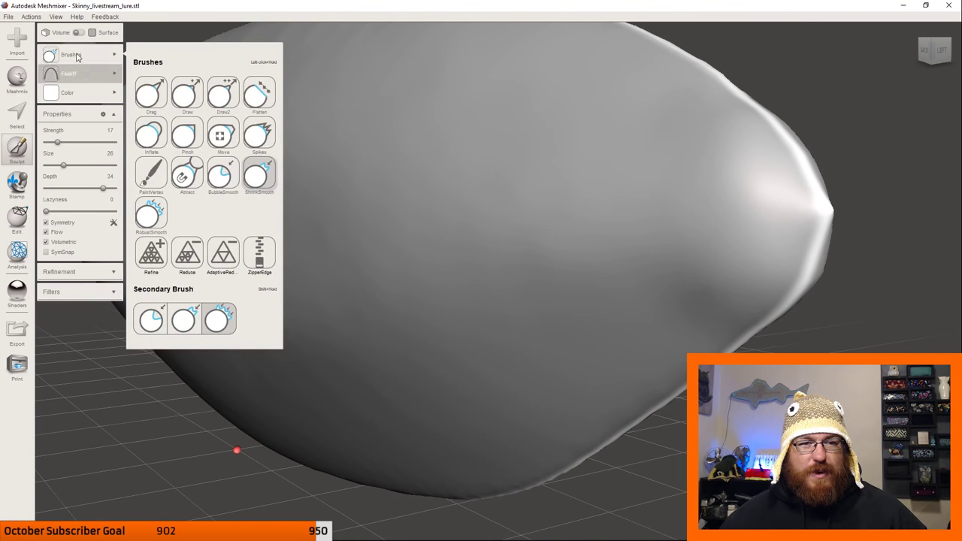
{"action": "left_click", "coordinate": [247, 96]}
{"action": "mouse_move", "coordinate": [655, 375]}
{"action": "right_mouse_down"}
{"action": "mouse_move", "coordinate": [681, 336]}
{"action": "mouse_move", "coordinate": [655, 346]}
{"action": "mouse_move", "coordinate": [594, 249]}
{"action": "right_mouse_up"}
{"action": "scroll", "coordinate": [537, 269], "scroll_direction": "up", "scroll_amount": 5}
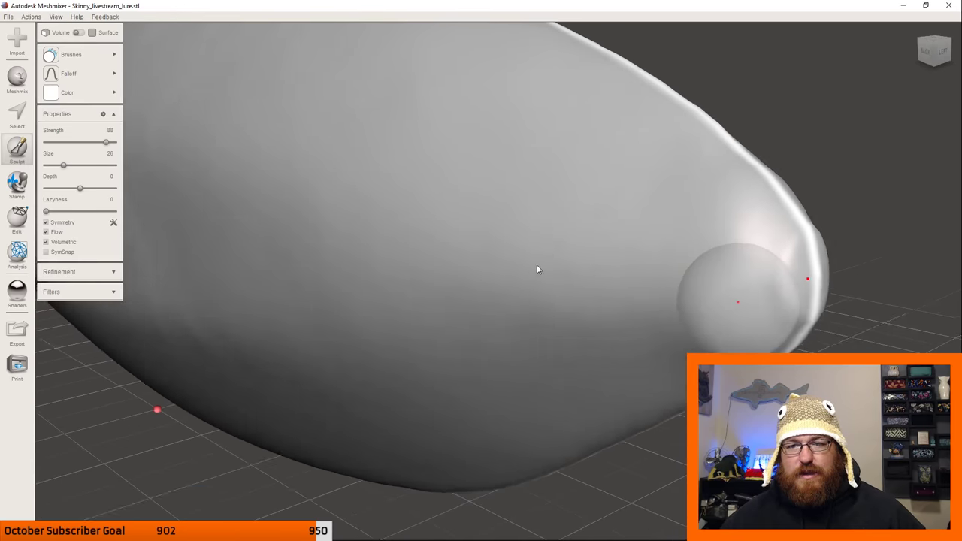
{"action": "scroll", "coordinate": [537, 269], "scroll_direction": "down", "scroll_amount": 5}
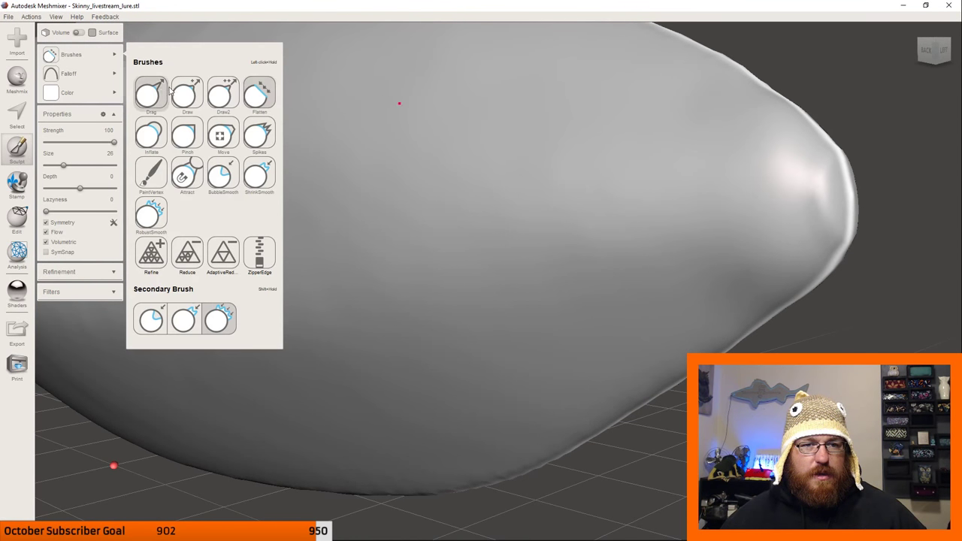
{"action": "left_click", "coordinate": [256, 176]}
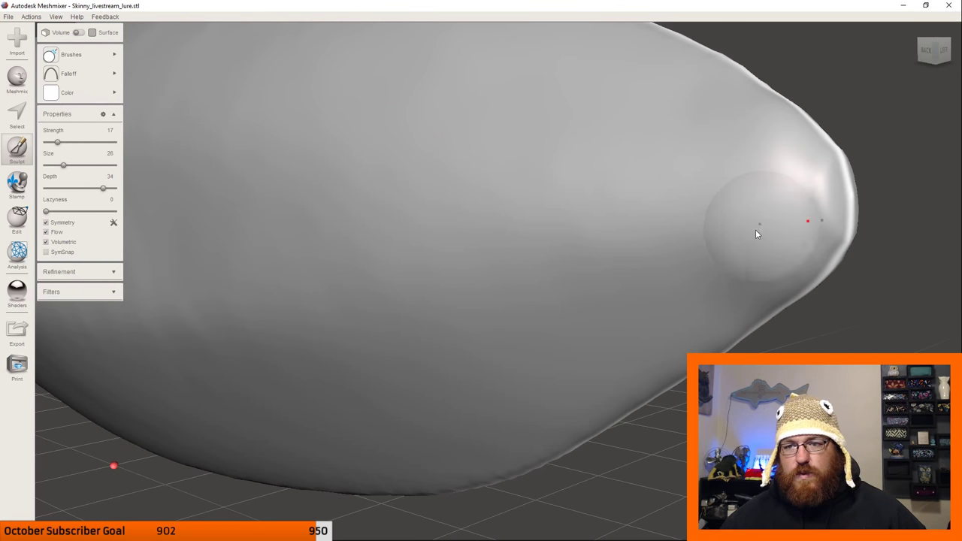
{"action": "mouse_move", "coordinate": [768, 216]}
{"action": "left_mouse_down"}
{"action": "mouse_move", "coordinate": [780, 259]}
{"action": "mouse_move", "coordinate": [779, 209]}
{"action": "mouse_move", "coordinate": [764, 170]}
{"action": "mouse_move", "coordinate": [801, 221]}
{"action": "mouse_move", "coordinate": [781, 176]}
{"action": "mouse_move", "coordinate": [788, 247]}
{"action": "mouse_move", "coordinate": [783, 213]}
{"action": "mouse_move", "coordinate": [757, 284]}
{"action": "mouse_move", "coordinate": [709, 316]}
{"action": "mouse_move", "coordinate": [766, 235]}
{"action": "mouse_move", "coordinate": [731, 296]}
{"action": "mouse_move", "coordinate": [774, 251]}
{"action": "mouse_move", "coordinate": [732, 310]}
{"action": "left_mouse_up"}
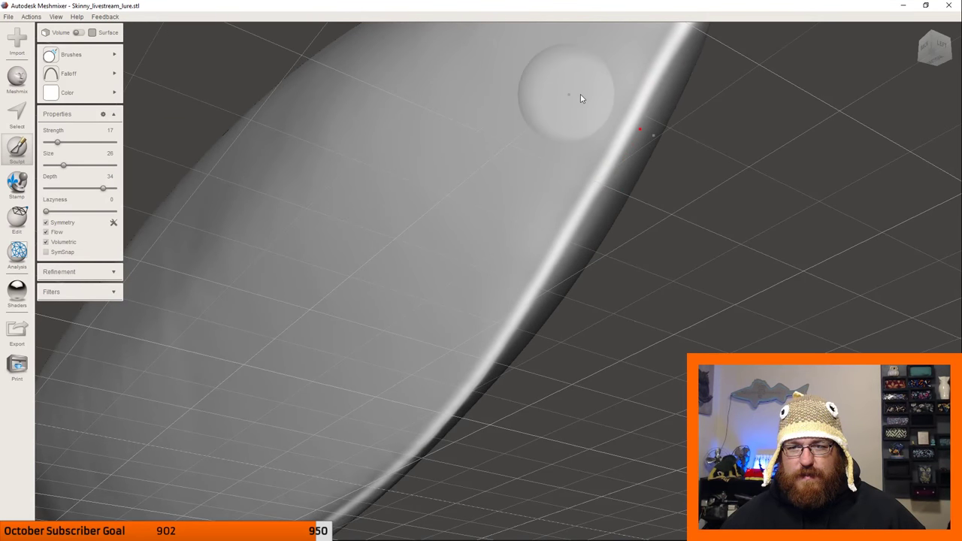
{"action": "mouse_move", "coordinate": [594, 175]}
{"action": "left_mouse_down"}
{"action": "mouse_move", "coordinate": [636, 93]}
{"action": "mouse_move", "coordinate": [534, 322]}
{"action": "mouse_move", "coordinate": [455, 387]}
{"action": "mouse_move", "coordinate": [483, 342]}
{"action": "mouse_move", "coordinate": [511, 236]}
{"action": "mouse_move", "coordinate": [412, 403]}
{"action": "left_mouse_up"}
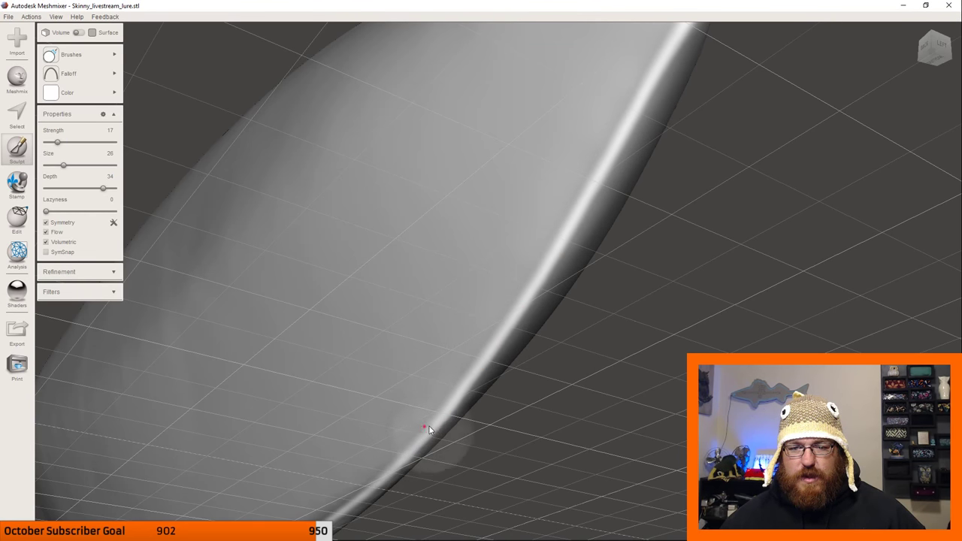
{"action": "right_click_drag", "start_coordinate": [404, 489], "coordinate": [490, 303]}
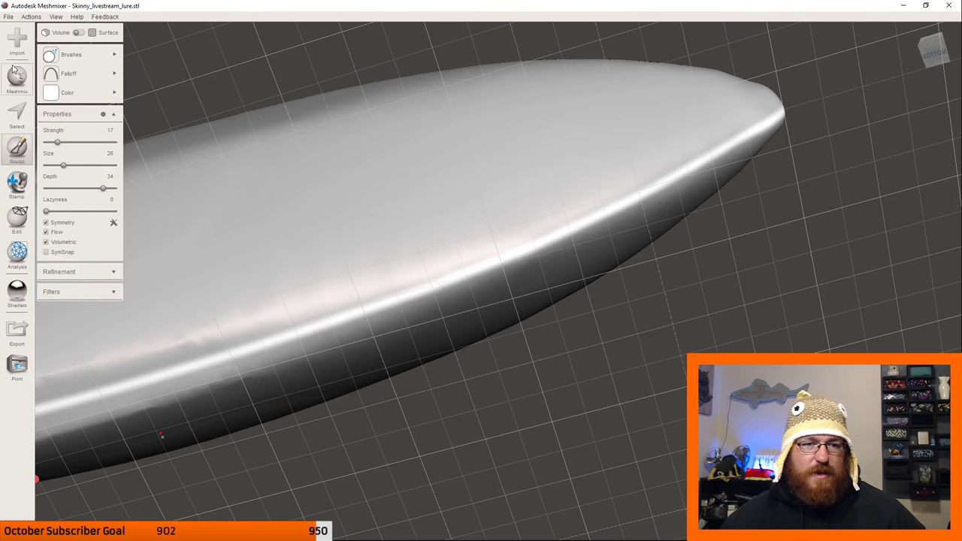
Enlarge the ShrinkSmooth brush to size 51 and view the lure from underneath to its top.
{"action": "left_click_drag", "start_coordinate": [63, 165], "coordinate": [81, 165]}
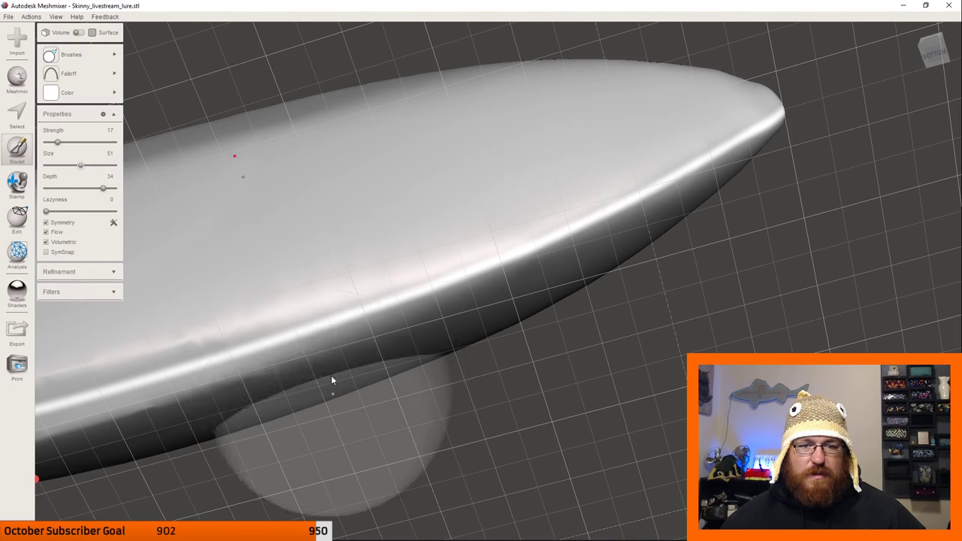
{"action": "scroll", "coordinate": [362, 334], "scroll_direction": "down", "scroll_amount": 3}
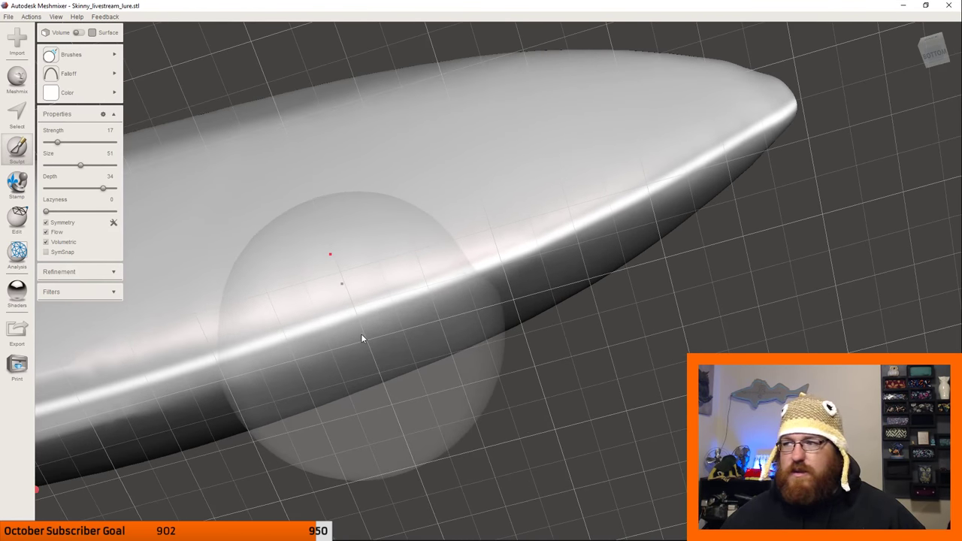
{"action": "scroll", "coordinate": [327, 320], "scroll_direction": "up", "scroll_amount": 4}
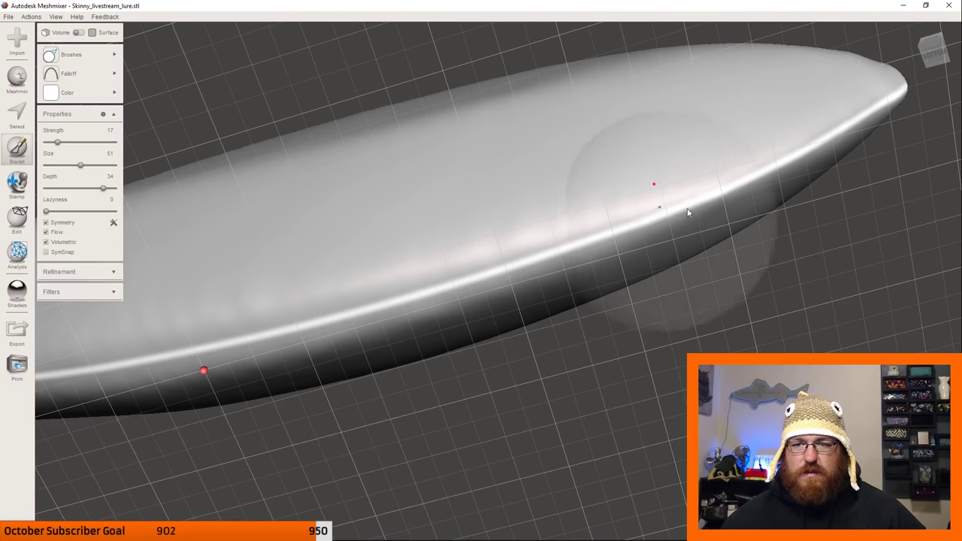
{"action": "right_click_drag", "start_coordinate": [680, 216], "coordinate": [634, 311]}
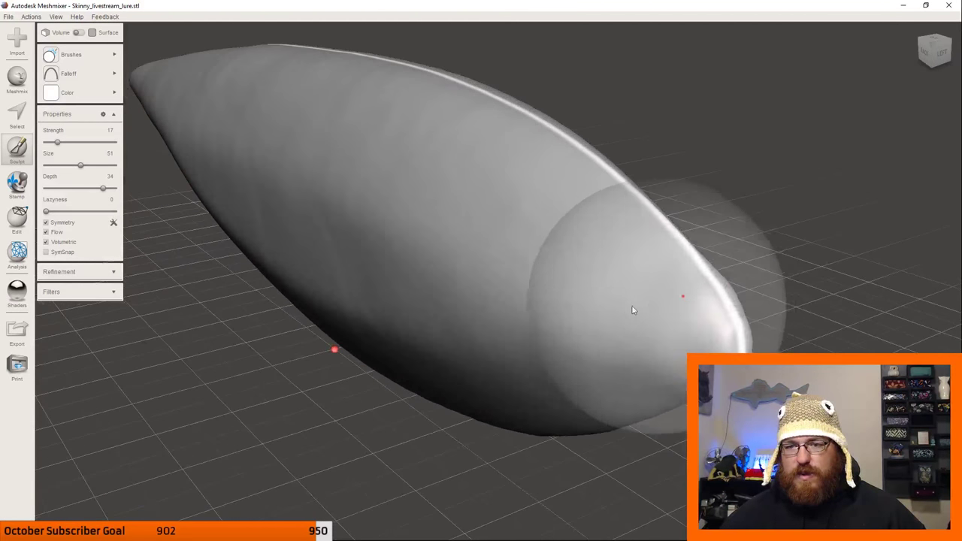
Switch to the BubbleSmooth brush at size 26 and smooth the lure's upper ridge.
{"action": "mouse_move", "coordinate": [83, 59]}
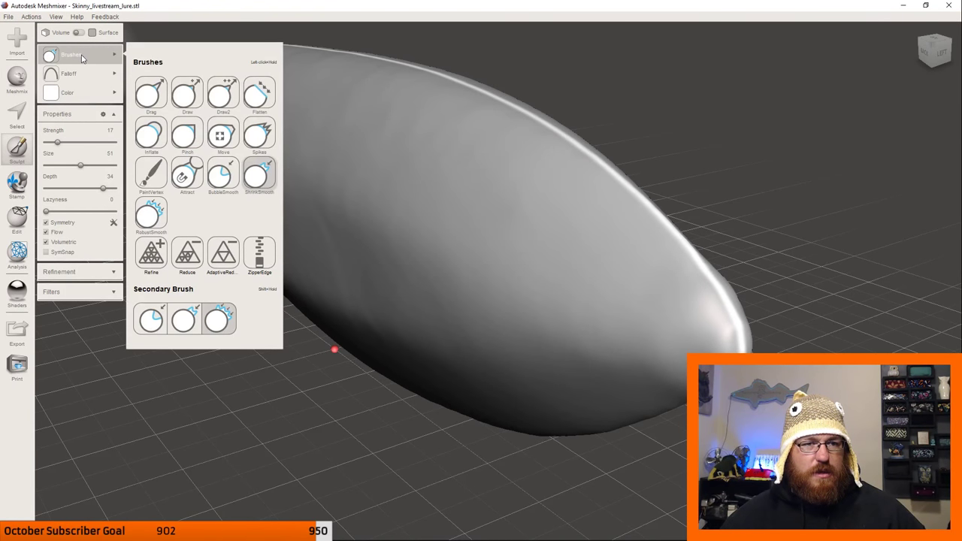
{"action": "left_click", "coordinate": [223, 135]}
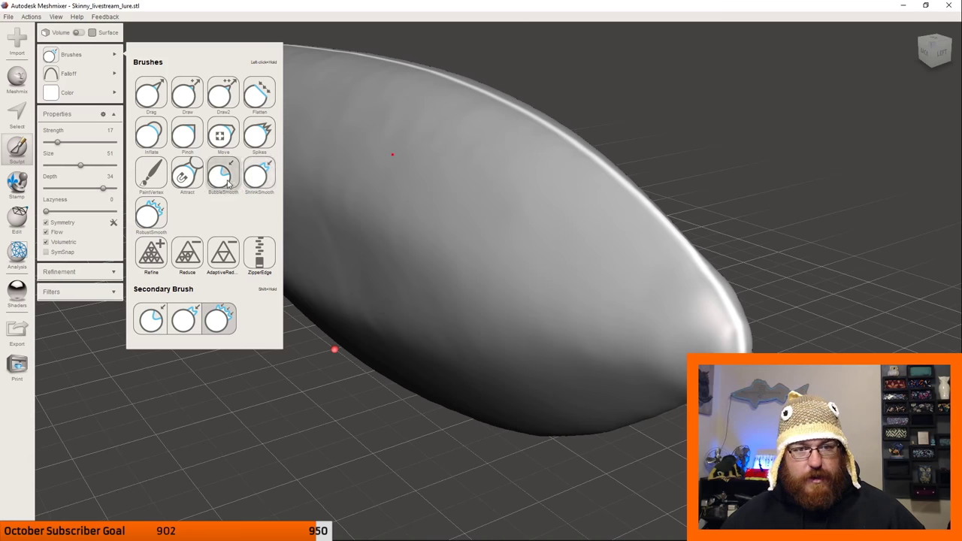
{"action": "left_click", "coordinate": [225, 177]}
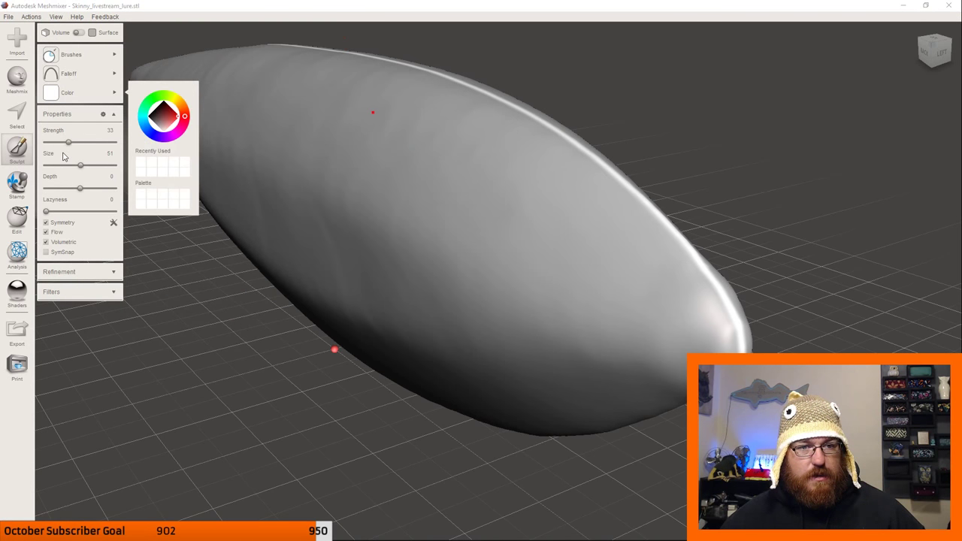
{"action": "left_click_drag", "start_coordinate": [81, 171], "coordinate": [73, 171]}
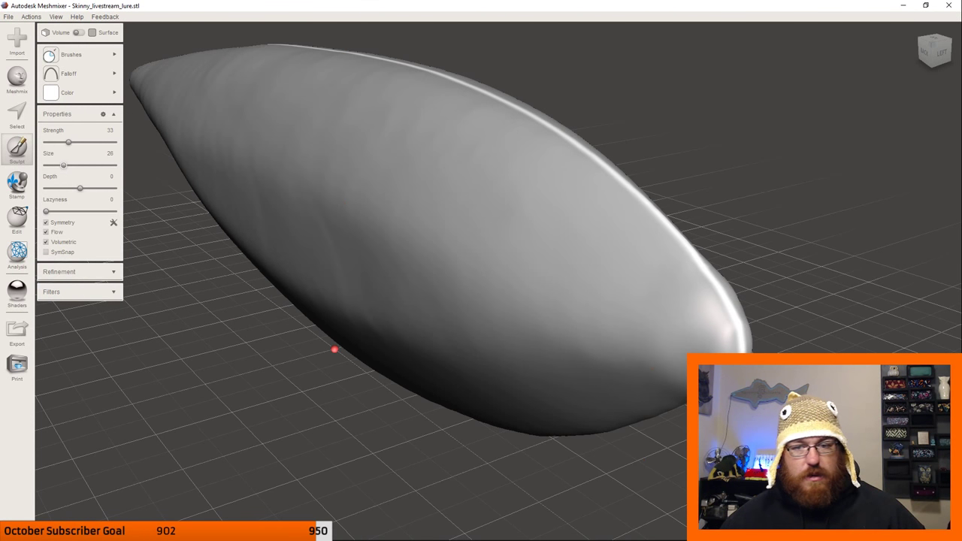
{"action": "mouse_move", "coordinate": [667, 272]}
{"action": "left_mouse_down"}
{"action": "mouse_move", "coordinate": [602, 198]}
{"action": "mouse_move", "coordinate": [672, 242]}
{"action": "mouse_move", "coordinate": [524, 121]}
{"action": "mouse_move", "coordinate": [518, 128]}
{"action": "left_mouse_up"}
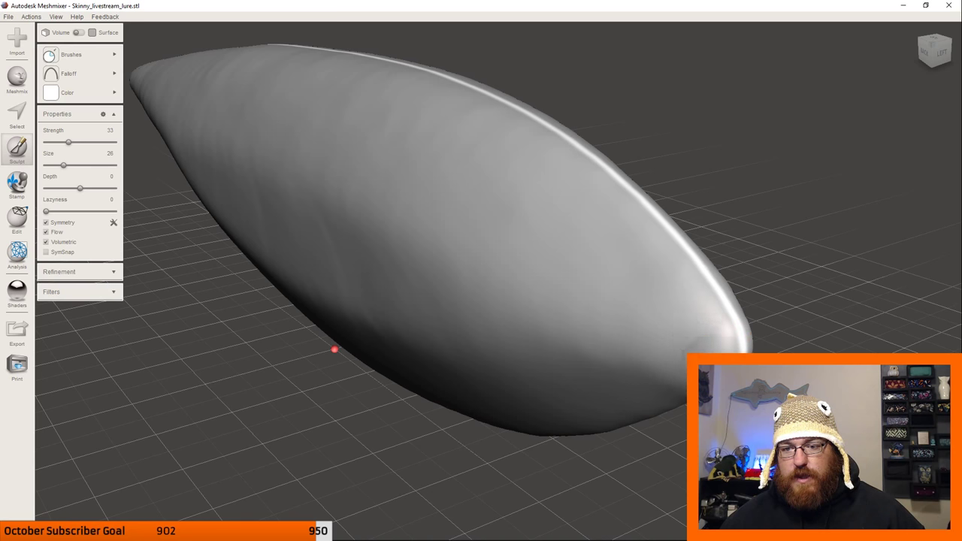
At brush size 41, smooth the side of the lure body and its lower side near the nose.
{"action": "right_click_drag", "start_coordinate": [651, 338], "coordinate": [654, 281]}
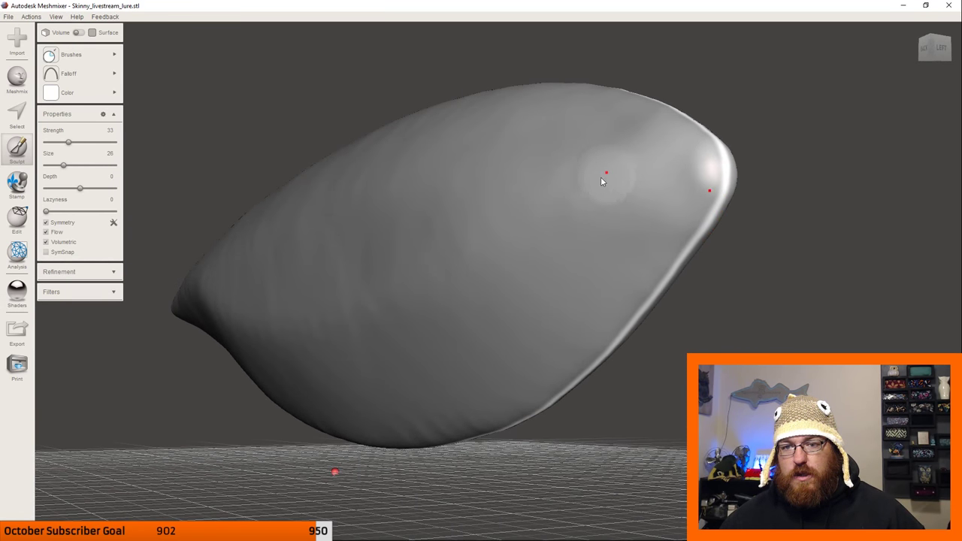
{"action": "mouse_move", "coordinate": [619, 144]}
{"action": "right_mouse_down"}
{"action": "mouse_move", "coordinate": [623, 235]}
{"action": "mouse_move", "coordinate": [709, 263]}
{"action": "mouse_move", "coordinate": [670, 210]}
{"action": "right_mouse_up"}
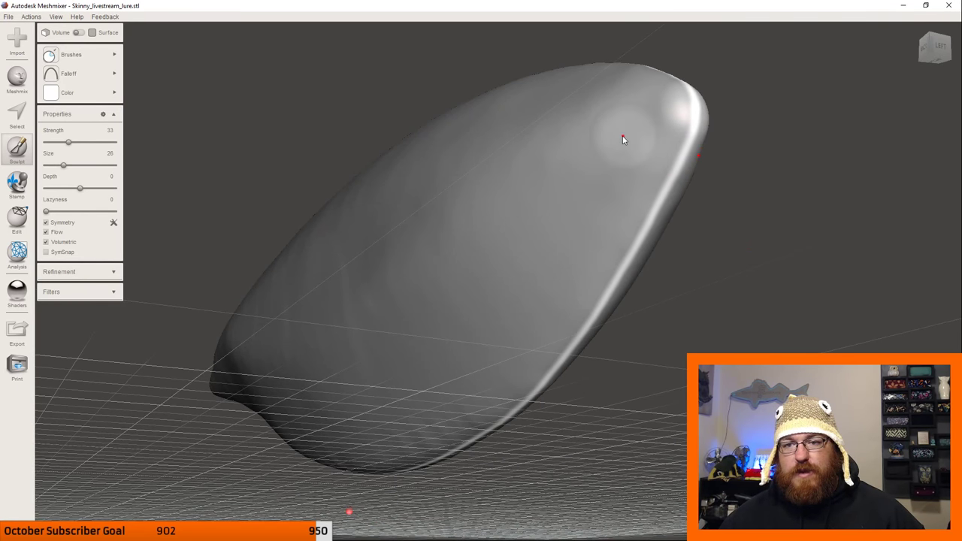
{"action": "right_click_drag", "start_coordinate": [553, 187], "coordinate": [597, 230]}
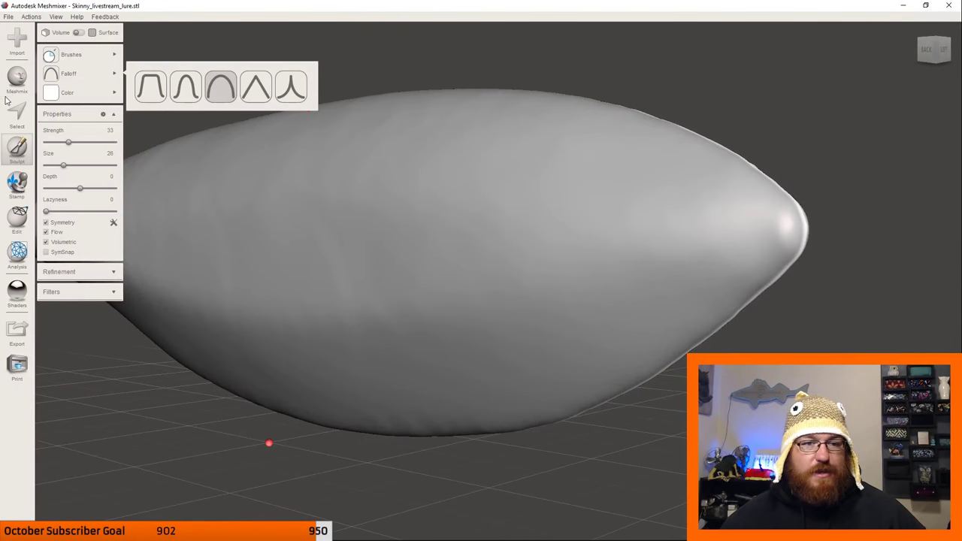
{"action": "left_click_drag", "start_coordinate": [64, 165], "coordinate": [74, 165]}
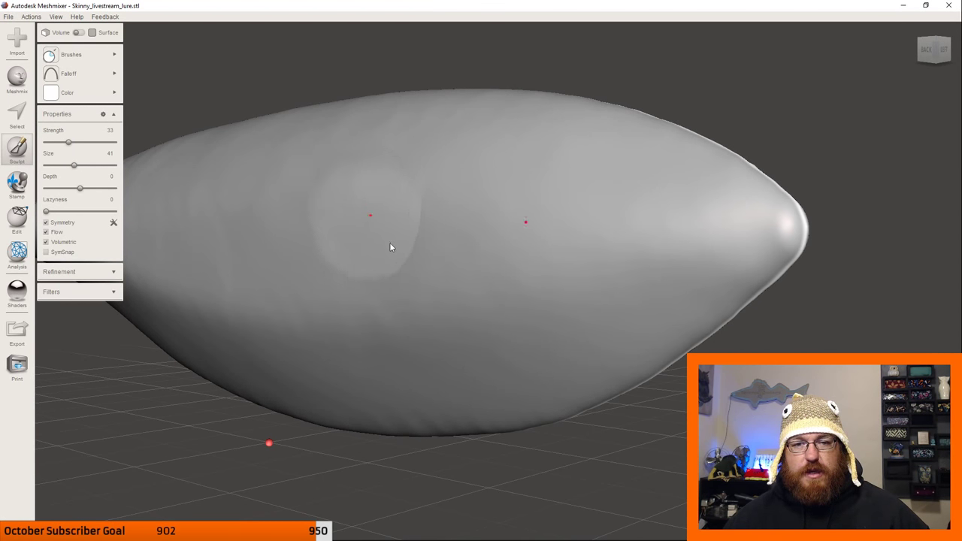
{"action": "mouse_move", "coordinate": [391, 247]}
{"action": "right_mouse_down"}
{"action": "mouse_move", "coordinate": [484, 290]}
{"action": "mouse_move", "coordinate": [377, 263]}
{"action": "right_mouse_up"}
{"action": "scroll", "coordinate": [511, 298], "scroll_direction": "down", "scroll_amount": 4}
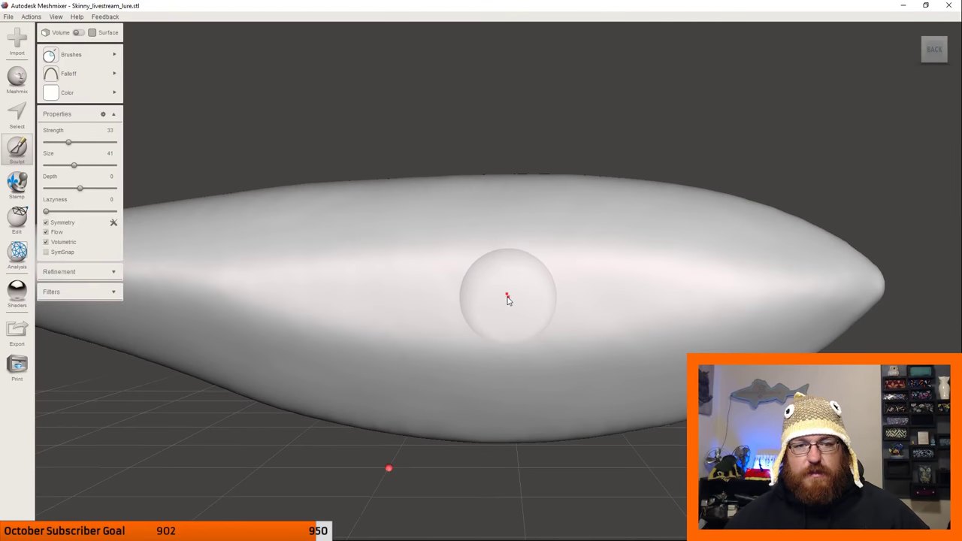
{"action": "key", "text": "Down"}
{"action": "key", "text": "Down"}
{"action": "key", "text": "Down"}
{"action": "key", "text": "Down"}
{"action": "key", "text": "Down"}
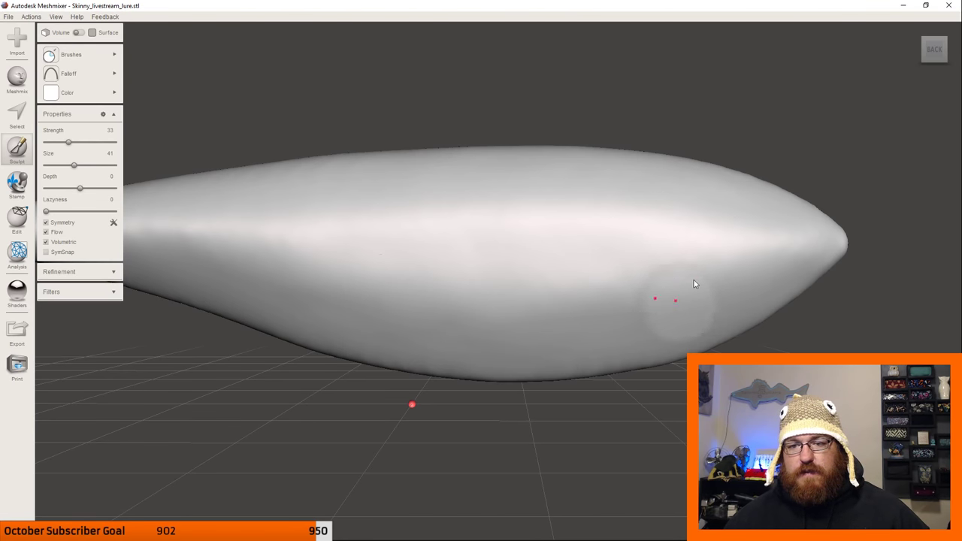
{"action": "mouse_move", "coordinate": [492, 296]}
{"action": "right_mouse_down"}
{"action": "mouse_move", "coordinate": [531, 263]}
{"action": "mouse_move", "coordinate": [488, 286]}
{"action": "right_mouse_up"}
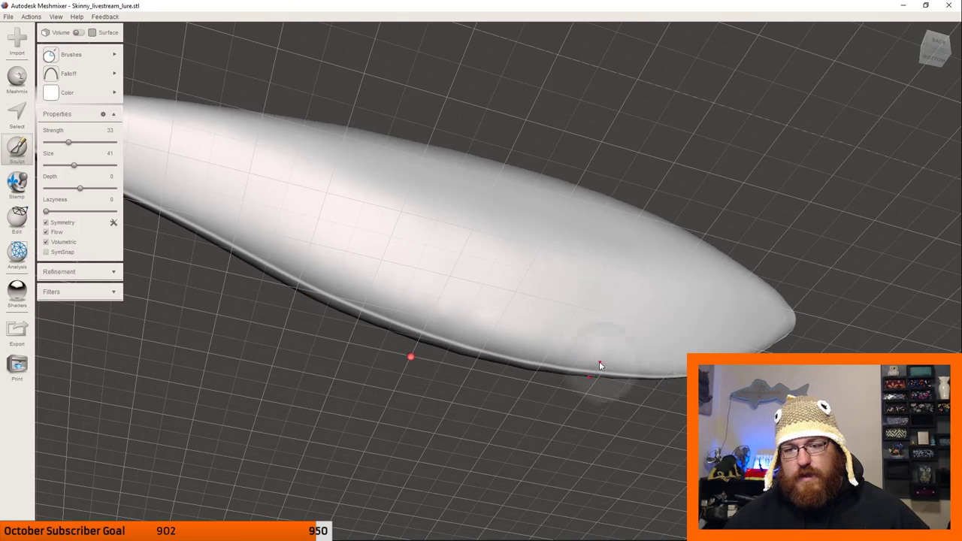
Inspect the lure's underside from several angles, briefly using stronger smoothing, and open the brush falloff options.
{"action": "right_click_drag", "start_coordinate": [569, 369], "coordinate": [563, 273]}
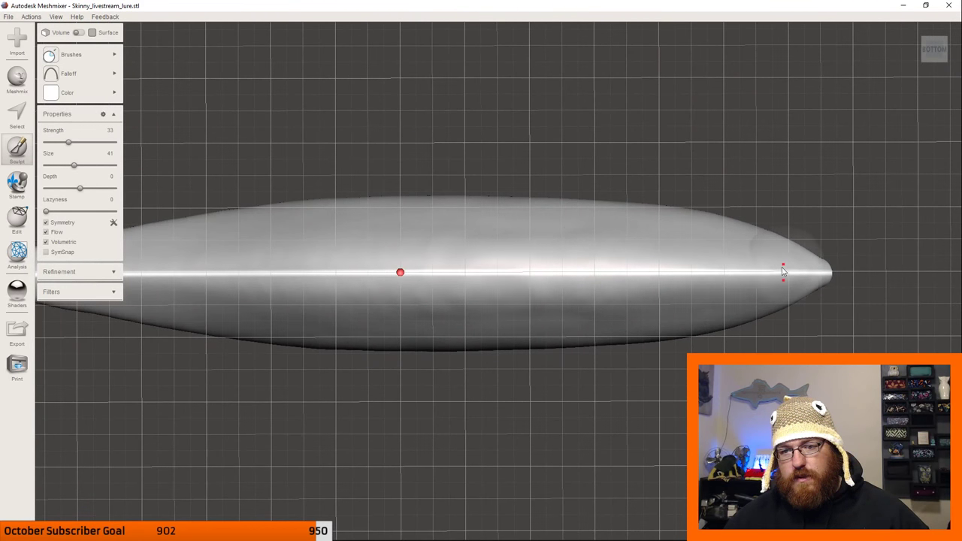
{"action": "mouse_move", "coordinate": [410, 311]}
{"action": "right_mouse_down"}
{"action": "mouse_move", "coordinate": [468, 234]}
{"action": "mouse_move", "coordinate": [521, 389]}
{"action": "right_mouse_up"}
{"action": "right_click_drag", "start_coordinate": [538, 304], "coordinate": [545, 324]}
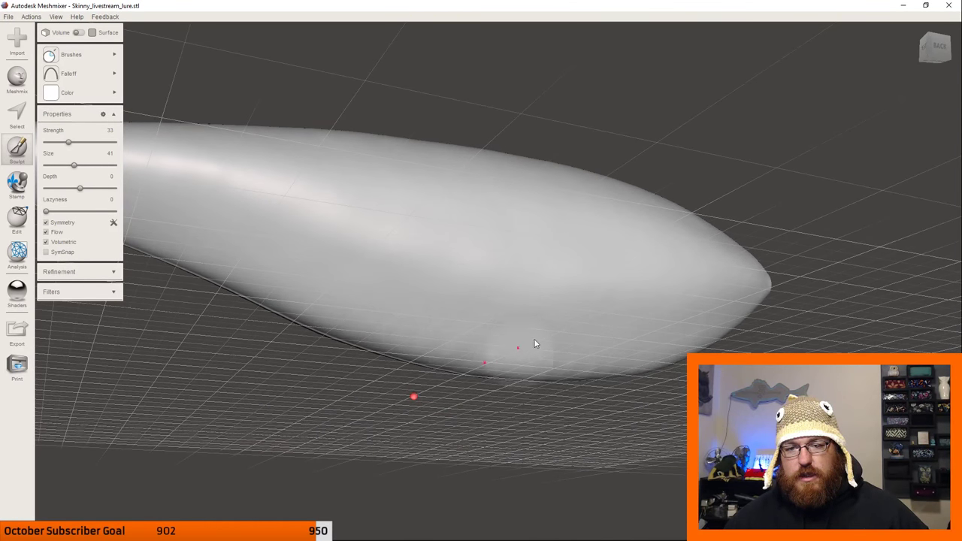
{"action": "key", "text": "Up"}
{"action": "key", "text": "Up"}
{"action": "key", "text": "Up"}
{"action": "key", "text": "Up"}
{"action": "key", "text": "Up"}
{"action": "right_click_drag", "start_coordinate": [441, 258], "coordinate": [507, 322]}
{"action": "key", "text": "Down"}
{"action": "key", "text": "Down"}
{"action": "key", "text": "Down"}
{"action": "key", "text": "Down"}
{"action": "key", "text": "Down"}
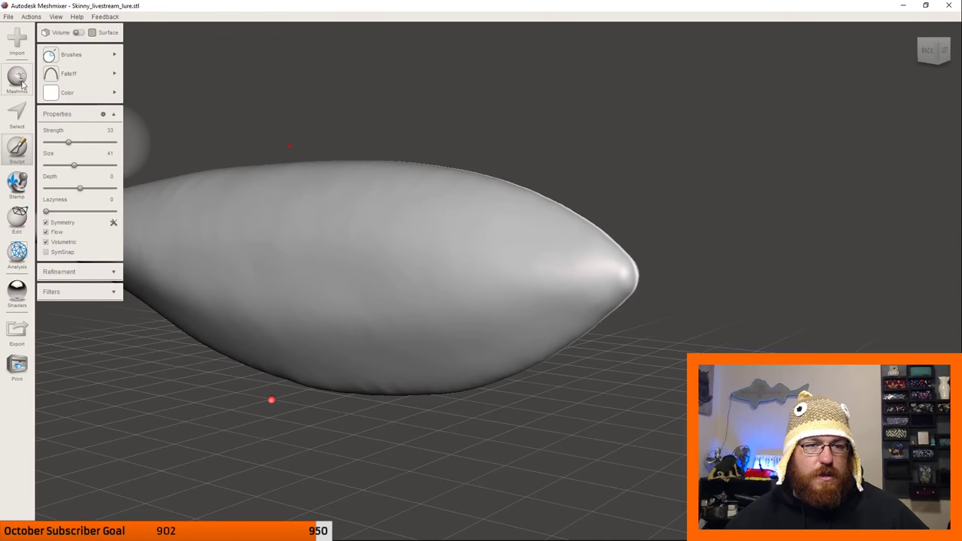
{"action": "left_click", "coordinate": [69, 73]}
With the Draw2 brush at size 26, raise a small bump near the lure's nose.
{"action": "left_click", "coordinate": [71, 54]}
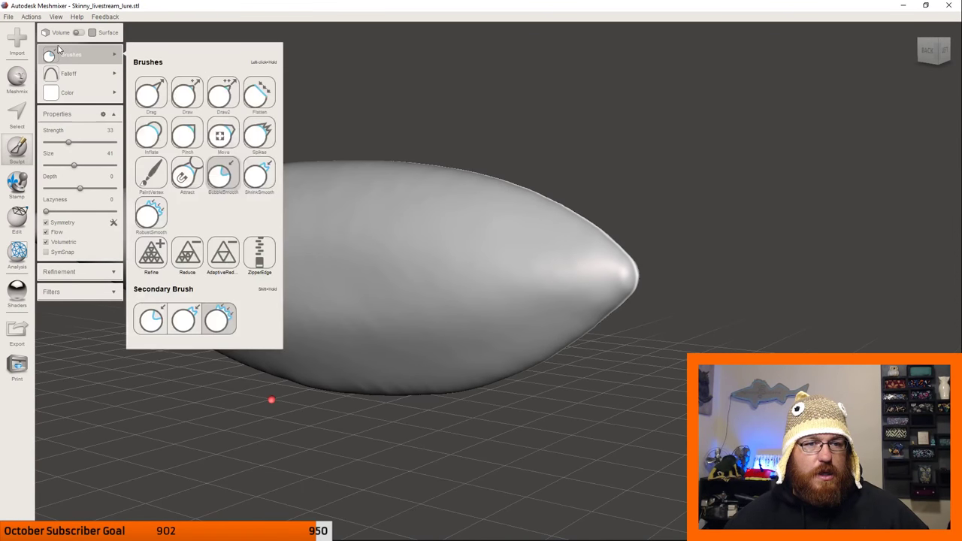
{"action": "left_click", "coordinate": [219, 105]}
{"action": "scroll", "coordinate": [557, 274], "scroll_direction": "up", "scroll_amount": 3}
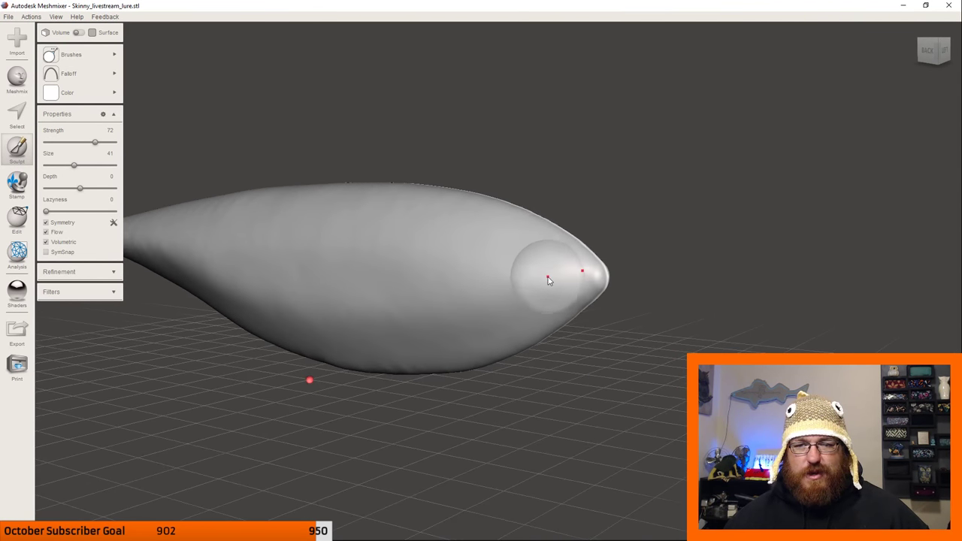
{"action": "scroll", "coordinate": [564, 280], "scroll_direction": "up", "scroll_amount": 2}
{"action": "mouse_move", "coordinate": [587, 290]}
{"action": "right_mouse_down"}
{"action": "mouse_move", "coordinate": [569, 322]}
{"action": "mouse_move", "coordinate": [563, 438]}
{"action": "mouse_move", "coordinate": [560, 268]}
{"action": "mouse_move", "coordinate": [226, 150]}
{"action": "right_mouse_up"}
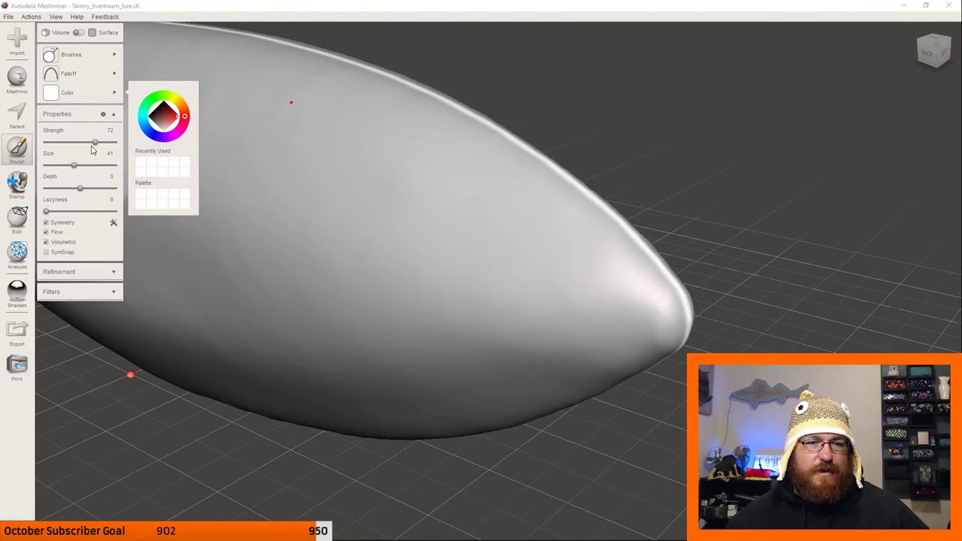
{"action": "left_click_drag", "start_coordinate": [79, 165], "coordinate": [64, 167]}
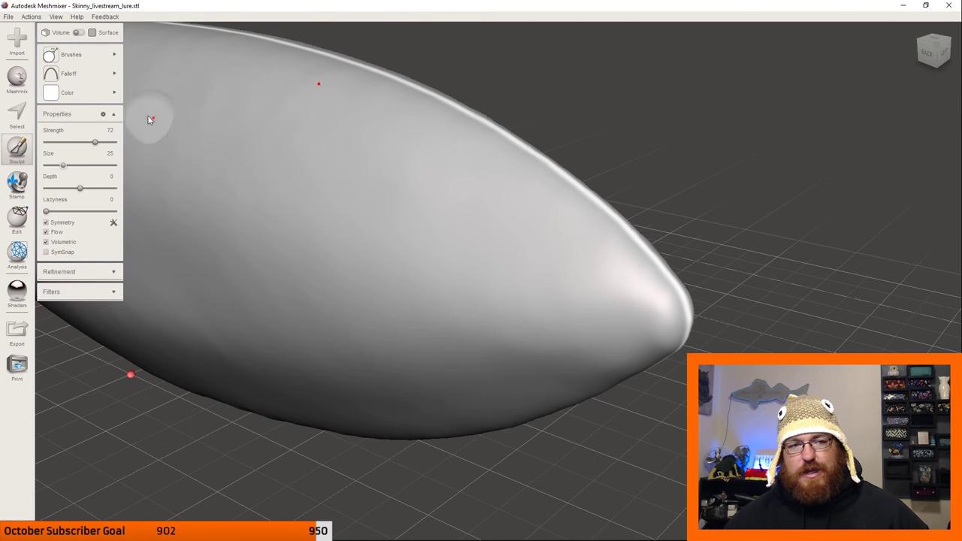
{"action": "left_click", "coordinate": [547, 277]}
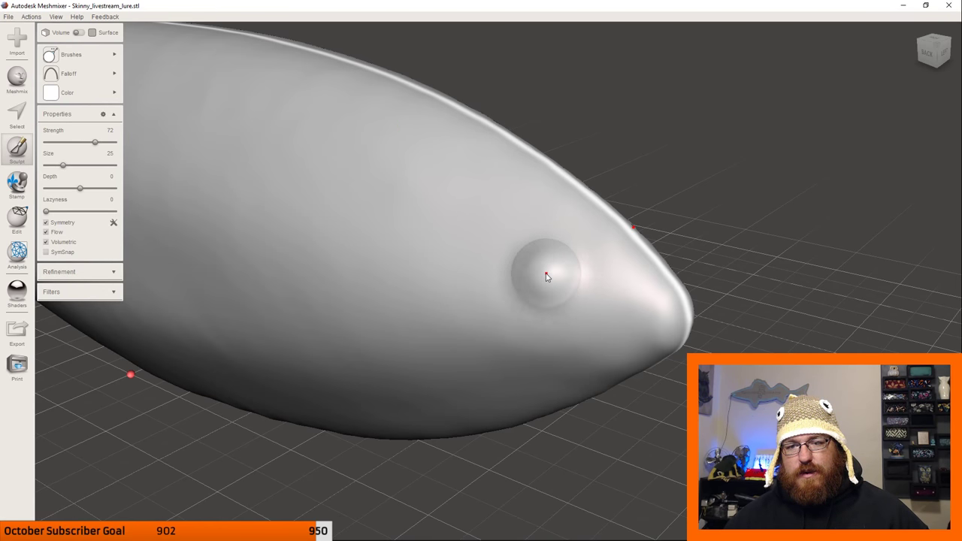
{"action": "scroll", "coordinate": [477, 307], "scroll_direction": "up", "scroll_amount": 2}
{"action": "scroll", "coordinate": [455, 277], "scroll_direction": "down", "scroll_amount": 3}
{"action": "right_click_drag", "start_coordinate": [454, 277], "coordinate": [485, 338]}
Raise brush strength to 88 and sculpt a raised gill contour along the lure's lower side.
{"action": "mouse_move", "coordinate": [46, 80]}
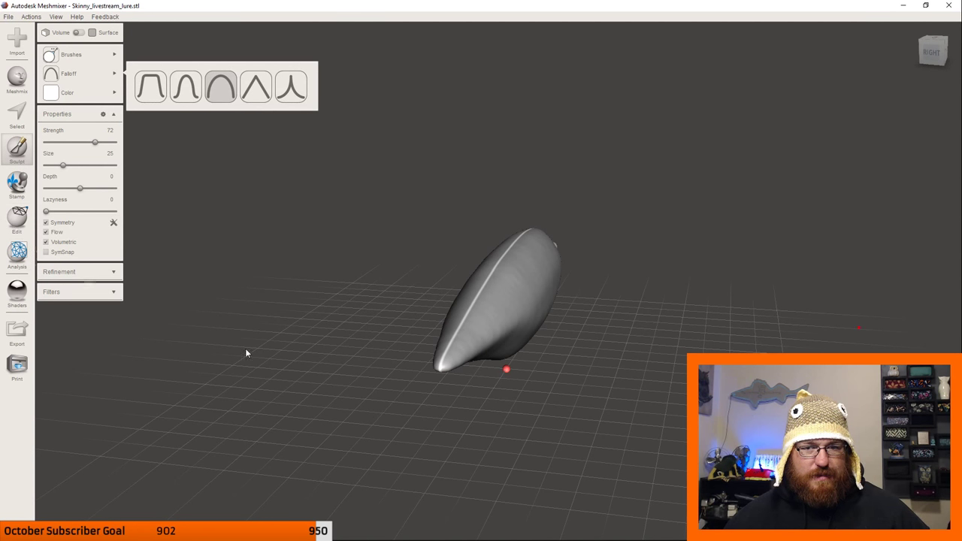
{"action": "right_click_drag", "start_coordinate": [378, 296], "coordinate": [408, 309]}
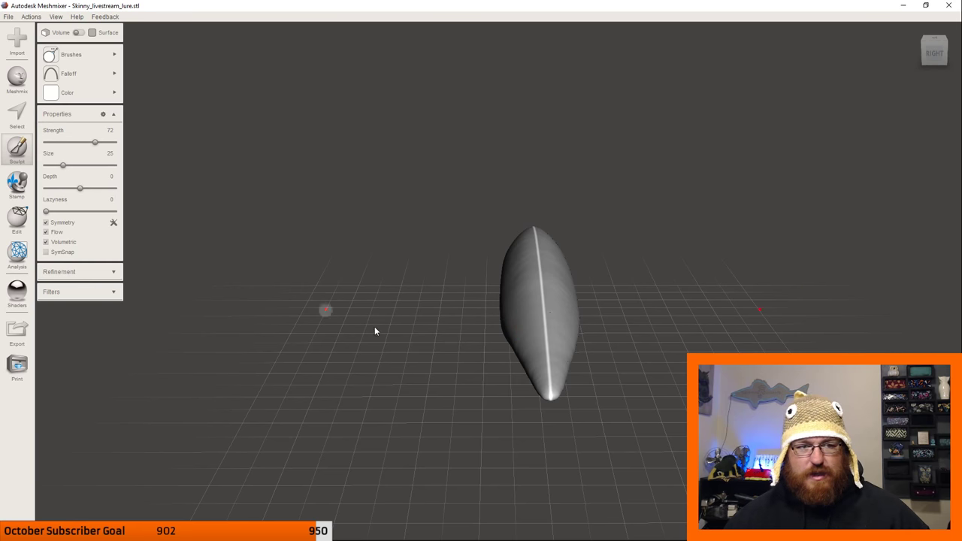
{"action": "right_click_drag", "start_coordinate": [376, 331], "coordinate": [342, 313]}
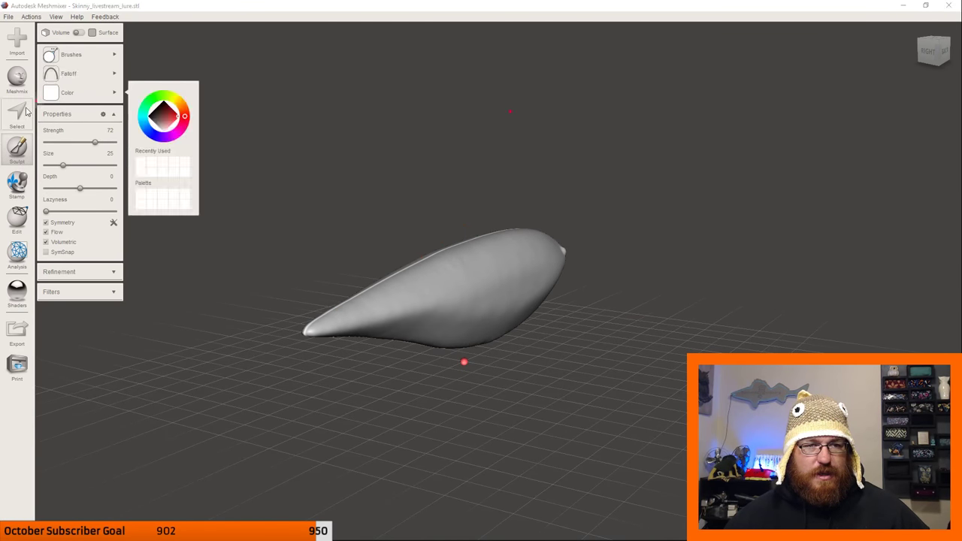
{"action": "mouse_move", "coordinate": [113, 57]}
{"action": "left_click_drag", "start_coordinate": [94, 142], "coordinate": [137, 145]}
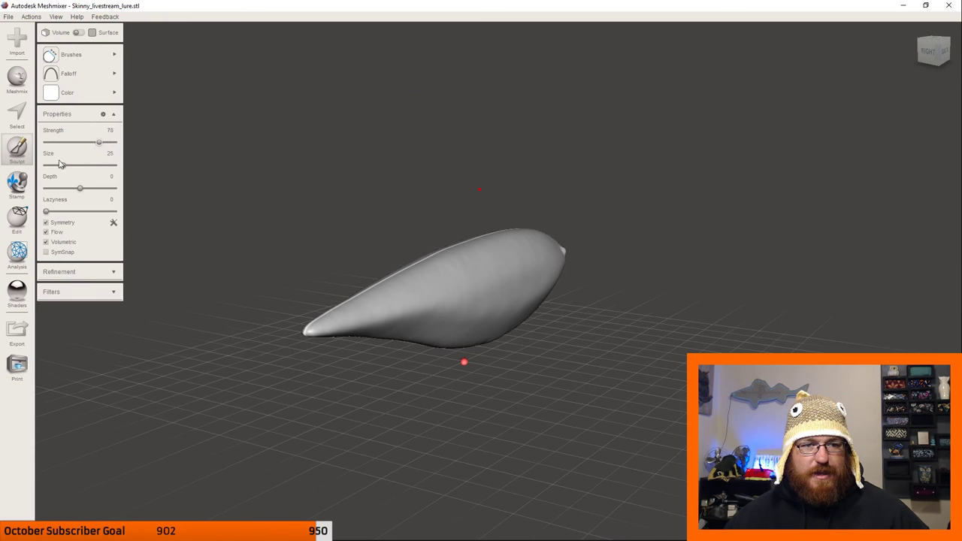
{"action": "scroll", "coordinate": [431, 327], "scroll_direction": "up", "scroll_amount": 5}
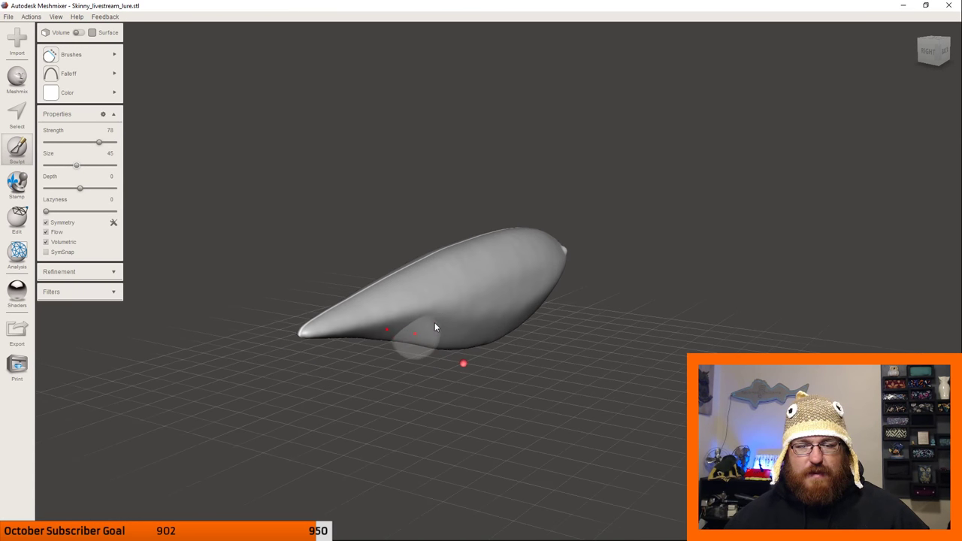
{"action": "left_click_drag", "start_coordinate": [292, 332], "coordinate": [358, 331]}
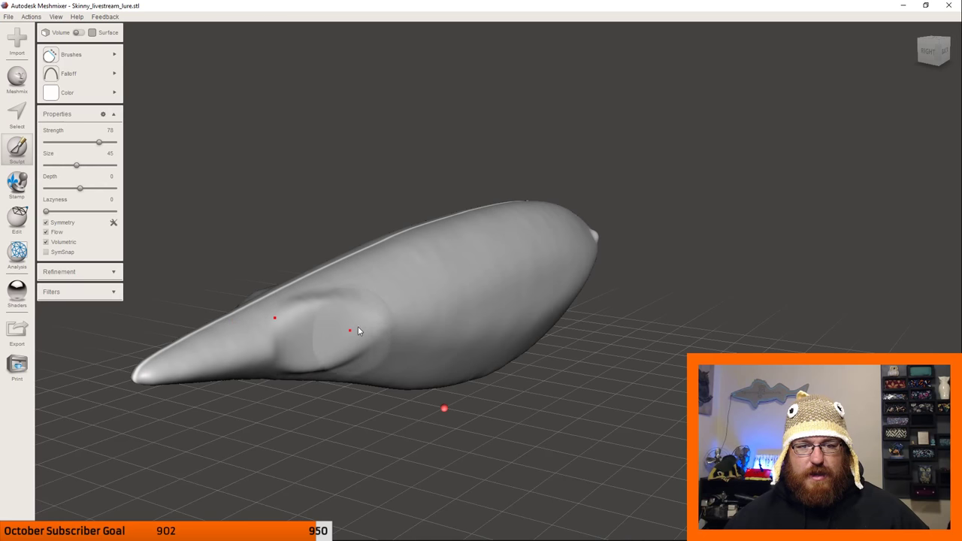
{"action": "mouse_move", "coordinate": [261, 346]}
{"action": "left_mouse_down"}
{"action": "mouse_move", "coordinate": [267, 354]}
{"action": "mouse_move", "coordinate": [364, 367]}
{"action": "left_mouse_up"}
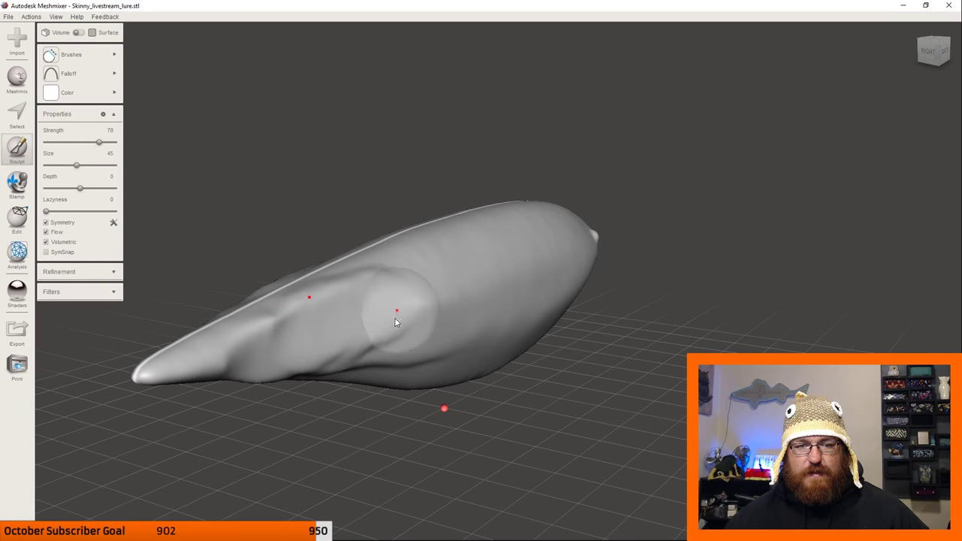
Sculpt the front of the body and reshape the belly, then restore strength to 78.
{"action": "mouse_move", "coordinate": [357, 333]}
{"action": "right_mouse_down"}
{"action": "mouse_move", "coordinate": [381, 272]}
{"action": "mouse_move", "coordinate": [405, 266]}
{"action": "mouse_move", "coordinate": [460, 414]}
{"action": "mouse_move", "coordinate": [420, 351]}
{"action": "right_mouse_up"}
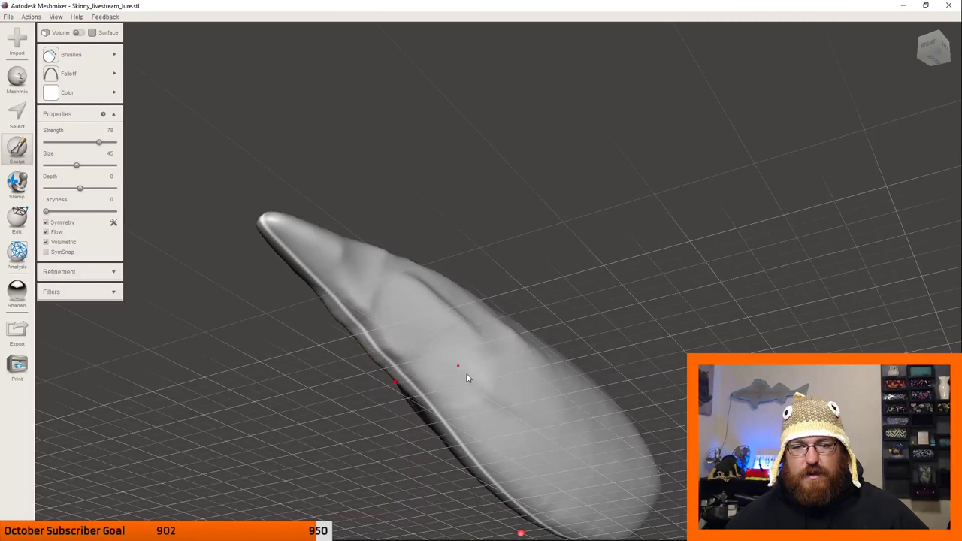
{"action": "right_click_drag", "start_coordinate": [408, 391], "coordinate": [424, 379]}
{"action": "right_click_drag", "start_coordinate": [426, 389], "coordinate": [383, 391]}
{"action": "mouse_move", "coordinate": [329, 383]}
{"action": "left_mouse_down"}
{"action": "mouse_move", "coordinate": [383, 366]}
{"action": "mouse_move", "coordinate": [348, 427]}
{"action": "mouse_move", "coordinate": [393, 434]}
{"action": "mouse_move", "coordinate": [376, 398]}
{"action": "left_mouse_up"}
{"action": "key", "text": "Up"}
{"action": "mouse_move", "coordinate": [376, 397]}
{"action": "right_mouse_down"}
{"action": "mouse_move", "coordinate": [384, 439]}
{"action": "mouse_move", "coordinate": [381, 426]}
{"action": "right_mouse_up"}
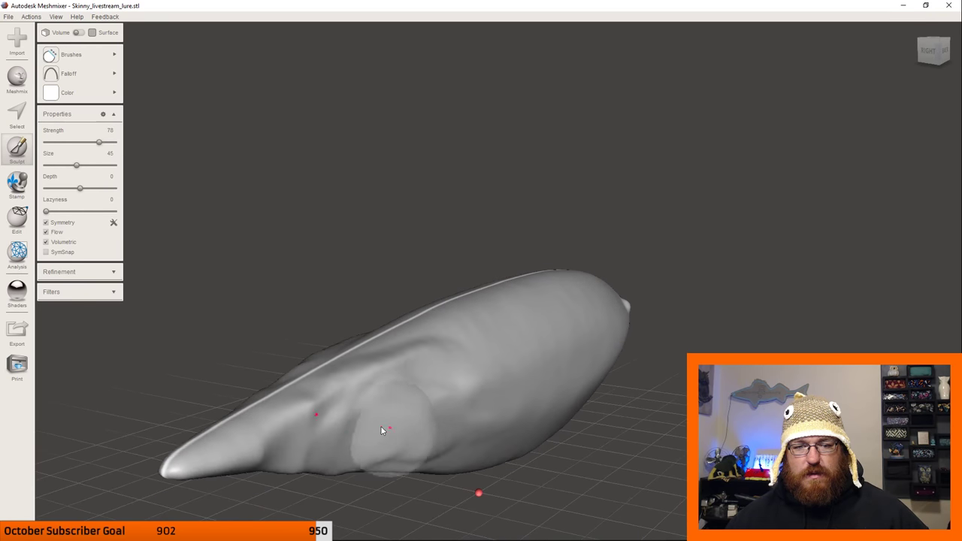
{"action": "key", "text": "Down"}
With a new brush at higher strength, press a round gill dent and smooth the lower edge toward the nose.
{"action": "mouse_move", "coordinate": [81, 59]}
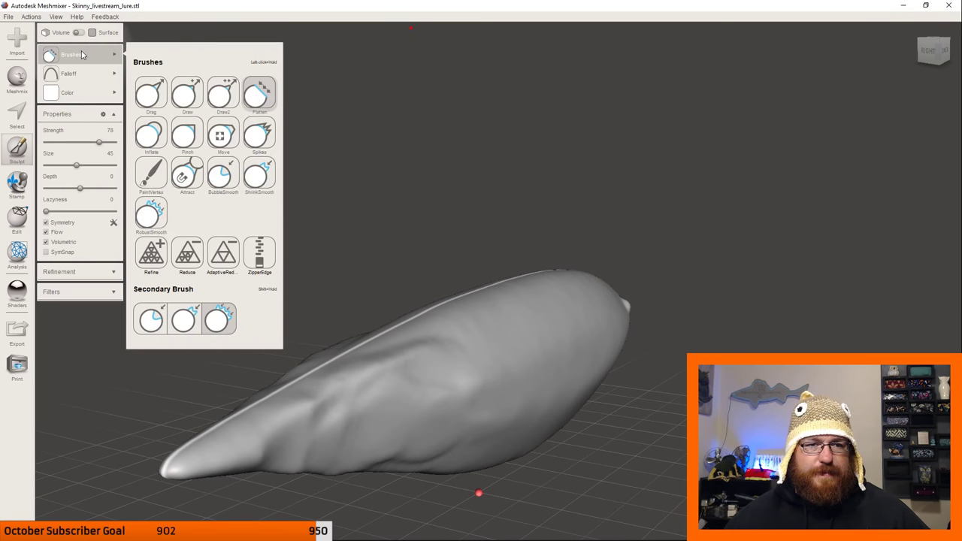
{"action": "left_click", "coordinate": [259, 177]}
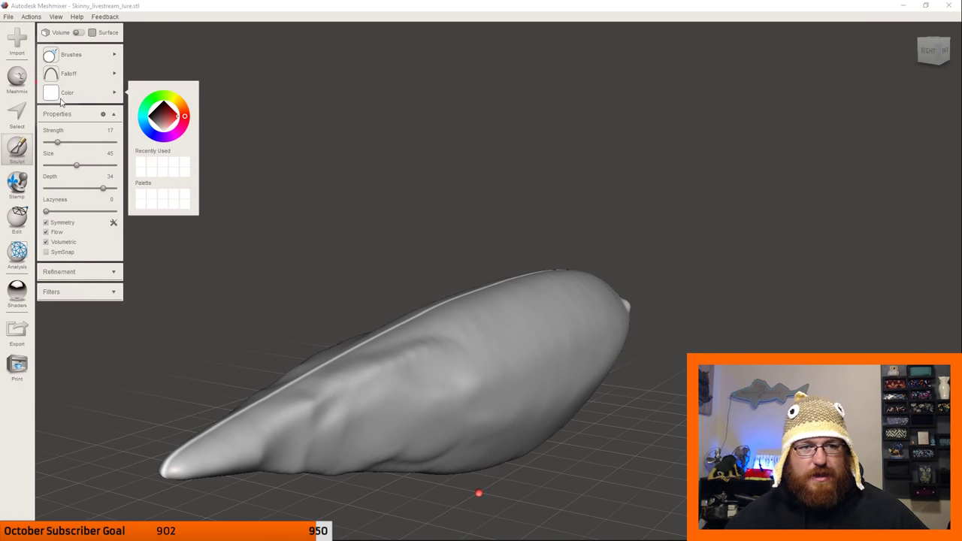
{"action": "left_click_drag", "start_coordinate": [57, 142], "coordinate": [94, 143]}
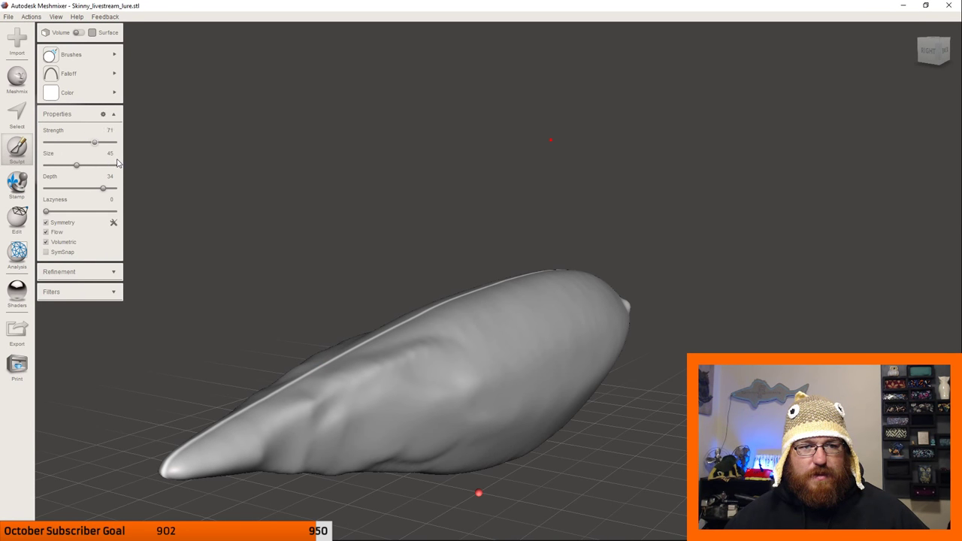
{"action": "mouse_move", "coordinate": [385, 435]}
{"action": "left_mouse_down"}
{"action": "mouse_move", "coordinate": [368, 406]}
{"action": "mouse_move", "coordinate": [390, 430]}
{"action": "left_mouse_up"}
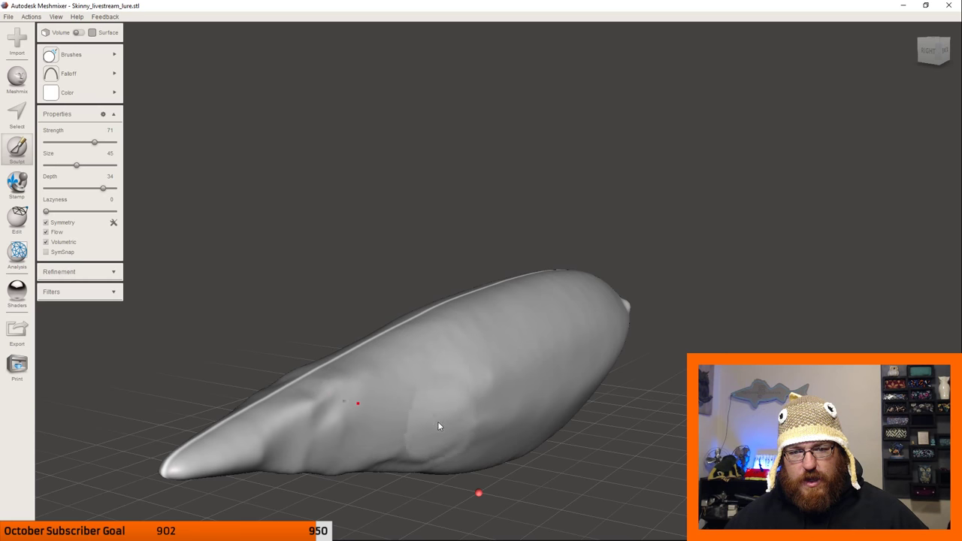
{"action": "right_click_drag", "start_coordinate": [404, 405], "coordinate": [425, 378]}
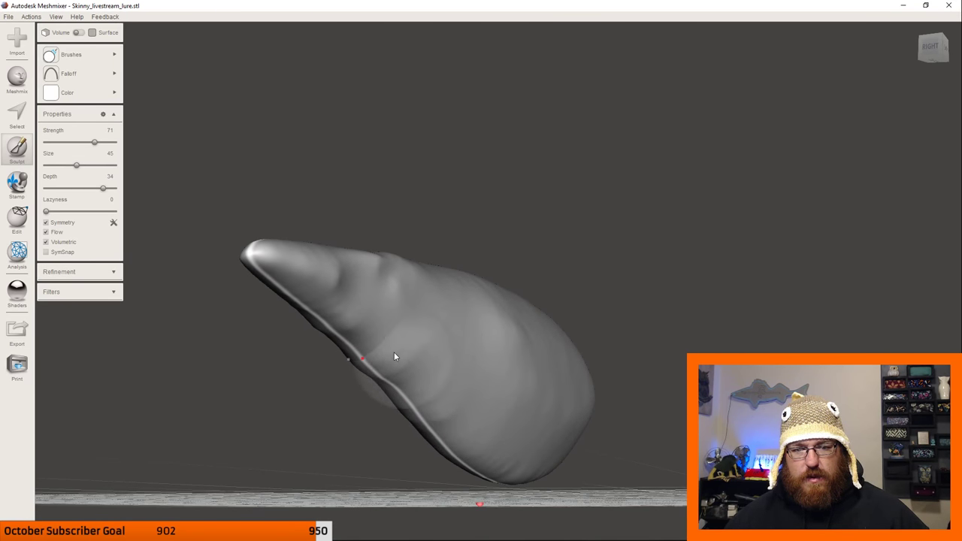
{"action": "mouse_move", "coordinate": [428, 385]}
{"action": "left_mouse_down"}
{"action": "mouse_move", "coordinate": [468, 412]}
{"action": "mouse_move", "coordinate": [402, 331]}
{"action": "mouse_move", "coordinate": [327, 292]}
{"action": "left_mouse_up"}
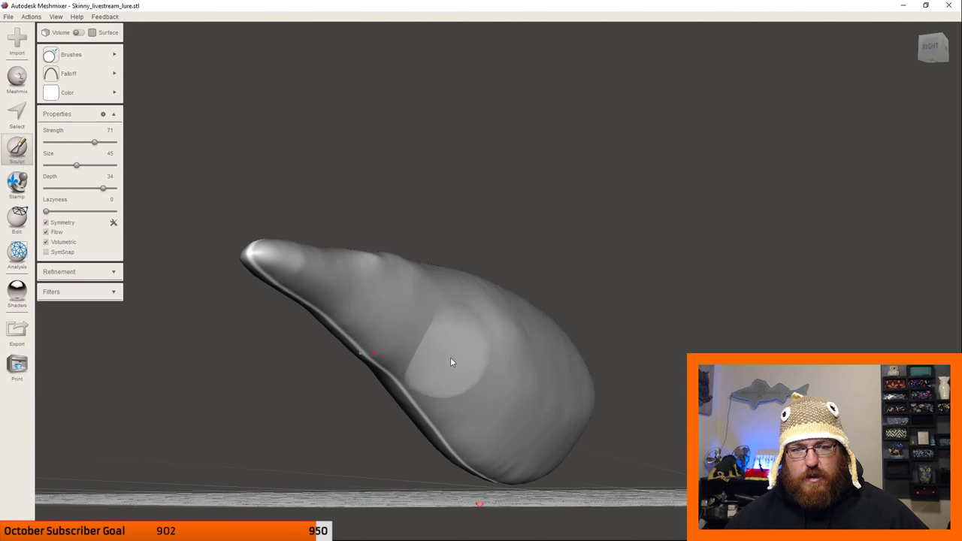
{"action": "right_click_drag", "start_coordinate": [451, 361], "coordinate": [384, 363]}
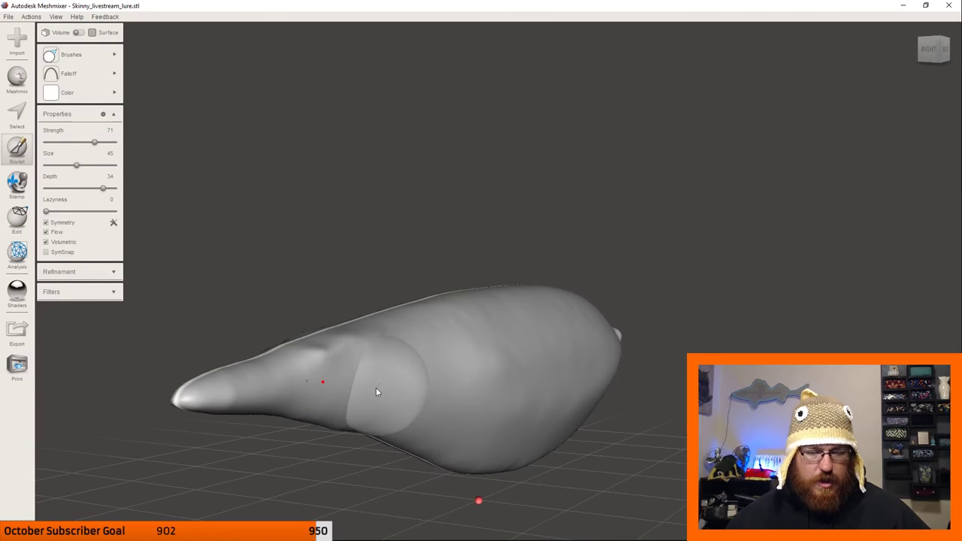
{"action": "mouse_move", "coordinate": [376, 387]}
{"action": "left_mouse_down"}
{"action": "mouse_move", "coordinate": [356, 431]}
{"action": "mouse_move", "coordinate": [222, 349]}
{"action": "left_mouse_up"}
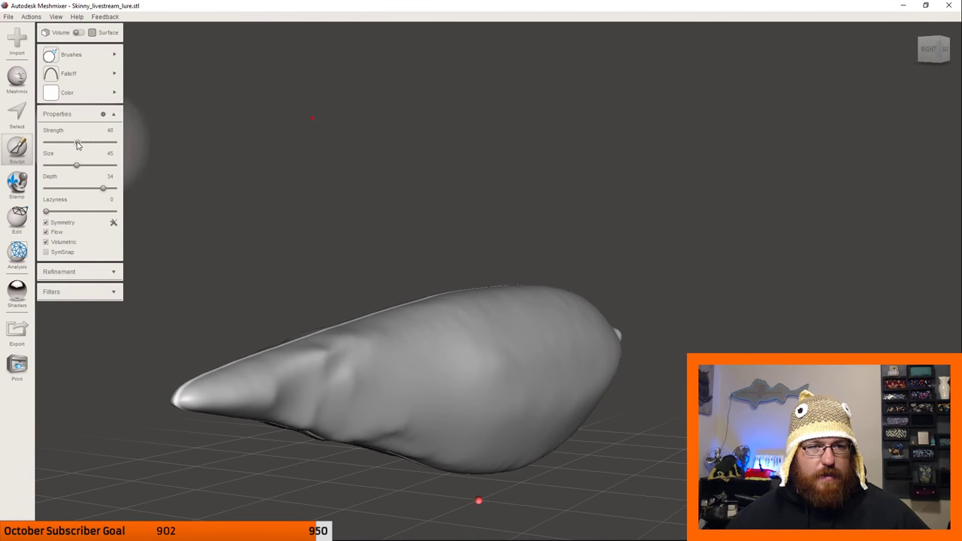
At size 27 and lower strength, reshape the bump behind the head and refine the lower-edge ridge.
{"action": "left_click_drag", "start_coordinate": [79, 145], "coordinate": [64, 164]}
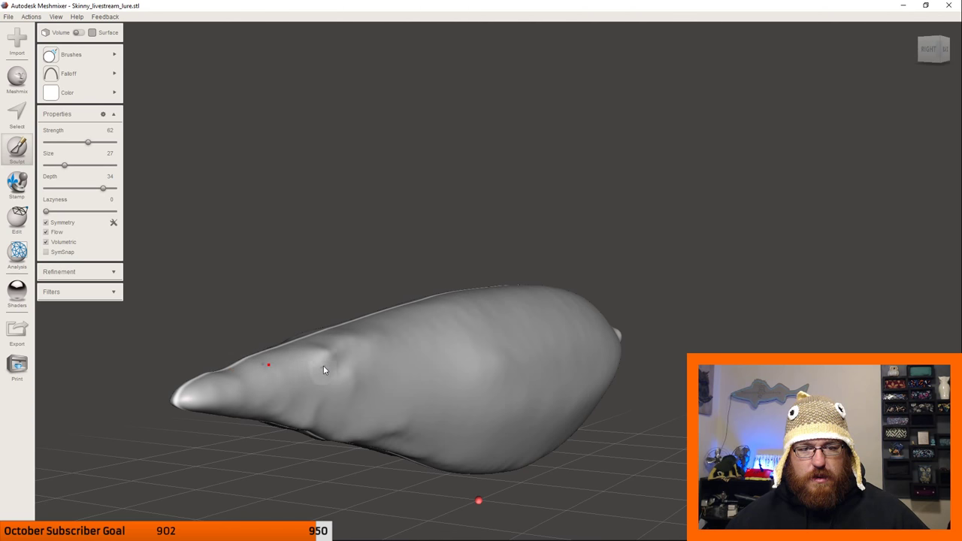
{"action": "right_click_drag", "start_coordinate": [291, 376], "coordinate": [318, 419]}
{"action": "scroll", "coordinate": [318, 393], "scroll_direction": "down", "scroll_amount": 2}
{"action": "scroll", "coordinate": [324, 390], "scroll_direction": "up", "scroll_amount": 4}
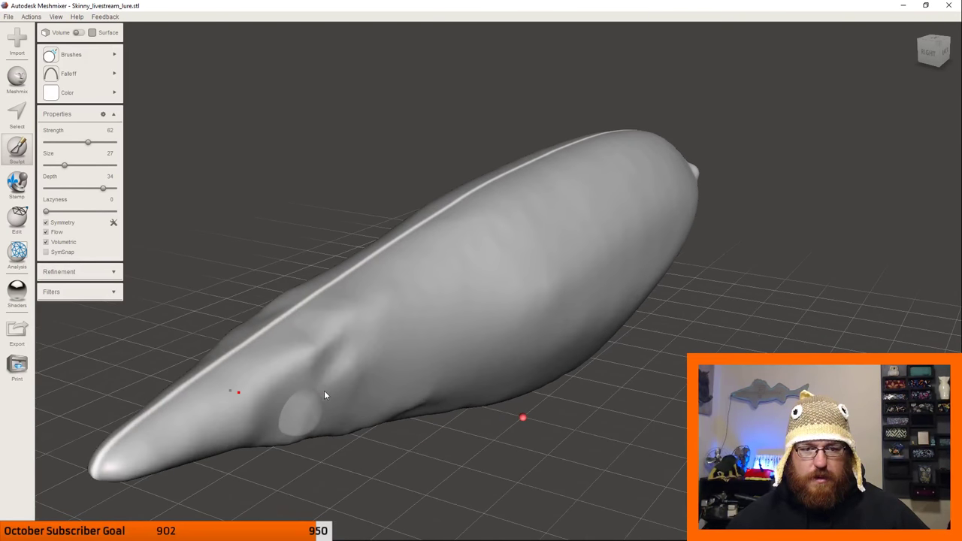
{"action": "mouse_move", "coordinate": [230, 407]}
{"action": "left_mouse_down"}
{"action": "mouse_move", "coordinate": [318, 345]}
{"action": "mouse_move", "coordinate": [259, 421]}
{"action": "mouse_move", "coordinate": [330, 322]}
{"action": "mouse_move", "coordinate": [329, 353]}
{"action": "mouse_move", "coordinate": [375, 315]}
{"action": "mouse_move", "coordinate": [360, 301]}
{"action": "mouse_move", "coordinate": [340, 328]}
{"action": "mouse_move", "coordinate": [344, 316]}
{"action": "mouse_move", "coordinate": [389, 287]}
{"action": "mouse_move", "coordinate": [400, 344]}
{"action": "left_mouse_up"}
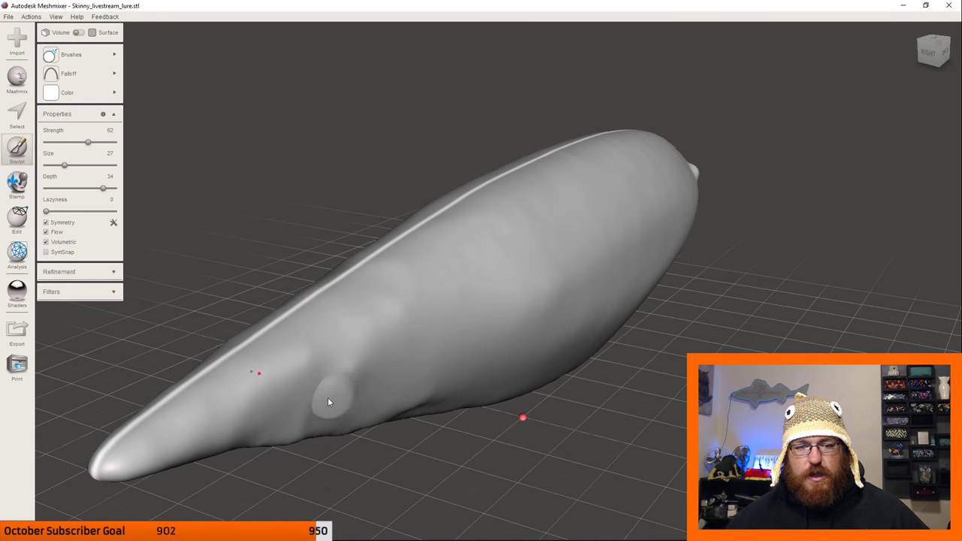
{"action": "right_click_drag", "start_coordinate": [328, 402], "coordinate": [370, 320]}
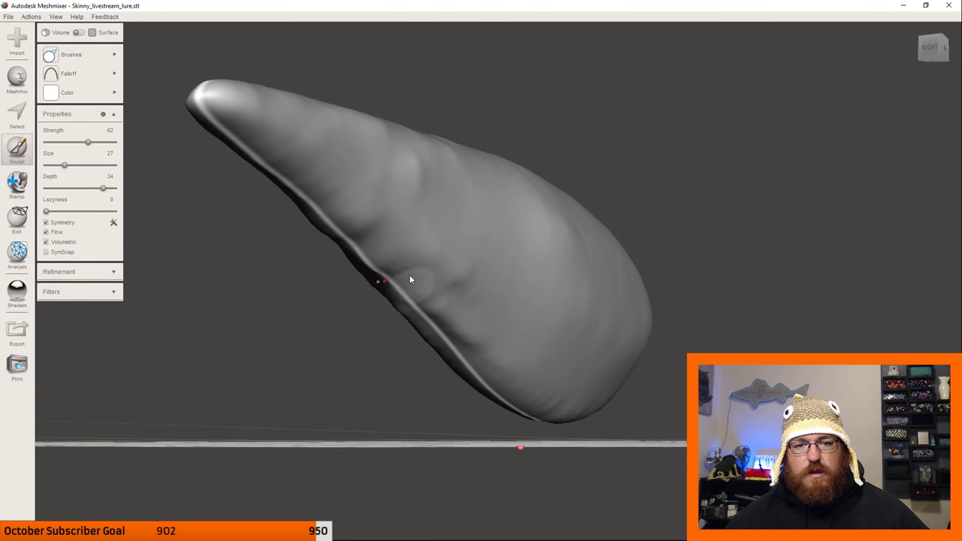
{"action": "mouse_move", "coordinate": [369, 233]}
{"action": "left_mouse_down"}
{"action": "mouse_move", "coordinate": [414, 268]}
{"action": "mouse_move", "coordinate": [328, 184]}
{"action": "mouse_move", "coordinate": [460, 310]}
{"action": "left_mouse_up"}
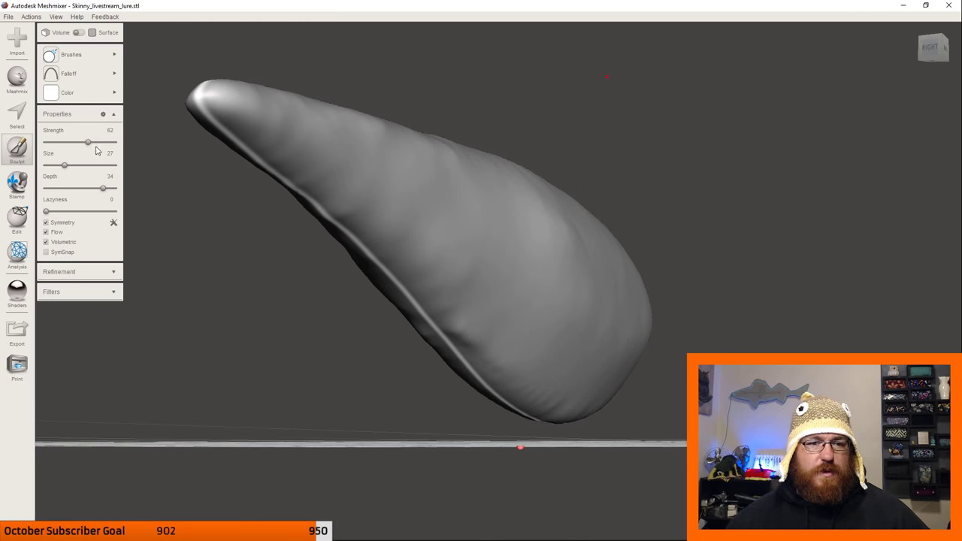
Lower brush strength to 34 and review the lure end-on and from a tilted side view.
{"action": "left_click_drag", "start_coordinate": [90, 143], "coordinate": [69, 131]}
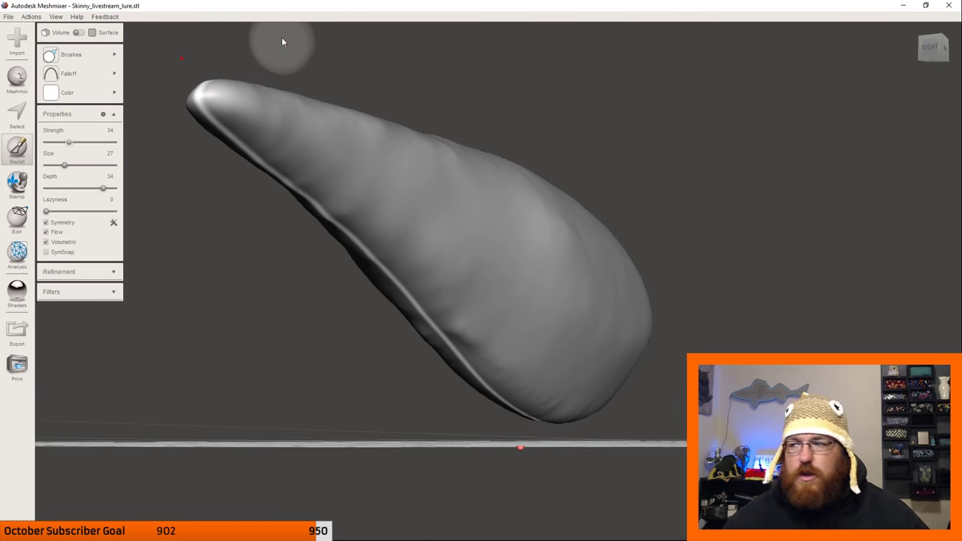
{"action": "scroll", "coordinate": [348, 151], "scroll_direction": "up", "scroll_amount": 3}
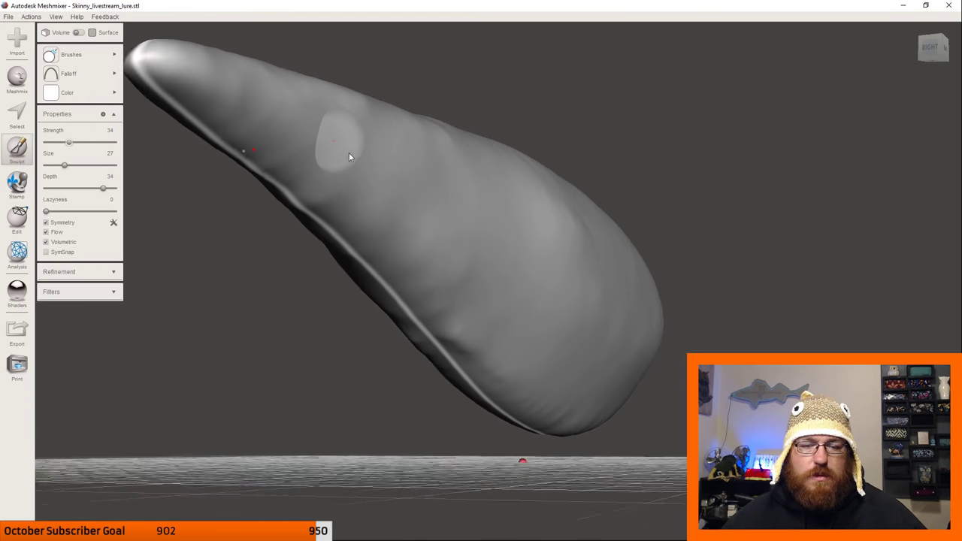
{"action": "scroll", "coordinate": [349, 156], "scroll_direction": "up", "scroll_amount": 1}
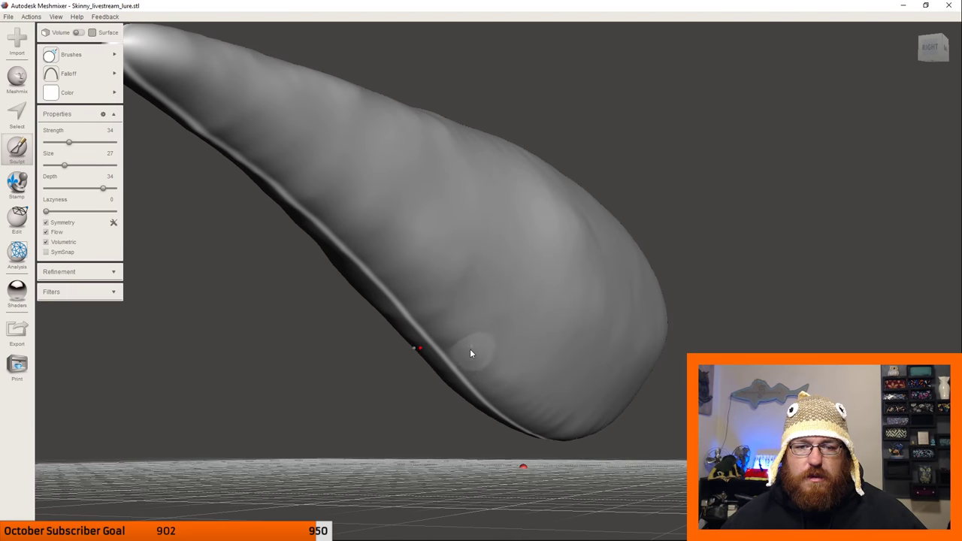
{"action": "right_click_drag", "start_coordinate": [442, 253], "coordinate": [527, 299]}
{"action": "right_click_drag", "start_coordinate": [346, 253], "coordinate": [360, 274]}
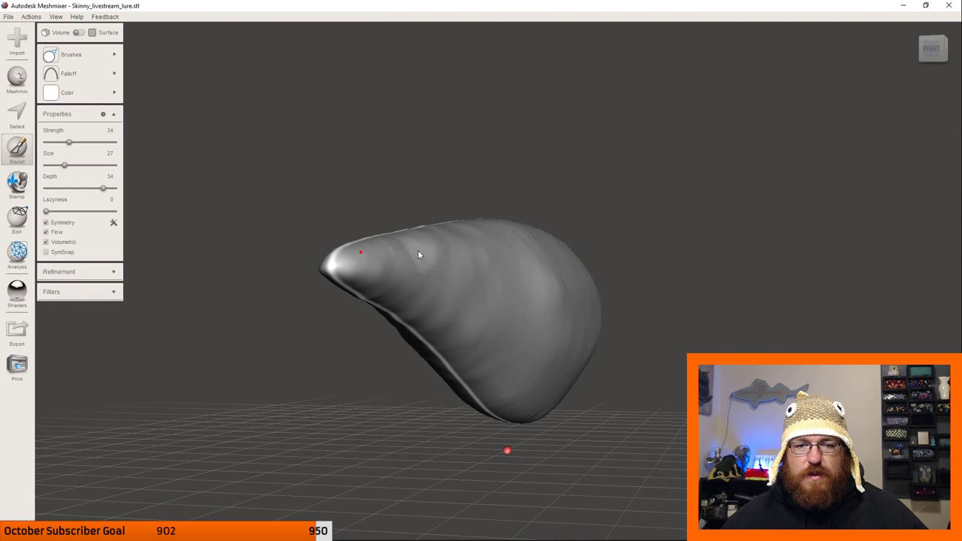
{"action": "right_click_drag", "start_coordinate": [399, 289], "coordinate": [475, 304]}
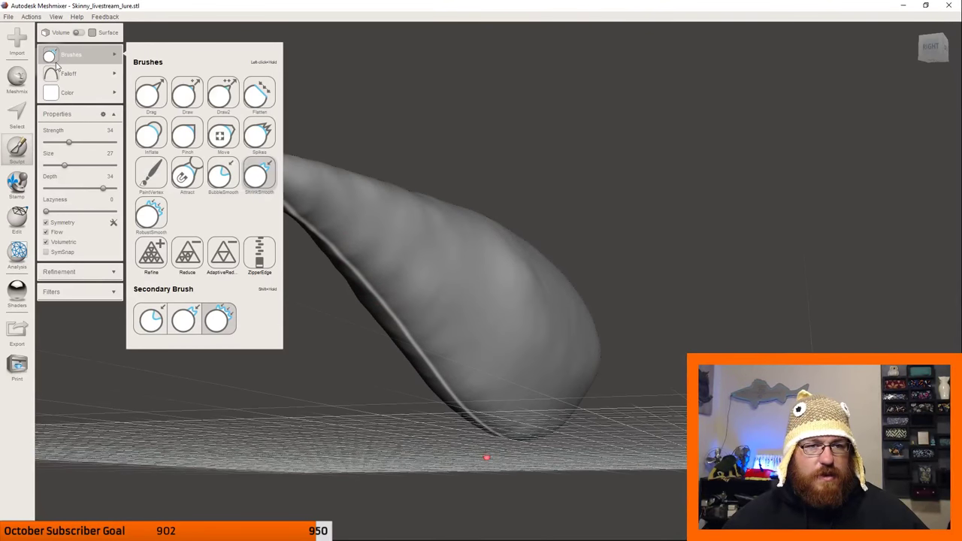
With a smoothing brush at size 47, smooth the lure's upper side, back and flank toward the tip.
{"action": "mouse_move", "coordinate": [73, 52]}
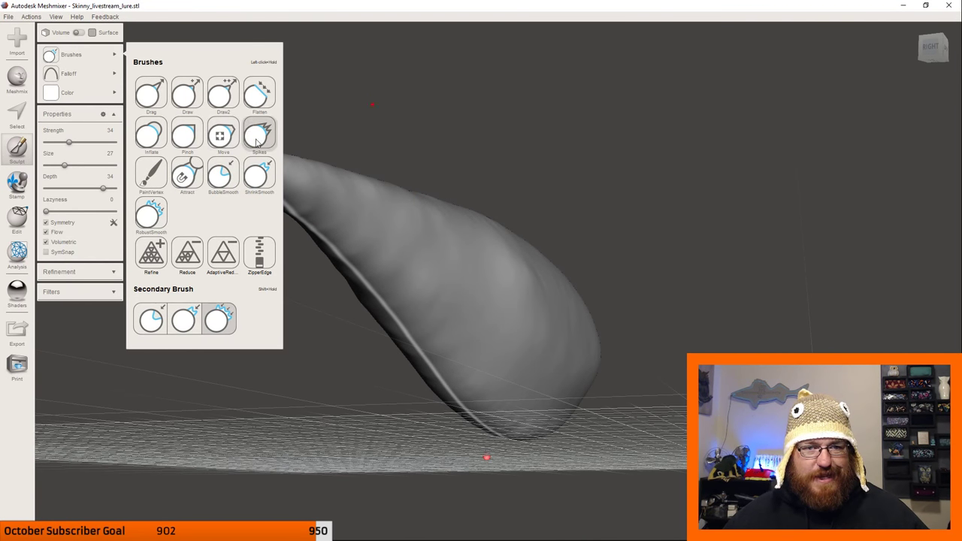
{"action": "left_click", "coordinate": [256, 179]}
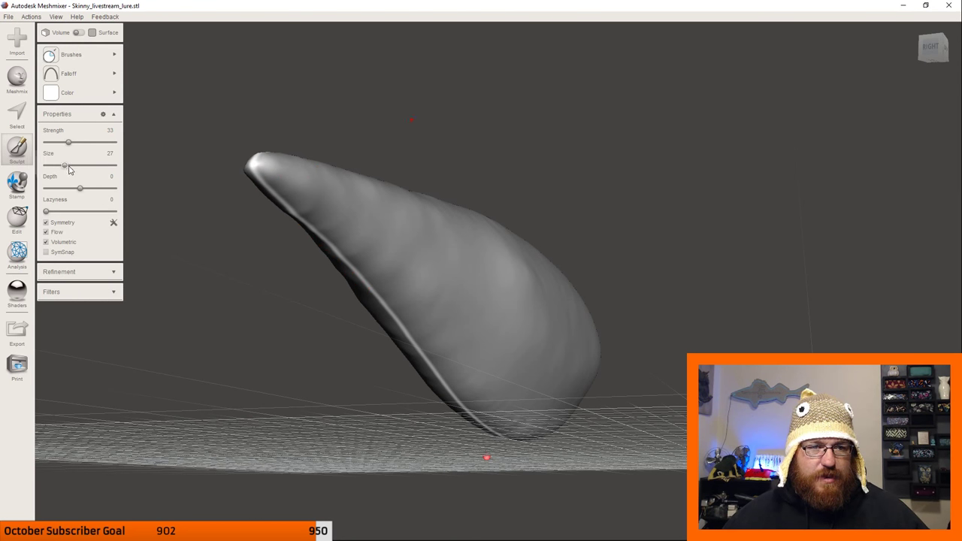
{"action": "left_click_drag", "start_coordinate": [66, 166], "coordinate": [78, 166]}
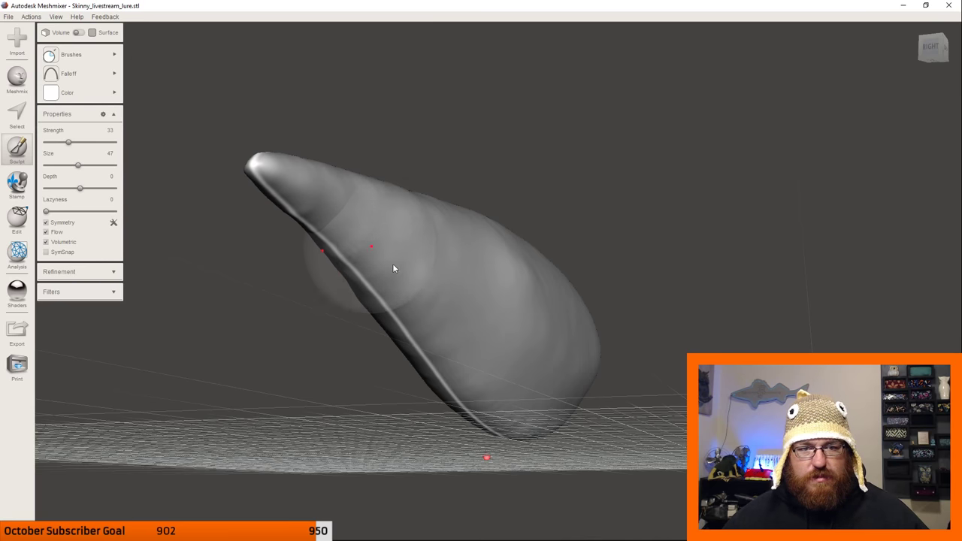
{"action": "mouse_move", "coordinate": [393, 268]}
{"action": "left_mouse_down"}
{"action": "mouse_move", "coordinate": [429, 298]}
{"action": "mouse_move", "coordinate": [376, 253]}
{"action": "mouse_move", "coordinate": [456, 320]}
{"action": "mouse_move", "coordinate": [321, 212]}
{"action": "mouse_move", "coordinate": [410, 285]}
{"action": "mouse_move", "coordinate": [329, 221]}
{"action": "mouse_move", "coordinate": [348, 236]}
{"action": "mouse_move", "coordinate": [342, 243]}
{"action": "mouse_move", "coordinate": [409, 288]}
{"action": "left_mouse_up"}
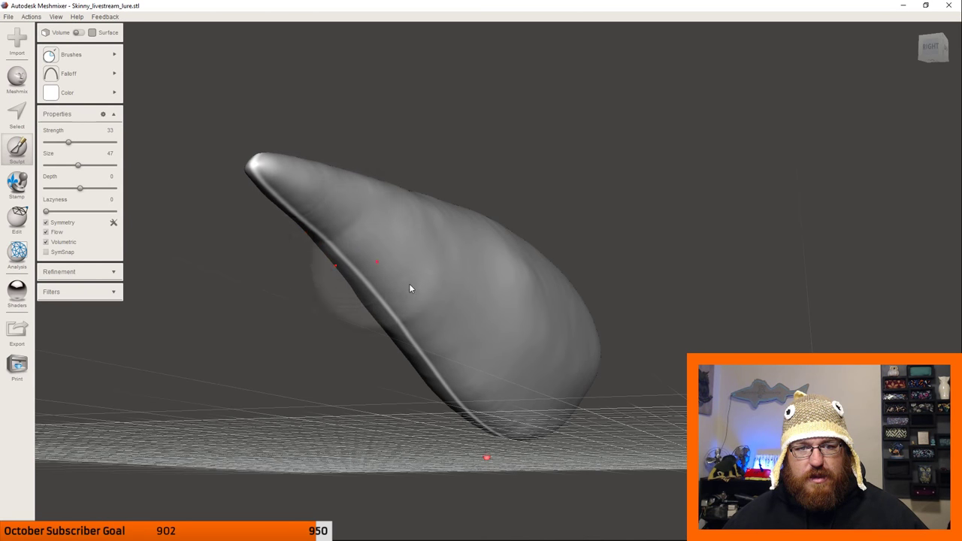
{"action": "mouse_move", "coordinate": [425, 264]}
{"action": "right_mouse_down"}
{"action": "mouse_move", "coordinate": [432, 301]}
{"action": "mouse_move", "coordinate": [363, 349]}
{"action": "right_mouse_up"}
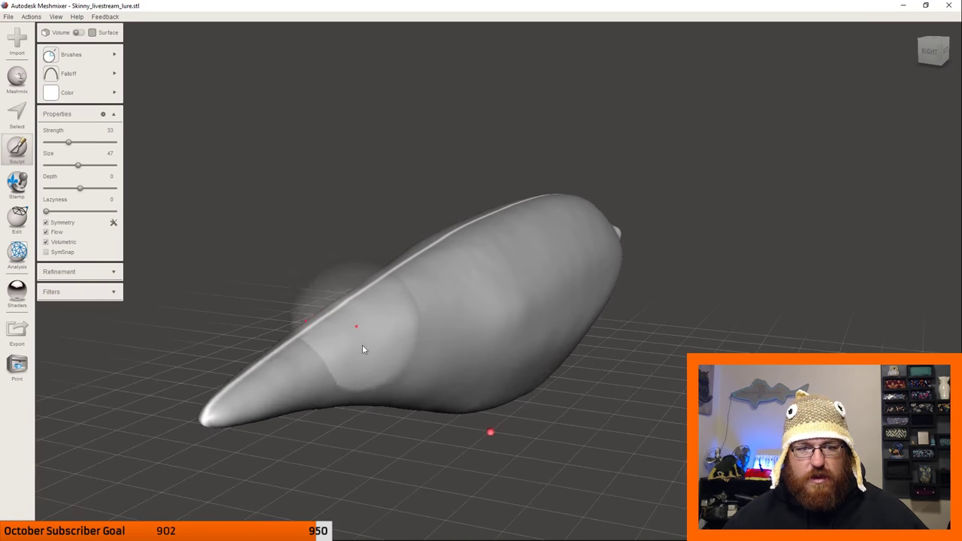
{"action": "mouse_move", "coordinate": [362, 349]}
{"action": "left_mouse_down"}
{"action": "mouse_move", "coordinate": [332, 349]}
{"action": "mouse_move", "coordinate": [383, 320]}
{"action": "mouse_move", "coordinate": [378, 342]}
{"action": "mouse_move", "coordinate": [435, 307]}
{"action": "mouse_move", "coordinate": [438, 296]}
{"action": "mouse_move", "coordinate": [385, 327]}
{"action": "mouse_move", "coordinate": [414, 287]}
{"action": "mouse_move", "coordinate": [438, 279]}
{"action": "mouse_move", "coordinate": [449, 311]}
{"action": "mouse_move", "coordinate": [445, 292]}
{"action": "mouse_move", "coordinate": [440, 305]}
{"action": "mouse_move", "coordinate": [463, 333]}
{"action": "mouse_move", "coordinate": [555, 324]}
{"action": "mouse_move", "coordinate": [529, 291]}
{"action": "mouse_move", "coordinate": [508, 333]}
{"action": "mouse_move", "coordinate": [496, 326]}
{"action": "mouse_move", "coordinate": [519, 344]}
{"action": "mouse_move", "coordinate": [482, 286]}
{"action": "mouse_move", "coordinate": [502, 285]}
{"action": "mouse_move", "coordinate": [461, 303]}
{"action": "mouse_move", "coordinate": [459, 263]}
{"action": "mouse_move", "coordinate": [476, 265]}
{"action": "mouse_move", "coordinate": [466, 244]}
{"action": "mouse_move", "coordinate": [434, 311]}
{"action": "left_mouse_up"}
{"action": "mouse_move", "coordinate": [434, 311]}
{"action": "right_mouse_down"}
{"action": "mouse_move", "coordinate": [452, 276]}
{"action": "mouse_move", "coordinate": [430, 311]}
{"action": "right_mouse_up"}
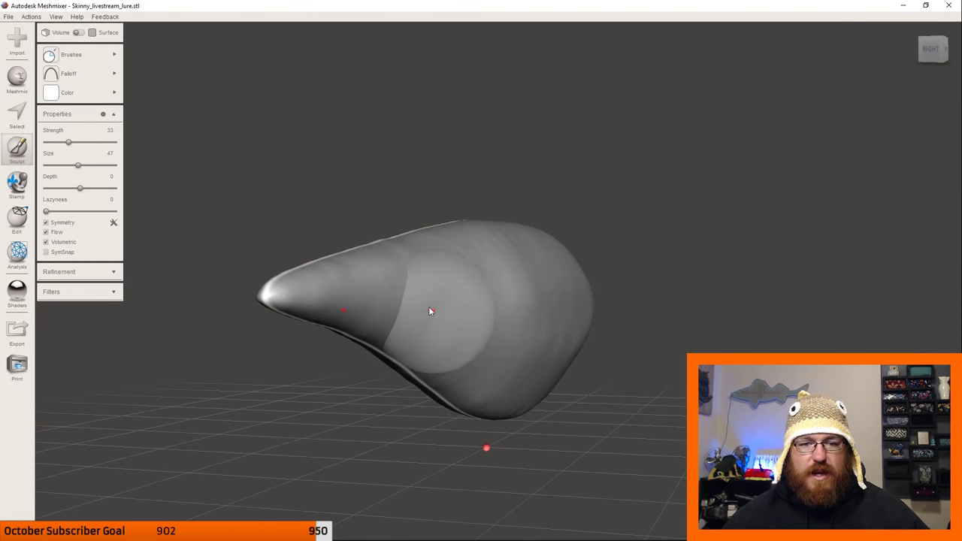
{"action": "mouse_move", "coordinate": [430, 311]}
{"action": "left_mouse_down"}
{"action": "mouse_move", "coordinate": [341, 292]}
{"action": "mouse_move", "coordinate": [394, 305]}
{"action": "mouse_move", "coordinate": [331, 294]}
{"action": "mouse_move", "coordinate": [392, 306]}
{"action": "mouse_move", "coordinate": [313, 305]}
{"action": "mouse_move", "coordinate": [387, 333]}
{"action": "left_mouse_up"}
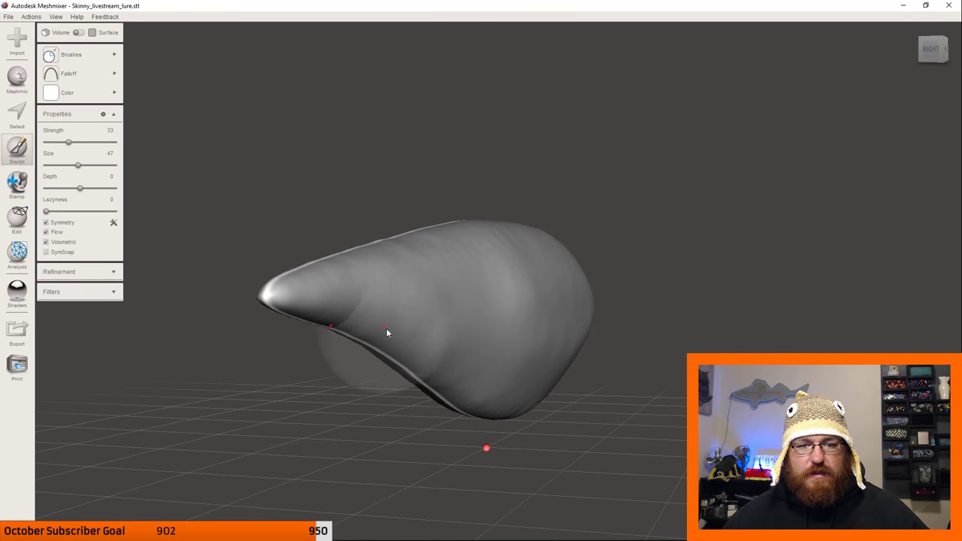
Continue smoothing the flank and build up a raised blob on it, checking from a front view.
{"action": "right_click_drag", "start_coordinate": [425, 285], "coordinate": [424, 251]}
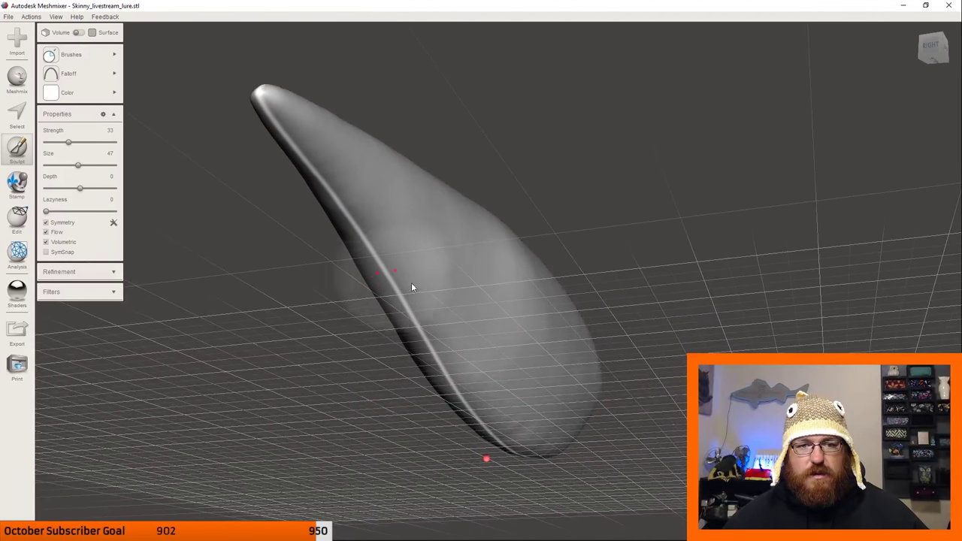
{"action": "right_click_drag", "start_coordinate": [446, 310], "coordinate": [368, 353]}
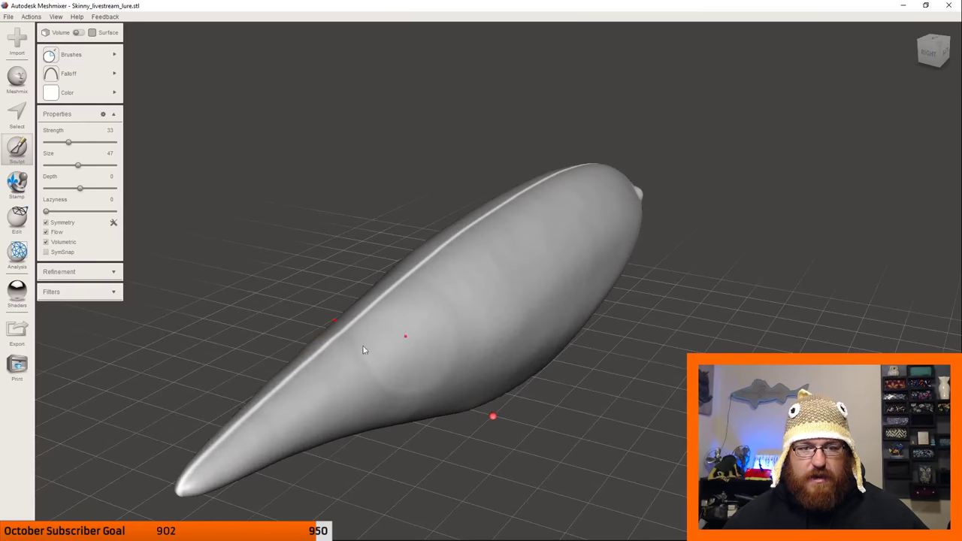
{"action": "mouse_move", "coordinate": [541, 243]}
{"action": "right_mouse_down"}
{"action": "mouse_move", "coordinate": [517, 315]}
{"action": "mouse_move", "coordinate": [672, 281]}
{"action": "mouse_move", "coordinate": [670, 270]}
{"action": "mouse_move", "coordinate": [712, 279]}
{"action": "right_mouse_up"}
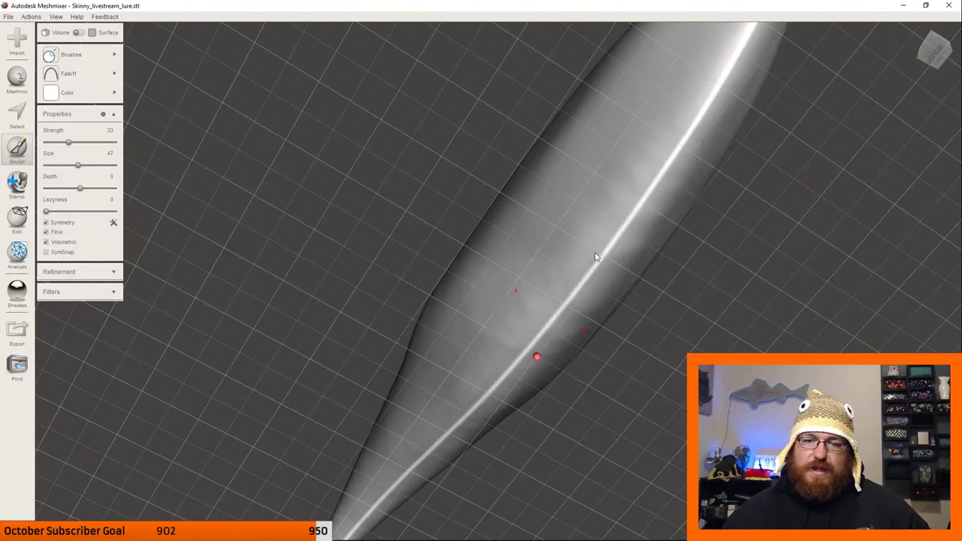
{"action": "right_click_drag", "start_coordinate": [596, 257], "coordinate": [491, 355]}
{"action": "left_click_drag", "start_coordinate": [509, 366], "coordinate": [507, 348]}
{"action": "mouse_move", "coordinate": [507, 348]}
{"action": "right_mouse_down"}
{"action": "mouse_move", "coordinate": [441, 168]}
{"action": "mouse_move", "coordinate": [454, 197]}
{"action": "mouse_move", "coordinate": [636, 389]}
{"action": "right_mouse_up"}
{"action": "scroll", "coordinate": [636, 388], "scroll_direction": "up", "scroll_amount": 5}
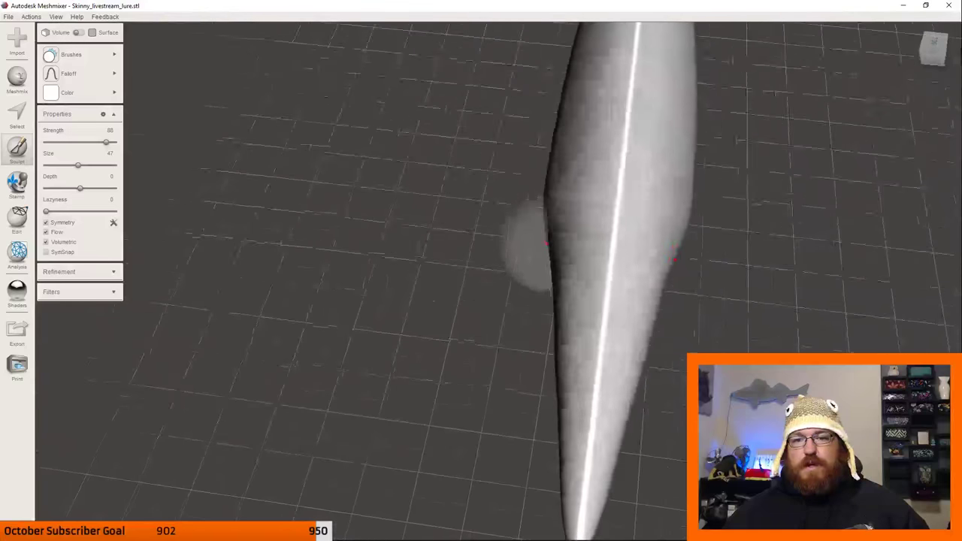
{"action": "scroll", "coordinate": [527, 248], "scroll_direction": "down", "scroll_amount": 5}
{"action": "scroll", "coordinate": [835, 312], "scroll_direction": "up", "scroll_amount": 5}
{"action": "scroll", "coordinate": [726, 305], "scroll_direction": "down", "scroll_amount": 5}
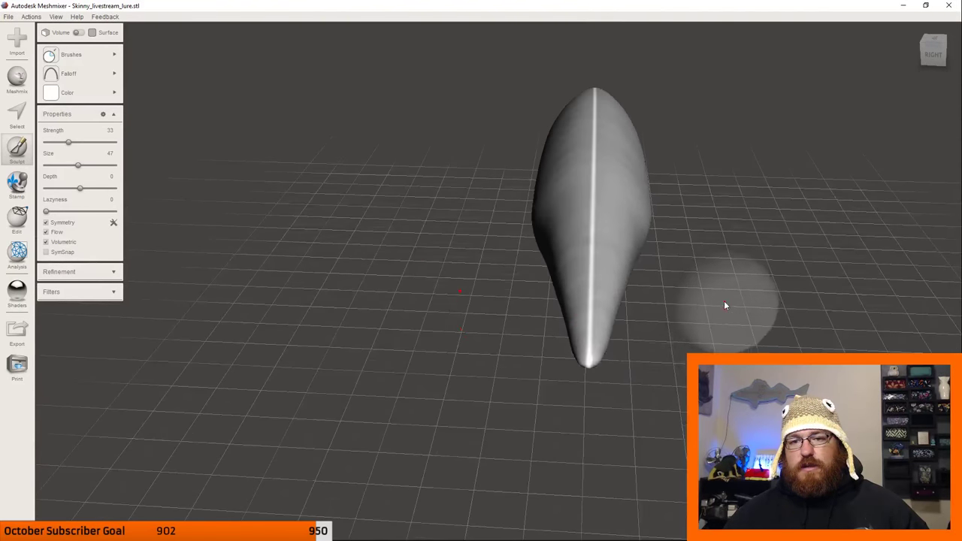
{"action": "right_click_drag", "start_coordinate": [726, 305], "coordinate": [443, 387]}
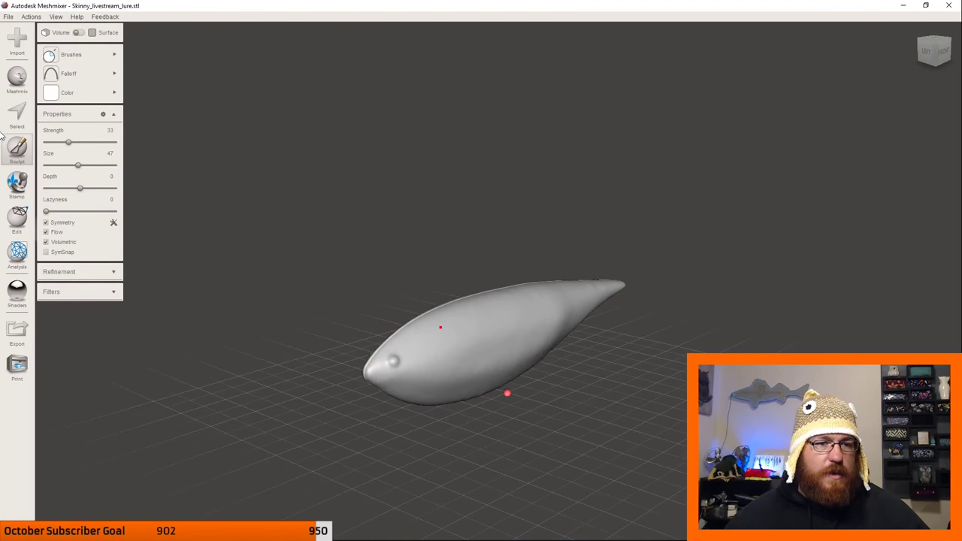
Try widening the lure along X with Transform, then undo and abandon the change.
{"action": "left_click", "coordinate": [16, 218]}
{"action": "left_click", "coordinate": [82, 79]}
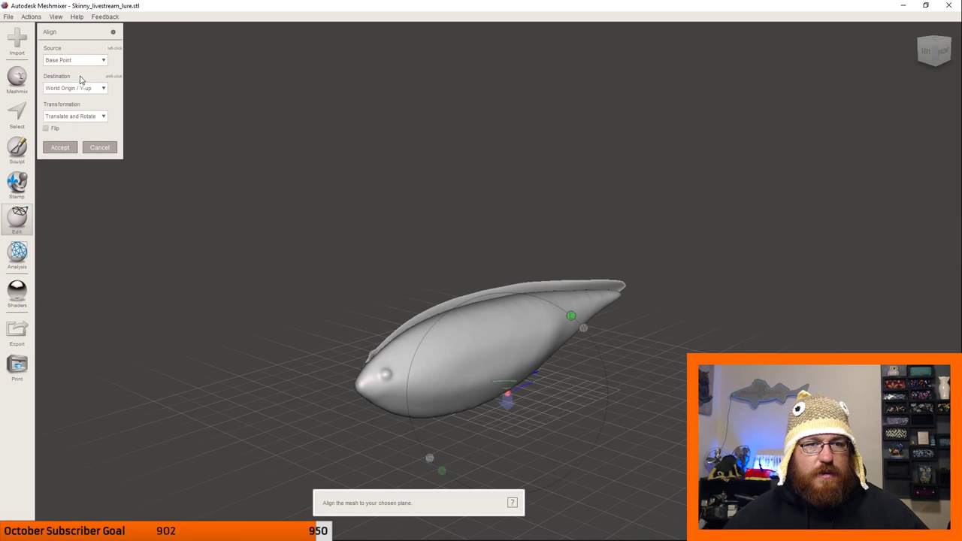
{"action": "left_click", "coordinate": [100, 148]}
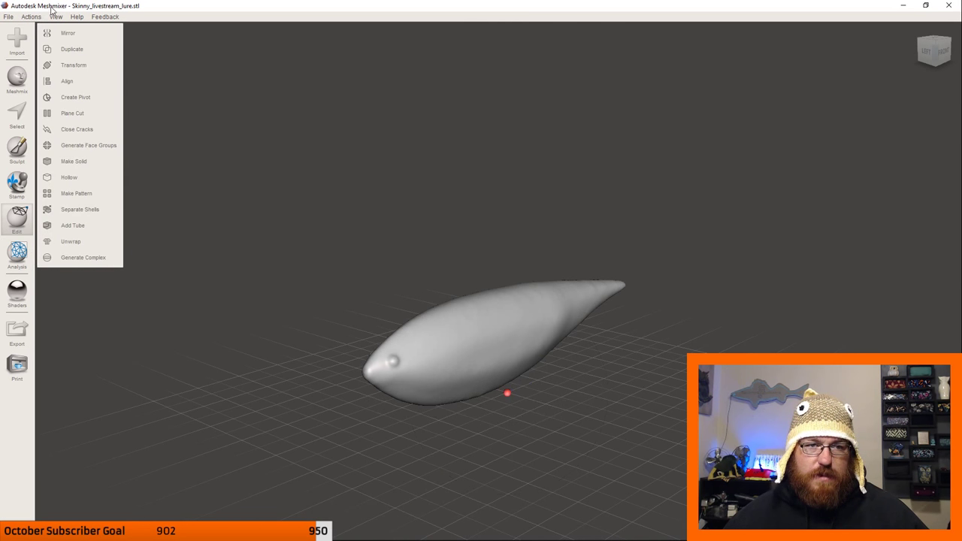
{"action": "left_click", "coordinate": [74, 64]}
{"action": "right_click_drag", "start_coordinate": [549, 347], "coordinate": [571, 313]}
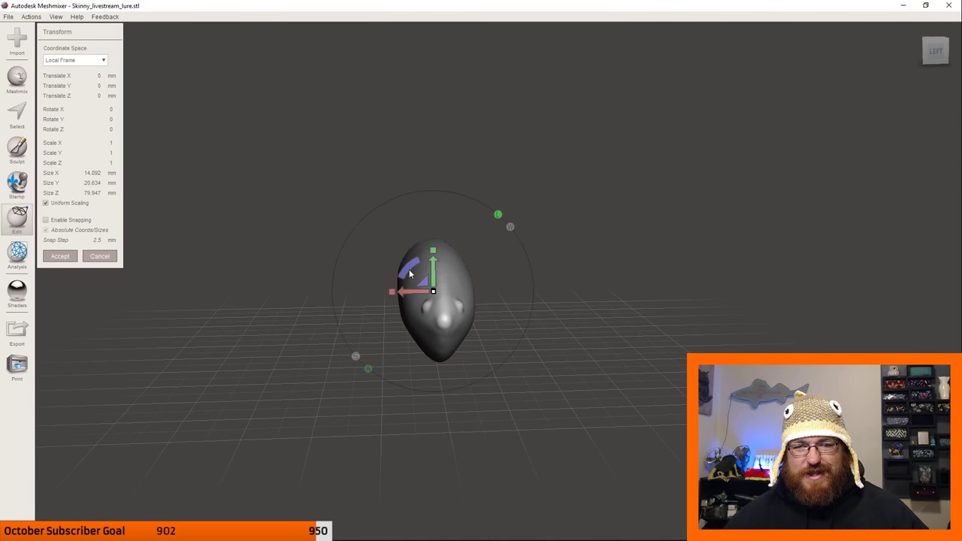
{"action": "left_click_drag", "start_coordinate": [397, 296], "coordinate": [365, 298]}
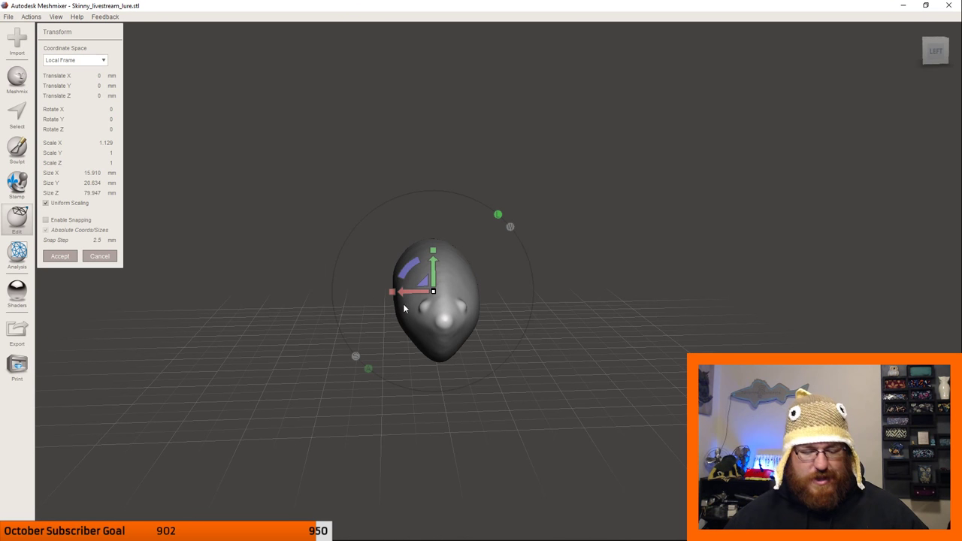
{"action": "key", "text": "ctrl+z"}
{"action": "left_click_drag", "start_coordinate": [414, 269], "coordinate": [425, 223]}
{"action": "left_click_drag", "start_coordinate": [390, 293], "coordinate": [335, 323]}
{"action": "right_click_drag", "start_coordinate": [335, 323], "coordinate": [391, 275]}
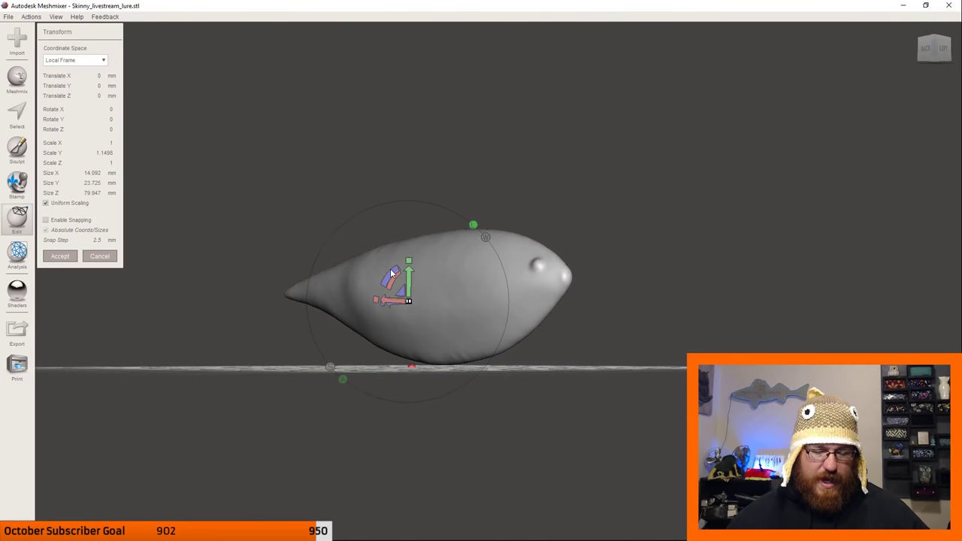
{"action": "key", "text": "Return"}
{"action": "right_click_drag", "start_coordinate": [545, 341], "coordinate": [488, 341]}
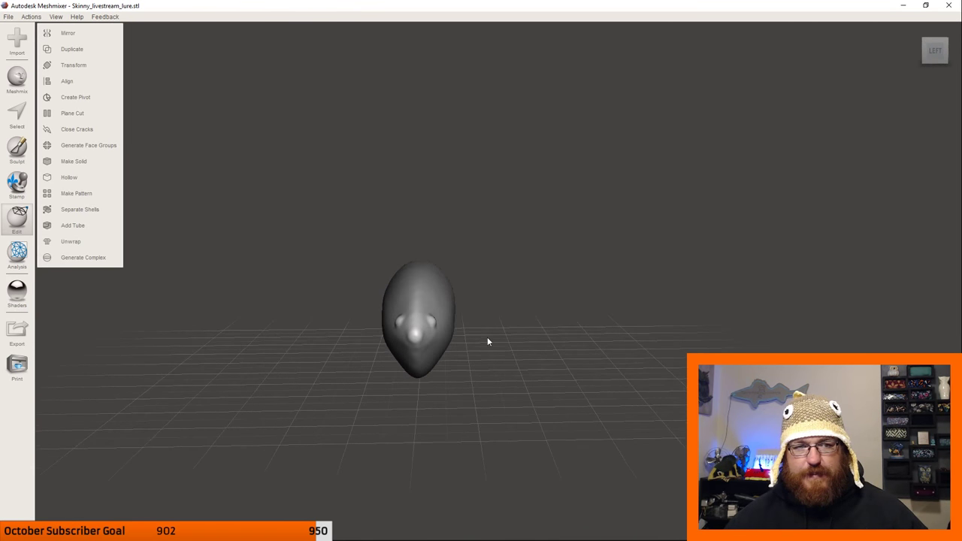
Scale the lure uniformly by 1.2 via Transform and accept it.
{"action": "left_click", "coordinate": [68, 65]}
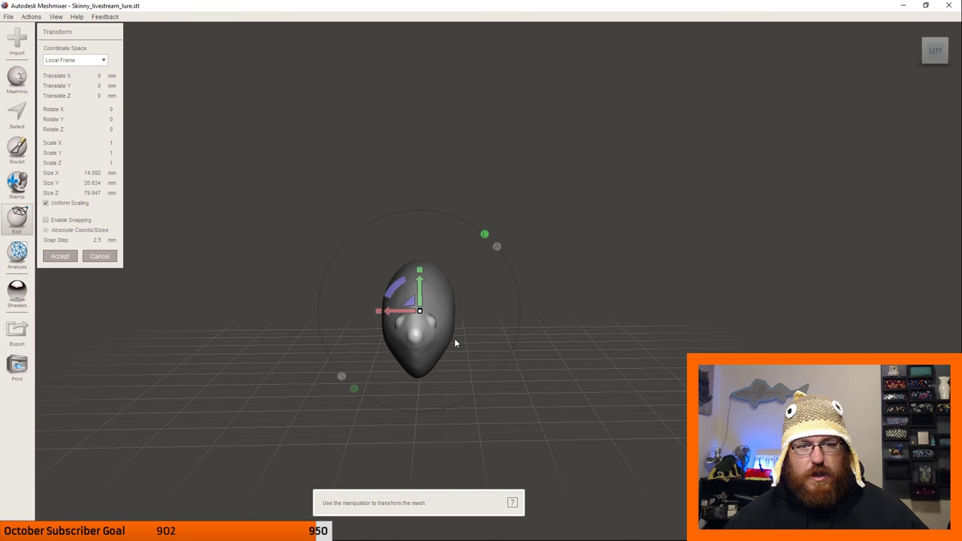
{"action": "double_click", "coordinate": [109, 143]}
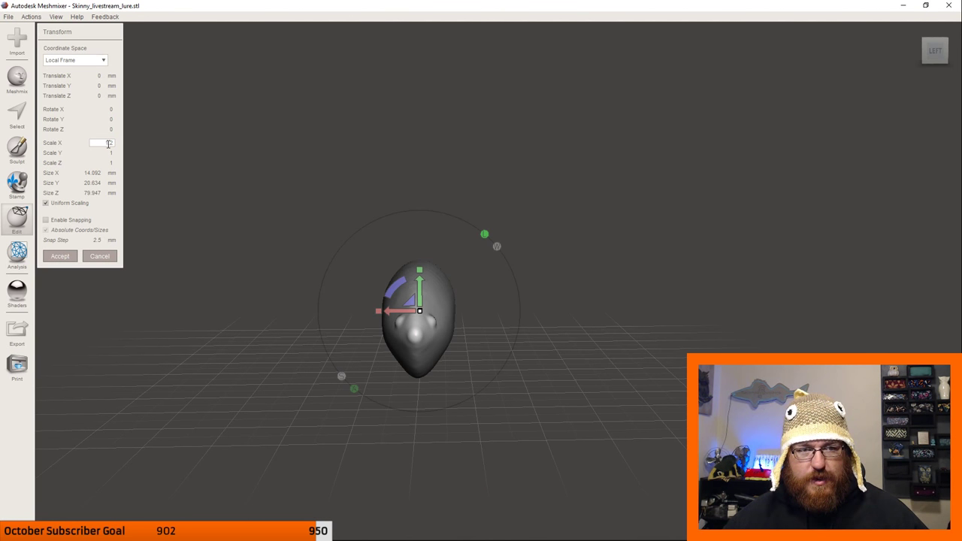
{"action": "type", "text": "1.2"}
{"action": "key", "text": "Return"}
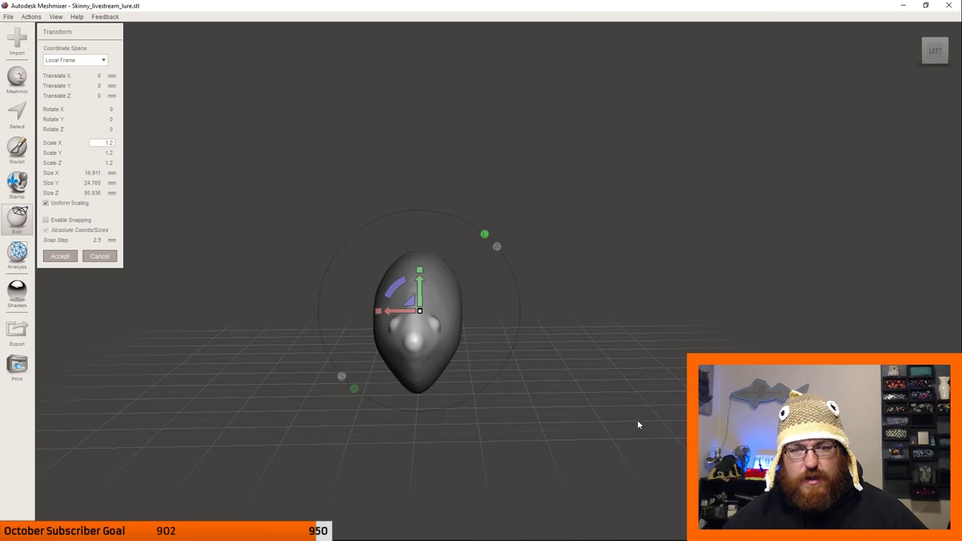
{"action": "right_click_drag", "start_coordinate": [638, 423], "coordinate": [515, 383]}
{"action": "left_click", "coordinate": [99, 256]}
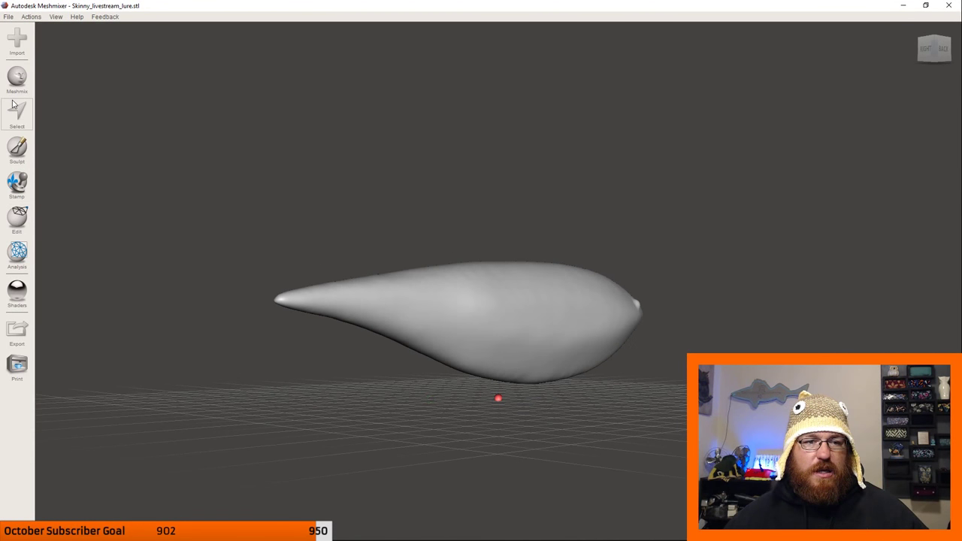
Flatten a broad patch on the lure's side with the Flatten sculpt brush, then return to a side view.
{"action": "left_click", "coordinate": [22, 151]}
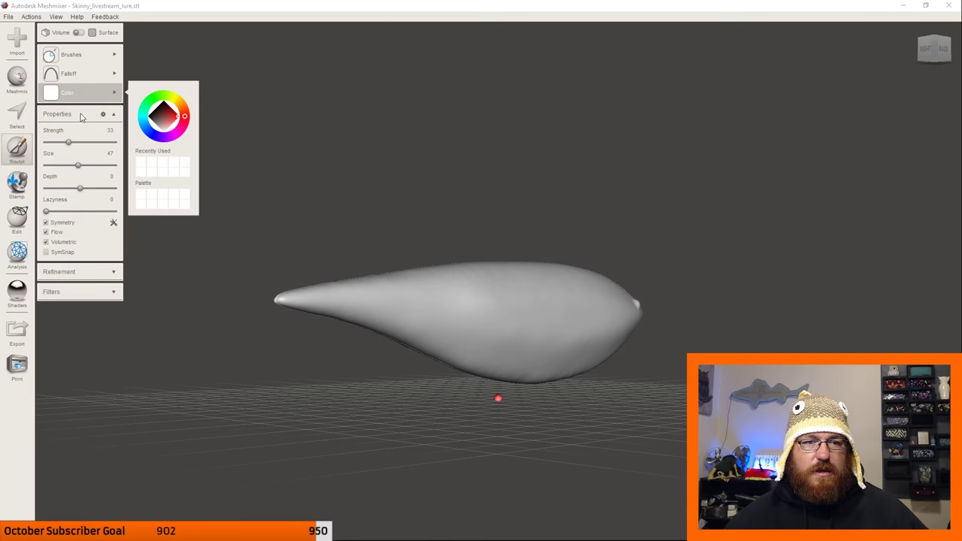
{"action": "mouse_move", "coordinate": [76, 54]}
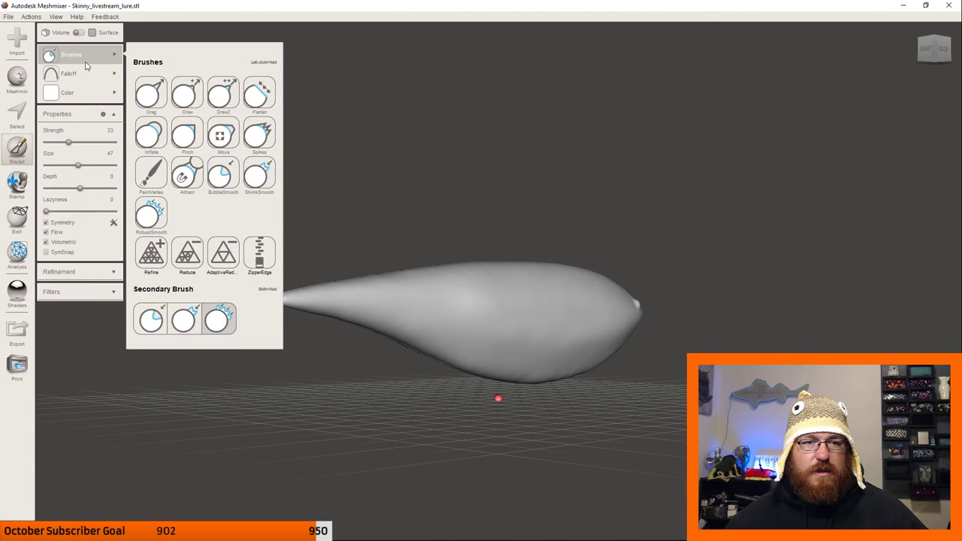
{"action": "left_click", "coordinate": [259, 94]}
{"action": "scroll", "coordinate": [506, 327], "scroll_direction": "down", "scroll_amount": 1}
{"action": "scroll", "coordinate": [504, 325], "scroll_direction": "up", "scroll_amount": 3}
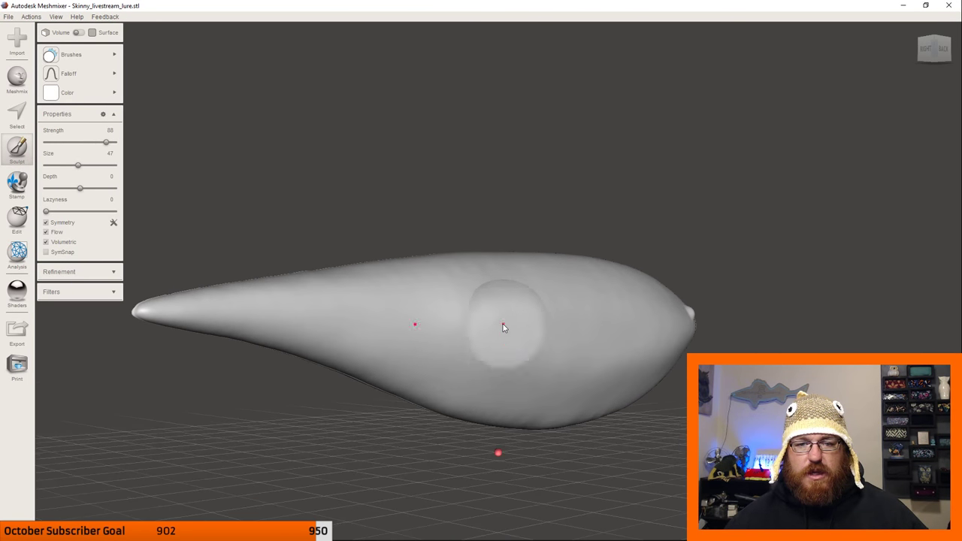
{"action": "right_click_drag", "start_coordinate": [503, 324], "coordinate": [484, 406]}
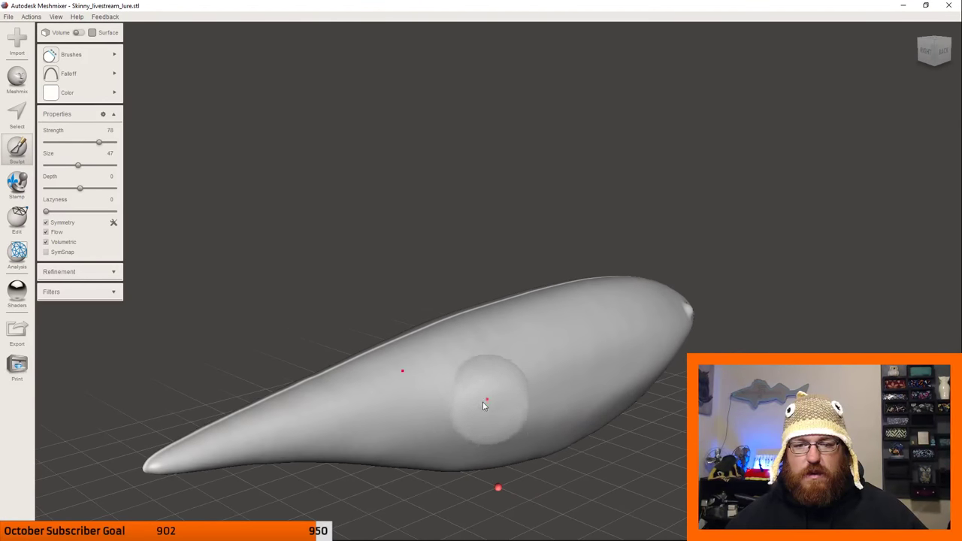
{"action": "mouse_move", "coordinate": [483, 406]}
{"action": "left_mouse_down"}
{"action": "mouse_move", "coordinate": [522, 395]}
{"action": "mouse_move", "coordinate": [476, 413]}
{"action": "mouse_move", "coordinate": [437, 384]}
{"action": "mouse_move", "coordinate": [508, 358]}
{"action": "mouse_move", "coordinate": [451, 424]}
{"action": "mouse_move", "coordinate": [423, 406]}
{"action": "mouse_move", "coordinate": [468, 435]}
{"action": "mouse_move", "coordinate": [535, 436]}
{"action": "mouse_move", "coordinate": [518, 445]}
{"action": "mouse_move", "coordinate": [451, 414]}
{"action": "mouse_move", "coordinate": [538, 390]}
{"action": "mouse_move", "coordinate": [576, 397]}
{"action": "mouse_move", "coordinate": [503, 440]}
{"action": "left_mouse_up"}
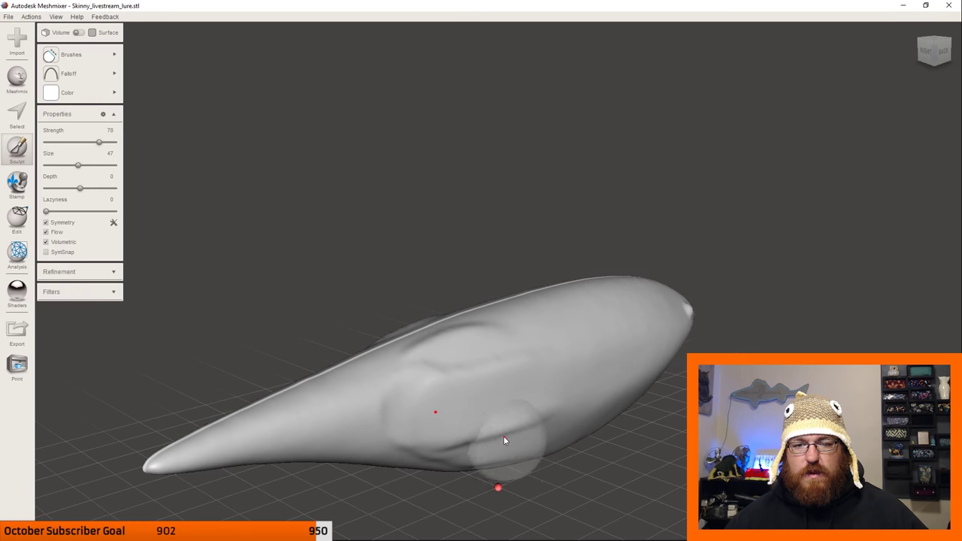
{"action": "right_click_drag", "start_coordinate": [504, 439], "coordinate": [192, 142]}
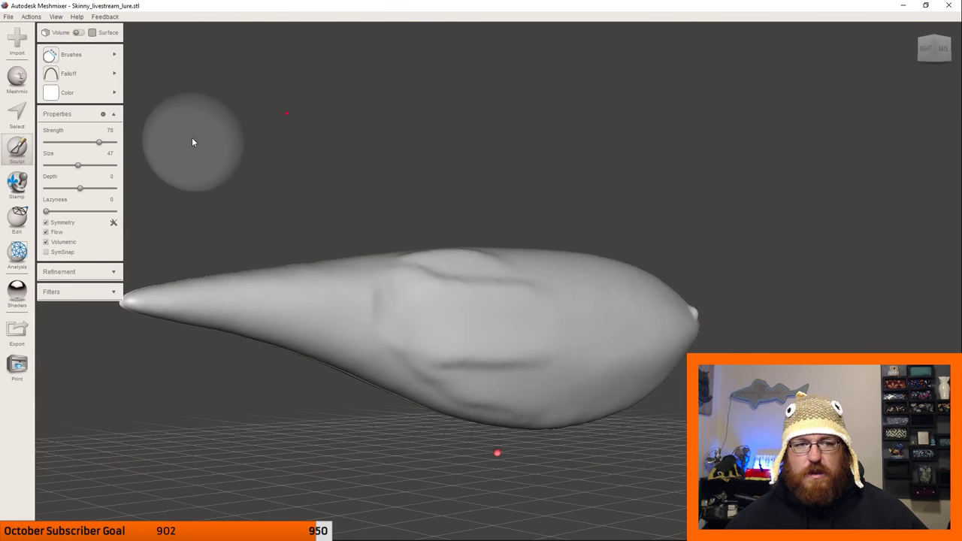
Switch to the ShrinkSmooth brush and open its colour choices.
{"action": "mouse_move", "coordinate": [75, 54]}
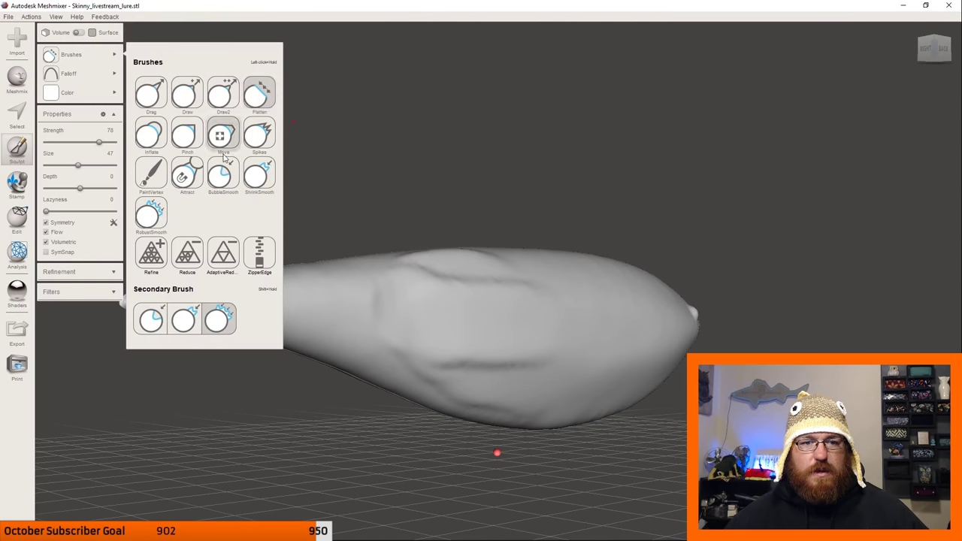
{"action": "left_click", "coordinate": [259, 174]}
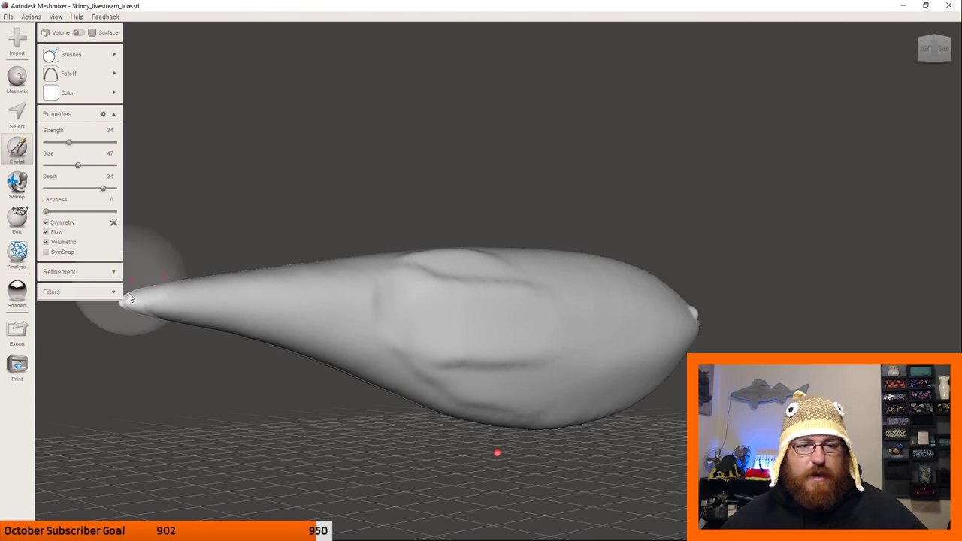
{"action": "left_click", "coordinate": [75, 91]}
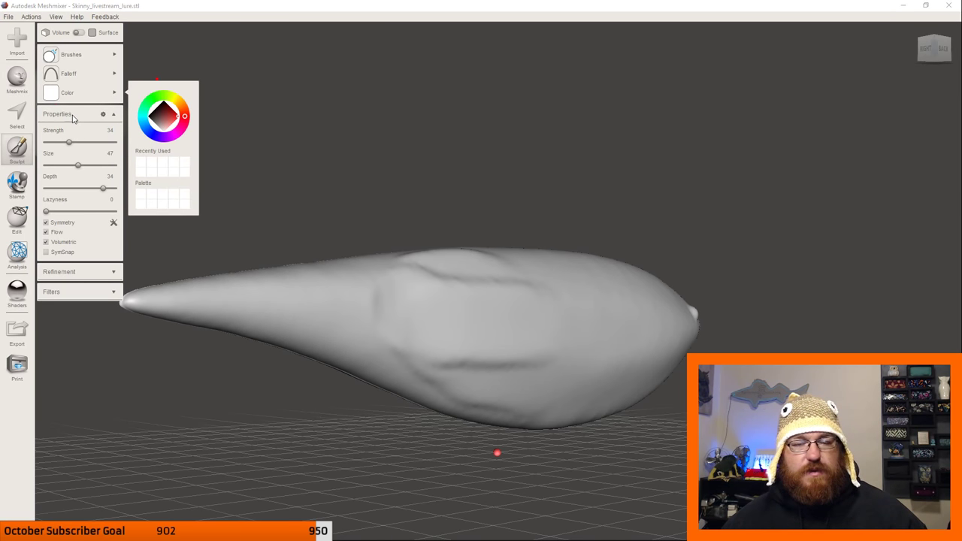
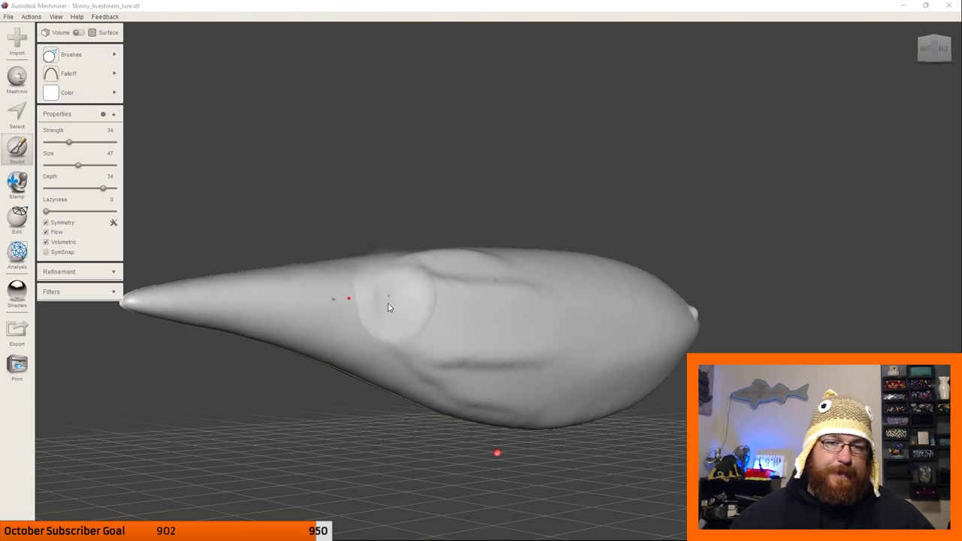
Orbit in to a close side view of the lure and pull its side bulge into a rounded lump.
{"action": "left_click", "coordinate": [309, 4]}
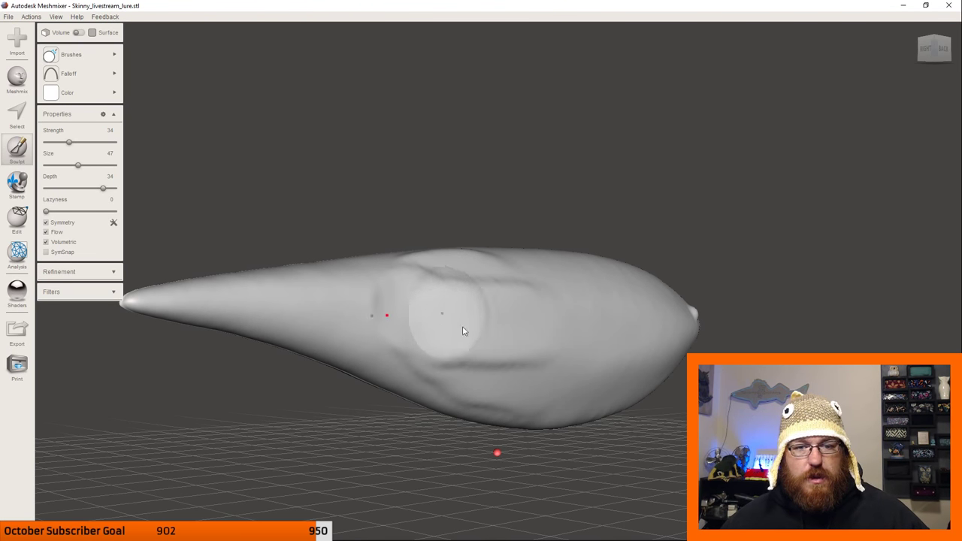
{"action": "mouse_move", "coordinate": [466, 348]}
{"action": "right_mouse_down"}
{"action": "mouse_move", "coordinate": [412, 295]}
{"action": "mouse_move", "coordinate": [458, 366]}
{"action": "right_mouse_up"}
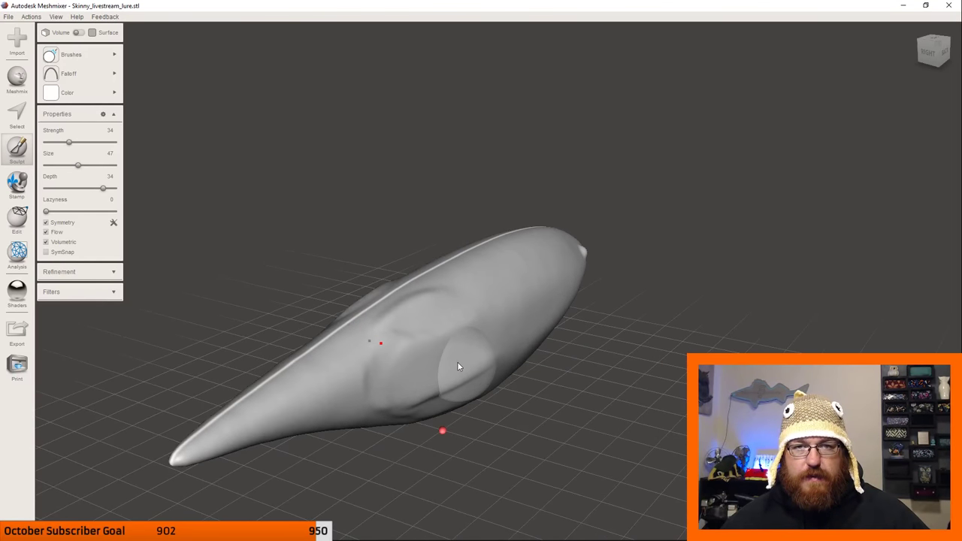
{"action": "mouse_move", "coordinate": [406, 327]}
{"action": "right_mouse_down"}
{"action": "mouse_move", "coordinate": [408, 342]}
{"action": "mouse_move", "coordinate": [382, 314]}
{"action": "mouse_move", "coordinate": [454, 331]}
{"action": "mouse_move", "coordinate": [382, 321]}
{"action": "mouse_move", "coordinate": [389, 343]}
{"action": "right_mouse_up"}
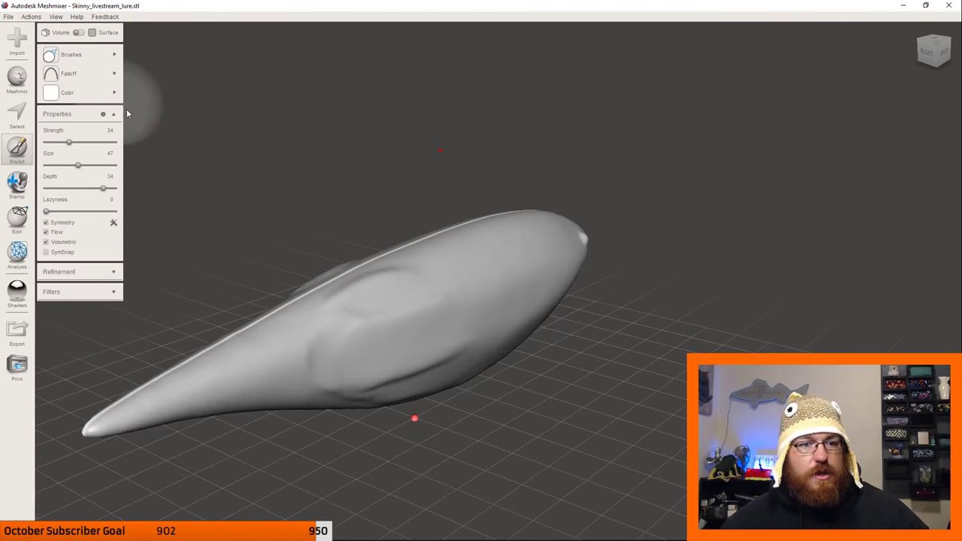
{"action": "left_click_drag", "start_coordinate": [106, 142], "coordinate": [67, 145]}
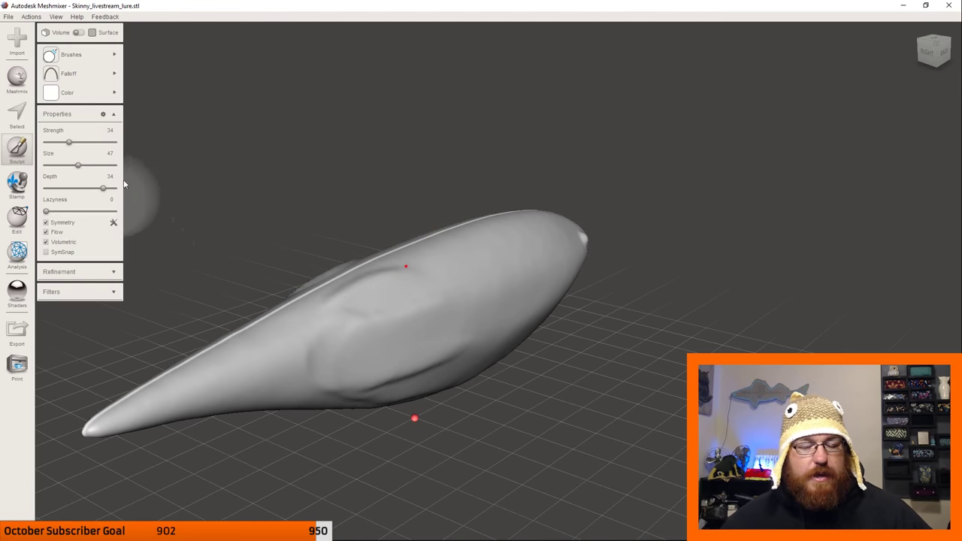
{"action": "right_click_drag", "start_coordinate": [299, 303], "coordinate": [318, 318]}
{"action": "scroll", "coordinate": [358, 350], "scroll_direction": "up", "scroll_amount": 3}
{"action": "mouse_move", "coordinate": [358, 350]}
{"action": "right_mouse_down"}
{"action": "mouse_move", "coordinate": [387, 329]}
{"action": "mouse_move", "coordinate": [391, 302]}
{"action": "mouse_move", "coordinate": [394, 335]}
{"action": "mouse_move", "coordinate": [372, 338]}
{"action": "right_mouse_up"}
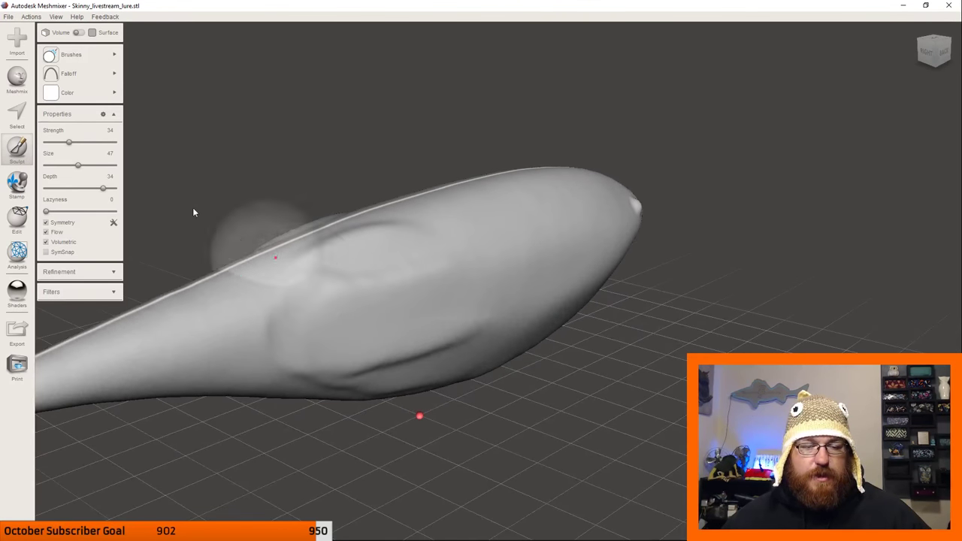
{"action": "mouse_move", "coordinate": [313, 305]}
{"action": "left_mouse_down"}
{"action": "mouse_move", "coordinate": [285, 318]}
{"action": "mouse_move", "coordinate": [294, 342]}
{"action": "mouse_move", "coordinate": [290, 324]}
{"action": "left_mouse_up"}
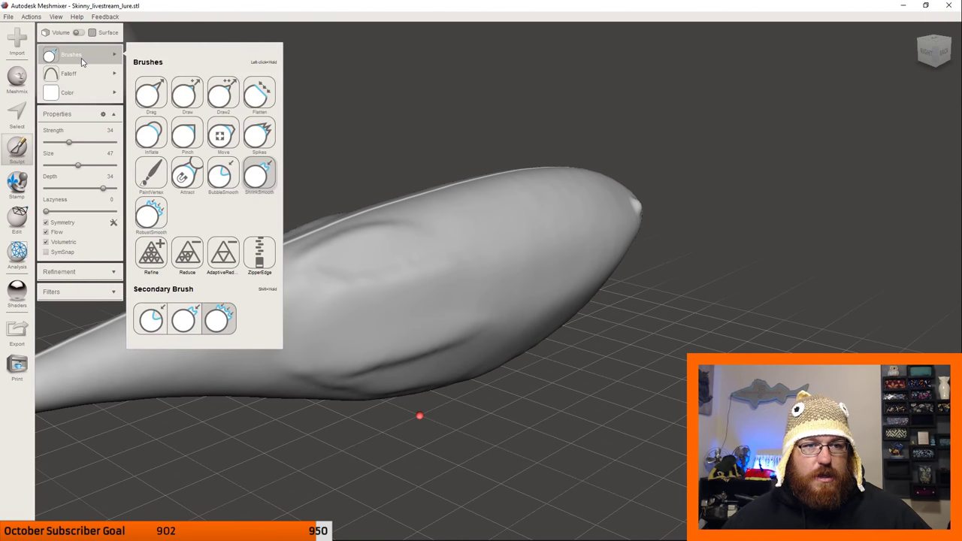
Smooth the lump and uneven surface along the lure's side.
{"action": "mouse_move", "coordinate": [115, 73]}
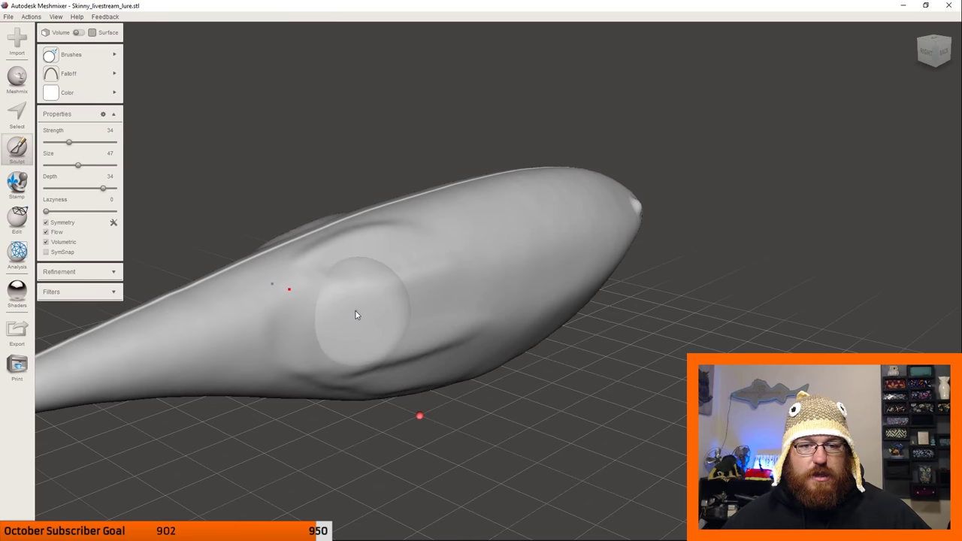
{"action": "mouse_move", "coordinate": [378, 300]}
{"action": "left_mouse_down"}
{"action": "mouse_move", "coordinate": [283, 333]}
{"action": "mouse_move", "coordinate": [314, 309]}
{"action": "mouse_move", "coordinate": [333, 321]}
{"action": "mouse_move", "coordinate": [334, 294]}
{"action": "mouse_move", "coordinate": [321, 268]}
{"action": "mouse_move", "coordinate": [357, 275]}
{"action": "mouse_move", "coordinate": [392, 261]}
{"action": "mouse_move", "coordinate": [332, 249]}
{"action": "mouse_move", "coordinate": [352, 258]}
{"action": "mouse_move", "coordinate": [356, 274]}
{"action": "mouse_move", "coordinate": [413, 298]}
{"action": "mouse_move", "coordinate": [322, 278]}
{"action": "mouse_move", "coordinate": [433, 351]}
{"action": "left_mouse_up"}
{"action": "right_click_drag", "start_coordinate": [433, 350], "coordinate": [527, 301]}
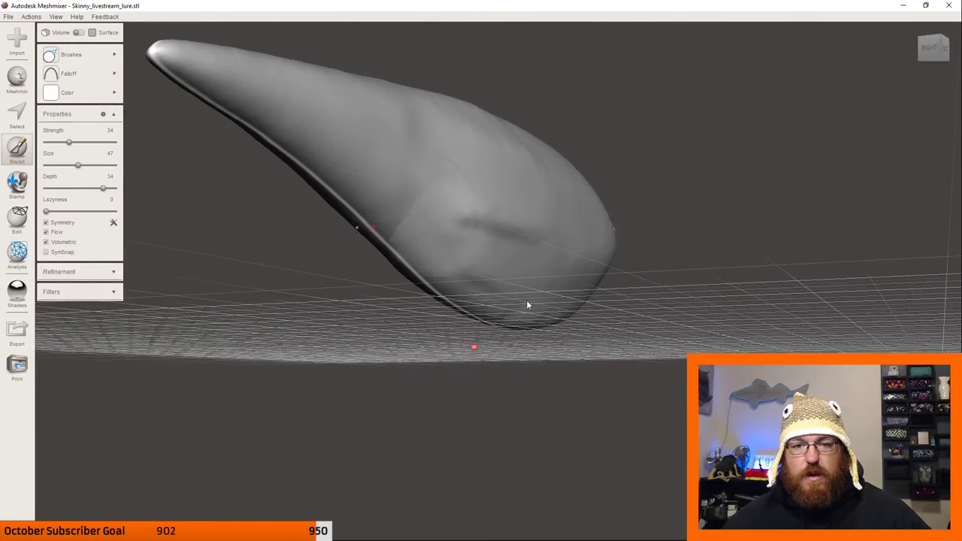
{"action": "mouse_move", "coordinate": [538, 288]}
{"action": "left_mouse_down"}
{"action": "mouse_move", "coordinate": [410, 216]}
{"action": "mouse_move", "coordinate": [446, 247]}
{"action": "mouse_move", "coordinate": [463, 218]}
{"action": "mouse_move", "coordinate": [529, 227]}
{"action": "mouse_move", "coordinate": [463, 220]}
{"action": "mouse_move", "coordinate": [393, 193]}
{"action": "mouse_move", "coordinate": [382, 152]}
{"action": "mouse_move", "coordinate": [456, 165]}
{"action": "mouse_move", "coordinate": [460, 193]}
{"action": "mouse_move", "coordinate": [405, 152]}
{"action": "mouse_move", "coordinate": [483, 193]}
{"action": "left_mouse_up"}
{"action": "mouse_move", "coordinate": [484, 194]}
{"action": "right_mouse_down"}
{"action": "mouse_move", "coordinate": [499, 236]}
{"action": "mouse_move", "coordinate": [537, 253]}
{"action": "mouse_move", "coordinate": [511, 258]}
{"action": "mouse_move", "coordinate": [462, 242]}
{"action": "right_mouse_up"}
Smooth the lure's underside, checking it from high, lengthwise and top views.
{"action": "key", "text": "shift"}
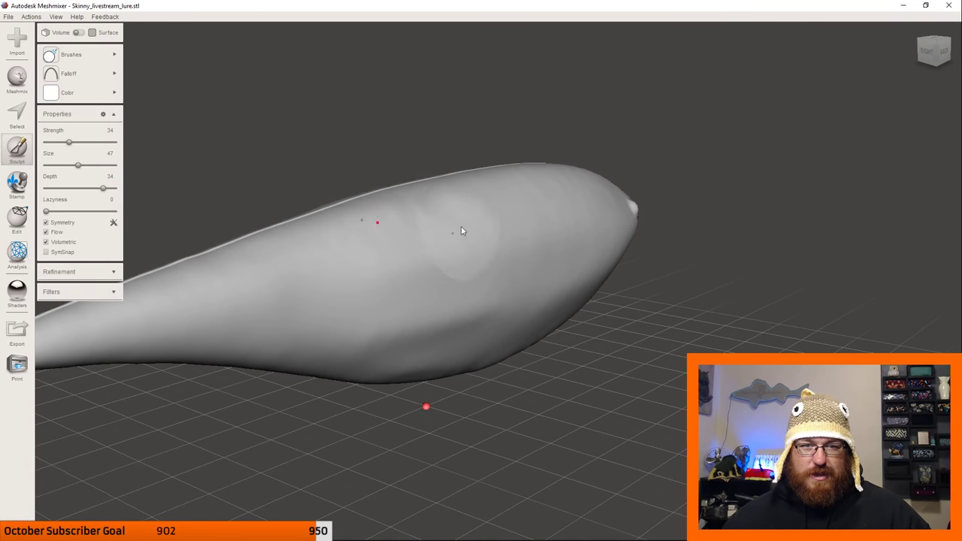
{"action": "mouse_move", "coordinate": [458, 316]}
{"action": "right_mouse_down"}
{"action": "mouse_move", "coordinate": [438, 231]}
{"action": "mouse_move", "coordinate": [458, 233]}
{"action": "right_mouse_up"}
{"action": "key", "text": "shift"}
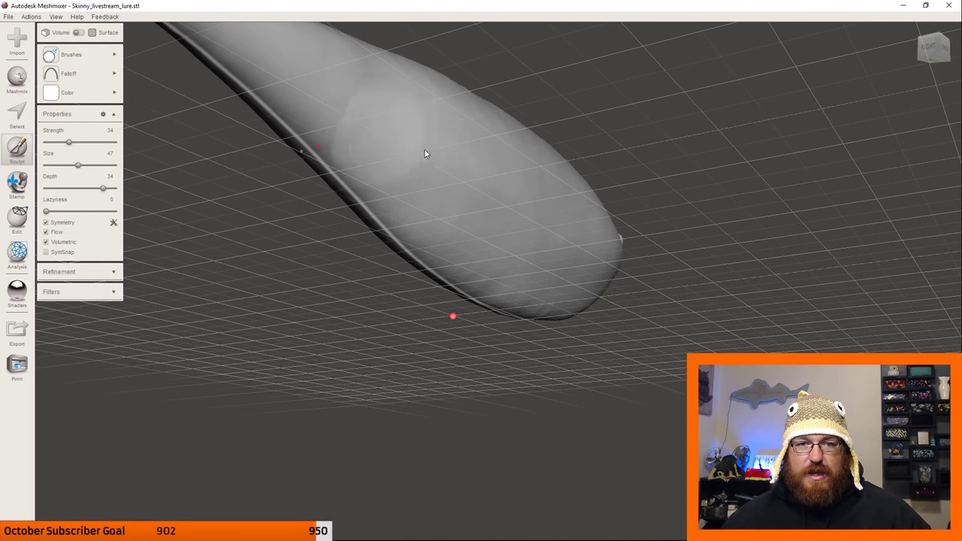
{"action": "mouse_move", "coordinate": [423, 151]}
{"action": "right_mouse_down"}
{"action": "mouse_move", "coordinate": [439, 236]}
{"action": "mouse_move", "coordinate": [337, 273]}
{"action": "right_mouse_up"}
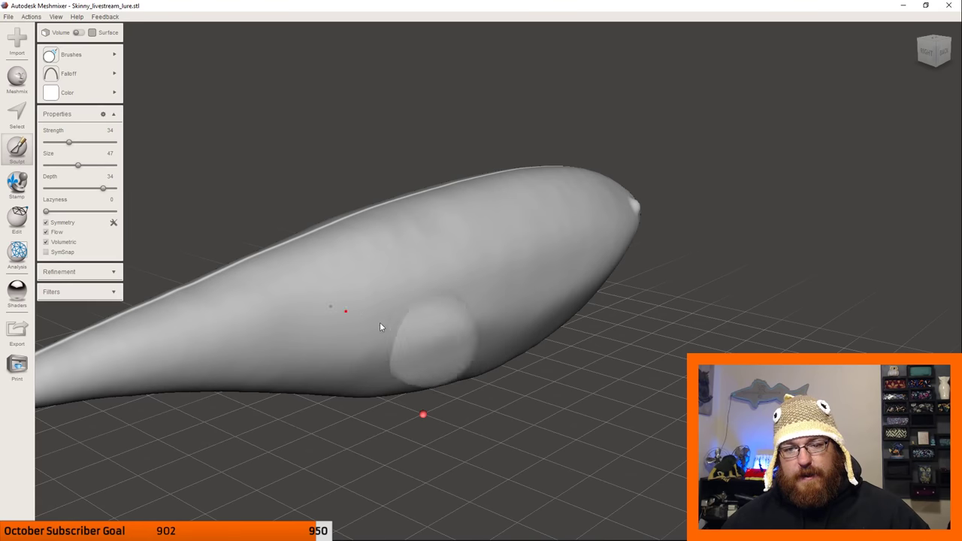
{"action": "right_click_drag", "start_coordinate": [492, 286], "coordinate": [484, 407]}
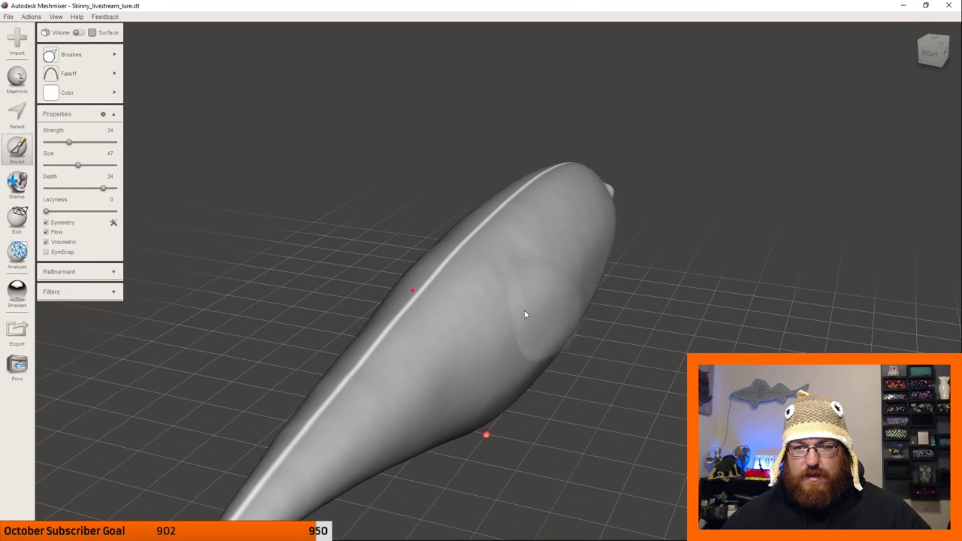
{"action": "right_click_drag", "start_coordinate": [547, 238], "coordinate": [475, 286]}
Scale the lure body uniformly by 1.2 with Edit > Transform and accept it.
{"action": "left_click", "coordinate": [17, 220]}
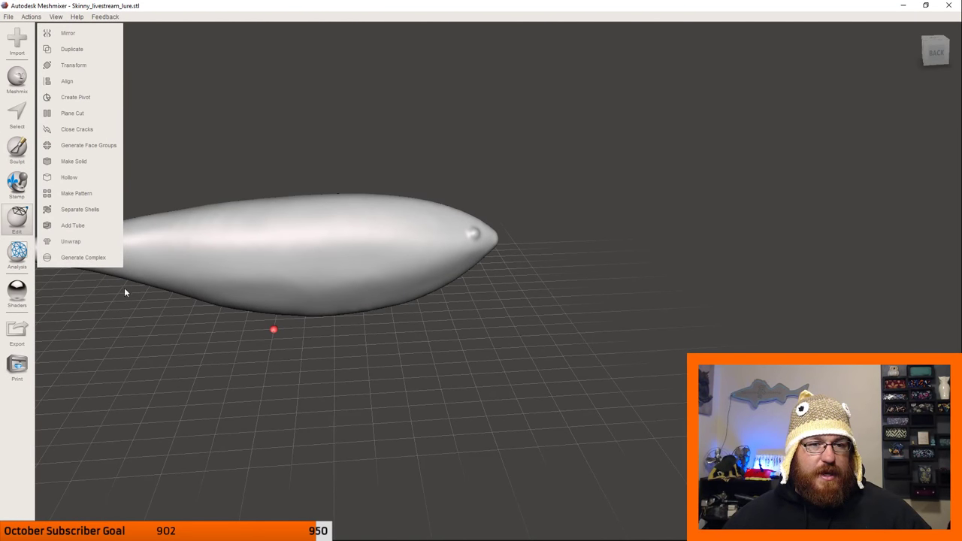
{"action": "left_click", "coordinate": [69, 70]}
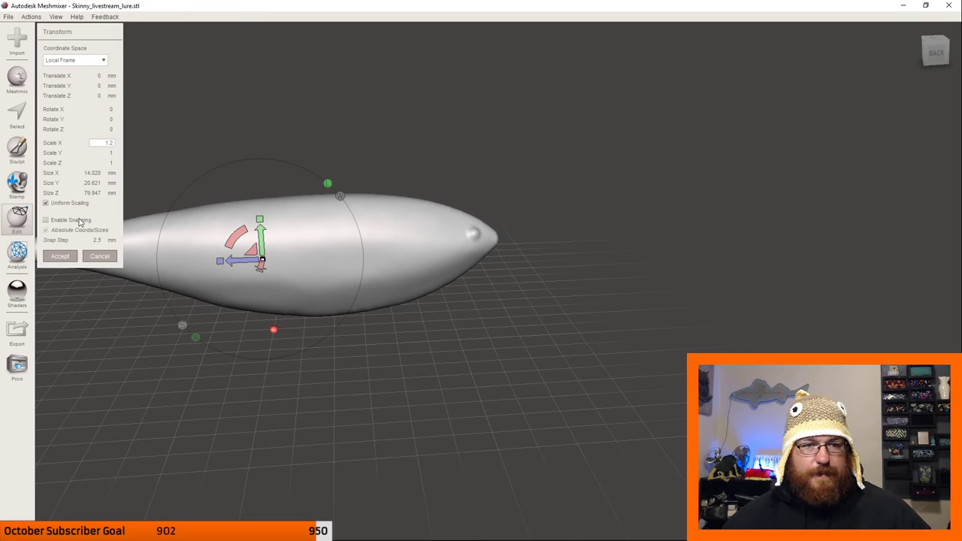
{"action": "key", "text": "Return"}
{"action": "left_click", "coordinate": [60, 256]}
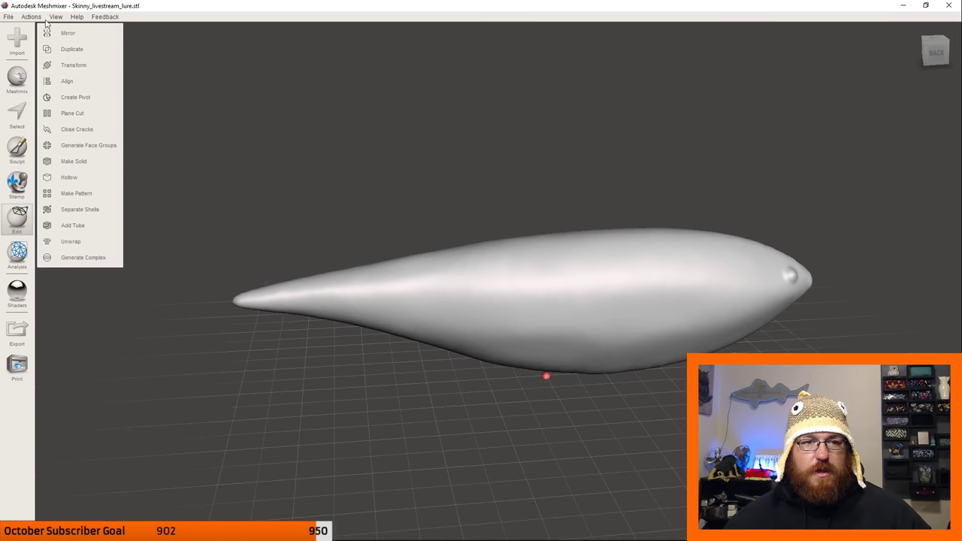
{"action": "left_click", "coordinate": [8, 16]}
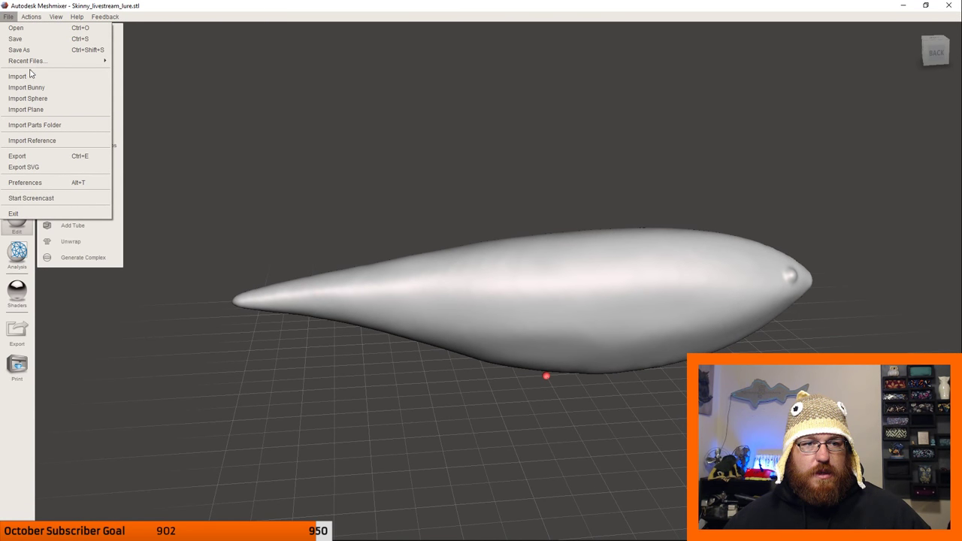
Start the mesh export and browse up to the CrankBaits_2018 folder.
{"action": "left_click", "coordinate": [49, 158]}
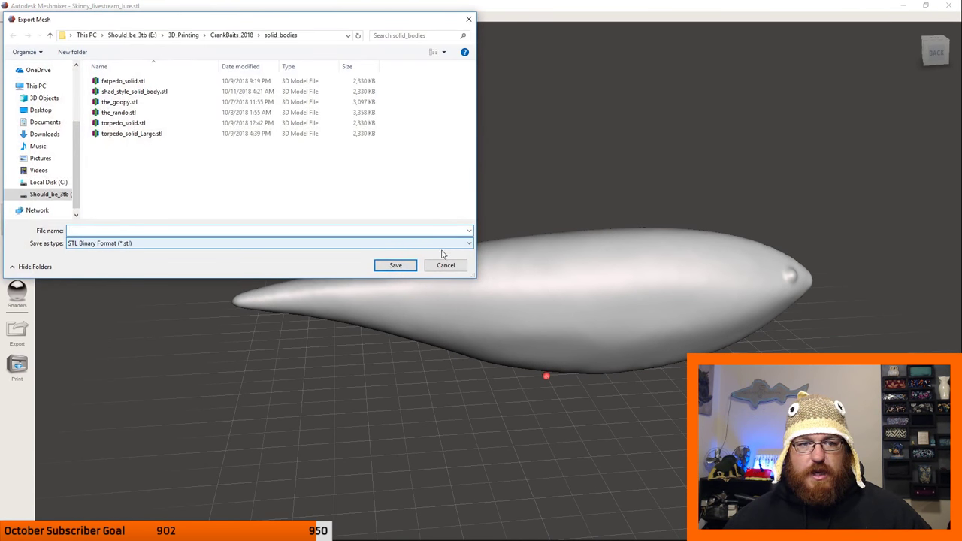
{"action": "left_click", "coordinate": [254, 35]}
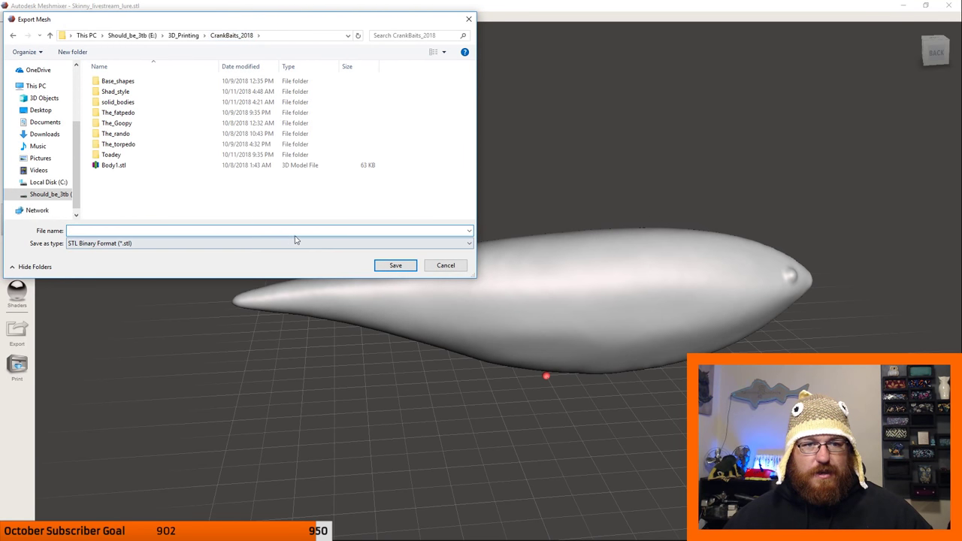
{"action": "left_click", "coordinate": [147, 167]}
{"action": "left_click", "coordinate": [155, 194]}
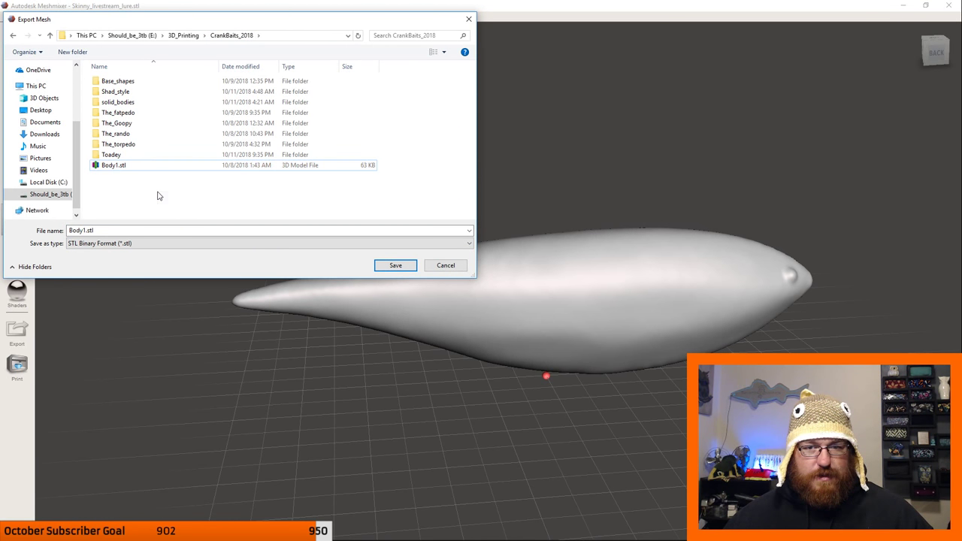
Create a new folder in CrankBaits_2018, cancelling the accidental shortcut.
{"action": "right_click", "coordinate": [158, 196]}
{"action": "mouse_move", "coordinate": [209, 299]}
{"action": "left_click", "coordinate": [280, 309]}
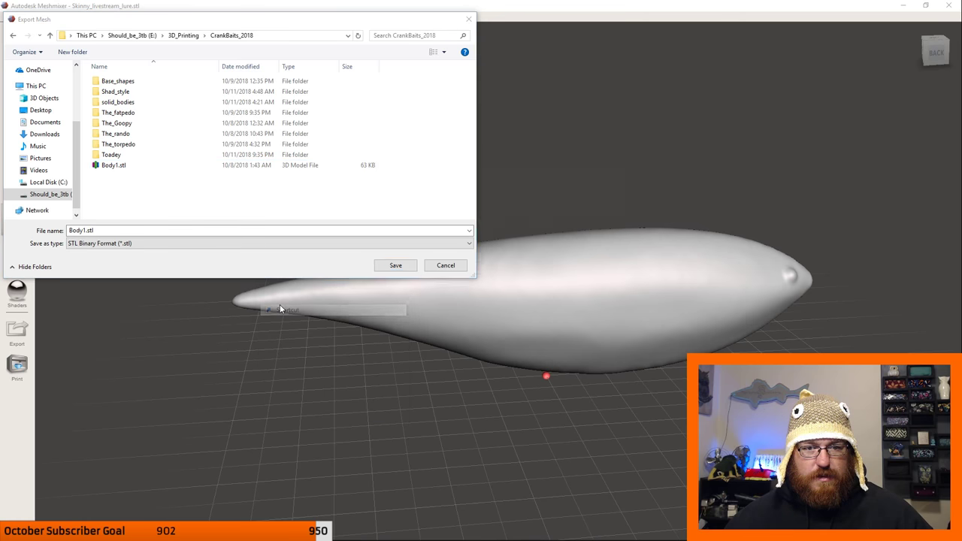
{"action": "left_click", "coordinate": [607, 373]}
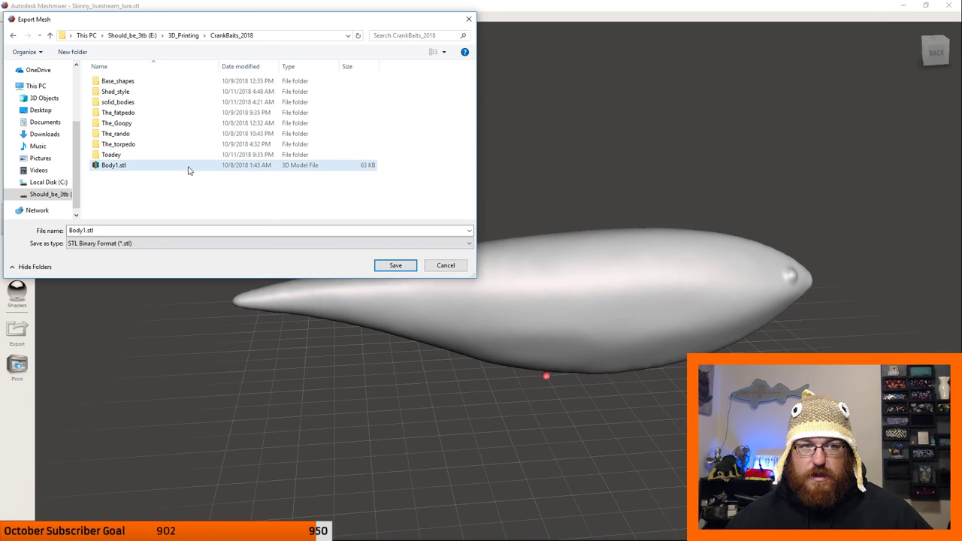
{"action": "right_click", "coordinate": [200, 199]}
{"action": "mouse_move", "coordinate": [248, 305]}
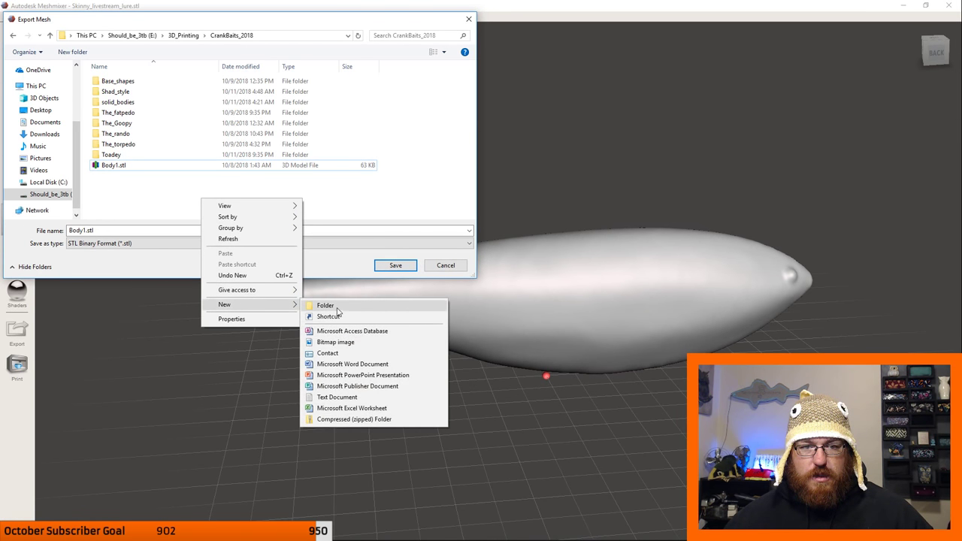
{"action": "left_click", "coordinate": [313, 305]}
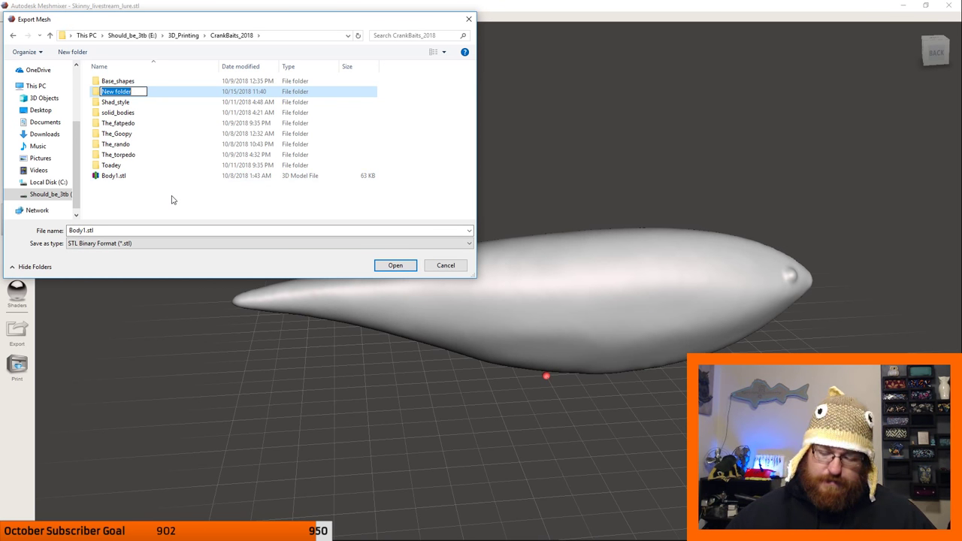
Name the new folder The_knife_edge and open it as the export destination.
{"action": "key", "text": "BackSpace"}
{"action": "type", "text": ":Sk"}
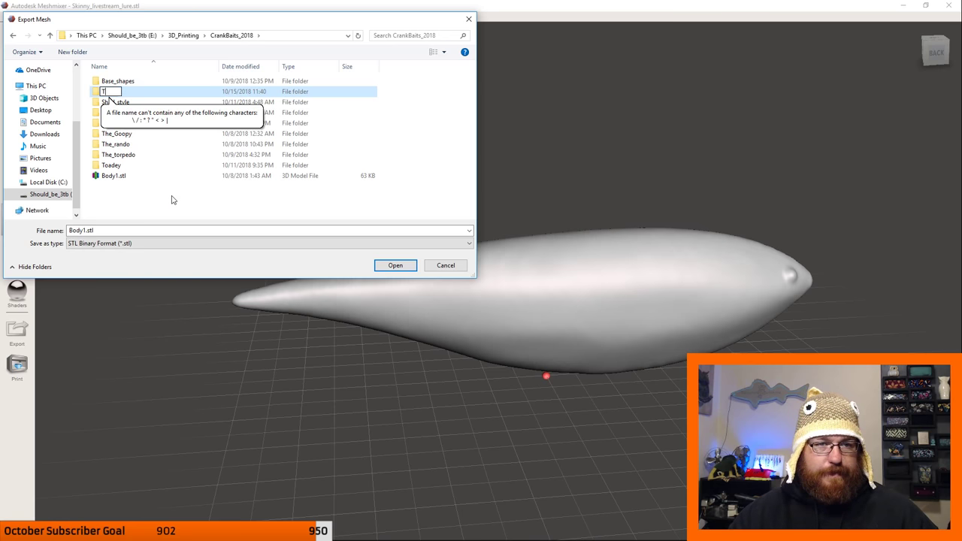
{"action": "key", "text": "BackSpace"}
{"action": "key", "text": "BackSpace"}
{"action": "type", "text": "The"}
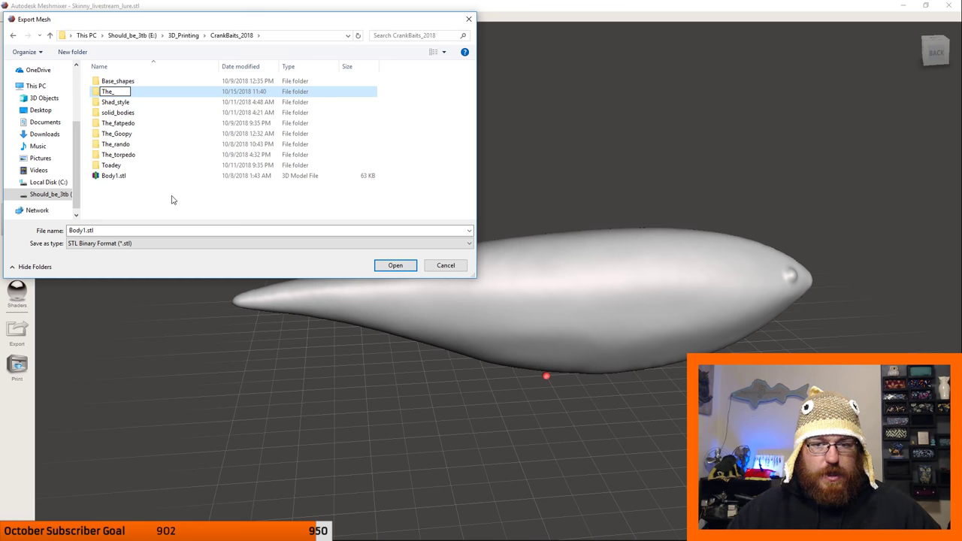
{"action": "type", "text": "_kn"}
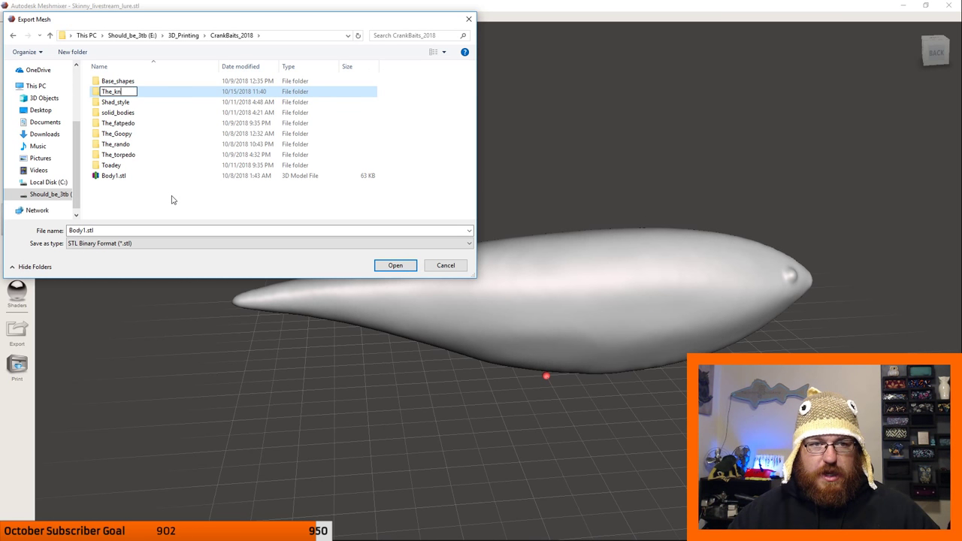
{"action": "type", "text": "ife_edge"}
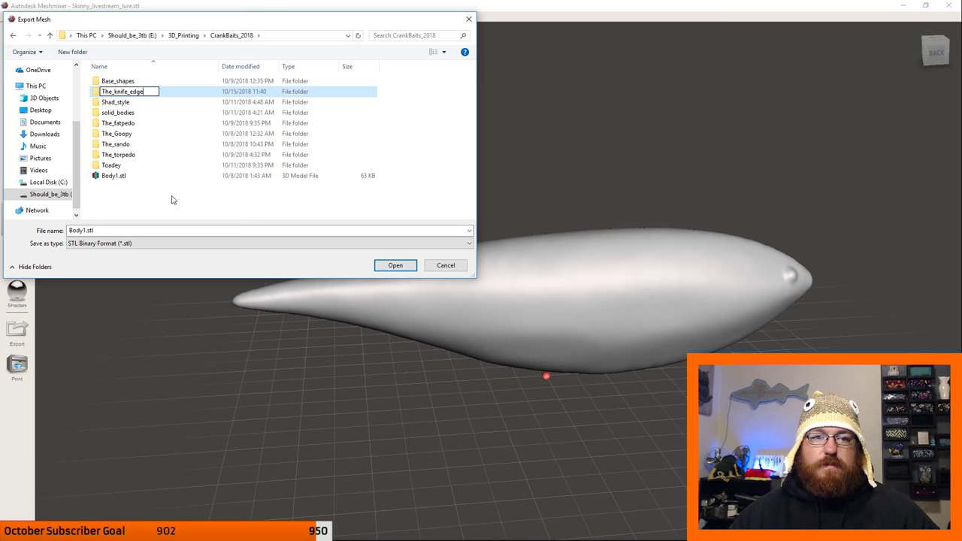
{"action": "key", "text": "Return"}
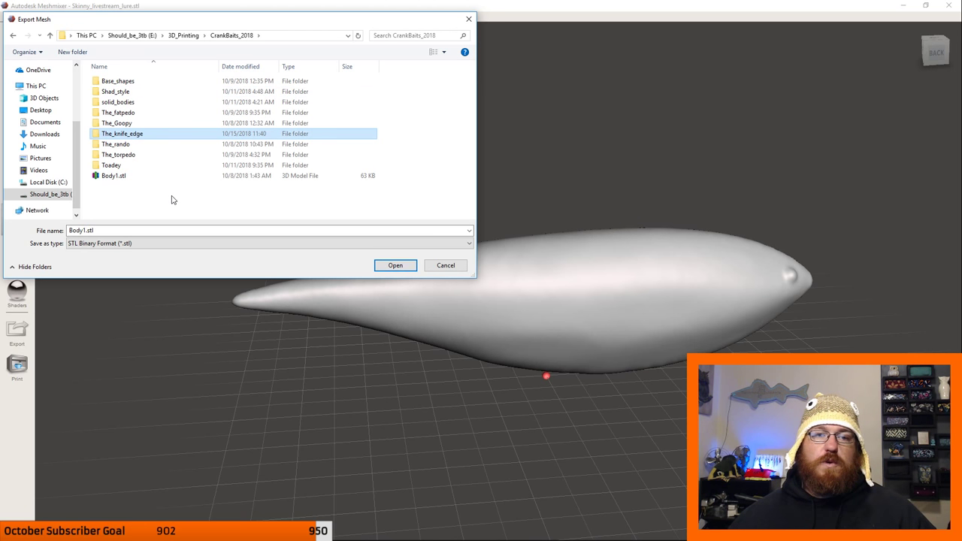
{"action": "double_click", "coordinate": [122, 134]}
{"action": "double_click", "coordinate": [112, 231]}
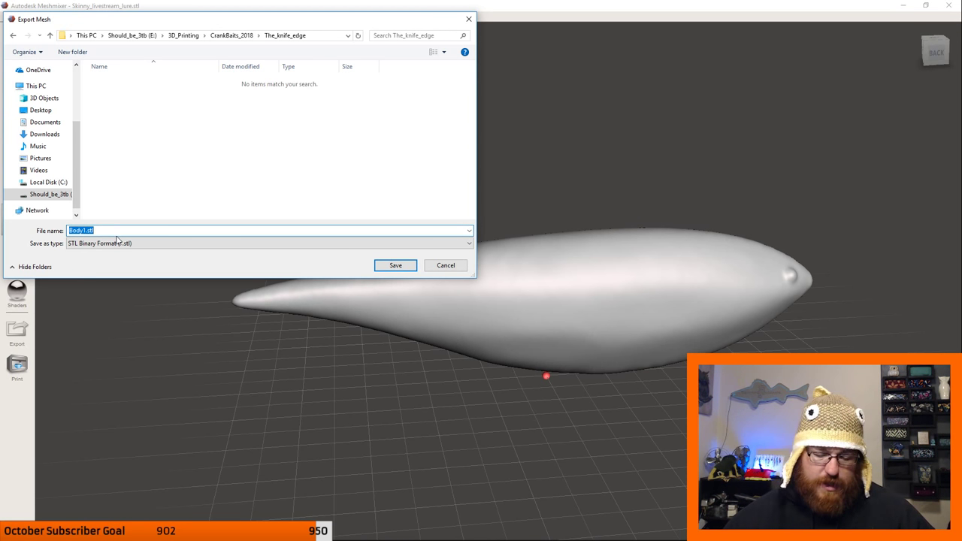
Save the mesh in The_knife_edge as STL kinfe_edge_body_solid_no_modification.
{"action": "type", "text": "body"}
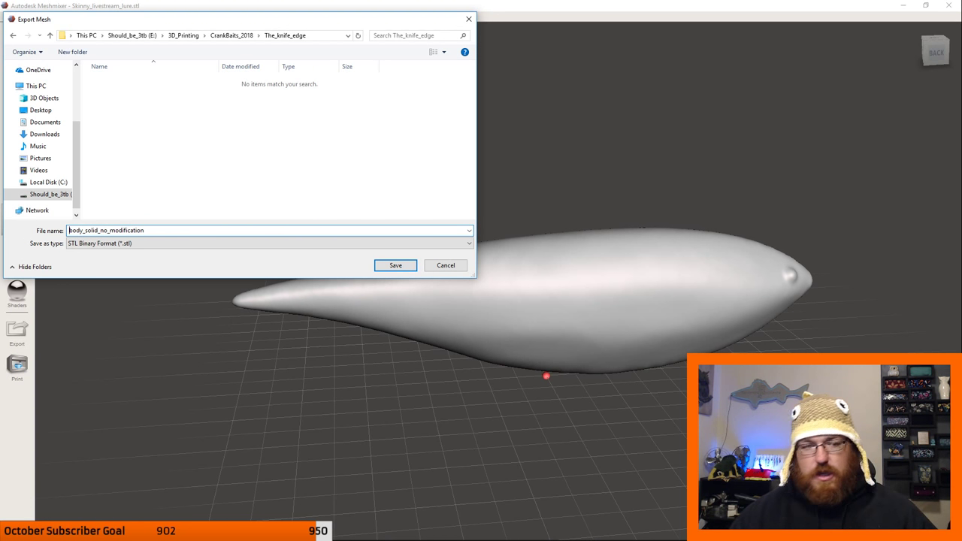
{"action": "type", "text": "kinfe_e"}
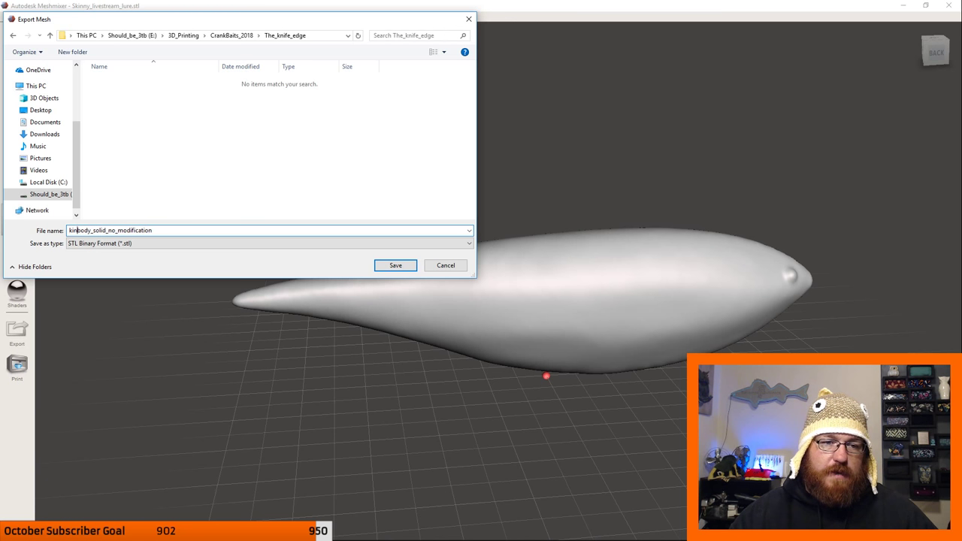
{"action": "type", "text": "dge_"}
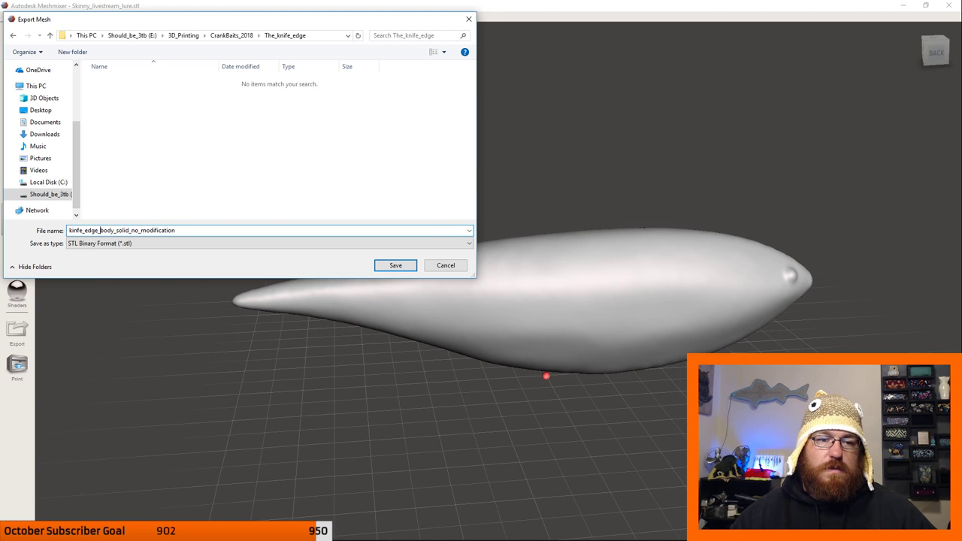
{"action": "left_click", "coordinate": [393, 266]}
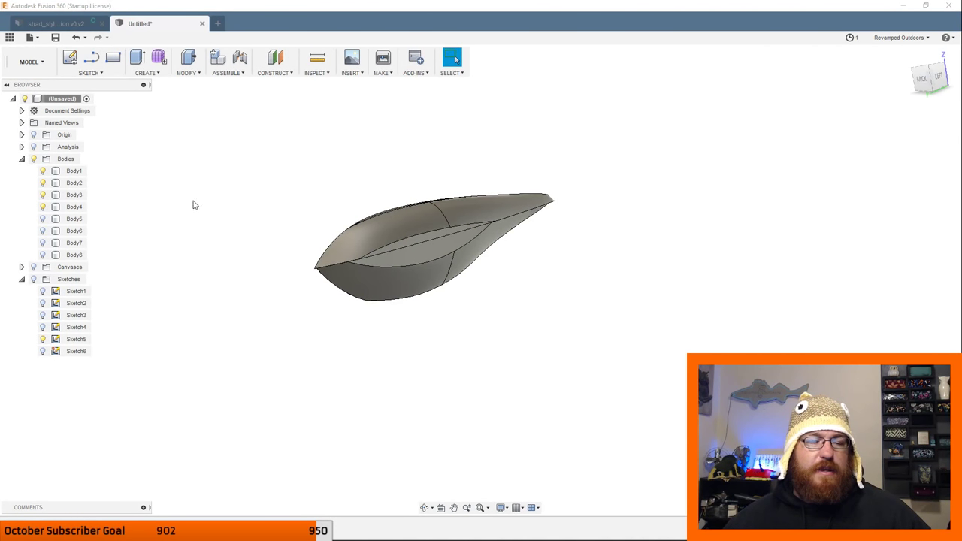
Create a new empty design, glance at the leaf-shaped body design, then return to it.
{"action": "left_click", "coordinate": [218, 24]}
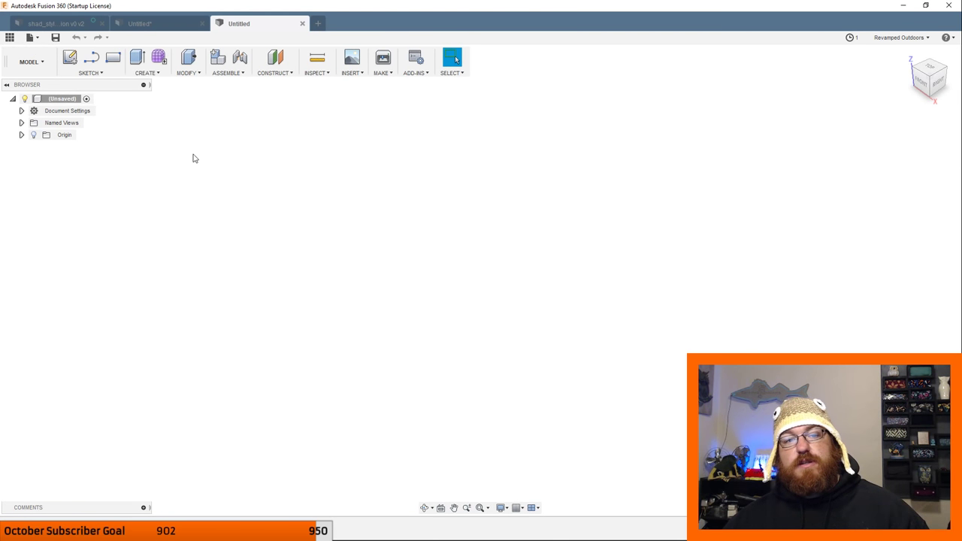
{"action": "left_click", "coordinate": [140, 25]}
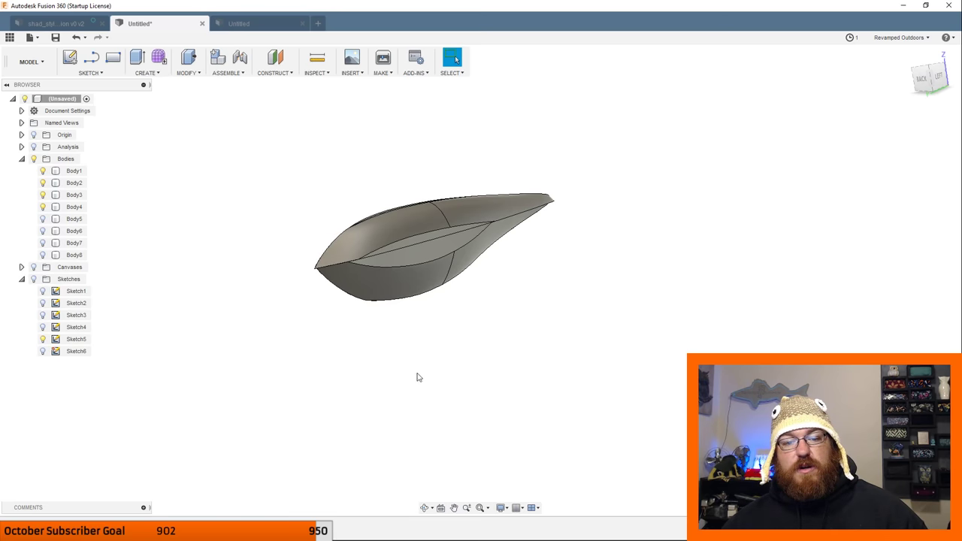
{"action": "middle_click_drag", "start_coordinate": [473, 326], "coordinate": [343, 308], "text": "shift"}
{"action": "left_click", "coordinate": [243, 23]}
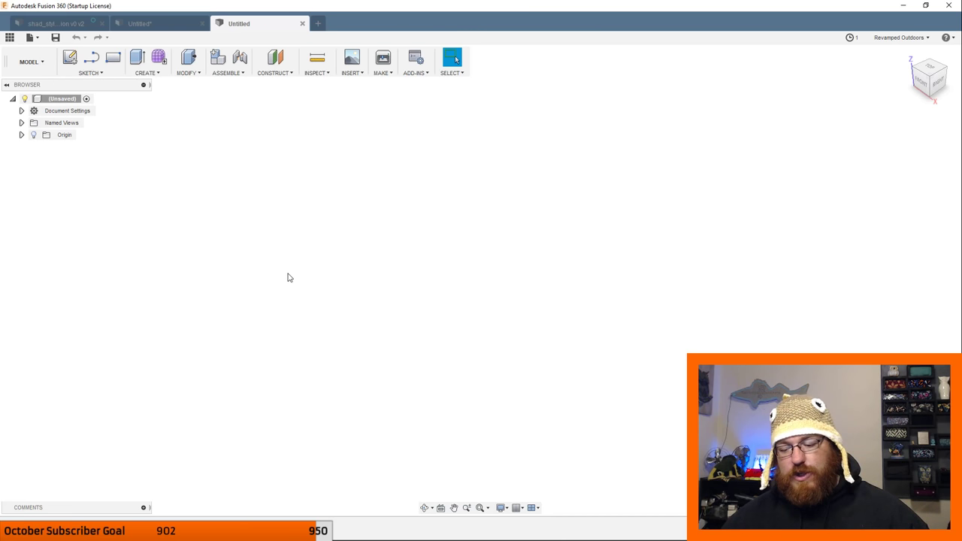
Insert the exported lure STL mesh into the new design using Millimeter units.
{"action": "left_click", "coordinate": [87, 73]}
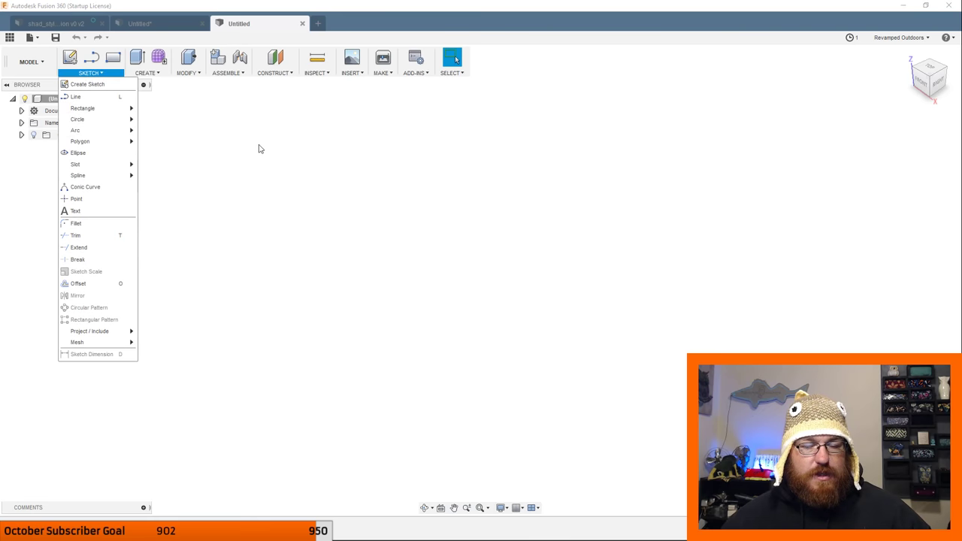
{"action": "left_click", "coordinate": [505, 267]}
{"action": "left_click", "coordinate": [351, 73]}
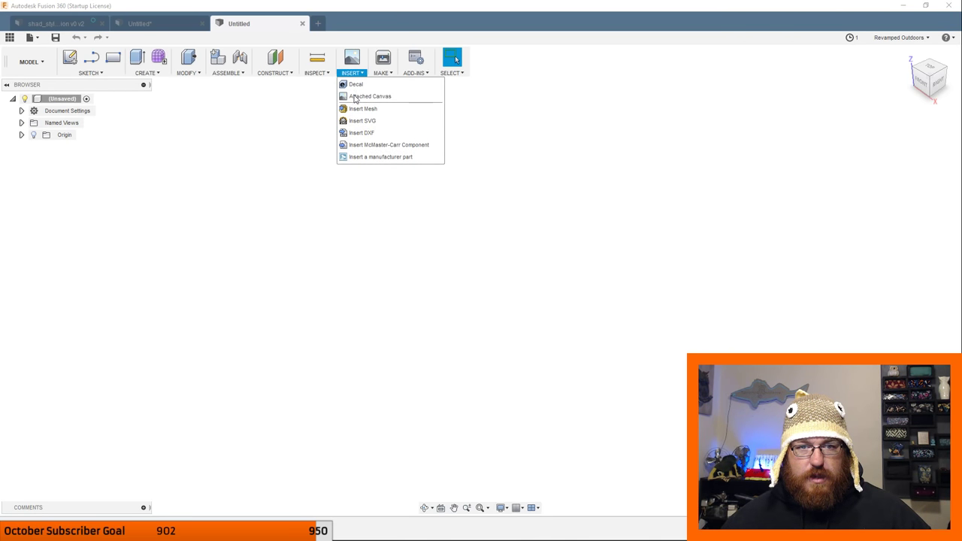
{"action": "left_click", "coordinate": [553, 181]}
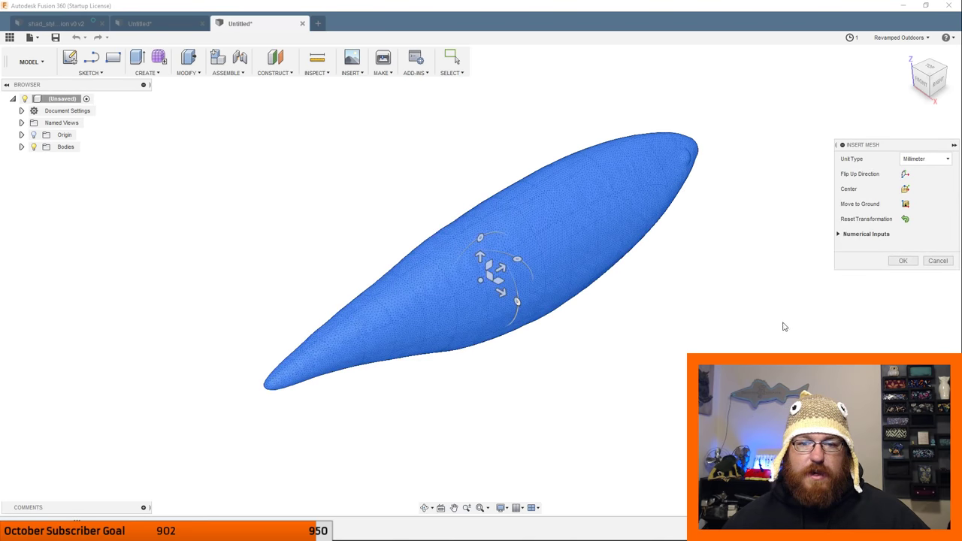
Check the inserted mesh's alignment, confirm the insertion, and switch to the Right view.
{"action": "middle_click_drag", "start_coordinate": [861, 304], "coordinate": [714, 312], "text": "shift"}
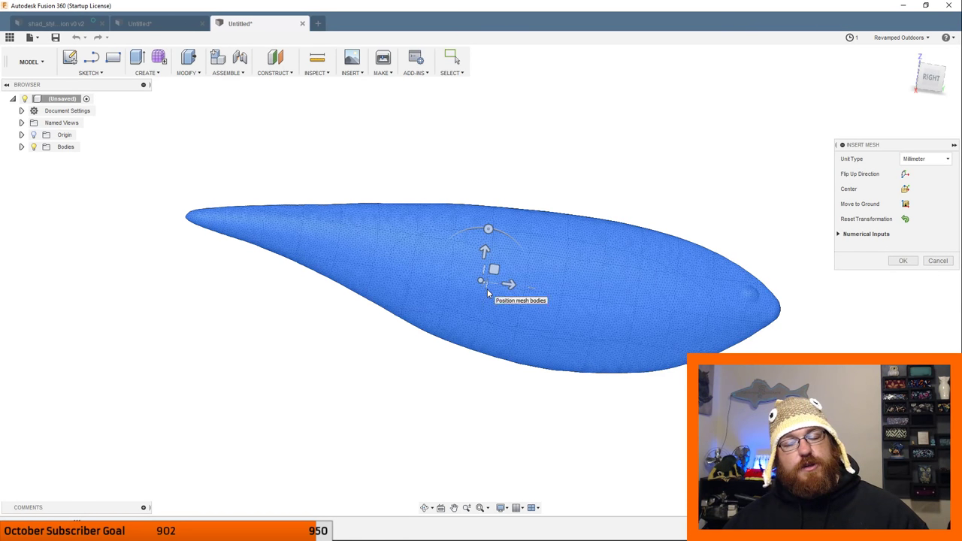
{"action": "mouse_move", "coordinate": [561, 306]}
{"action": "middle_mouse_down", "text": "shift"}
{"action": "mouse_move", "coordinate": [561, 320]}
{"action": "mouse_move", "coordinate": [606, 303]}
{"action": "mouse_move", "coordinate": [554, 307]}
{"action": "mouse_move", "coordinate": [619, 351]}
{"action": "mouse_move", "coordinate": [624, 383]}
{"action": "mouse_move", "coordinate": [537, 300]}
{"action": "mouse_move", "coordinate": [551, 310]}
{"action": "middle_mouse_up", "text": "shift"}
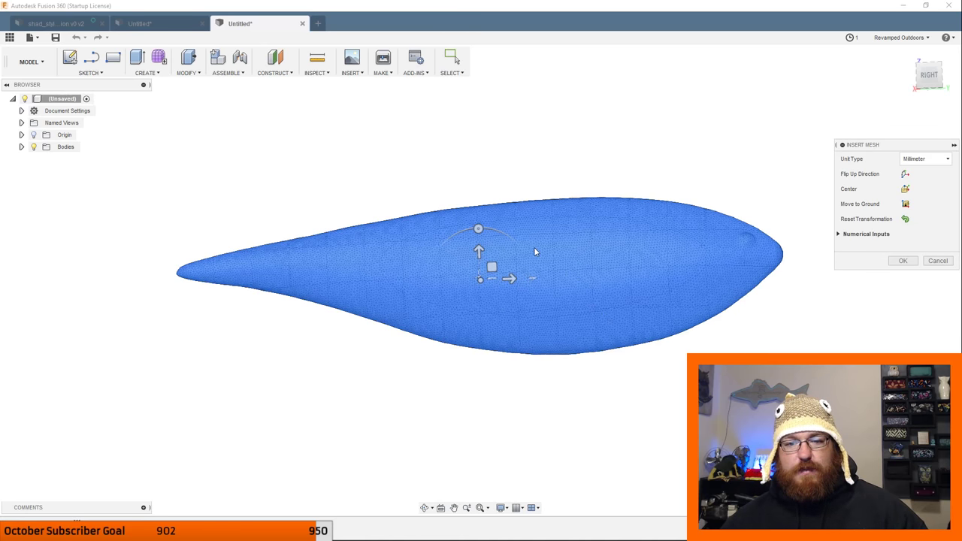
{"action": "middle_click_drag", "start_coordinate": [530, 252], "coordinate": [653, 258], "text": "shift"}
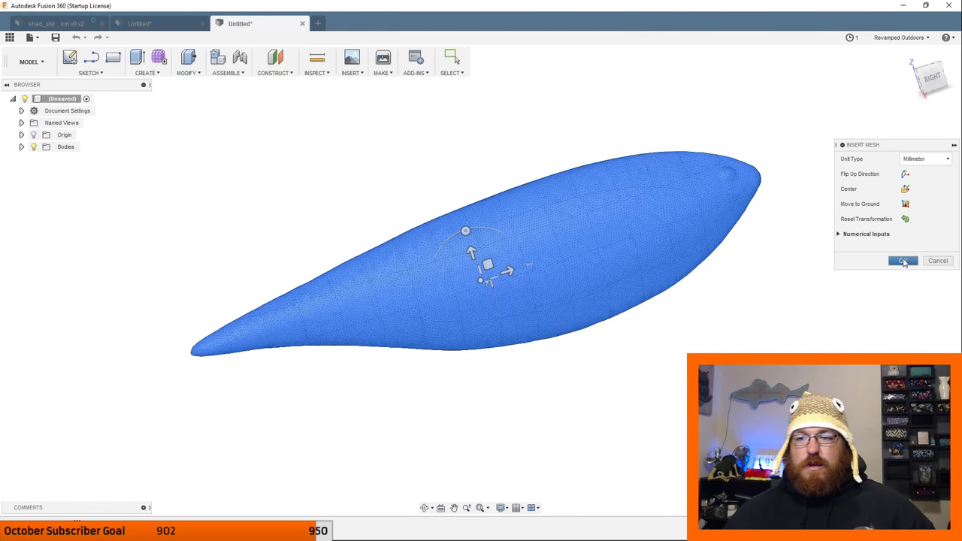
{"action": "left_click", "coordinate": [905, 262]}
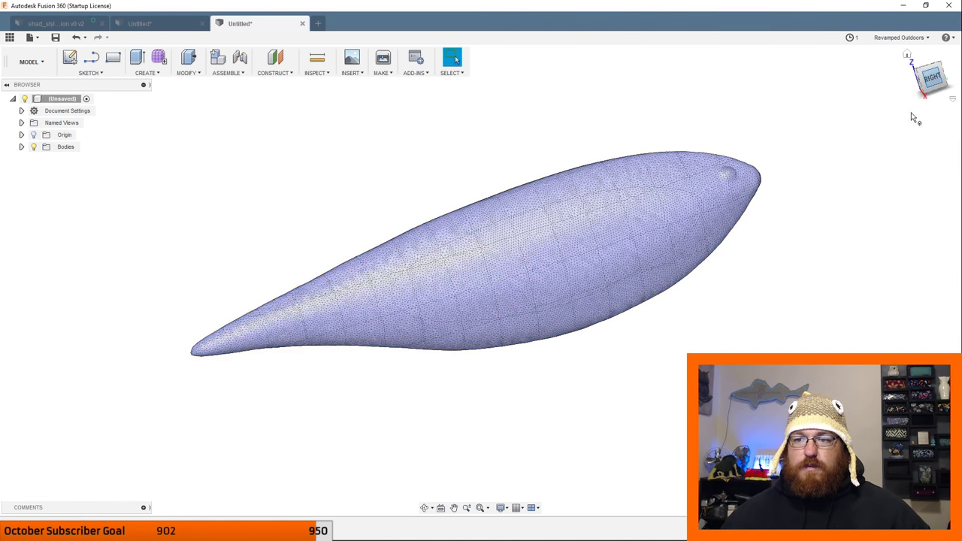
{"action": "left_click", "coordinate": [931, 77]}
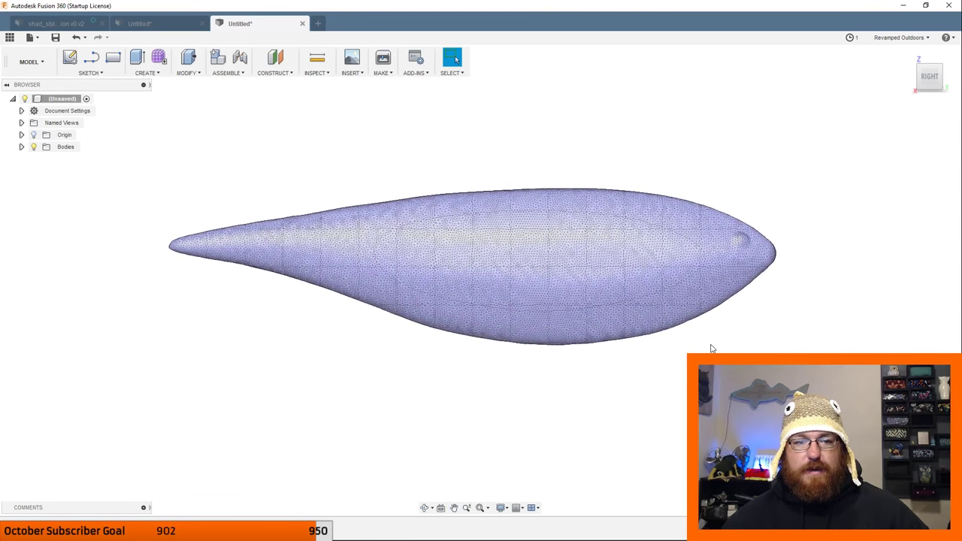
Sketch on the lure's side plane and draw a line from the nose along its centre.
{"action": "left_click", "coordinate": [91, 58]}
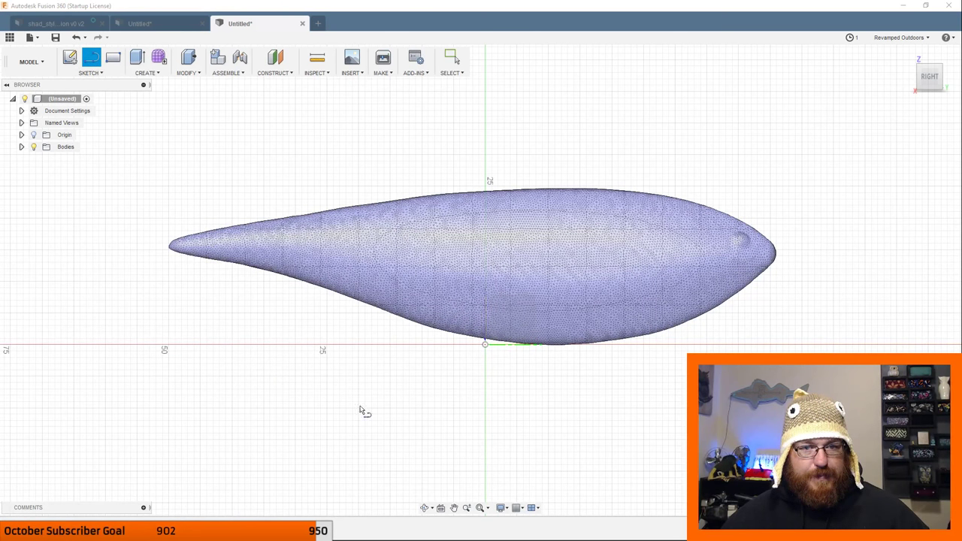
{"action": "left_click", "coordinate": [509, 323]}
{"action": "middle_click_drag", "start_coordinate": [356, 355], "coordinate": [576, 449]}
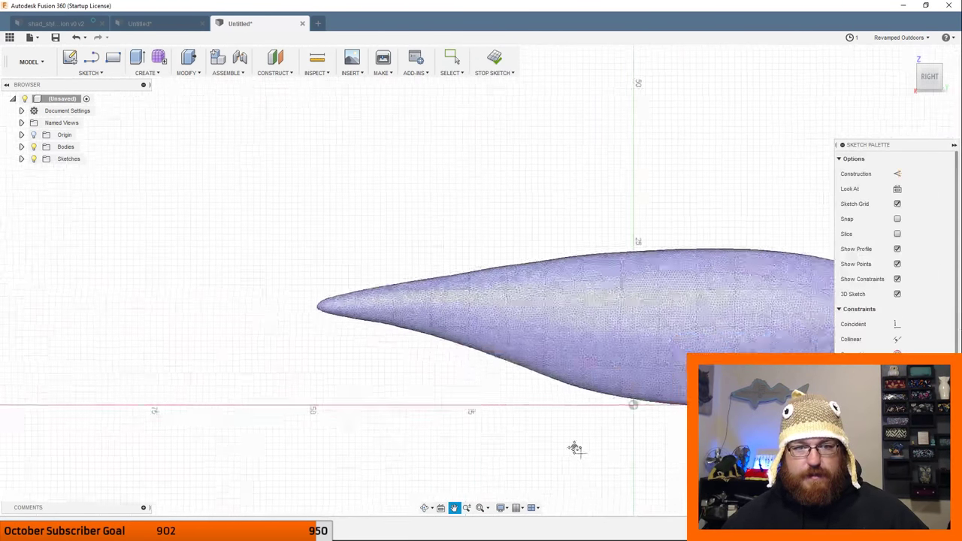
{"action": "scroll", "coordinate": [454, 397], "scroll_direction": "down", "scroll_amount": 4}
{"action": "scroll", "coordinate": [438, 384], "scroll_direction": "up", "scroll_amount": 6}
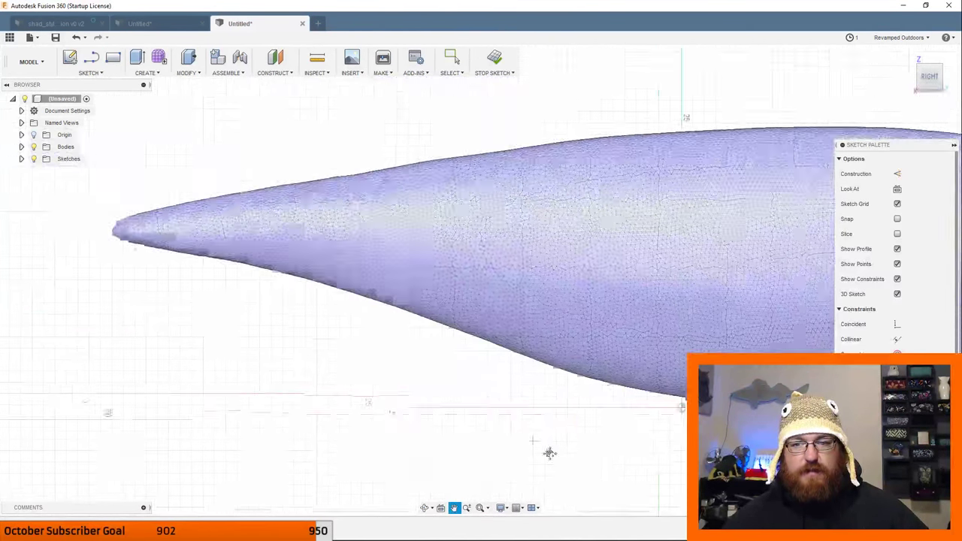
{"action": "scroll", "coordinate": [549, 453], "scroll_direction": "down", "scroll_amount": 5}
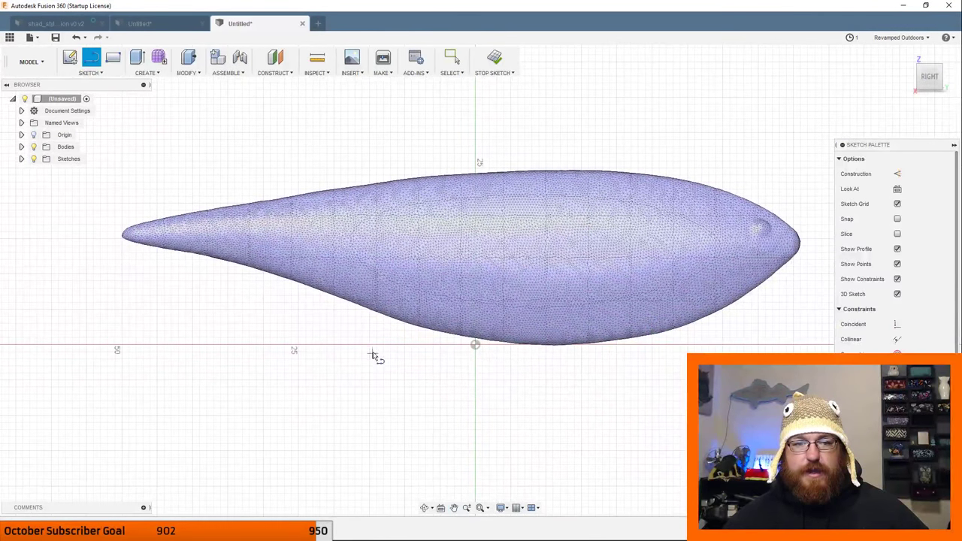
{"action": "scroll", "coordinate": [101, 239], "scroll_direction": "up", "scroll_amount": 4}
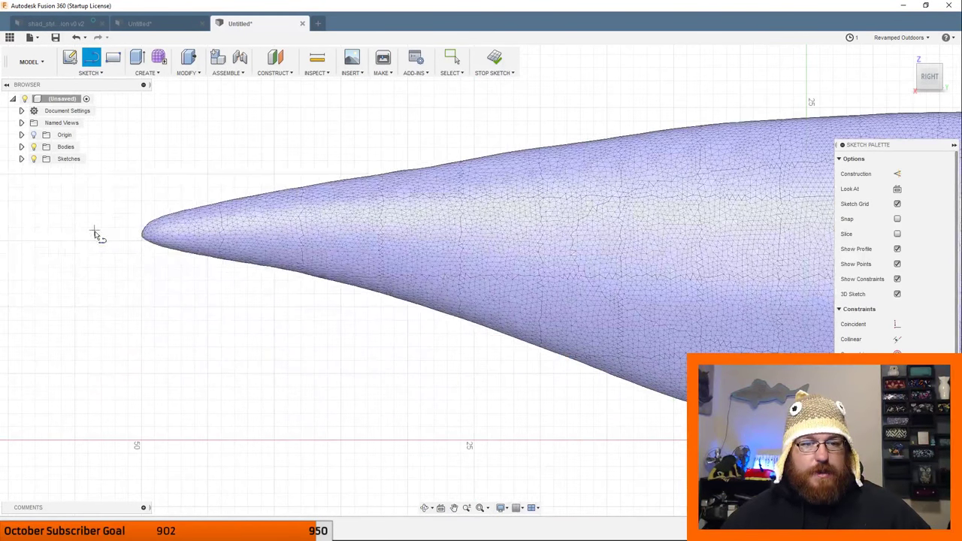
{"action": "left_click", "coordinate": [101, 239]}
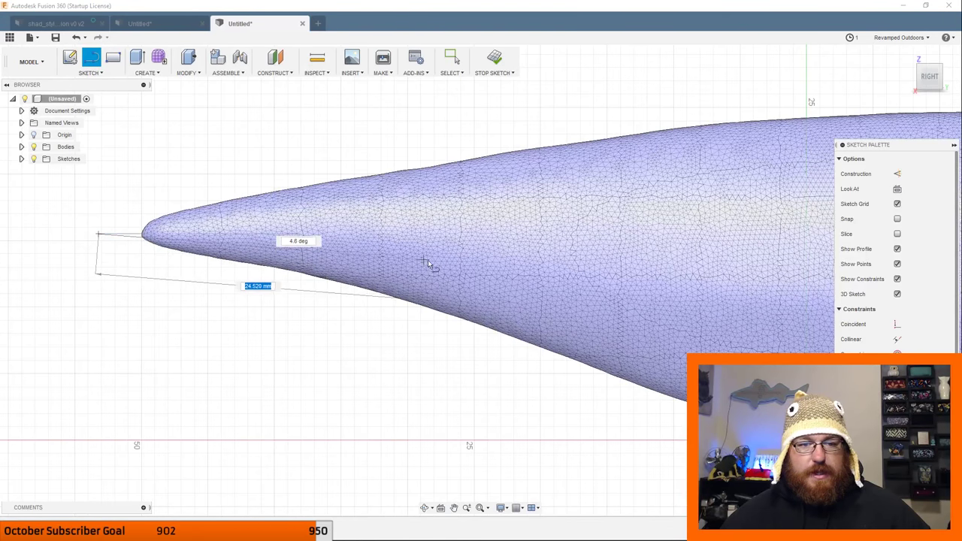
{"action": "scroll", "coordinate": [429, 269], "scroll_direction": "down", "scroll_amount": 5}
{"action": "middle_click_drag", "start_coordinate": [393, 283], "coordinate": [333, 268]}
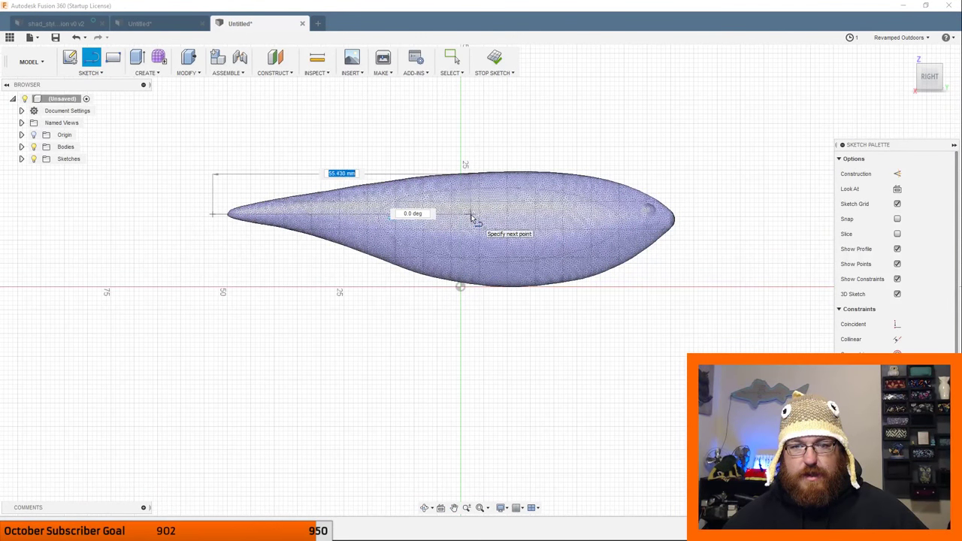
{"action": "left_click", "coordinate": [487, 216]}
{"action": "left_click", "coordinate": [482, 240]}
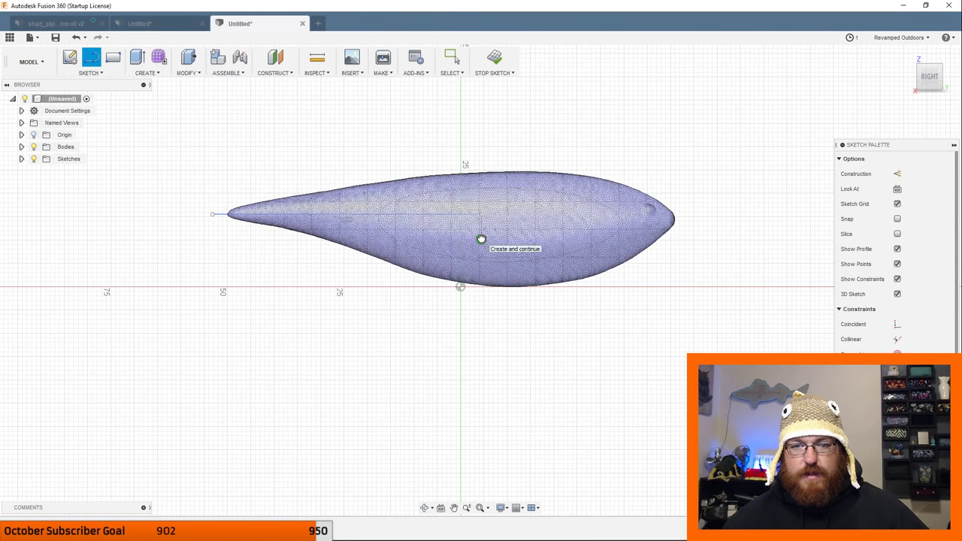
Draw an angled line from the body down to just below the lure's belly.
{"action": "left_click", "coordinate": [499, 230]}
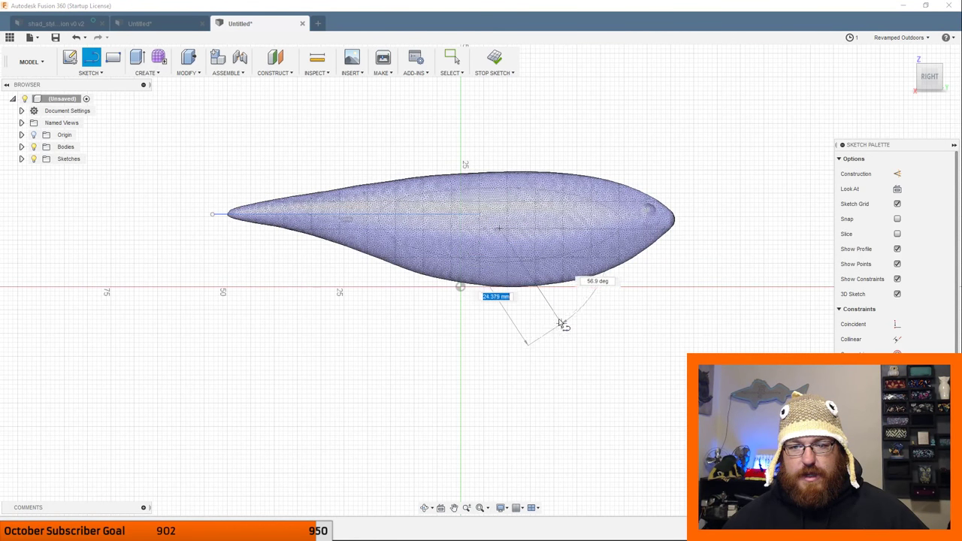
{"action": "left_click", "coordinate": [524, 297]}
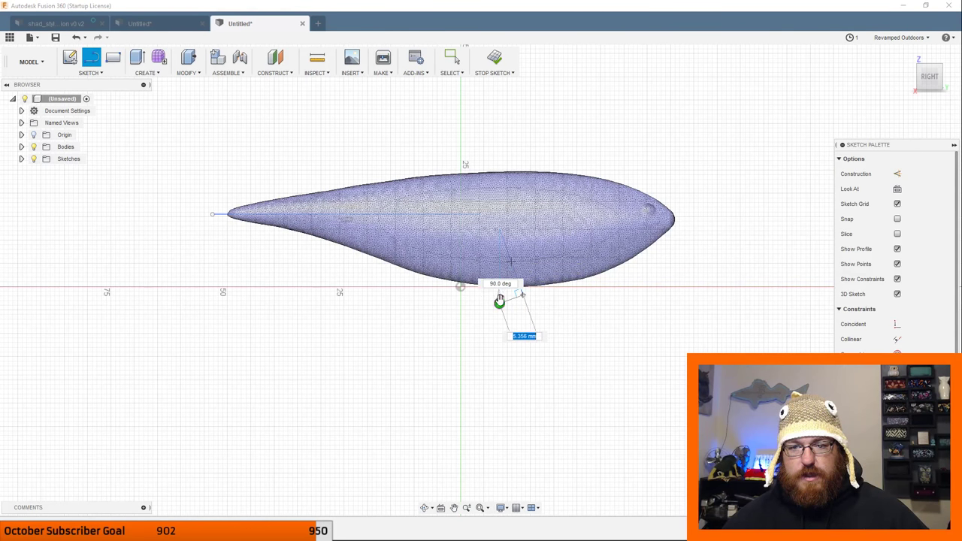
{"action": "left_click", "coordinate": [500, 303]}
{"action": "left_click", "coordinate": [538, 294]}
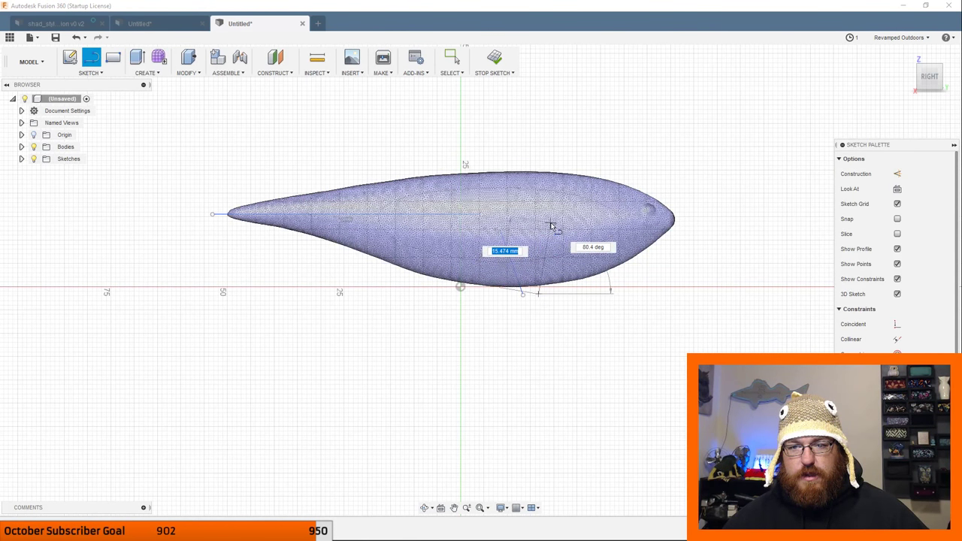
{"action": "right_click", "coordinate": [557, 280]}
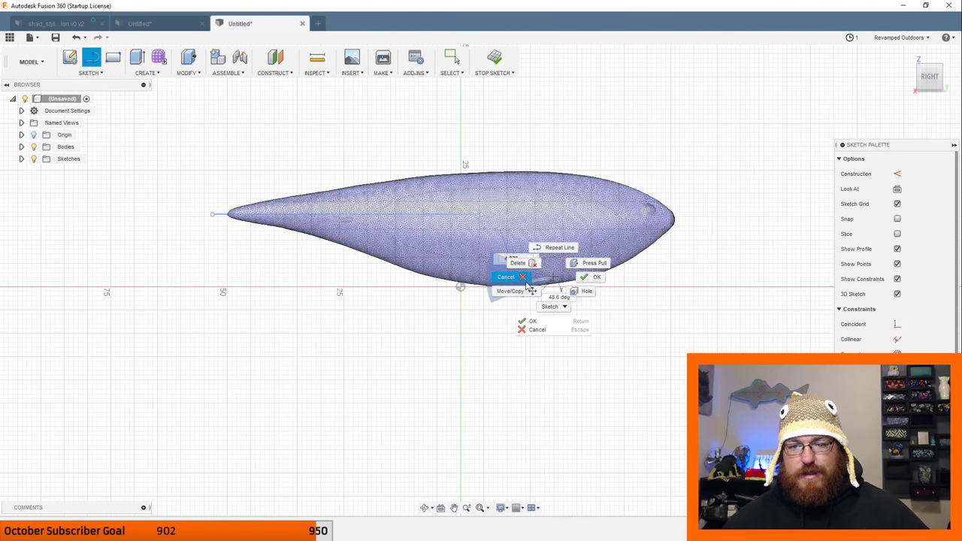
{"action": "left_click", "coordinate": [511, 319]}
Draw a horizontal line from past the lure's nose into the body.
{"action": "left_click", "coordinate": [91, 57]}
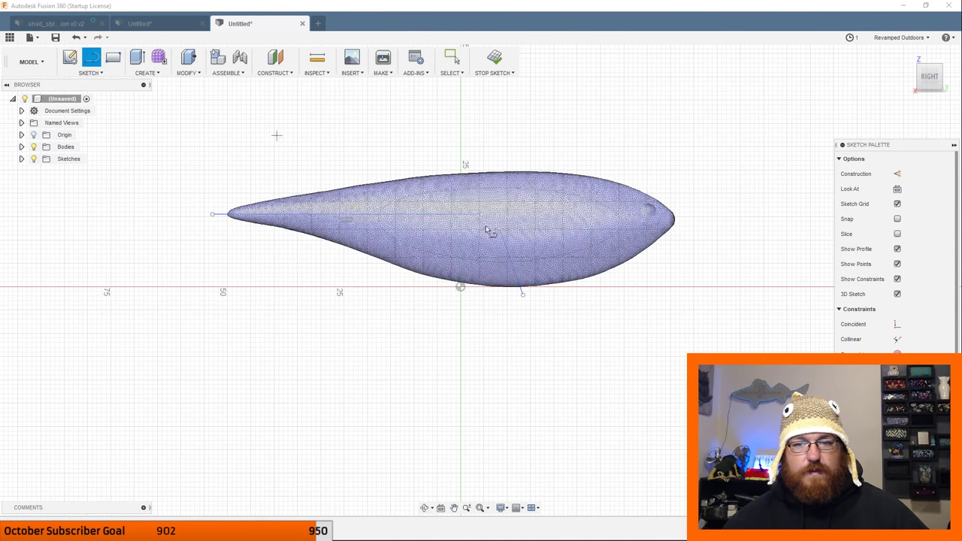
{"action": "scroll", "coordinate": [681, 211], "scroll_direction": "up", "scroll_amount": 5}
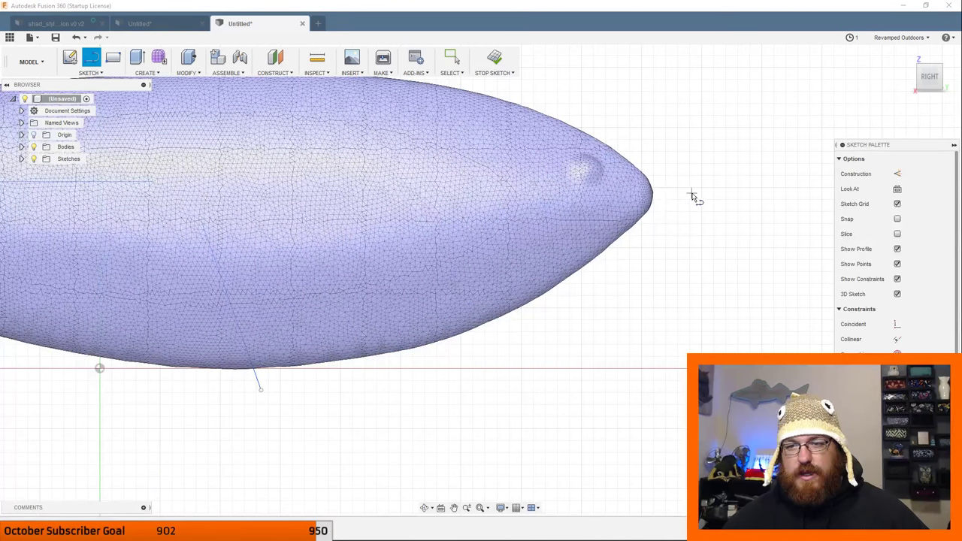
{"action": "left_click", "coordinate": [691, 193]}
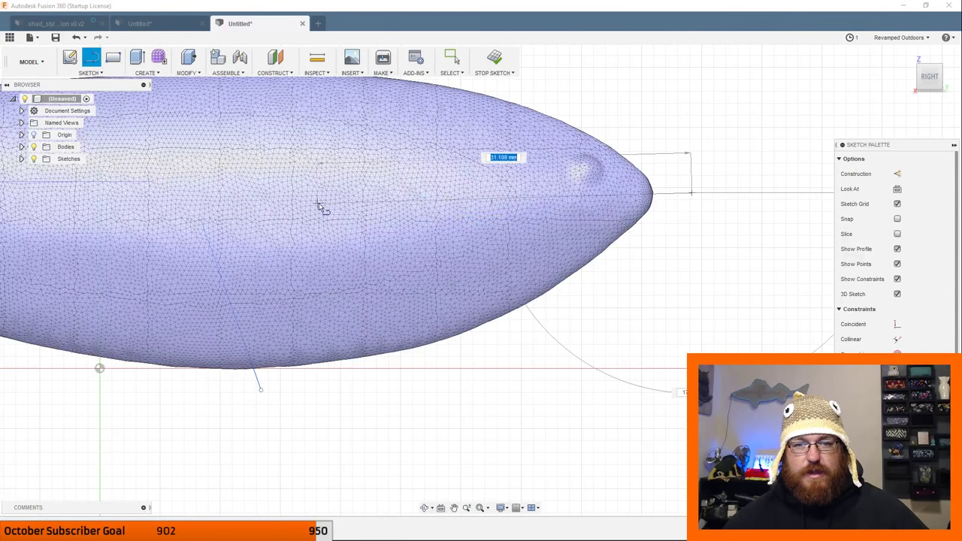
{"action": "left_click", "coordinate": [367, 194]}
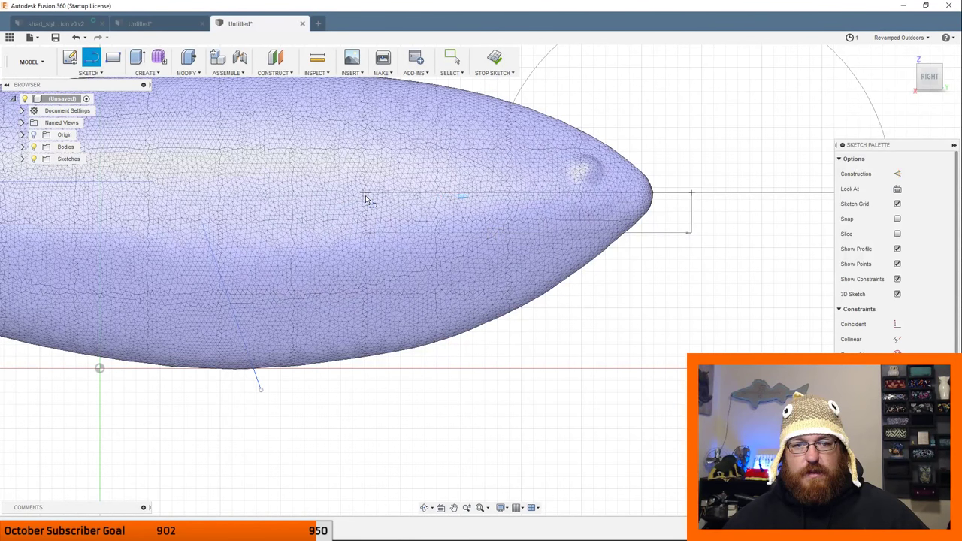
{"action": "key", "text": "Escape"}
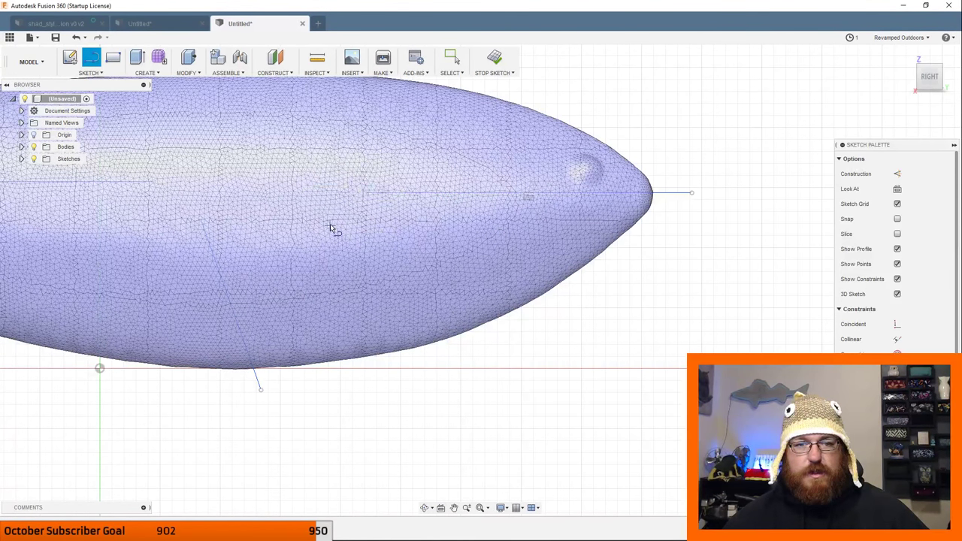
{"action": "left_click", "coordinate": [261, 373]}
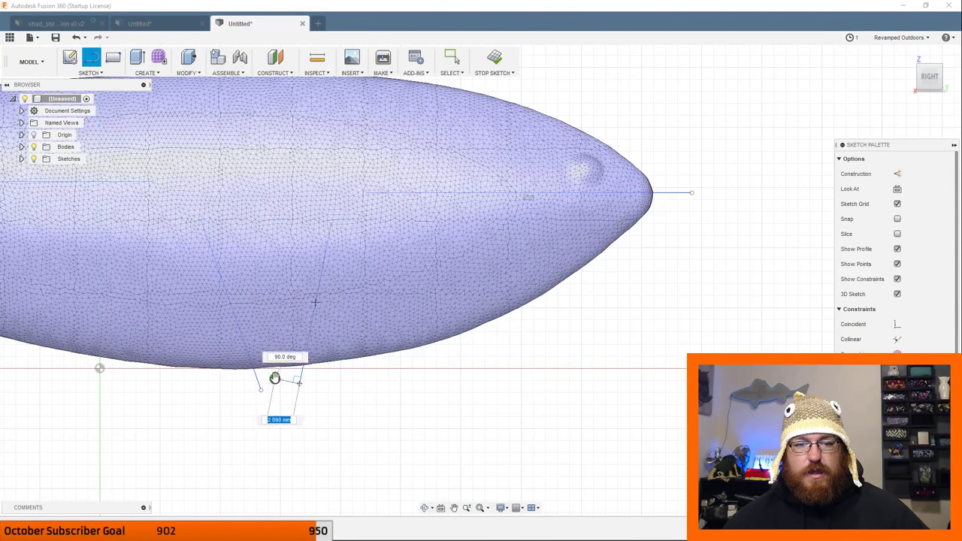
{"action": "key", "text": "Escape"}
{"action": "scroll", "coordinate": [329, 280], "scroll_direction": "down", "scroll_amount": 5}
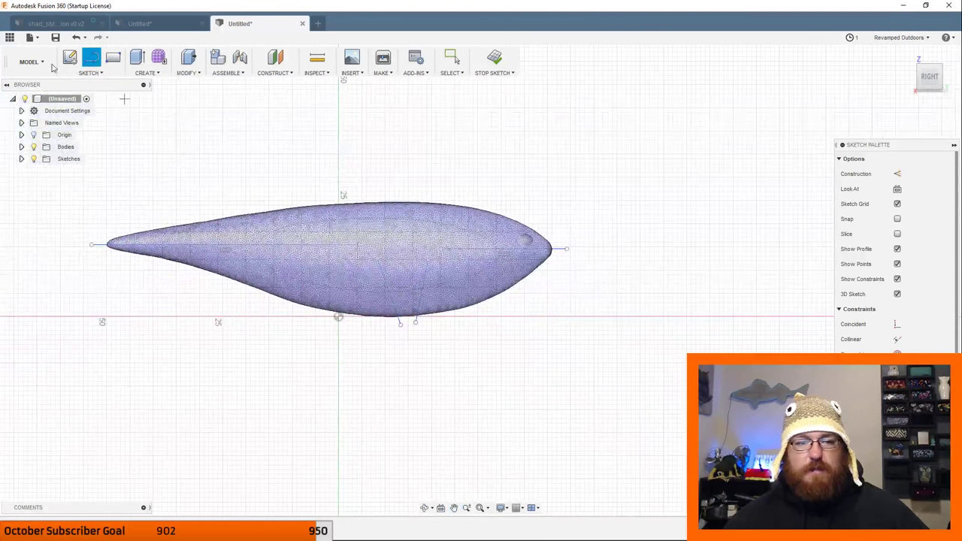
Hide the lure body and round the wire-form's left and right corners with tangent arcs.
{"action": "left_click", "coordinate": [34, 147]}
{"action": "scroll", "coordinate": [391, 254], "scroll_direction": "up", "scroll_amount": 5}
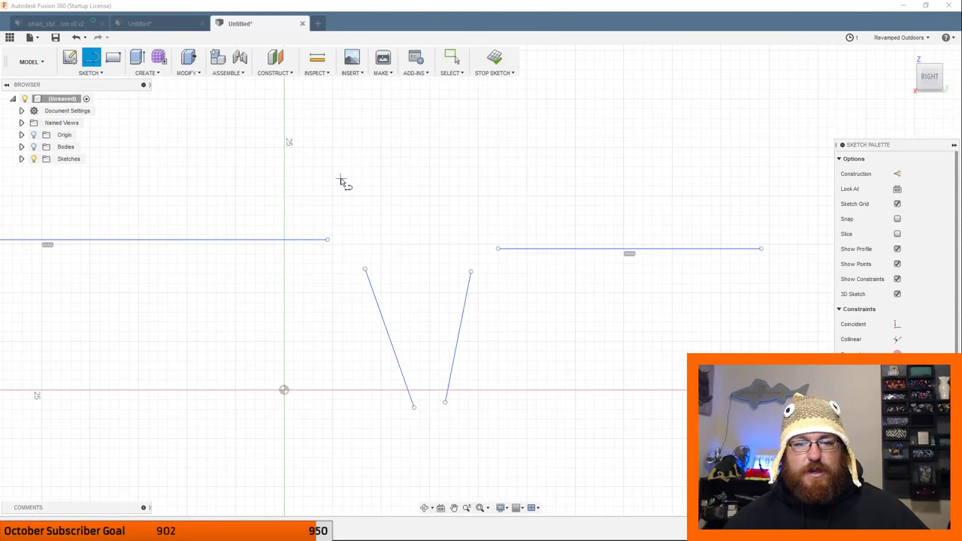
{"action": "left_click", "coordinate": [90, 73]}
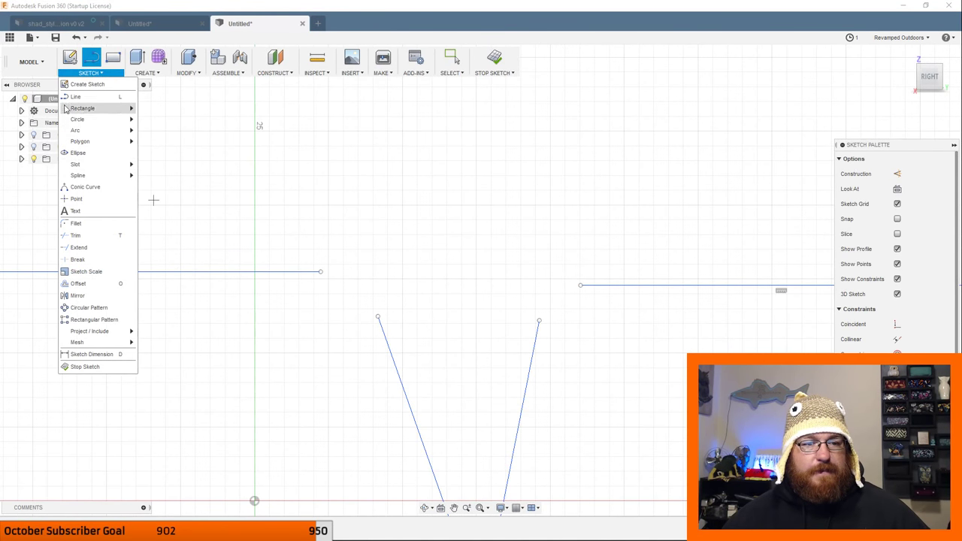
{"action": "mouse_move", "coordinate": [118, 129]}
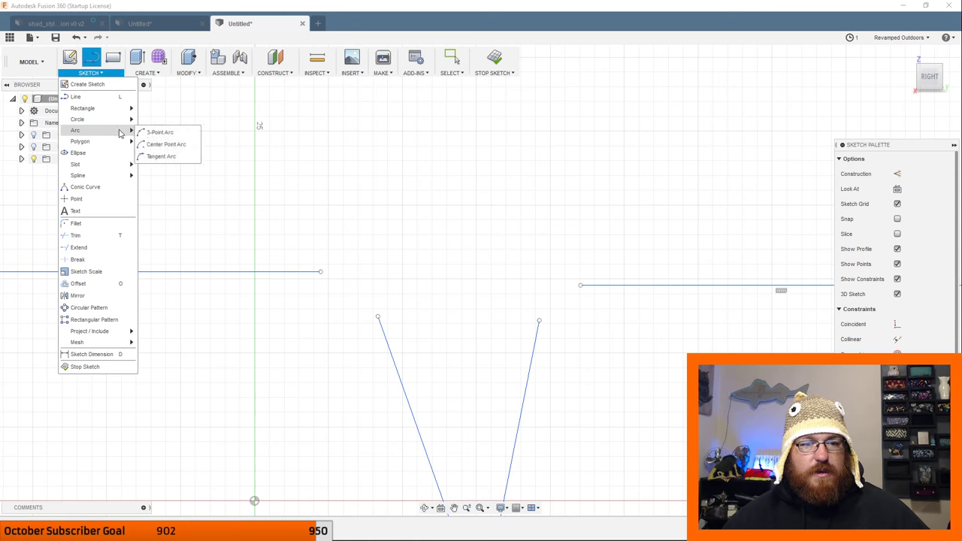
{"action": "left_click", "coordinate": [152, 135]}
{"action": "left_click", "coordinate": [321, 272]}
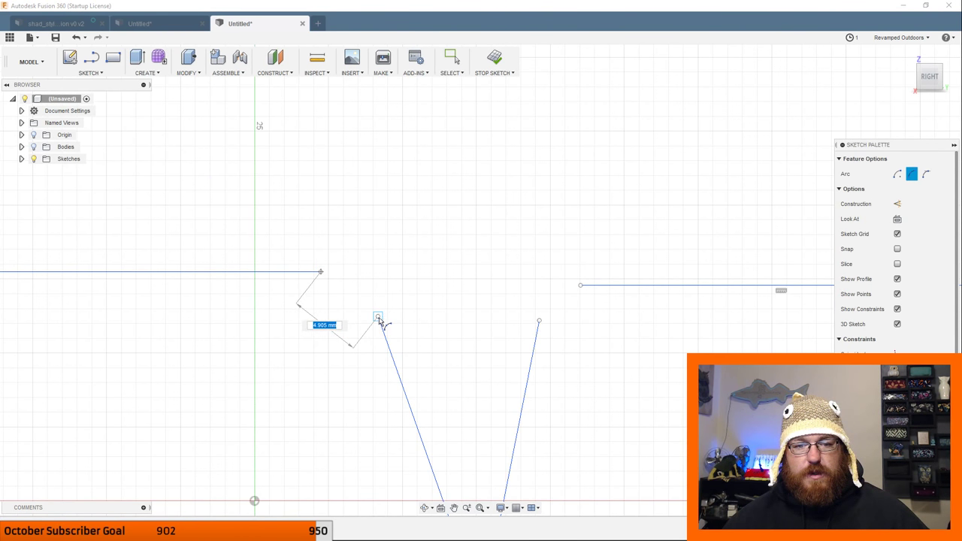
{"action": "left_click", "coordinate": [378, 316]}
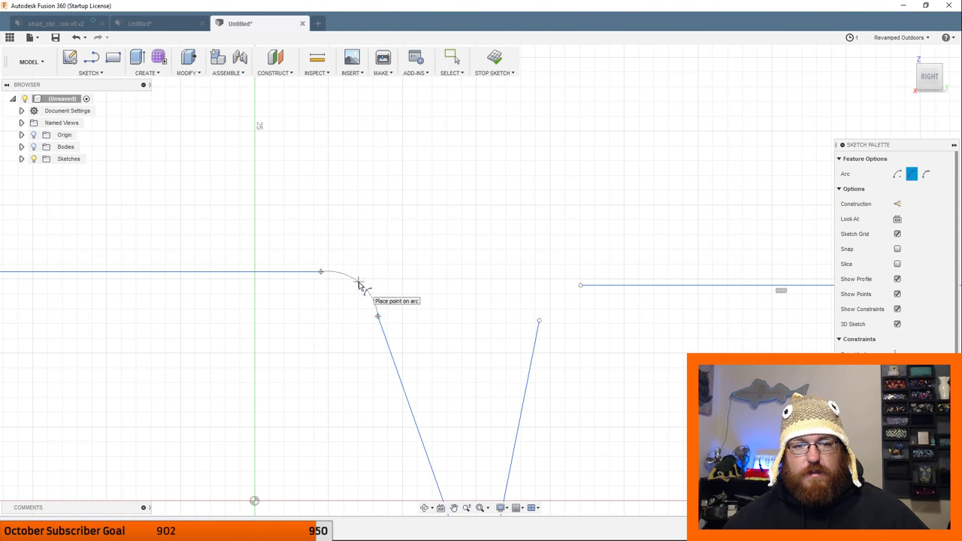
{"action": "left_click", "coordinate": [358, 289]}
{"action": "left_click", "coordinate": [539, 321]}
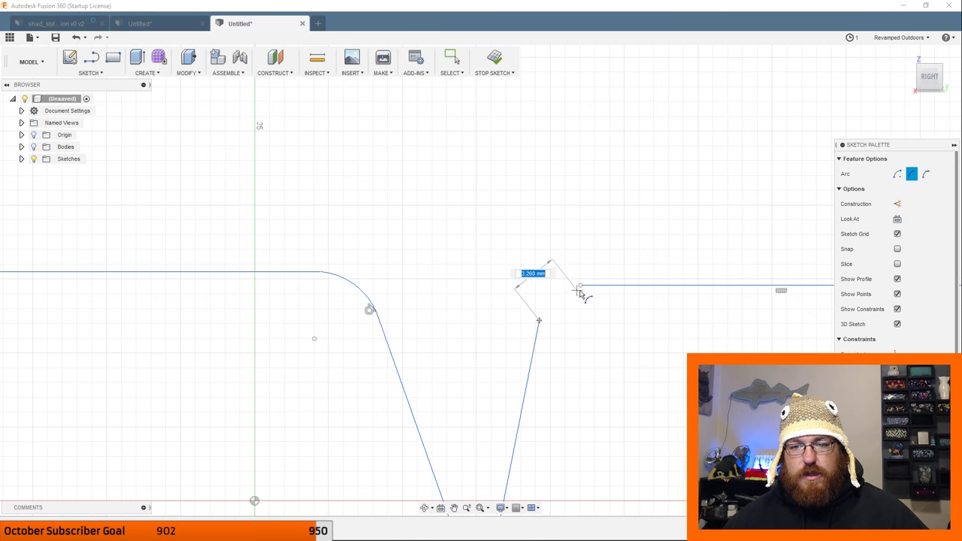
{"action": "left_click", "coordinate": [579, 286]}
{"action": "left_click", "coordinate": [560, 300]}
Round the bottom of the V with a 3-point arc and recentre the wire profile.
{"action": "mouse_move", "coordinate": [560, 299]}
{"action": "middle_mouse_down"}
{"action": "mouse_move", "coordinate": [444, 230]}
{"action": "mouse_move", "coordinate": [414, 329]}
{"action": "middle_mouse_up"}
{"action": "left_click", "coordinate": [392, 320]}
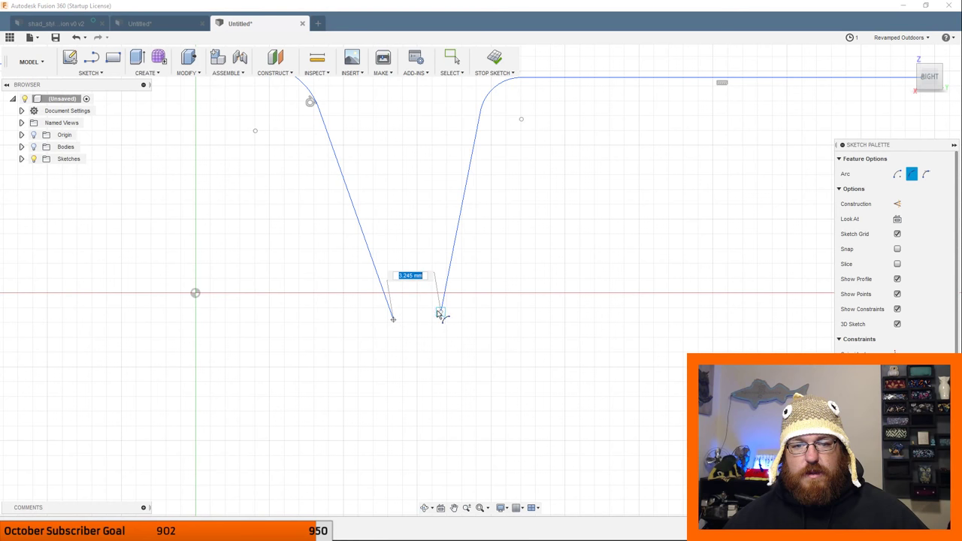
{"action": "left_click", "coordinate": [440, 311]}
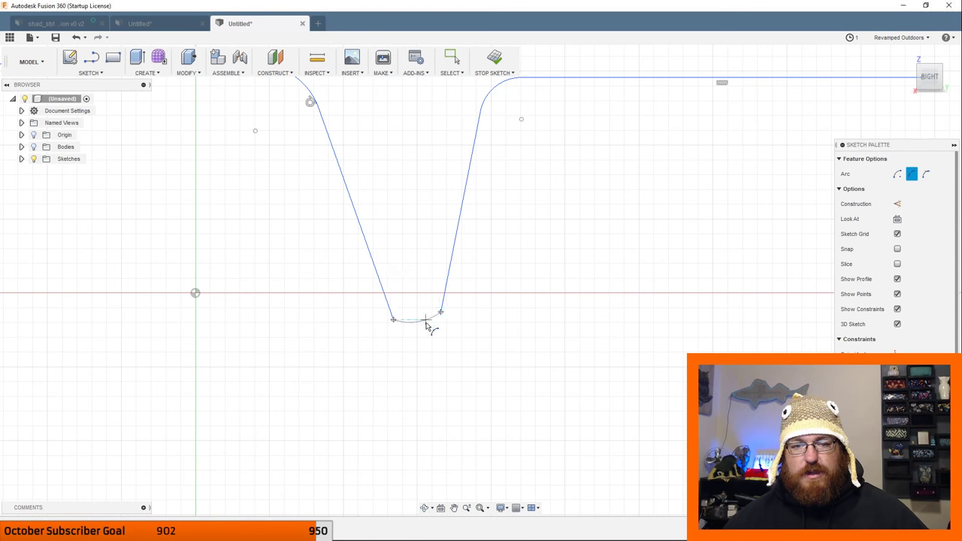
{"action": "left_click", "coordinate": [405, 342]}
{"action": "scroll", "coordinate": [405, 342], "scroll_direction": "down", "scroll_amount": 3}
{"action": "scroll", "coordinate": [429, 329], "scroll_direction": "down", "scroll_amount": 2}
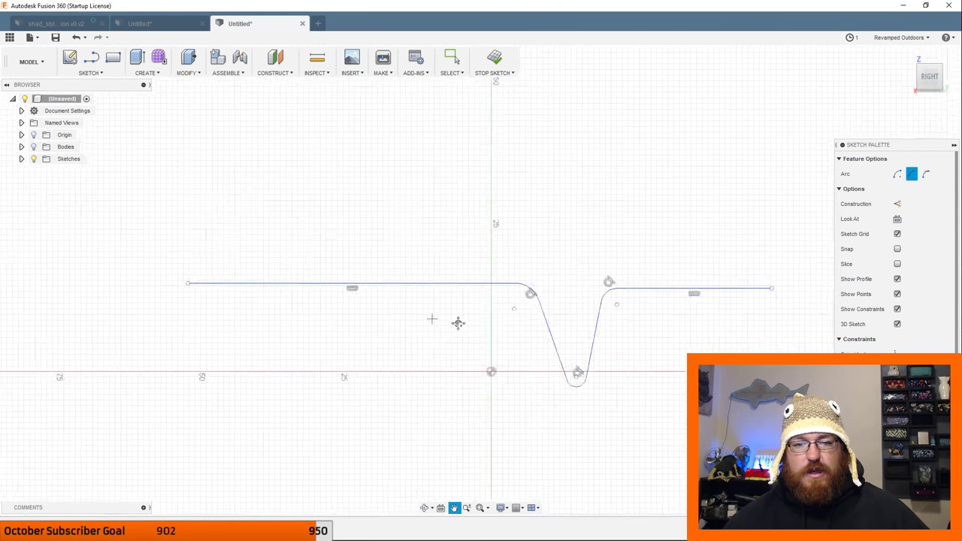
{"action": "middle_click_drag", "start_coordinate": [456, 329], "coordinate": [426, 301]}
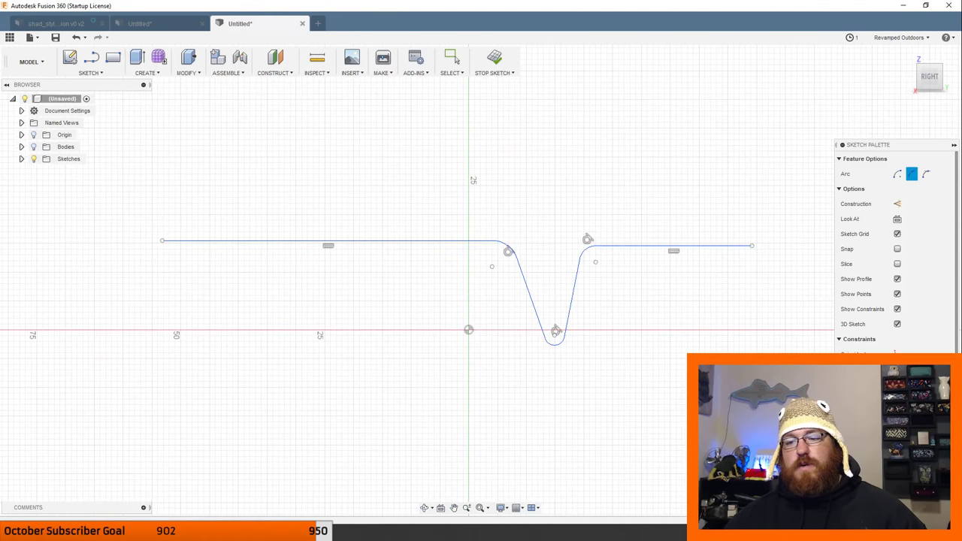
Finish the sketch and pipe the wire-form path with a 1.6 mm section as new Body1.
{"action": "left_click", "coordinate": [494, 57]}
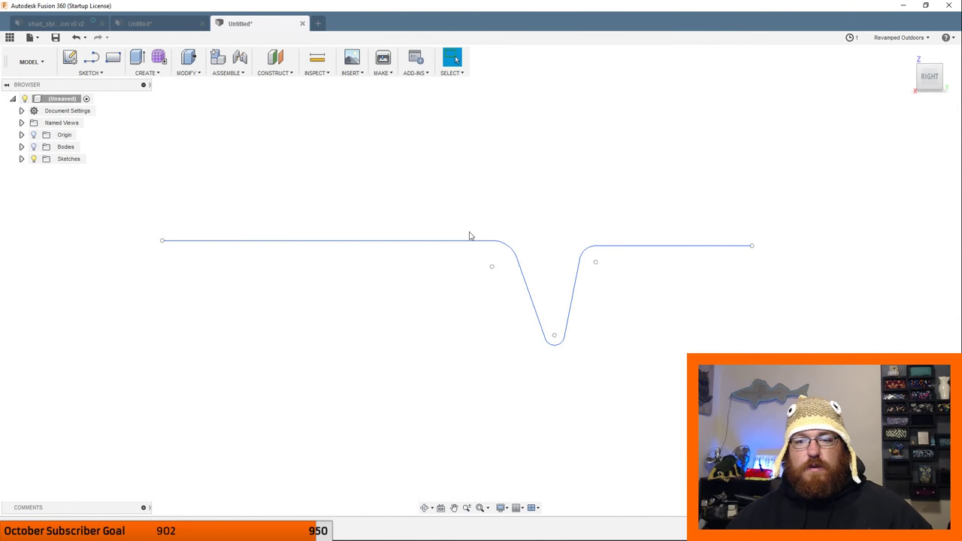
{"action": "left_click", "coordinate": [393, 242]}
{"action": "left_click", "coordinate": [145, 73]}
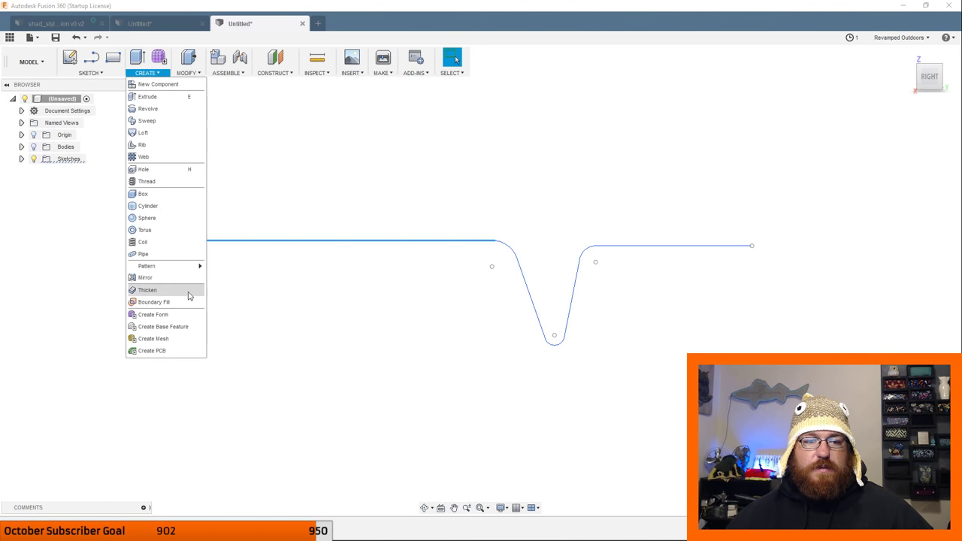
{"action": "left_click", "coordinate": [176, 251]}
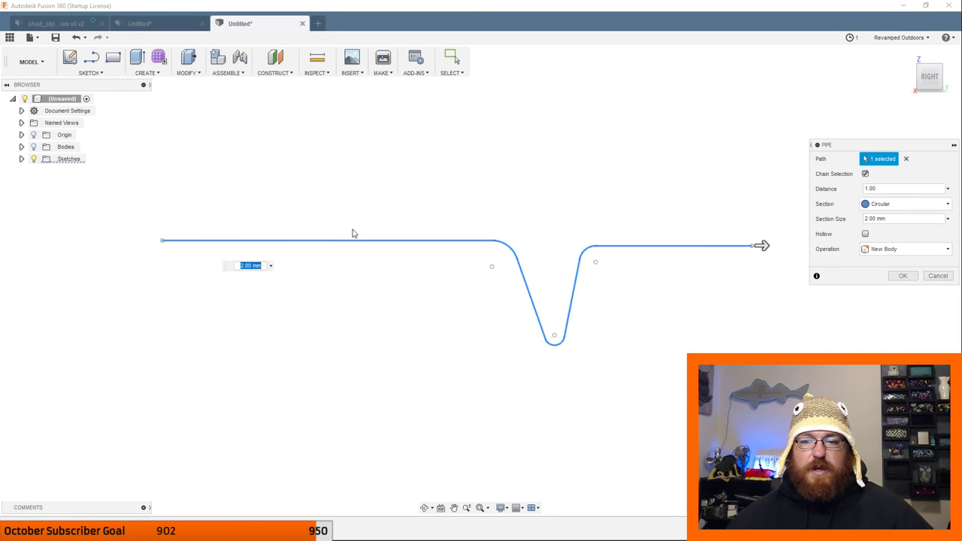
{"action": "left_click", "coordinate": [901, 220]}
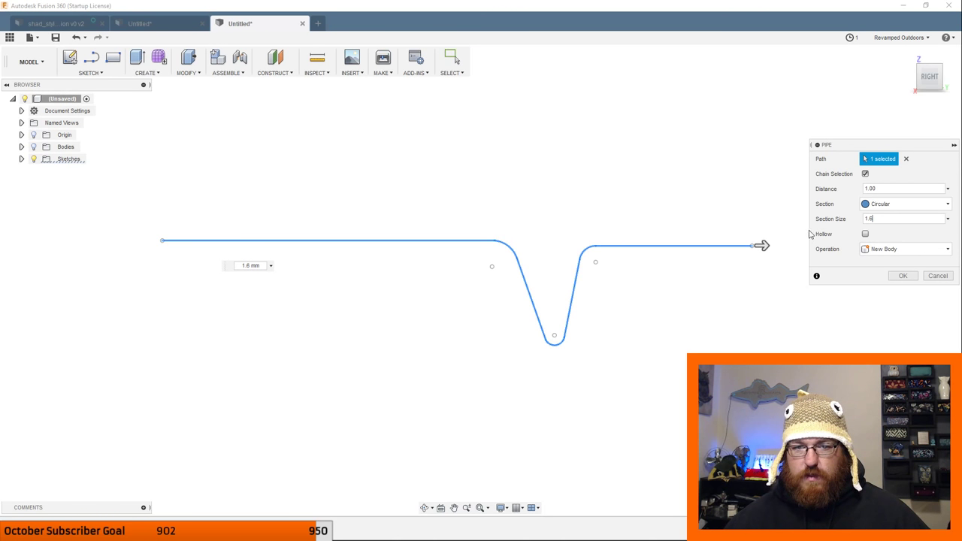
{"action": "left_click", "coordinate": [21, 146]}
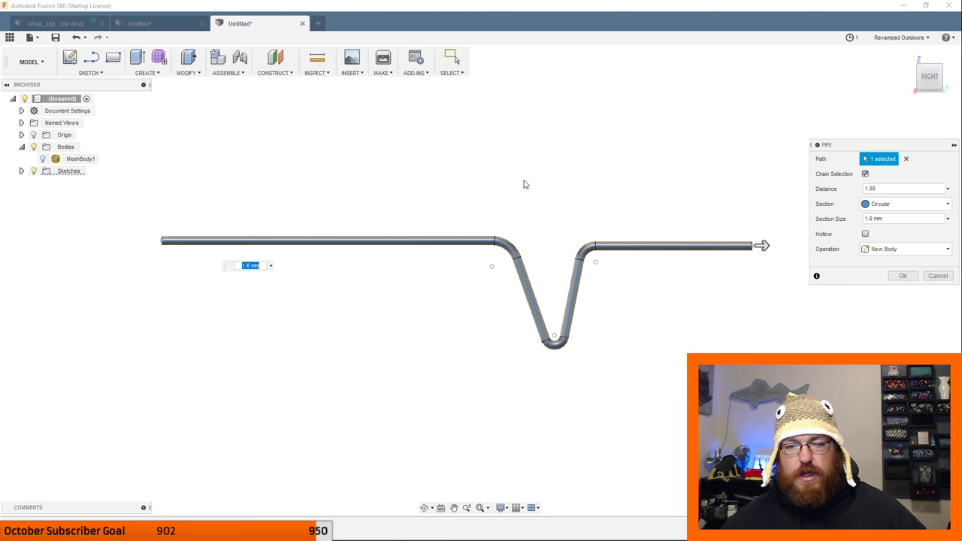
{"action": "left_click", "coordinate": [902, 277]}
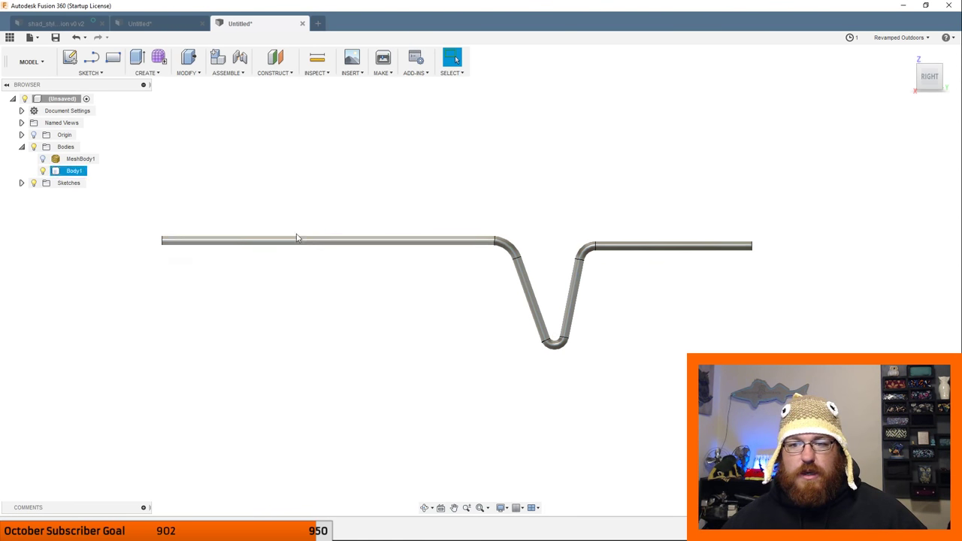
Hide Body1 and start Sketch2 on the side plane with Sketch1 shown for reference.
{"action": "left_click", "coordinate": [43, 172]}
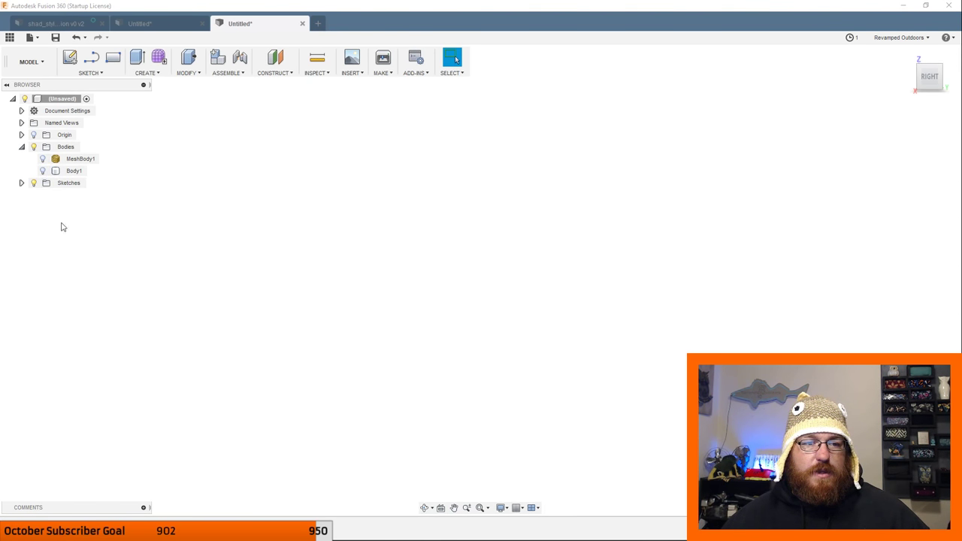
{"action": "left_click", "coordinate": [21, 183]}
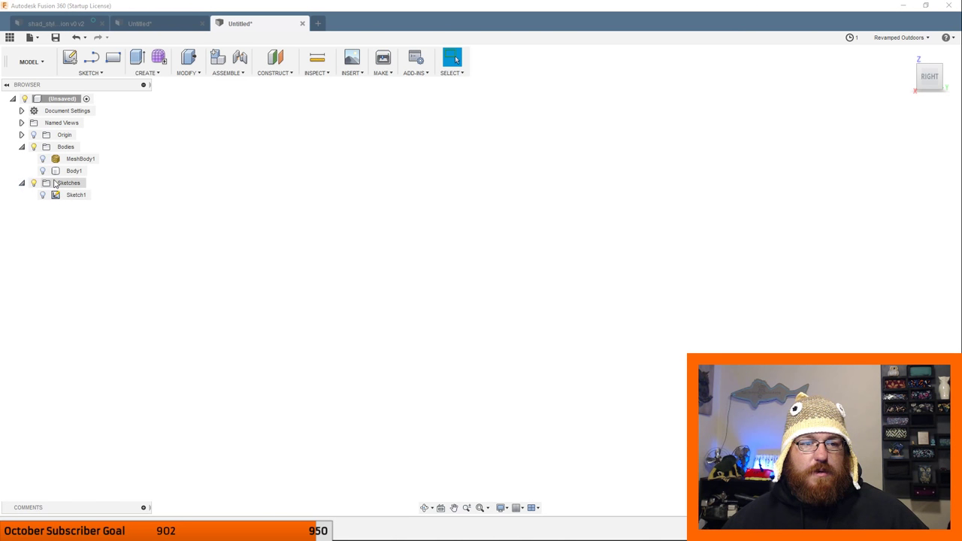
{"action": "left_click", "coordinate": [89, 73]}
{"action": "left_click", "coordinate": [95, 81]}
{"action": "left_click", "coordinate": [492, 309]}
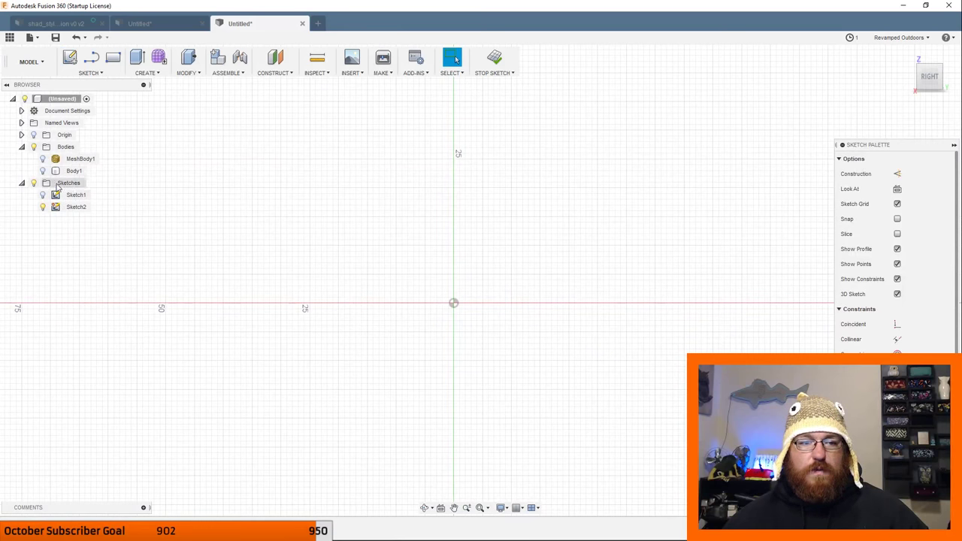
{"action": "left_click", "coordinate": [43, 195]}
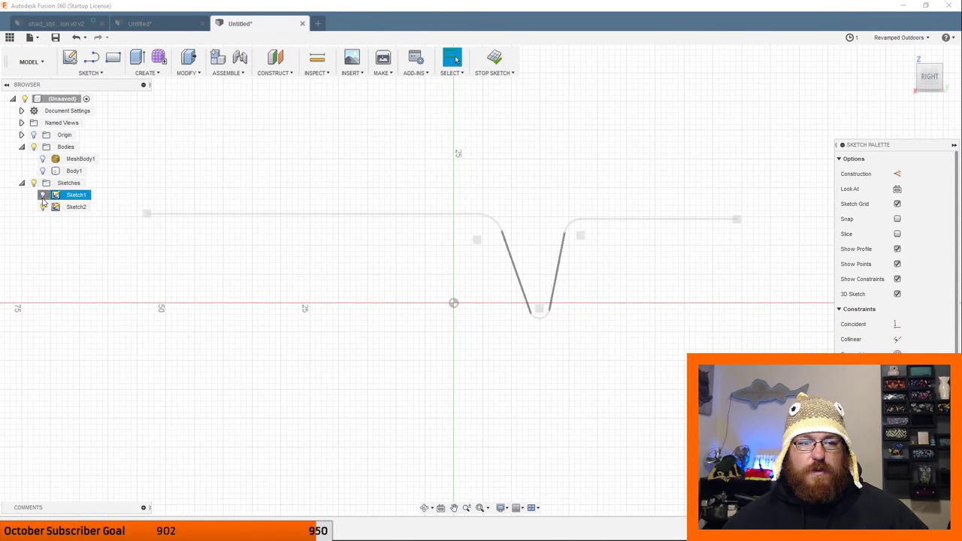
{"action": "left_click", "coordinate": [91, 58]}
{"action": "scroll", "coordinate": [171, 228], "scroll_direction": "up", "scroll_amount": 5}
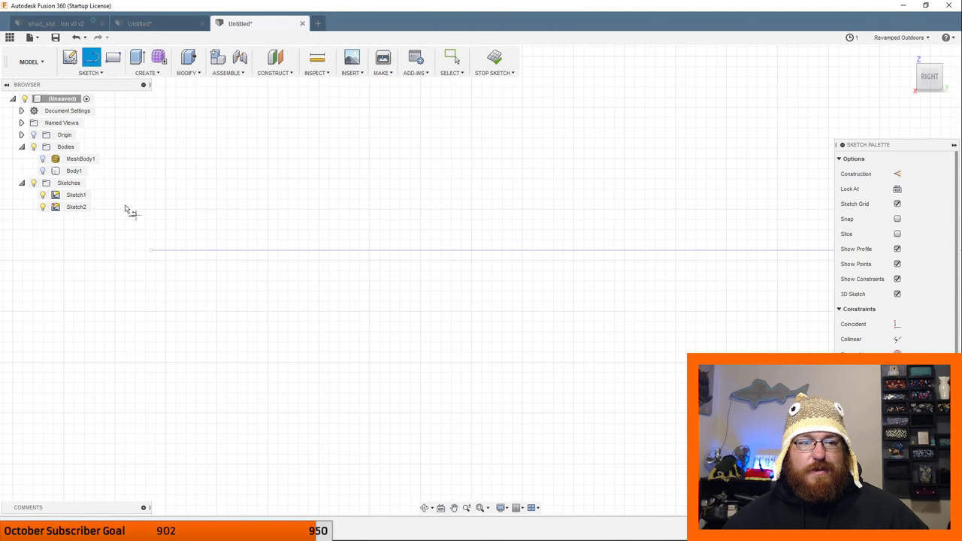
Show the lure mesh again and draw a short 6 mm straight line out from the nose.
{"action": "left_click", "coordinate": [43, 159]}
{"action": "scroll", "coordinate": [255, 278], "scroll_direction": "up", "scroll_amount": 3}
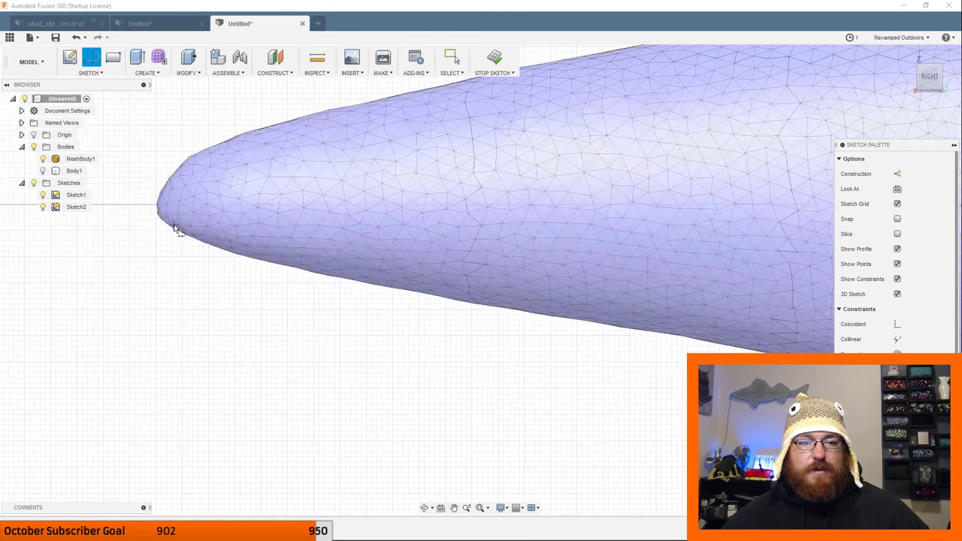
{"action": "left_click", "coordinate": [155, 253]}
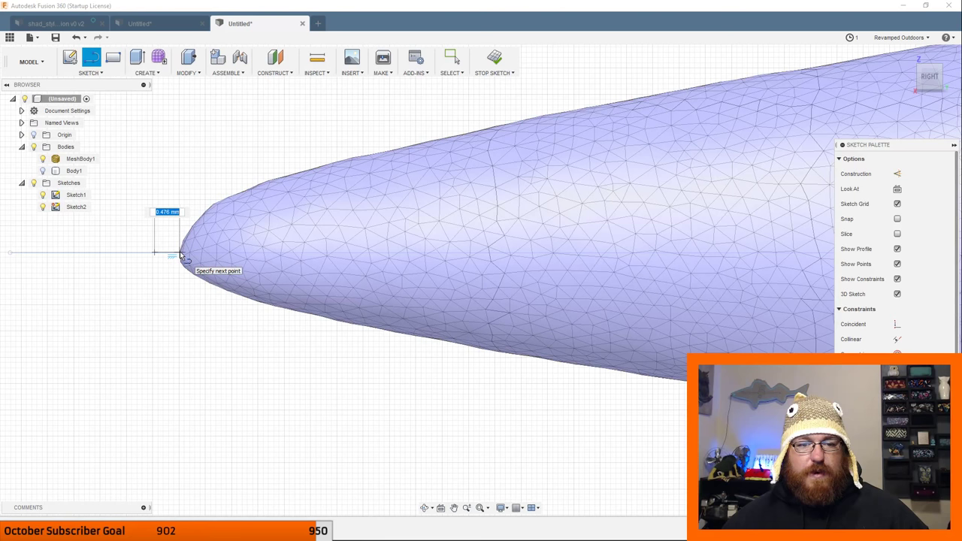
{"action": "left_click", "coordinate": [435, 254]}
{"action": "key", "text": "Escape"}
{"action": "scroll", "coordinate": [475, 299], "scroll_direction": "down", "scroll_amount": 5}
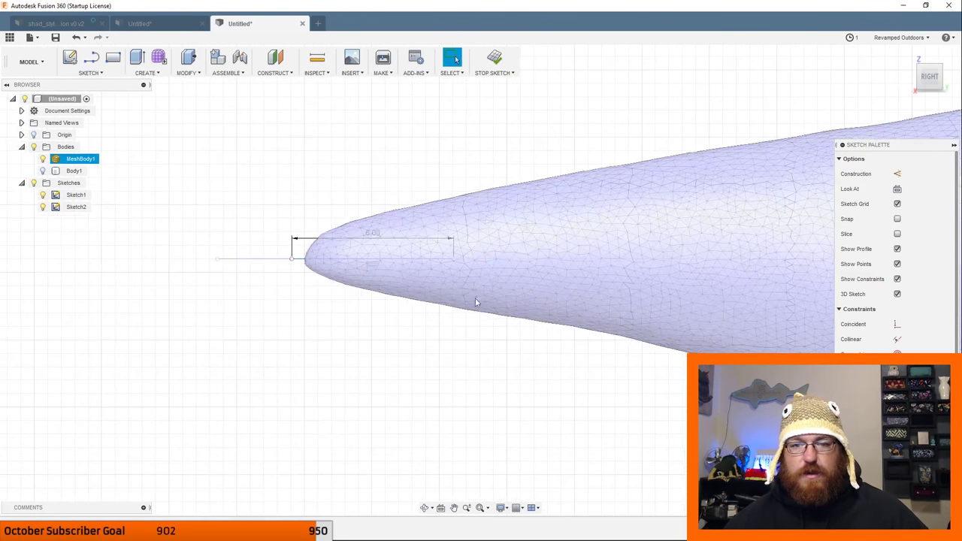
{"action": "scroll", "coordinate": [636, 385], "scroll_direction": "down", "scroll_amount": 2}
{"action": "scroll", "coordinate": [484, 357], "scroll_direction": "up", "scroll_amount": 4}
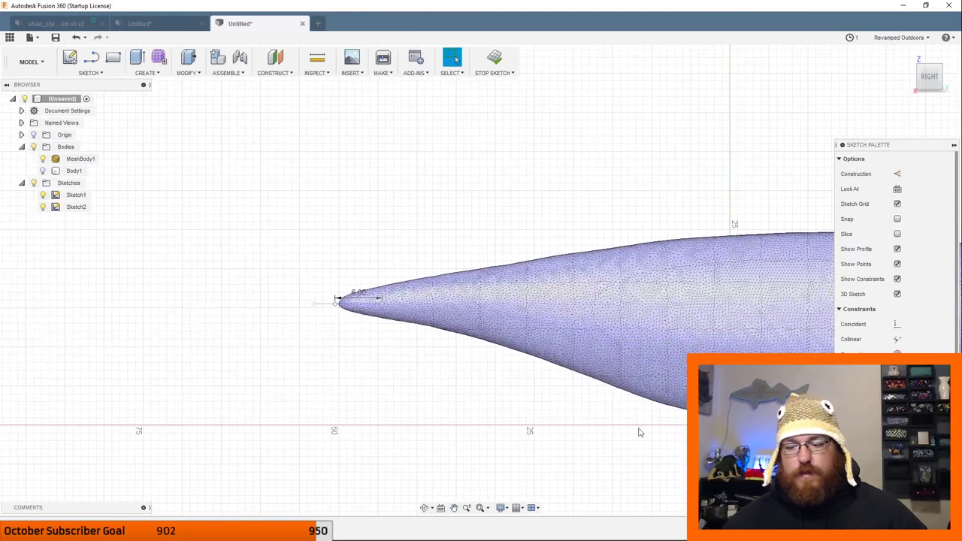
{"action": "middle_click_drag", "start_coordinate": [704, 401], "coordinate": [602, 367]}
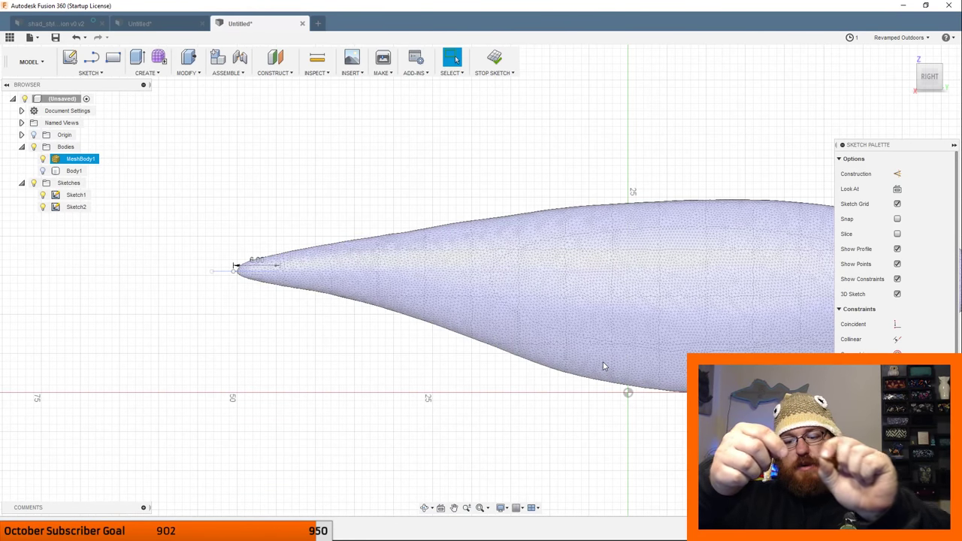
Deselect the lure mesh and try an arc off the nose line, then cancel it.
{"action": "left_click", "coordinate": [296, 181]}
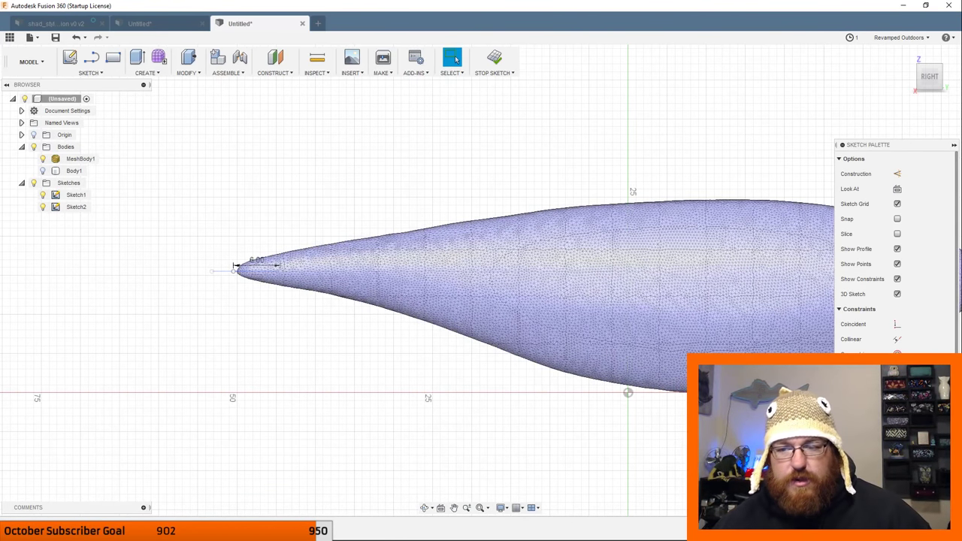
{"action": "middle_click_drag", "start_coordinate": [561, 308], "coordinate": [236, 208]}
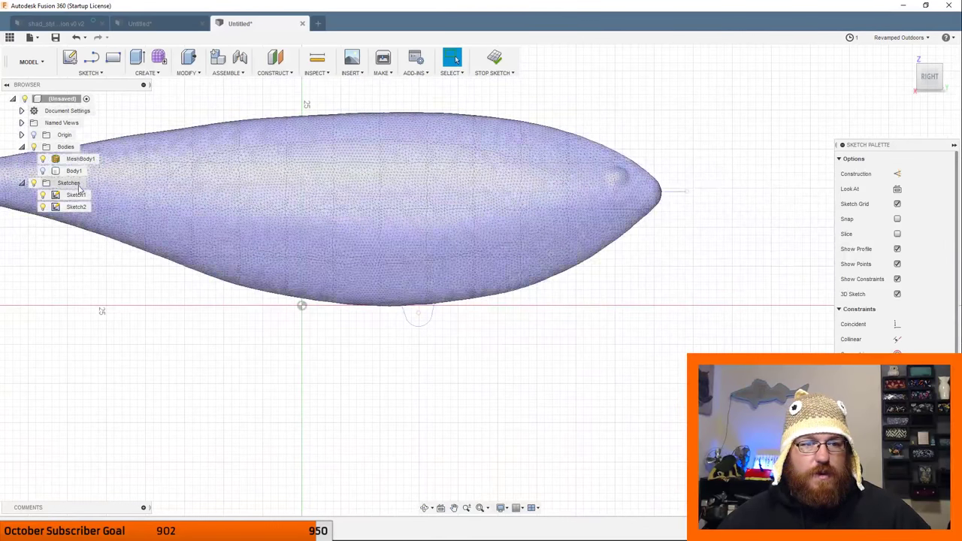
{"action": "scroll", "coordinate": [576, 208], "scroll_direction": "up", "scroll_amount": 6}
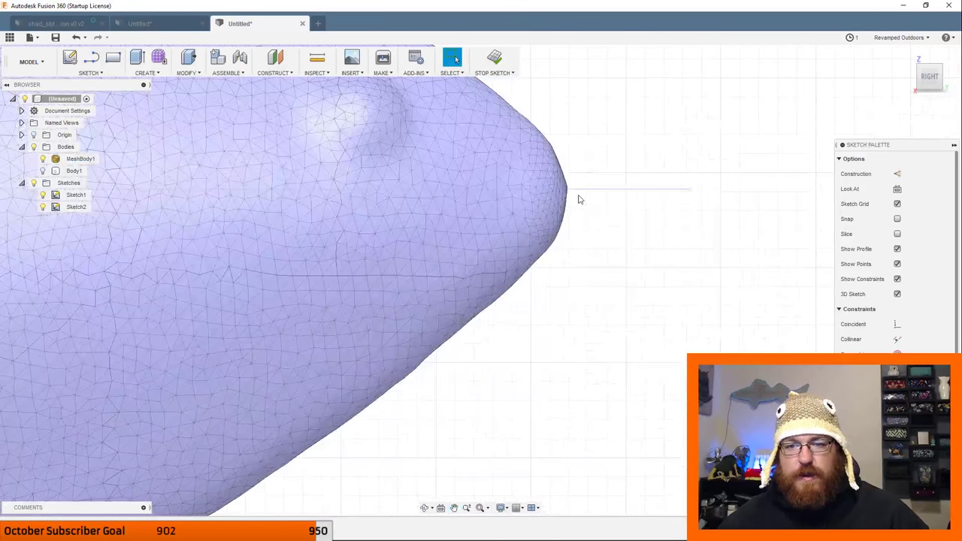
{"action": "left_click", "coordinate": [91, 58]}
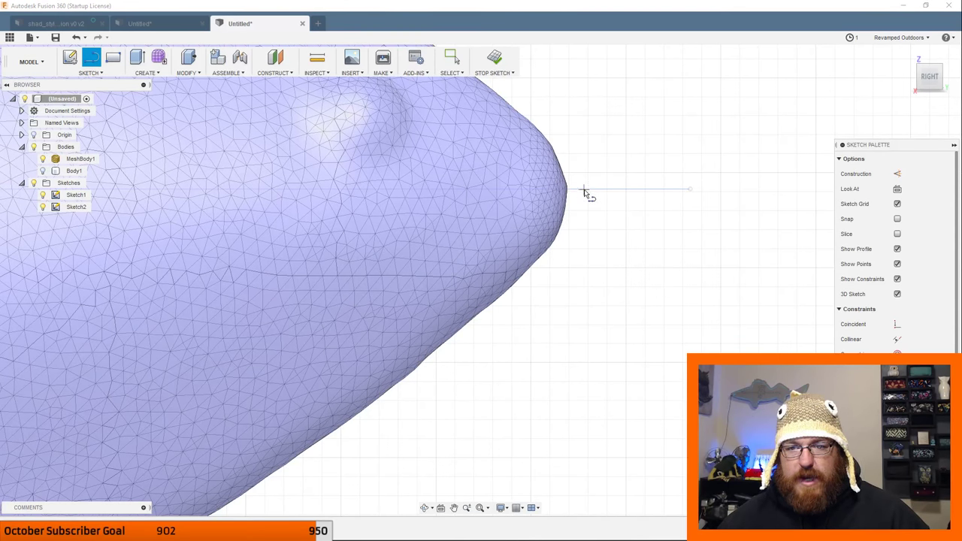
{"action": "left_click_drag", "start_coordinate": [570, 202], "coordinate": [253, 197]}
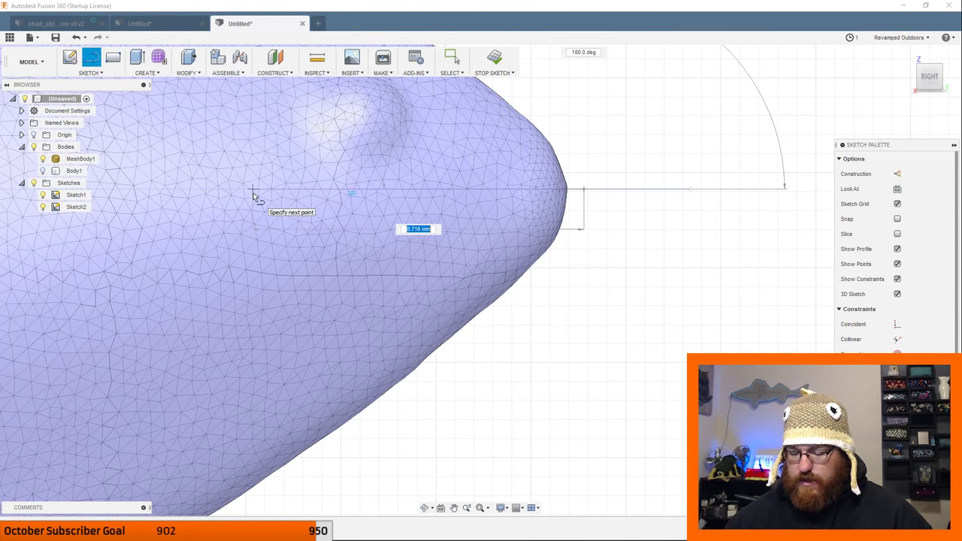
{"action": "key", "text": "Escape"}
Hide the lure mesh body and frame the left 6.00 end line.
{"action": "scroll", "coordinate": [254, 196], "scroll_direction": "down", "scroll_amount": 3}
{"action": "scroll", "coordinate": [507, 399], "scroll_direction": "down", "scroll_amount": 5}
{"action": "mouse_move", "coordinate": [501, 414]}
{"action": "middle_mouse_down"}
{"action": "mouse_move", "coordinate": [585, 334]}
{"action": "mouse_move", "coordinate": [667, 345]}
{"action": "middle_mouse_up"}
{"action": "left_click", "coordinate": [43, 159]}
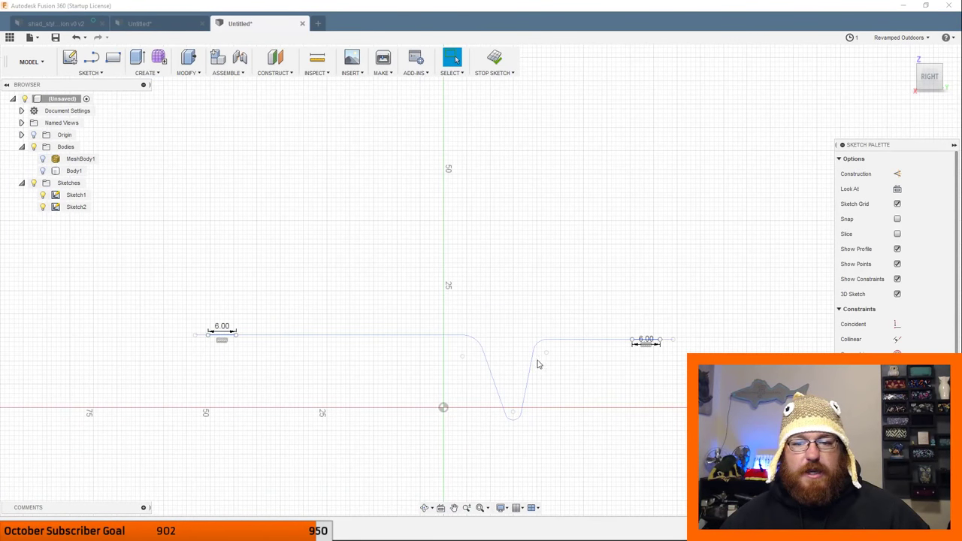
{"action": "scroll", "coordinate": [206, 236], "scroll_direction": "up", "scroll_amount": 4}
{"action": "middle_click_drag", "start_coordinate": [206, 236], "coordinate": [254, 163]}
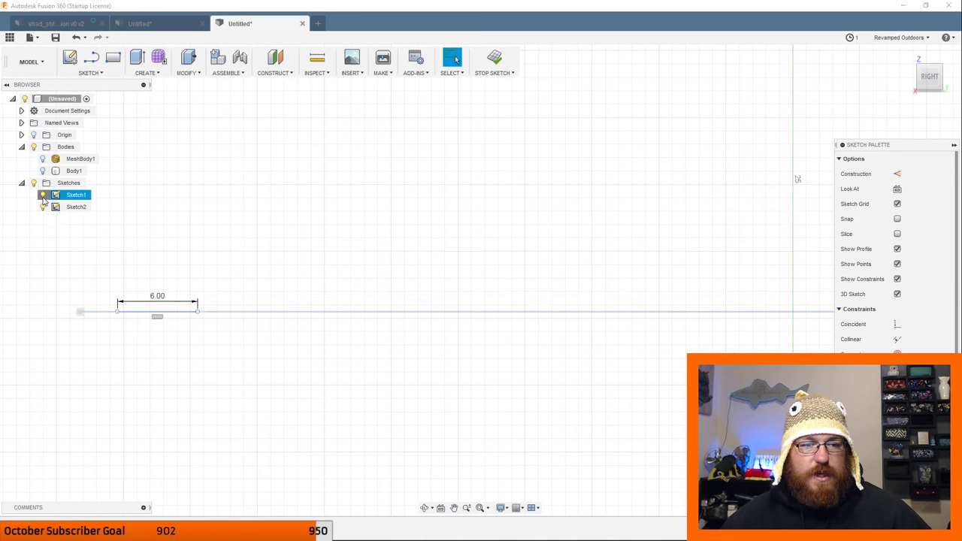
Pipe the left 6 mm end line into a 2.6 mm round sleeve.
{"action": "left_click", "coordinate": [176, 313]}
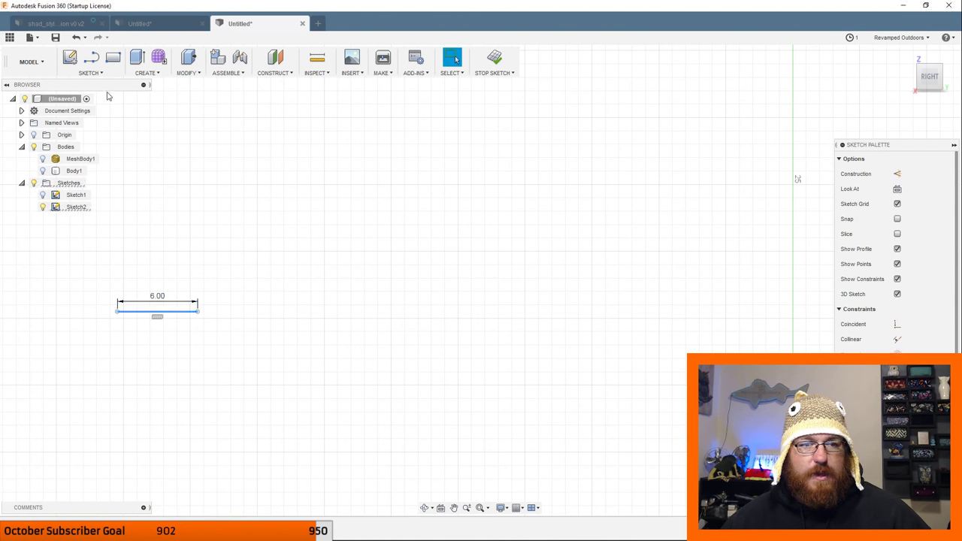
{"action": "left_click", "coordinate": [147, 73]}
{"action": "left_click", "coordinate": [130, 303]}
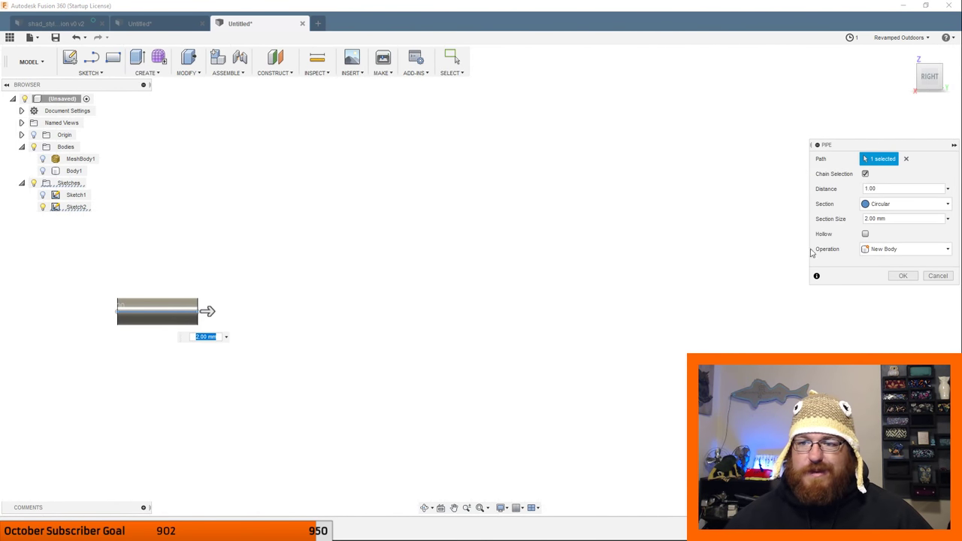
{"action": "left_click", "coordinate": [884, 219]}
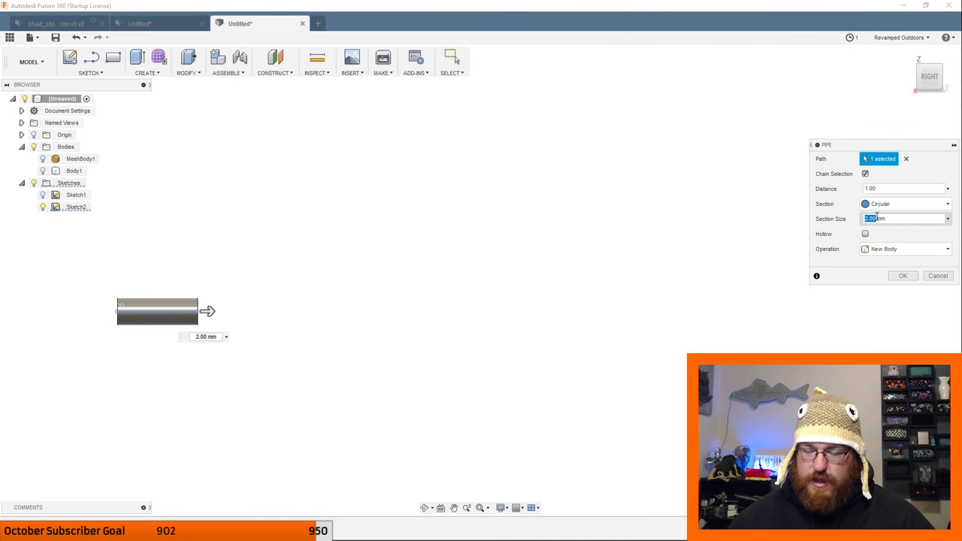
{"action": "key", "text": "Return"}
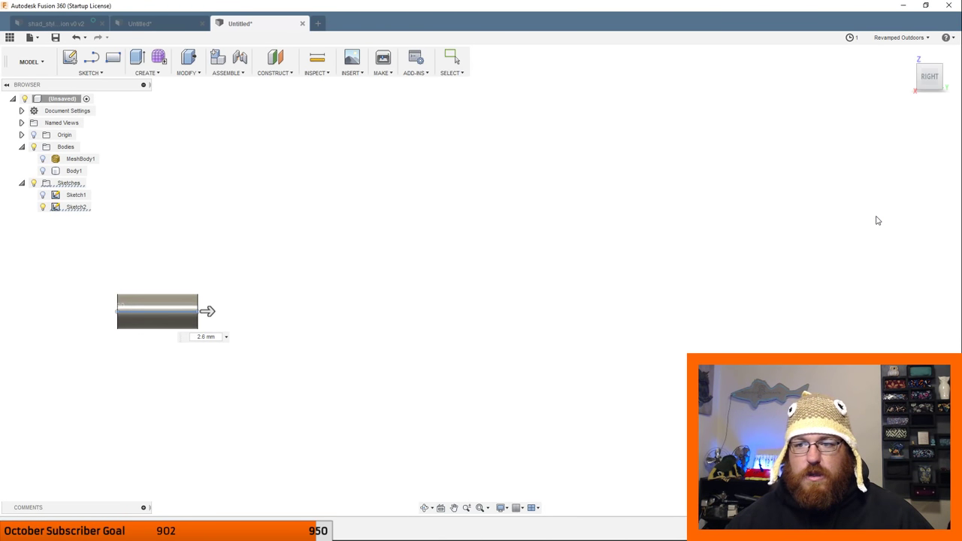
{"action": "scroll", "coordinate": [725, 324], "scroll_direction": "down", "scroll_amount": 3}
{"action": "middle_click_drag", "start_coordinate": [724, 324], "coordinate": [442, 294]}
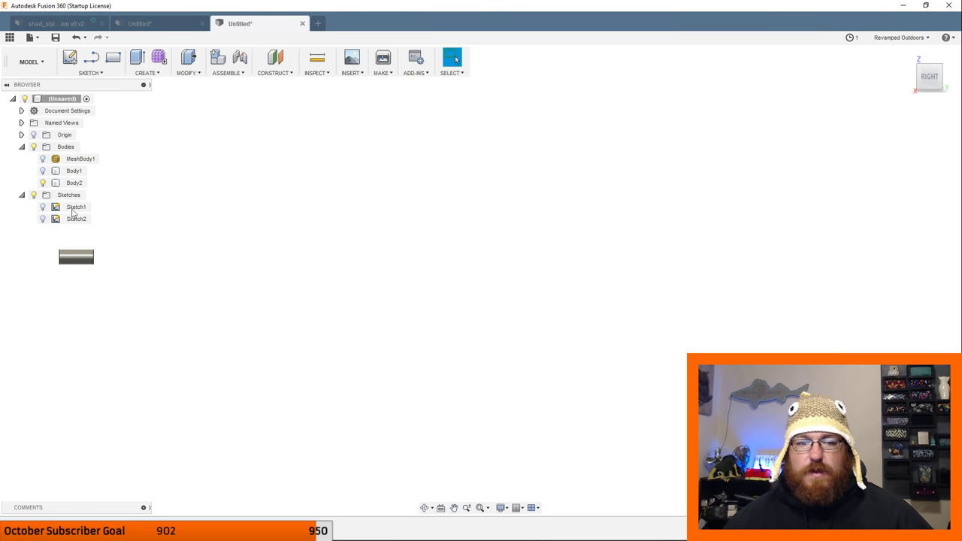
Show Sketch2 and pipe the other 6 mm end line with a 2.6 mm section.
{"action": "left_click", "coordinate": [42, 218]}
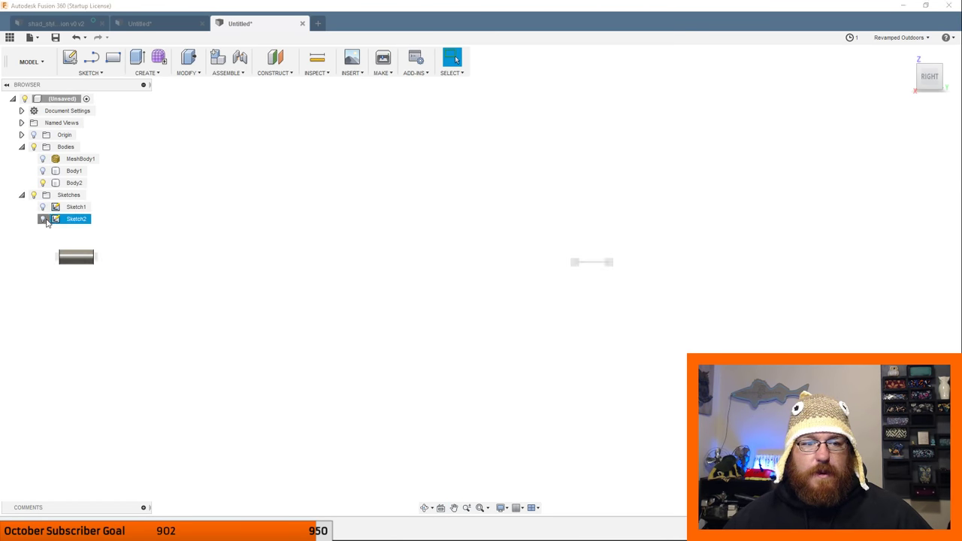
{"action": "left_click", "coordinate": [596, 262]}
{"action": "left_click", "coordinate": [91, 73]}
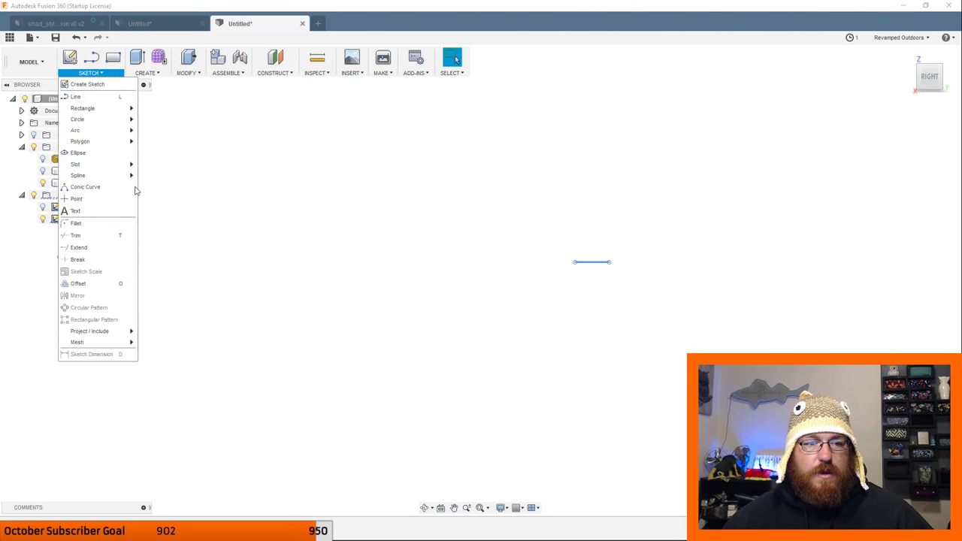
{"action": "left_click", "coordinate": [147, 73]}
{"action": "left_click", "coordinate": [143, 254]}
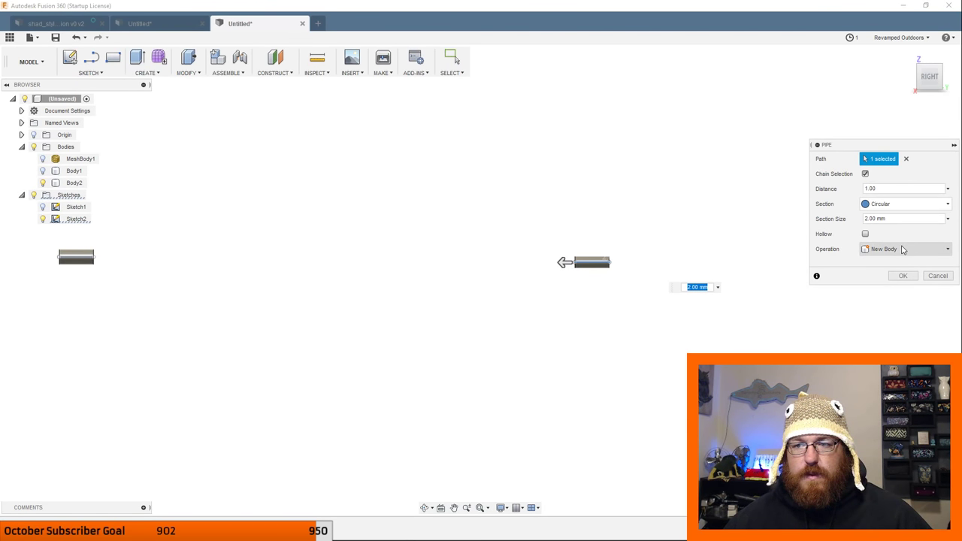
{"action": "left_click", "coordinate": [883, 219]}
{"action": "type", "text": "2"}
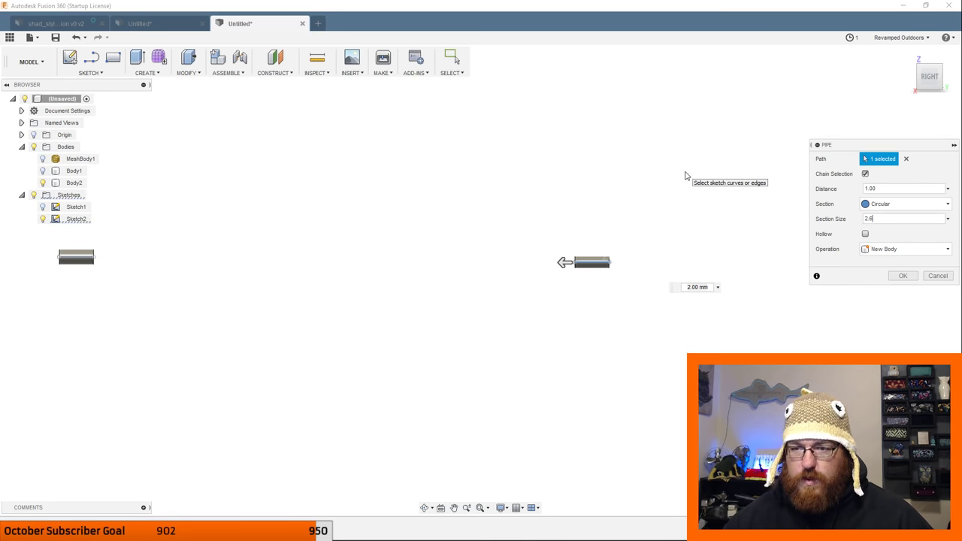
{"action": "type", "text": ".6"}
{"action": "key", "text": "Return"}
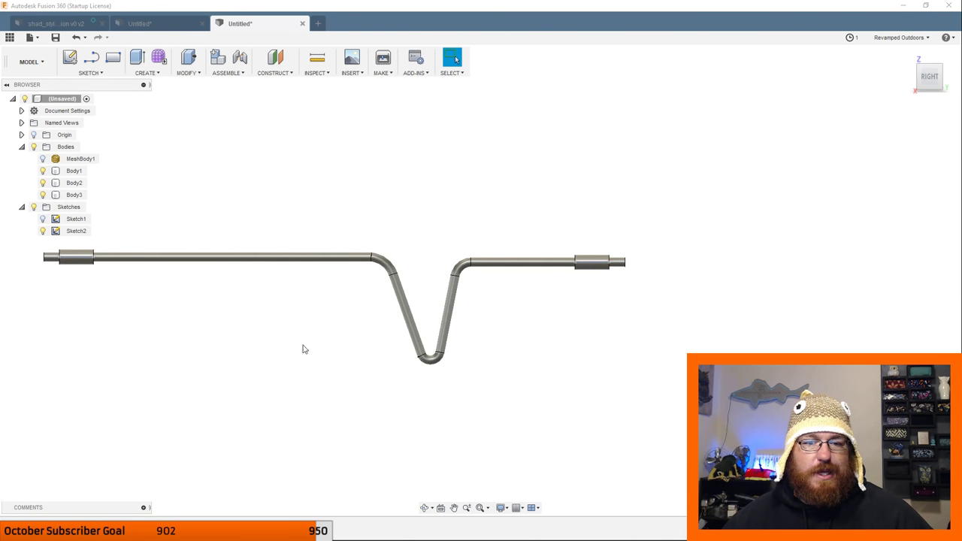
Show the lure mesh body and orbit around it to inspect the tail sleeve.
{"action": "scroll", "coordinate": [316, 348], "scroll_direction": "down", "scroll_amount": 2}
{"action": "middle_click_drag", "start_coordinate": [333, 348], "coordinate": [392, 297]}
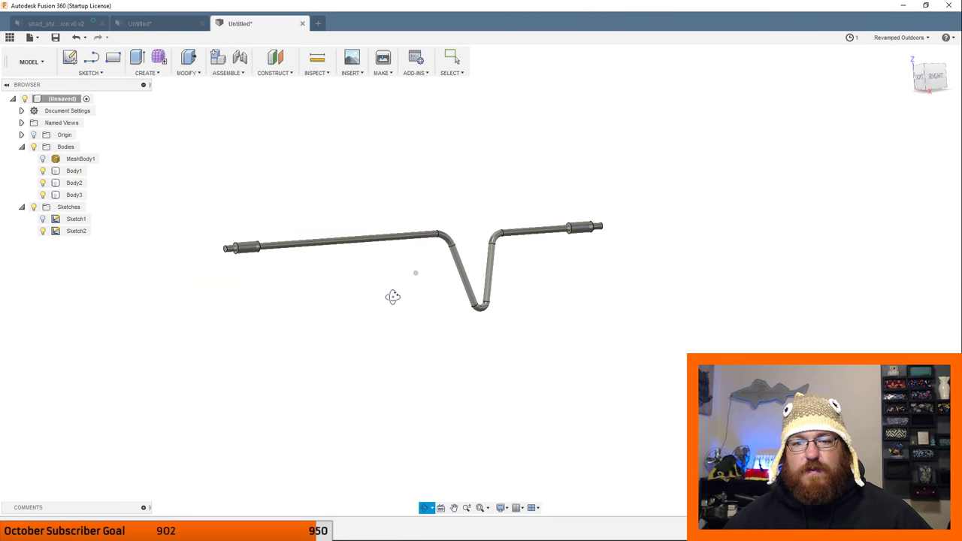
{"action": "left_click", "coordinate": [43, 159]}
{"action": "middle_click_drag", "start_coordinate": [447, 348], "coordinate": [409, 338], "text": "shift"}
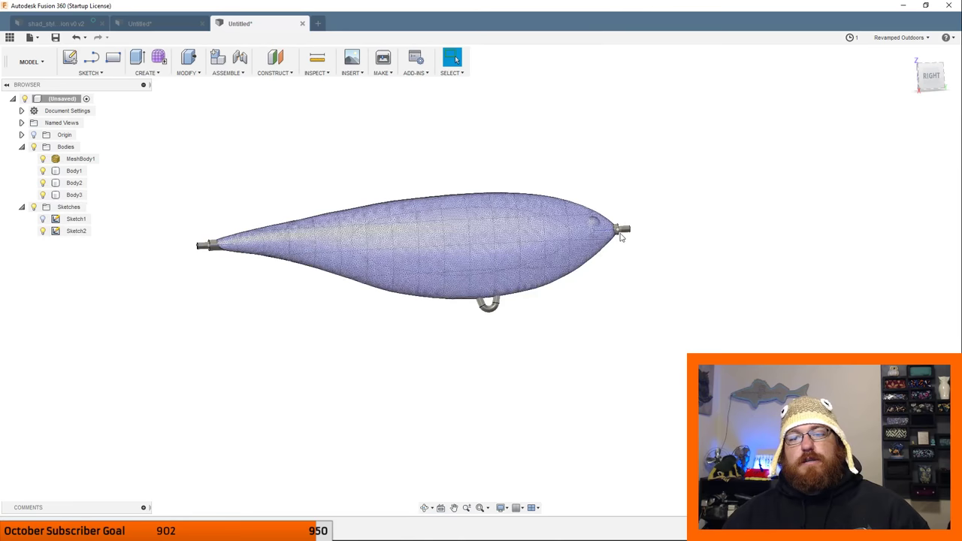
{"action": "middle_click_drag", "start_coordinate": [308, 287], "coordinate": [574, 225], "text": "shift"}
{"action": "scroll", "coordinate": [564, 275], "scroll_direction": "up", "scroll_amount": 6}
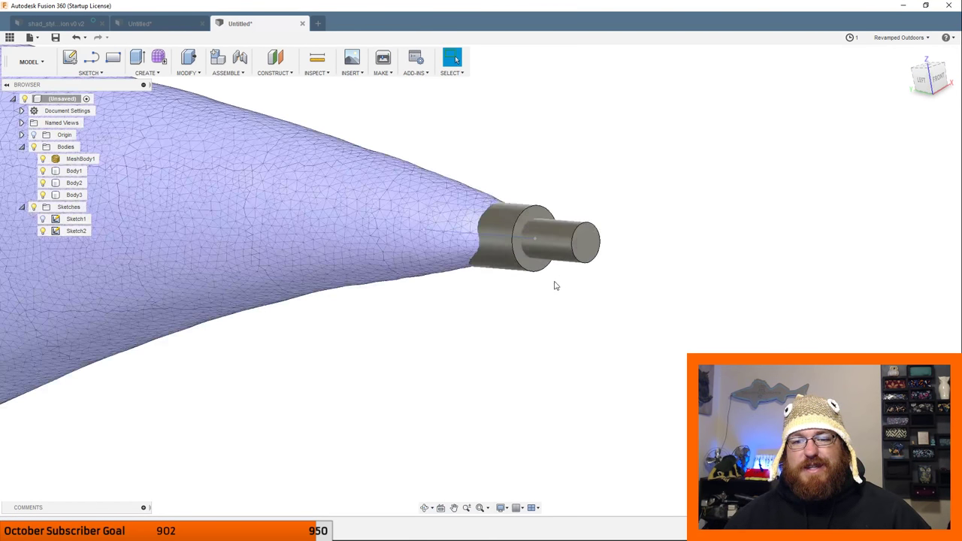
{"action": "middle_click_drag", "start_coordinate": [518, 281], "coordinate": [508, 259], "text": "shift"}
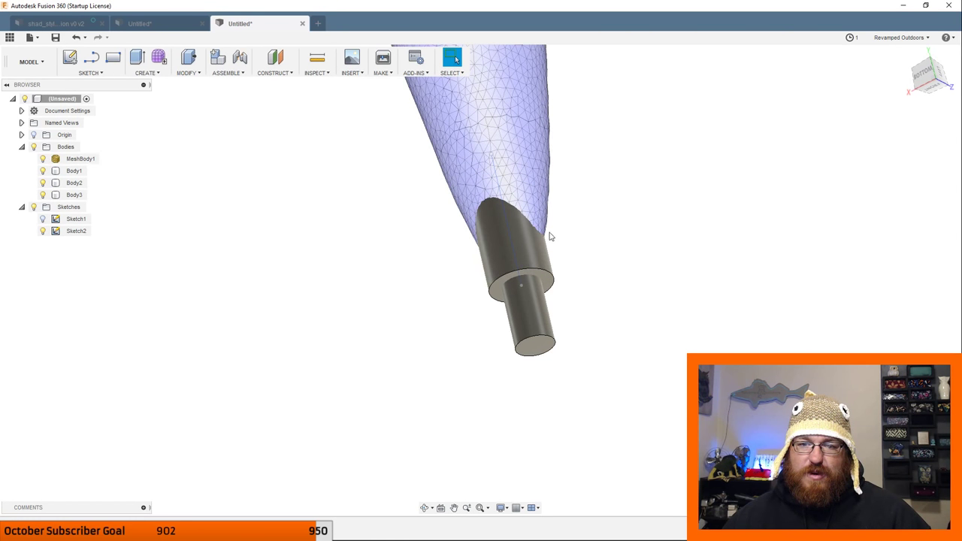
{"action": "left_click", "coordinate": [532, 279]}
{"action": "scroll", "coordinate": [533, 277], "scroll_direction": "up", "scroll_amount": 2}
{"action": "scroll", "coordinate": [534, 277], "scroll_direction": "down", "scroll_amount": 5}
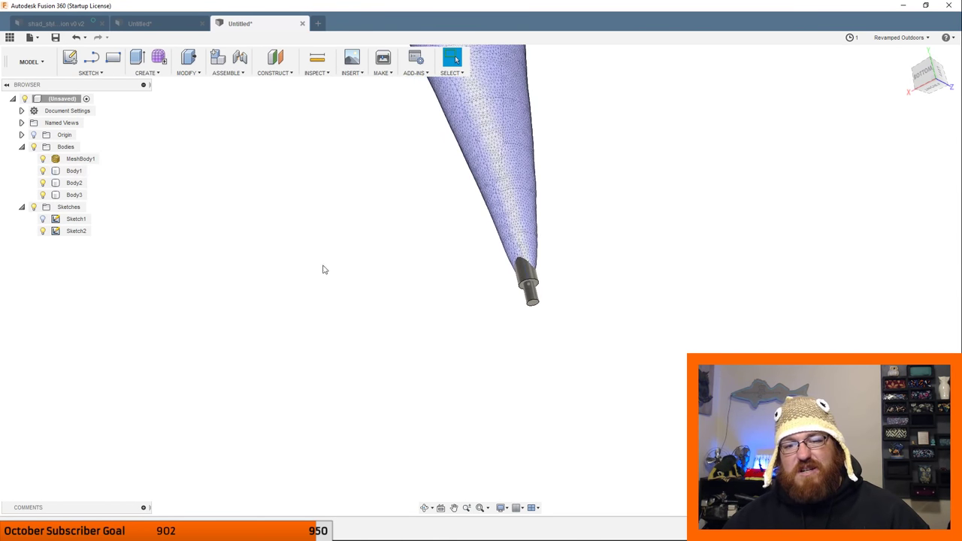
Snap to the RIGHT view and roll it so the lure lies level.
{"action": "middle_click_drag", "start_coordinate": [322, 269], "coordinate": [339, 346], "text": "shift"}
{"action": "left_click", "coordinate": [933, 73]}
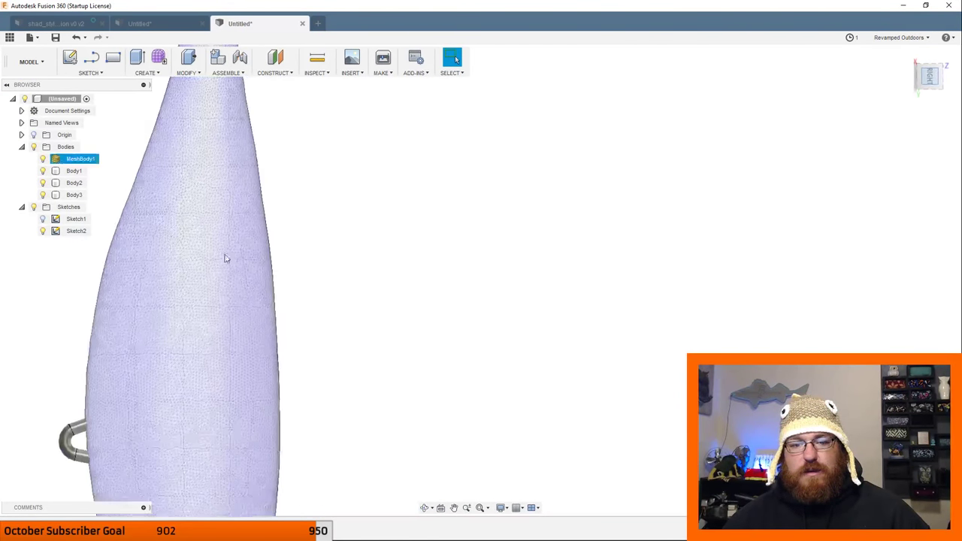
{"action": "left_click", "coordinate": [940, 53]}
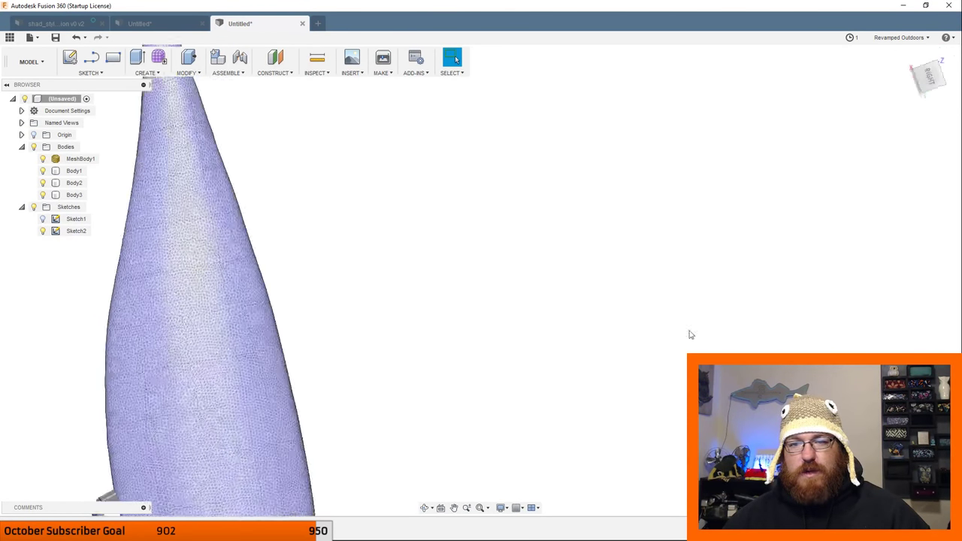
{"action": "left_click", "coordinate": [536, 270]}
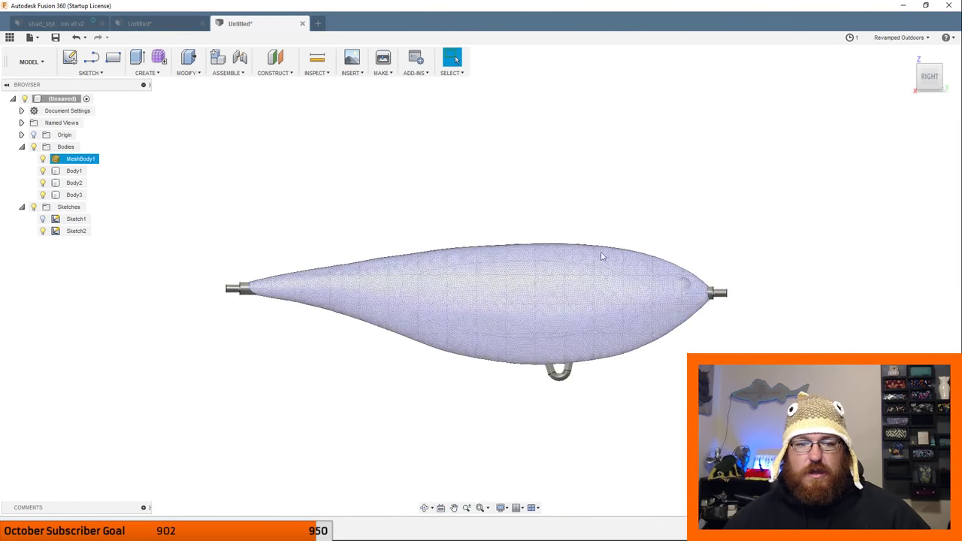
{"action": "middle_click_drag", "start_coordinate": [602, 256], "coordinate": [540, 233]}
Combine Body2 and Body3 into target Body1 with a Join operation.
{"action": "key", "text": "Escape"}
{"action": "left_click", "coordinate": [149, 72]}
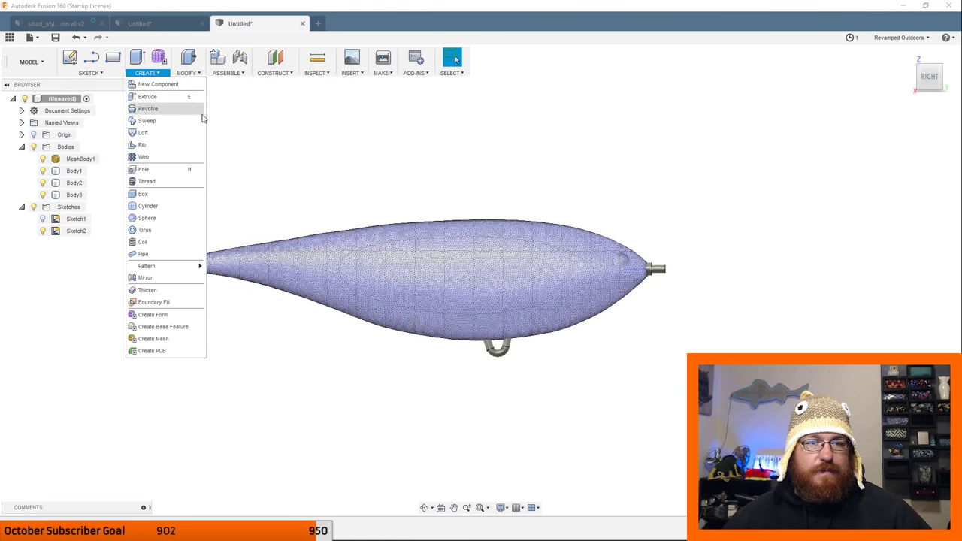
{"action": "left_click", "coordinate": [188, 73]}
{"action": "left_click", "coordinate": [190, 176]}
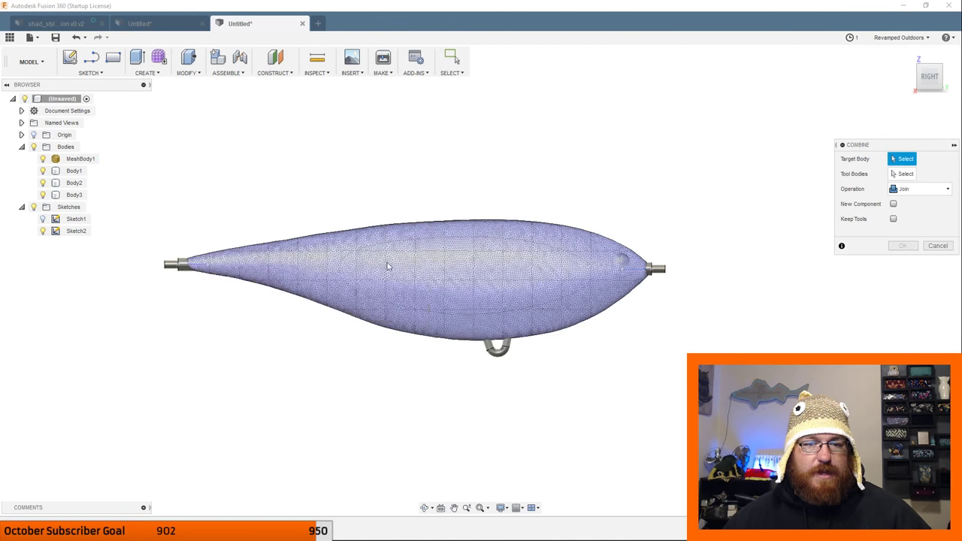
{"action": "left_click", "coordinate": [74, 171]}
{"action": "left_click", "coordinate": [74, 195]}
{"action": "left_click", "coordinate": [74, 183]}
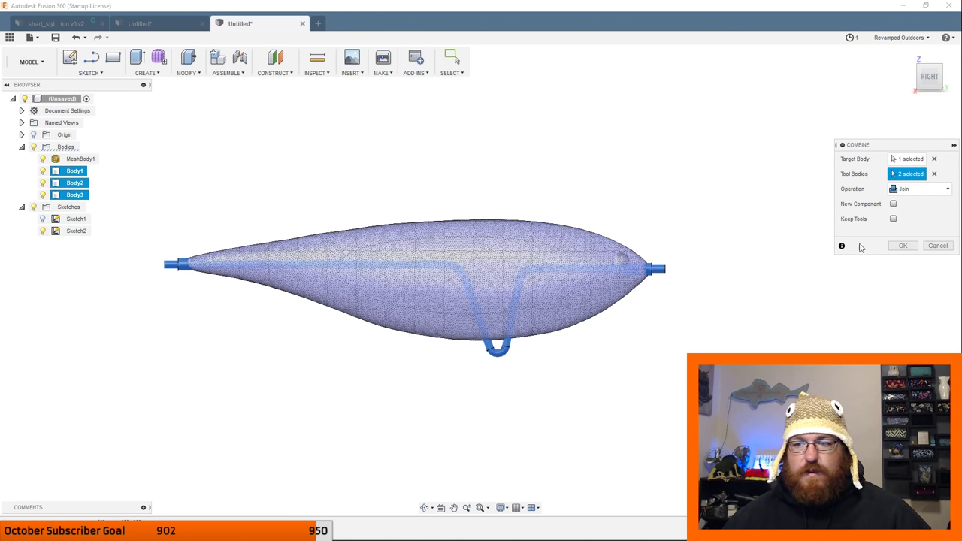
{"action": "left_click", "coordinate": [903, 246]}
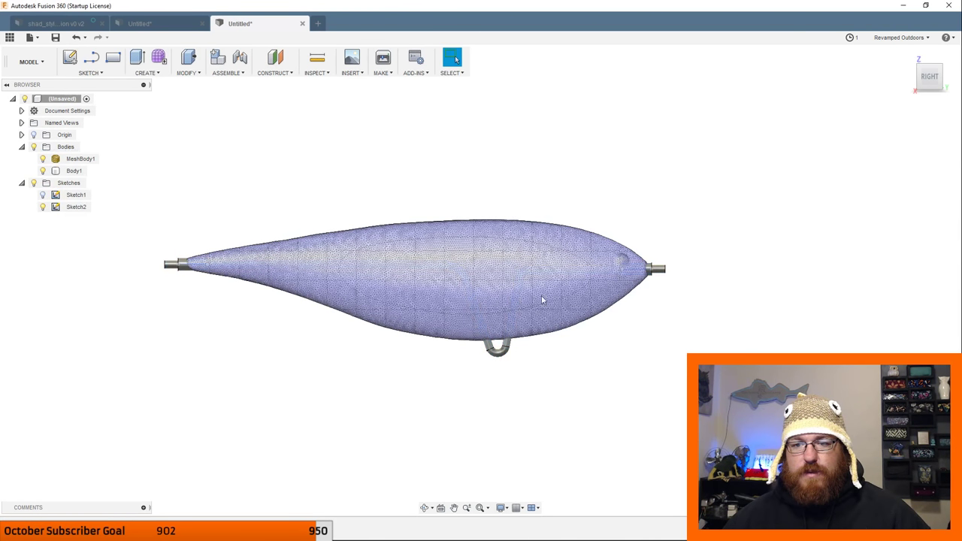
Toggle mesh and wire-form visibility to inspect the merged wire, checking from a top view.
{"action": "left_click", "coordinate": [42, 158]}
{"action": "left_click", "coordinate": [43, 171]}
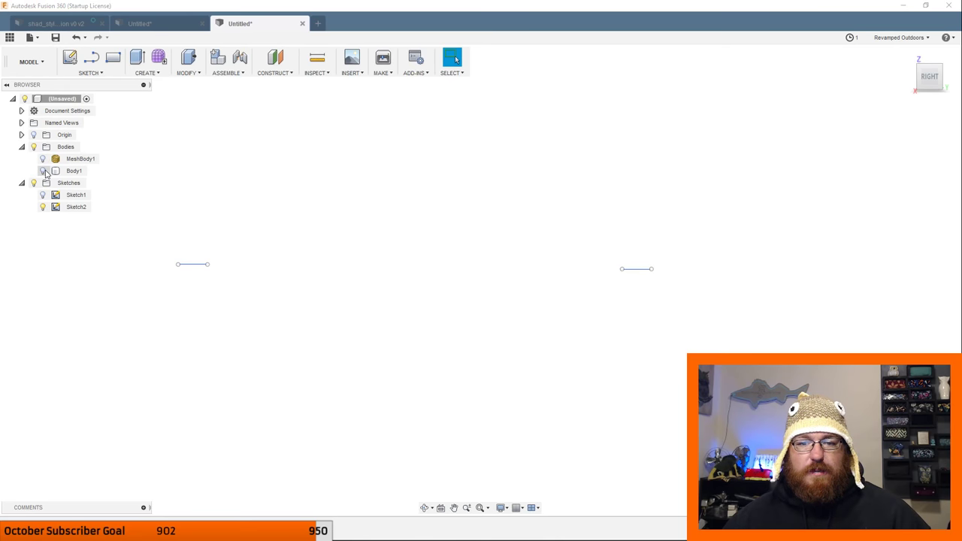
{"action": "left_click", "coordinate": [43, 171]}
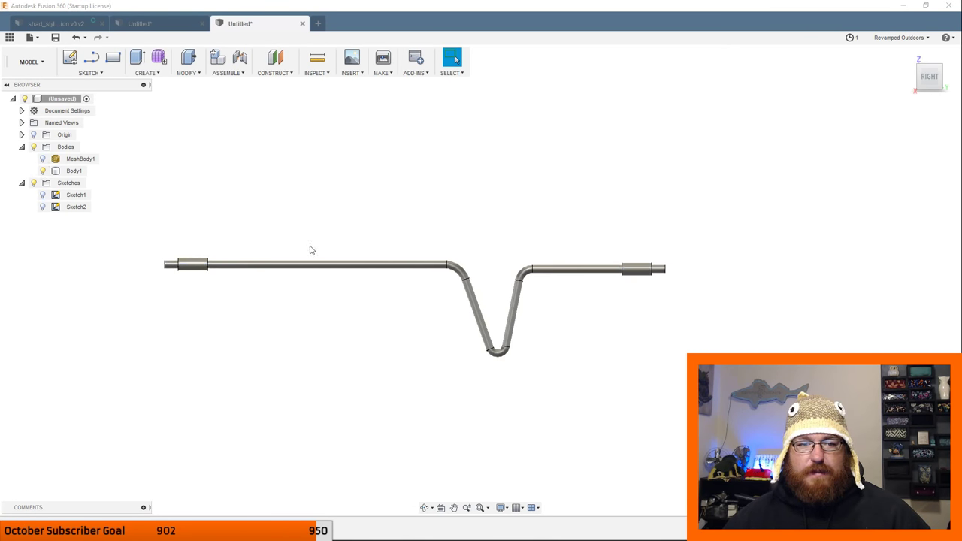
{"action": "left_click", "coordinate": [68, 158]}
{"action": "left_click", "coordinate": [42, 158]}
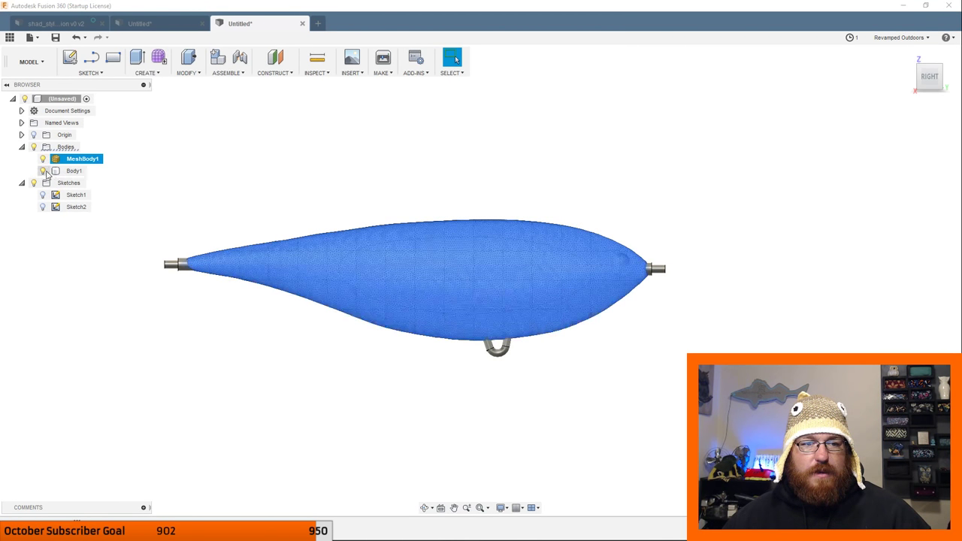
{"action": "left_click", "coordinate": [43, 171]}
{"action": "left_click", "coordinate": [43, 170]}
{"action": "left_click", "coordinate": [43, 171]}
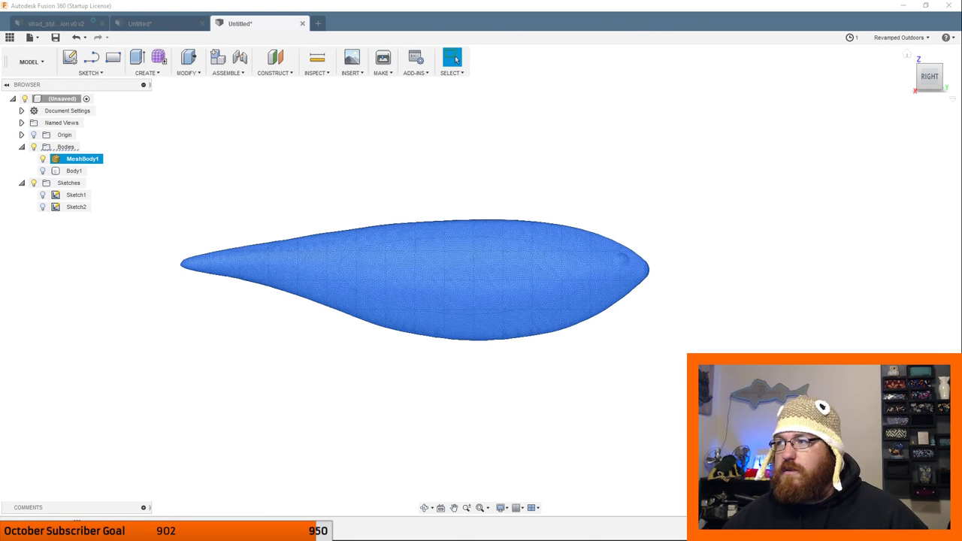
{"action": "left_click", "coordinate": [750, 286]}
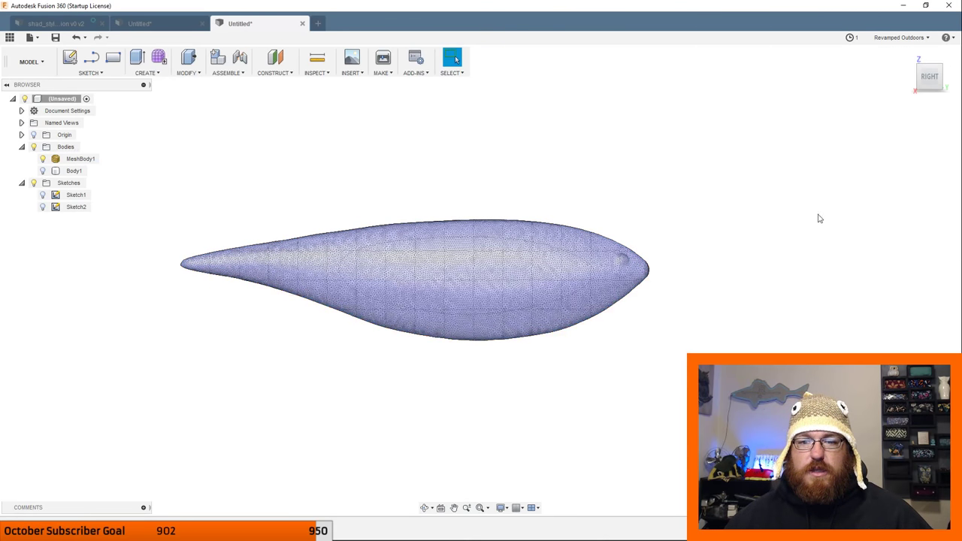
{"action": "middle_click_drag", "start_coordinate": [820, 218], "coordinate": [658, 364], "text": "shift"}
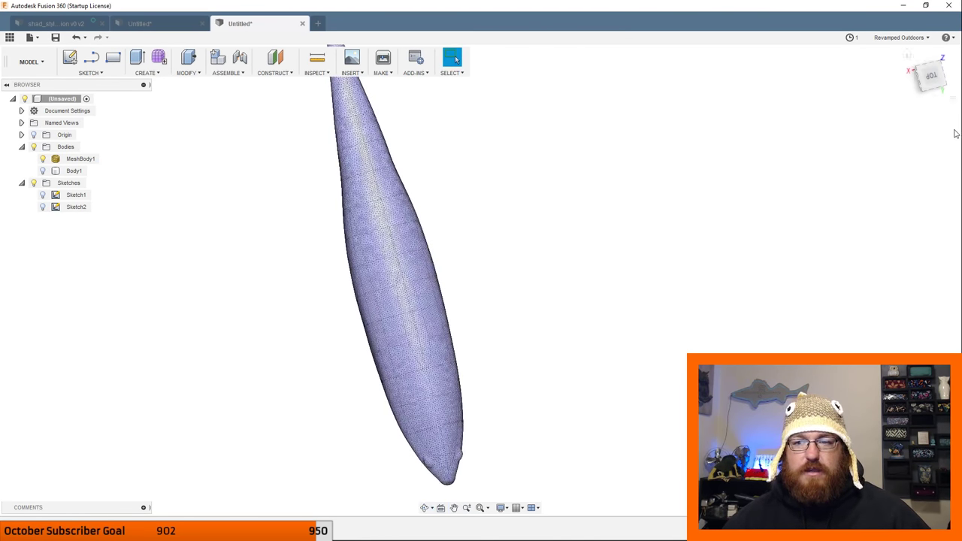
{"action": "left_click", "coordinate": [935, 76]}
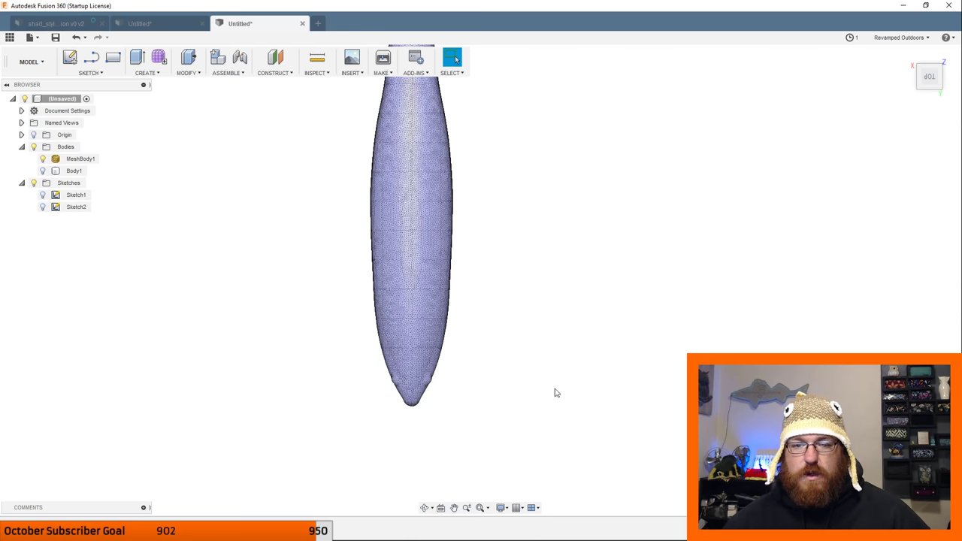
{"action": "middle_click_drag", "start_coordinate": [202, 263], "coordinate": [484, 258], "text": "shift"}
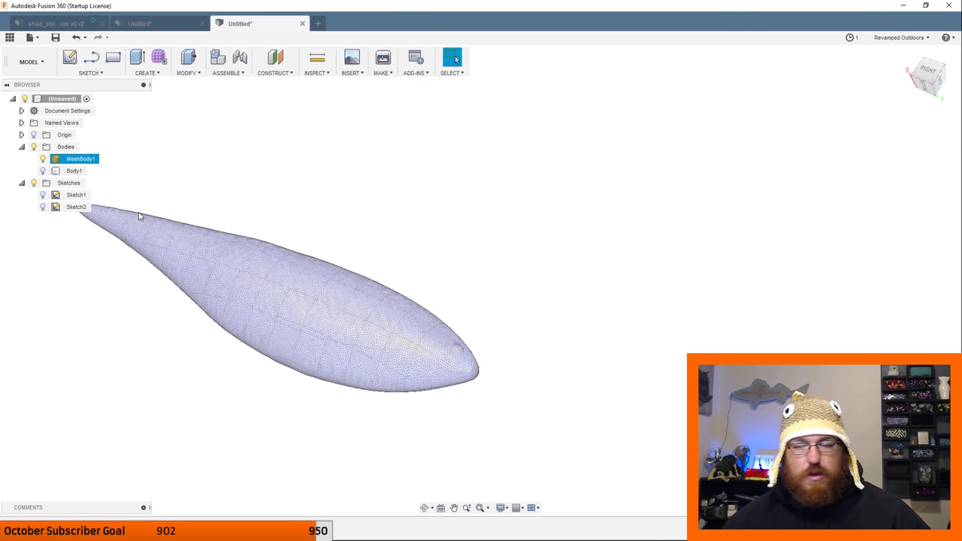
Show the wire-form again, orbit to the top view, and switch to the other untitled hull design.
{"action": "left_click", "coordinate": [43, 171]}
{"action": "left_click", "coordinate": [442, 381]}
{"action": "scroll", "coordinate": [441, 377], "scroll_direction": "up", "scroll_amount": 5}
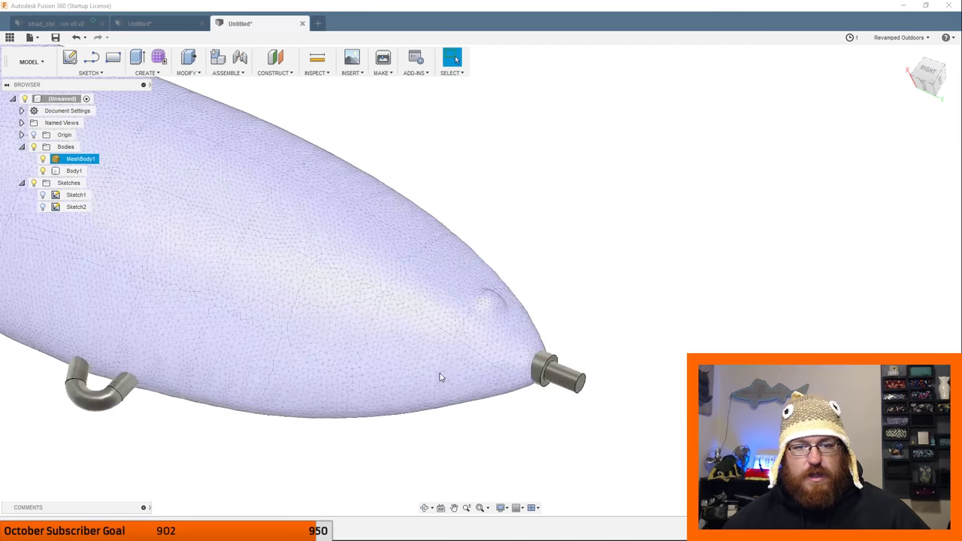
{"action": "scroll", "coordinate": [442, 377], "scroll_direction": "up", "scroll_amount": 2}
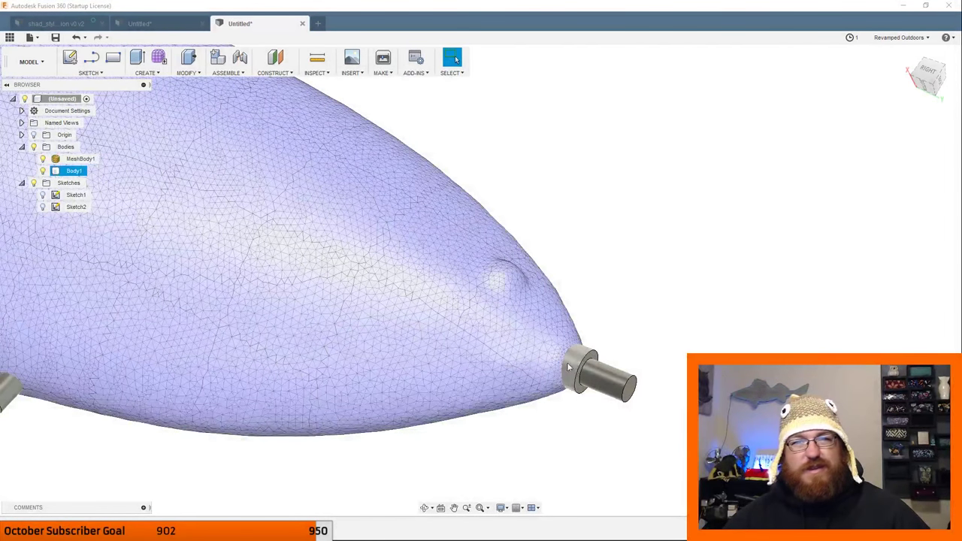
{"action": "scroll", "coordinate": [429, 383], "scroll_direction": "down", "scroll_amount": 6}
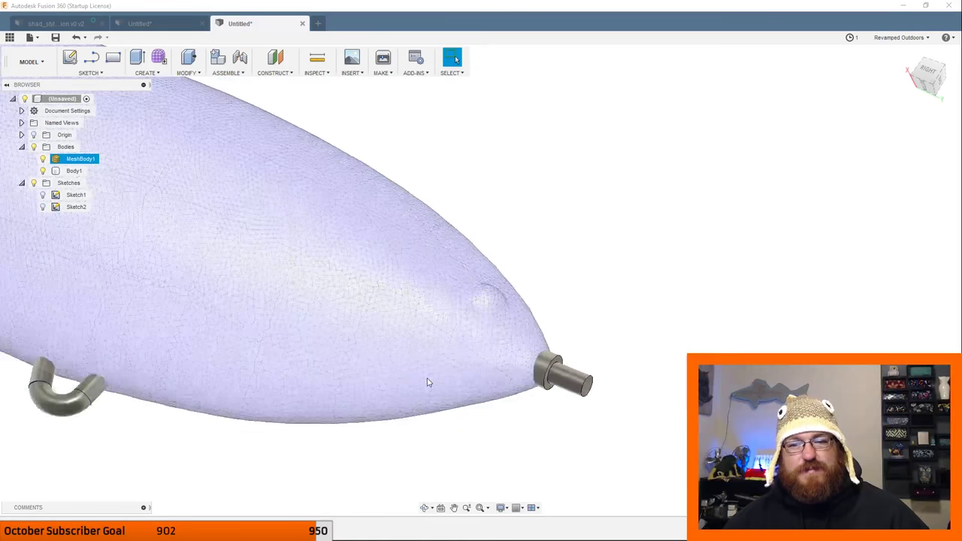
{"action": "middle_click_drag", "start_coordinate": [383, 349], "coordinate": [465, 319], "text": "shift"}
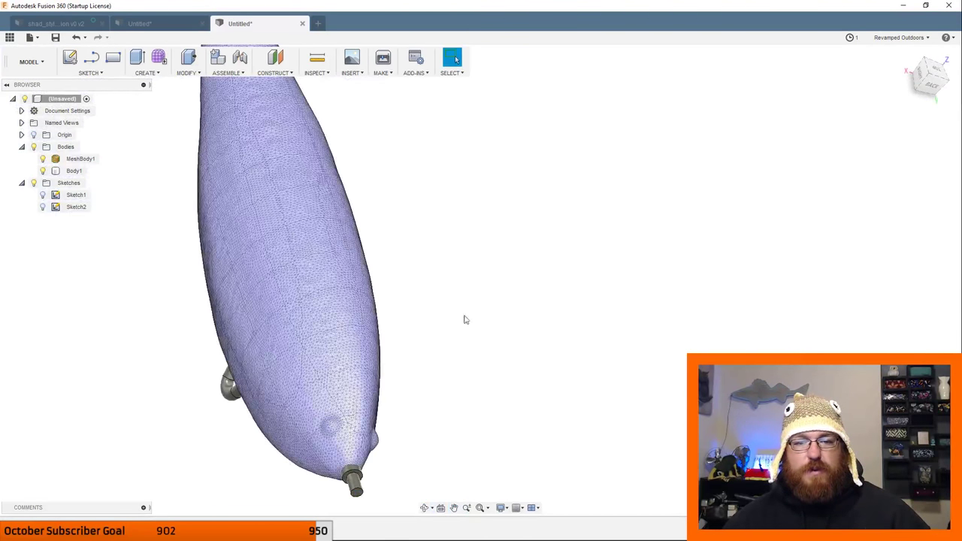
{"action": "left_click", "coordinate": [936, 73]}
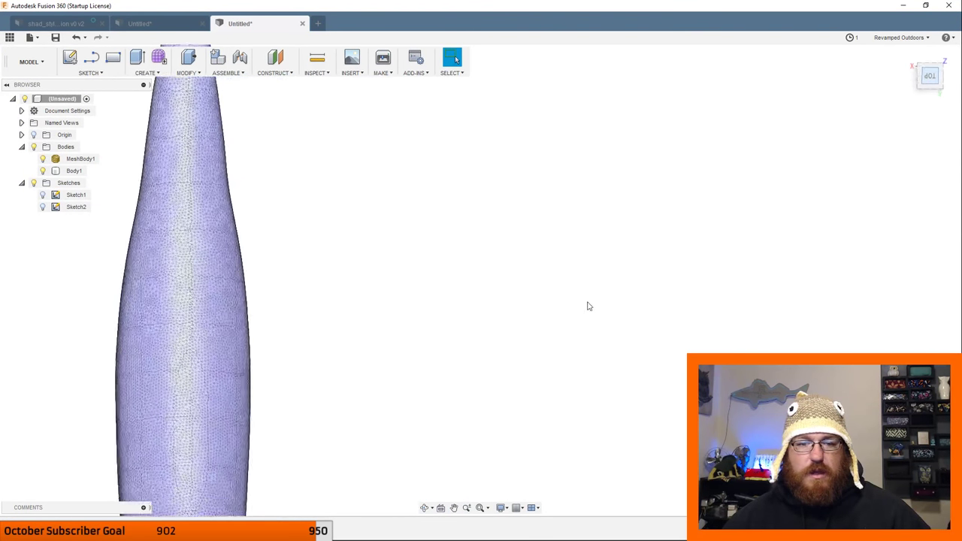
{"action": "key", "text": "Escape"}
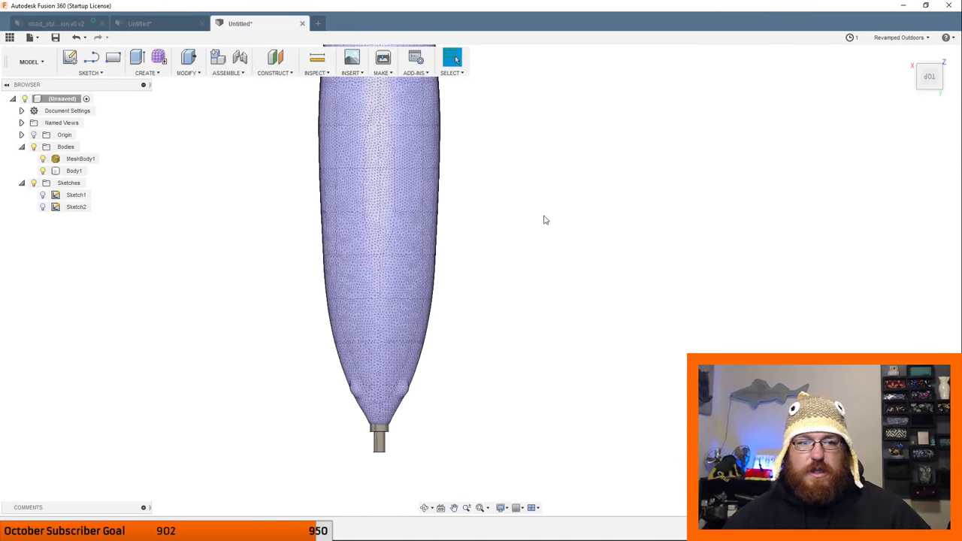
{"action": "left_click", "coordinate": [136, 26]}
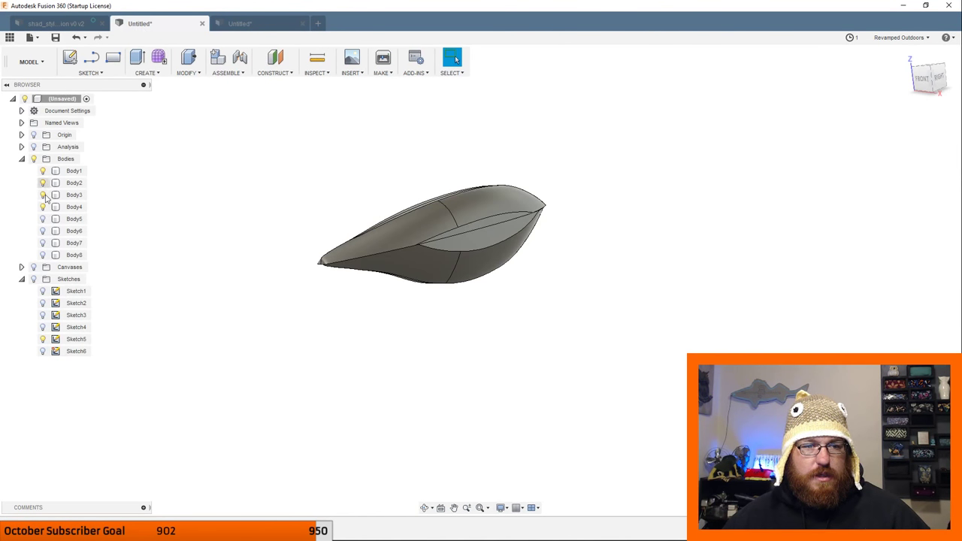
Show the lure reference photo canvas, orbit to a side view, then return to the mesh lure document.
{"action": "left_click", "coordinate": [33, 267]}
{"action": "middle_click_drag", "start_coordinate": [382, 365], "coordinate": [336, 351], "text": "shift"}
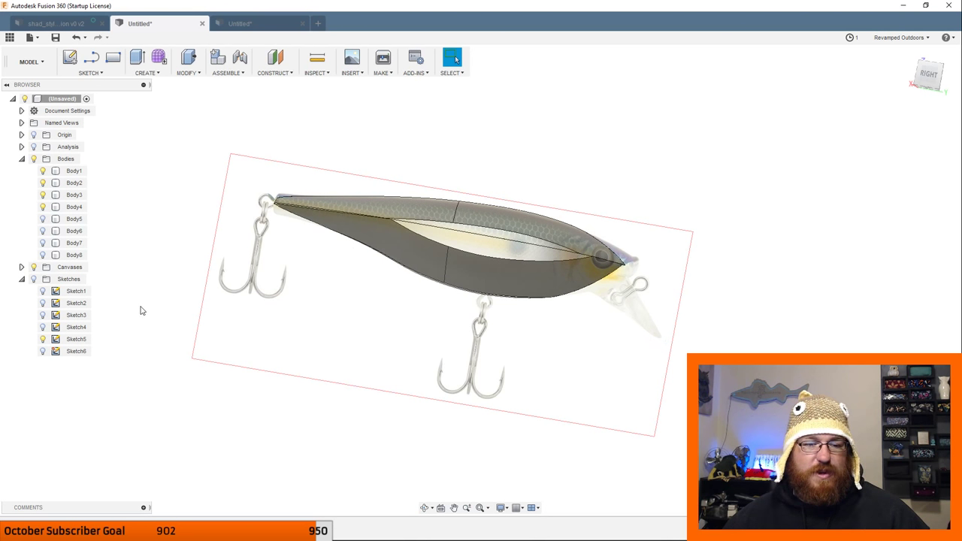
{"action": "left_click", "coordinate": [245, 25]}
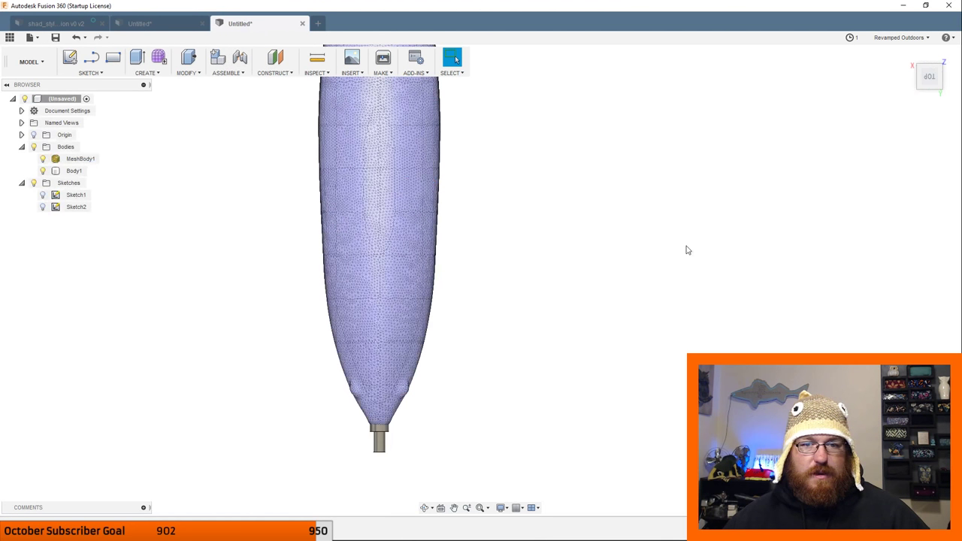
Hide the wire-form body and start a new sketch on an origin plane in top view.
{"action": "left_click", "coordinate": [43, 171]}
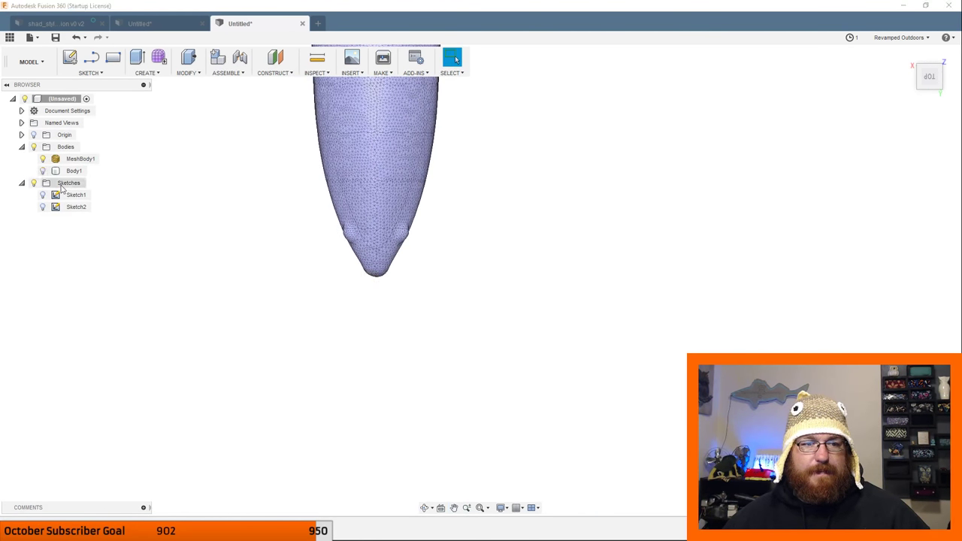
{"action": "left_click", "coordinate": [90, 73]}
{"action": "left_click", "coordinate": [85, 86]}
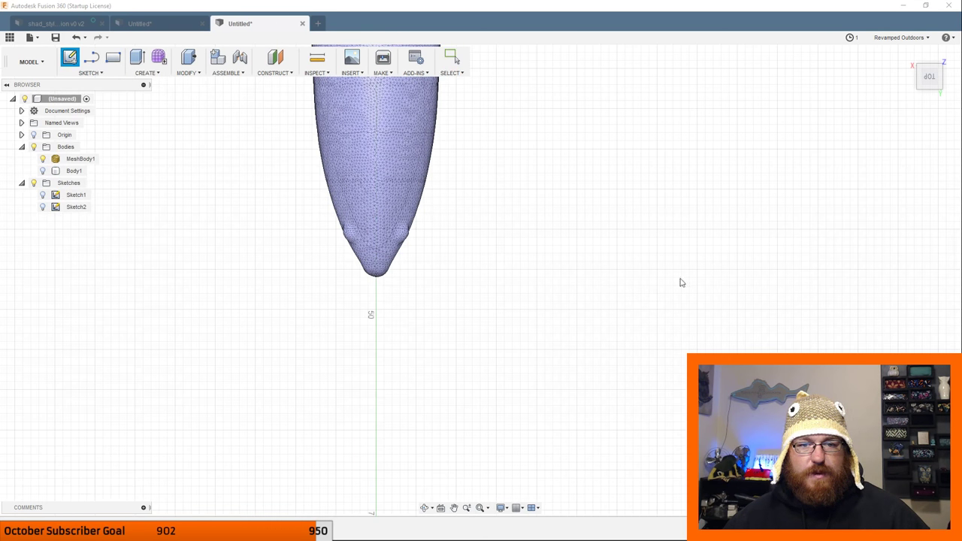
{"action": "left_click", "coordinate": [930, 69]}
{"action": "left_click", "coordinate": [933, 60]}
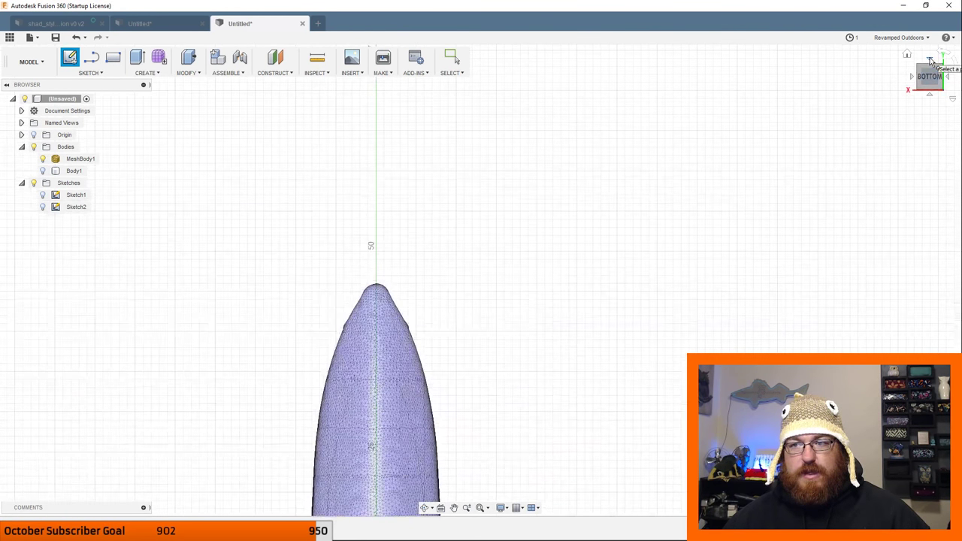
{"action": "left_click", "coordinate": [931, 60]}
{"action": "left_click", "coordinate": [931, 73]}
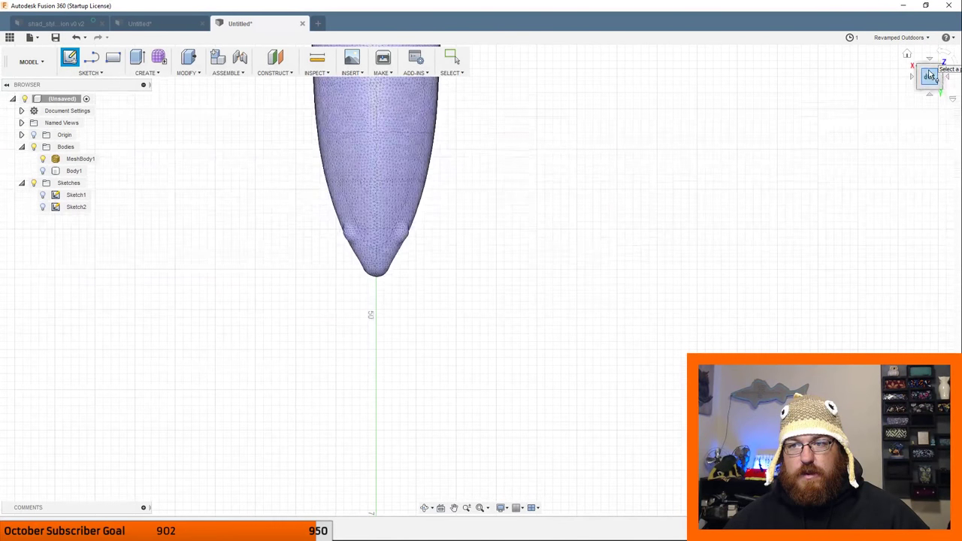
{"action": "middle_click_drag", "start_coordinate": [451, 291], "coordinate": [507, 293]}
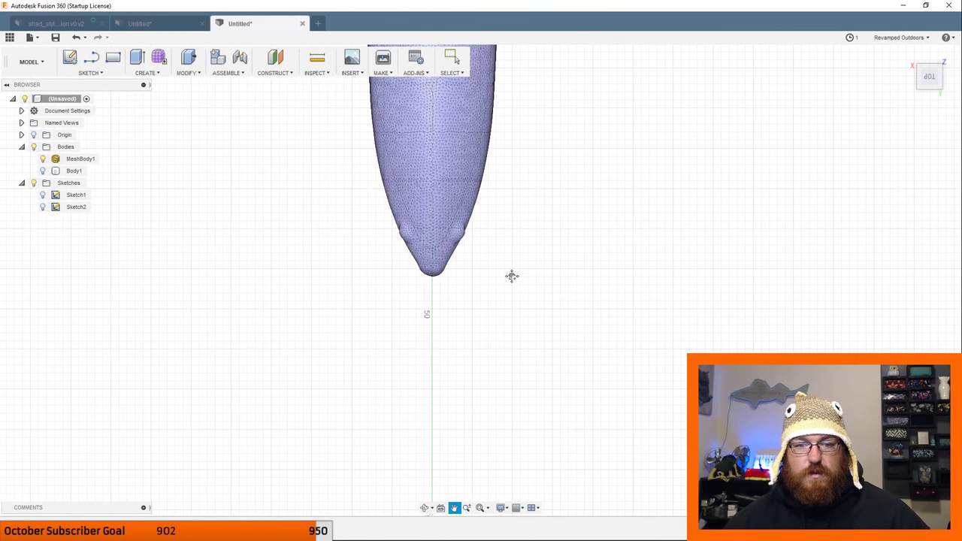
{"action": "left_click", "coordinate": [95, 73]}
{"action": "left_click", "coordinate": [509, 313]}
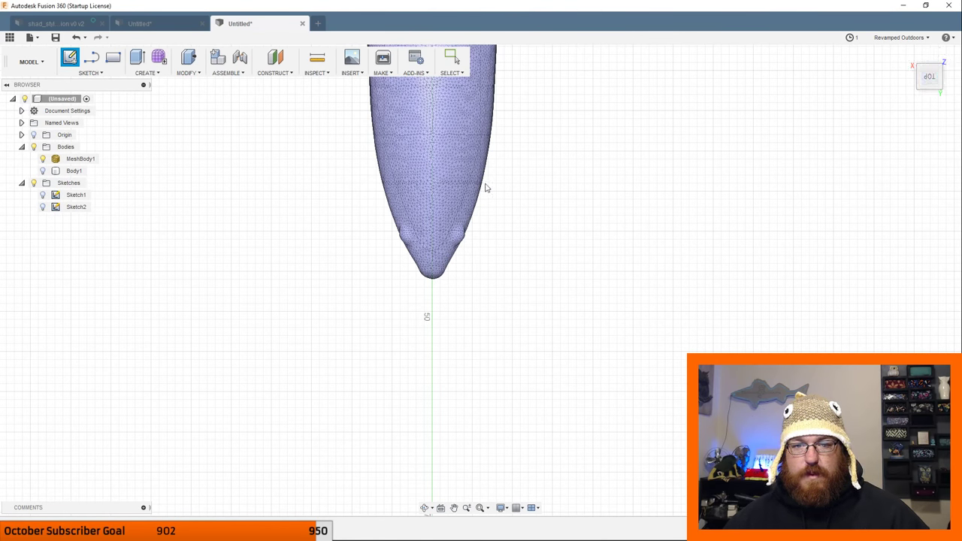
{"action": "left_click", "coordinate": [488, 129]}
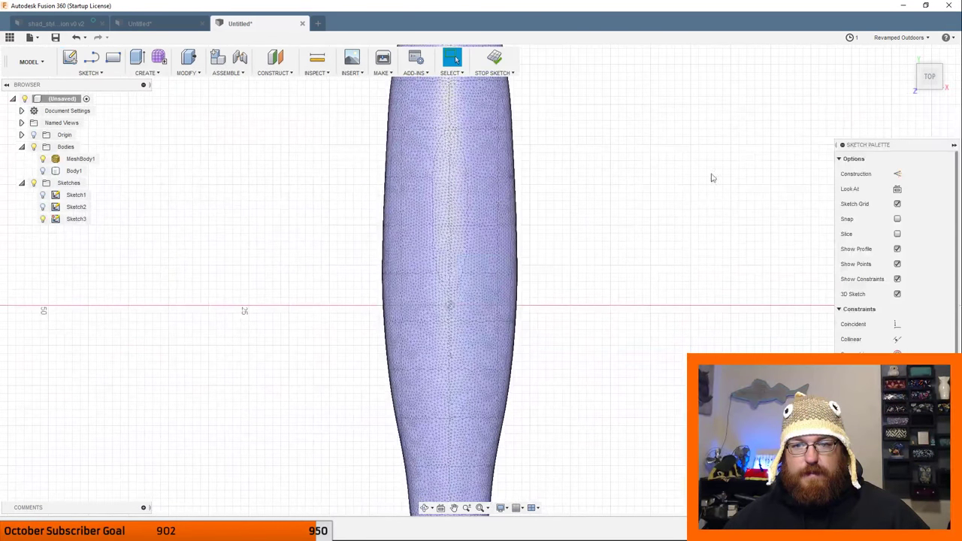
Roll and zoom the view so the mesh body stands upright with its pointed tip visible.
{"action": "left_click", "coordinate": [956, 66]}
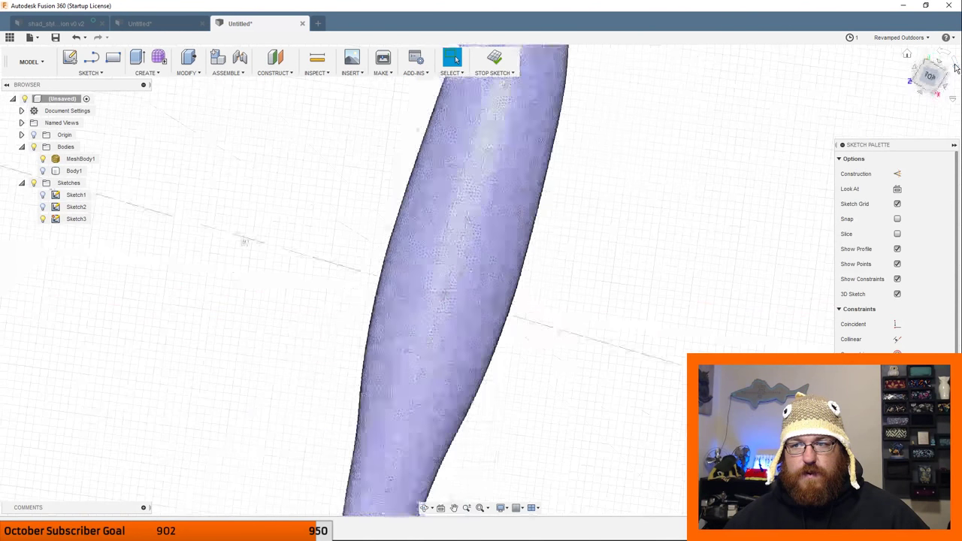
{"action": "left_click", "coordinate": [956, 66]}
{"action": "middle_click_drag", "start_coordinate": [664, 344], "coordinate": [559, 47]}
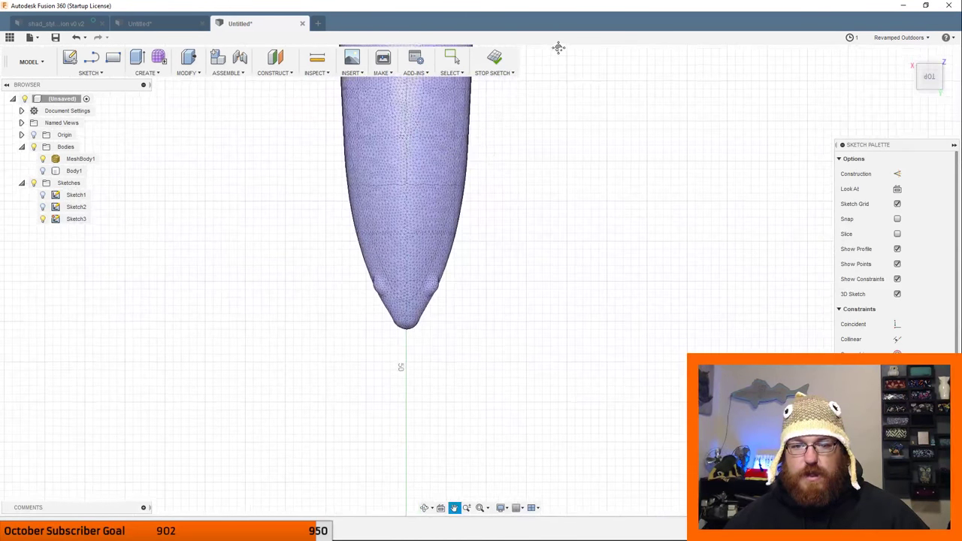
{"action": "middle_click_drag", "start_coordinate": [504, 312], "coordinate": [466, 241]}
{"action": "scroll", "coordinate": [467, 241], "scroll_direction": "up", "scroll_amount": 2}
{"action": "scroll", "coordinate": [466, 242], "scroll_direction": "up", "scroll_amount": 5}
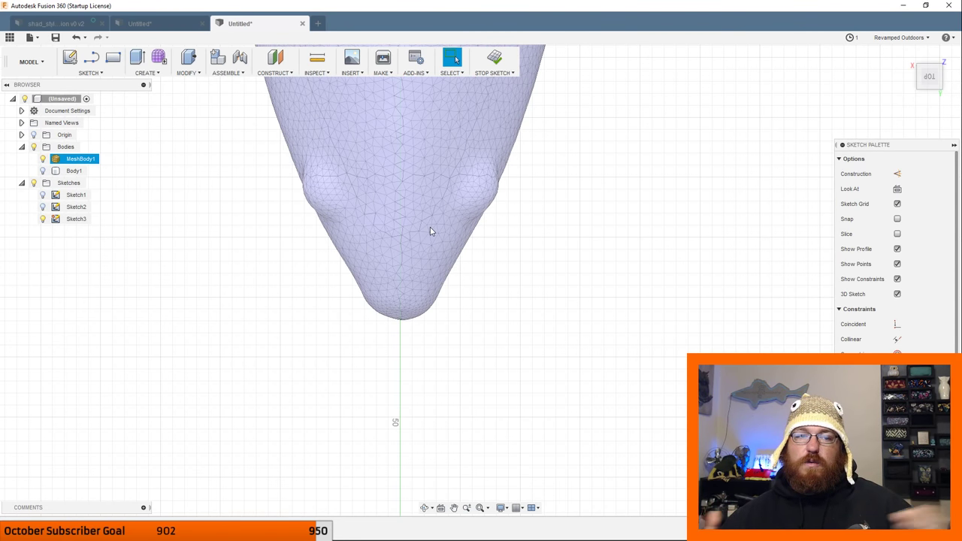
Toggle the selection of MeshBody1 on and off several times.
{"action": "left_click", "coordinate": [489, 338]}
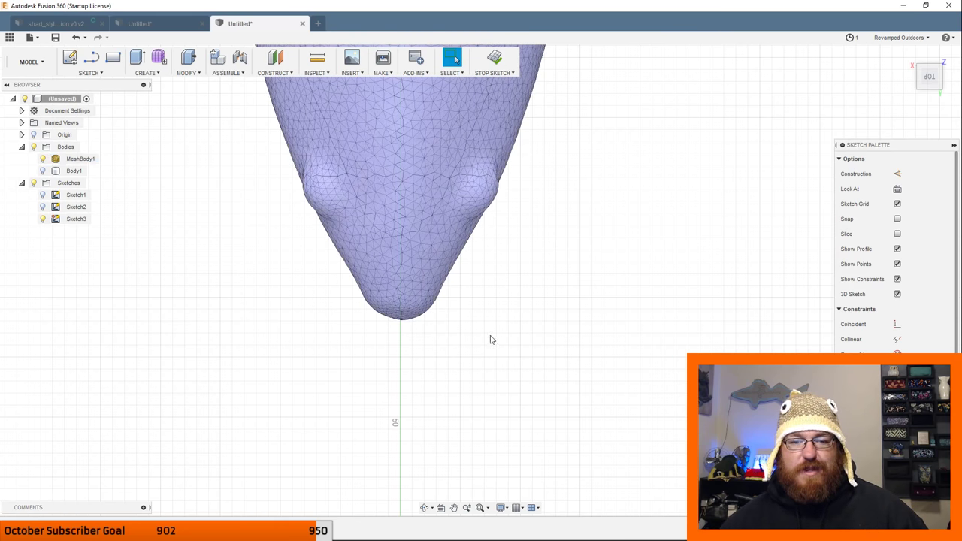
{"action": "left_click", "coordinate": [398, 293]}
{"action": "left_click", "coordinate": [493, 337]}
{"action": "left_click", "coordinate": [466, 269]}
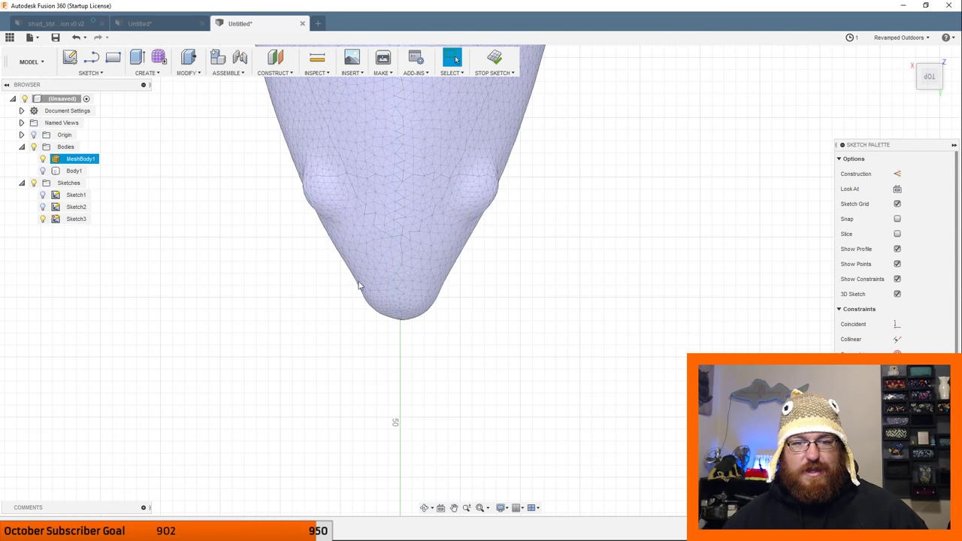
{"action": "left_click", "coordinate": [319, 244]}
{"action": "left_click", "coordinate": [494, 206]}
{"action": "left_click", "coordinate": [459, 272]}
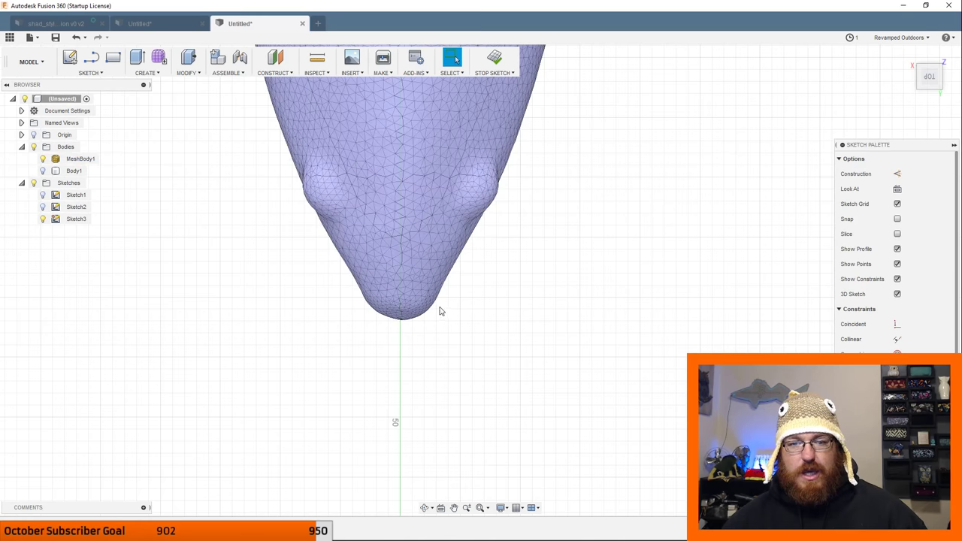
{"action": "left_click", "coordinate": [425, 257]}
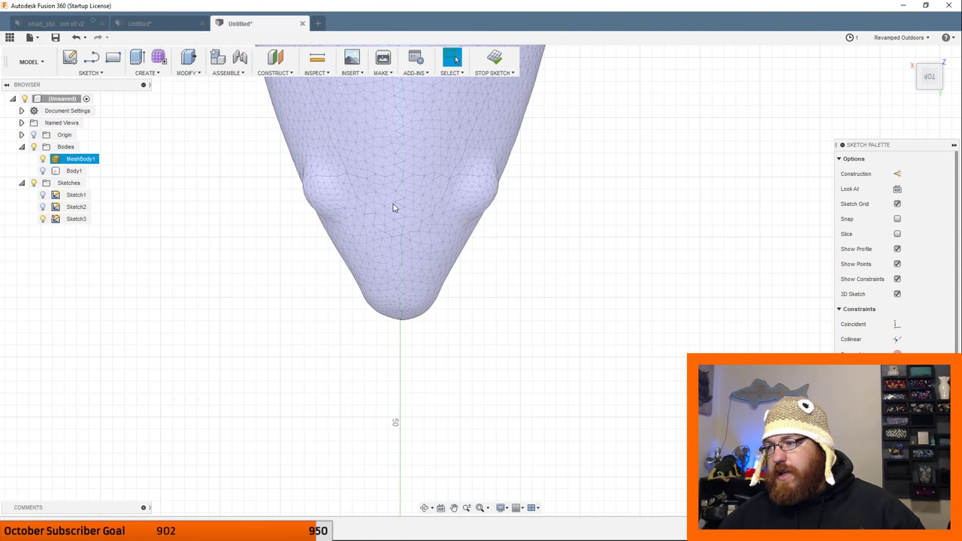
Clear the mesh selection, pan slightly and activate the sketch Line tool.
{"action": "left_click", "coordinate": [286, 187]}
{"action": "left_click", "coordinate": [308, 197]}
{"action": "left_click", "coordinate": [485, 328]}
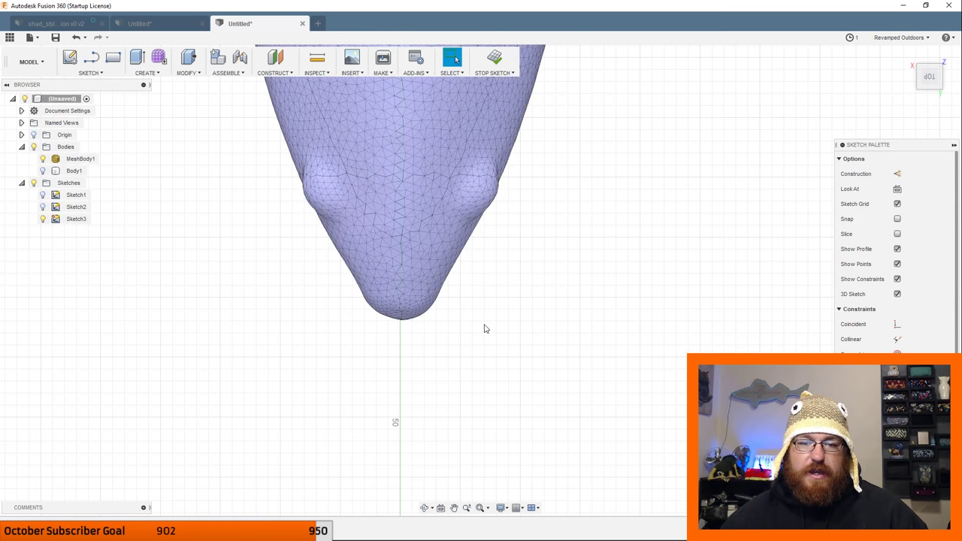
{"action": "middle_click_drag", "start_coordinate": [485, 329], "coordinate": [506, 312]}
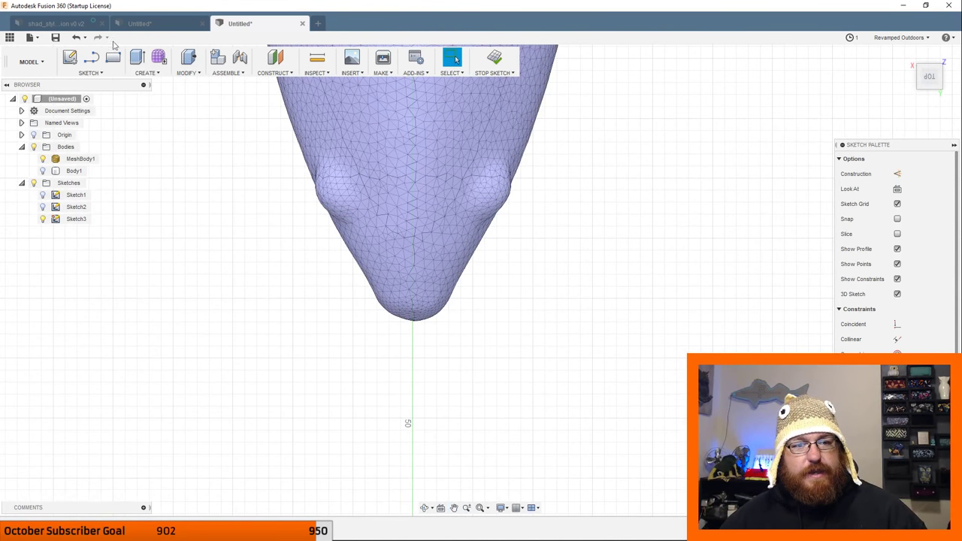
{"action": "left_click", "coordinate": [90, 73]}
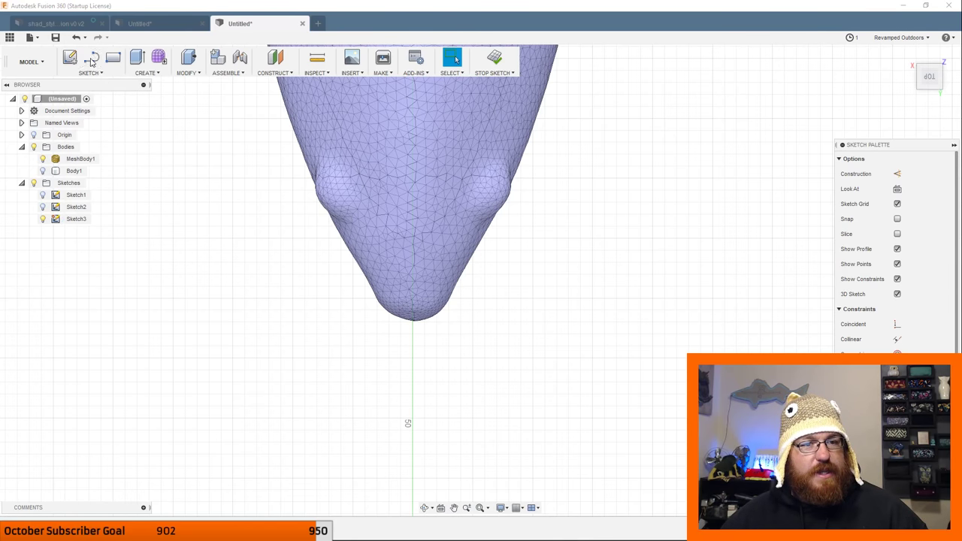
{"action": "left_click", "coordinate": [91, 60]}
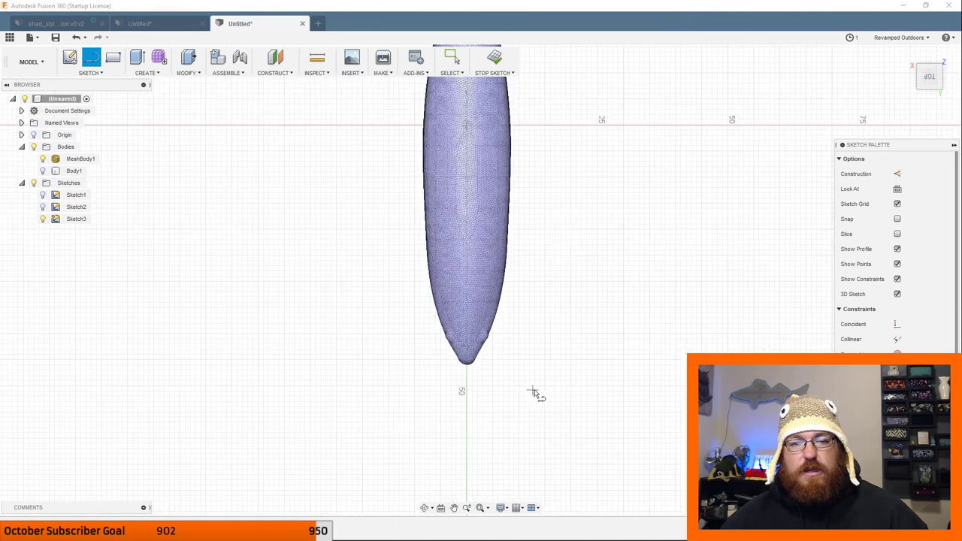
Draw a vertical line down the centre axis below the nose.
{"action": "scroll", "coordinate": [526, 376], "scroll_direction": "down", "scroll_amount": 3}
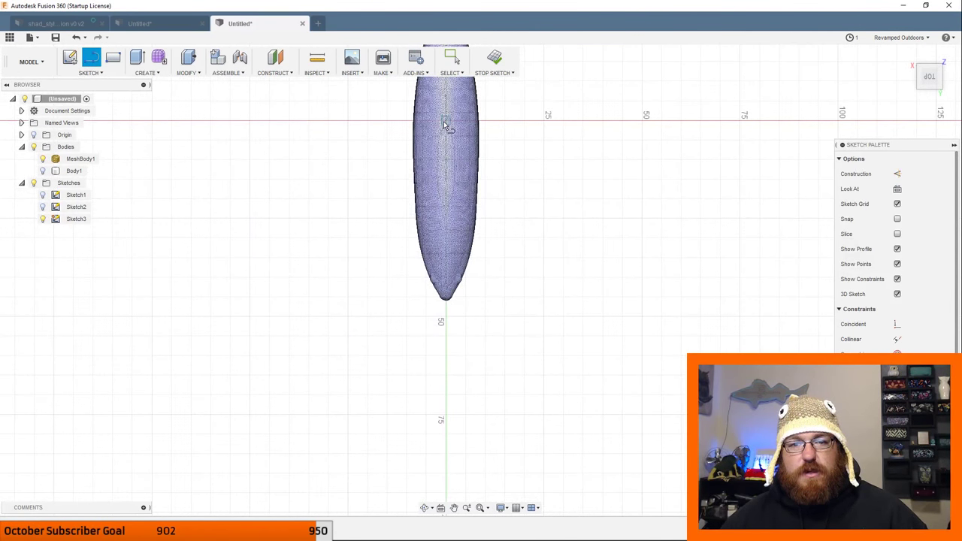
{"action": "left_click", "coordinate": [447, 366]}
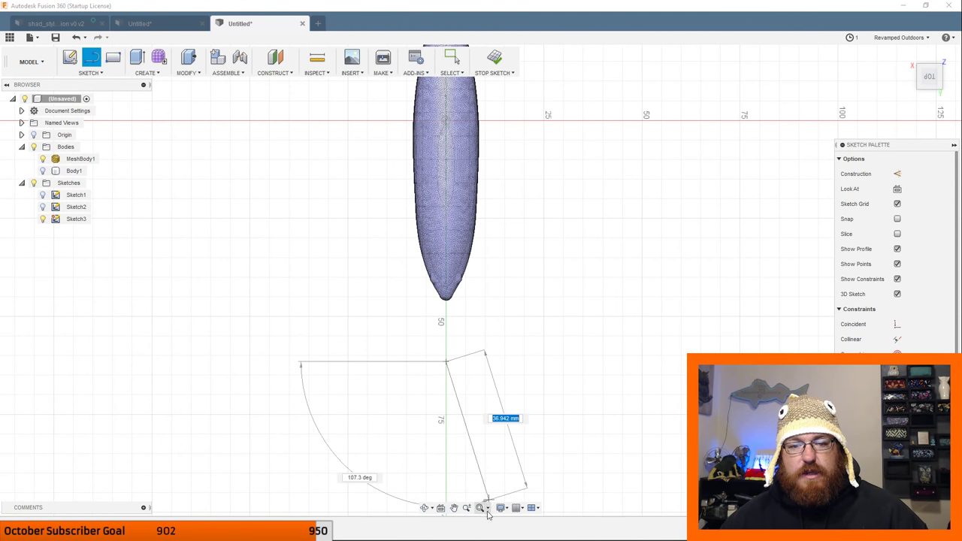
{"action": "left_click", "coordinate": [447, 476]}
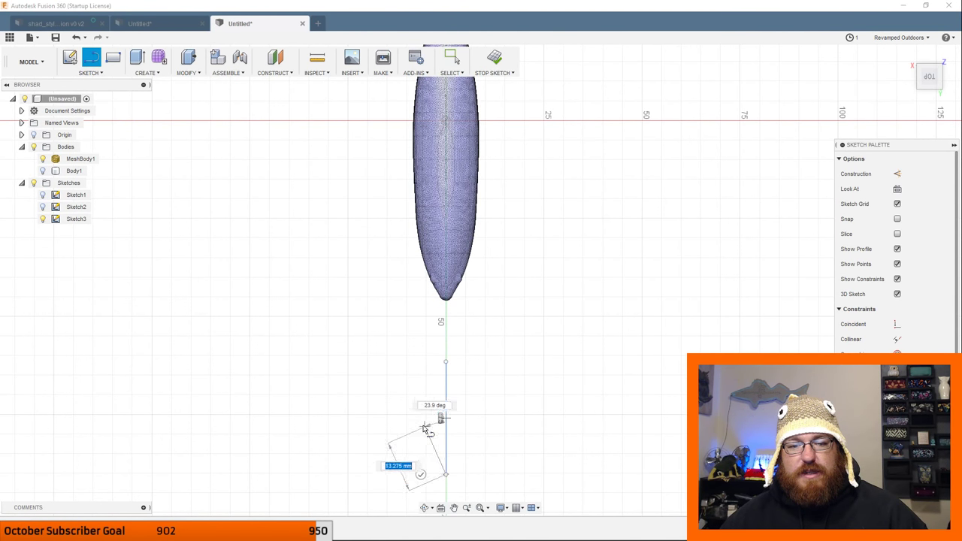
{"action": "key", "text": "Escape"}
Shorten the vertical axis line and delete the unwanted short sketch line.
{"action": "middle_click_drag", "start_coordinate": [501, 332], "coordinate": [506, 343]}
{"action": "scroll", "coordinate": [496, 348], "scroll_direction": "up", "scroll_amount": 2}
{"action": "key", "text": "l"}
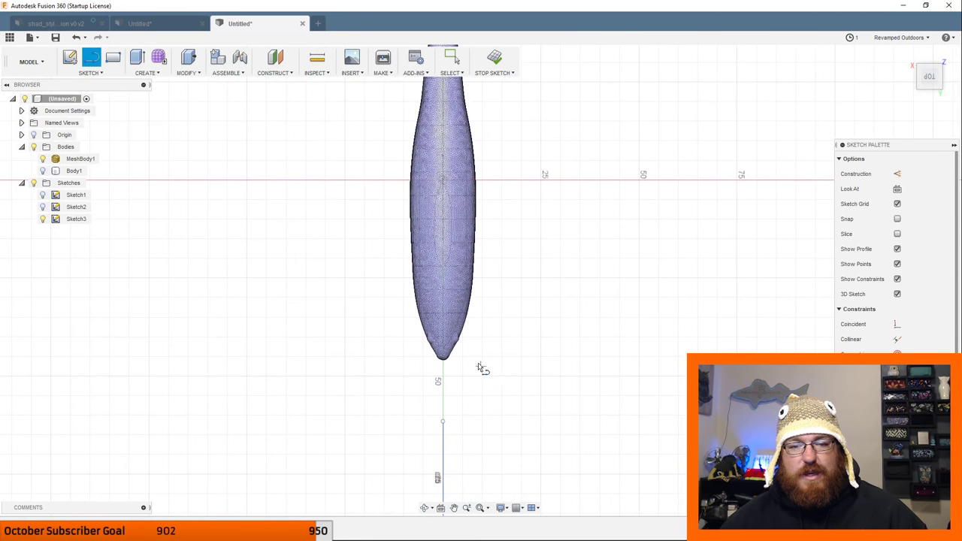
{"action": "scroll", "coordinate": [488, 395], "scroll_direction": "down", "scroll_amount": 5}
{"action": "middle_click_drag", "start_coordinate": [509, 415], "coordinate": [509, 389]}
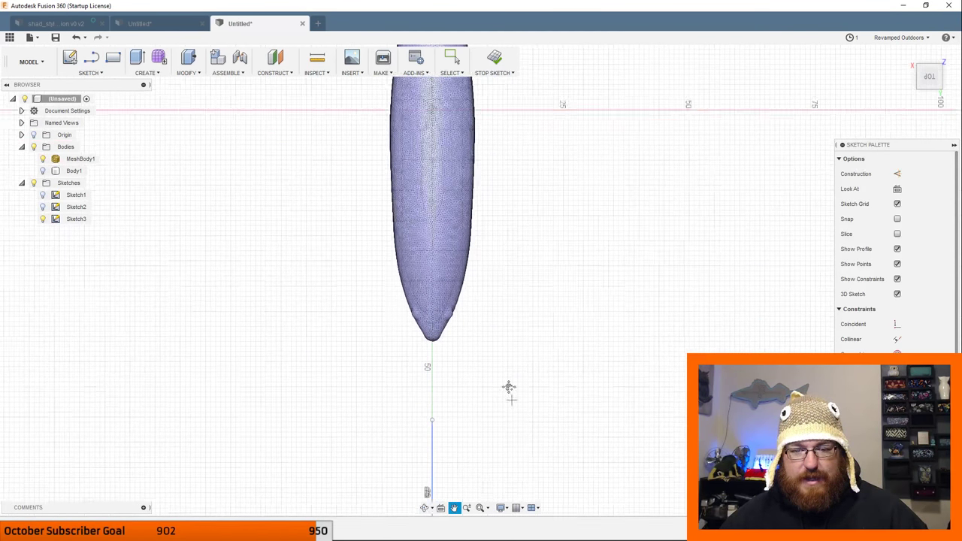
{"action": "scroll", "coordinate": [451, 324], "scroll_direction": "up", "scroll_amount": 4}
{"action": "left_click", "coordinate": [445, 59]}
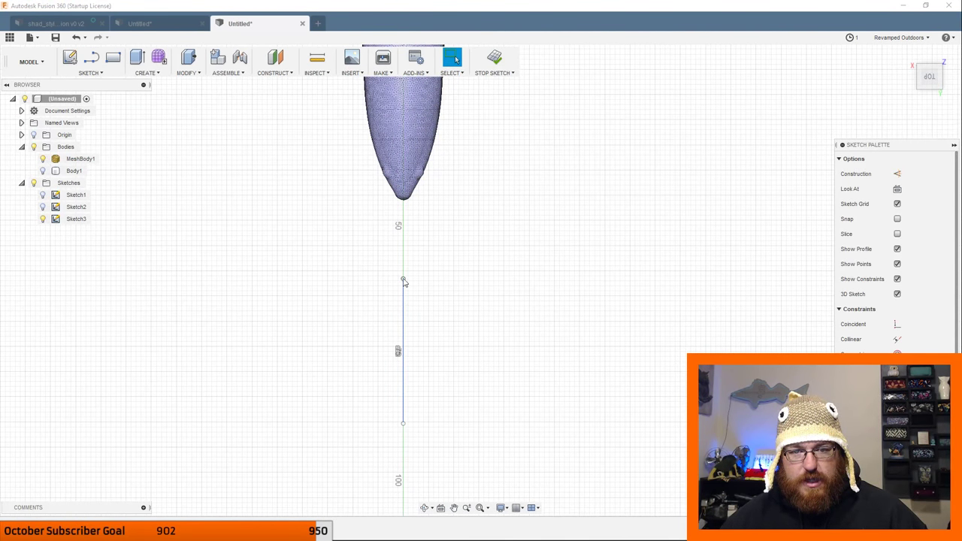
{"action": "mouse_move", "coordinate": [403, 280]}
{"action": "left_mouse_down"}
{"action": "mouse_move", "coordinate": [410, 324]}
{"action": "mouse_move", "coordinate": [399, 372]}
{"action": "left_mouse_up"}
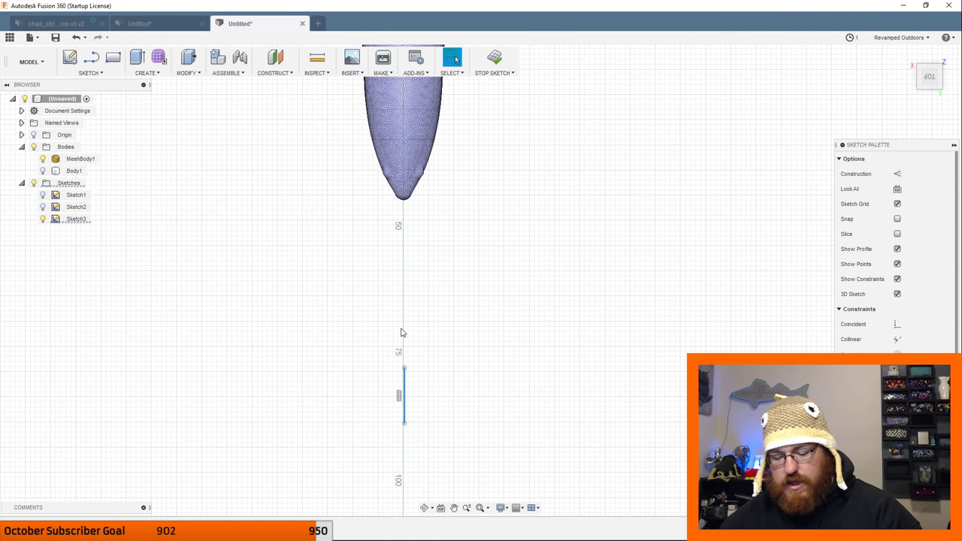
{"action": "key", "text": "Delete"}
{"action": "scroll", "coordinate": [402, 327], "scroll_direction": "down", "scroll_amount": 2}
{"action": "middle_click_drag", "start_coordinate": [449, 279], "coordinate": [470, 316]}
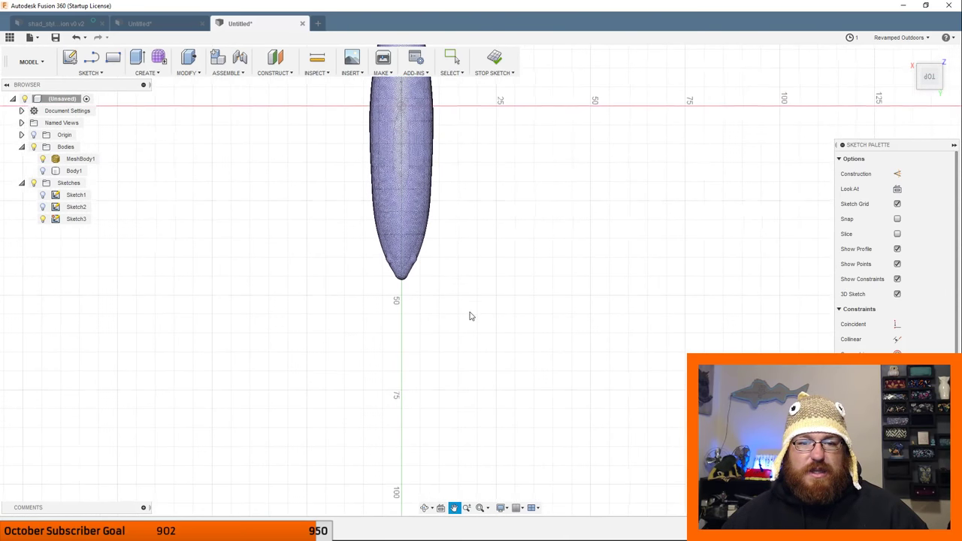
Draw a vertical segment on the axis ending near 100, plus a short horizontal stub.
{"action": "left_click", "coordinate": [91, 58]}
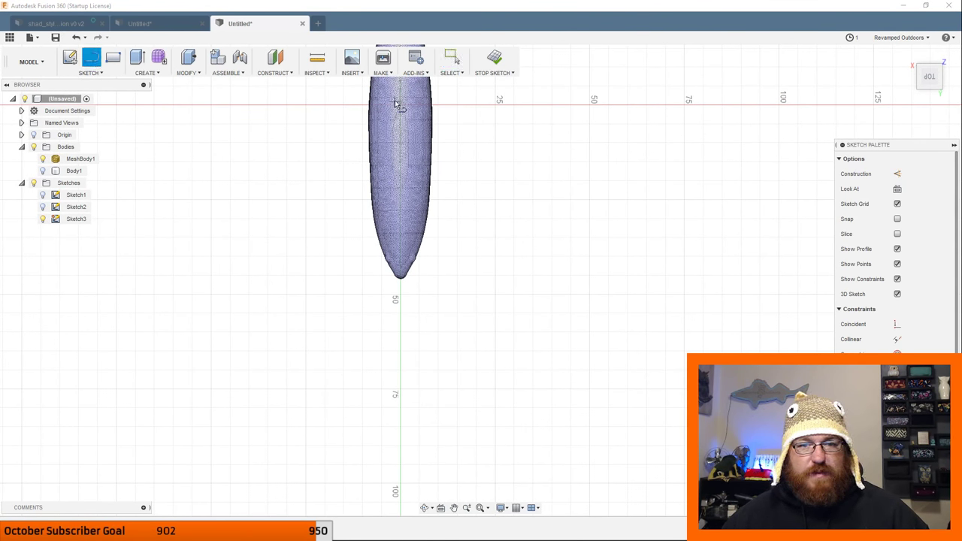
{"action": "left_click", "coordinate": [403, 425]}
{"action": "middle_click_drag", "start_coordinate": [369, 269], "coordinate": [312, 94]}
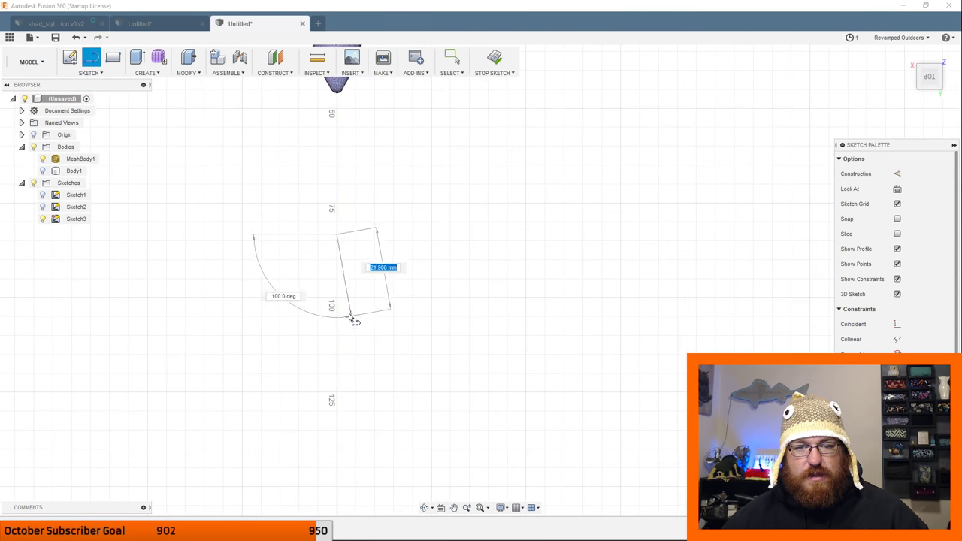
{"action": "left_click", "coordinate": [337, 296]}
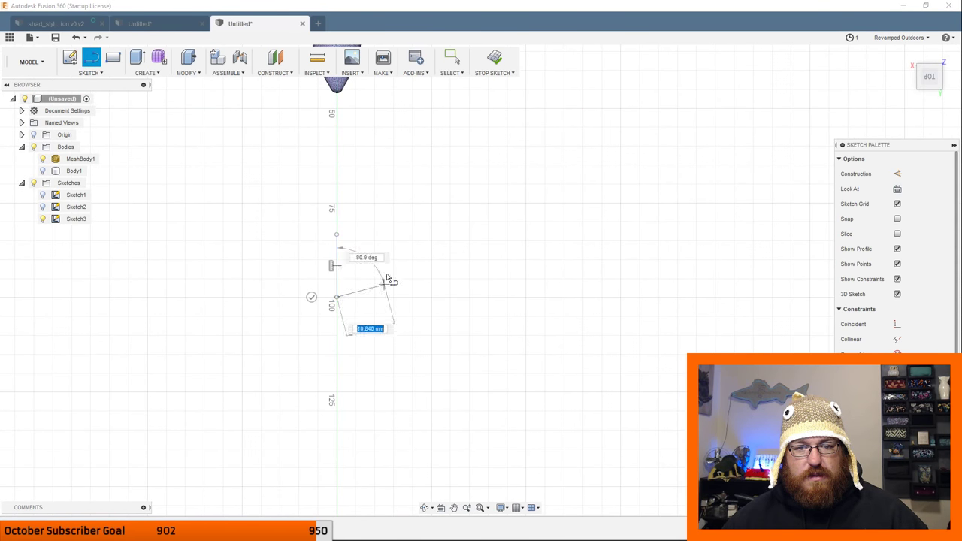
{"action": "left_click", "coordinate": [312, 295]}
{"action": "key", "text": "Escape"}
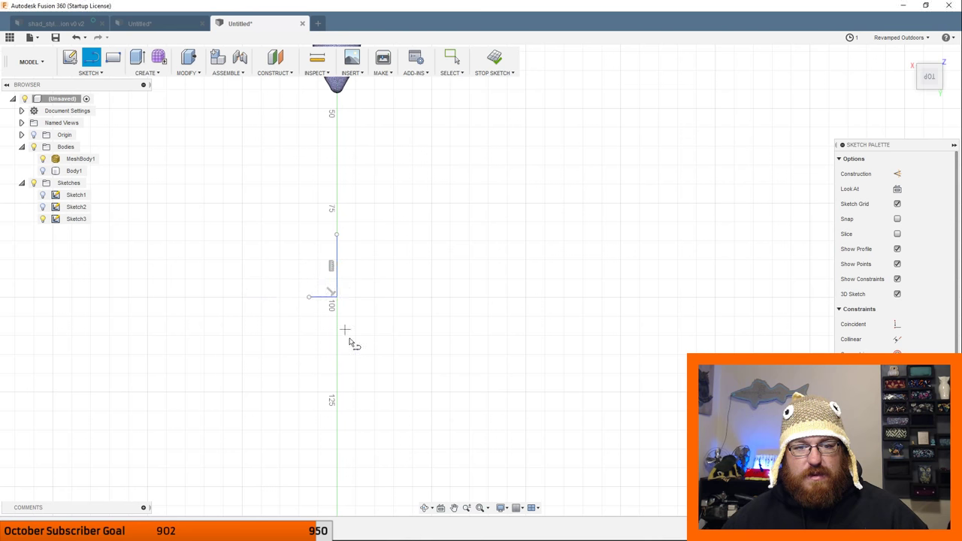
Delete the short horizontal line and pan back to the mesh tip.
{"action": "left_click", "coordinate": [453, 58]}
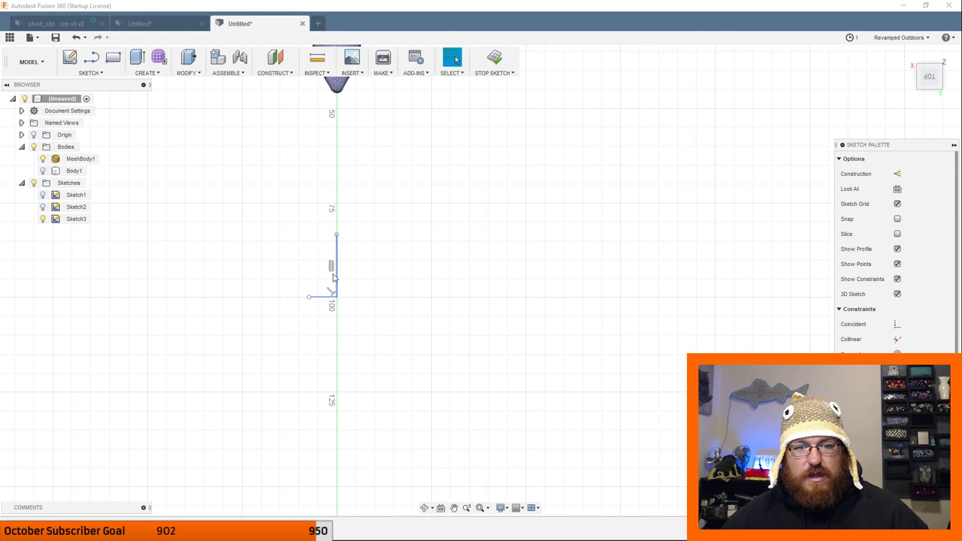
{"action": "left_click", "coordinate": [324, 297]}
{"action": "key", "text": "Delete"}
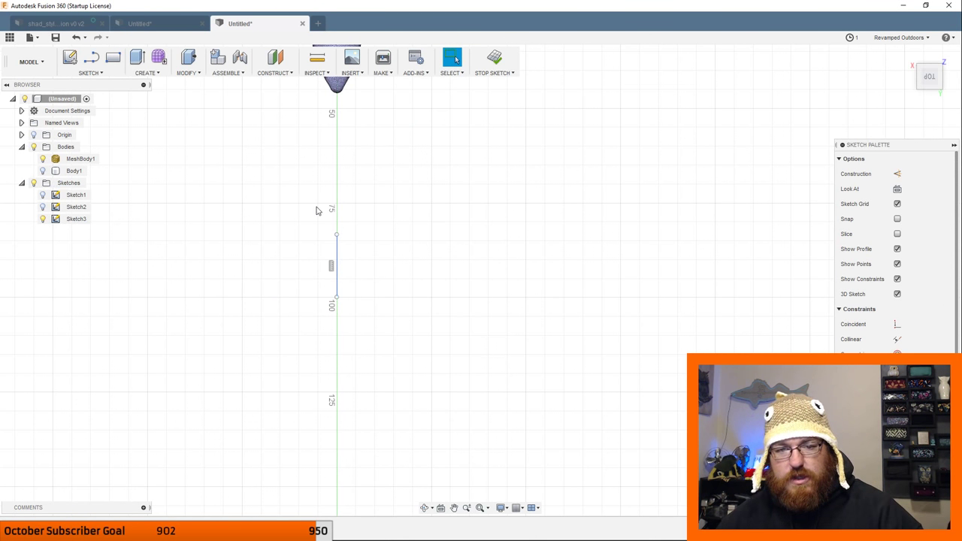
{"action": "scroll", "coordinate": [447, 277], "scroll_direction": "up", "scroll_amount": 3}
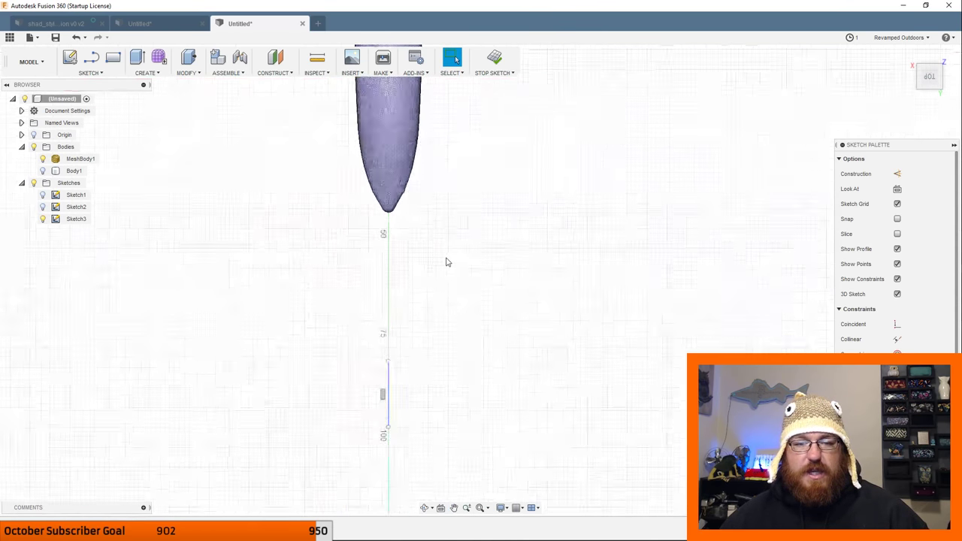
{"action": "mouse_move", "coordinate": [429, 210]}
{"action": "middle_mouse_down"}
{"action": "mouse_move", "coordinate": [462, 270]}
{"action": "mouse_move", "coordinate": [494, 273]}
{"action": "mouse_move", "coordinate": [479, 326]}
{"action": "middle_mouse_up"}
{"action": "scroll", "coordinate": [447, 268], "scroll_direction": "up", "scroll_amount": 2}
{"action": "key", "text": "Escape"}
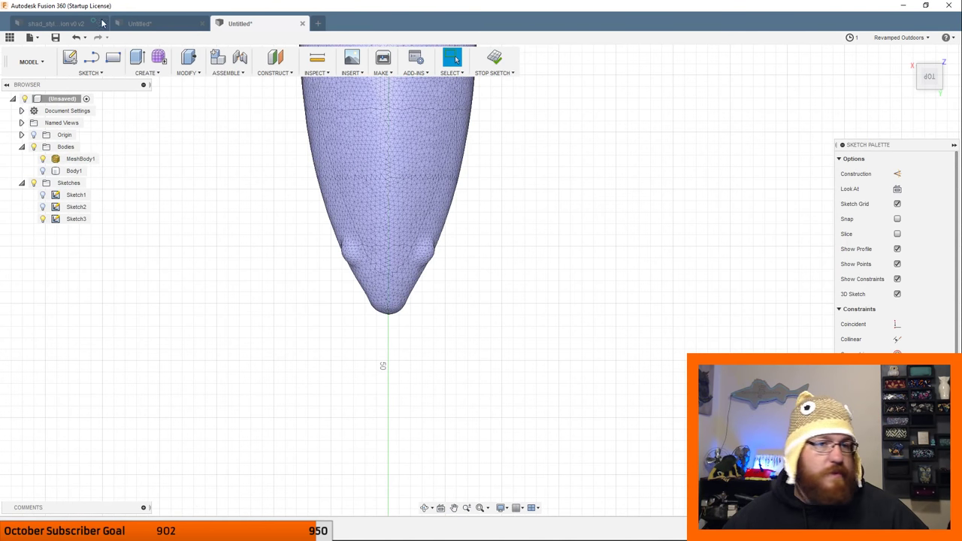
Start a new line at the body's nose on the centreline, heading down-left.
{"action": "left_click", "coordinate": [91, 57]}
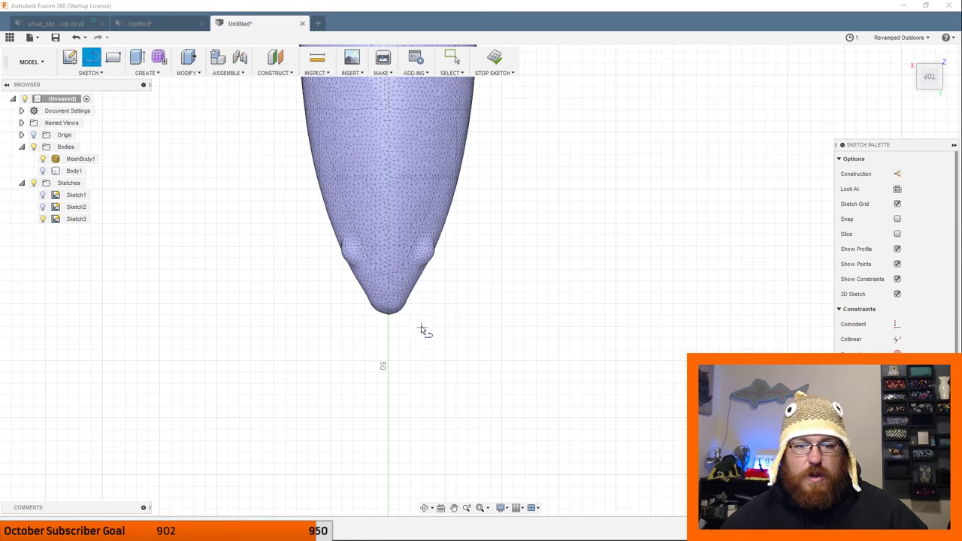
{"action": "scroll", "coordinate": [421, 330], "scroll_direction": "up", "scroll_amount": 2}
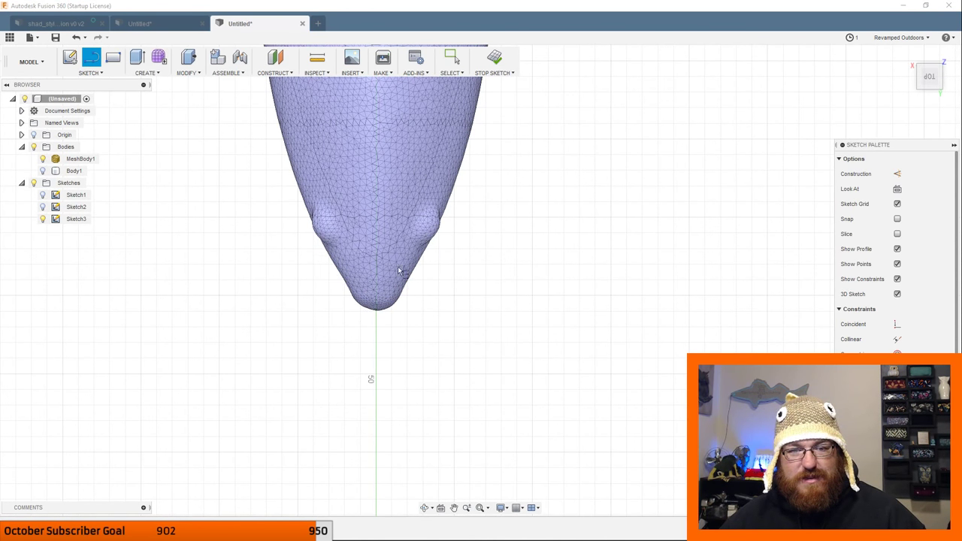
{"action": "scroll", "coordinate": [364, 270], "scroll_direction": "up", "scroll_amount": 2}
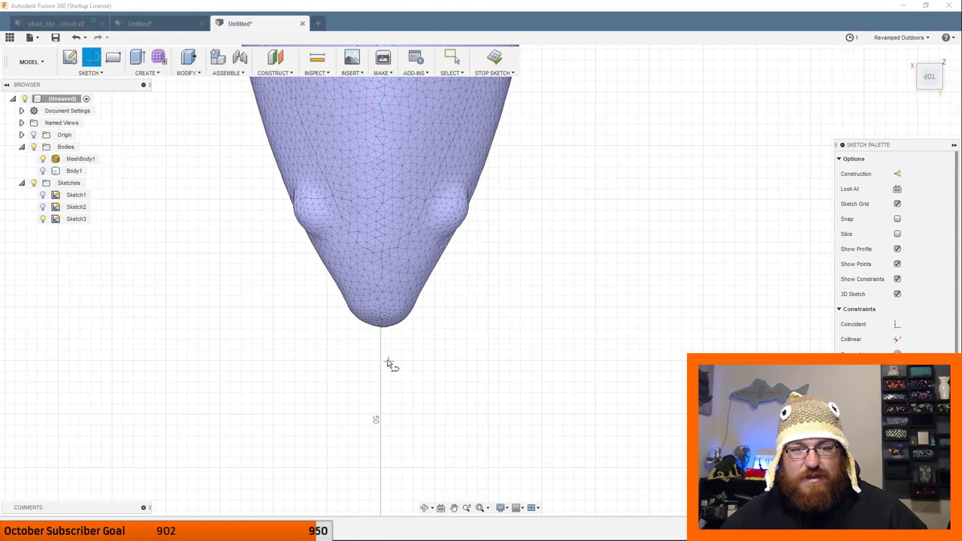
{"action": "scroll", "coordinate": [391, 367], "scroll_direction": "down", "scroll_amount": 5}
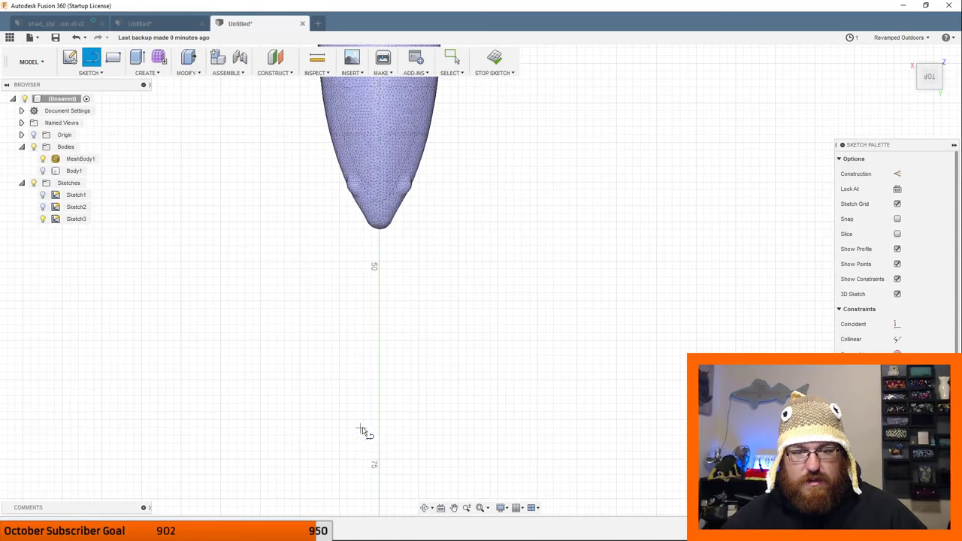
{"action": "scroll", "coordinate": [365, 425], "scroll_direction": "down", "scroll_amount": 3}
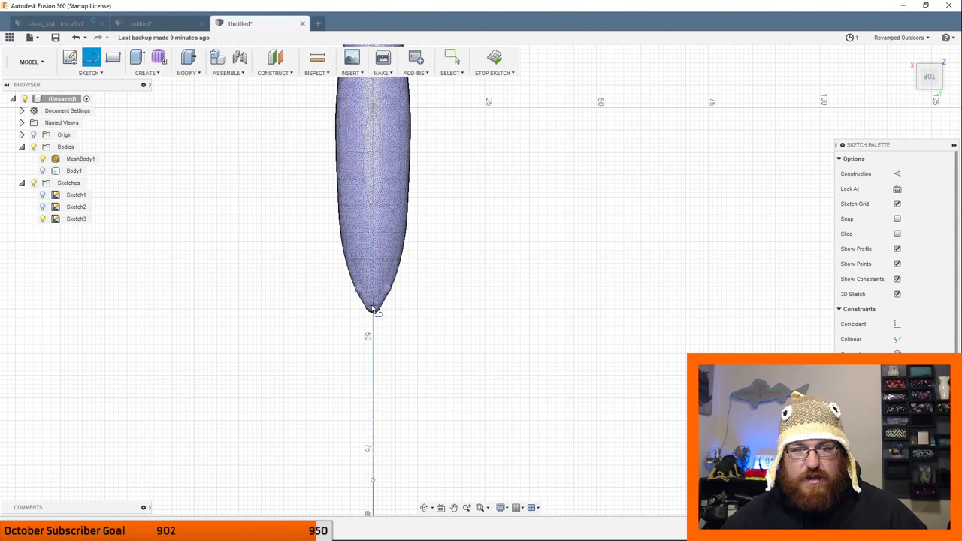
{"action": "scroll", "coordinate": [371, 301], "scroll_direction": "up", "scroll_amount": 5}
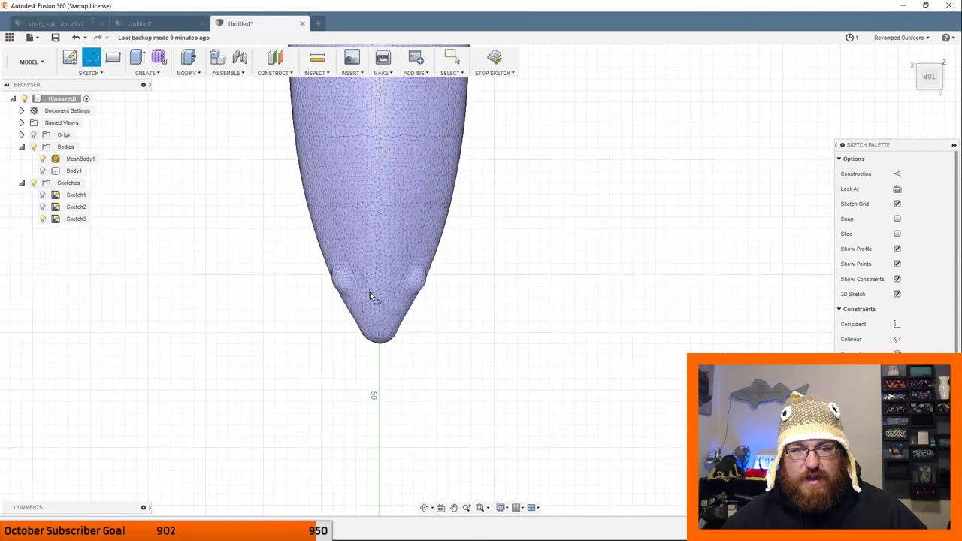
{"action": "left_click", "coordinate": [381, 297]}
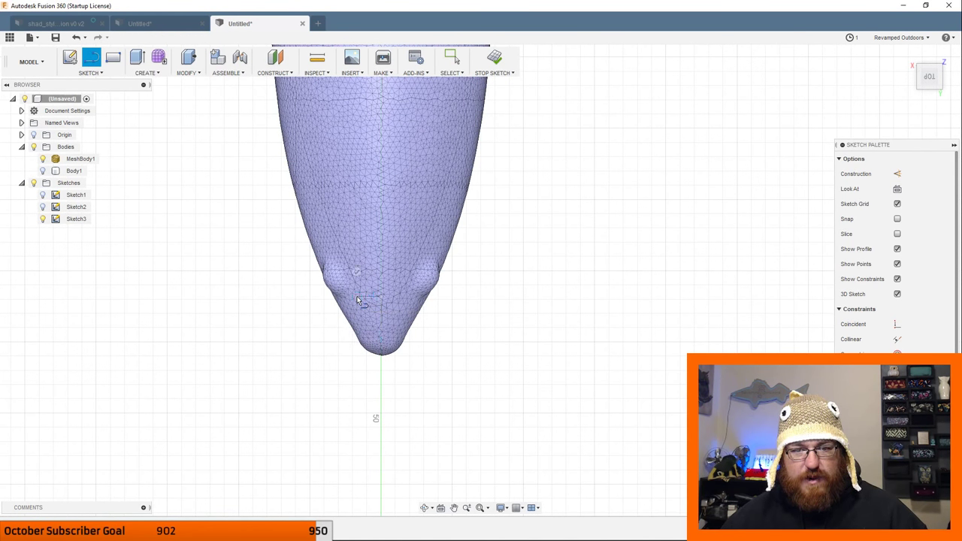
{"action": "left_click_drag", "start_coordinate": [368, 297], "coordinate": [305, 393]}
Set the slanted line's length and angle down-left of the nose, then end it.
{"action": "scroll", "coordinate": [296, 473], "scroll_direction": "down", "scroll_amount": 2}
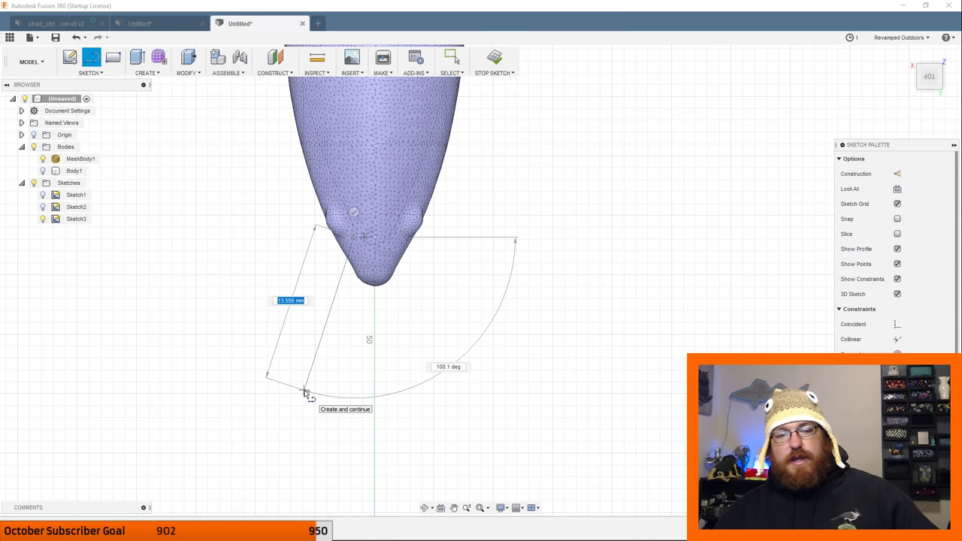
{"action": "mouse_move", "coordinate": [305, 392]}
{"action": "left_mouse_down"}
{"action": "mouse_move", "coordinate": [294, 357]}
{"action": "mouse_move", "coordinate": [321, 385]}
{"action": "mouse_move", "coordinate": [302, 376]}
{"action": "left_mouse_up"}
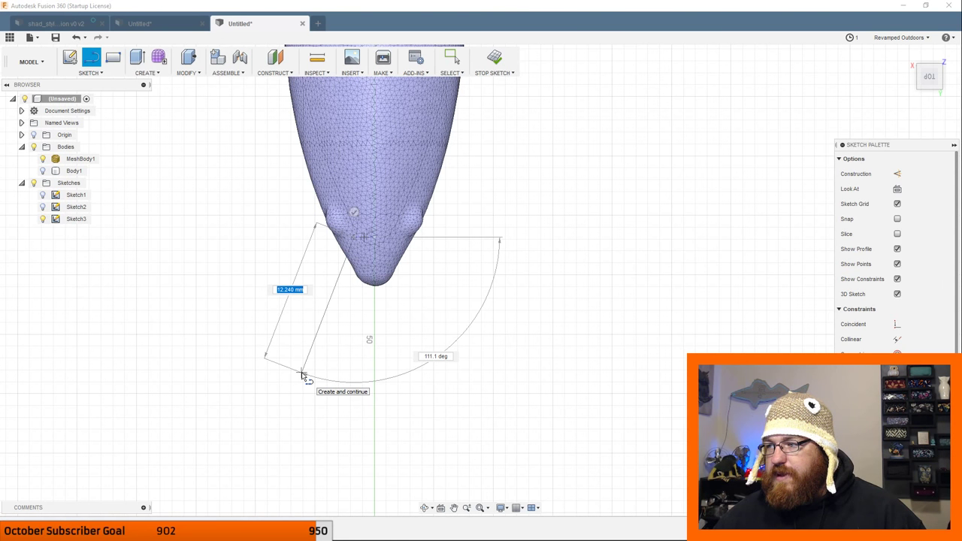
{"action": "mouse_move", "coordinate": [302, 376]}
{"action": "left_mouse_down"}
{"action": "mouse_move", "coordinate": [305, 351]}
{"action": "mouse_move", "coordinate": [291, 375]}
{"action": "left_mouse_up"}
{"action": "scroll", "coordinate": [307, 353], "scroll_direction": "up", "scroll_amount": 2}
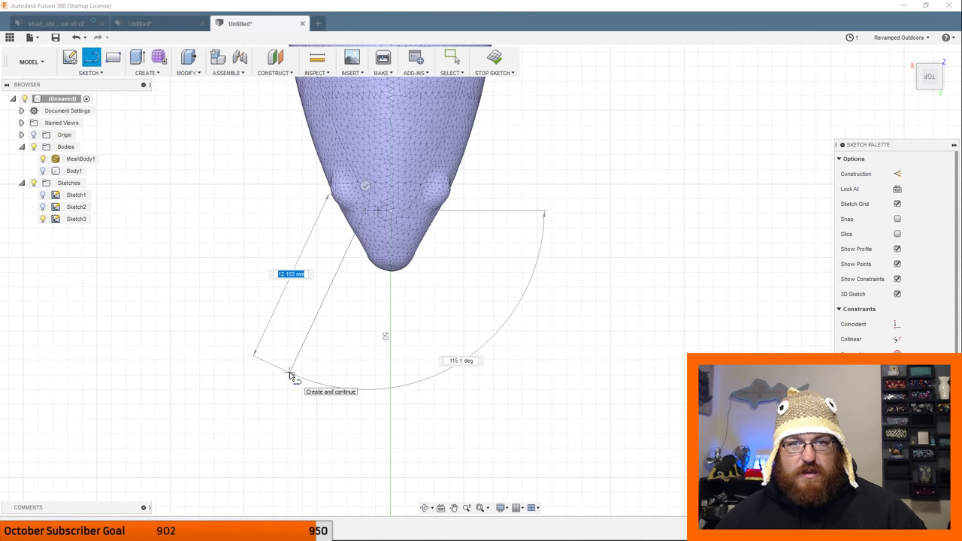
{"action": "left_click_drag", "start_coordinate": [291, 375], "coordinate": [294, 379]}
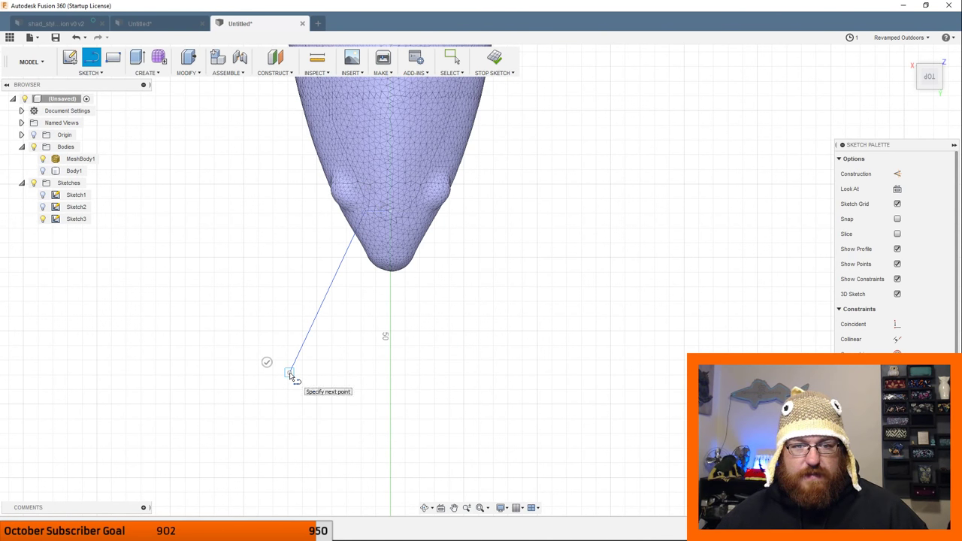
{"action": "middle_click_drag", "start_coordinate": [311, 398], "coordinate": [277, 383]}
{"action": "key", "text": "Escape"}
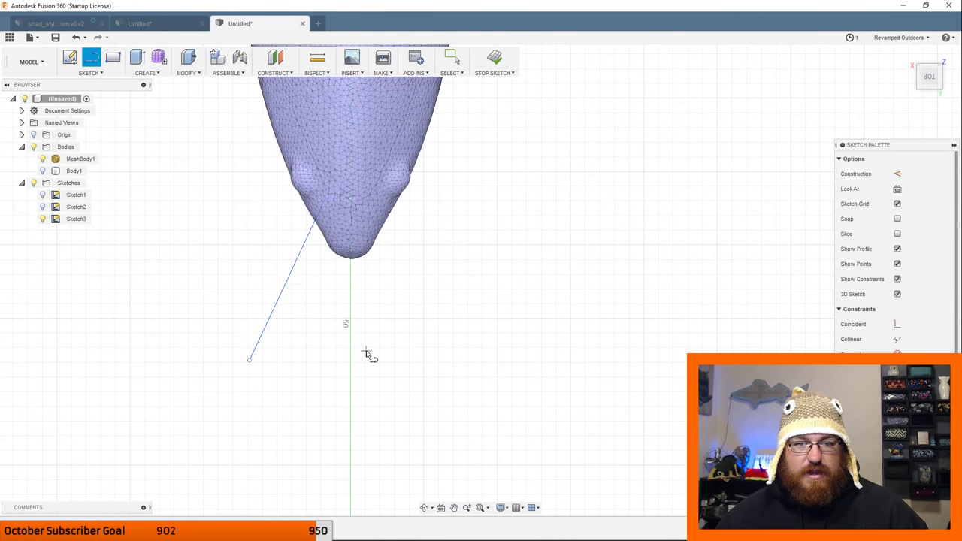
Hide MeshBody1 to see the sketch lines on their own.
{"action": "scroll", "coordinate": [372, 352], "scroll_direction": "down", "scroll_amount": 3}
{"action": "left_click", "coordinate": [451, 57]}
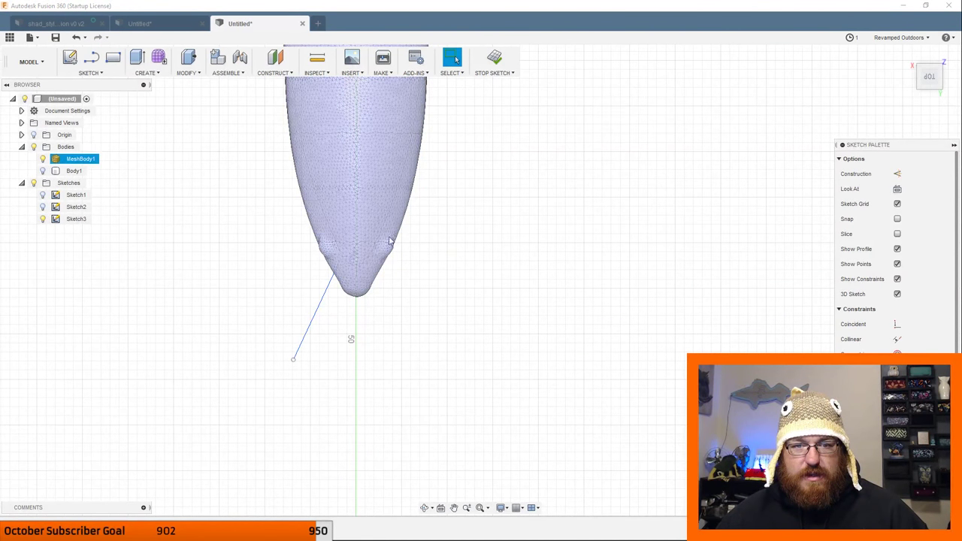
{"action": "scroll", "coordinate": [316, 268], "scroll_direction": "up", "scroll_amount": 5}
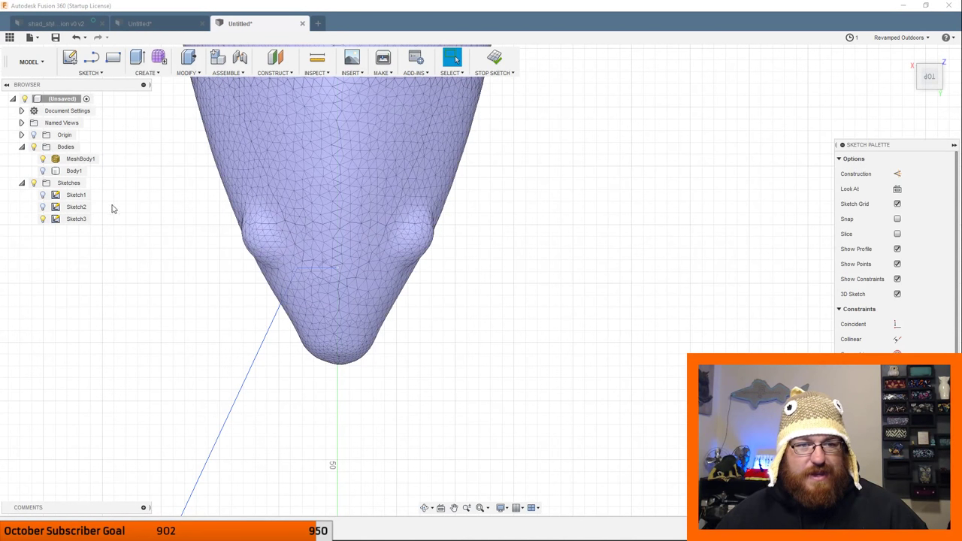
{"action": "left_click", "coordinate": [43, 158]}
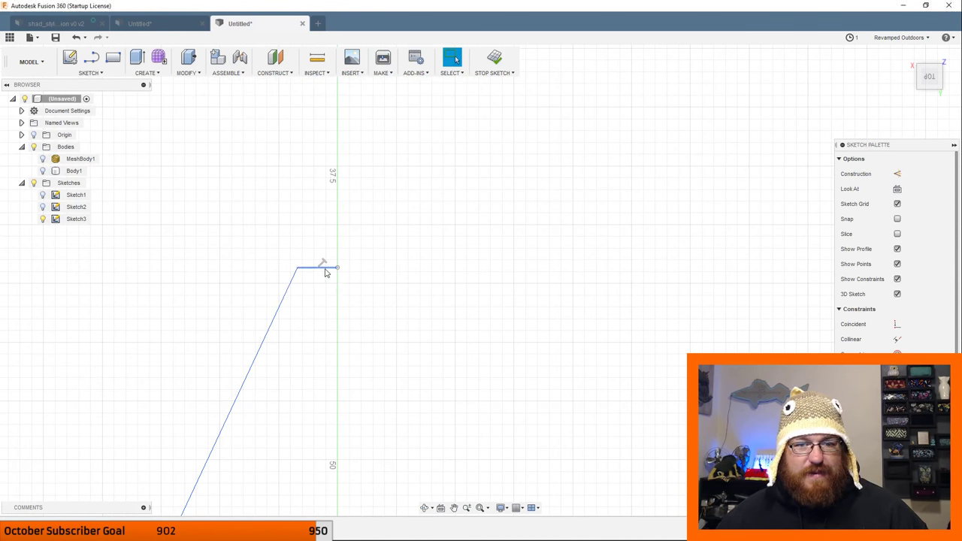
{"action": "scroll", "coordinate": [331, 360], "scroll_direction": "down", "scroll_amount": 5}
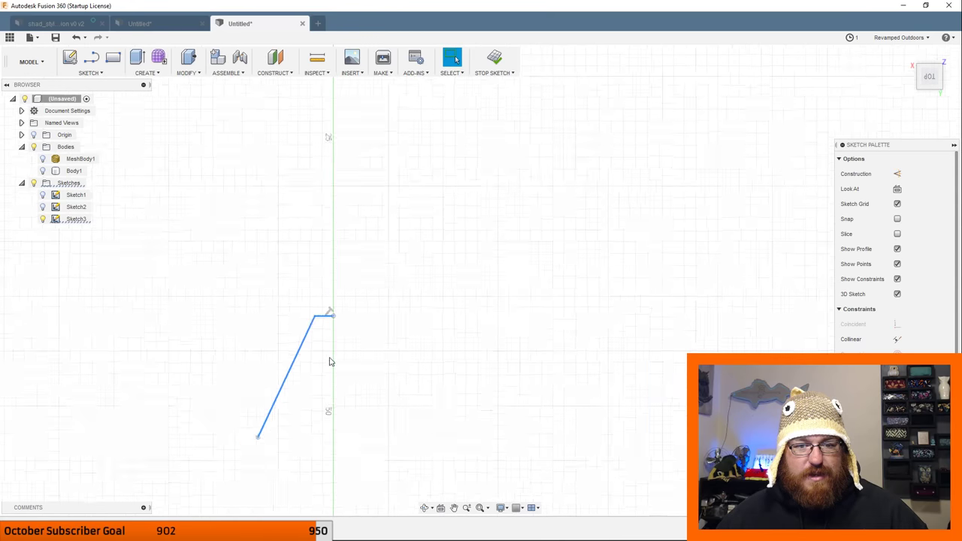
{"action": "scroll", "coordinate": [277, 199], "scroll_direction": "down", "scroll_amount": 2}
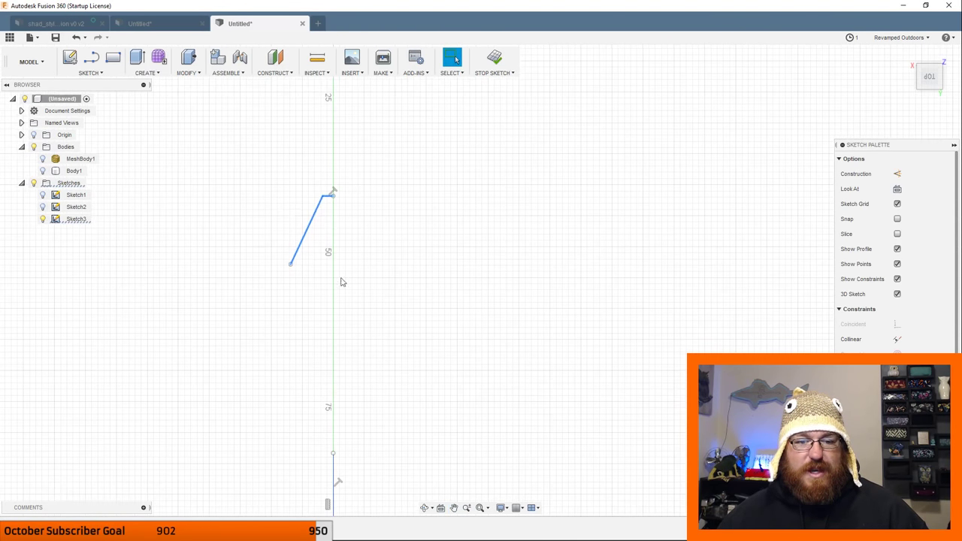
Mirror the two sketched lines across the vertical centreline.
{"action": "left_click", "coordinate": [89, 73]}
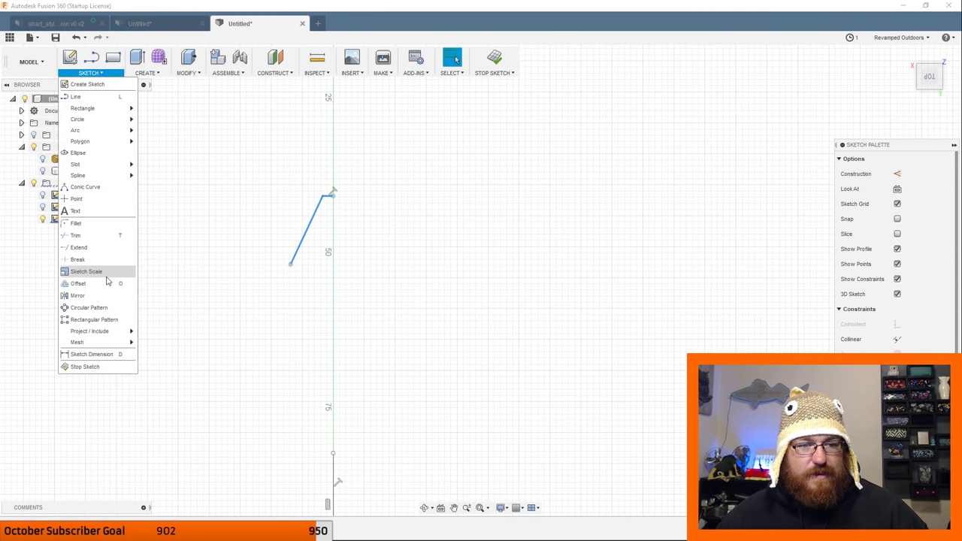
{"action": "left_click", "coordinate": [77, 296]}
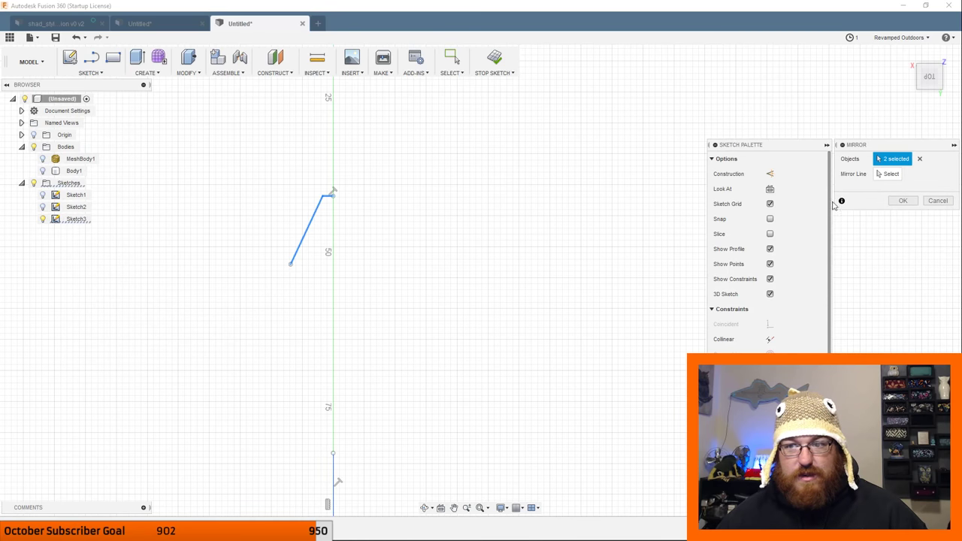
{"action": "left_click", "coordinate": [884, 175]}
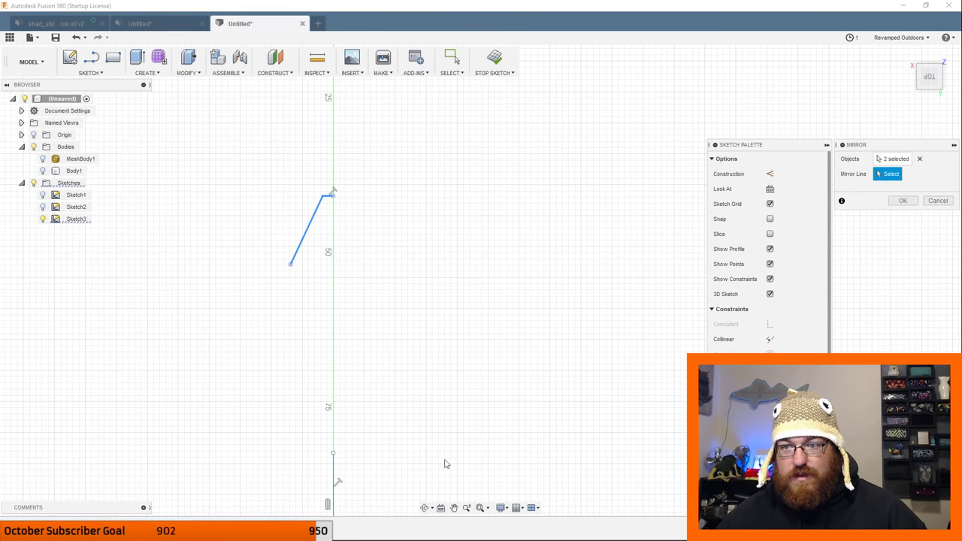
{"action": "left_click", "coordinate": [335, 477]}
{"action": "left_click", "coordinate": [903, 201]}
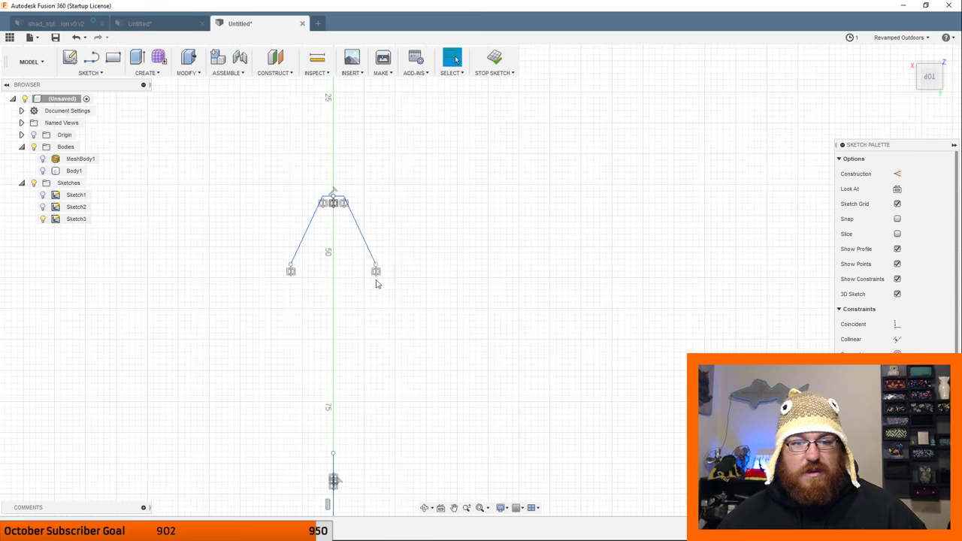
{"action": "scroll", "coordinate": [378, 284], "scroll_direction": "up", "scroll_amount": 3}
{"action": "mouse_move", "coordinate": [376, 279]}
{"action": "middle_mouse_down"}
{"action": "mouse_move", "coordinate": [365, 326]}
{"action": "mouse_move", "coordinate": [421, 363]}
{"action": "mouse_move", "coordinate": [376, 349]}
{"action": "middle_mouse_up"}
Join the left and right line ends with a 3-point arc to close the profile.
{"action": "left_click", "coordinate": [91, 72]}
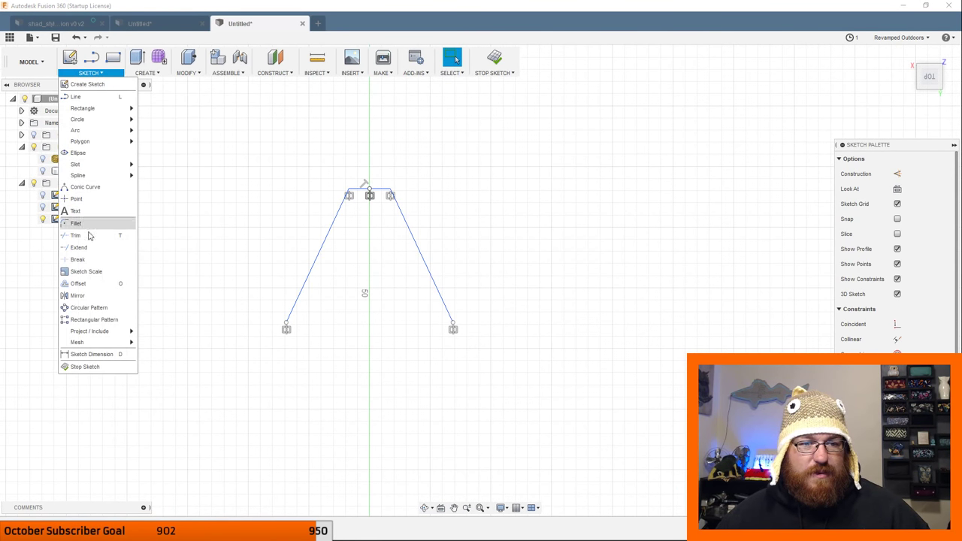
{"action": "mouse_move", "coordinate": [77, 132]}
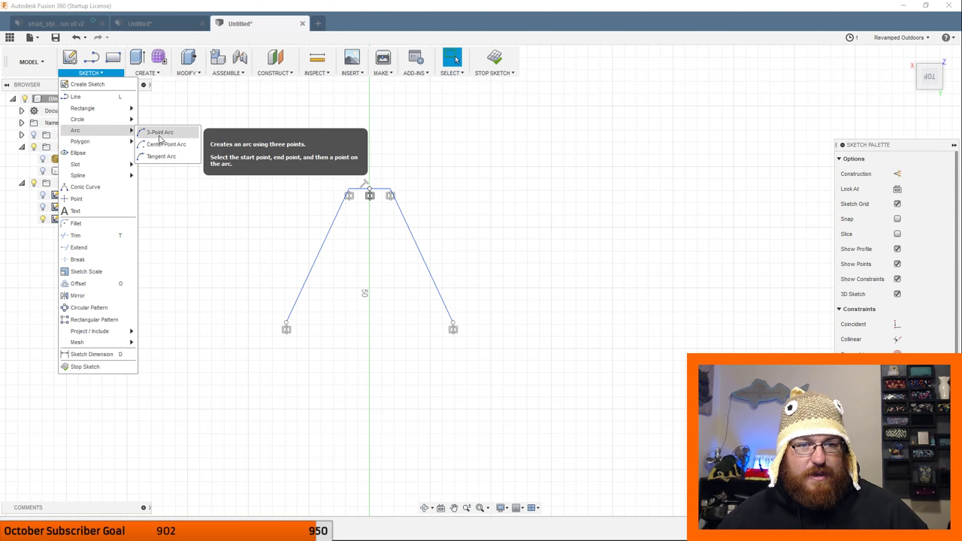
{"action": "left_click", "coordinate": [161, 133]}
{"action": "left_click", "coordinate": [287, 328]}
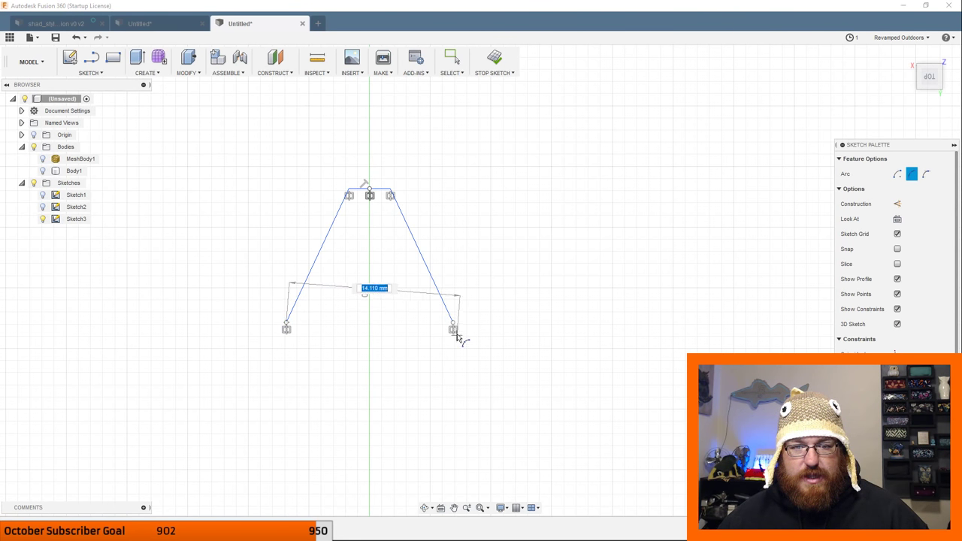
{"action": "left_click", "coordinate": [452, 328]}
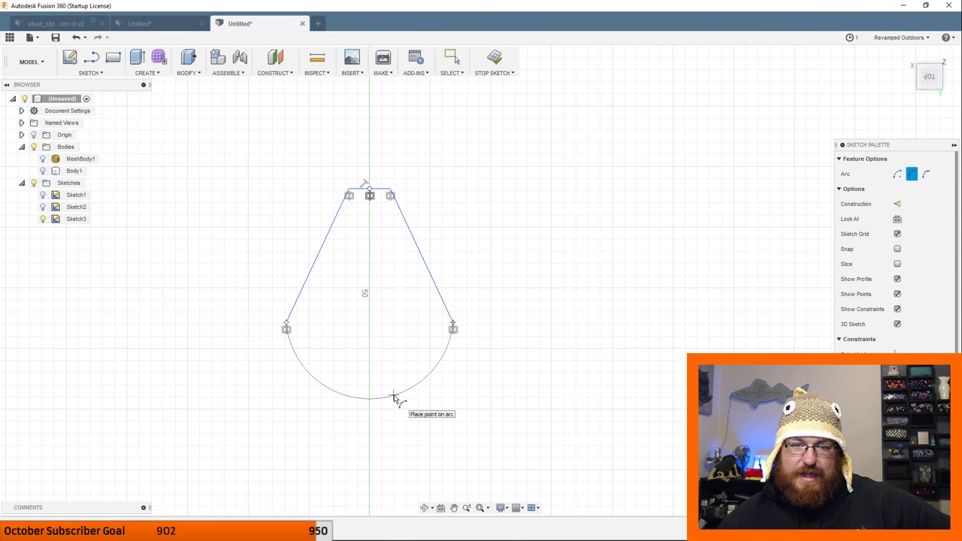
{"action": "left_click", "coordinate": [394, 398]}
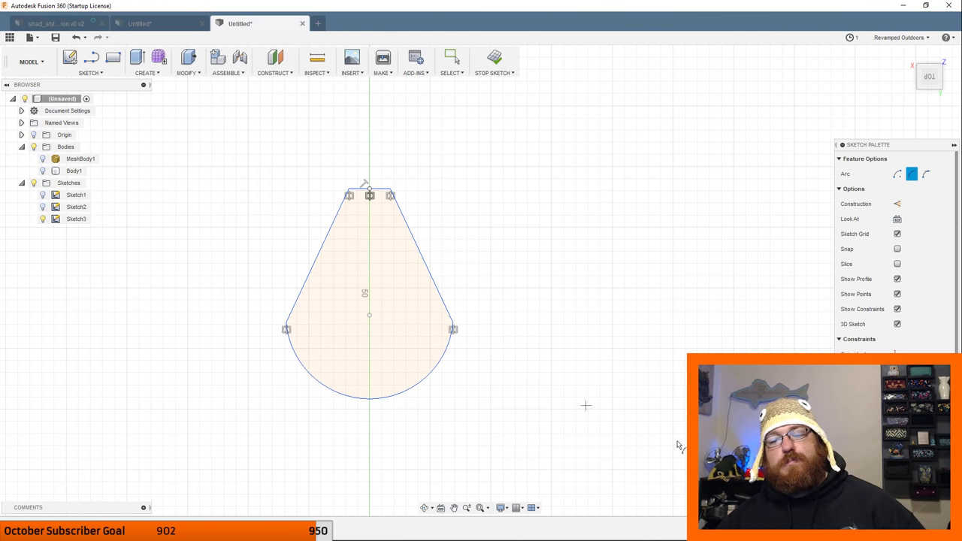
Show MeshBody1 again and reframe the view on body and sketch.
{"action": "left_click", "coordinate": [43, 159]}
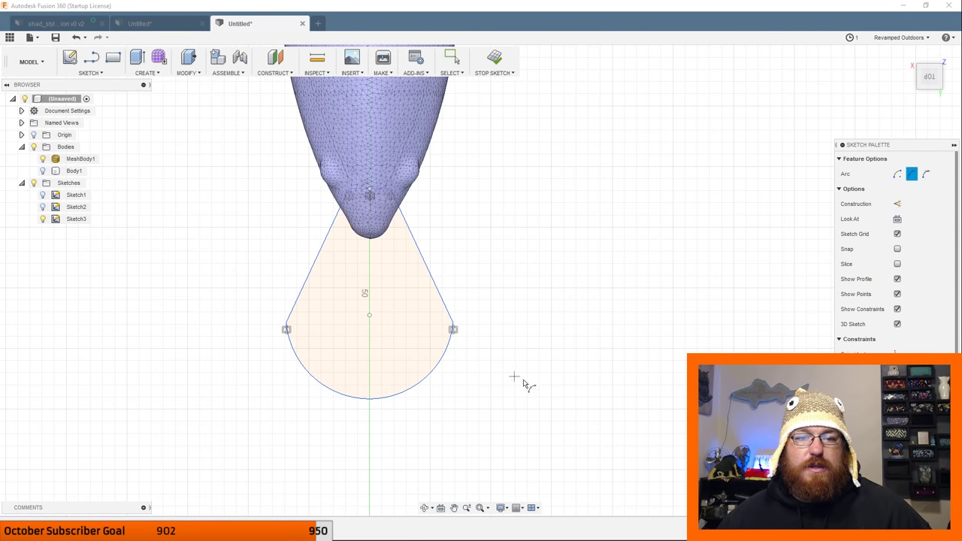
{"action": "scroll", "coordinate": [519, 384], "scroll_direction": "down", "scroll_amount": 4}
{"action": "scroll", "coordinate": [537, 386], "scroll_direction": "down", "scroll_amount": 3}
{"action": "mouse_move", "coordinate": [558, 350]}
{"action": "middle_mouse_down"}
{"action": "mouse_move", "coordinate": [458, 288]}
{"action": "mouse_move", "coordinate": [516, 312]}
{"action": "mouse_move", "coordinate": [529, 286]}
{"action": "mouse_move", "coordinate": [511, 307]}
{"action": "mouse_move", "coordinate": [455, 301]}
{"action": "middle_mouse_up"}
Finish Sketch3 and orbit to an angled side view.
{"action": "scroll", "coordinate": [501, 210], "scroll_direction": "up", "scroll_amount": 3}
{"action": "scroll", "coordinate": [489, 314], "scroll_direction": "down", "scroll_amount": 2}
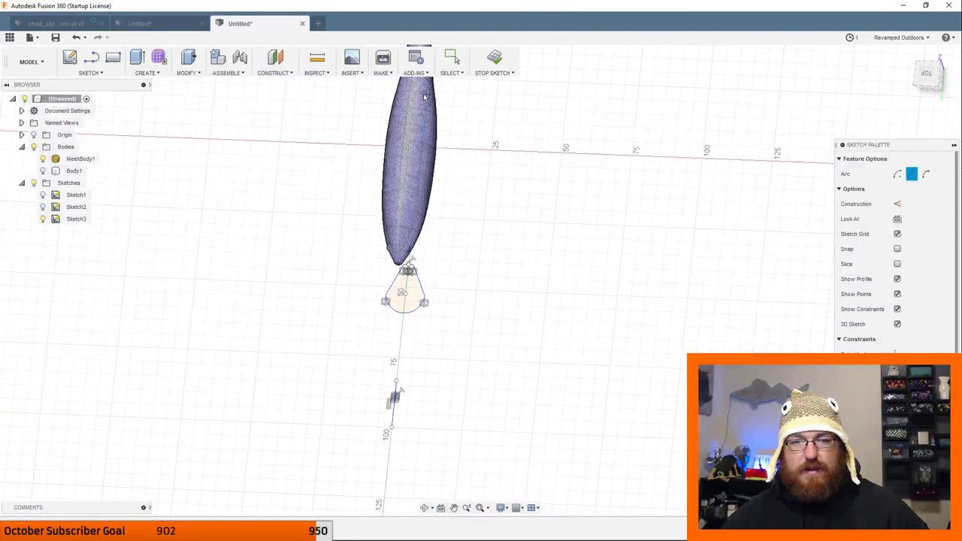
{"action": "left_click", "coordinate": [494, 57]}
{"action": "mouse_move", "coordinate": [612, 361]}
{"action": "middle_mouse_down", "text": "shift"}
{"action": "mouse_move", "coordinate": [457, 379]}
{"action": "mouse_move", "coordinate": [486, 288]}
{"action": "mouse_move", "coordinate": [521, 341]}
{"action": "middle_mouse_up", "text": "shift"}
{"action": "scroll", "coordinate": [419, 283], "scroll_direction": "up", "scroll_amount": 5}
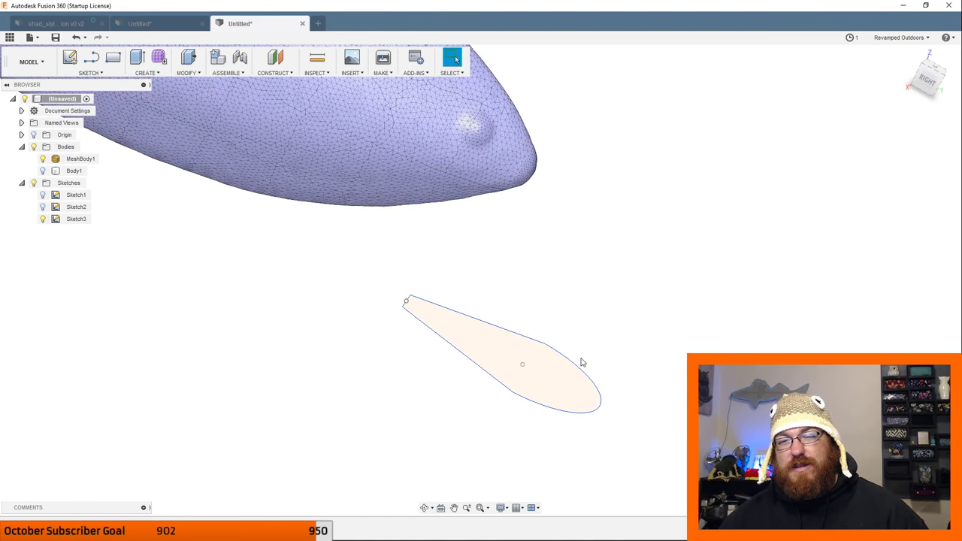
Extrude the teardrop profile symmetrically by 1.5 mm into Body4.
{"action": "left_click", "coordinate": [576, 397]}
{"action": "right_click", "coordinate": [576, 397]}
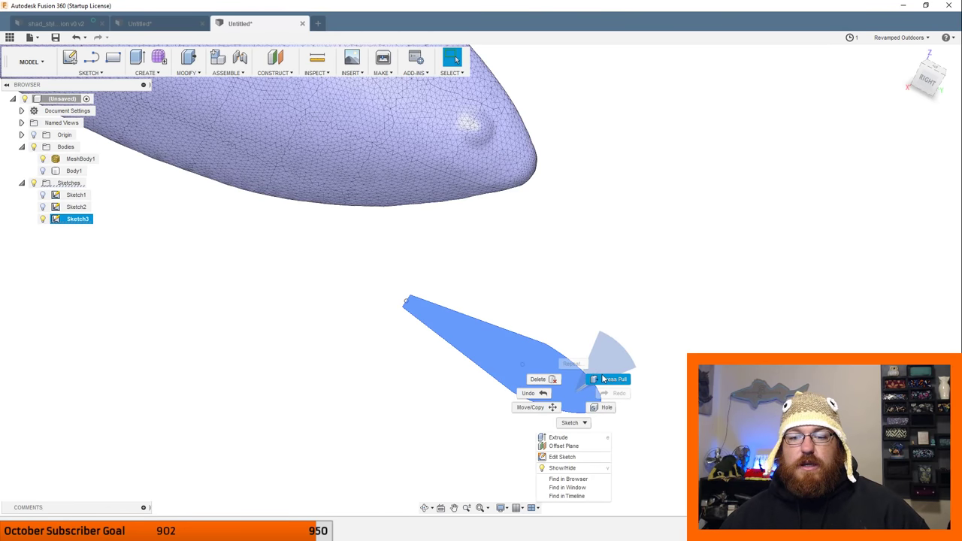
{"action": "left_click", "coordinate": [604, 379]}
{"action": "left_click", "coordinate": [913, 188]}
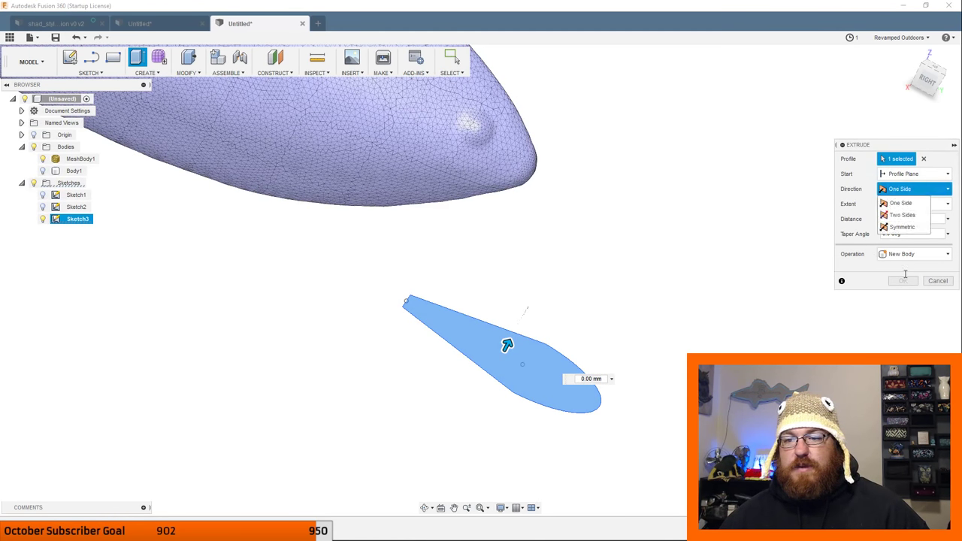
{"action": "left_click", "coordinate": [903, 227]}
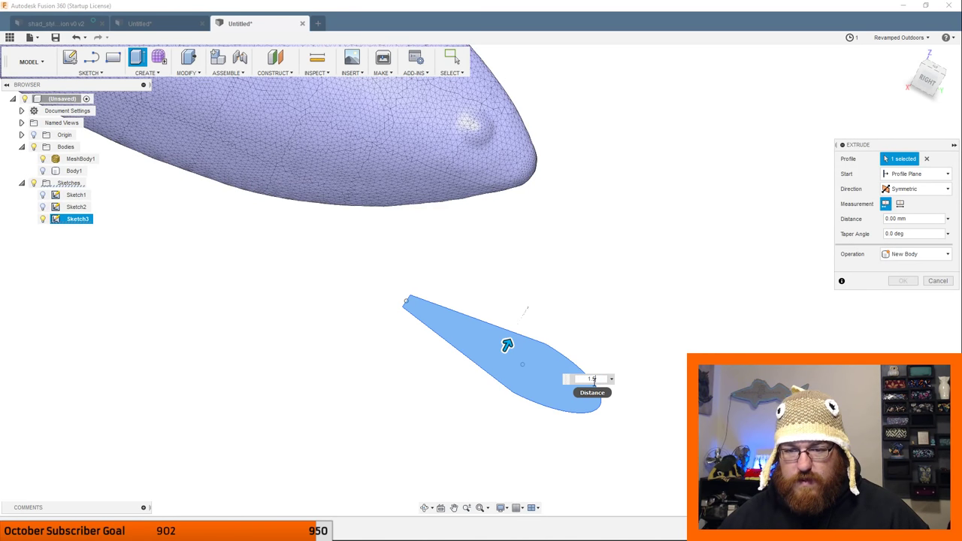
{"action": "scroll", "coordinate": [349, 93], "scroll_direction": "down", "scroll_amount": 2}
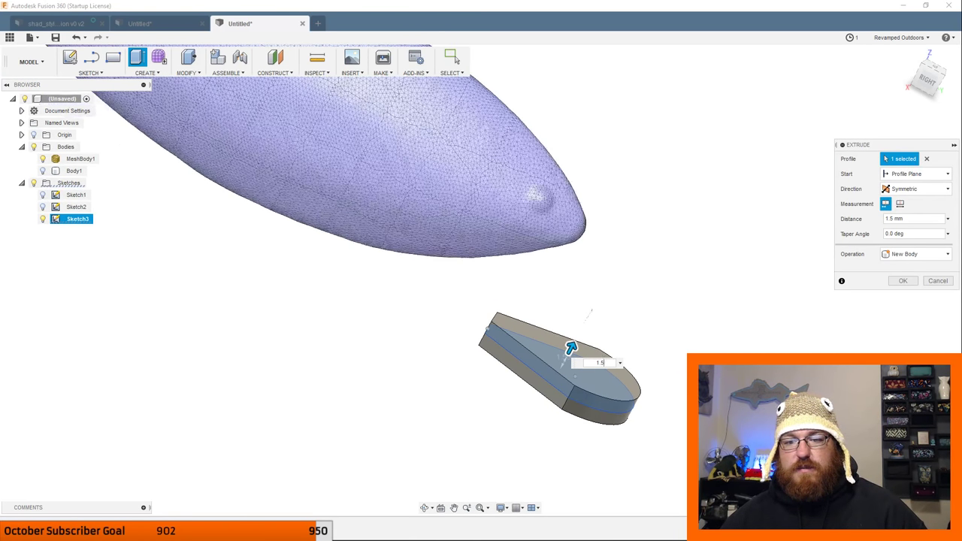
{"action": "left_click", "coordinate": [902, 281]}
{"action": "middle_click_drag", "start_coordinate": [896, 289], "coordinate": [477, 226], "text": "shift"}
{"action": "middle_click_drag", "start_coordinate": [516, 286], "coordinate": [475, 356], "text": "shift"}
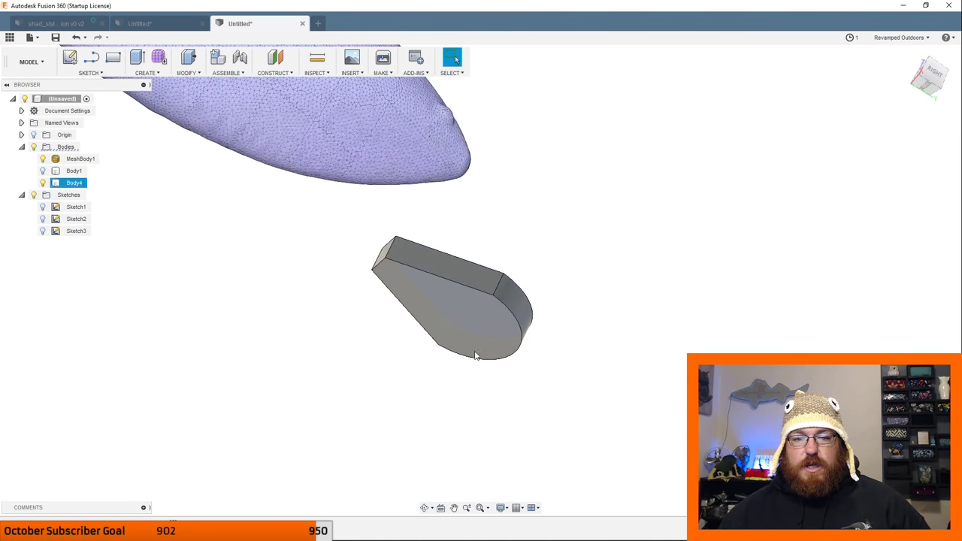
Apply a 1.5 mm rule fillet to the edges of Body4's selected faces.
{"action": "left_click", "coordinate": [188, 73]}
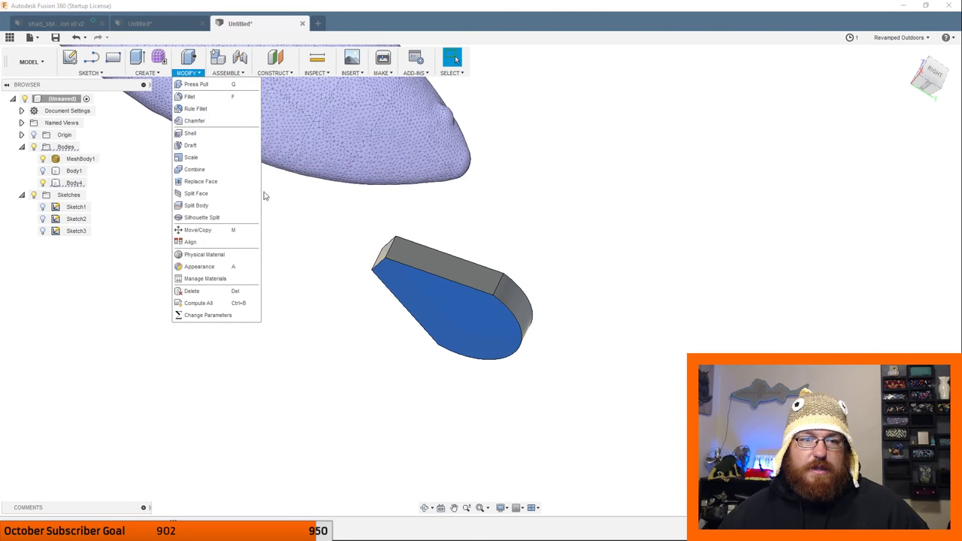
{"action": "left_click", "coordinate": [196, 109]}
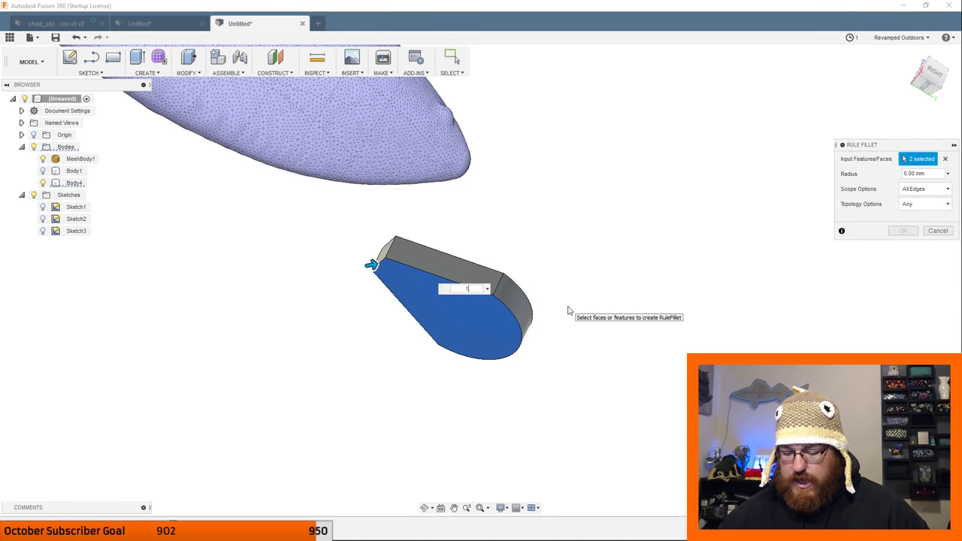
{"action": "middle_click_drag", "start_coordinate": [644, 364], "coordinate": [623, 357], "text": "shift"}
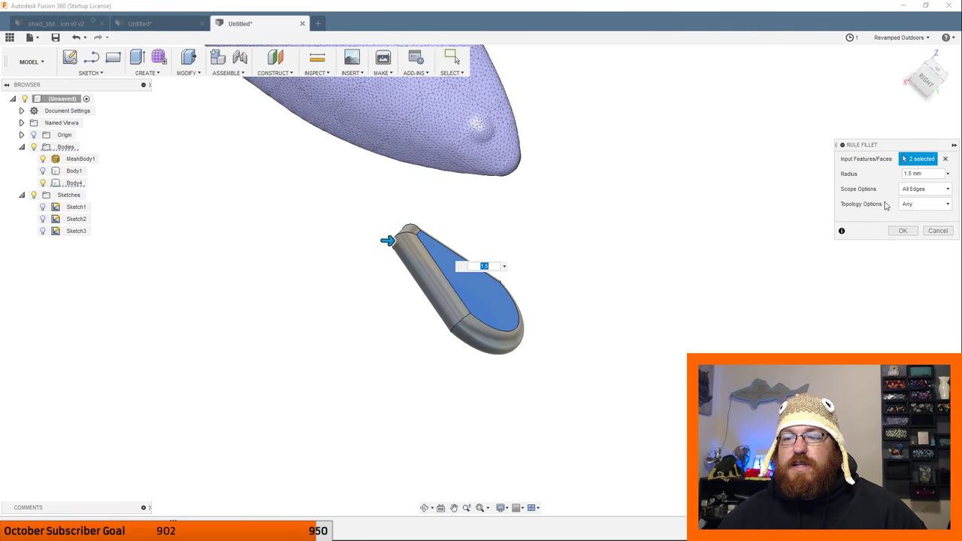
{"action": "left_click", "coordinate": [905, 230]}
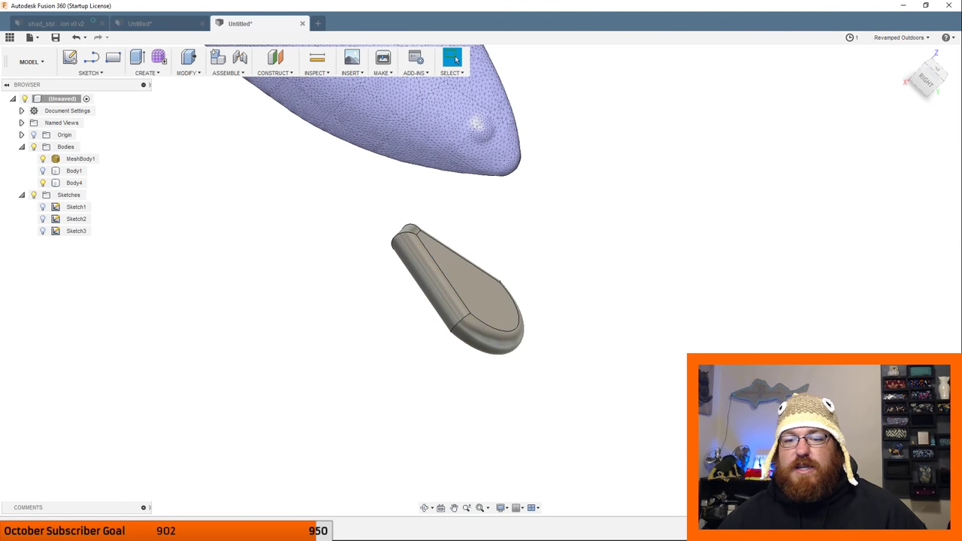
{"action": "middle_click_drag", "start_coordinate": [660, 371], "coordinate": [625, 278], "text": "shift"}
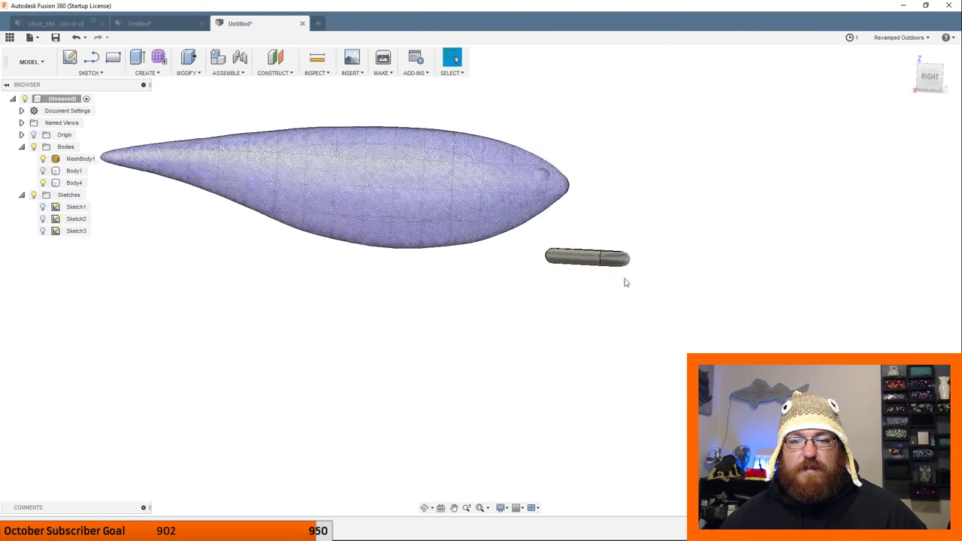
Start Move/Copy on Body4 from its browser entry.
{"action": "left_click", "coordinate": [73, 183]}
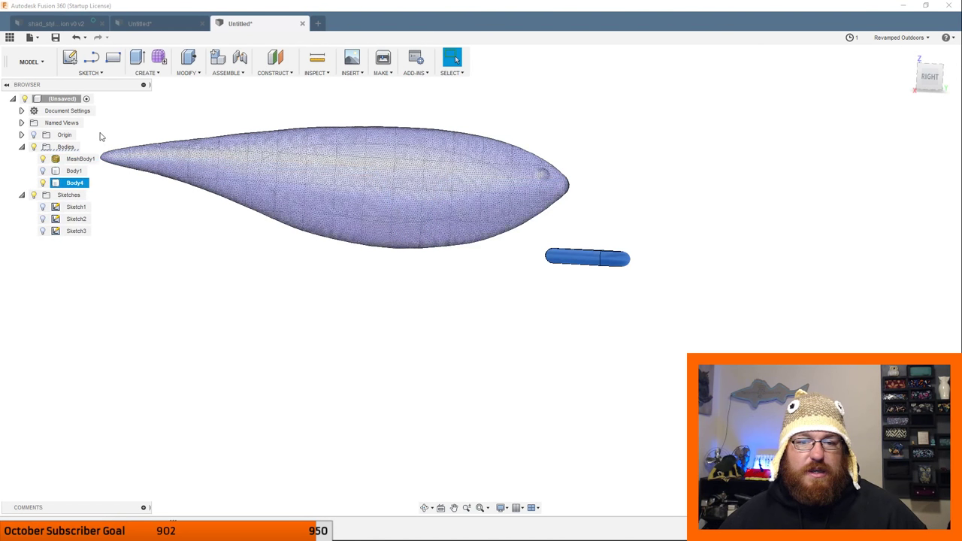
{"action": "right_click", "coordinate": [66, 185]}
{"action": "left_click", "coordinate": [105, 194]}
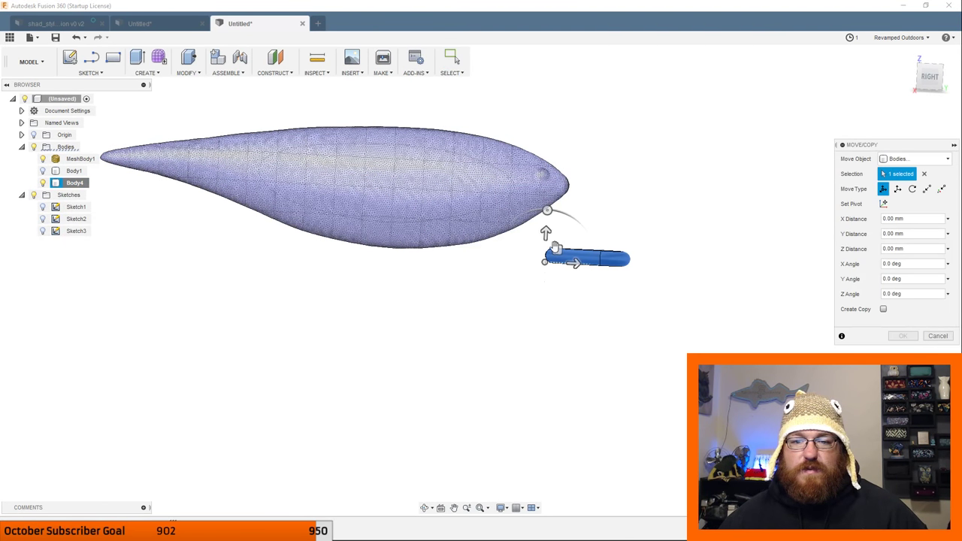
Rotate Body4 and shift it -10 mm in Y to the nose, then switch to the reference lure.
{"action": "left_click_drag", "start_coordinate": [546, 210], "coordinate": [669, 76]}
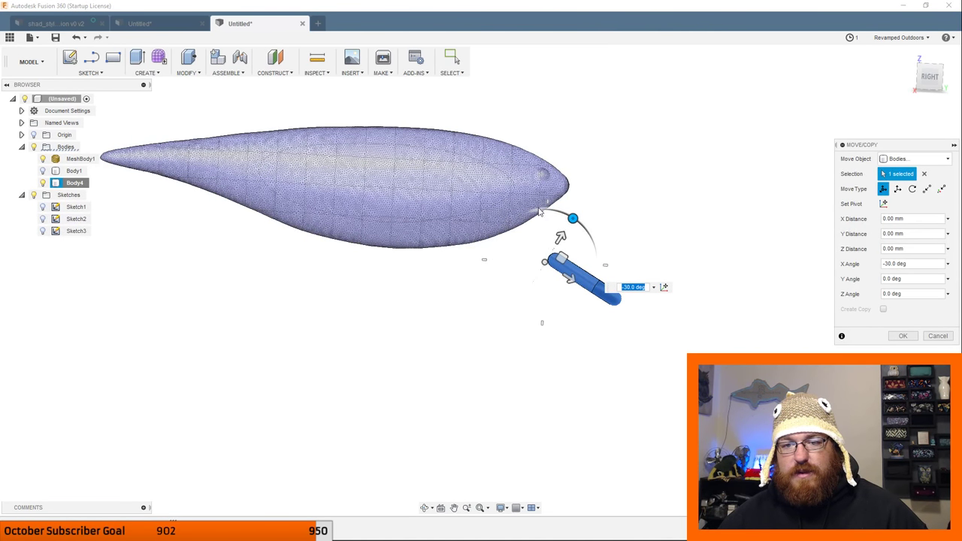
{"action": "mouse_move", "coordinate": [560, 236]}
{"action": "left_mouse_down"}
{"action": "mouse_move", "coordinate": [595, 242]}
{"action": "mouse_move", "coordinate": [559, 216]}
{"action": "mouse_move", "coordinate": [558, 230]}
{"action": "left_mouse_up"}
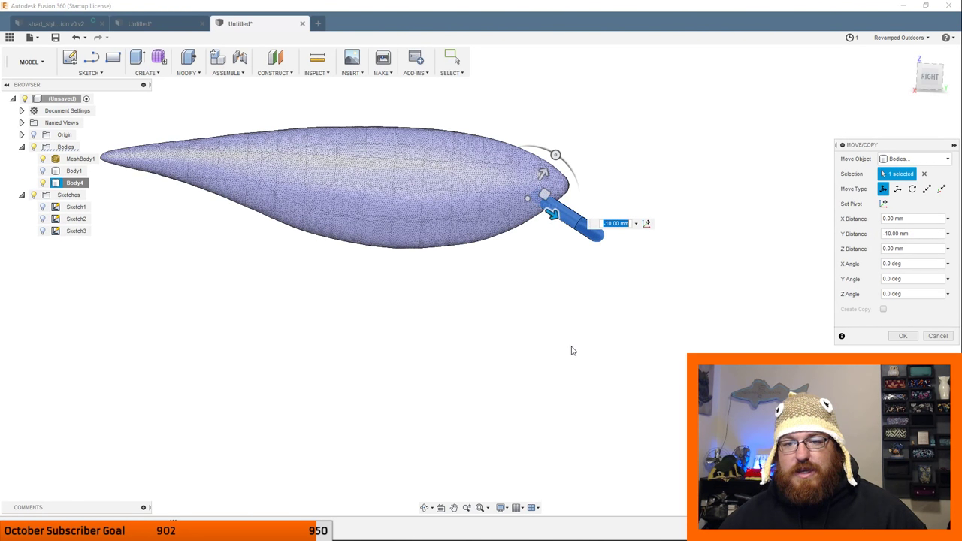
{"action": "middle_click_drag", "start_coordinate": [572, 350], "coordinate": [485, 409]}
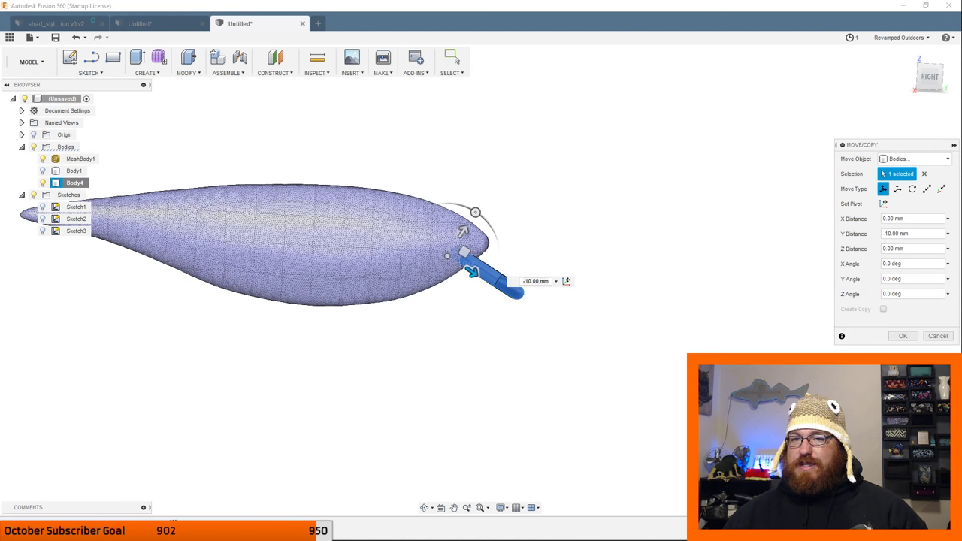
{"action": "left_click", "coordinate": [139, 23]}
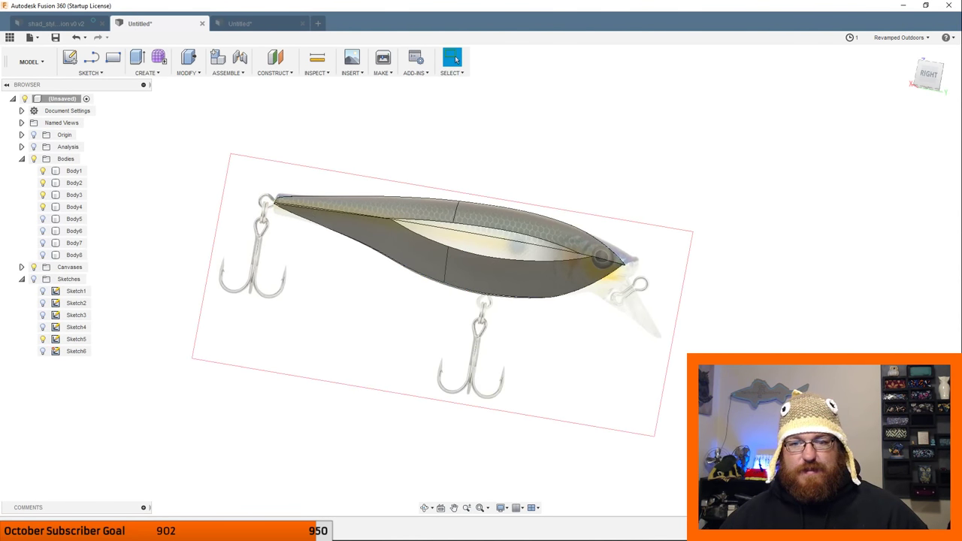
Compare the reference lure's right view with the mesh lure design.
{"action": "left_click", "coordinate": [931, 78]}
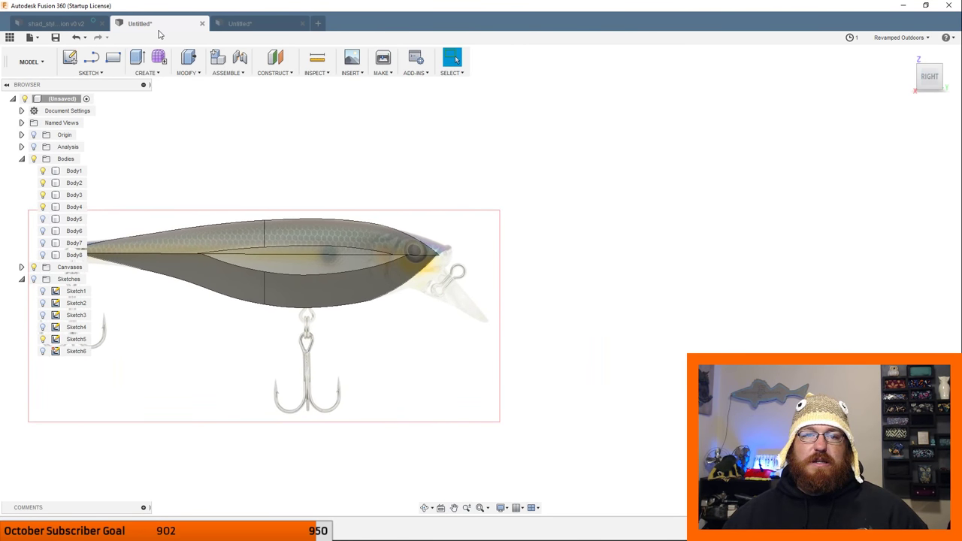
{"action": "left_click", "coordinate": [237, 24]}
{"action": "left_click", "coordinate": [194, 27]}
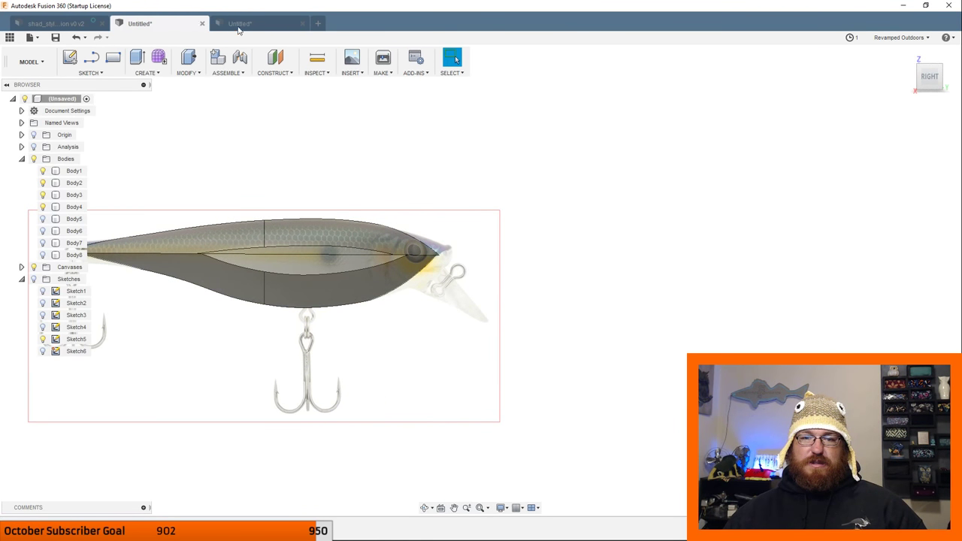
{"action": "left_click", "coordinate": [277, 21]}
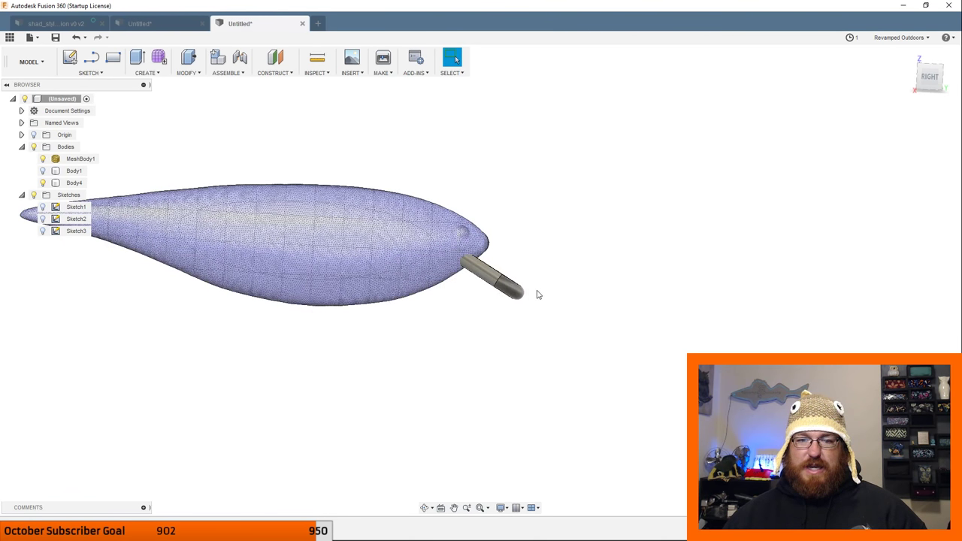
Try rotating Body4 together with the mesh body, then cancel that move.
{"action": "left_click", "coordinate": [75, 171]}
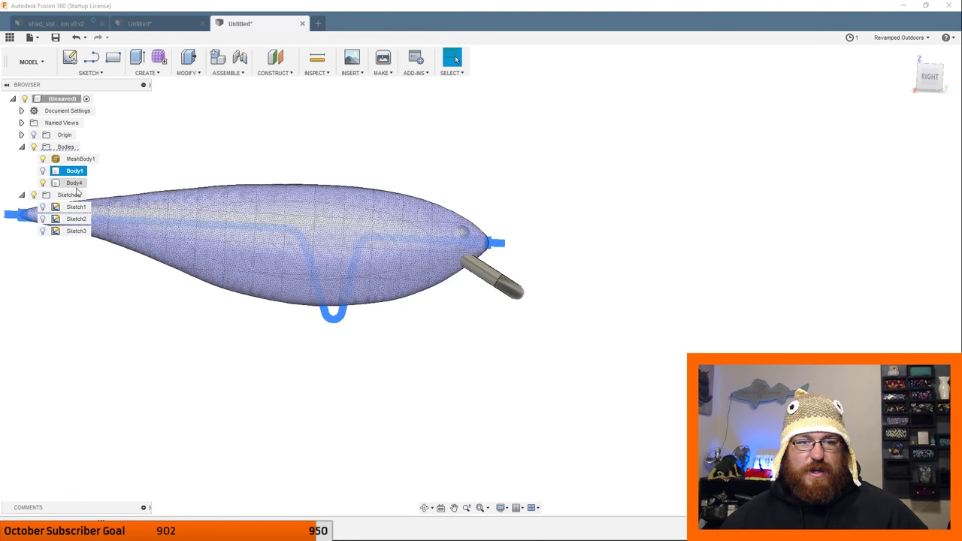
{"action": "left_click", "coordinate": [74, 183]}
{"action": "right_click", "coordinate": [74, 184]}
{"action": "left_click", "coordinate": [95, 193]}
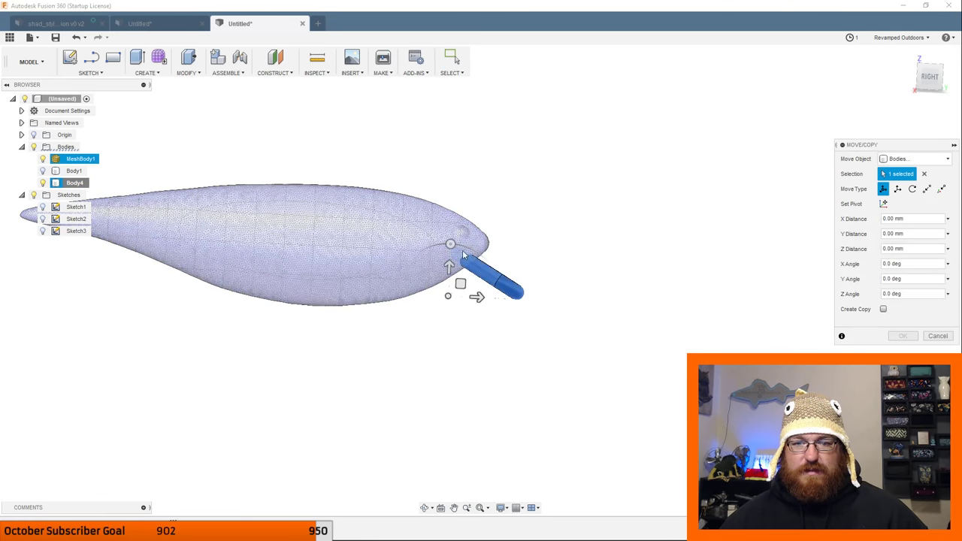
{"action": "left_click", "coordinate": [451, 244]}
{"action": "left_click_drag", "start_coordinate": [451, 245], "coordinate": [457, 235]}
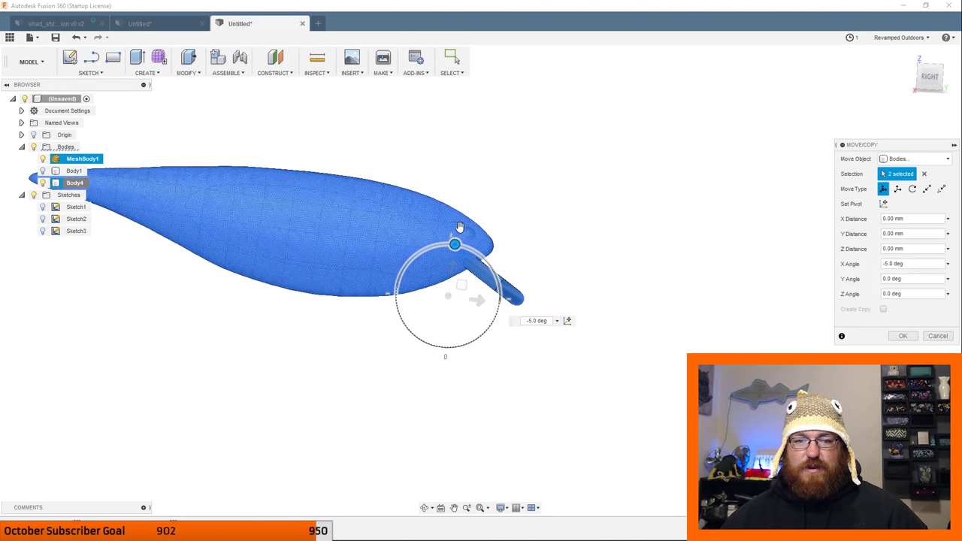
{"action": "left_click", "coordinate": [938, 336]}
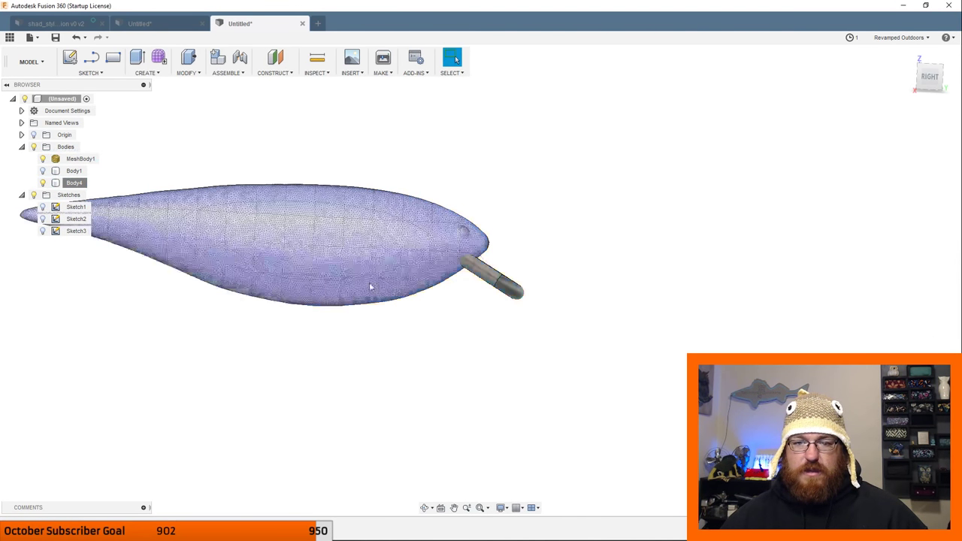
Rotate Body4 -15 degrees about X so its nose tilts downward.
{"action": "left_click", "coordinate": [70, 184]}
{"action": "right_click", "coordinate": [70, 184]}
{"action": "left_click", "coordinate": [98, 197]}
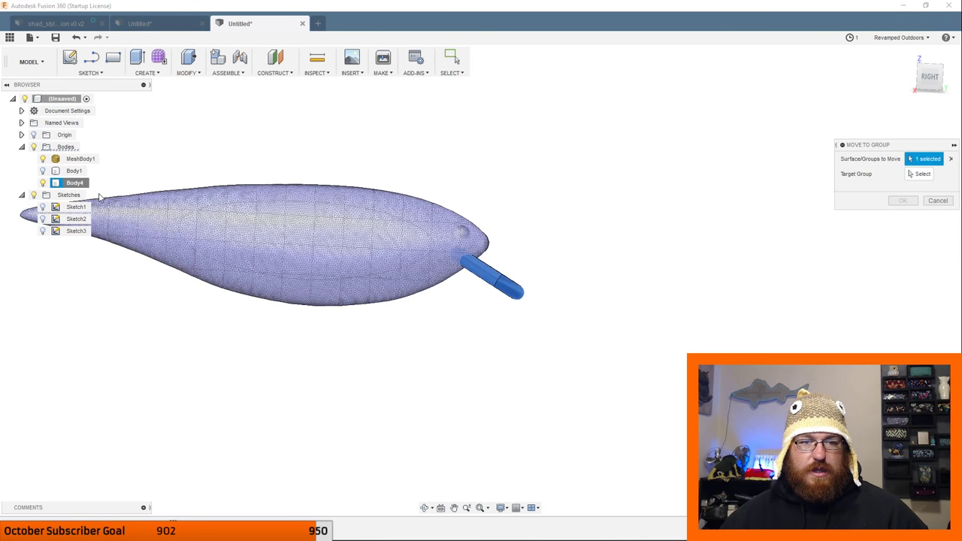
{"action": "left_click", "coordinate": [937, 201]}
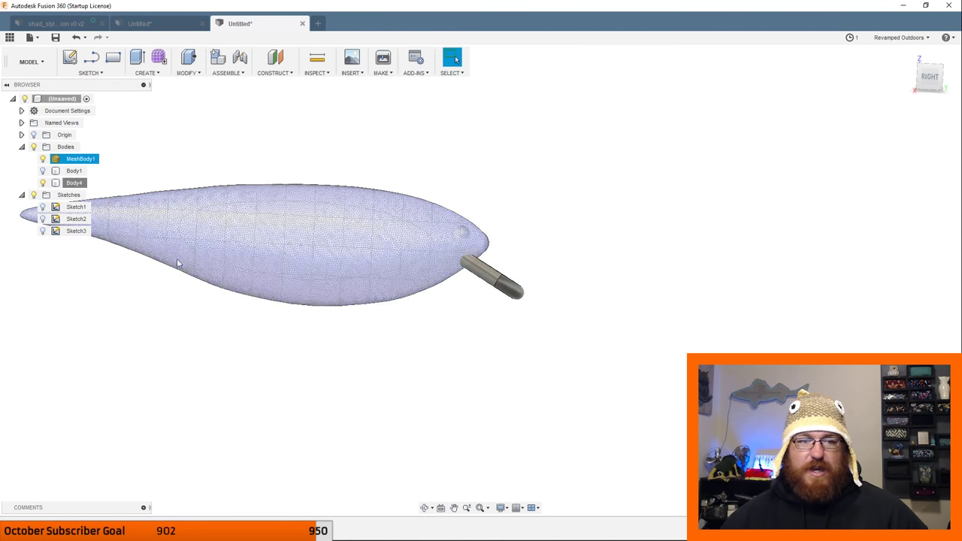
{"action": "right_click", "coordinate": [82, 184]}
{"action": "left_click", "coordinate": [89, 190]}
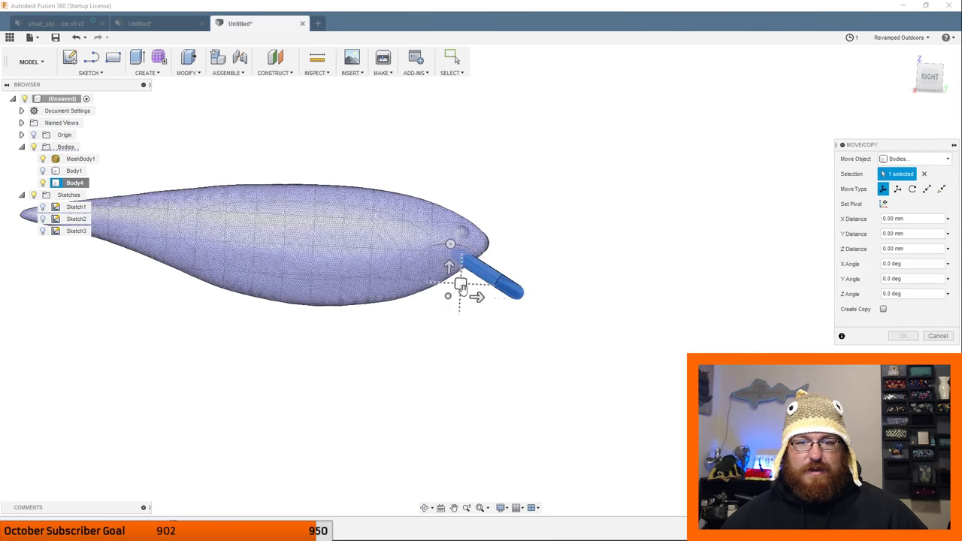
{"action": "left_click_drag", "start_coordinate": [446, 242], "coordinate": [479, 222]}
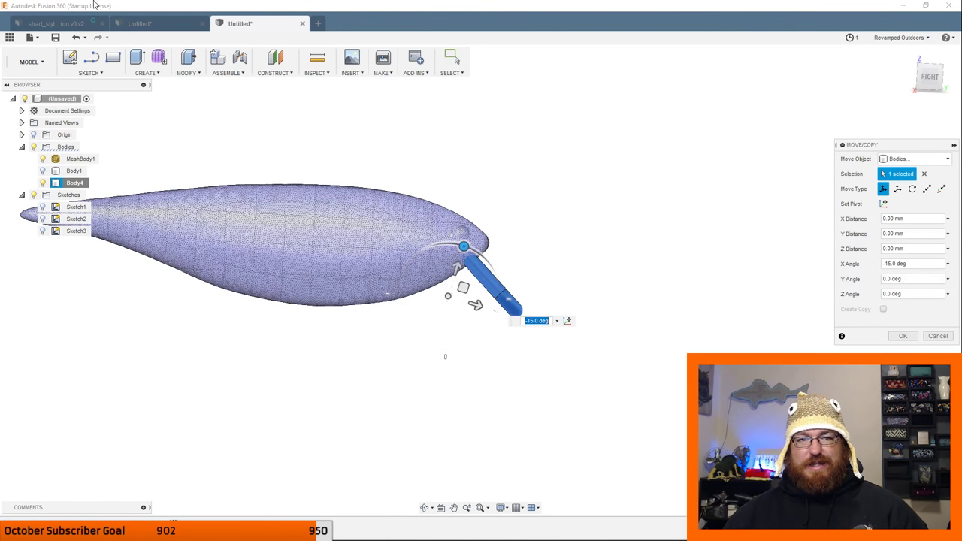
Check the tilted Body4 against the reference lure's profile, alternating between the documents.
{"action": "left_click", "coordinate": [135, 24]}
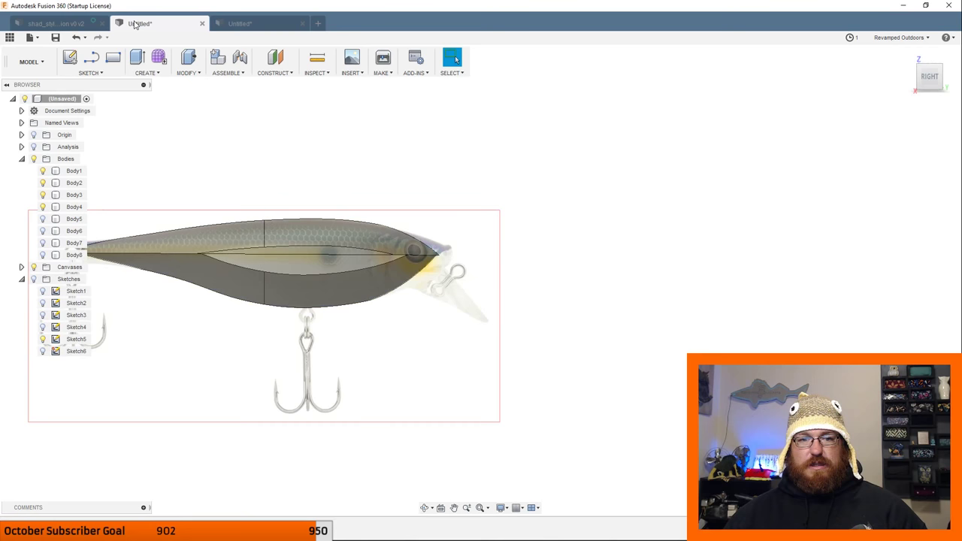
{"action": "left_click", "coordinate": [218, 23]}
{"action": "left_click", "coordinate": [182, 26]}
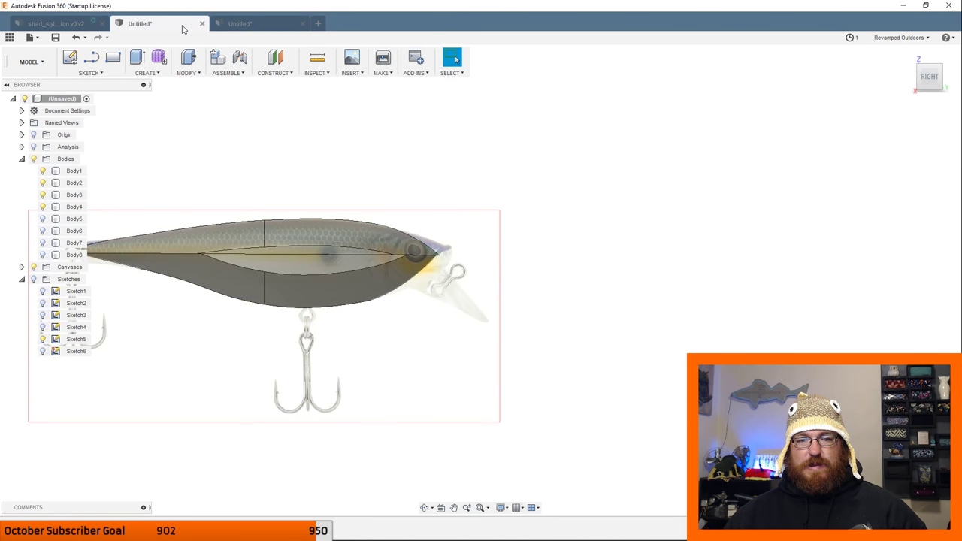
{"action": "left_click", "coordinate": [243, 26]}
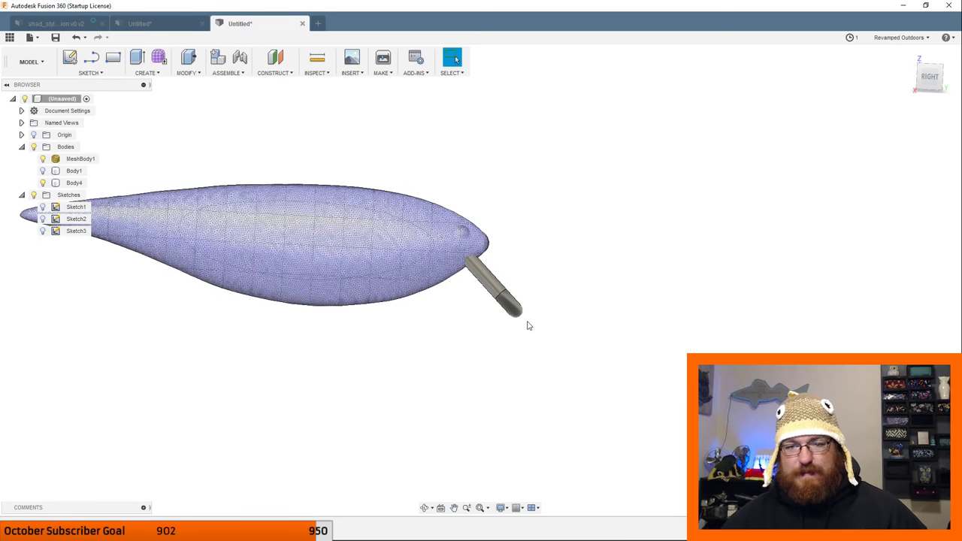
{"action": "scroll", "coordinate": [526, 324], "scroll_direction": "up", "scroll_amount": 1}
{"action": "left_click", "coordinate": [158, 27]}
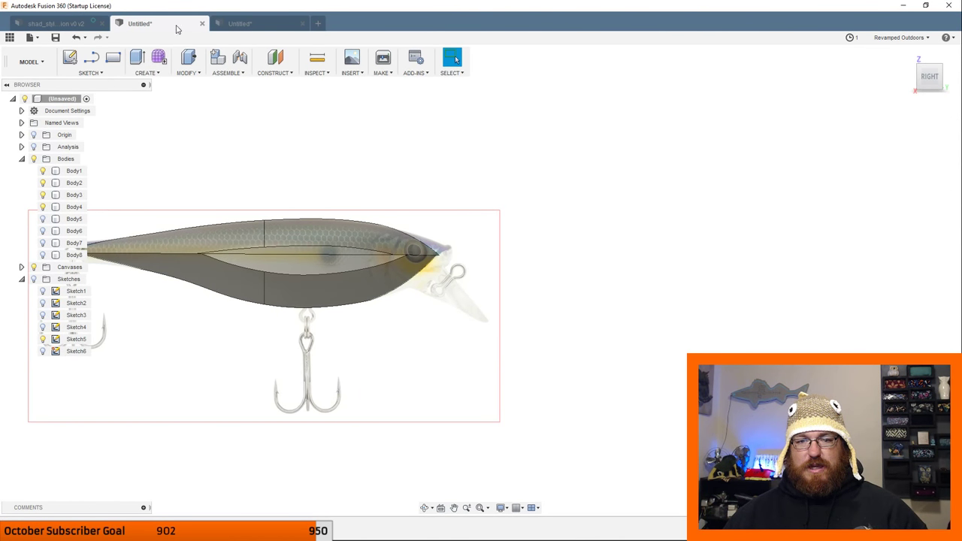
{"action": "left_click", "coordinate": [234, 26]}
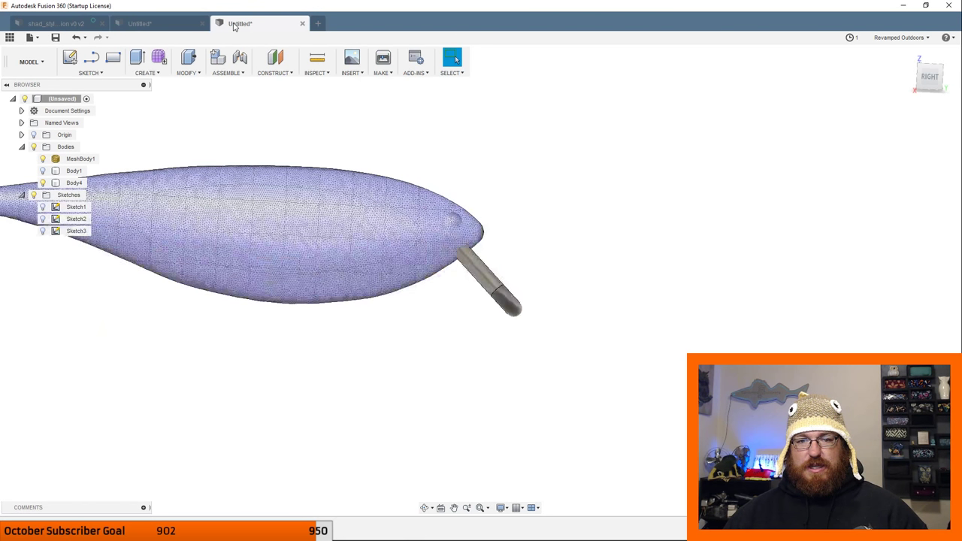
{"action": "left_click", "coordinate": [174, 25]}
Pan and orbit the mesh lure into a straight RIGHT side view.
{"action": "left_click", "coordinate": [244, 20]}
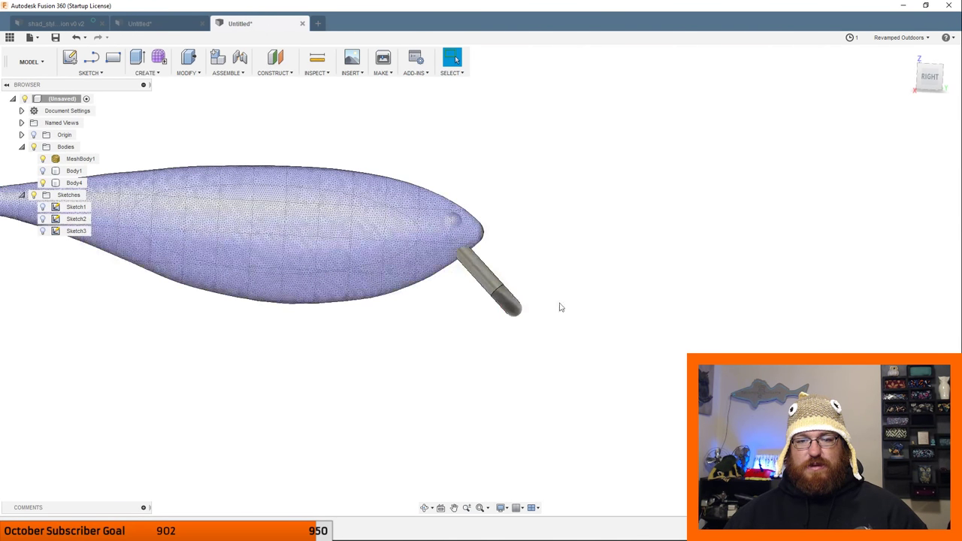
{"action": "scroll", "coordinate": [607, 365], "scroll_direction": "up", "scroll_amount": 2}
{"action": "middle_click_drag", "start_coordinate": [608, 365], "coordinate": [544, 337]}
{"action": "key", "text": "Escape"}
{"action": "left_click", "coordinate": [488, 197]}
{"action": "middle_click_drag", "start_coordinate": [488, 198], "coordinate": [479, 408], "text": "shift"}
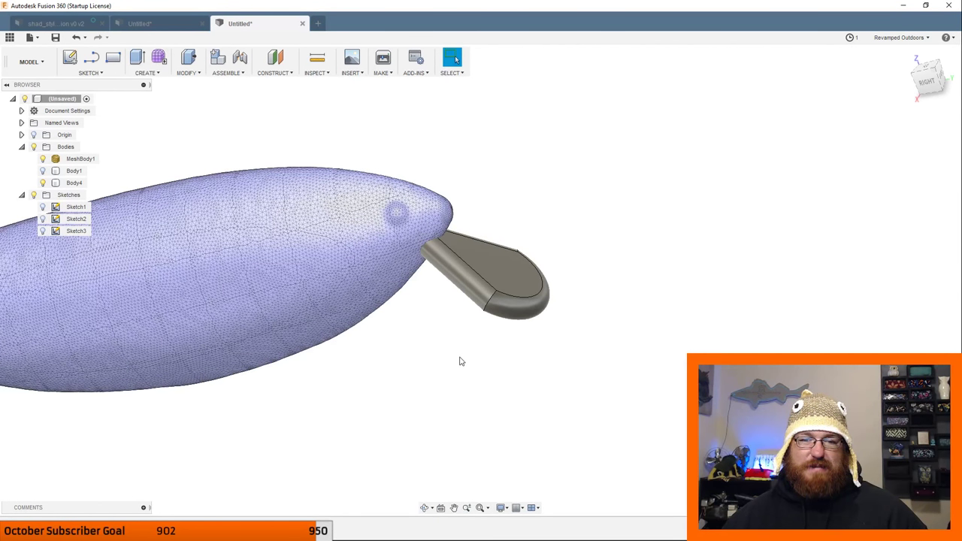
{"action": "scroll", "coordinate": [459, 359], "scroll_direction": "down", "scroll_amount": 3}
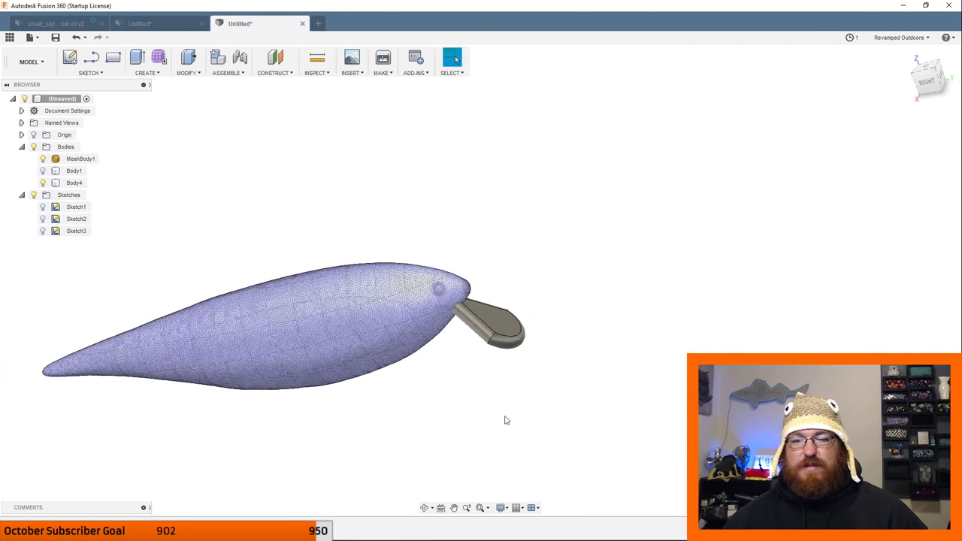
{"action": "middle_click_drag", "start_coordinate": [505, 419], "coordinate": [660, 419]}
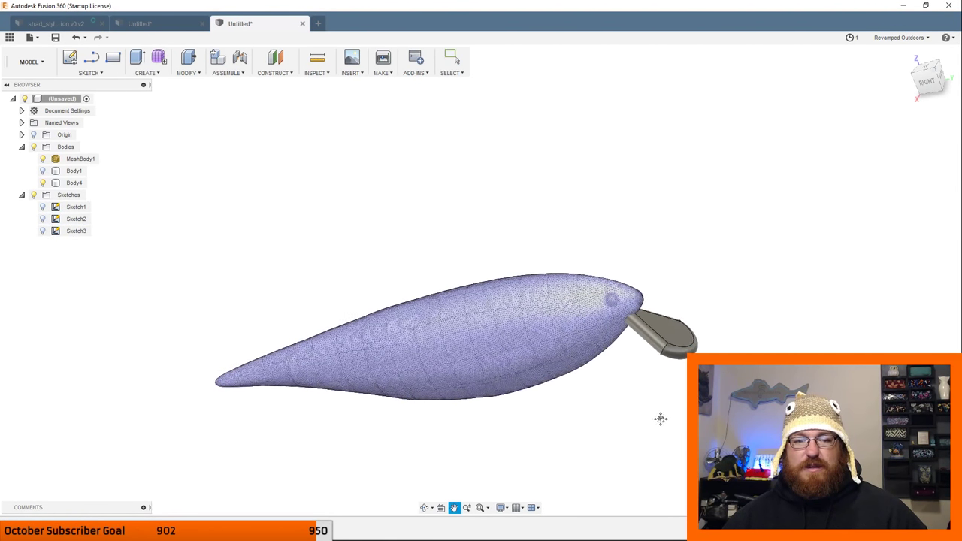
{"action": "left_click", "coordinate": [926, 85]}
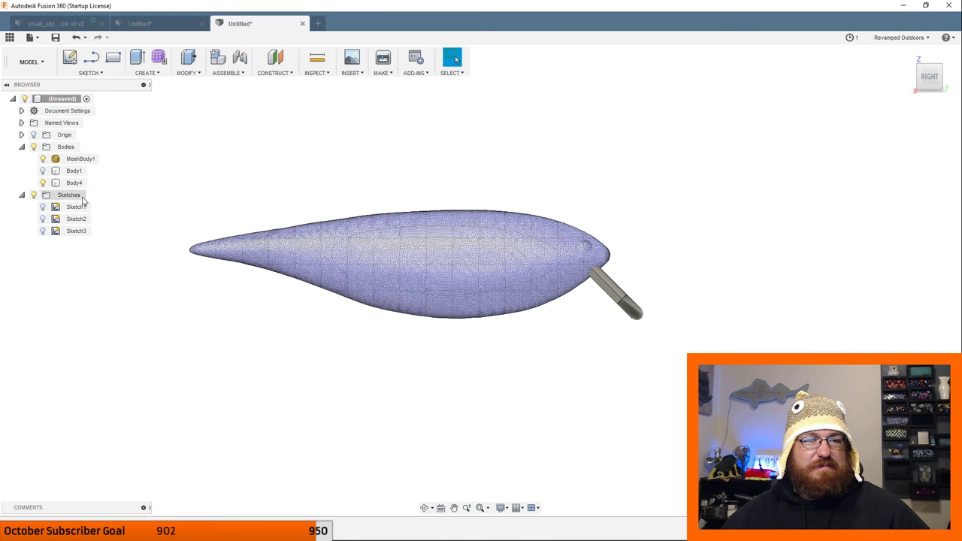
Show Body4 alongside the mesh and review Sketch1, Sketch2 and Sketch3.
{"action": "left_click", "coordinate": [43, 183]}
{"action": "middle_click_drag", "start_coordinate": [571, 428], "coordinate": [586, 354], "text": "shift"}
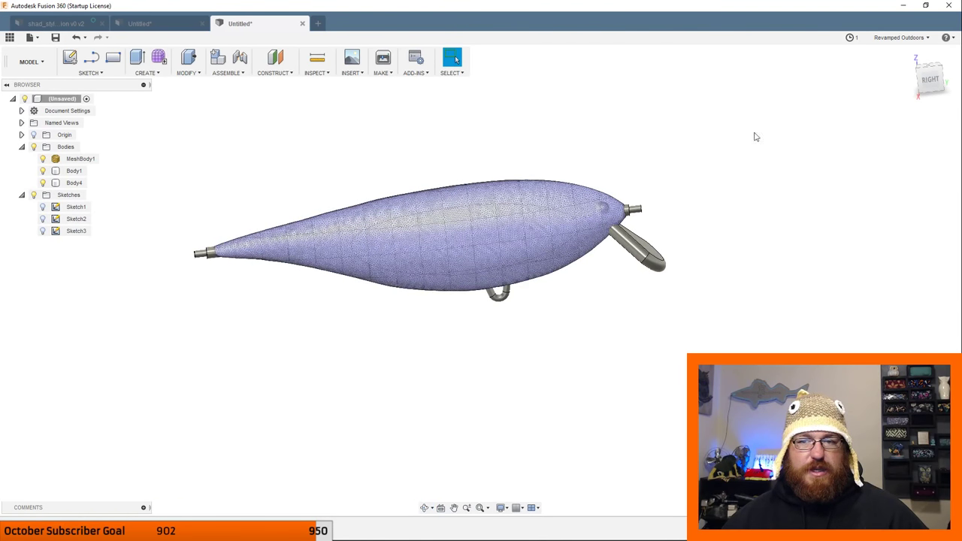
{"action": "left_click", "coordinate": [936, 86]}
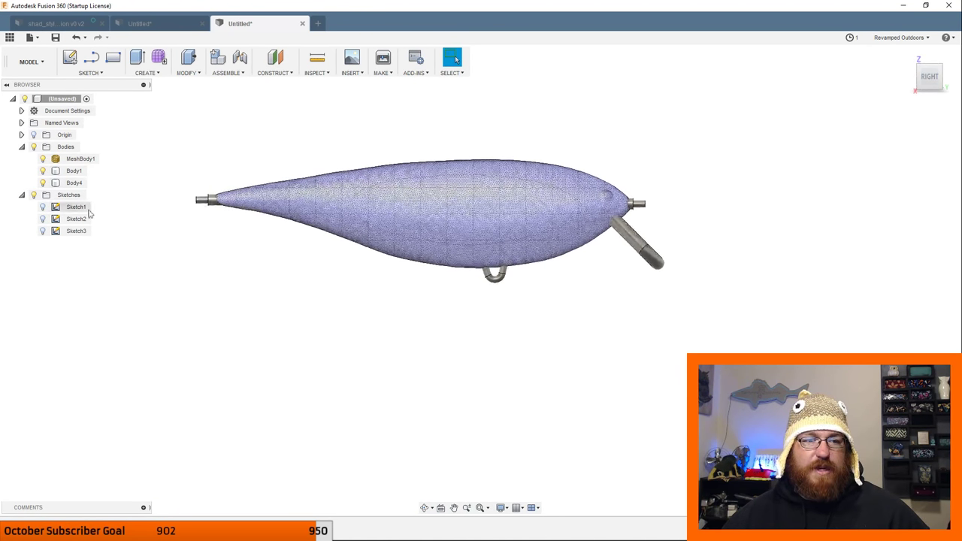
{"action": "left_click", "coordinate": [78, 231]}
{"action": "left_click", "coordinate": [77, 219]}
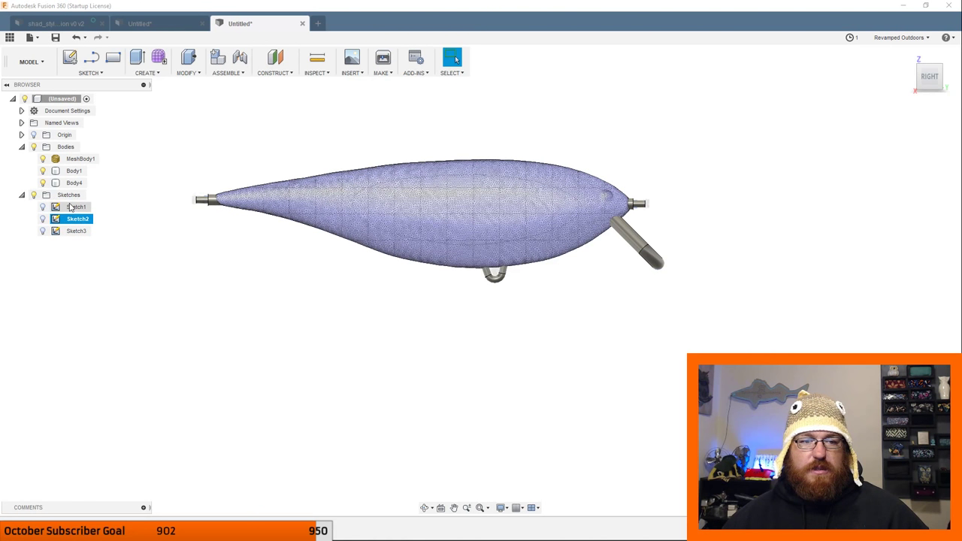
{"action": "left_click", "coordinate": [72, 208]}
{"action": "right_click", "coordinate": [73, 216]}
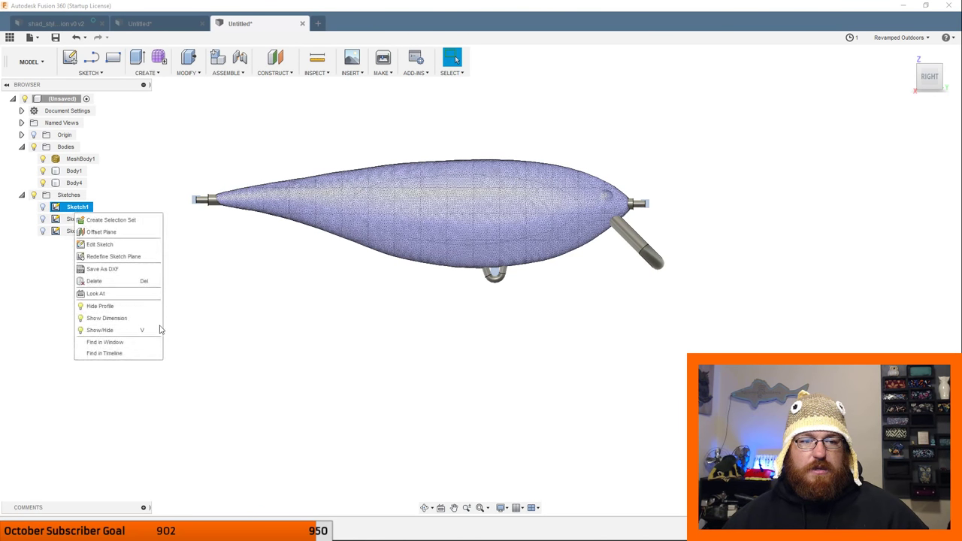
{"action": "left_click", "coordinate": [65, 219]}
{"action": "left_click", "coordinate": [202, 332]}
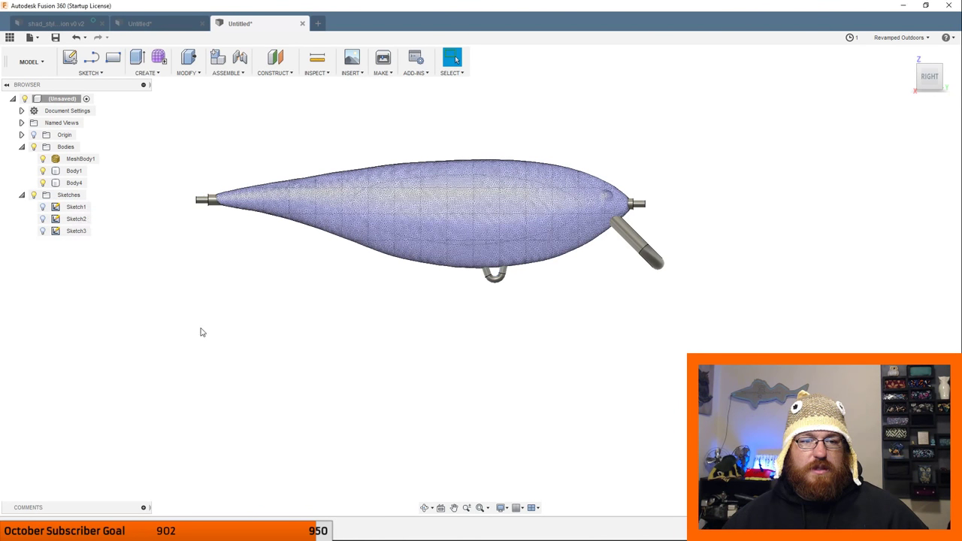
{"action": "left_click", "coordinate": [91, 73]}
Start a new sketch on the lure's side plane and draw a straight line inside the body.
{"action": "left_click", "coordinate": [81, 82]}
{"action": "left_click", "coordinate": [517, 240]}
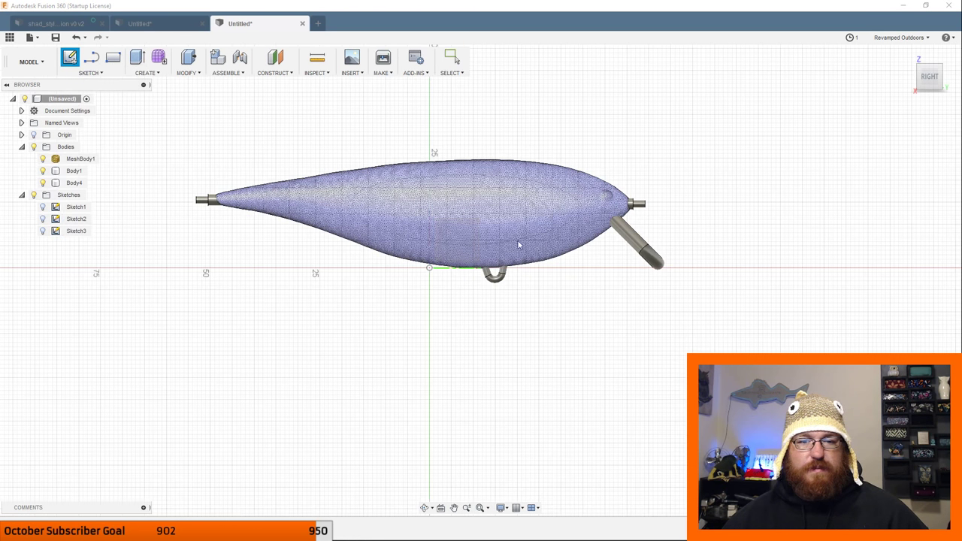
{"action": "left_click", "coordinate": [445, 235]}
{"action": "scroll", "coordinate": [411, 286], "scroll_direction": "up", "scroll_amount": 3}
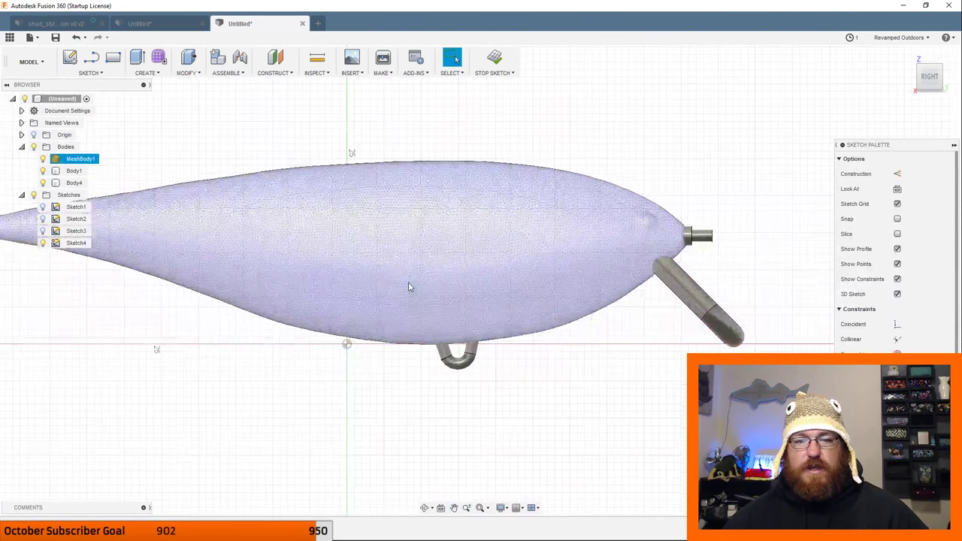
{"action": "left_click", "coordinate": [91, 59]}
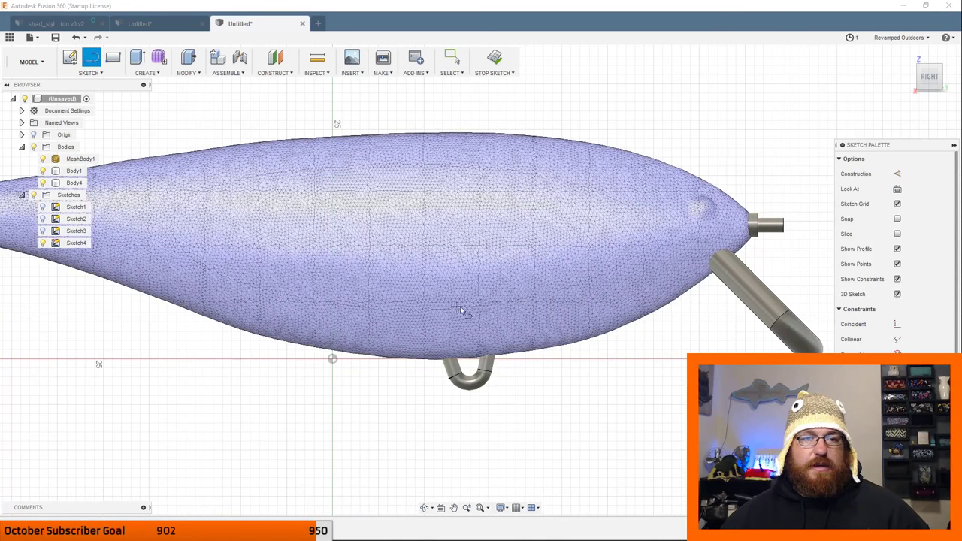
{"action": "left_click", "coordinate": [329, 246]}
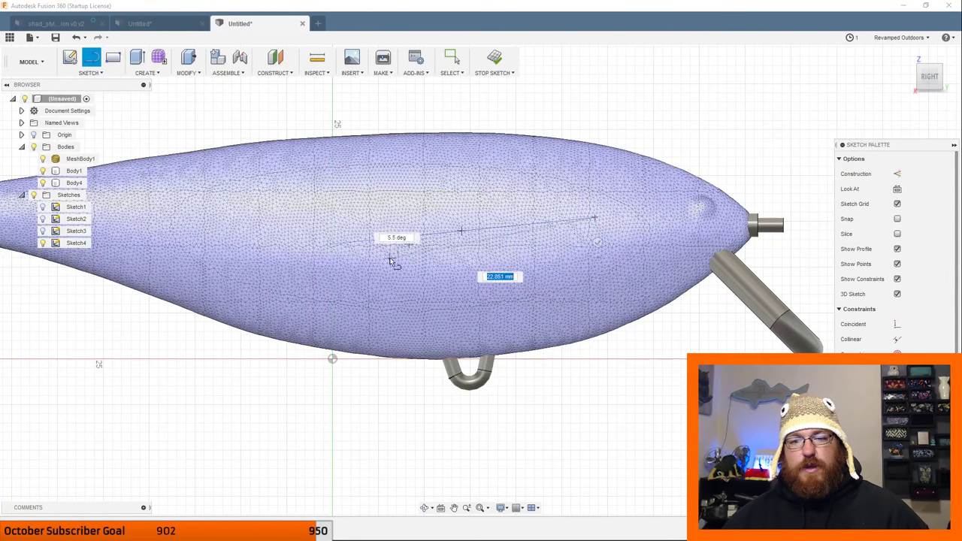
{"action": "double_click", "coordinate": [601, 249]}
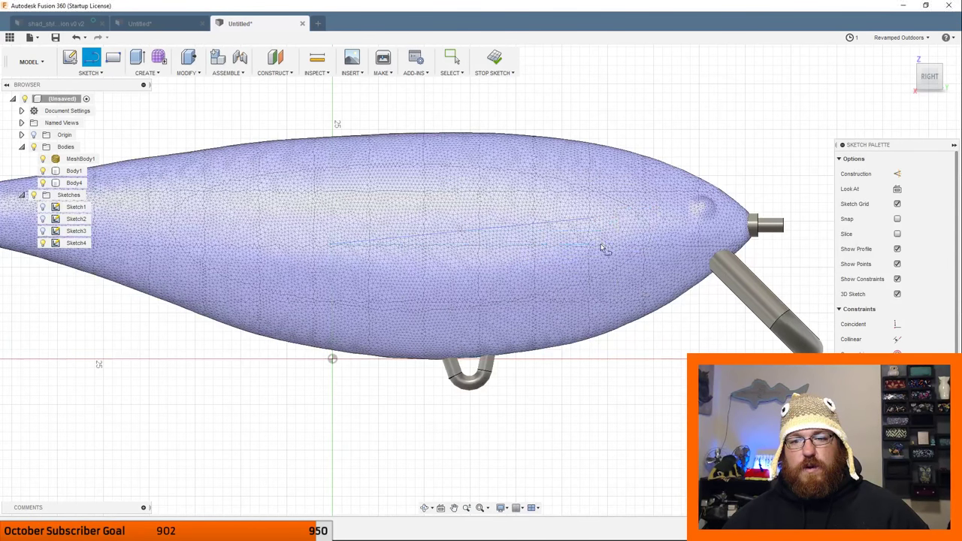
Cap the line with a 3-point arc above the wire, hiding MeshBody1, and select the profile.
{"action": "left_click", "coordinate": [89, 73]}
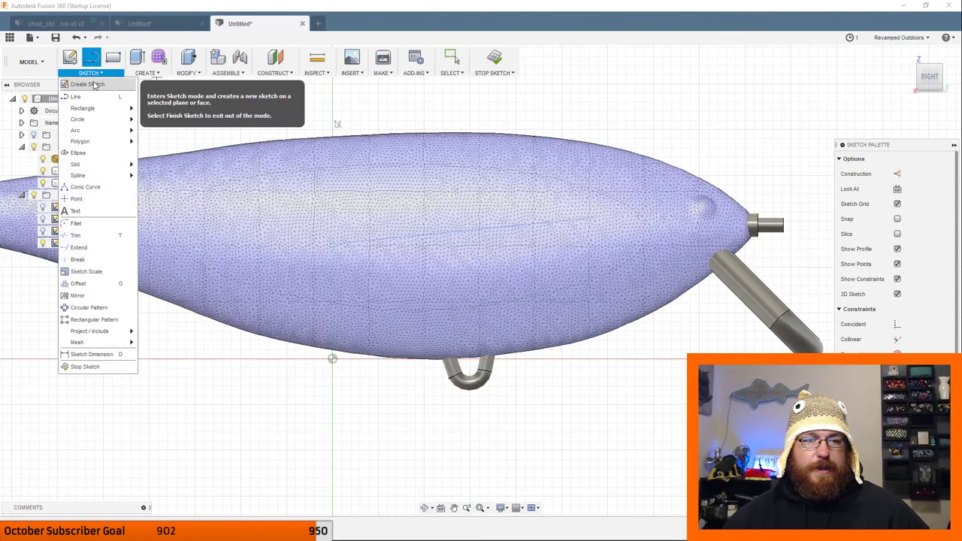
{"action": "mouse_move", "coordinate": [105, 131]}
{"action": "left_click", "coordinate": [157, 131]}
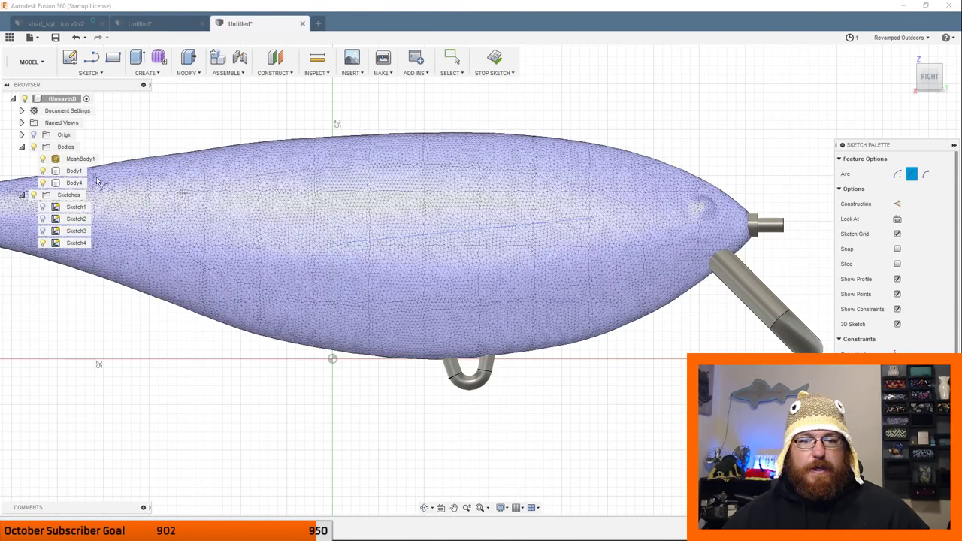
{"action": "left_click", "coordinate": [43, 159]}
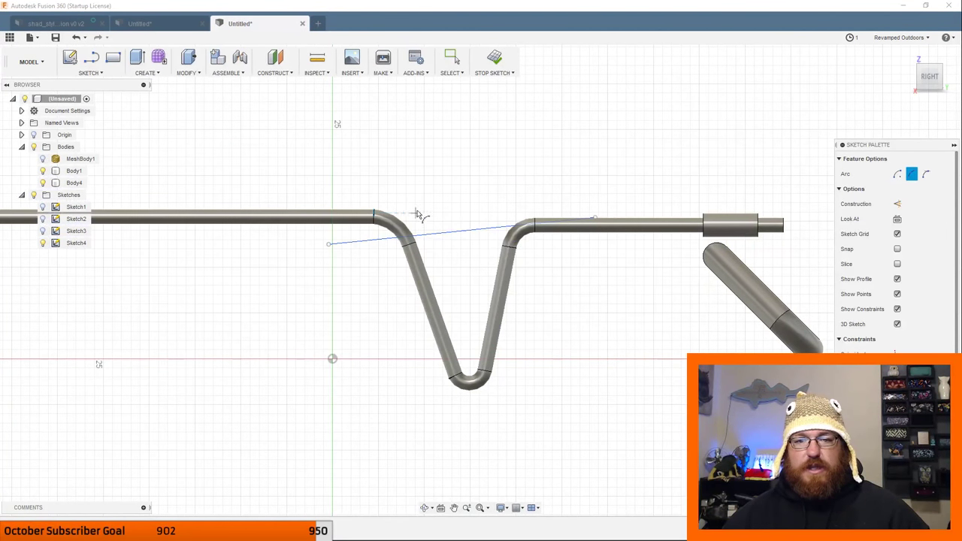
{"action": "left_click", "coordinate": [328, 245]}
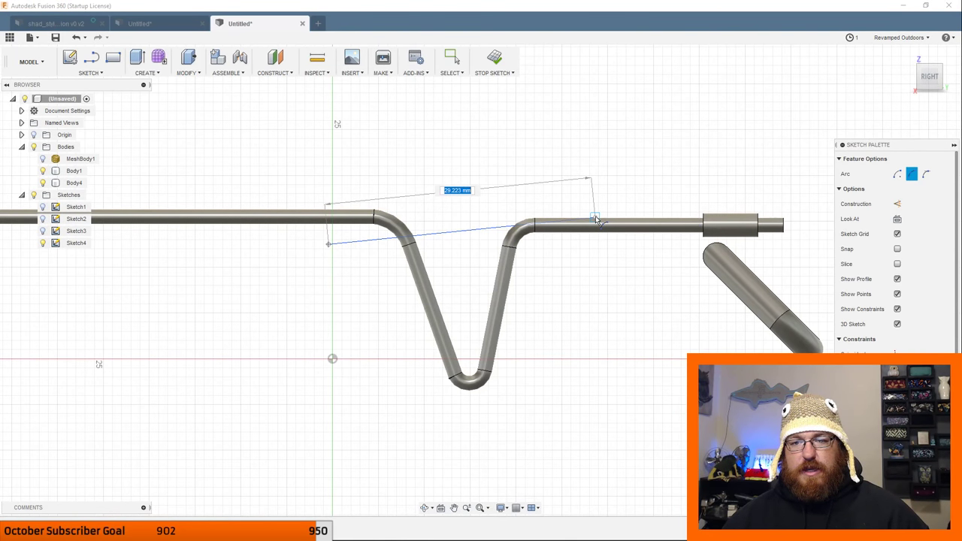
{"action": "left_click", "coordinate": [595, 219]}
{"action": "left_click", "coordinate": [472, 173]}
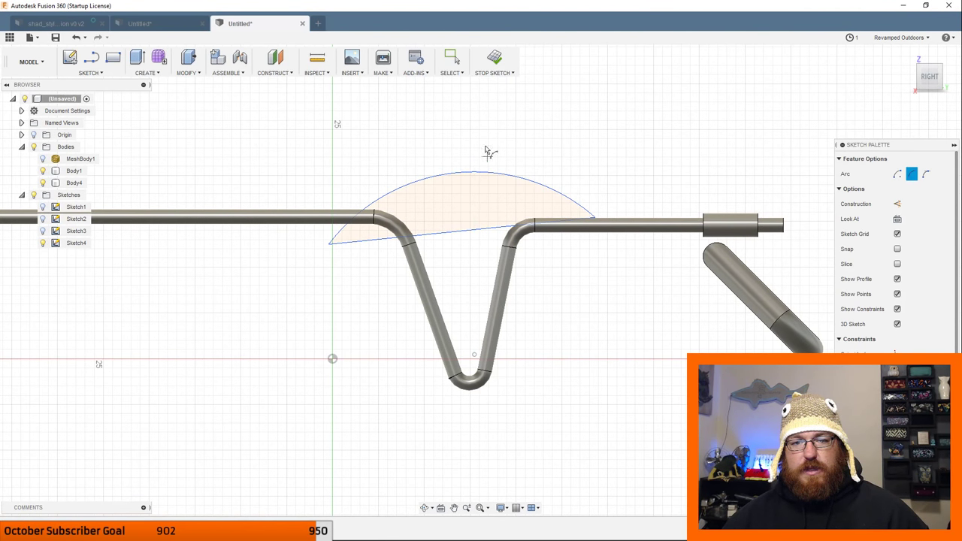
{"action": "left_click", "coordinate": [452, 58]}
{"action": "left_click", "coordinate": [457, 197]}
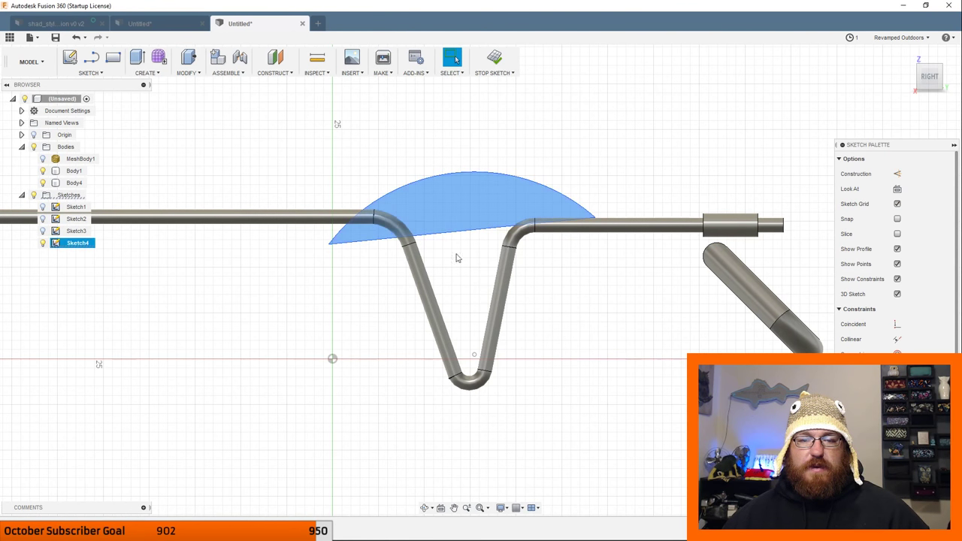
{"action": "left_click", "coordinate": [144, 73]}
Set up a 360° revolve of the profile about its straight edge as a New Body.
{"action": "left_click", "coordinate": [154, 111]}
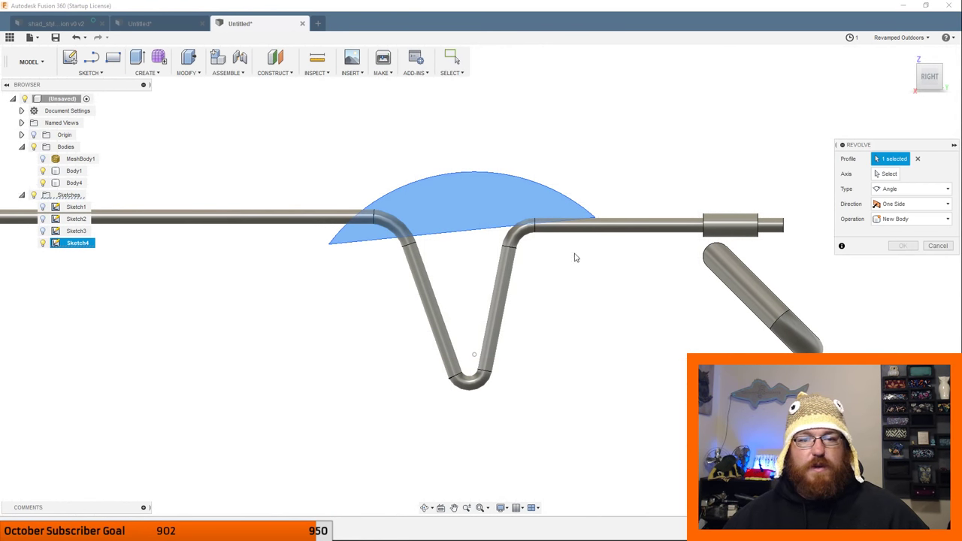
{"action": "left_click", "coordinate": [882, 175]}
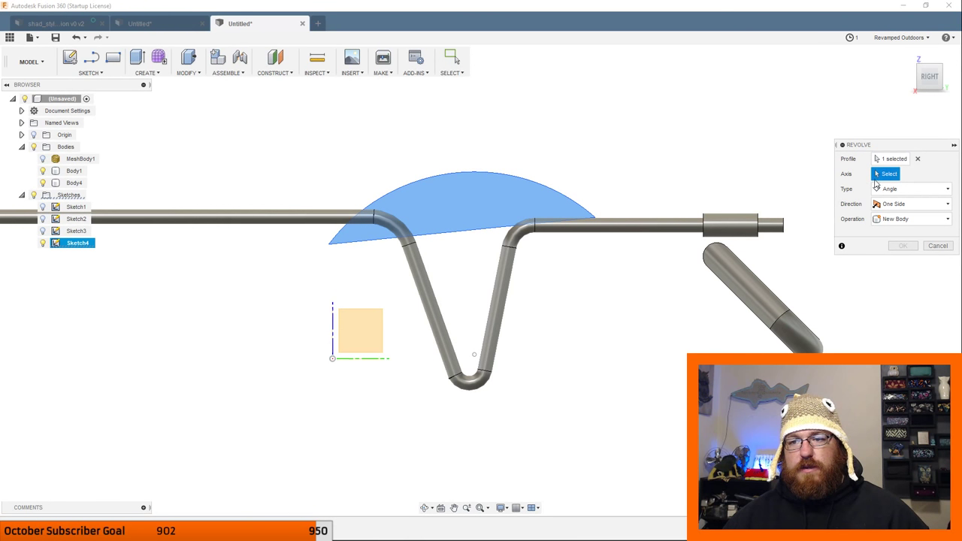
{"action": "left_click", "coordinate": [473, 234]}
{"action": "left_click", "coordinate": [914, 234]}
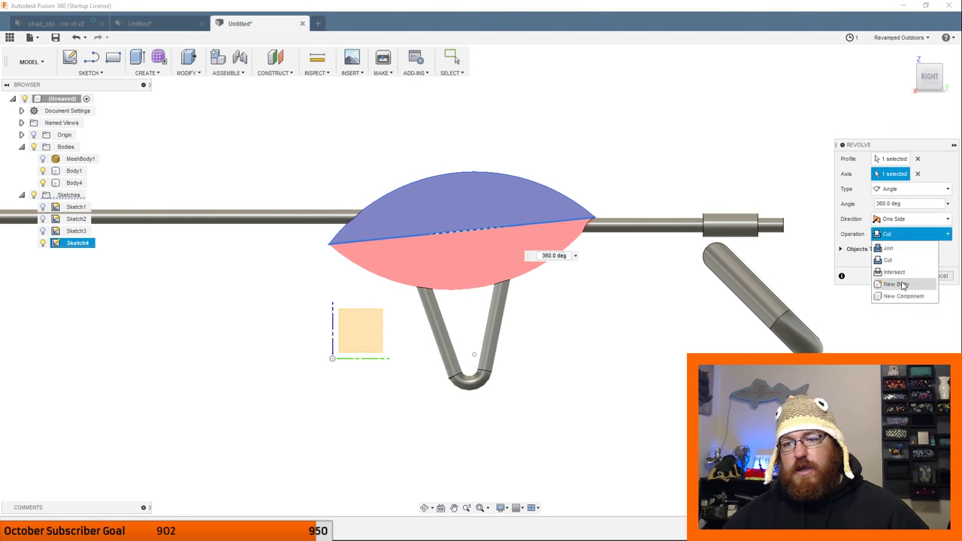
{"action": "left_click", "coordinate": [903, 283]}
Inspect the revolve preview with MeshBody1 toggled on and off, then cancel the revolve.
{"action": "scroll", "coordinate": [614, 286], "scroll_direction": "down", "scroll_amount": 2}
{"action": "middle_click_drag", "start_coordinate": [623, 318], "coordinate": [711, 337], "text": "shift"}
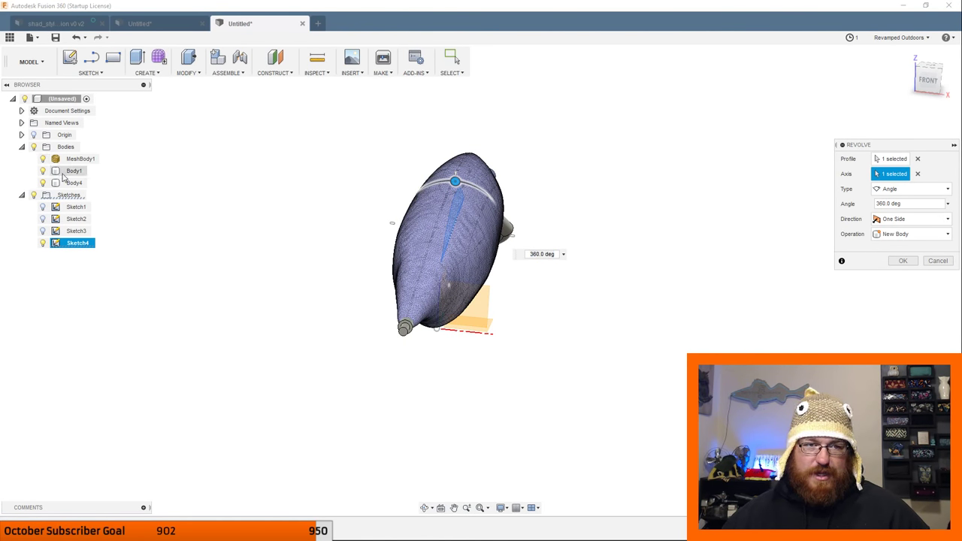
{"action": "middle_click_drag", "start_coordinate": [64, 176], "coordinate": [275, 243], "text": "shift"}
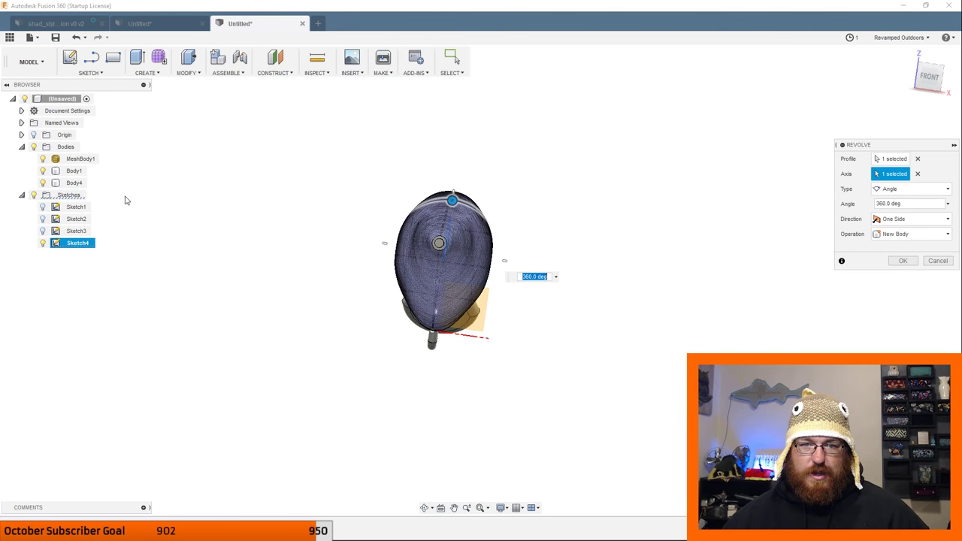
{"action": "left_click", "coordinate": [43, 159]}
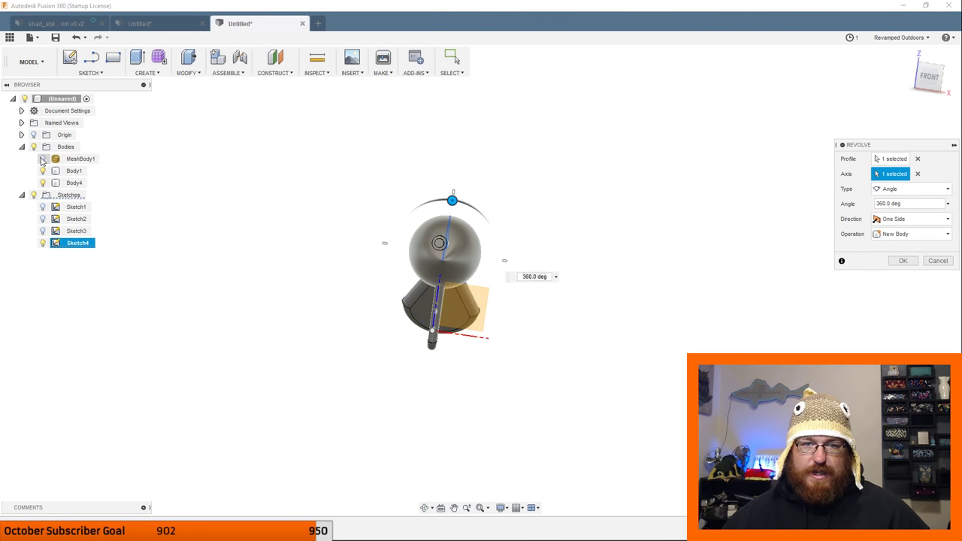
{"action": "left_click", "coordinate": [43, 159]}
{"action": "left_click", "coordinate": [43, 161]}
{"action": "left_click", "coordinate": [43, 159]}
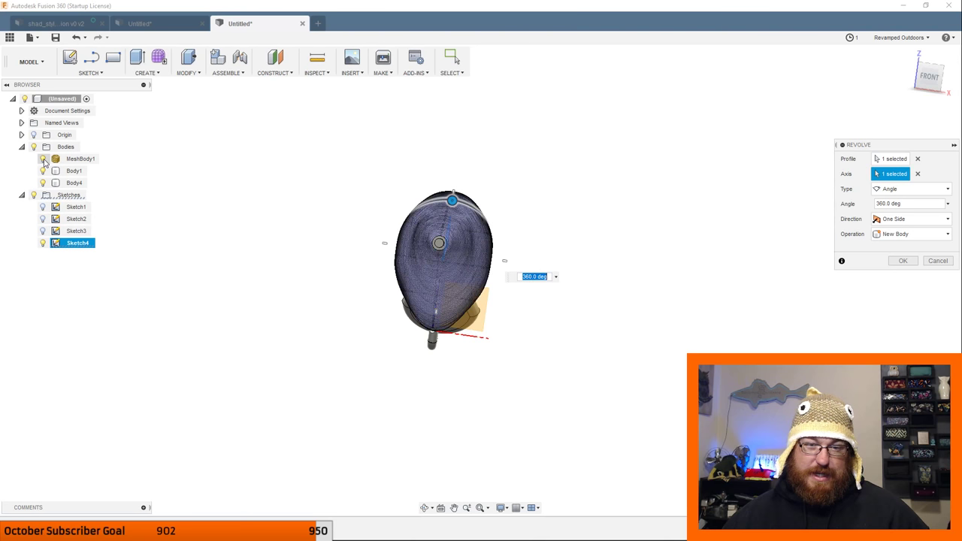
{"action": "left_click", "coordinate": [43, 159]}
{"action": "left_click", "coordinate": [43, 159]}
{"action": "left_click", "coordinate": [43, 160]}
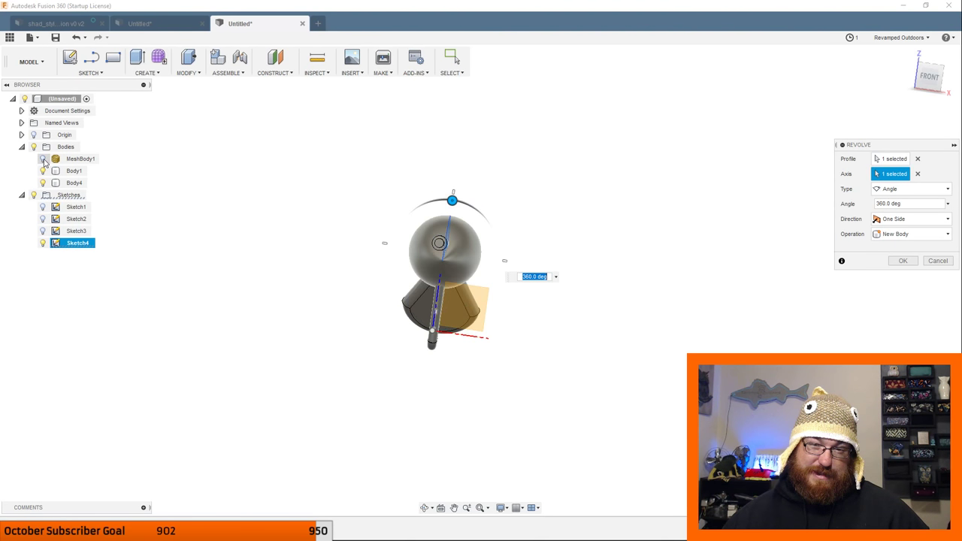
{"action": "left_click", "coordinate": [43, 160]}
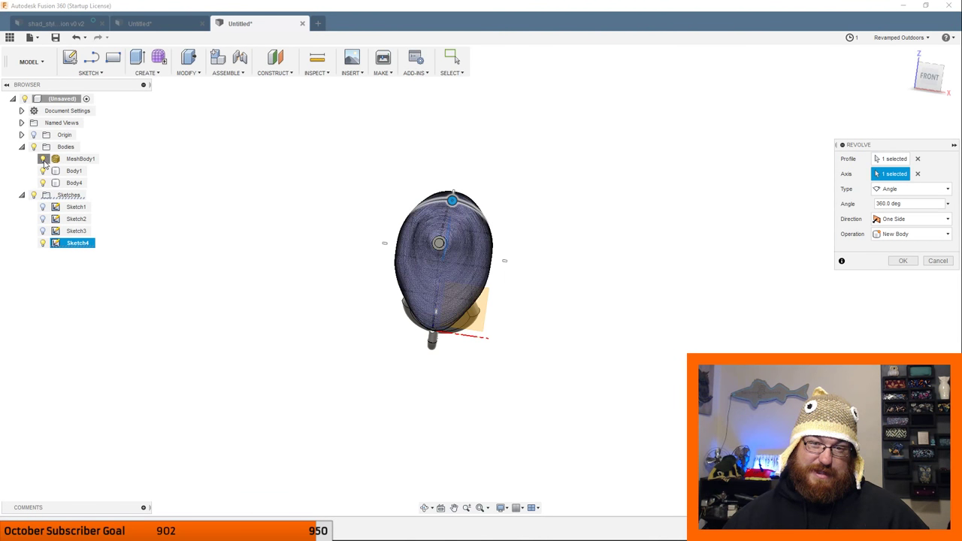
{"action": "left_click", "coordinate": [42, 159]}
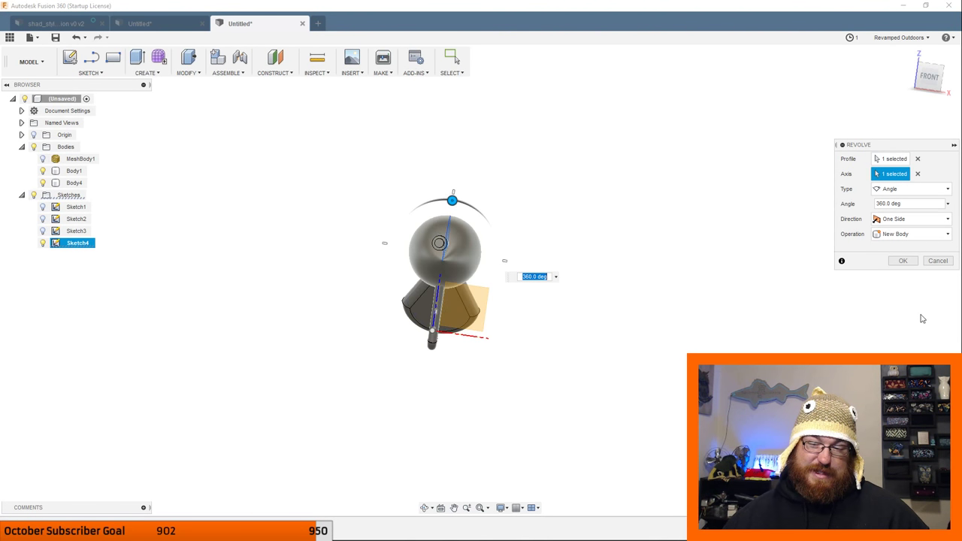
{"action": "left_click", "coordinate": [938, 261]}
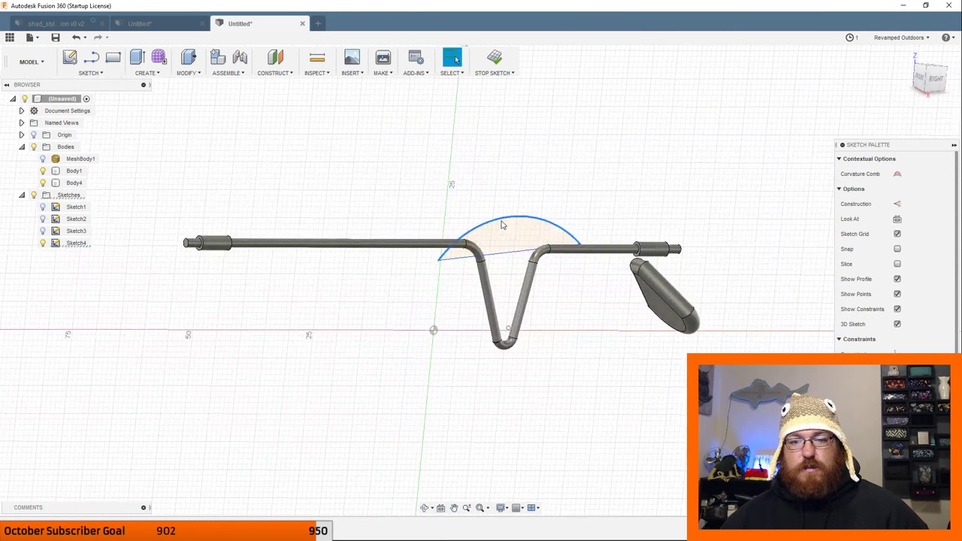
Delete the tall 3-point arc from Sketch4.
{"action": "right_click", "coordinate": [506, 222]}
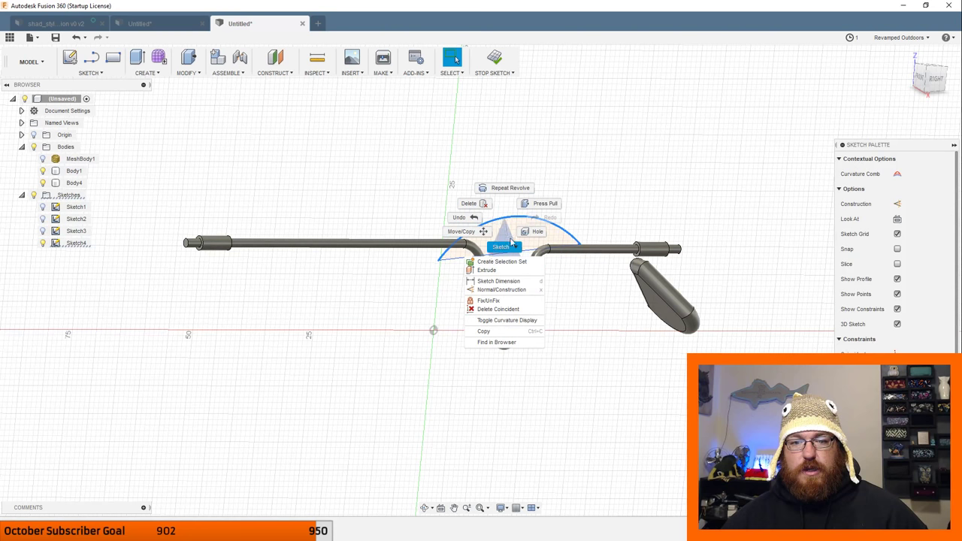
{"action": "left_click", "coordinate": [631, 179]}
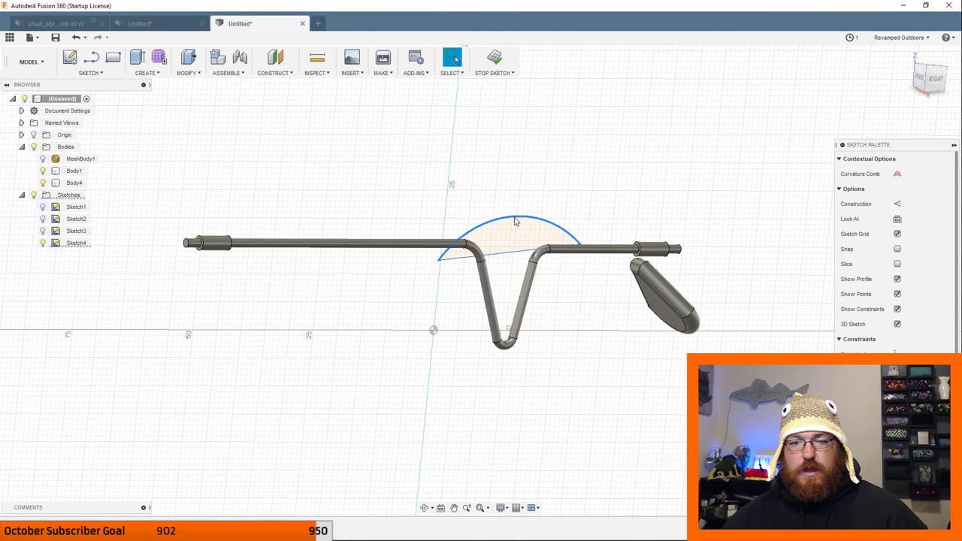
{"action": "key", "text": "Delete"}
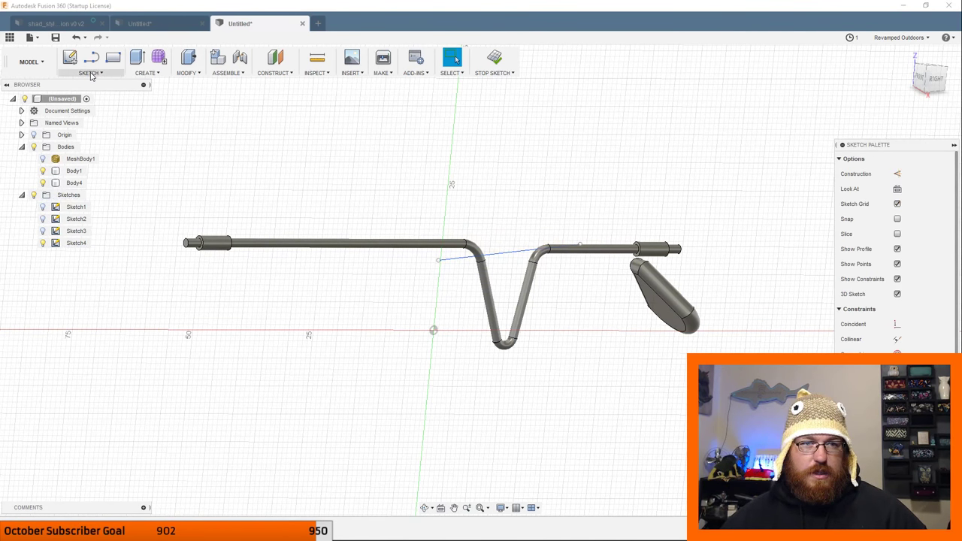
Draw a flatter centre-point arc over the straight line to close the profile.
{"action": "left_click", "coordinate": [90, 72]}
{"action": "mouse_move", "coordinate": [82, 132]}
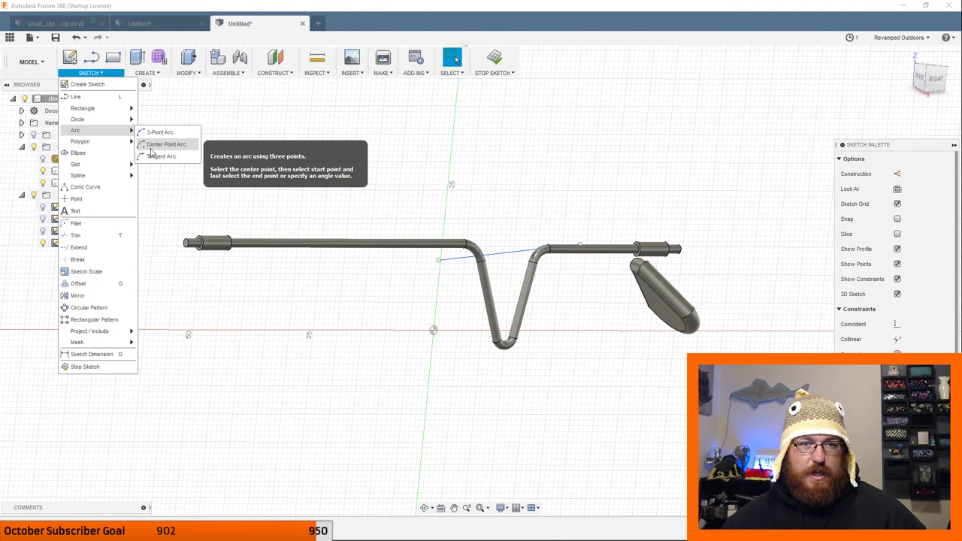
{"action": "left_click", "coordinate": [161, 144]}
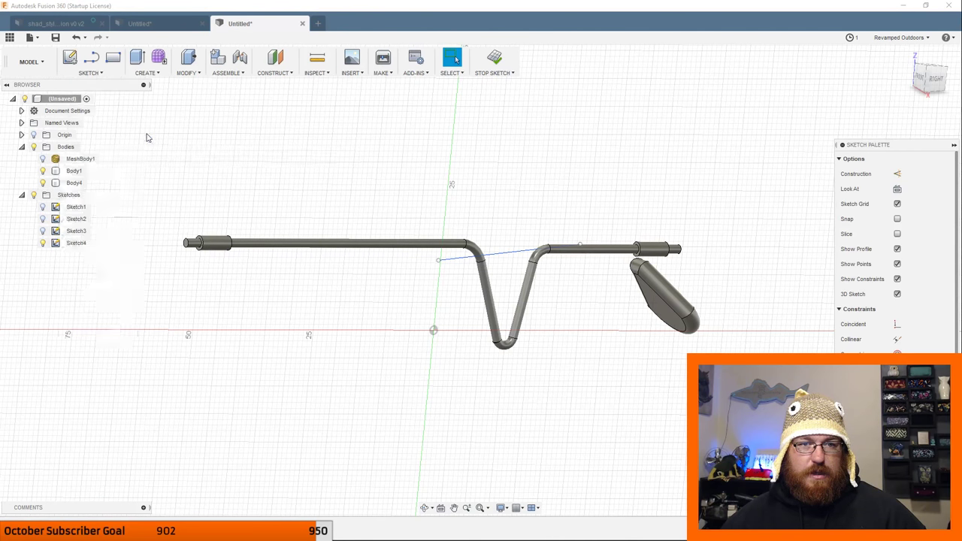
{"action": "left_click", "coordinate": [439, 261]}
{"action": "left_click", "coordinate": [580, 246]}
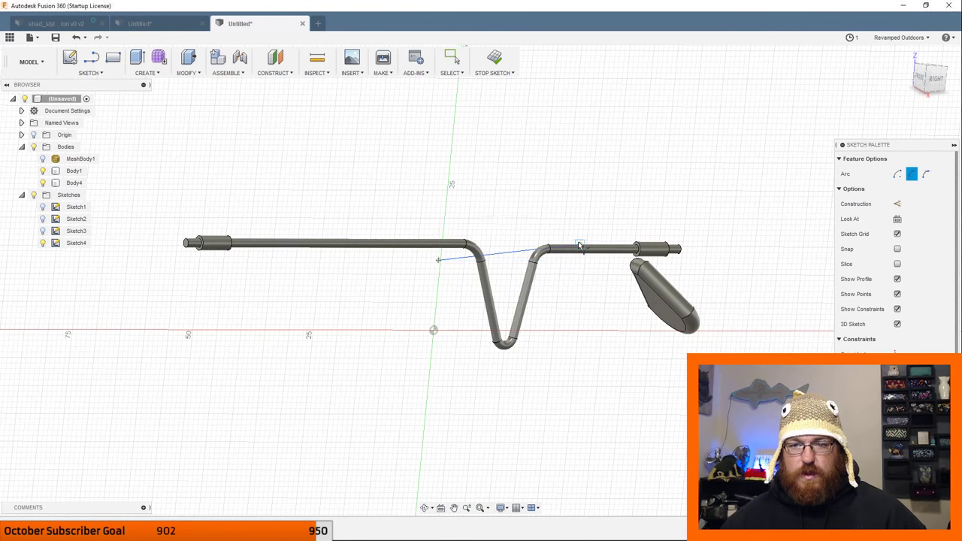
{"action": "left_click", "coordinate": [531, 236]}
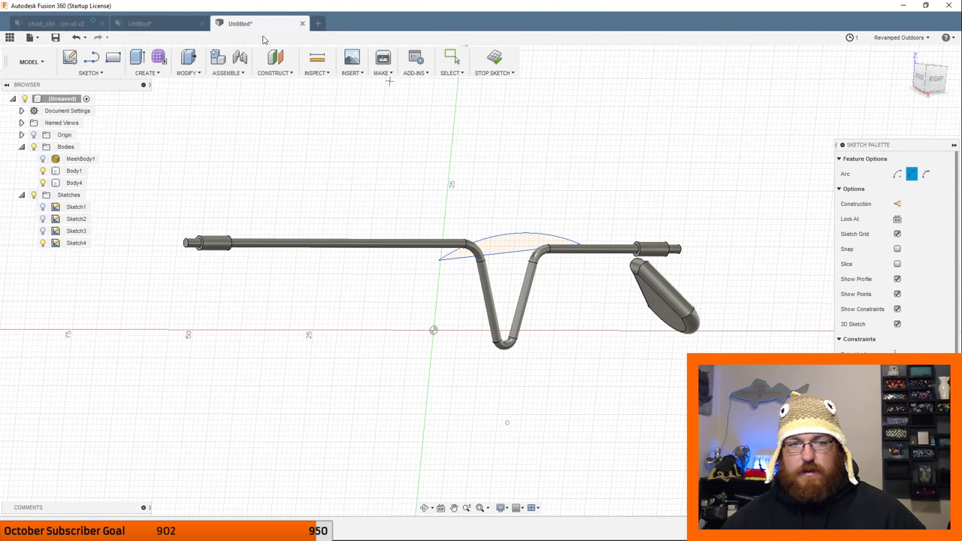
{"action": "left_click", "coordinate": [187, 73]}
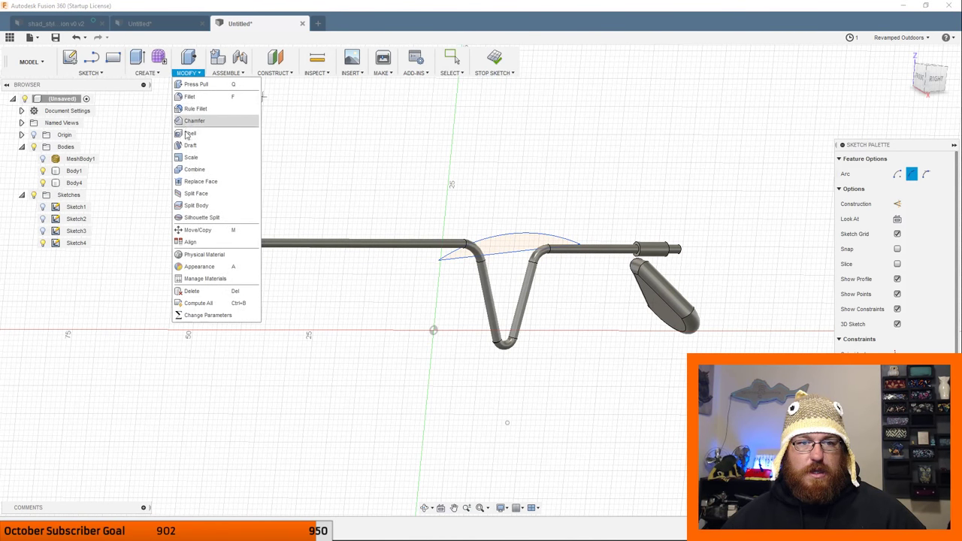
{"action": "left_click", "coordinate": [136, 68]}
Revolve the flattened arc profile 360° about its straight edge as a New Body.
{"action": "left_click", "coordinate": [148, 109]}
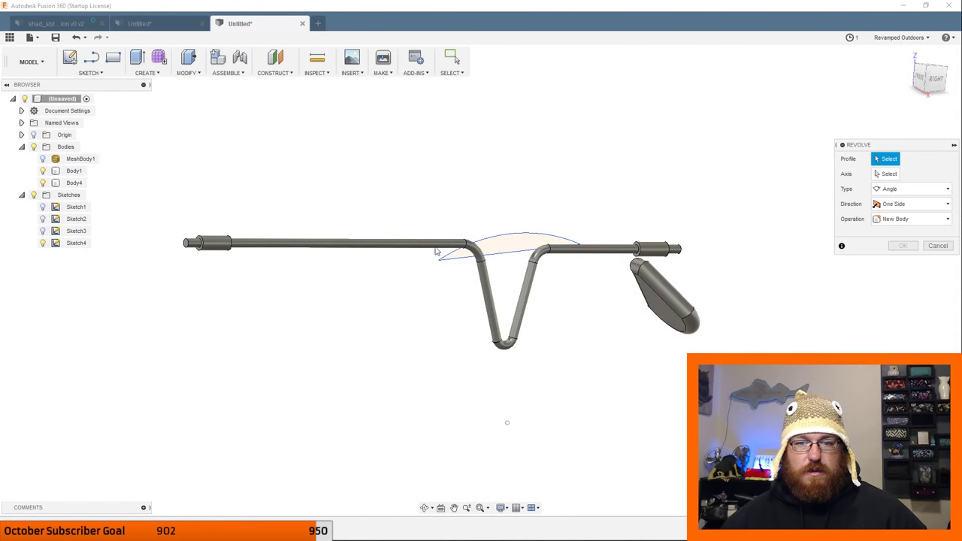
{"action": "left_click", "coordinate": [516, 249]}
{"action": "scroll", "coordinate": [521, 265], "scroll_direction": "up", "scroll_amount": 5}
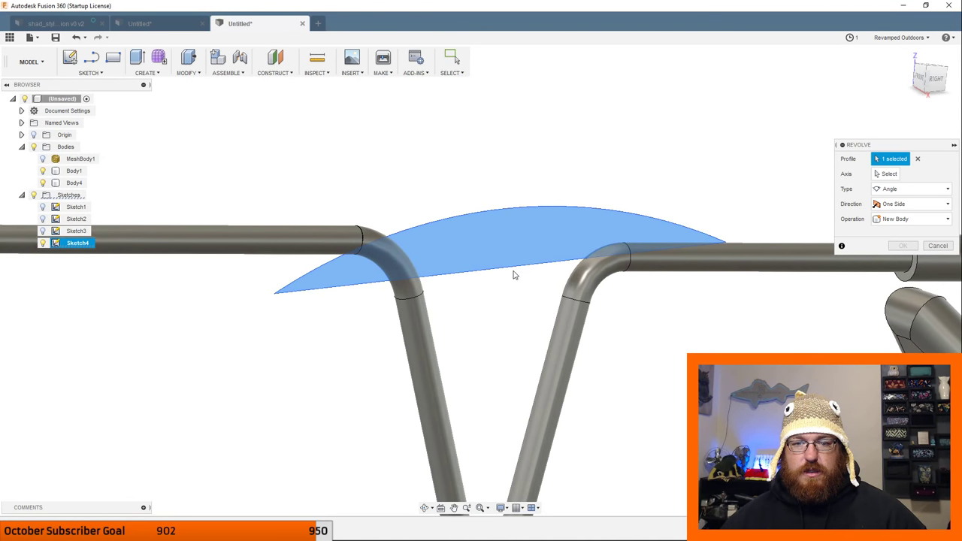
{"action": "left_click", "coordinate": [888, 174]}
{"action": "left_click", "coordinate": [522, 267]}
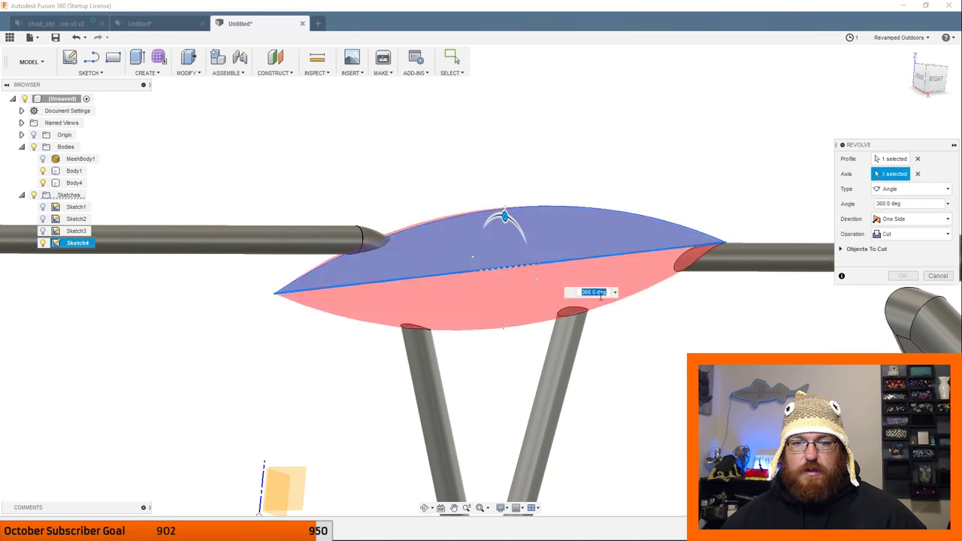
{"action": "left_click", "coordinate": [914, 234]}
{"action": "left_click", "coordinate": [887, 279]}
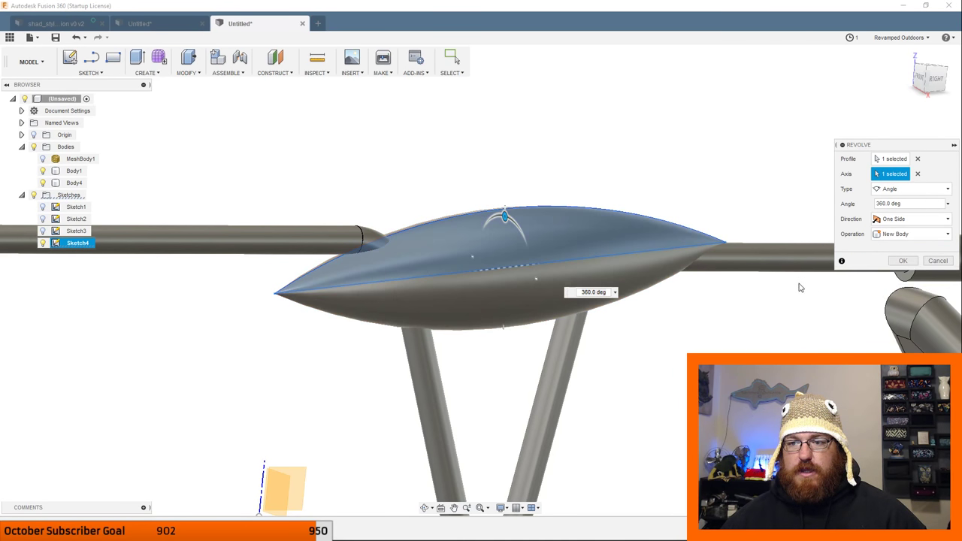
Check the revolve's fit against the mesh body and confirm it, creating Body5.
{"action": "scroll", "coordinate": [719, 311], "scroll_direction": "down", "scroll_amount": 4}
{"action": "middle_click_drag", "start_coordinate": [720, 312], "coordinate": [782, 296], "text": "shift"}
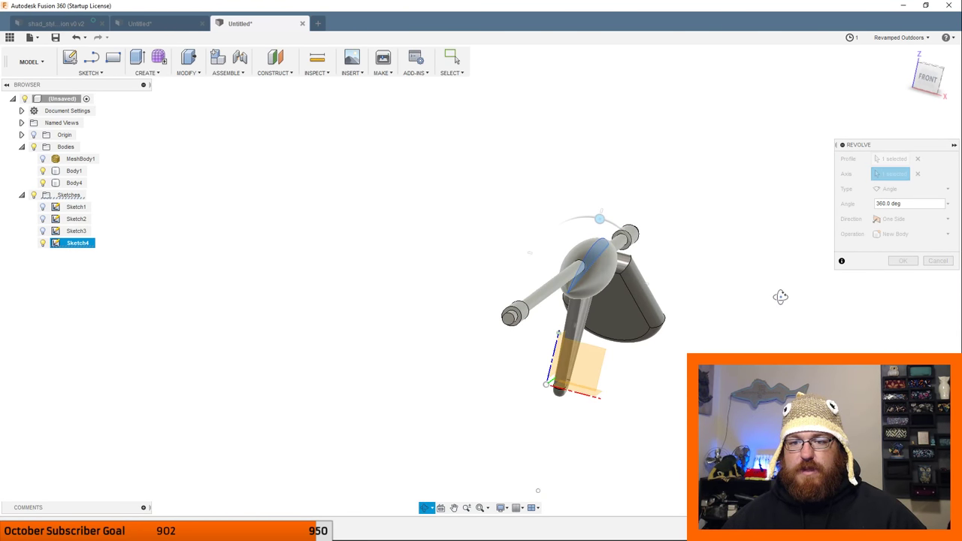
{"action": "left_click", "coordinate": [45, 160]}
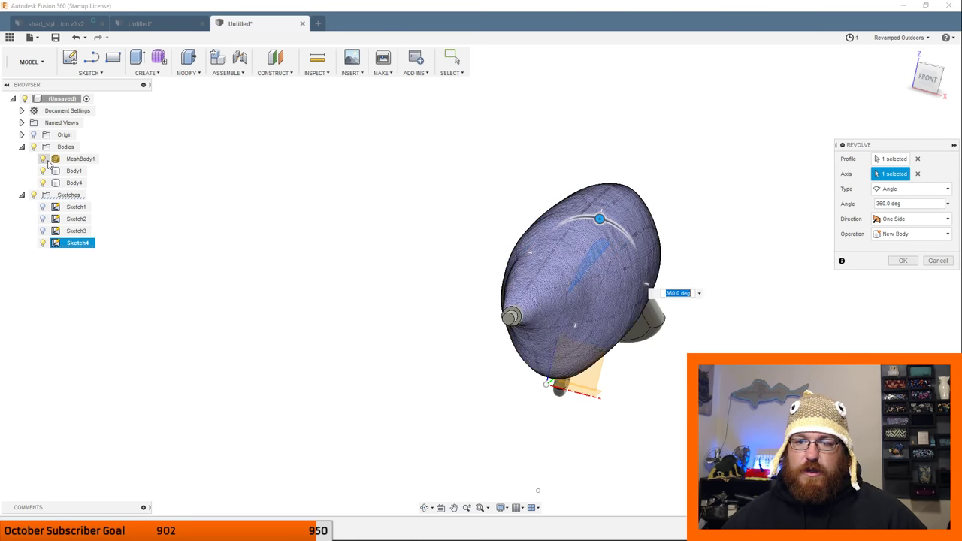
{"action": "left_click", "coordinate": [45, 159]}
{"action": "left_click", "coordinate": [903, 261]}
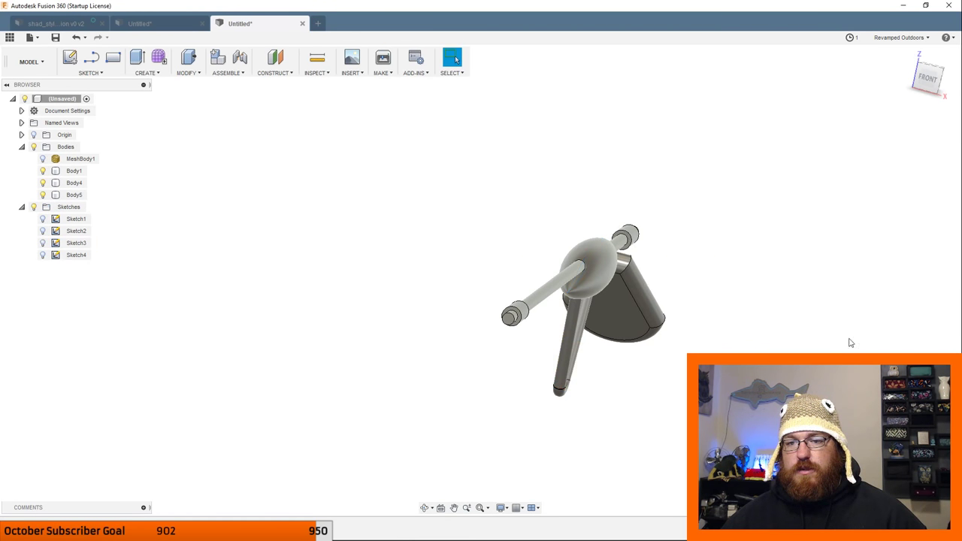
{"action": "scroll", "coordinate": [780, 326], "scroll_direction": "down", "scroll_amount": 2}
{"action": "middle_click_drag", "start_coordinate": [780, 326], "coordinate": [692, 258], "text": "shift"}
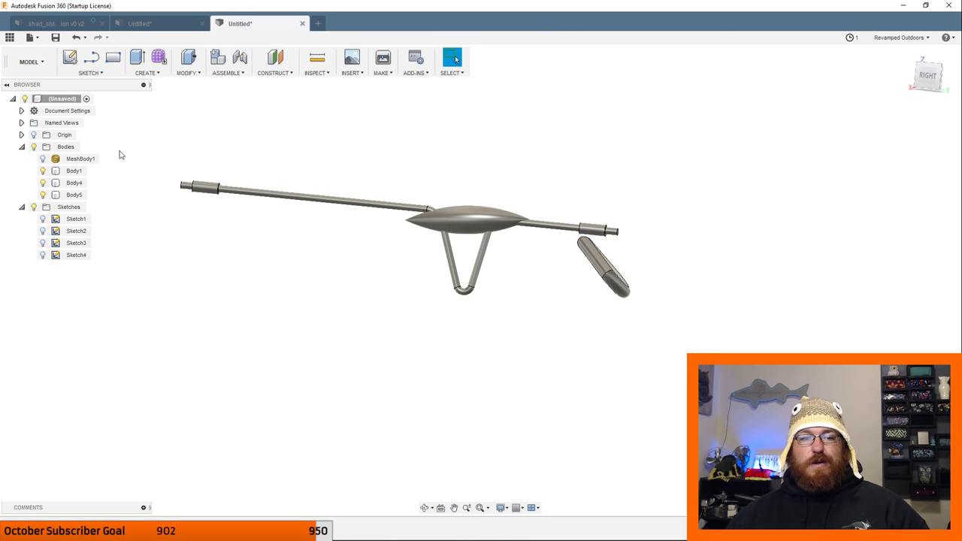
Show MeshBody1 and save the design as the_knife_edge_before_mesh_conversion.
{"action": "left_click", "coordinate": [43, 159]}
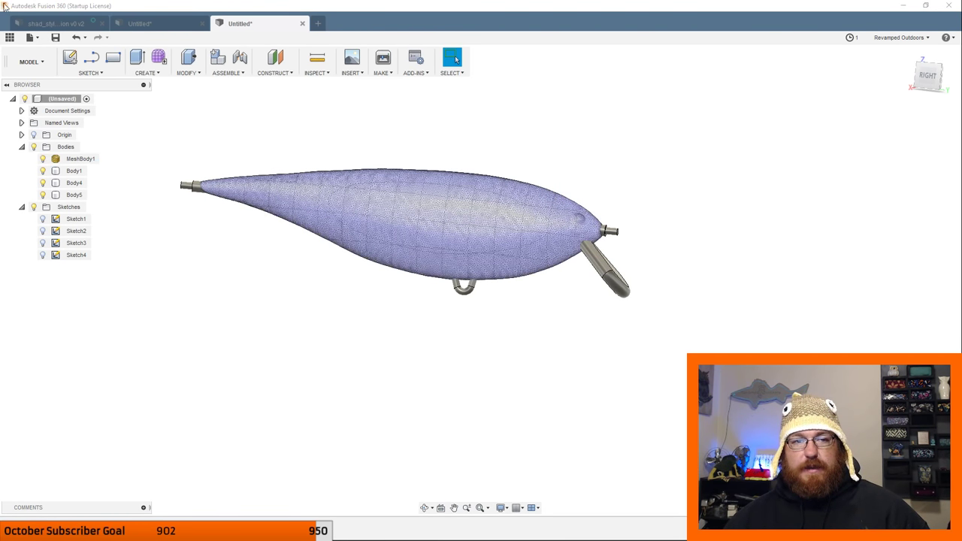
{"action": "key", "text": "ctrl+s"}
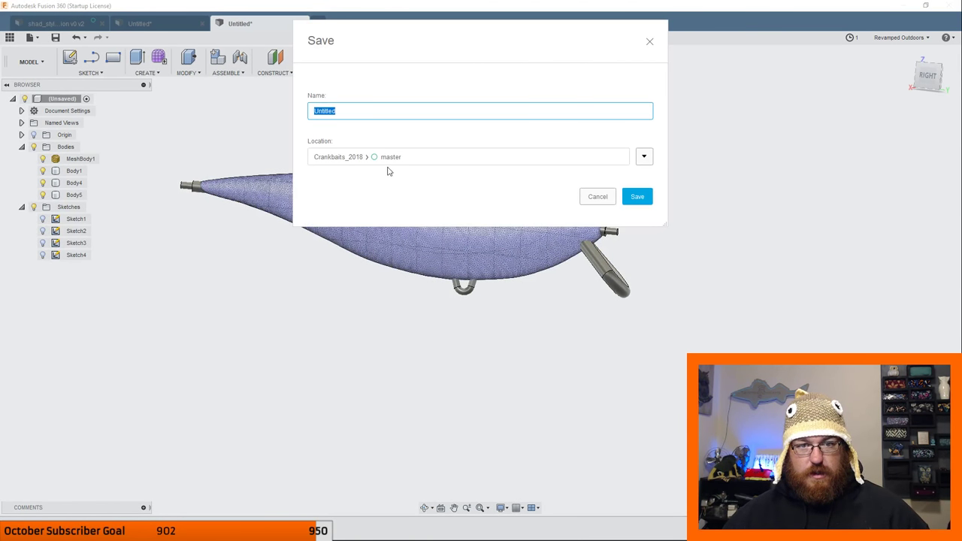
{"action": "left_click", "coordinate": [360, 113]}
{"action": "key", "text": "ctrl+a"}
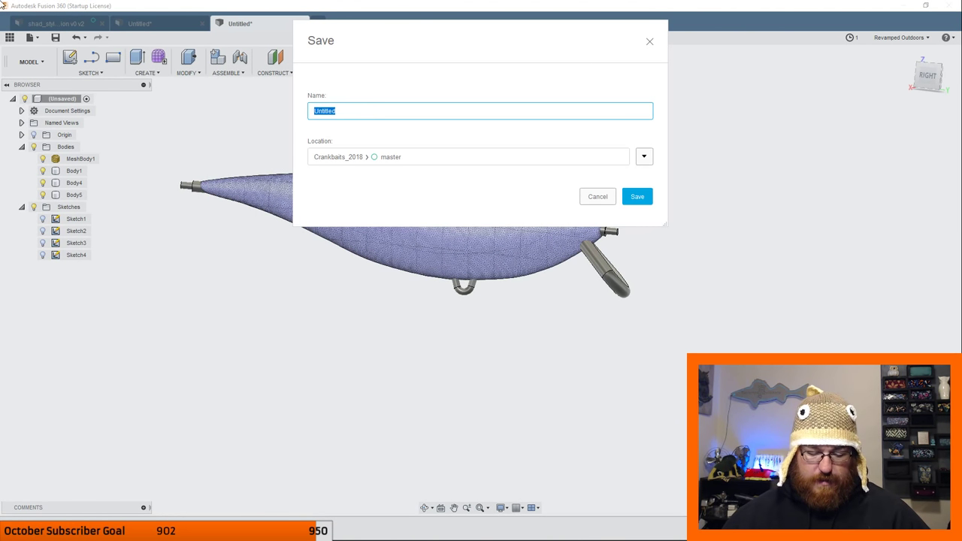
{"action": "type", "text": "the_knife"}
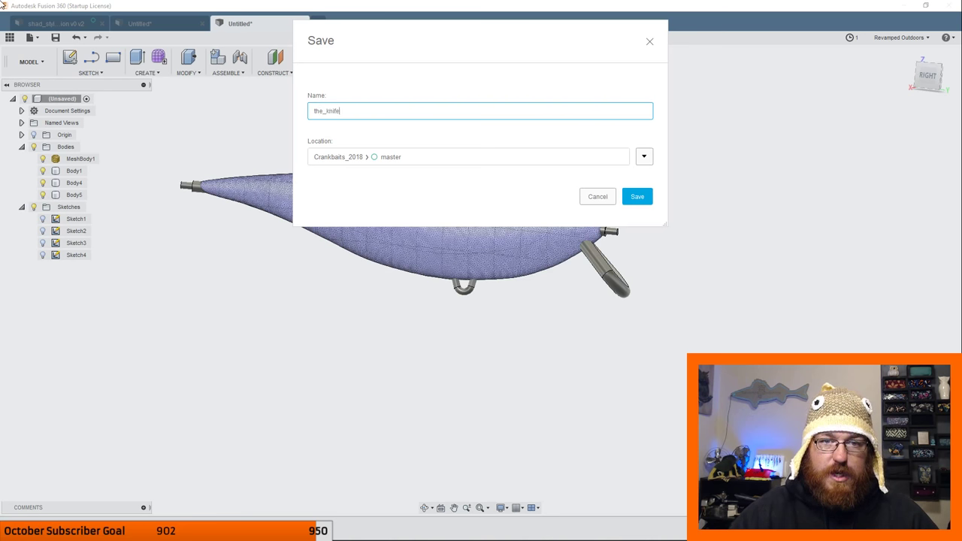
{"action": "type", "text": "_edge_"}
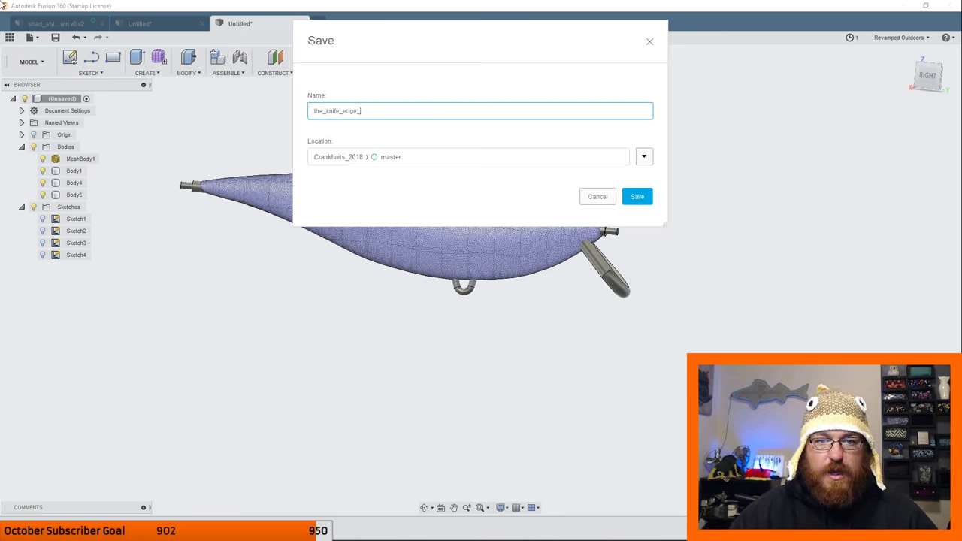
{"action": "type", "text": "before_mesh_"}
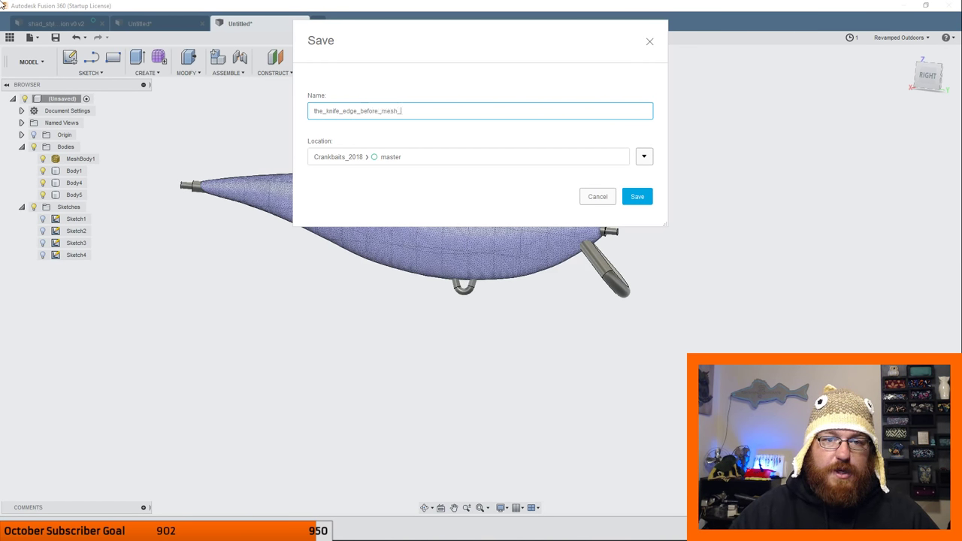
{"action": "type", "text": "conversion"}
{"action": "key", "text": "Return"}
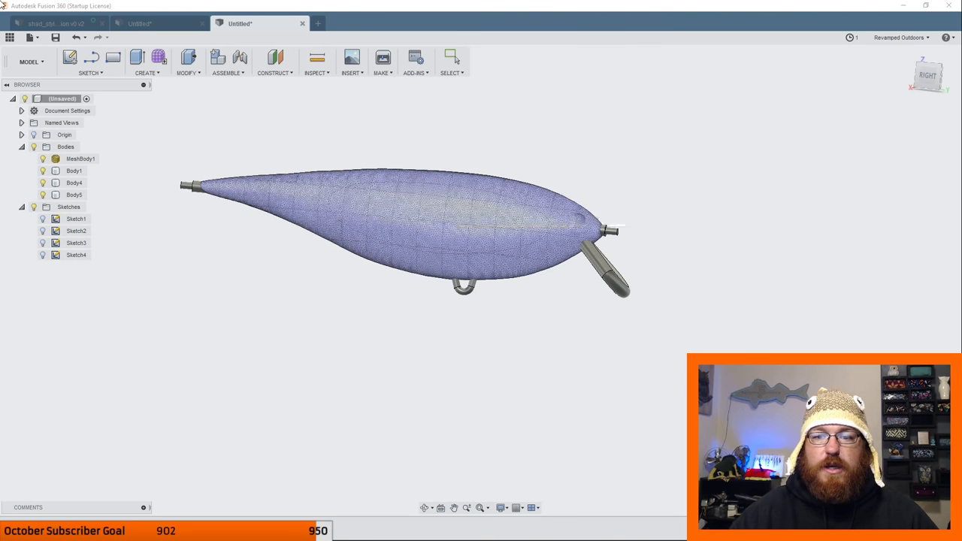
Save a copy of the design as the_knife_edge_after_mesh_conversion.
{"action": "left_click", "coordinate": [30, 37]}
{"action": "left_click", "coordinate": [60, 118]}
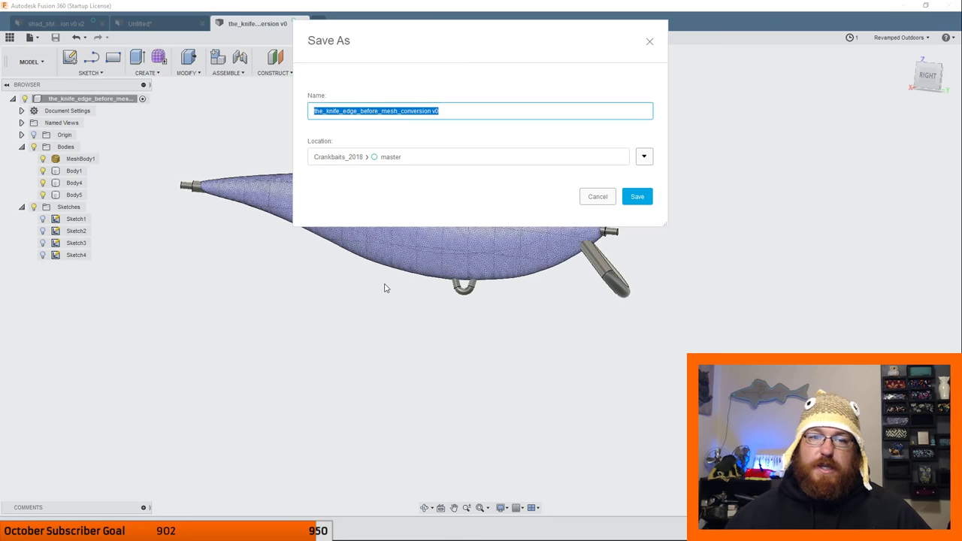
{"action": "left_click", "coordinate": [365, 110]}
{"action": "left_click_drag", "start_coordinate": [379, 111], "coordinate": [359, 109]}
{"action": "type", "text": "after"}
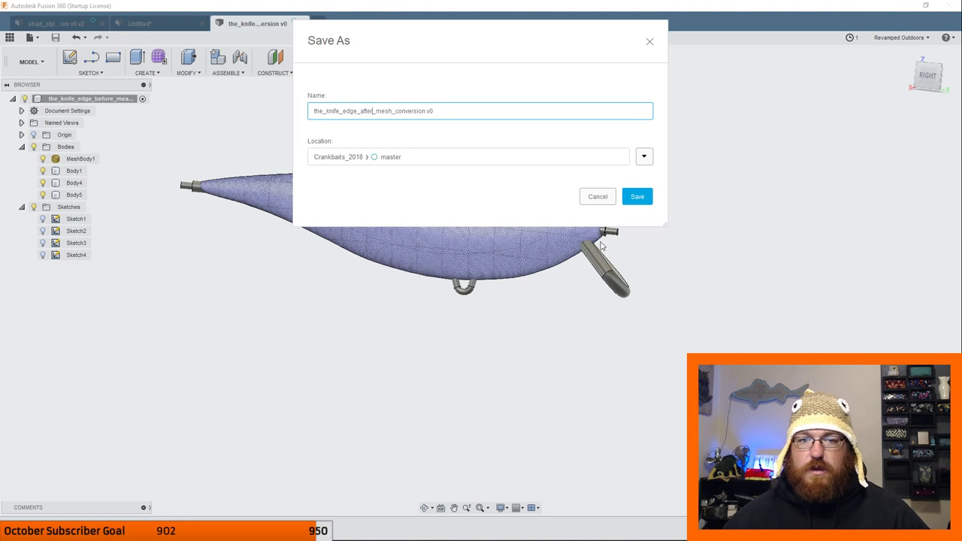
{"action": "left_click", "coordinate": [646, 201]}
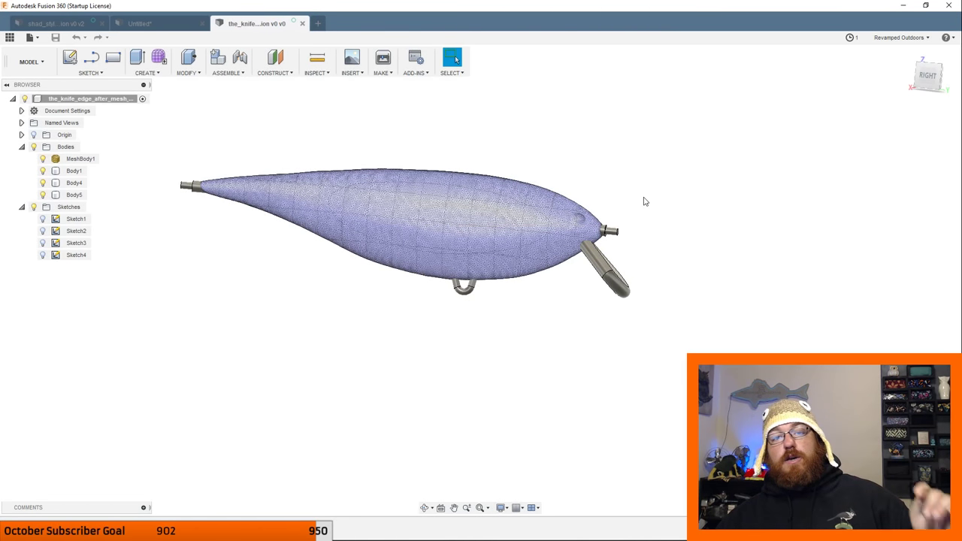
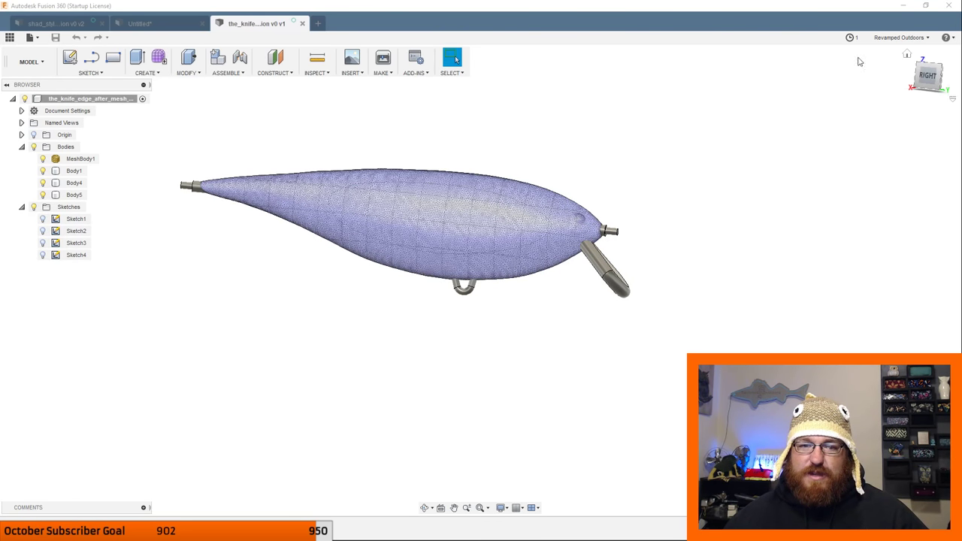
Inspect the lure mesh body from several angles, selecting and deselecting it.
{"action": "scroll", "coordinate": [577, 239], "scroll_direction": "up", "scroll_amount": 2}
{"action": "left_click", "coordinate": [578, 239]}
{"action": "scroll", "coordinate": [577, 239], "scroll_direction": "up", "scroll_amount": 3}
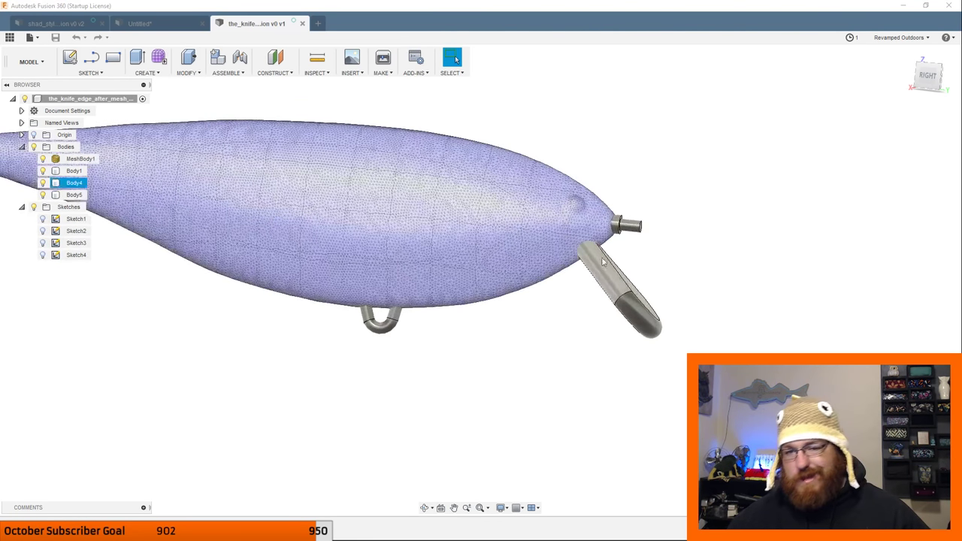
{"action": "mouse_move", "coordinate": [575, 256]}
{"action": "middle_mouse_down", "text": "shift"}
{"action": "mouse_move", "coordinate": [607, 284]}
{"action": "mouse_move", "coordinate": [574, 243]}
{"action": "middle_mouse_up", "text": "shift"}
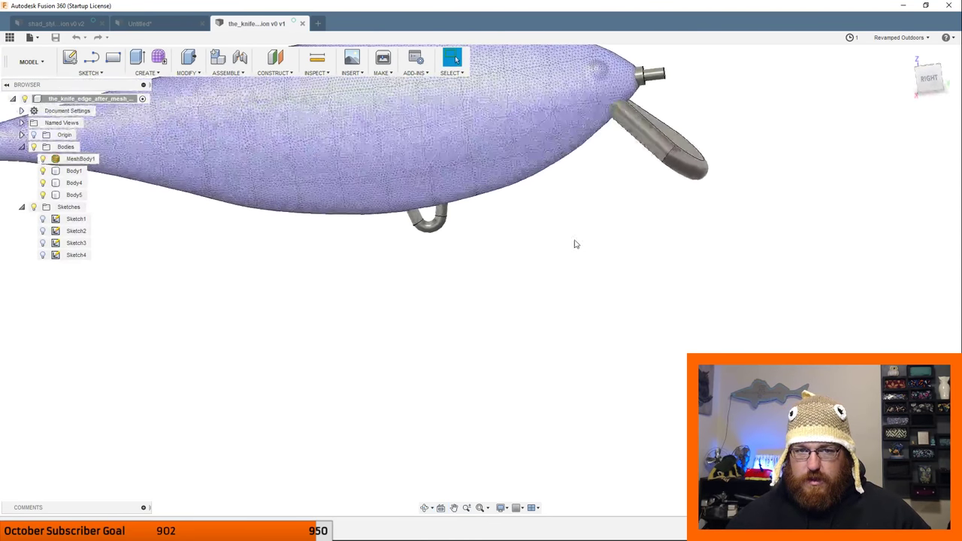
{"action": "key", "text": "F6"}
{"action": "left_click", "coordinate": [453, 59]}
{"action": "middle_click_drag", "start_coordinate": [549, 193], "coordinate": [602, 355], "text": "shift"}
{"action": "key", "text": "F6"}
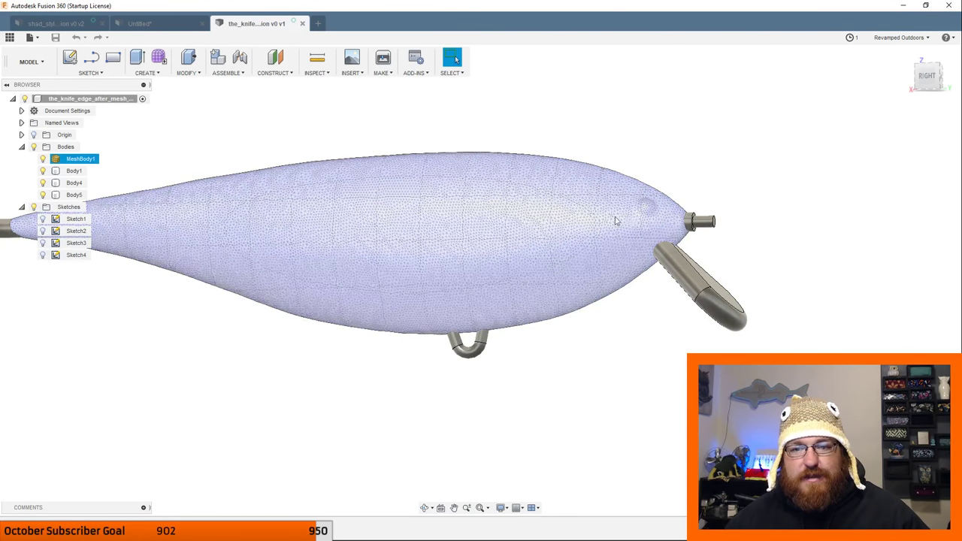
{"action": "scroll", "coordinate": [651, 348], "scroll_direction": "down", "scroll_amount": 2}
{"action": "mouse_move", "coordinate": [634, 340]}
{"action": "middle_mouse_down"}
{"action": "mouse_move", "coordinate": [591, 309]}
{"action": "mouse_move", "coordinate": [526, 328]}
{"action": "mouse_move", "coordinate": [564, 336]}
{"action": "mouse_move", "coordinate": [620, 289]}
{"action": "mouse_move", "coordinate": [647, 331]}
{"action": "mouse_move", "coordinate": [519, 303]}
{"action": "mouse_move", "coordinate": [619, 296]}
{"action": "middle_mouse_up"}
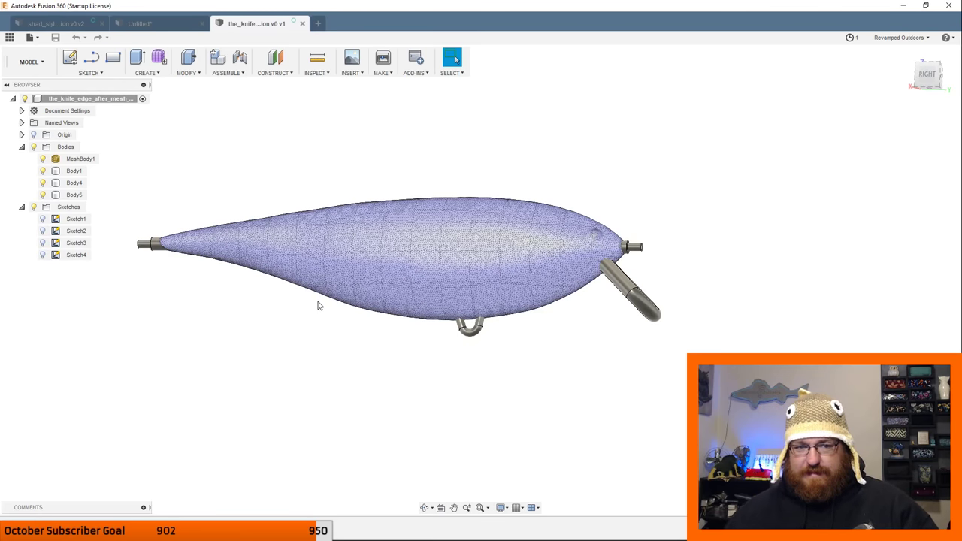
{"action": "left_click", "coordinate": [258, 233]}
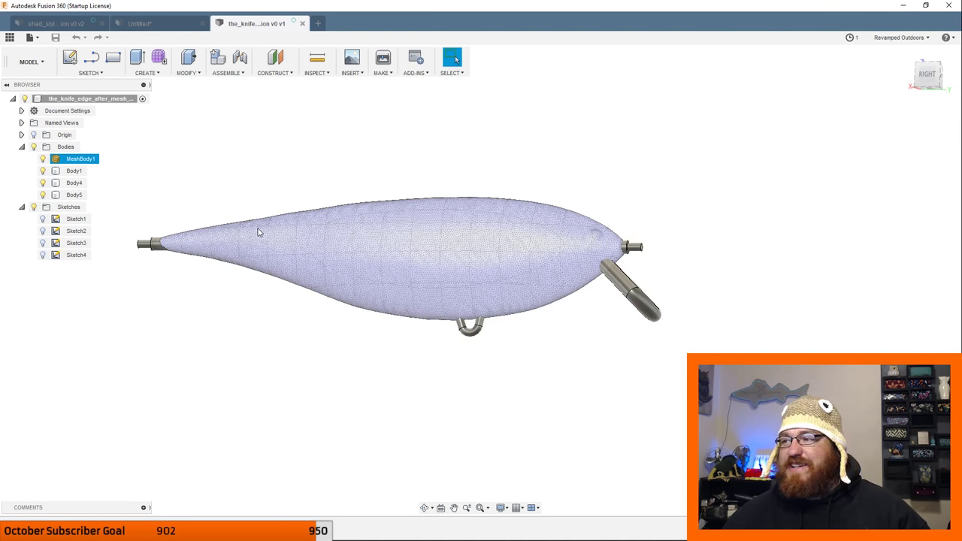
{"action": "left_click", "coordinate": [254, 322]}
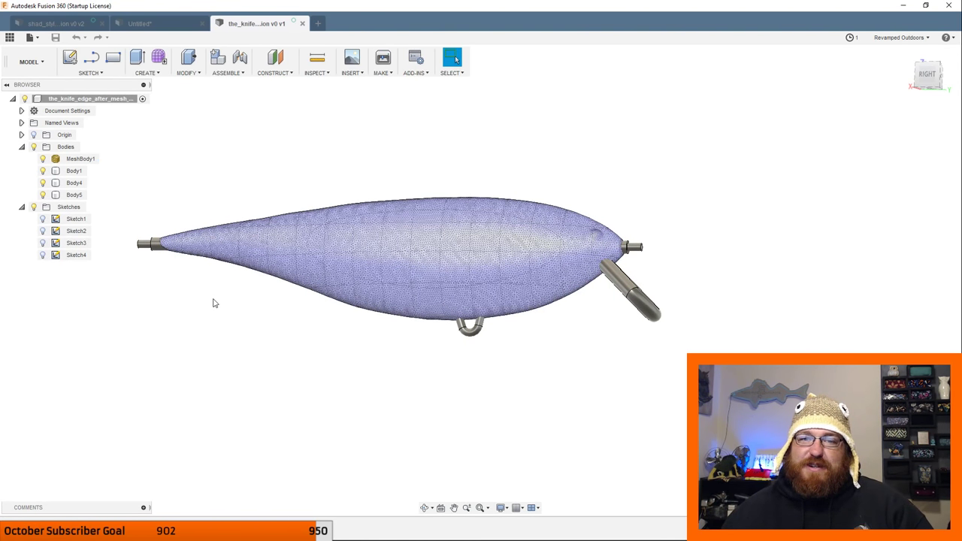
{"action": "left_click", "coordinate": [205, 249]}
{"action": "left_click", "coordinate": [268, 301]}
{"action": "scroll", "coordinate": [326, 329], "scroll_direction": "up", "scroll_amount": 3}
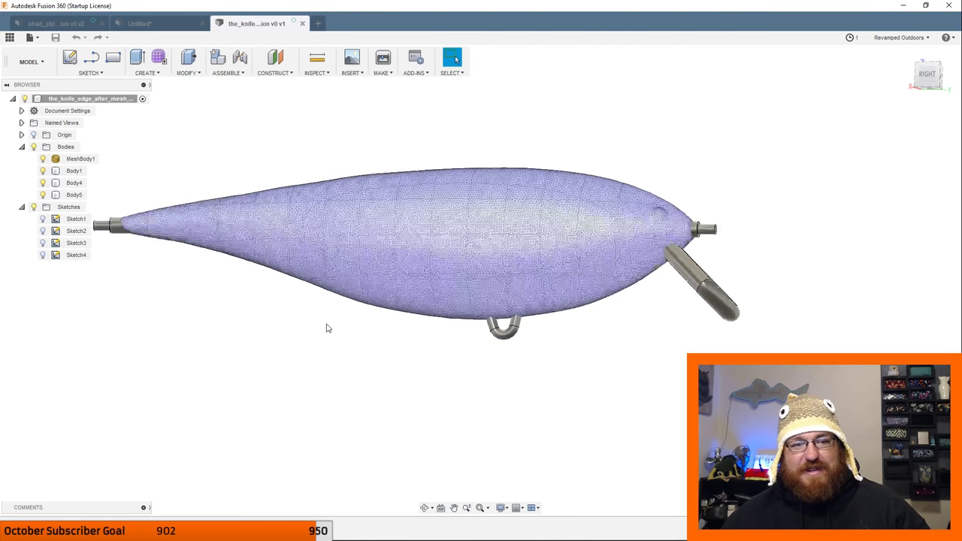
{"action": "middle_click_drag", "start_coordinate": [326, 333], "coordinate": [303, 336], "text": "shift"}
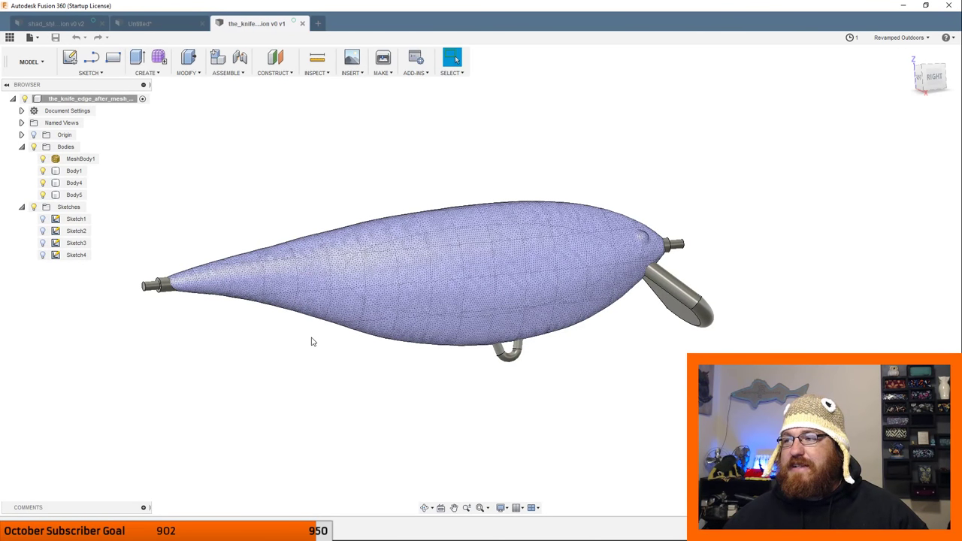
{"action": "left_click", "coordinate": [256, 304]}
{"action": "scroll", "coordinate": [255, 307], "scroll_direction": "down", "scroll_amount": 2}
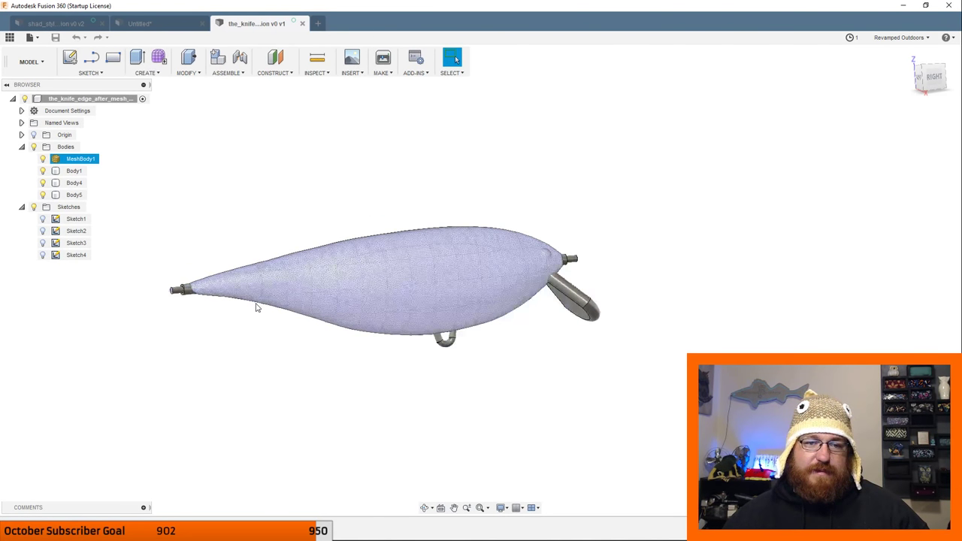
{"action": "left_click", "coordinate": [262, 337]}
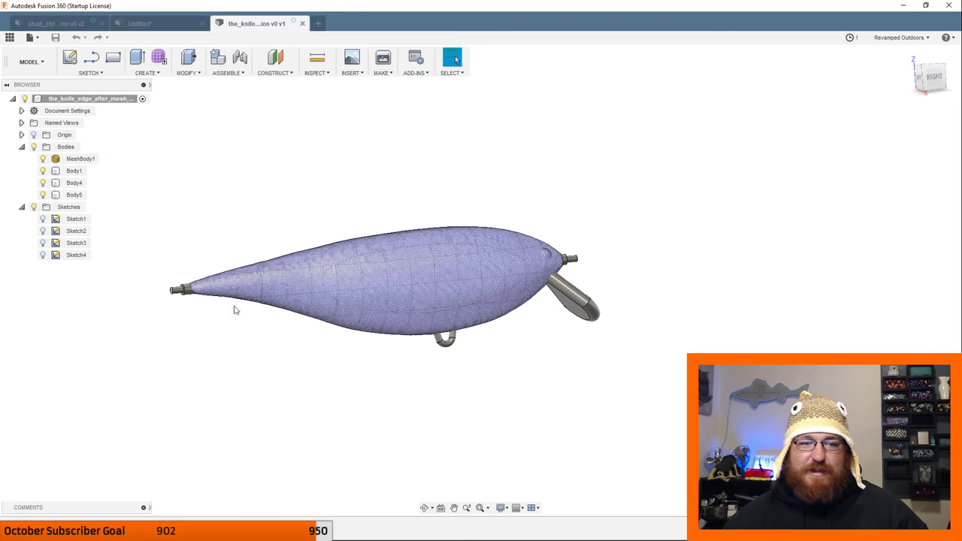
{"action": "middle_click_drag", "start_coordinate": [252, 338], "coordinate": [252, 349]}
{"action": "scroll", "coordinate": [249, 344], "scroll_direction": "up", "scroll_amount": 1}
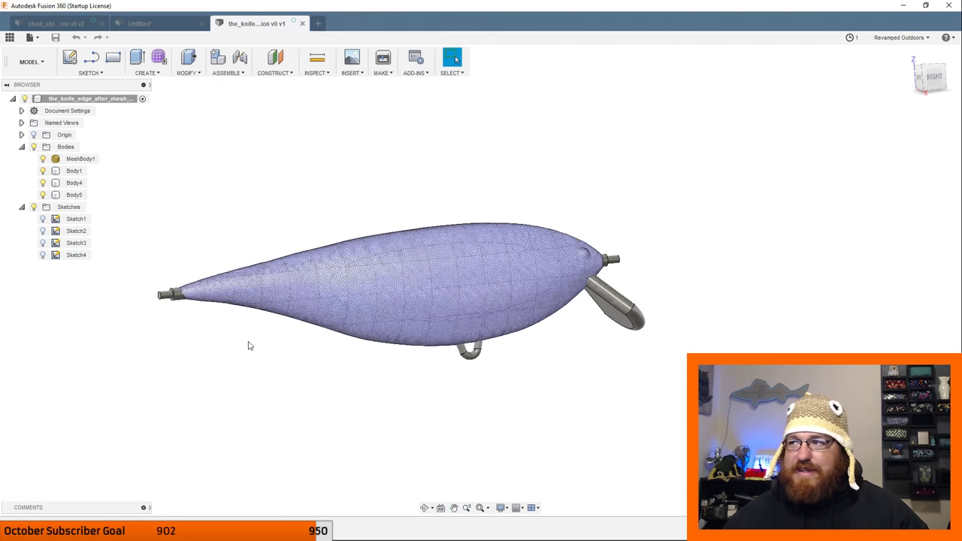
{"action": "left_click", "coordinate": [255, 315]}
{"action": "left_click", "coordinate": [254, 315]}
{"action": "mouse_move", "coordinate": [241, 319]}
{"action": "middle_mouse_down", "text": "shift"}
{"action": "mouse_move", "coordinate": [267, 326]}
{"action": "mouse_move", "coordinate": [243, 318]}
{"action": "middle_mouse_up", "text": "shift"}
{"action": "middle_click_drag", "start_coordinate": [285, 354], "coordinate": [276, 347]}
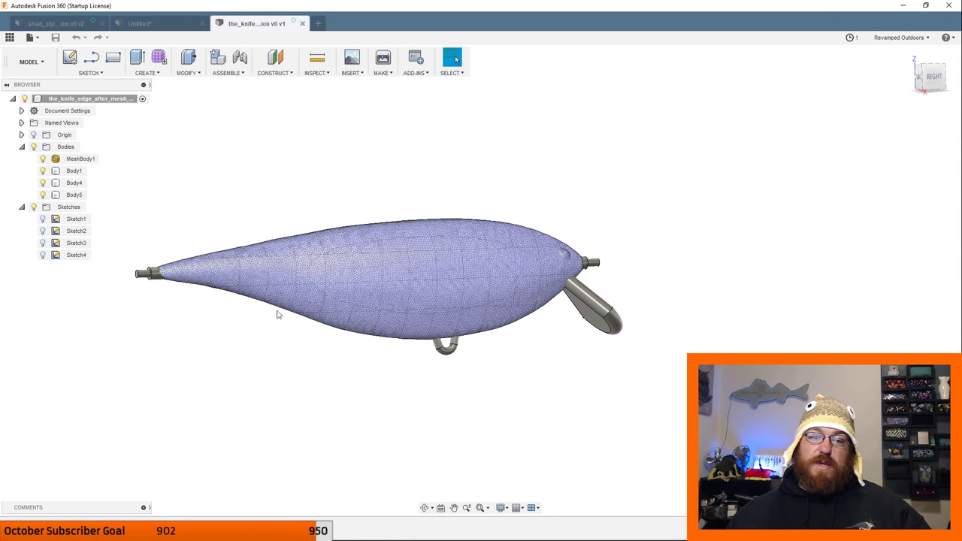
{"action": "left_click", "coordinate": [280, 311]}
{"action": "left_click", "coordinate": [411, 294]}
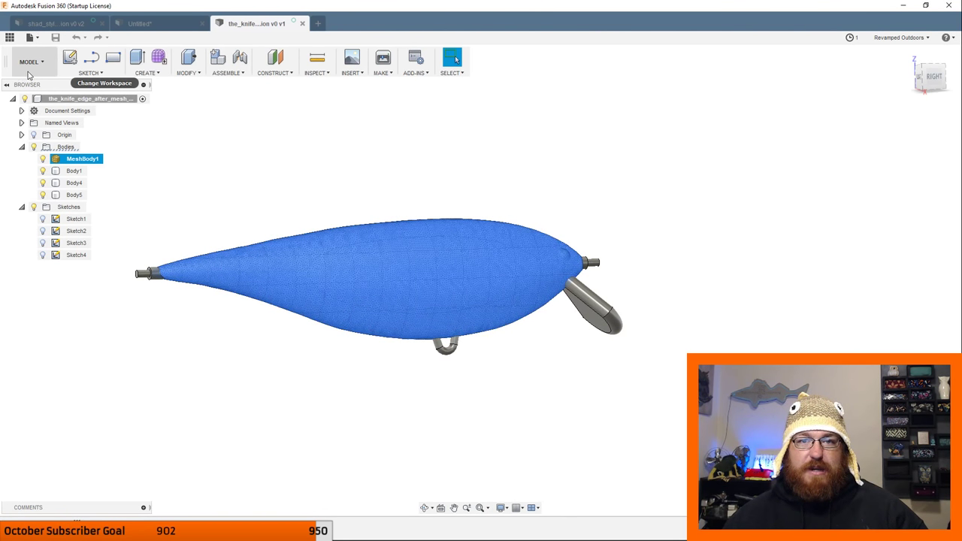
{"action": "left_click", "coordinate": [224, 421]}
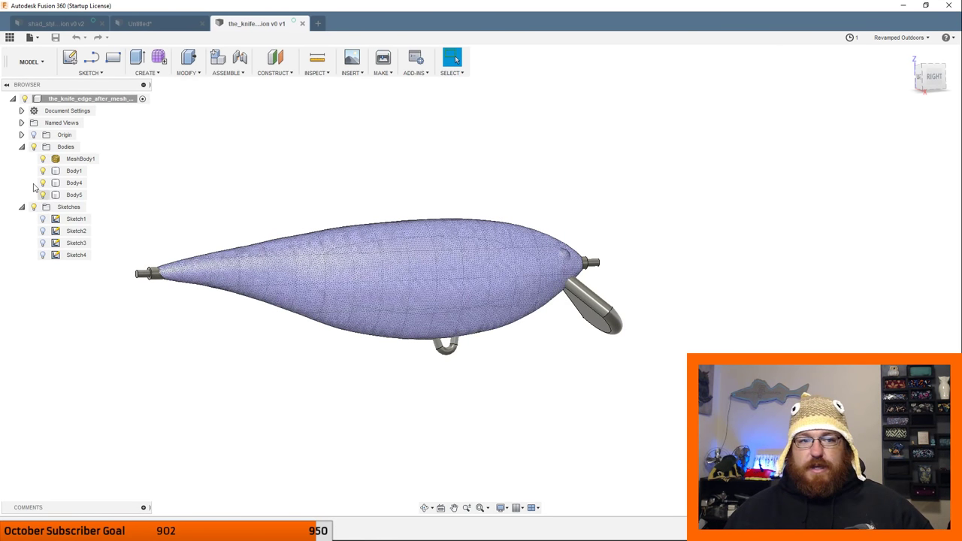
Turn off design history capture on the root component and confirm the timeline removal.
{"action": "right_click", "coordinate": [61, 105]}
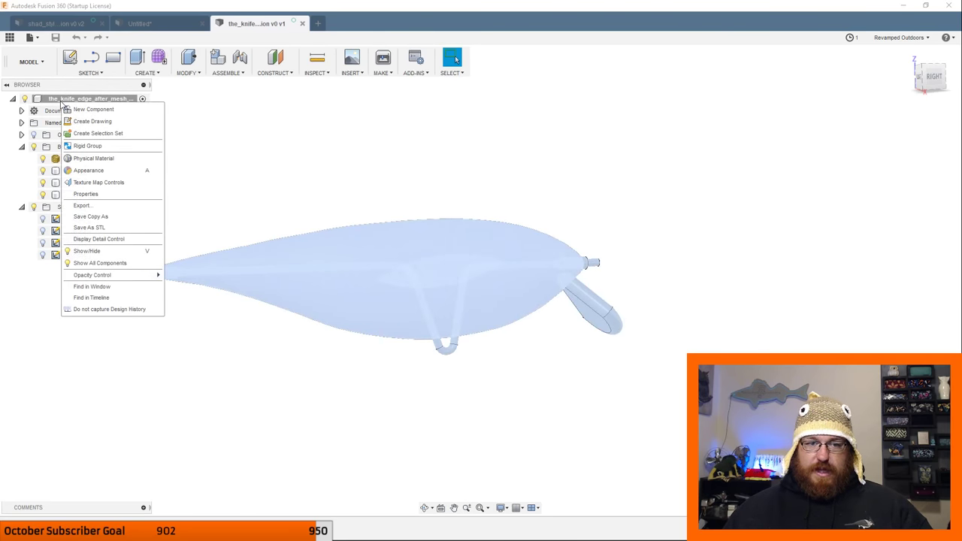
{"action": "left_click", "coordinate": [115, 310]}
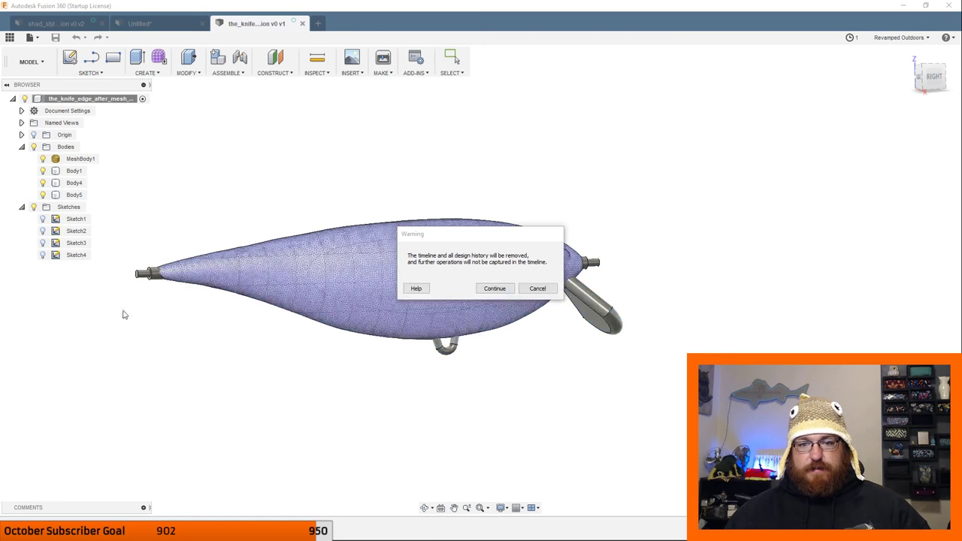
{"action": "left_click", "coordinate": [496, 289]}
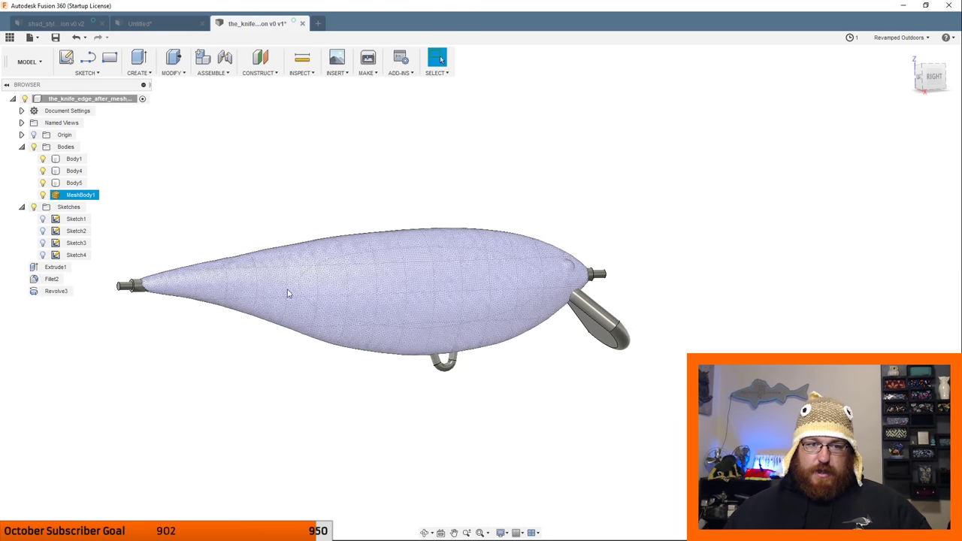
{"action": "left_click", "coordinate": [214, 189]}
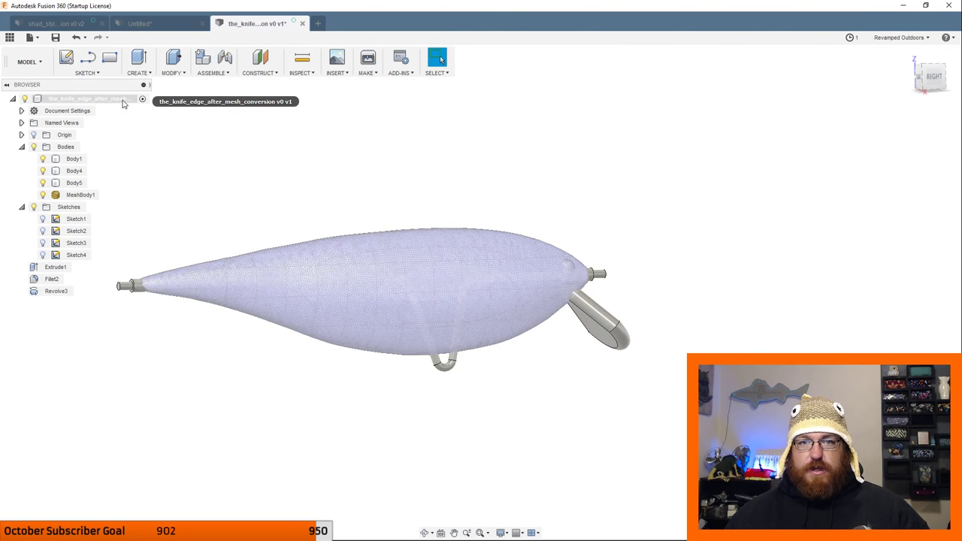
In the Mesh workspace, start Reduce on MeshBody1 with Adaptive type and density 0.250.
{"action": "left_click", "coordinate": [29, 61]}
{"action": "left_click", "coordinate": [34, 137]}
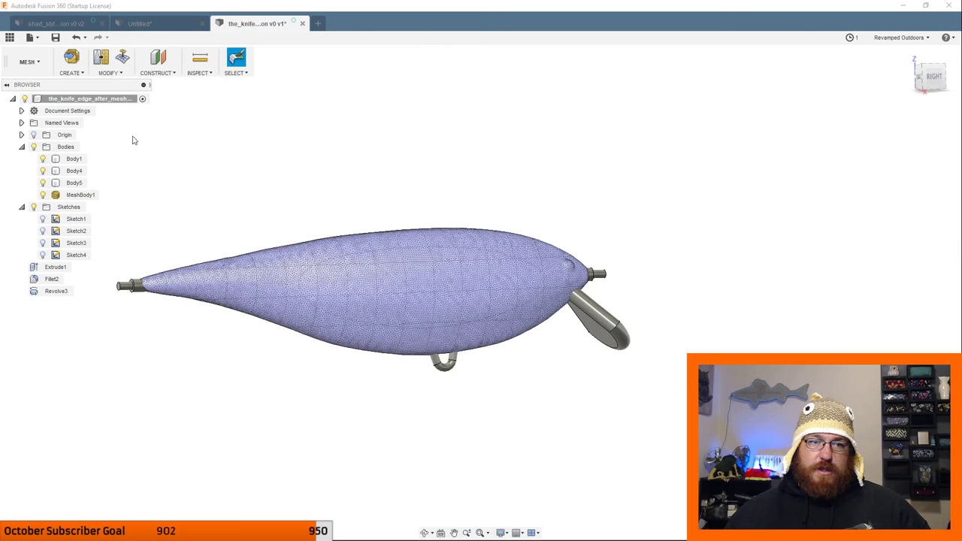
{"action": "left_click", "coordinate": [120, 73]}
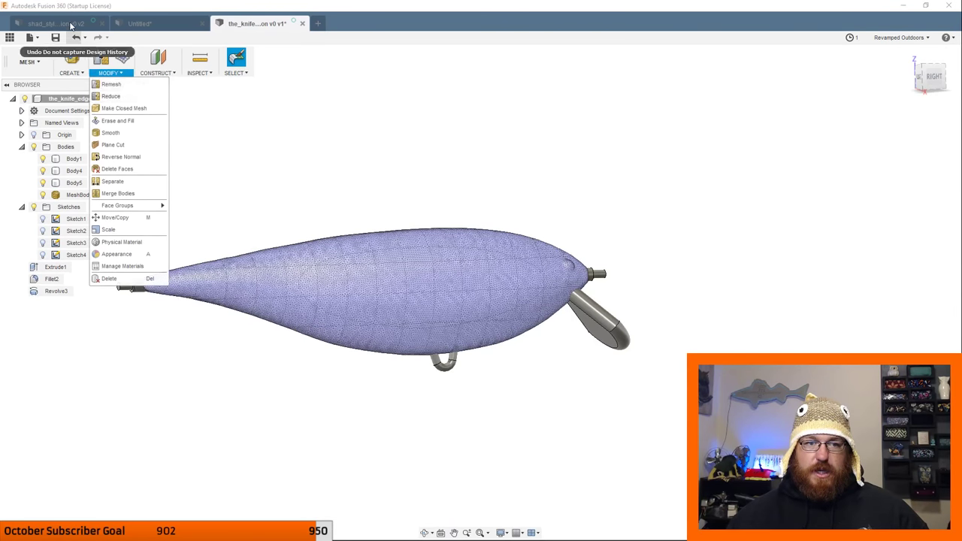
{"action": "left_click", "coordinate": [130, 101]}
{"action": "left_click", "coordinate": [91, 195]}
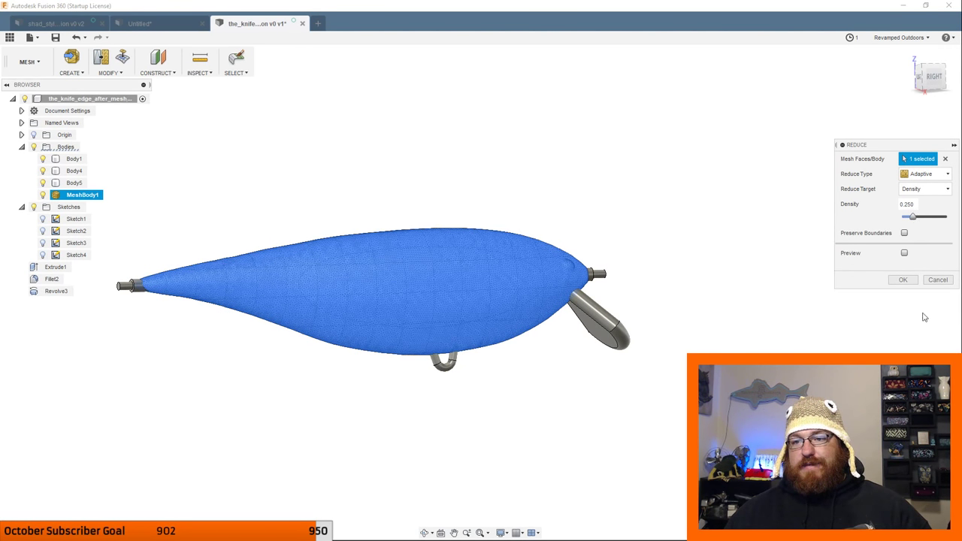
Confirm the Reduce dialog on the lure mesh and return to the Model workspace.
{"action": "left_click", "coordinate": [903, 281]}
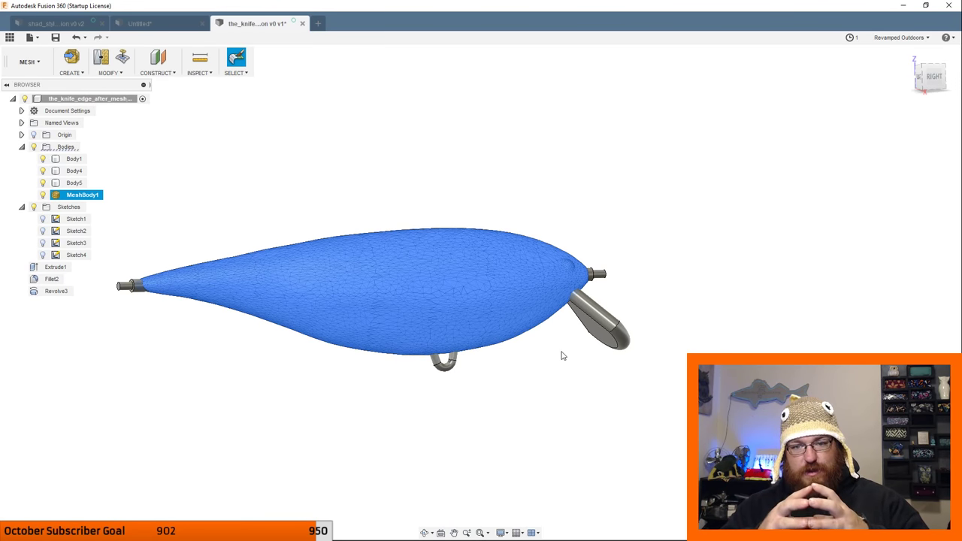
{"action": "middle_click_drag", "start_coordinate": [561, 361], "coordinate": [554, 386], "text": "shift"}
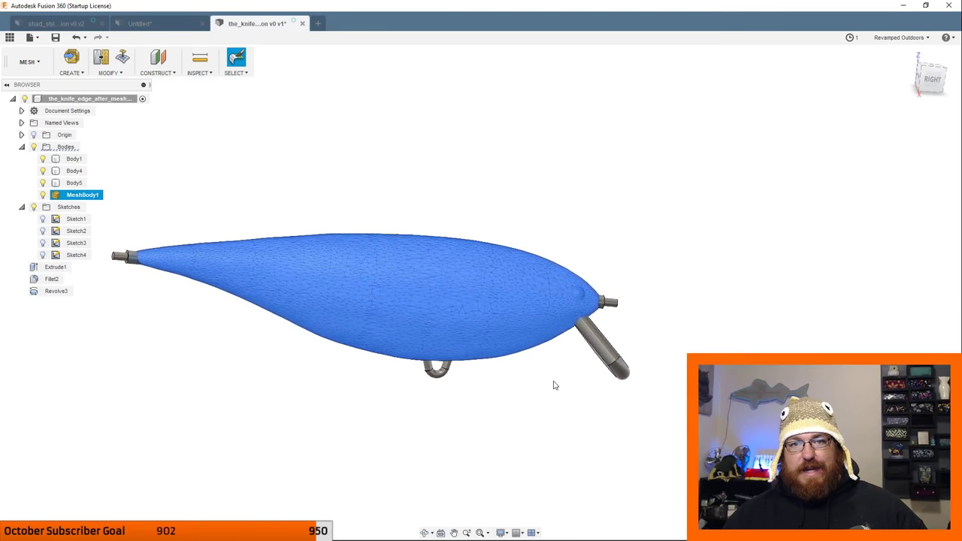
{"action": "left_click", "coordinate": [34, 62]}
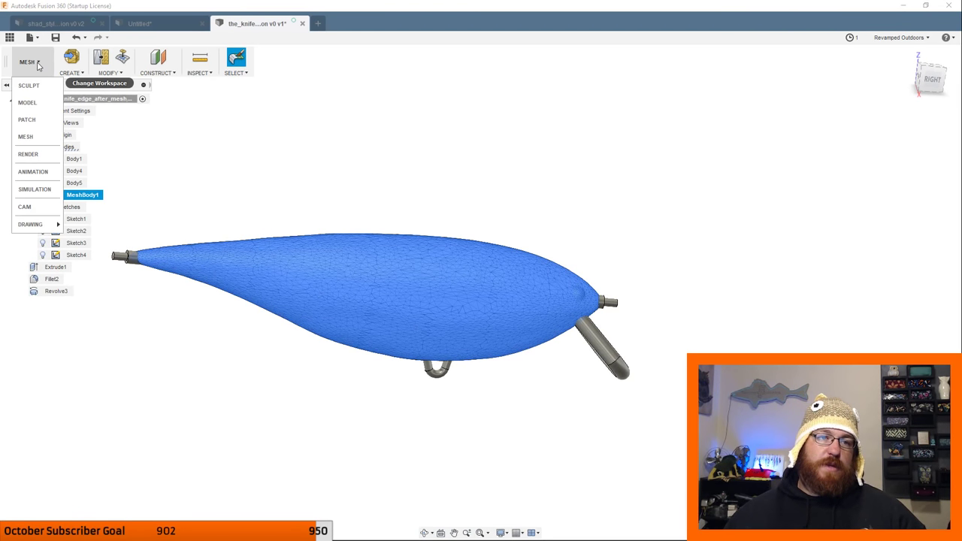
{"action": "left_click", "coordinate": [38, 102]}
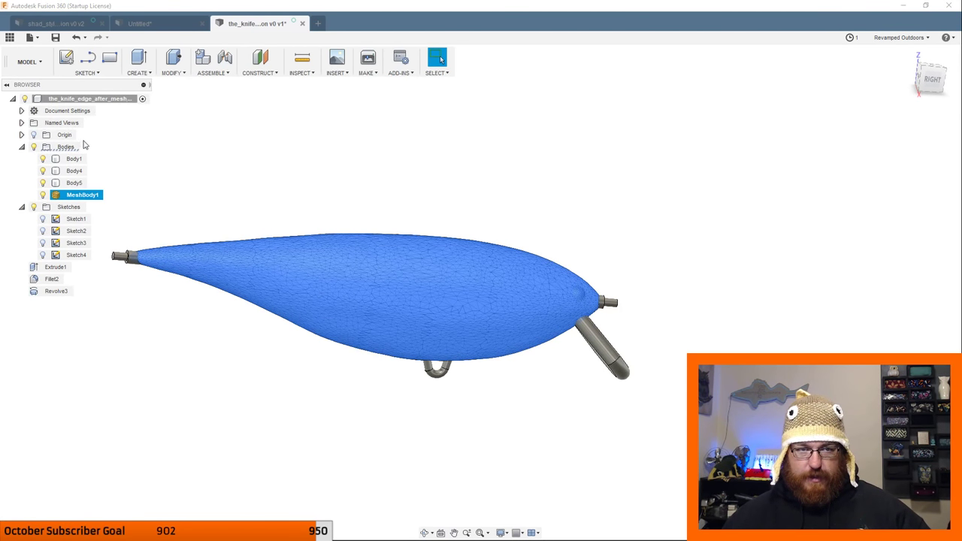
Convert MeshBody1 with Mesh to BRep, accepting the 14236-facet warning to create Body6.
{"action": "right_click", "coordinate": [82, 197]}
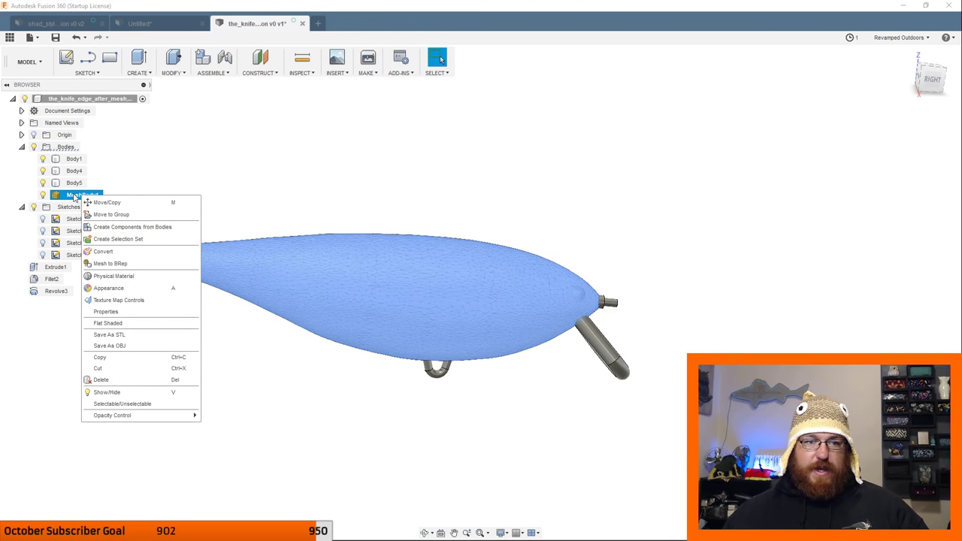
{"action": "left_click", "coordinate": [110, 263]}
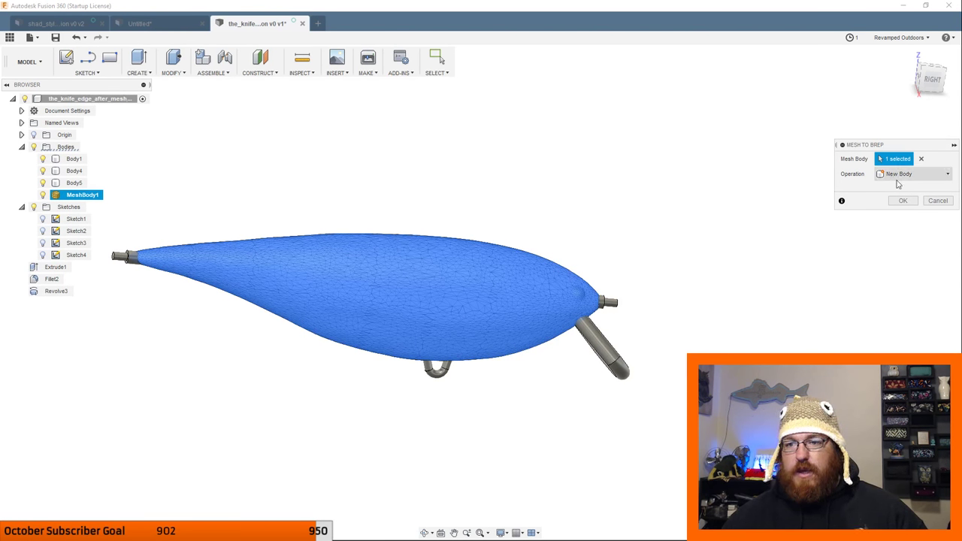
{"action": "left_click", "coordinate": [910, 203]}
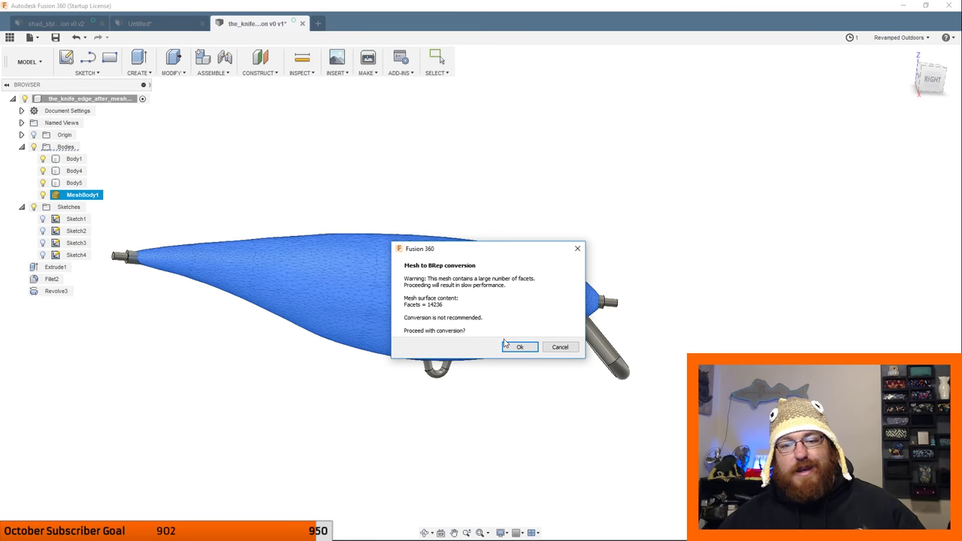
{"action": "left_click", "coordinate": [518, 346]}
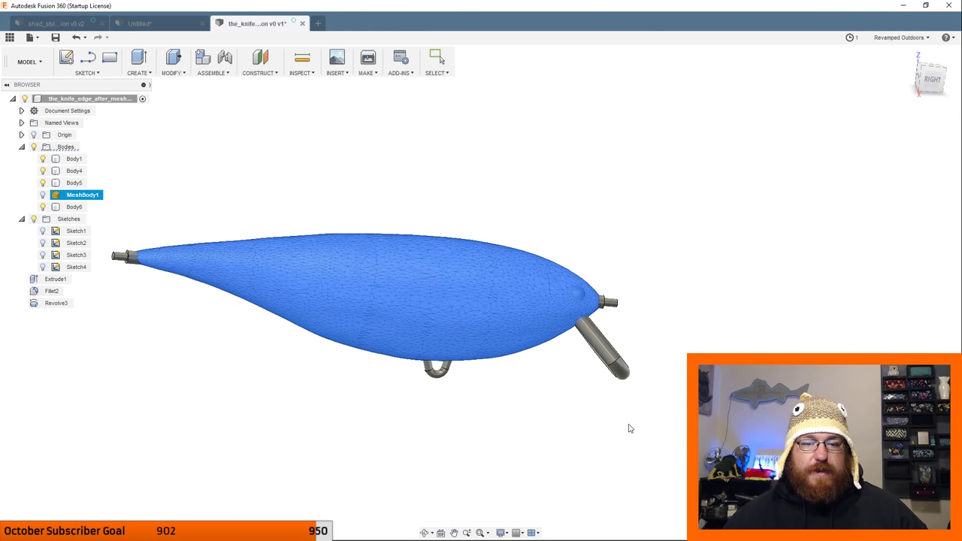
Zoom in on Body6's surface and select one of its flat triangular faces.
{"action": "key", "text": "Escape"}
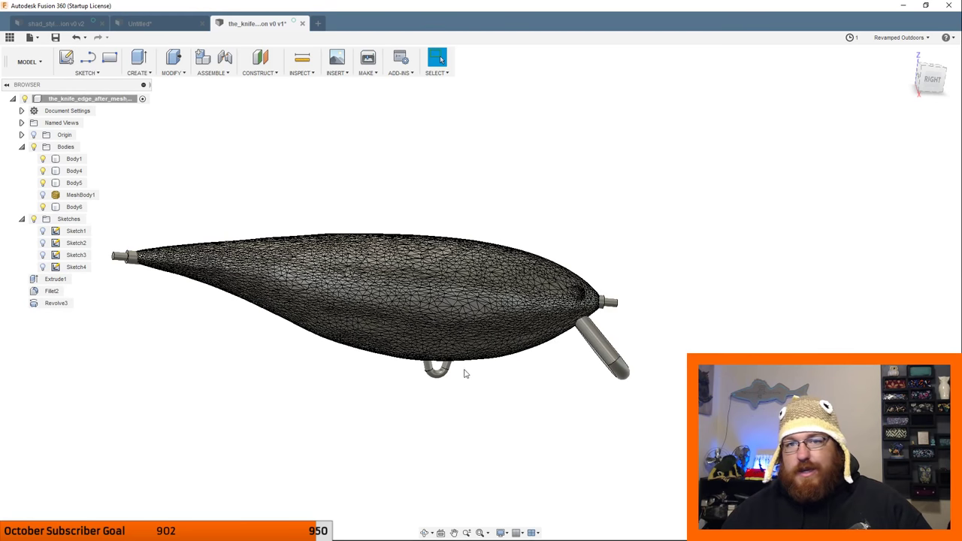
{"action": "middle_click_drag", "start_coordinate": [447, 404], "coordinate": [408, 438]}
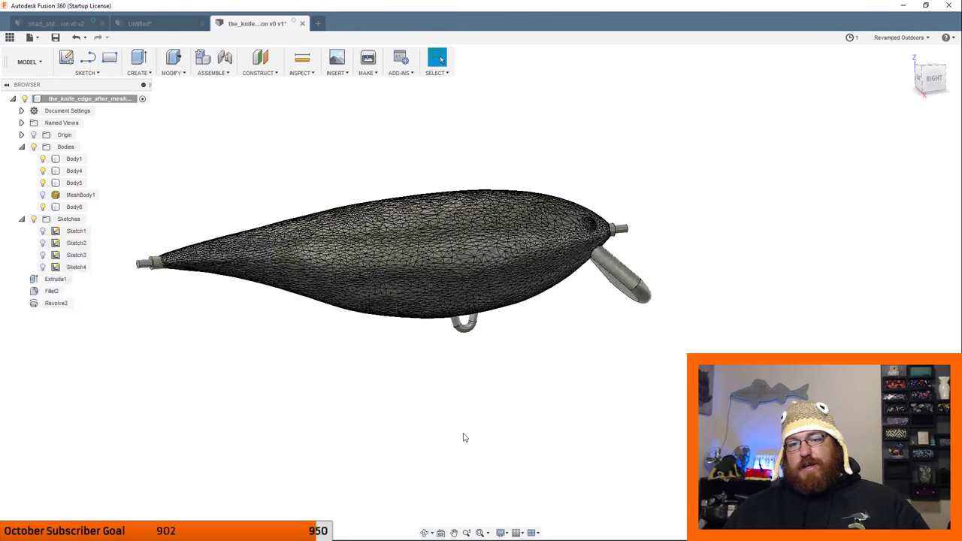
{"action": "scroll", "coordinate": [456, 301], "scroll_direction": "up", "scroll_amount": 10}
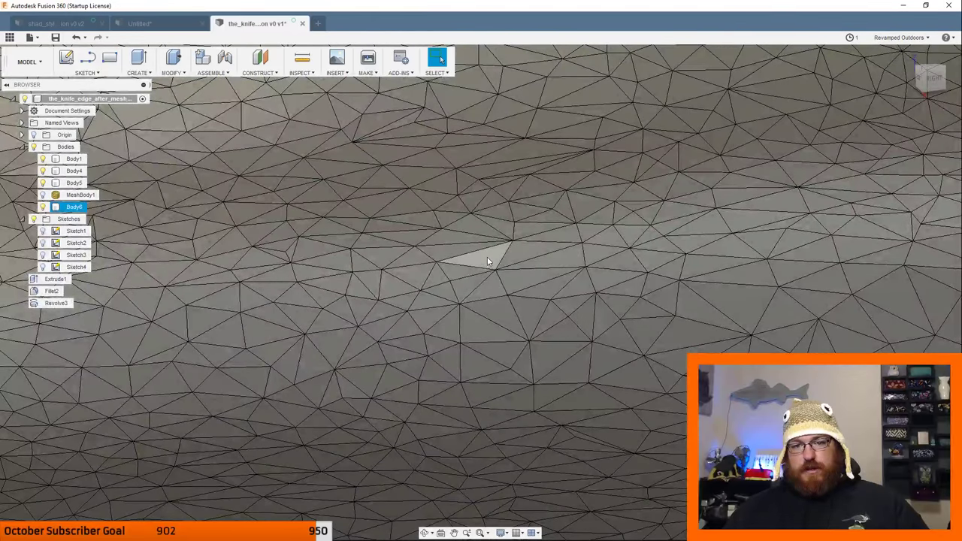
{"action": "left_click", "coordinate": [524, 256]}
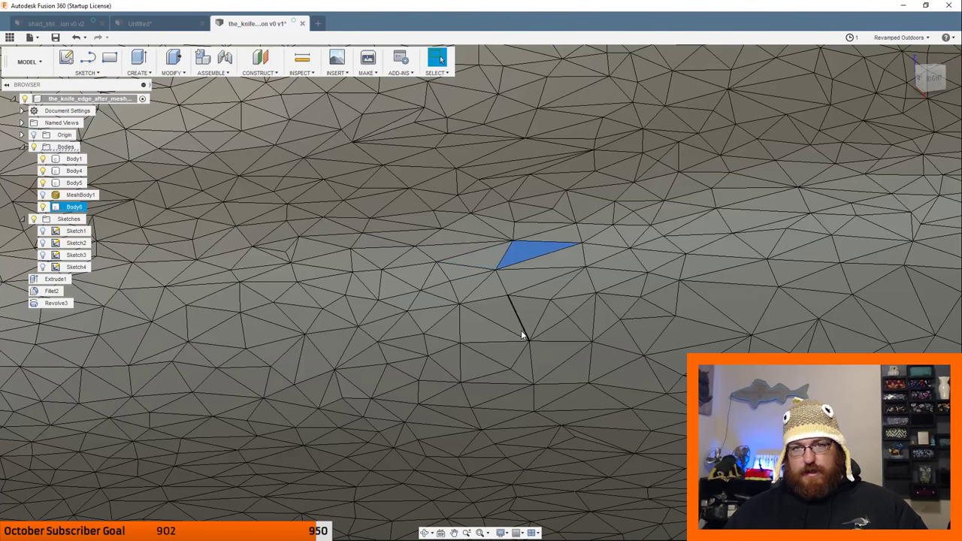
{"action": "scroll", "coordinate": [521, 330], "scroll_direction": "down", "scroll_amount": 10}
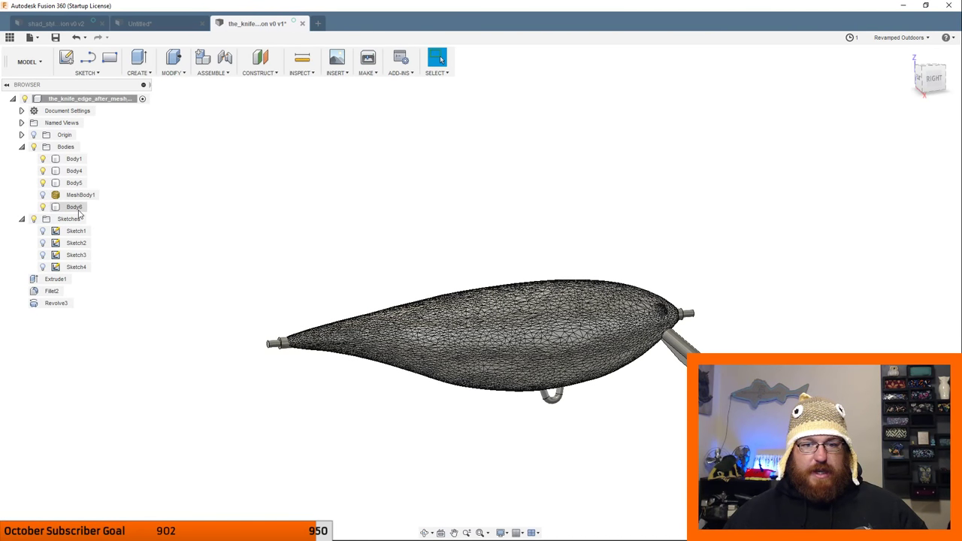
{"action": "middle_click_drag", "start_coordinate": [411, 408], "coordinate": [223, 249], "text": "shift"}
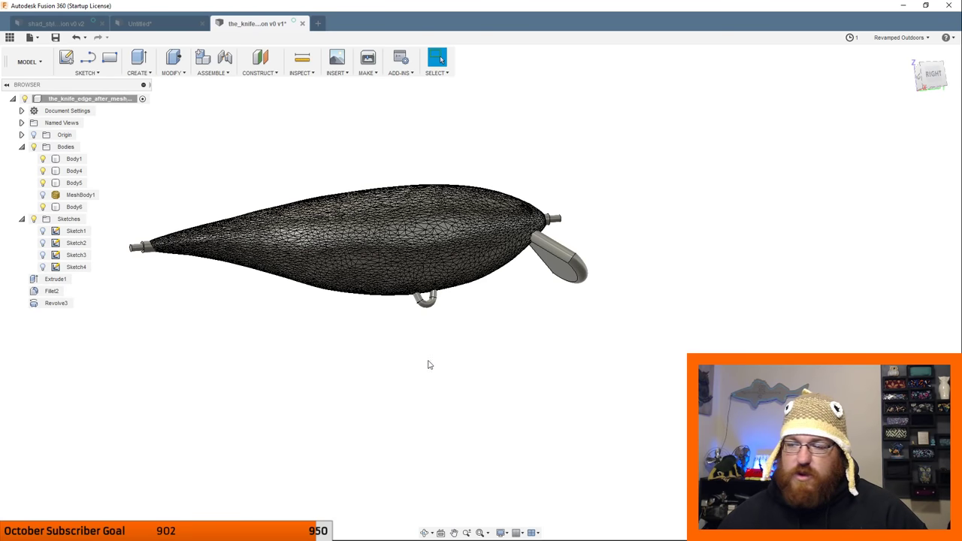
{"action": "middle_click_drag", "start_coordinate": [423, 351], "coordinate": [497, 410], "text": "shift"}
{"action": "left_click", "coordinate": [930, 78]}
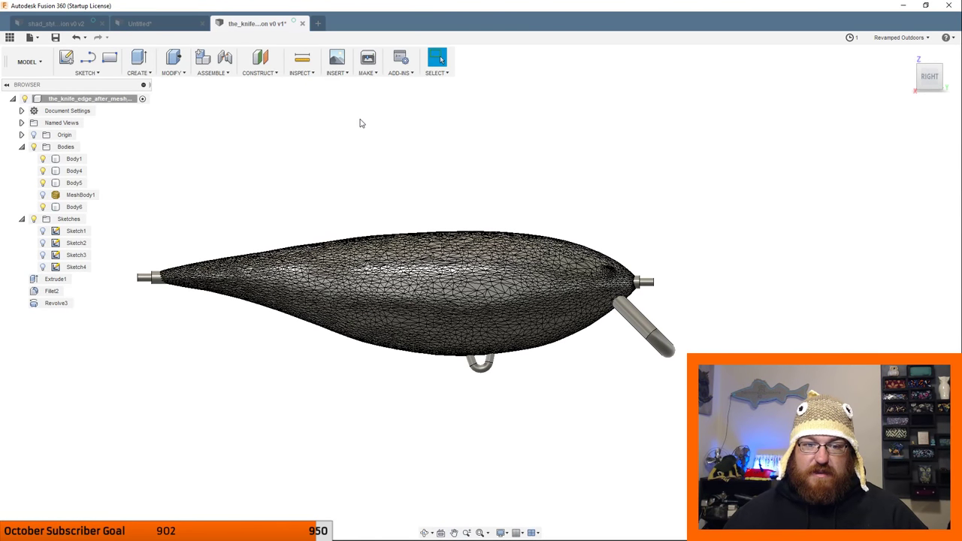
{"action": "left_click", "coordinate": [279, 310]}
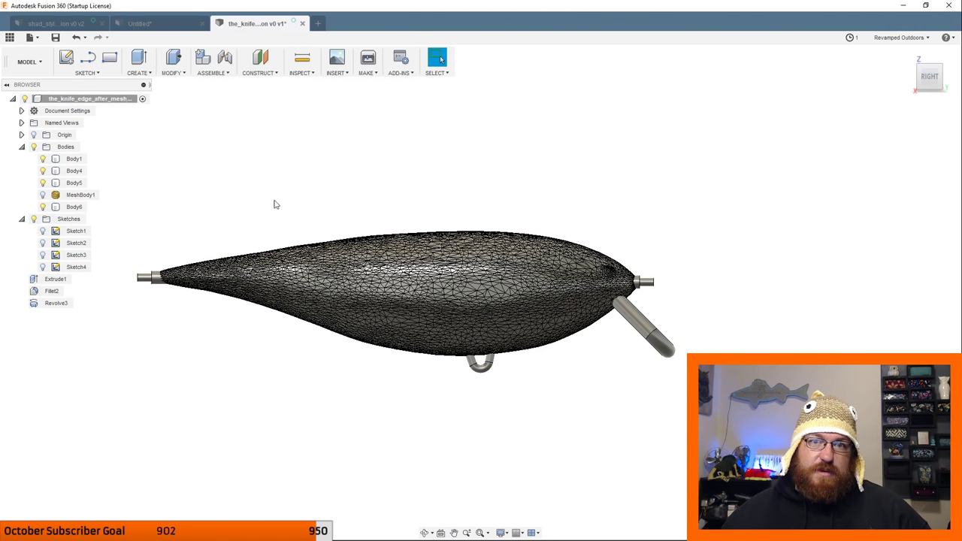
{"action": "scroll", "coordinate": [226, 271], "scroll_direction": "up", "scroll_amount": 2}
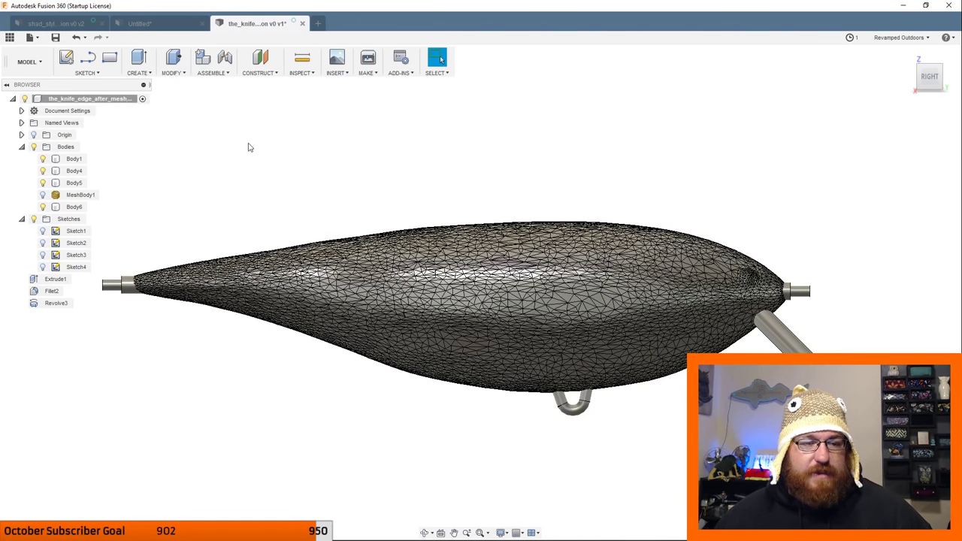
Orbit to an angled side view of Body6 showing tow eyes, hook hanger and lip.
{"action": "left_click", "coordinate": [74, 207]}
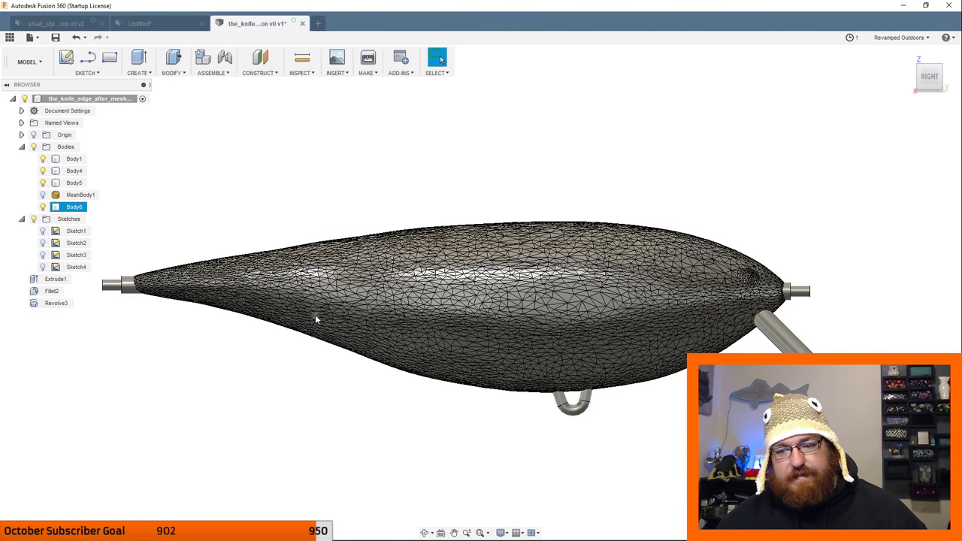
{"action": "middle_click_drag", "start_coordinate": [316, 316], "coordinate": [279, 276], "text": "shift"}
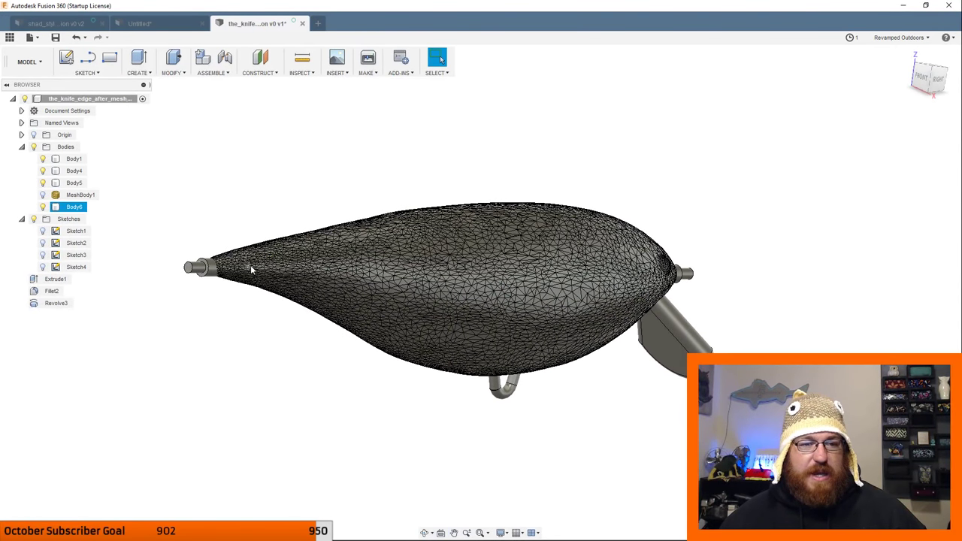
{"action": "left_click", "coordinate": [341, 354]}
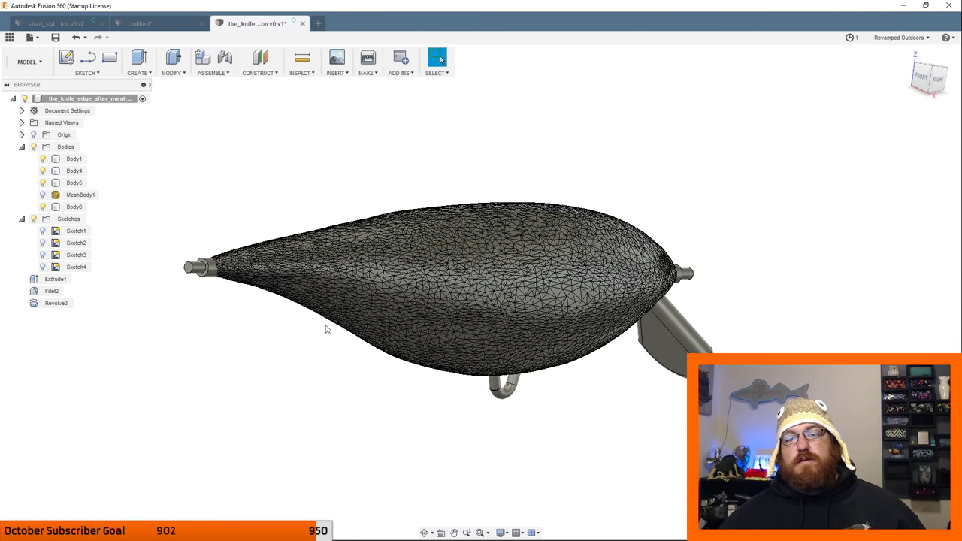
{"action": "left_click", "coordinate": [296, 262]}
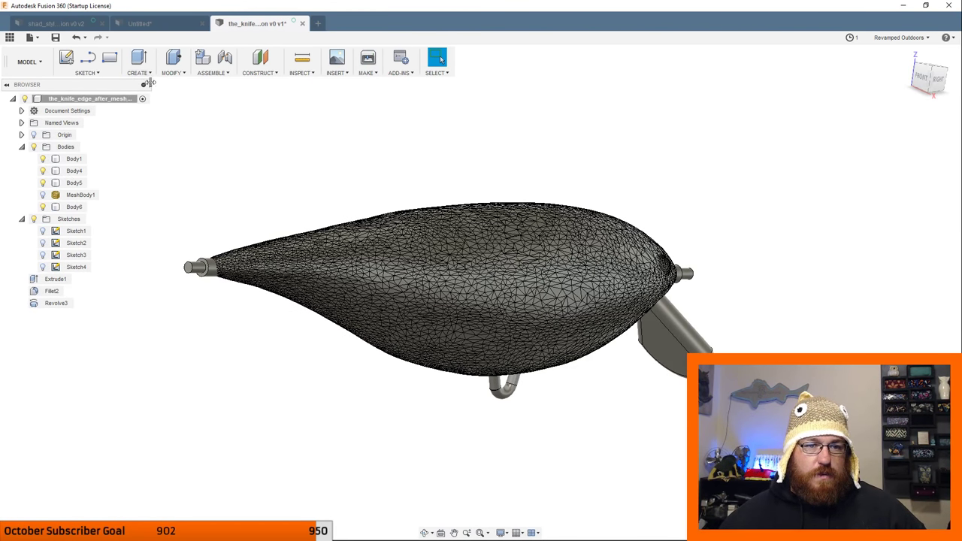
Join the lip piece Body4 into Body6 using Combine.
{"action": "left_click", "coordinate": [172, 72]}
{"action": "left_click", "coordinate": [184, 168]}
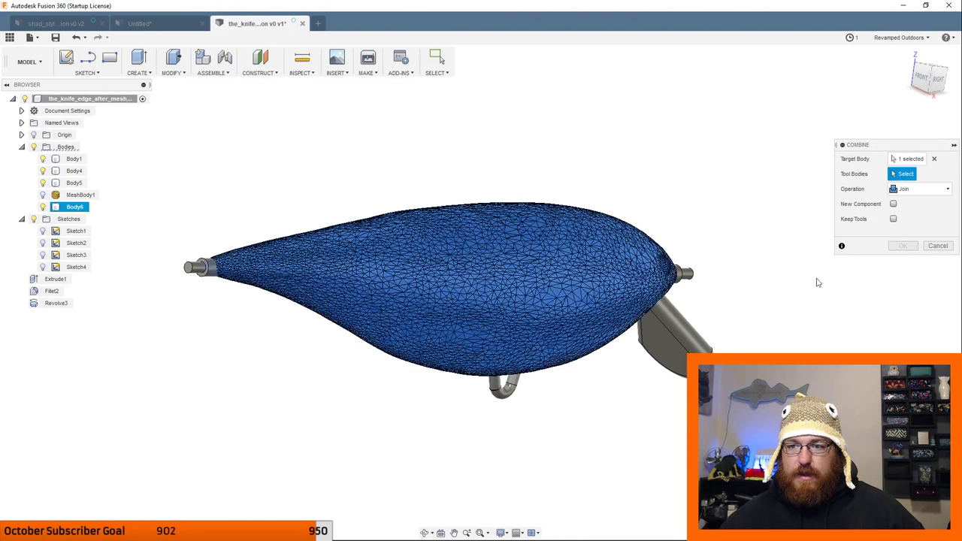
{"action": "left_click", "coordinate": [673, 331]}
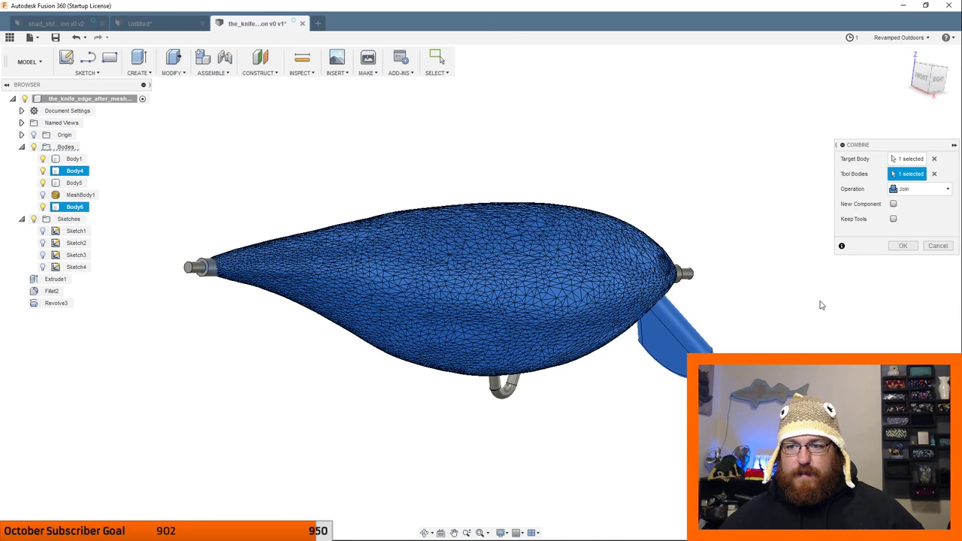
{"action": "left_click", "coordinate": [903, 247]}
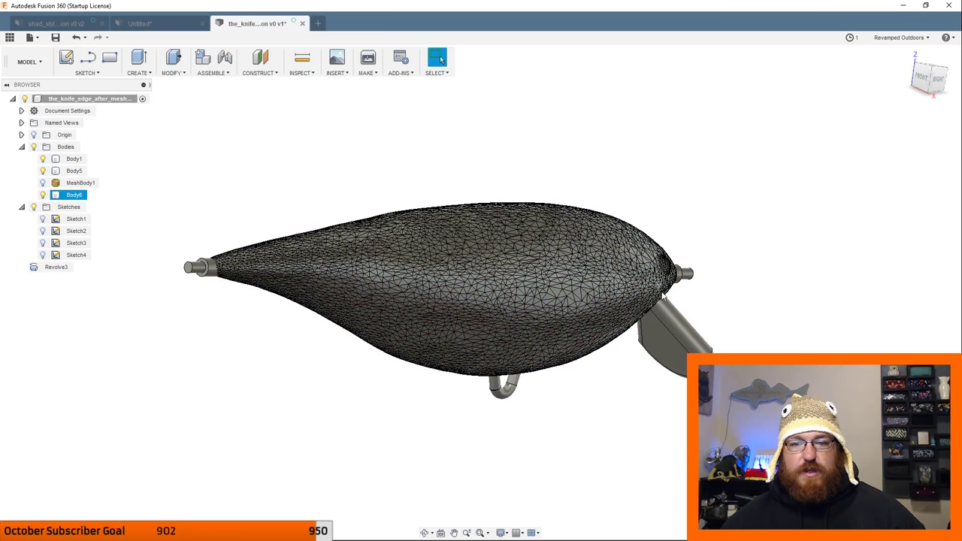
Cut Body1 and Body5, the line ties and hook hanger, out of Body6 with Combine.
{"action": "left_click", "coordinate": [608, 280]}
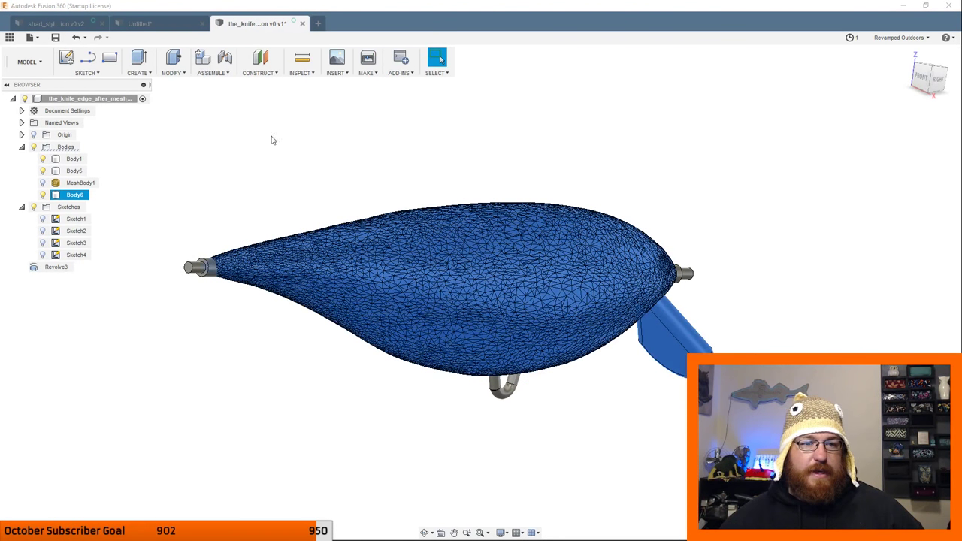
{"action": "left_click", "coordinate": [173, 73]}
{"action": "left_click", "coordinate": [184, 169]}
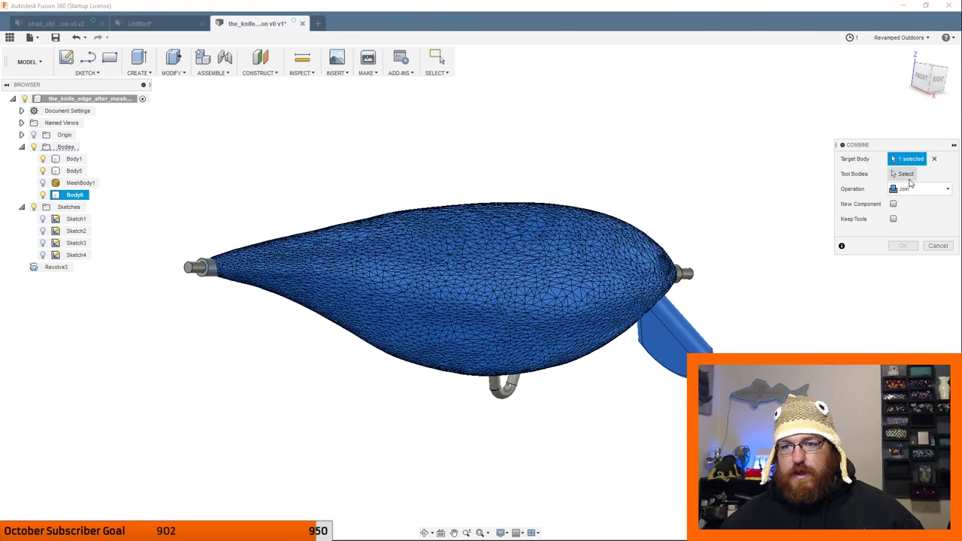
{"action": "left_click", "coordinate": [906, 176]}
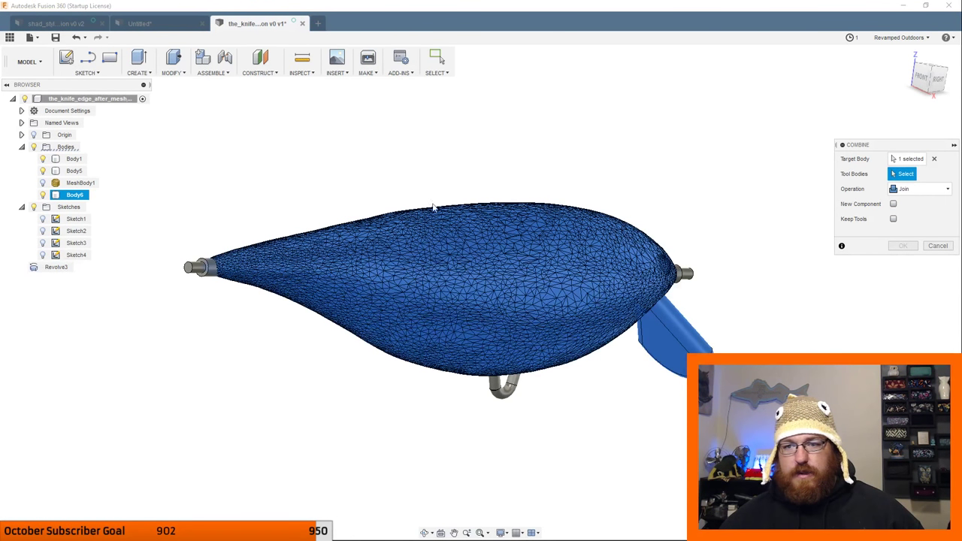
{"action": "left_click", "coordinate": [75, 171]}
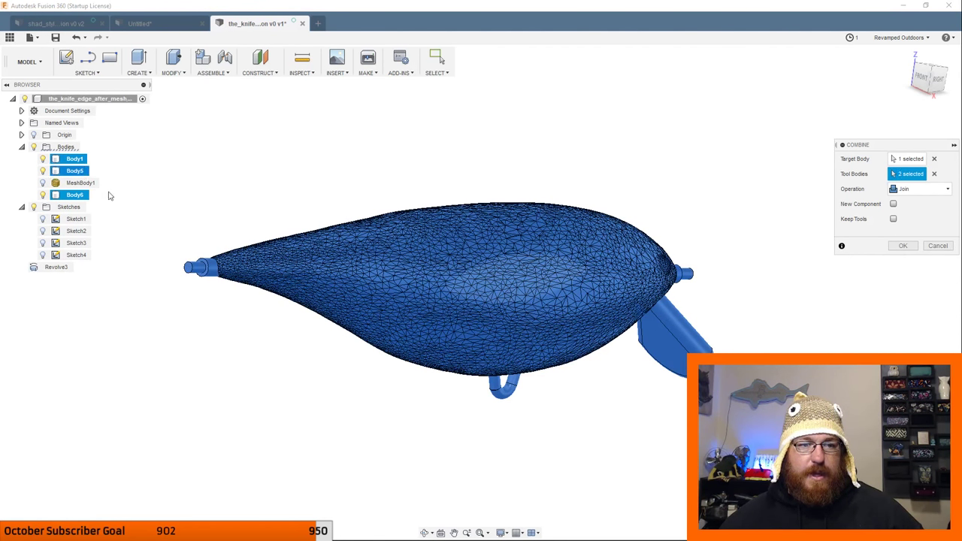
{"action": "left_click", "coordinate": [924, 189]}
{"action": "left_click", "coordinate": [910, 213]}
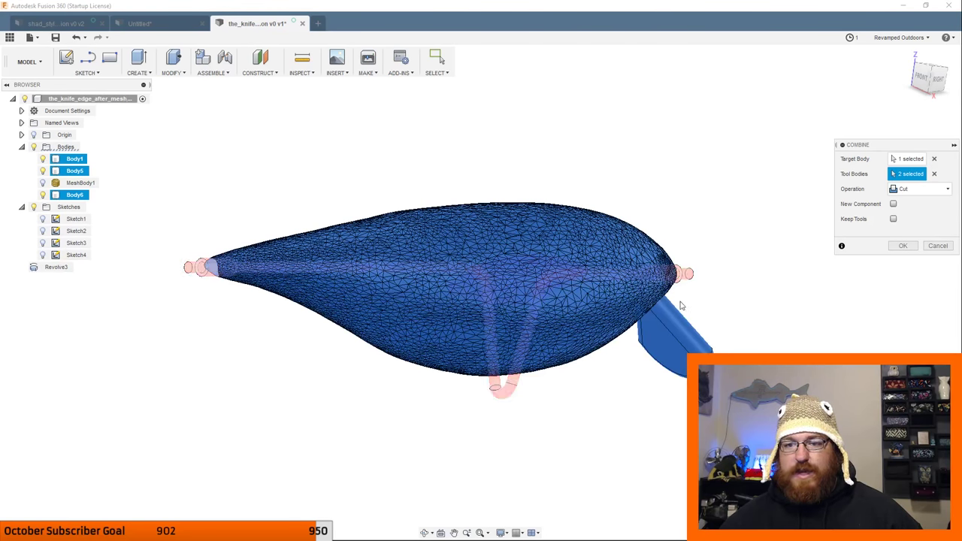
{"action": "middle_click_drag", "start_coordinate": [697, 308], "coordinate": [542, 340], "text": "shift"}
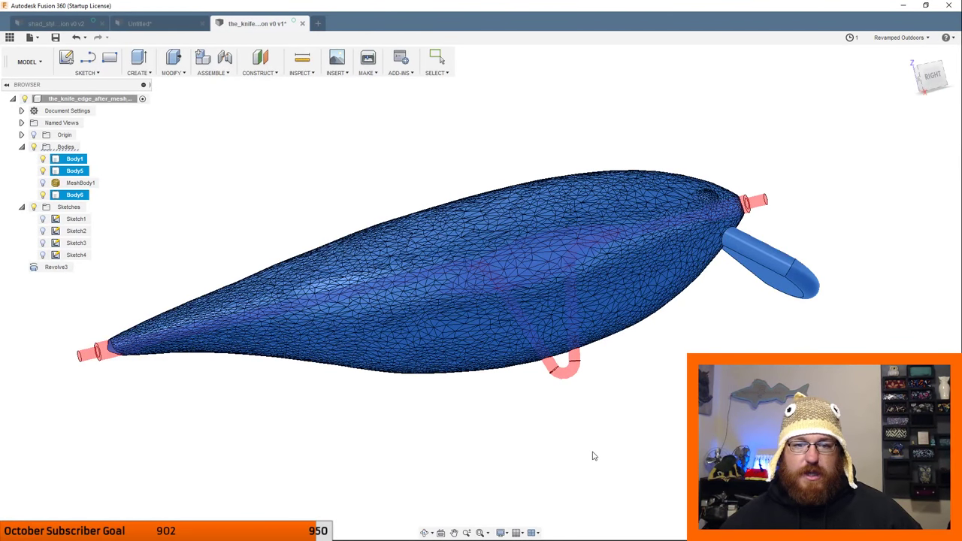
{"action": "middle_click_drag", "start_coordinate": [344, 323], "coordinate": [504, 361]}
{"action": "left_click_drag", "start_coordinate": [527, 370], "coordinate": [536, 403]}
{"action": "key", "text": "Escape"}
Start a new sketch on the XY plane from a top view with the lure upright.
{"action": "scroll", "coordinate": [536, 404], "scroll_direction": "down", "scroll_amount": 2}
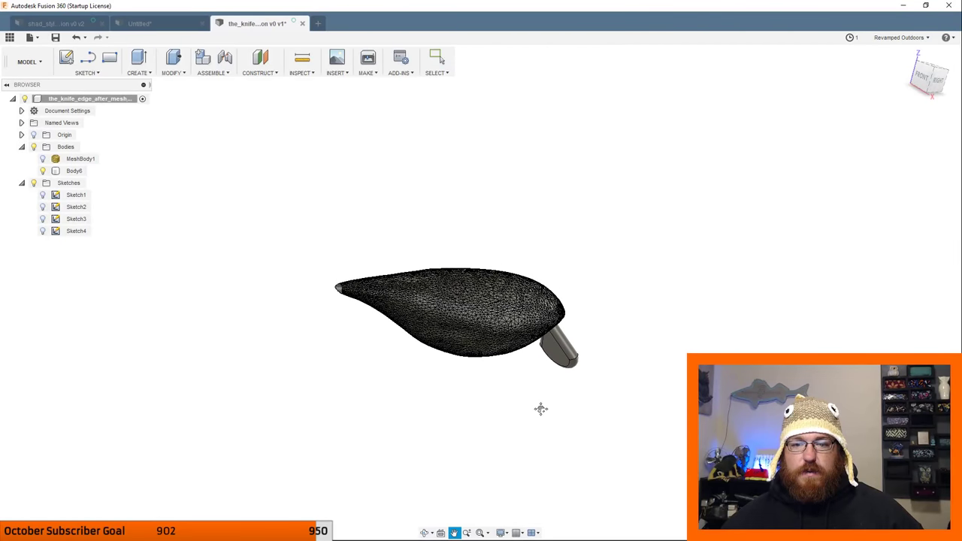
{"action": "left_click", "coordinate": [87, 73]}
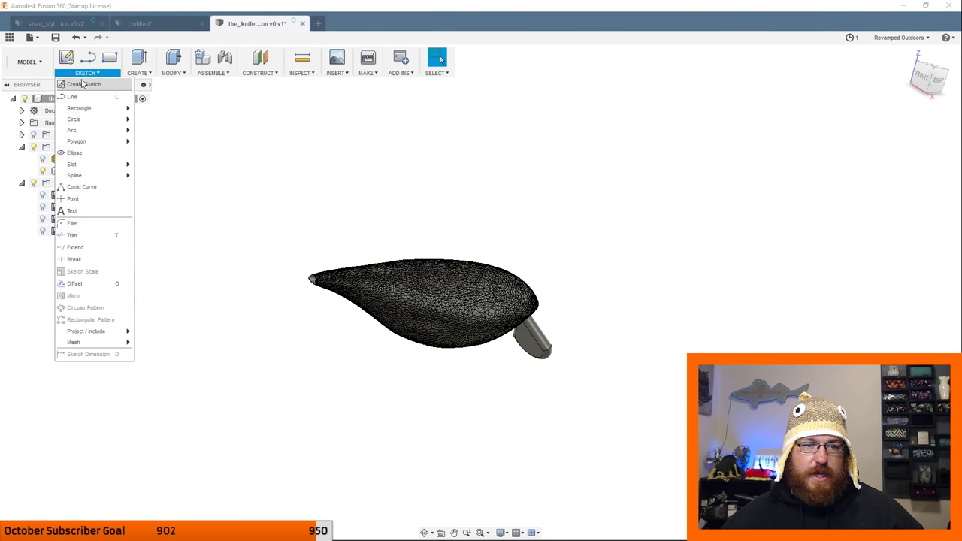
{"action": "left_click", "coordinate": [79, 82]}
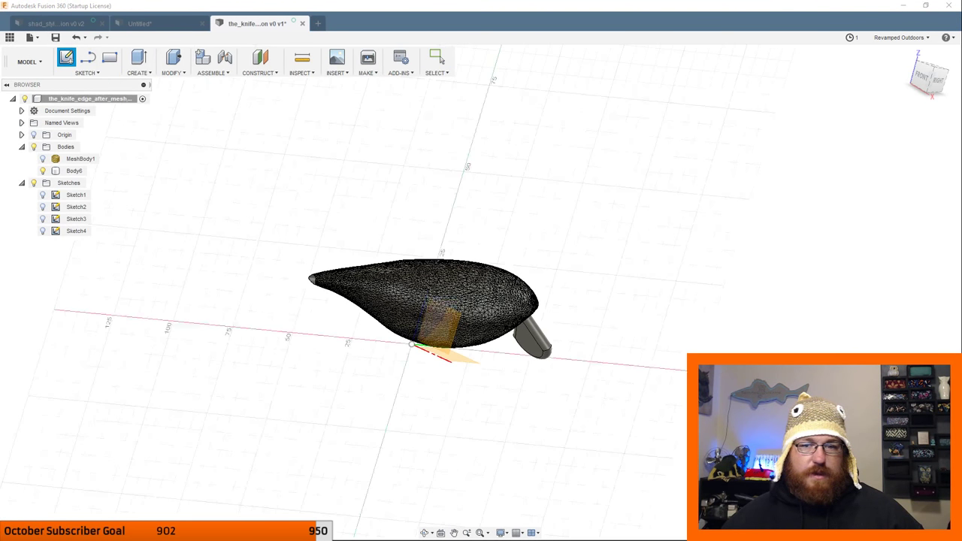
{"action": "left_click", "coordinate": [933, 70]}
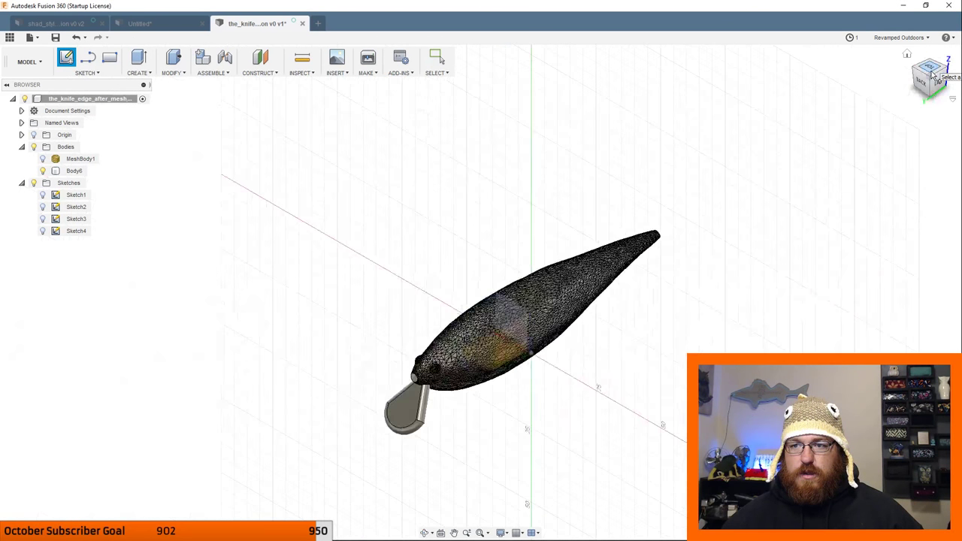
{"action": "left_click", "coordinate": [930, 68]}
{"action": "left_click", "coordinate": [946, 53]}
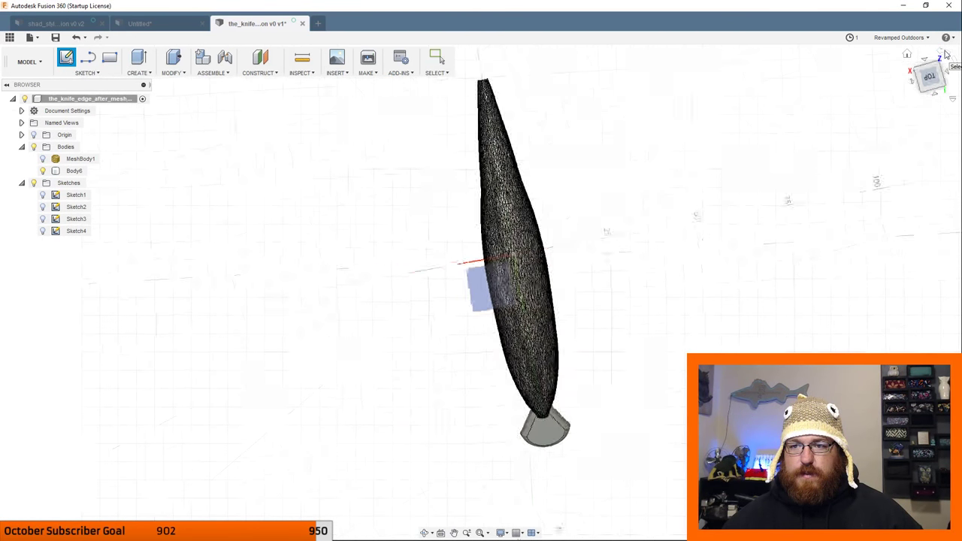
{"action": "left_click", "coordinate": [946, 53]}
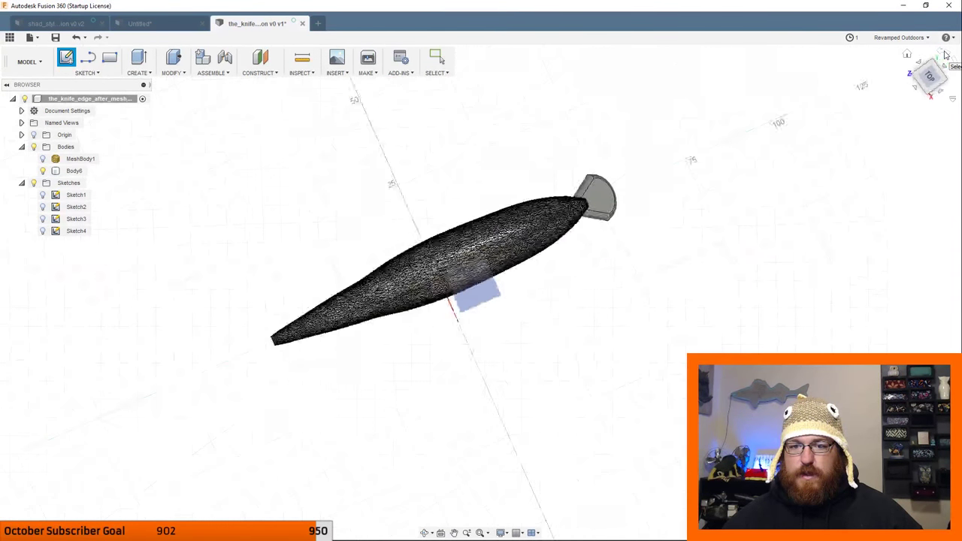
{"action": "left_click", "coordinate": [486, 295]}
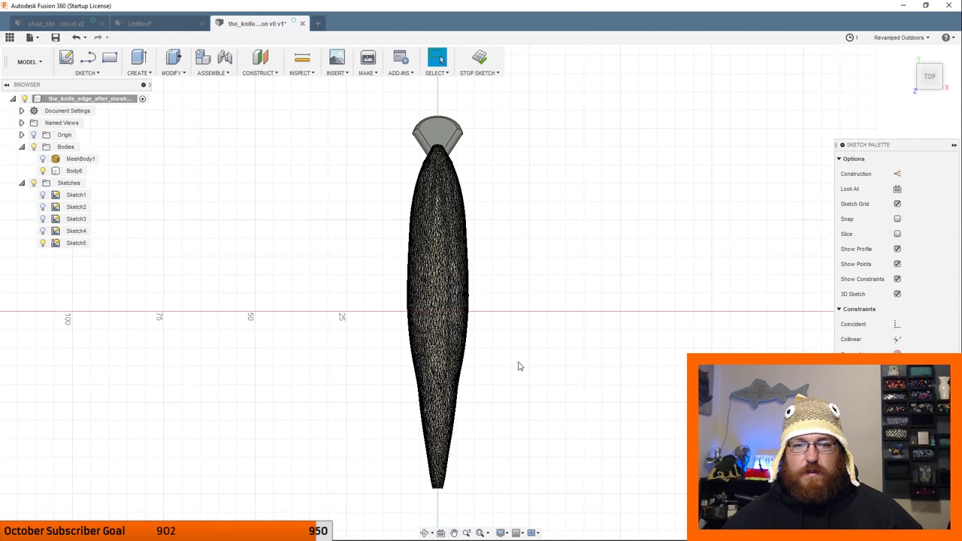
Draw a lengthwise line through the lure past both ends and finish Sketch5.
{"action": "left_click", "coordinate": [88, 60]}
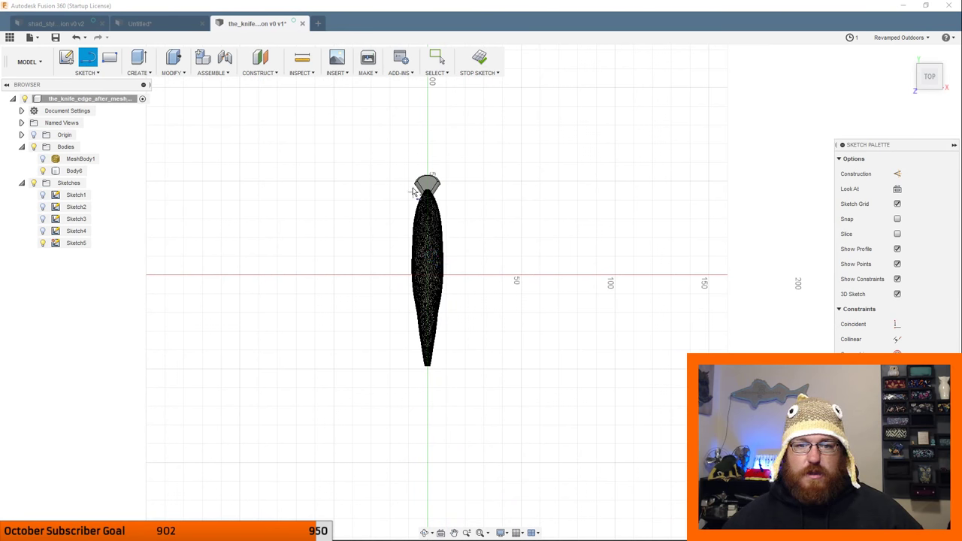
{"action": "left_click", "coordinate": [427, 140]}
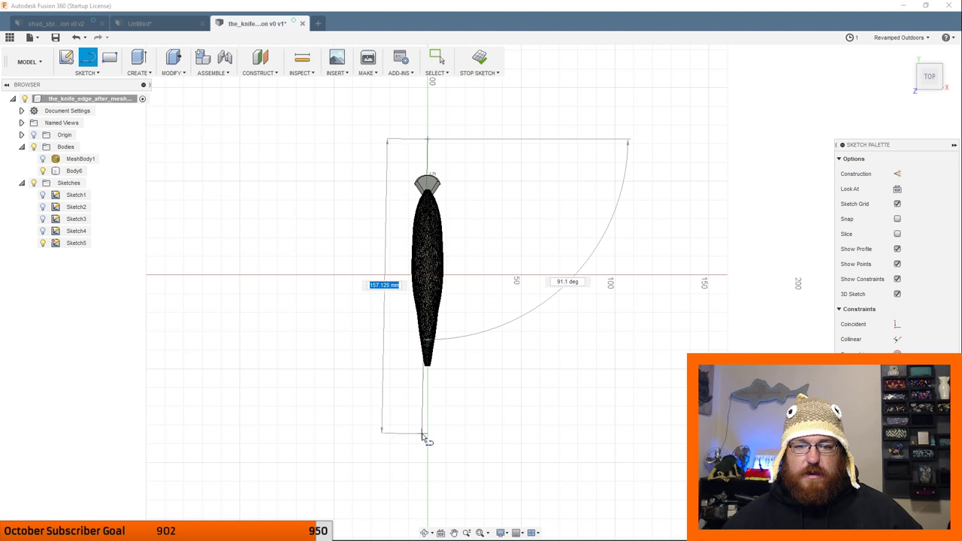
{"action": "left_click", "coordinate": [428, 439]}
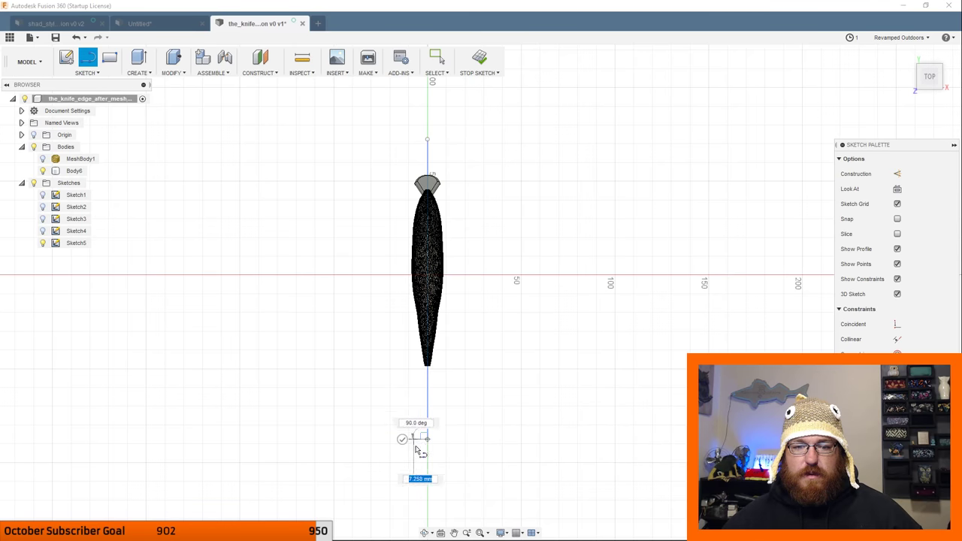
{"action": "left_click", "coordinate": [402, 440]}
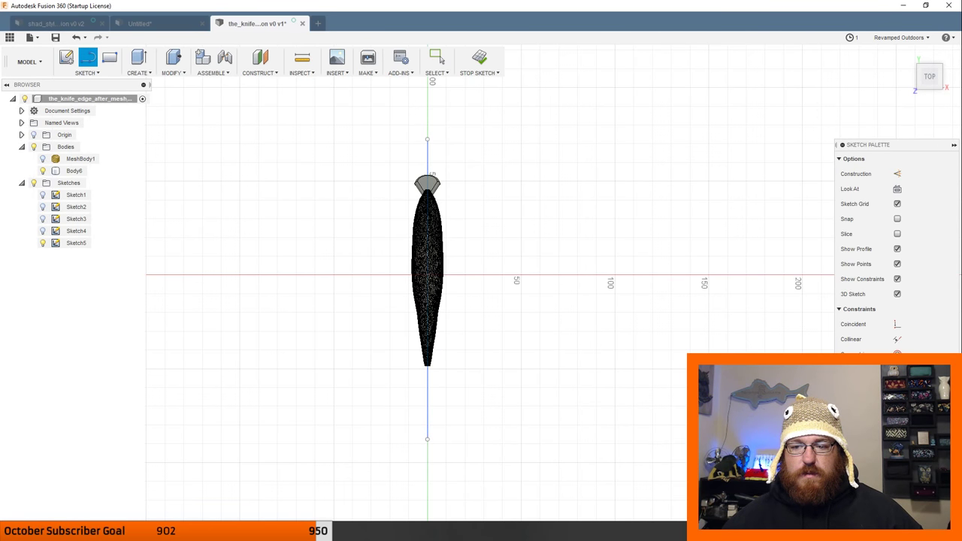
{"action": "left_click", "coordinate": [480, 57]}
{"action": "mouse_move", "coordinate": [562, 408]}
{"action": "middle_mouse_down", "text": "shift"}
{"action": "mouse_move", "coordinate": [458, 367]}
{"action": "mouse_move", "coordinate": [520, 403]}
{"action": "mouse_move", "coordinate": [469, 366]}
{"action": "mouse_move", "coordinate": [509, 398]}
{"action": "mouse_move", "coordinate": [365, 329]}
{"action": "middle_mouse_up", "text": "shift"}
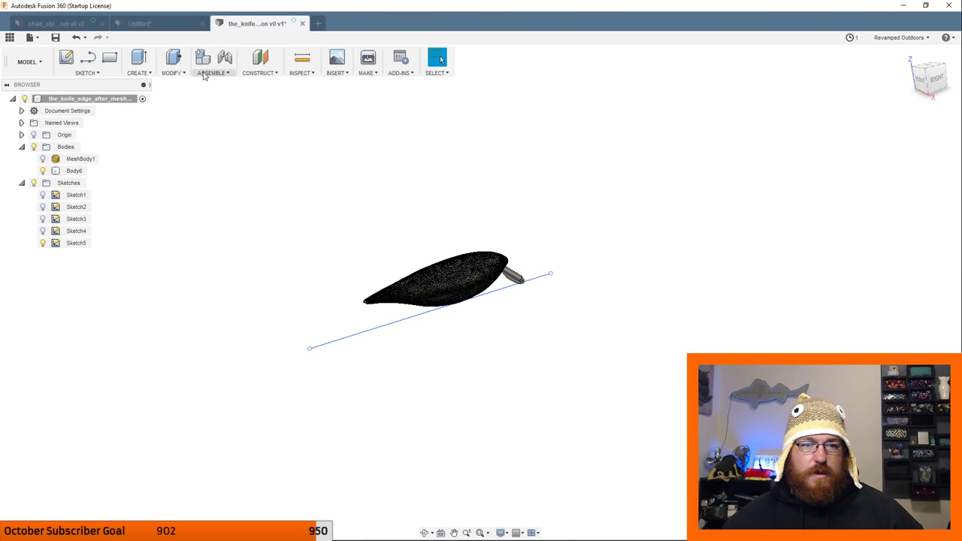
Split Body6 along the Sketch5 line into two halves, Body6 and Body7.
{"action": "left_click", "coordinate": [173, 73]}
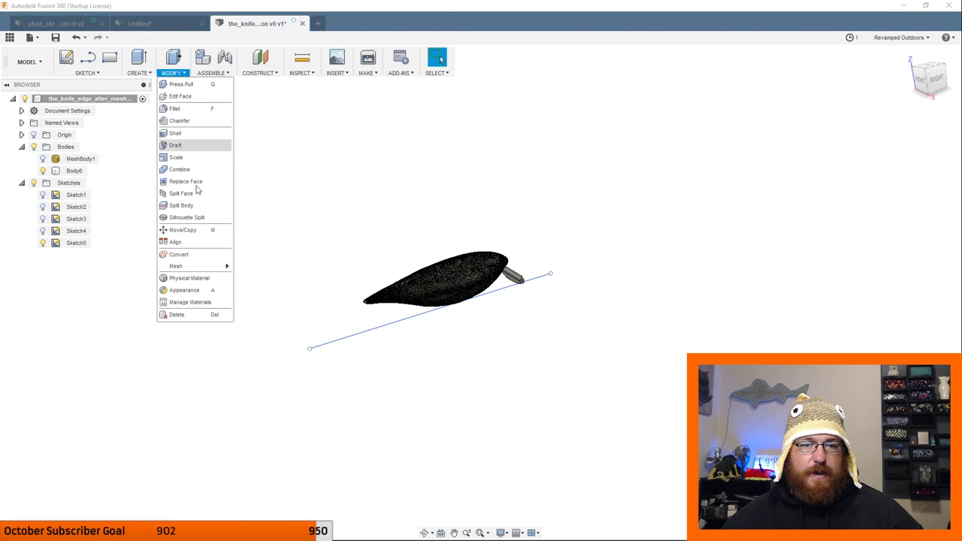
{"action": "left_click", "coordinate": [188, 208]}
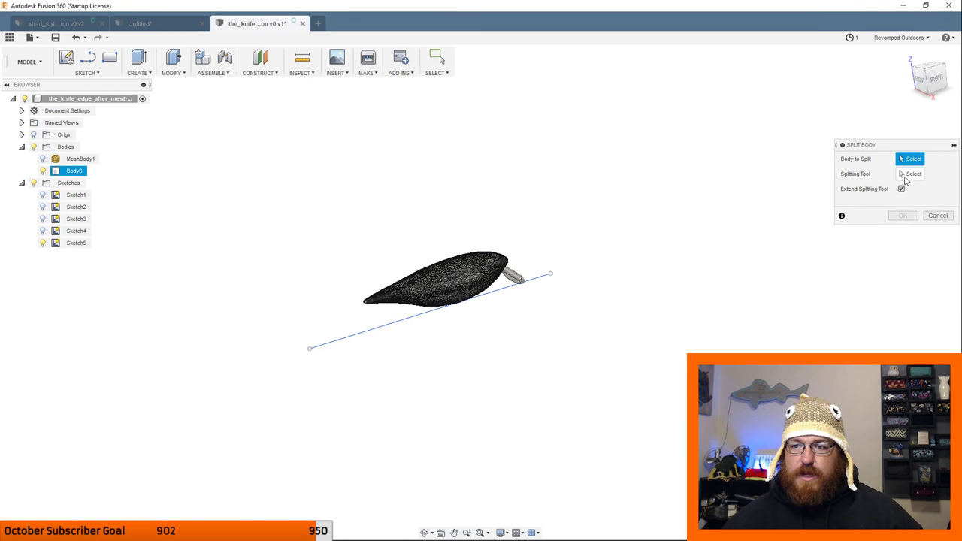
{"action": "left_click", "coordinate": [906, 174]}
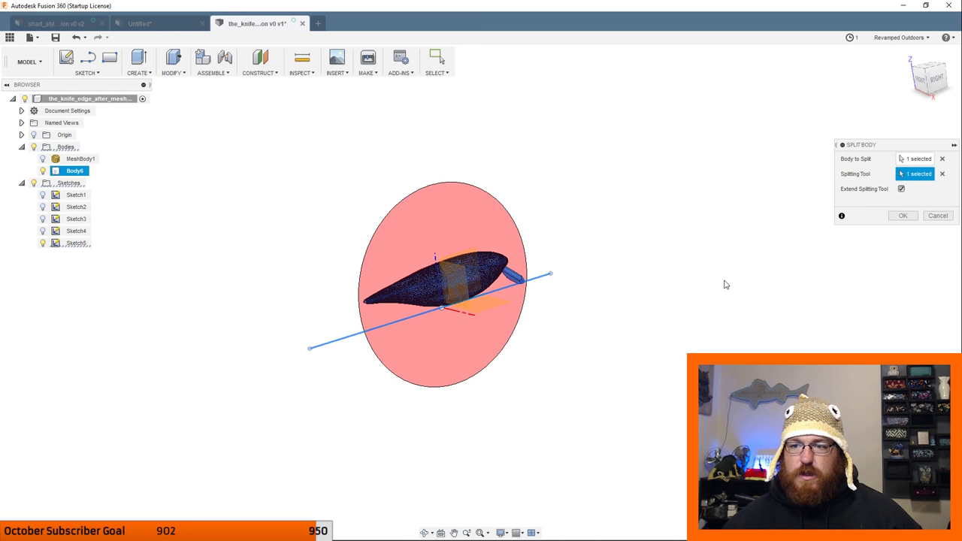
{"action": "middle_click_drag", "start_coordinate": [617, 329], "coordinate": [639, 339], "text": "shift"}
{"action": "left_click", "coordinate": [903, 216]}
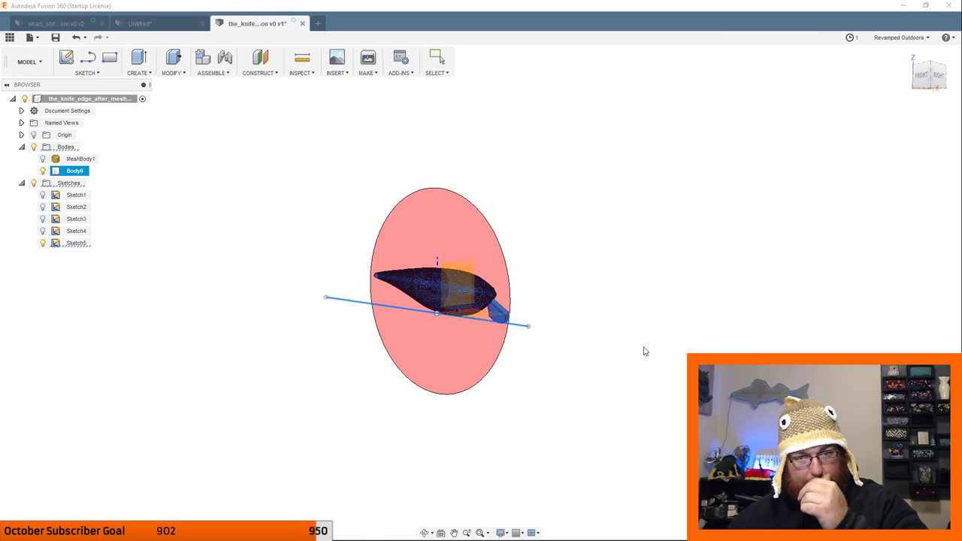
{"action": "key", "text": "Escape"}
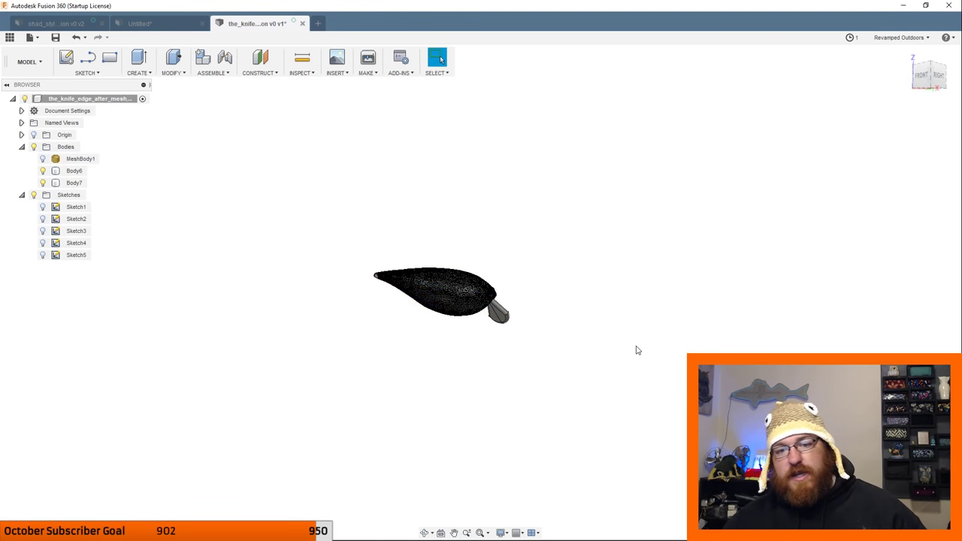
Start Move on the Body6 half and rotate it about the Sketch5 line.
{"action": "scroll", "coordinate": [455, 324], "scroll_direction": "up", "scroll_amount": 4}
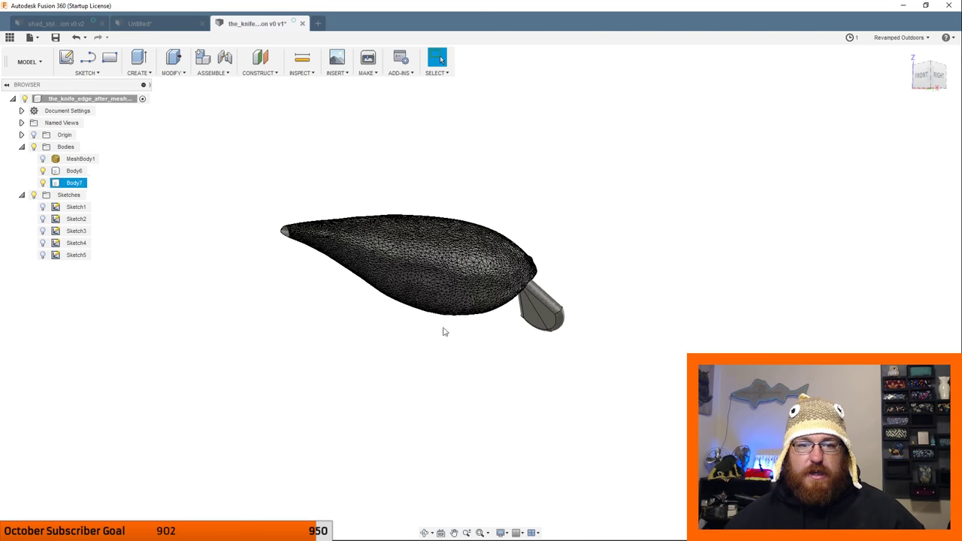
{"action": "middle_click_drag", "start_coordinate": [444, 329], "coordinate": [401, 258], "text": "shift"}
{"action": "left_click", "coordinate": [74, 182]}
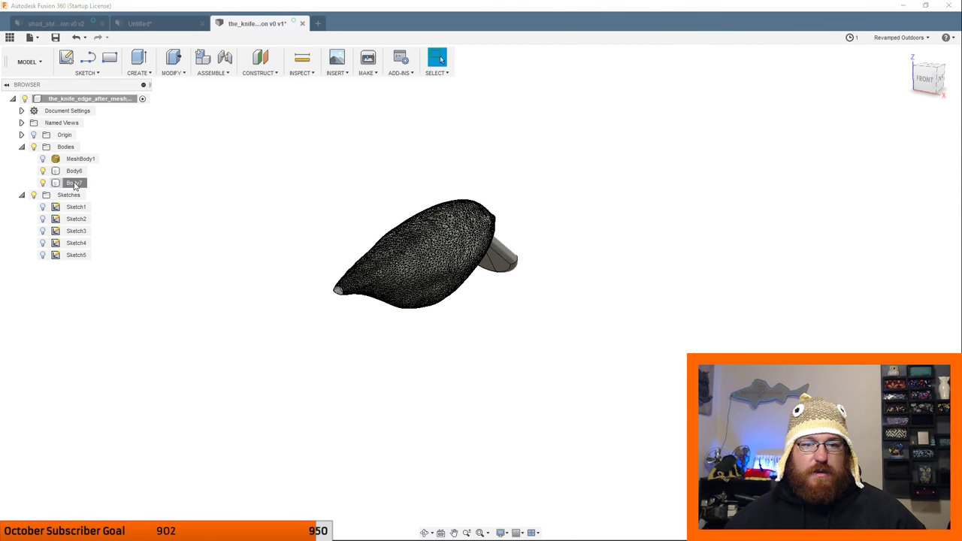
{"action": "left_click", "coordinate": [73, 173]}
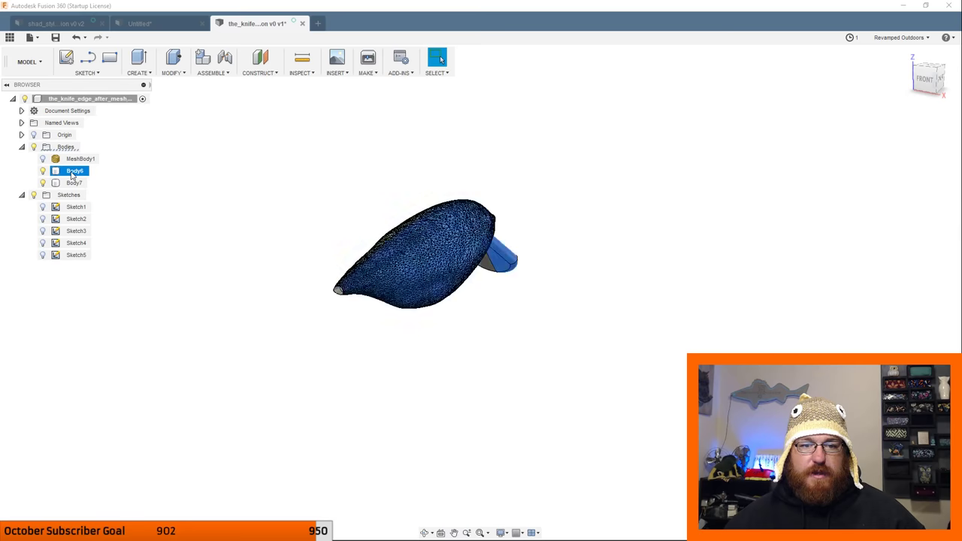
{"action": "right_click", "coordinate": [72, 176]}
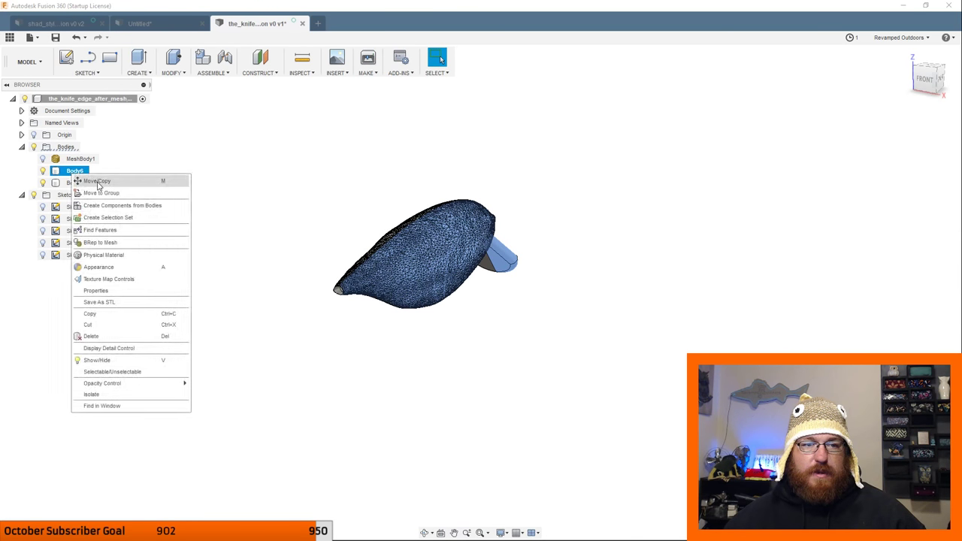
{"action": "left_click", "coordinate": [91, 241]}
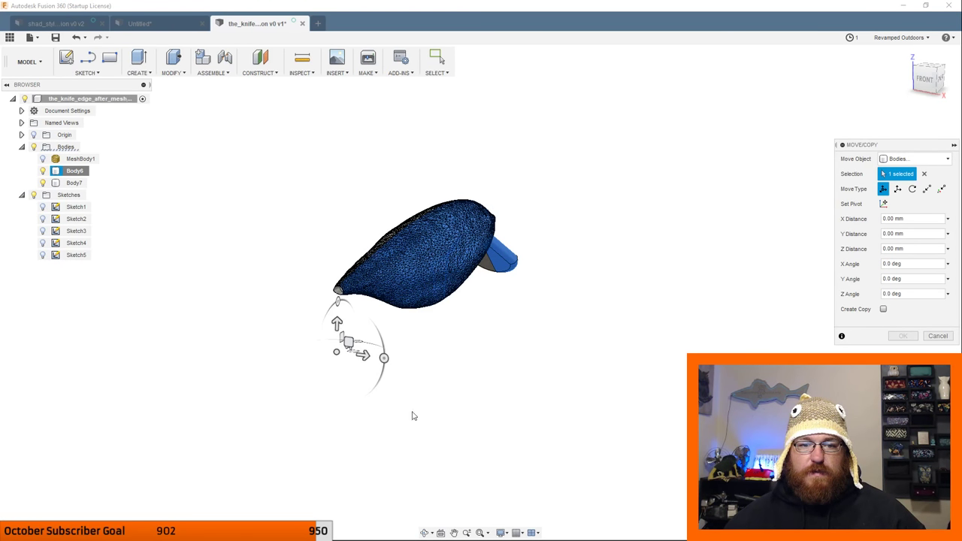
{"action": "left_click", "coordinate": [912, 189]}
{"action": "left_click", "coordinate": [43, 256]}
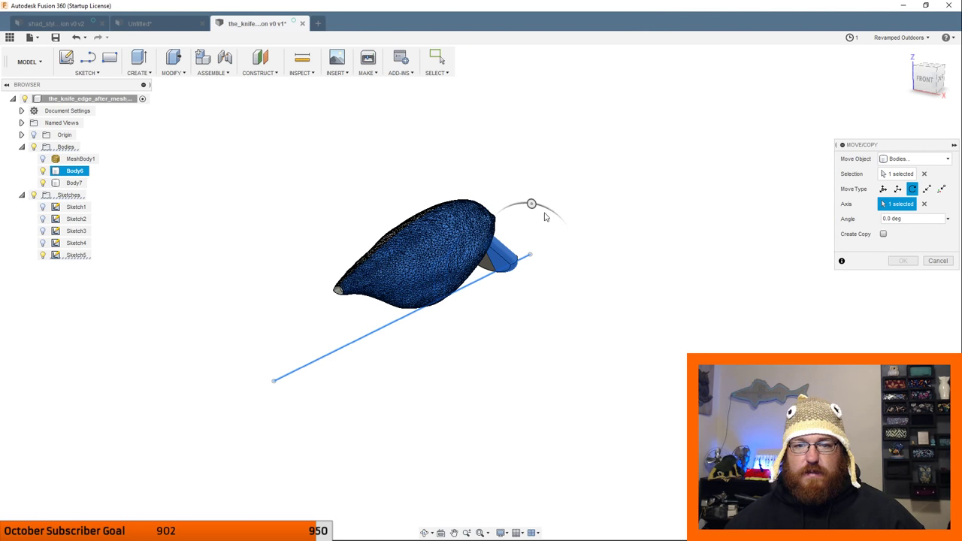
{"action": "left_click_drag", "start_coordinate": [534, 205], "coordinate": [519, 392]}
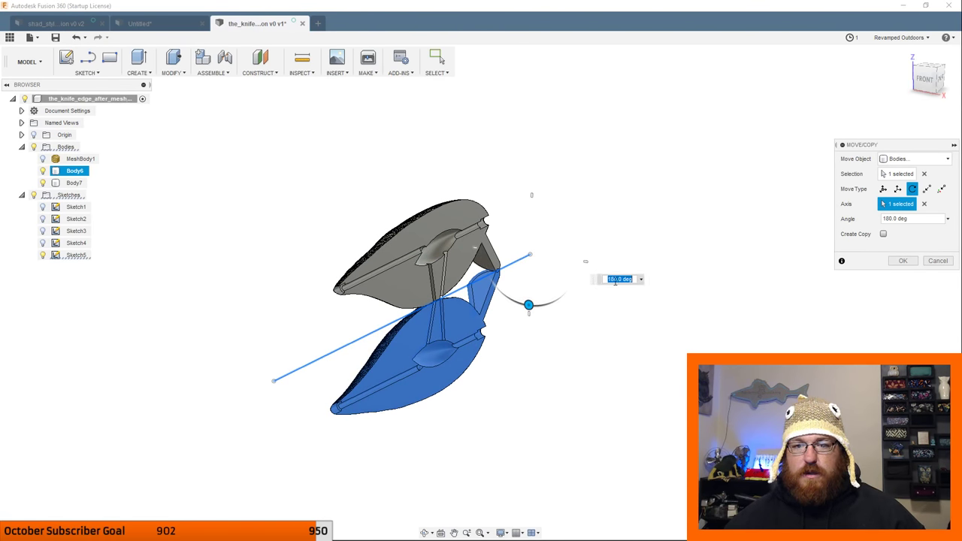
{"action": "middle_click_drag", "start_coordinate": [661, 361], "coordinate": [652, 340], "text": "shift"}
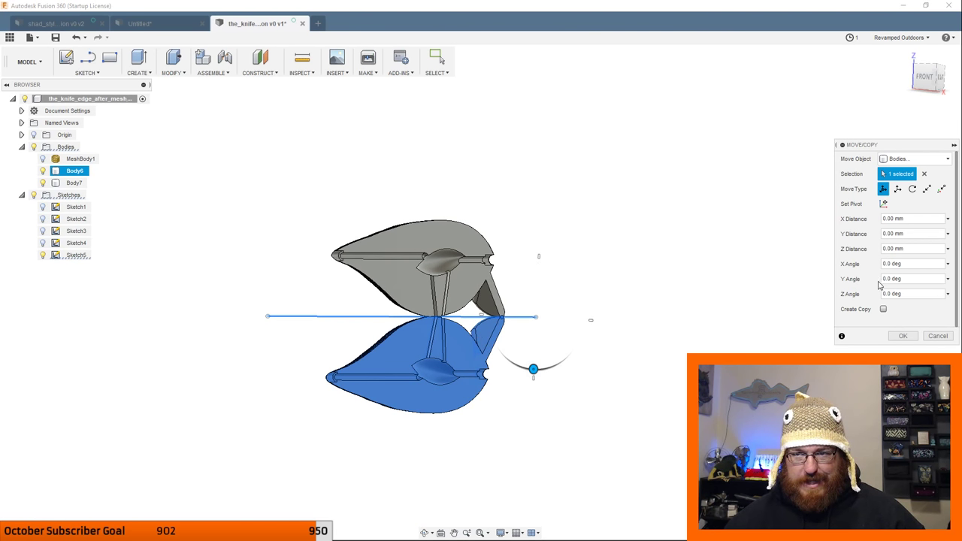
Lower the Body6 half to -2.00 mm along Z and commit the move.
{"action": "scroll", "coordinate": [297, 382], "scroll_direction": "up", "scroll_amount": 3}
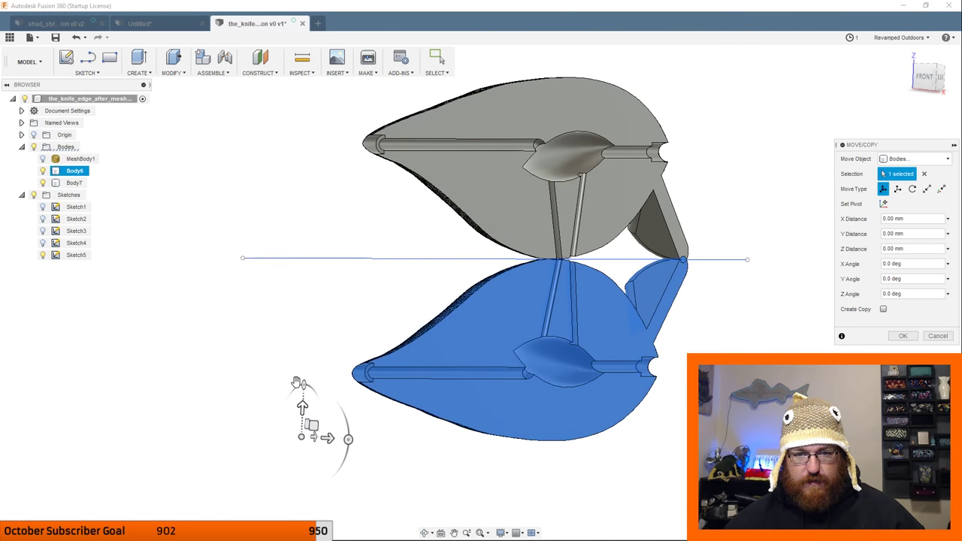
{"action": "scroll", "coordinate": [299, 383], "scroll_direction": "up", "scroll_amount": 3}
{"action": "left_click", "coordinate": [307, 446]}
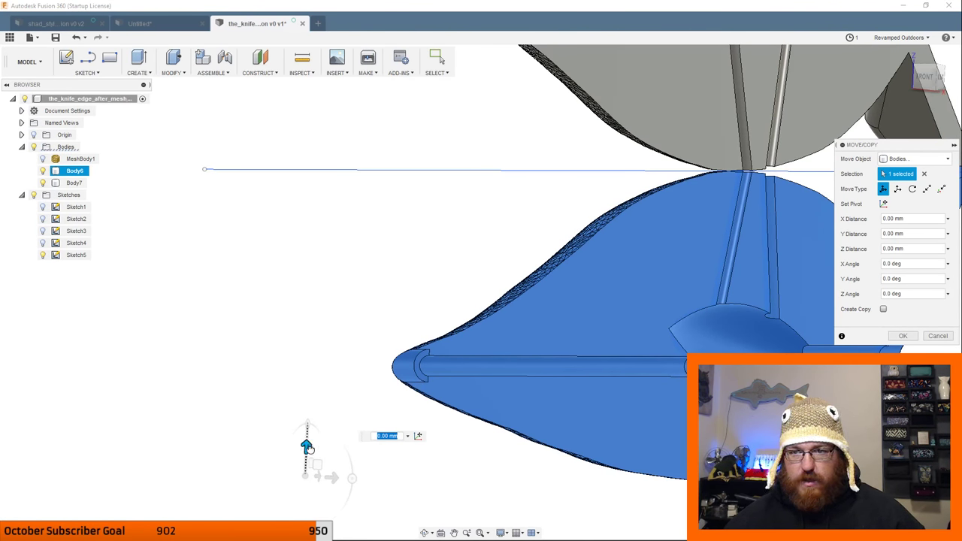
{"action": "left_click_drag", "start_coordinate": [307, 446], "coordinate": [310, 460]}
{"action": "scroll", "coordinate": [471, 348], "scroll_direction": "down", "scroll_amount": 5}
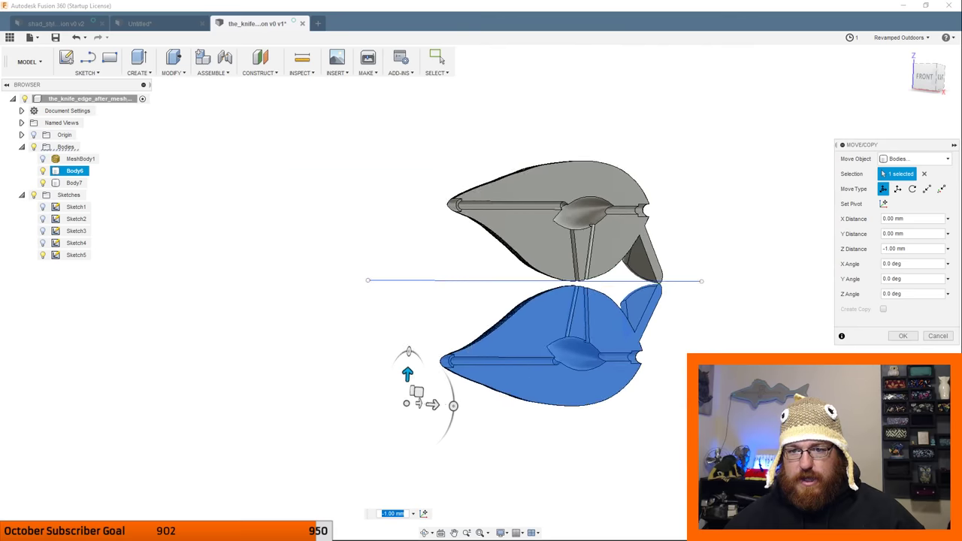
{"action": "middle_click_drag", "start_coordinate": [466, 353], "coordinate": [651, 348], "text": "shift"}
{"action": "left_click", "coordinate": [311, 351]}
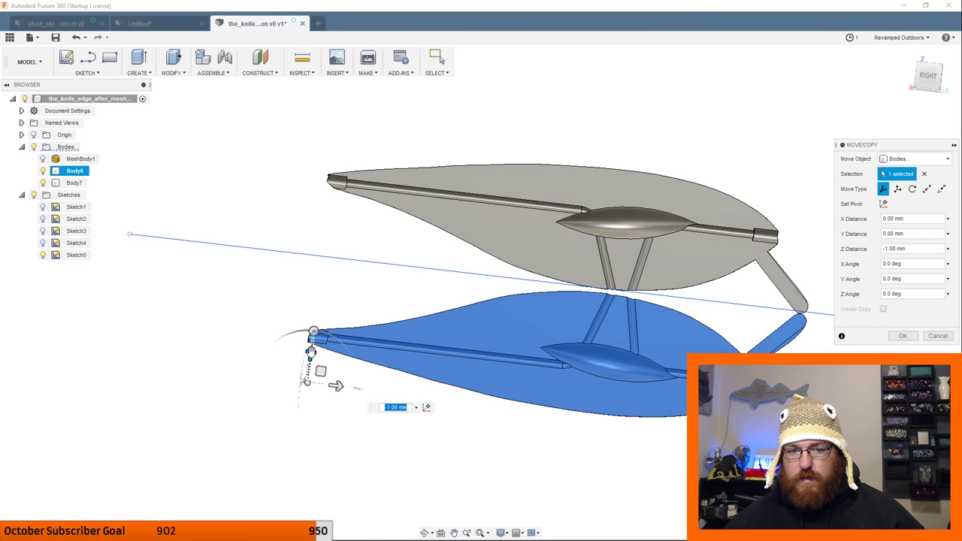
{"action": "left_click_drag", "start_coordinate": [311, 351], "coordinate": [311, 360]}
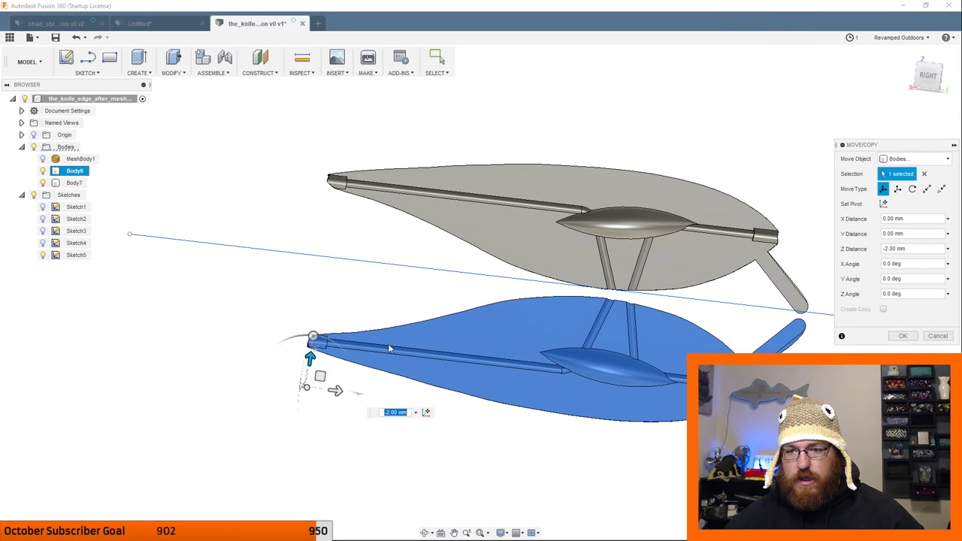
{"action": "middle_click_drag", "start_coordinate": [630, 333], "coordinate": [523, 303]}
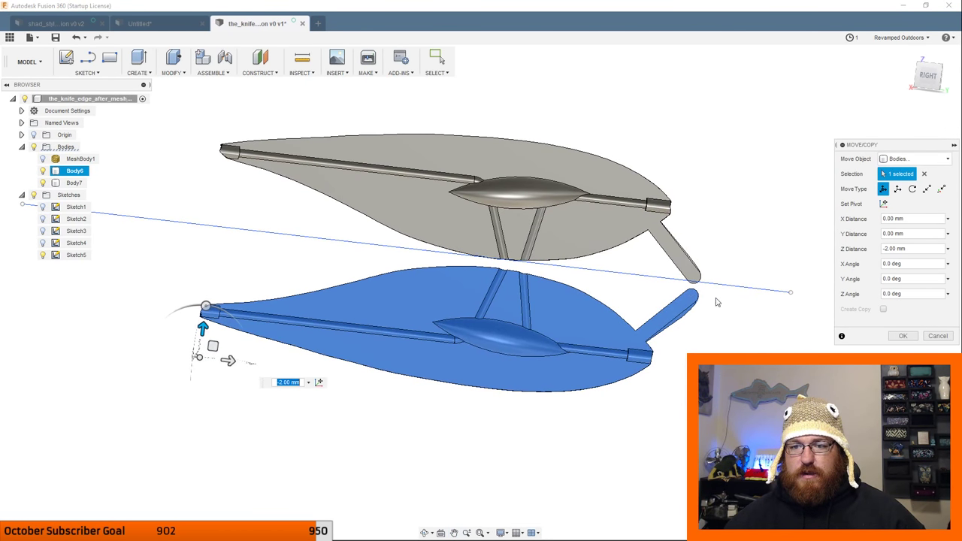
{"action": "left_click", "coordinate": [694, 287]}
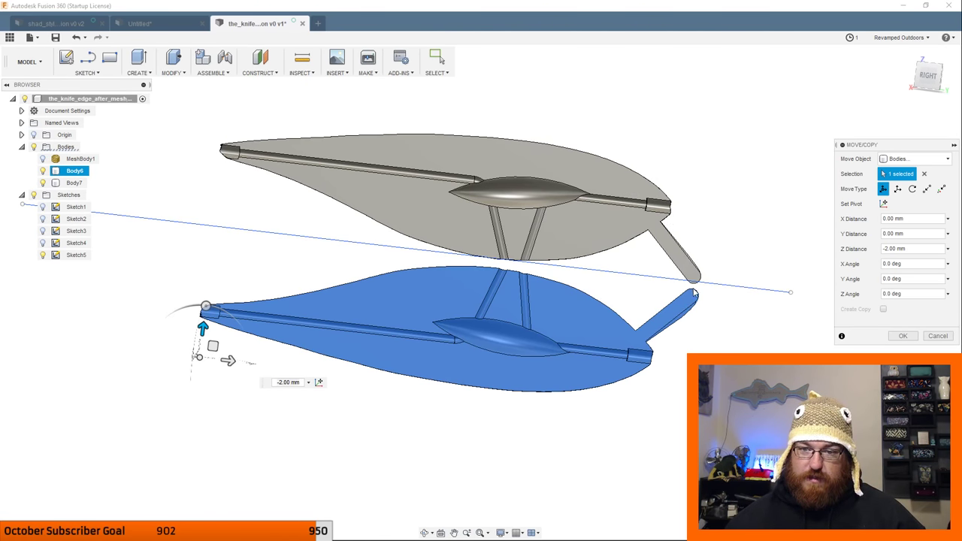
{"action": "left_click", "coordinate": [903, 336]}
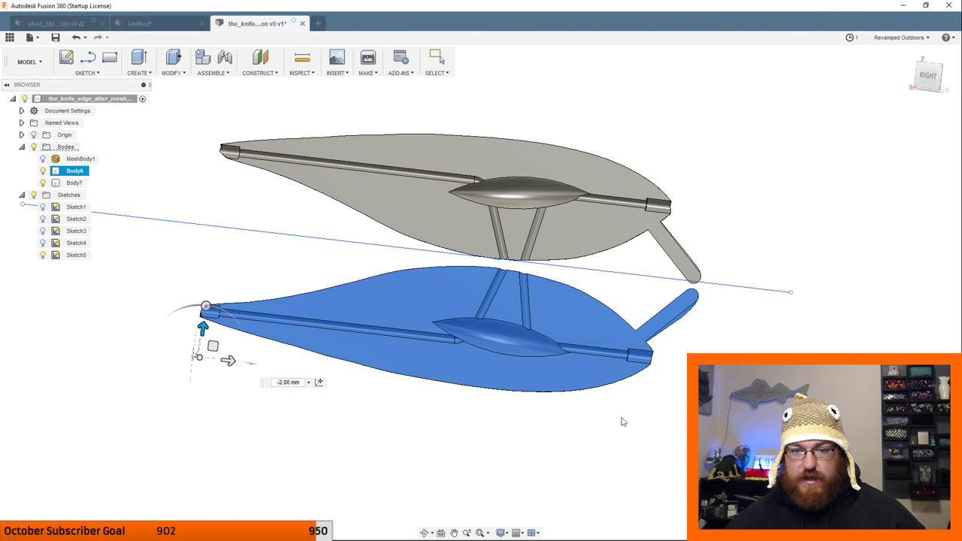
Hide the Sketch5 guide line in the browser.
{"action": "key", "text": "Escape"}
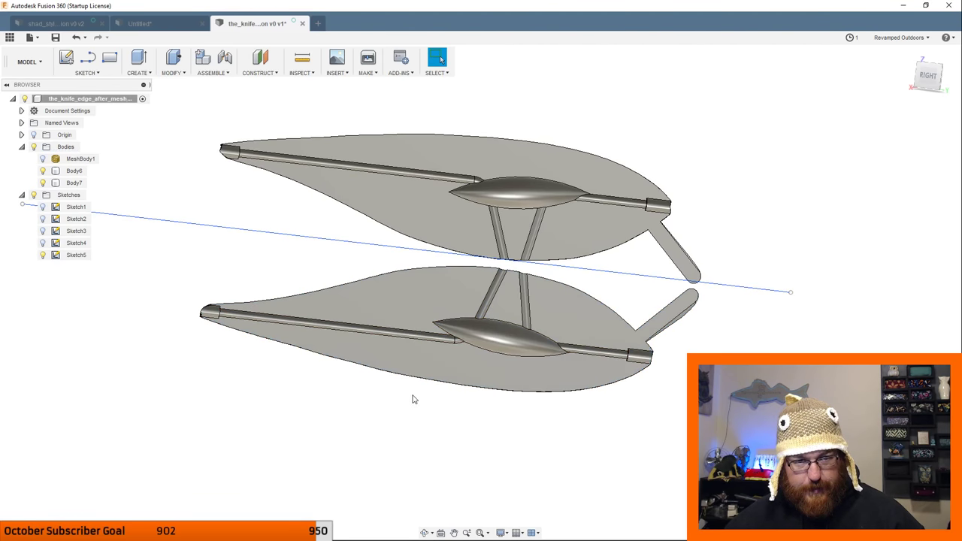
{"action": "left_click", "coordinate": [46, 255]}
{"action": "left_click", "coordinate": [43, 255]}
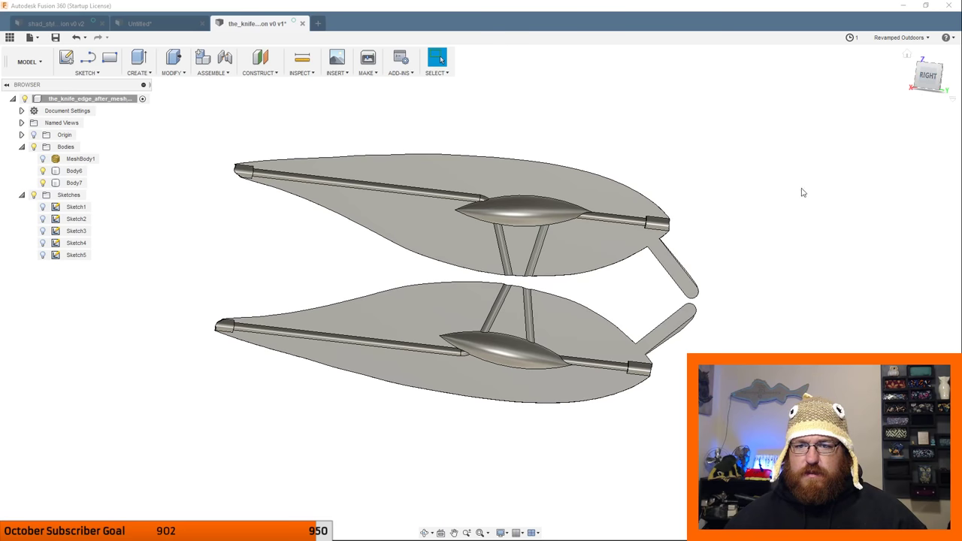
Orbit and zoom out to inspect the two separate halves, Body6 and Body7.
{"action": "mouse_move", "coordinate": [748, 273]}
{"action": "middle_mouse_down", "text": "shift"}
{"action": "mouse_move", "coordinate": [788, 263]}
{"action": "mouse_move", "coordinate": [829, 285]}
{"action": "mouse_move", "coordinate": [760, 253]}
{"action": "mouse_move", "coordinate": [777, 273]}
{"action": "mouse_move", "coordinate": [756, 286]}
{"action": "mouse_move", "coordinate": [743, 278]}
{"action": "middle_mouse_up", "text": "shift"}
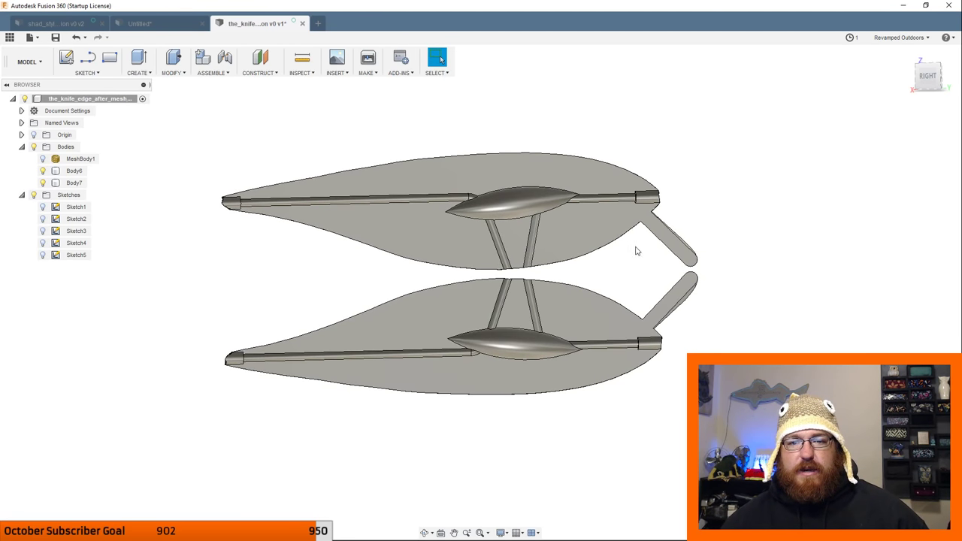
{"action": "left_click", "coordinate": [607, 270]}
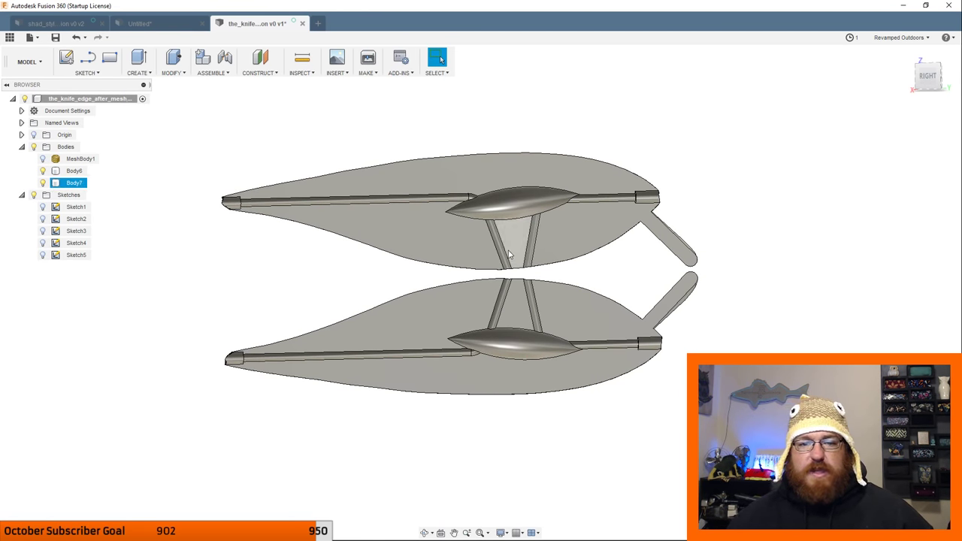
{"action": "middle_click_drag", "start_coordinate": [473, 283], "coordinate": [595, 470], "text": "shift"}
{"action": "scroll", "coordinate": [508, 390], "scroll_direction": "down", "scroll_amount": 3}
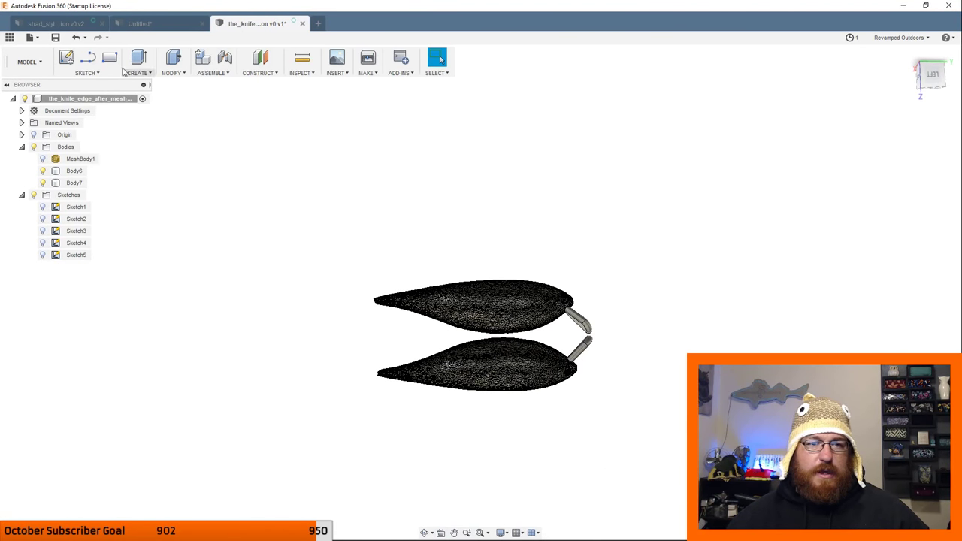
{"action": "left_click", "coordinate": [94, 104]}
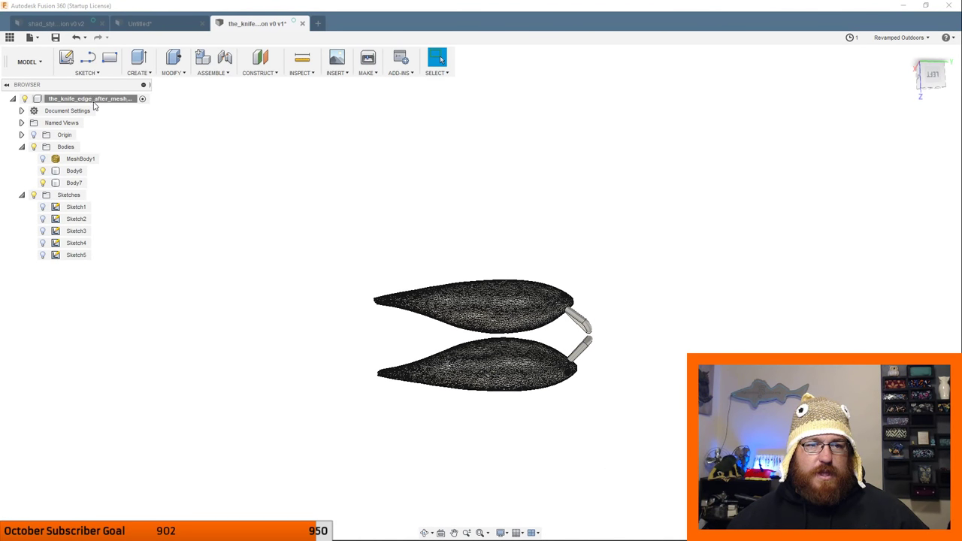
{"action": "left_click", "coordinate": [180, 154]}
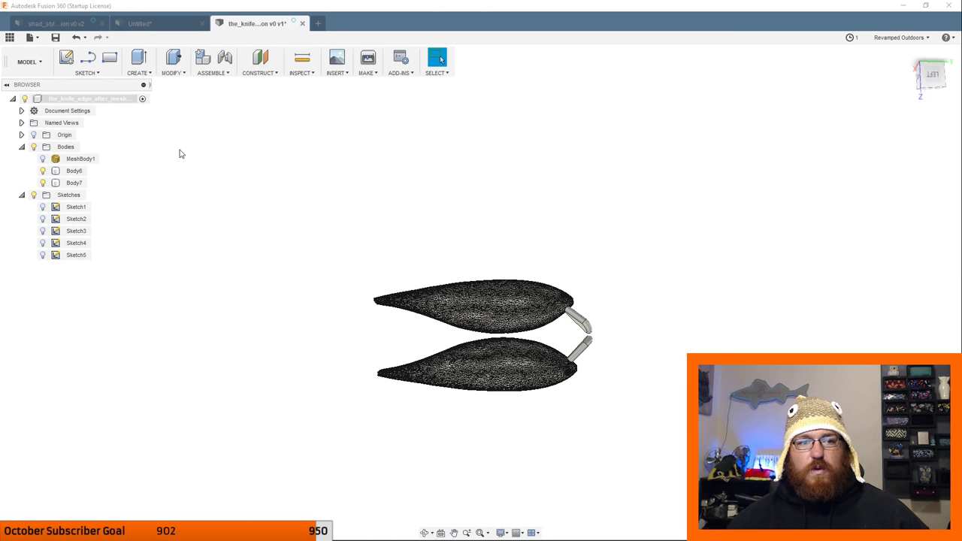
Export the root component as one binary STL file, knife_edge_split.
{"action": "right_click", "coordinate": [173, 148]}
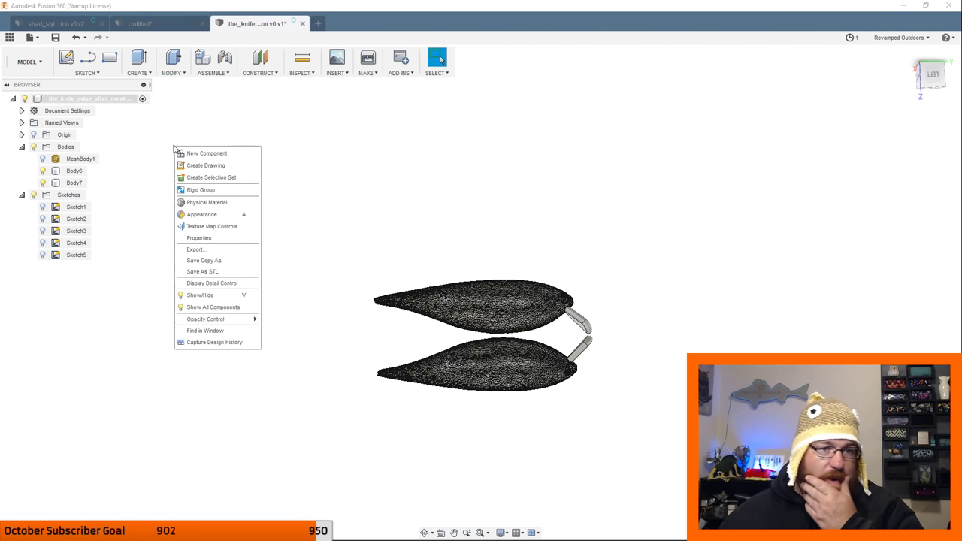
{"action": "left_click", "coordinate": [203, 271]}
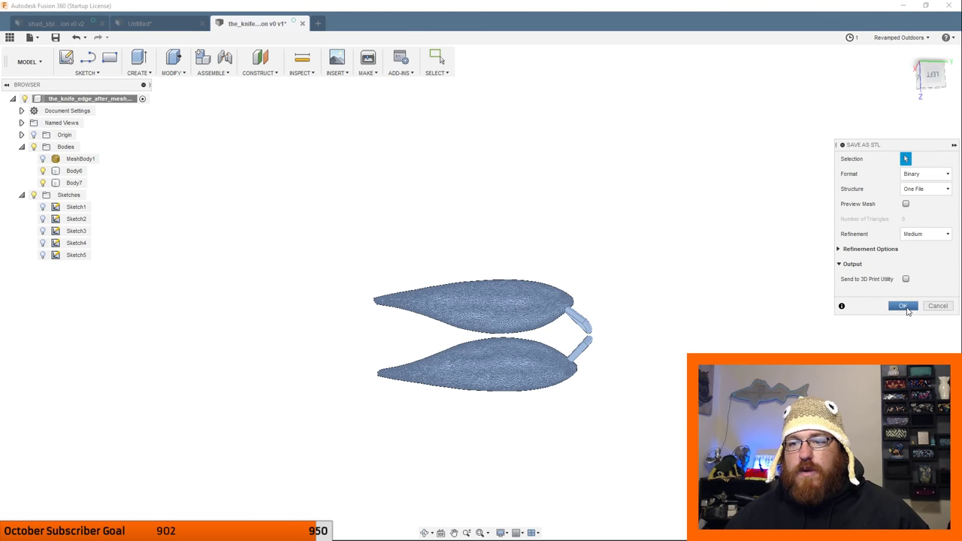
{"action": "left_click", "coordinate": [904, 307]}
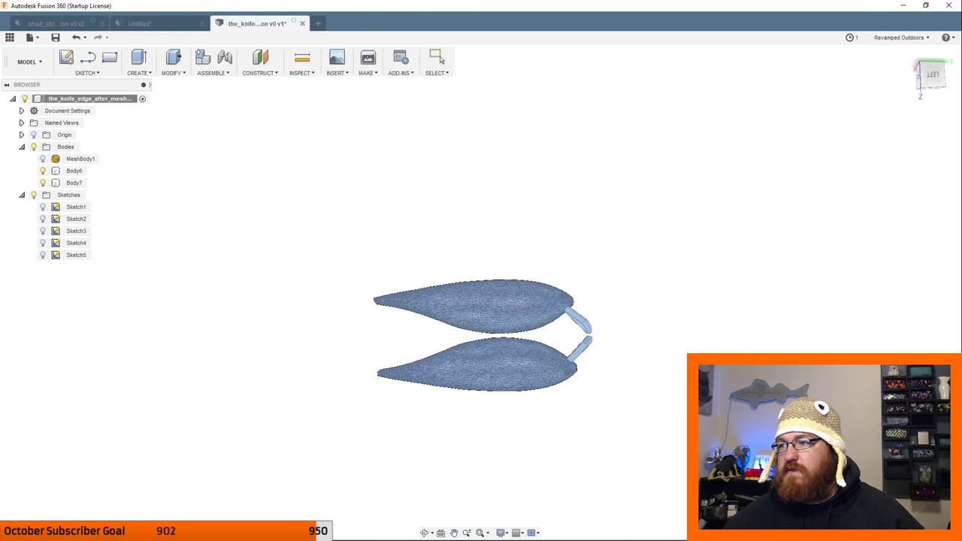
{"action": "left_click", "coordinate": [439, 58]}
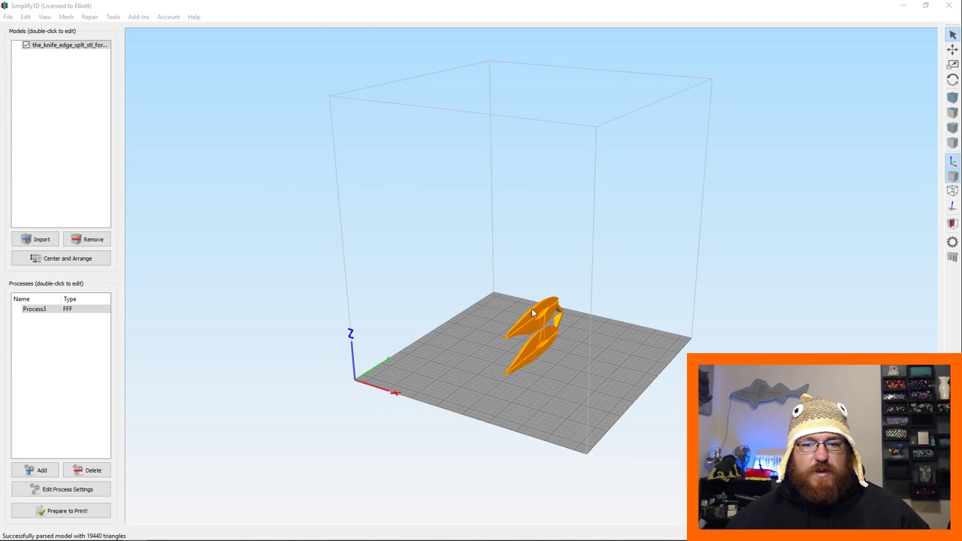
Select the imported lure model and orbit the build plate view around it.
{"action": "left_click", "coordinate": [531, 312]}
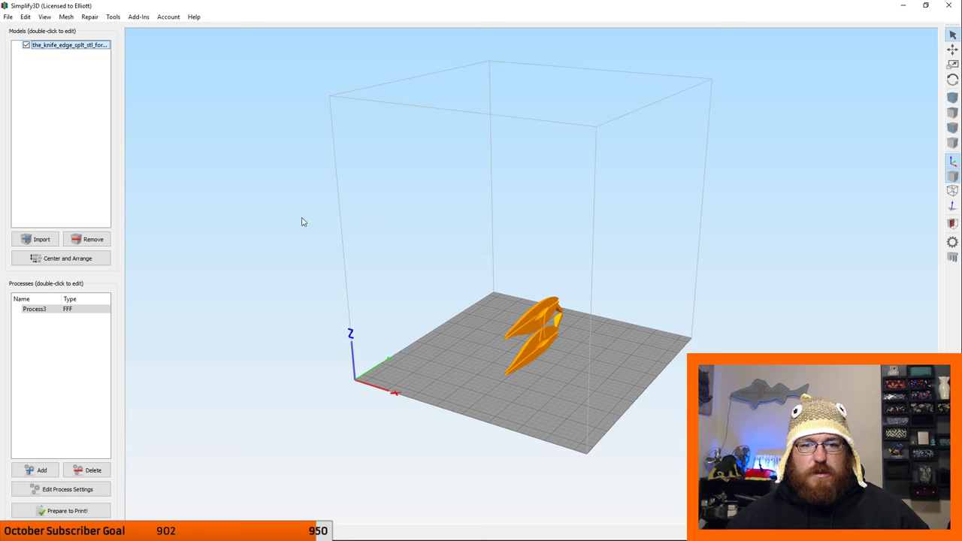
{"action": "mouse_move", "coordinate": [452, 391]}
{"action": "left_mouse_down"}
{"action": "mouse_move", "coordinate": [515, 400]}
{"action": "mouse_move", "coordinate": [607, 434]}
{"action": "mouse_move", "coordinate": [565, 394]}
{"action": "mouse_move", "coordinate": [509, 429]}
{"action": "mouse_move", "coordinate": [399, 381]}
{"action": "mouse_move", "coordinate": [496, 423]}
{"action": "mouse_move", "coordinate": [492, 399]}
{"action": "mouse_move", "coordinate": [501, 421]}
{"action": "mouse_move", "coordinate": [453, 378]}
{"action": "left_mouse_up"}
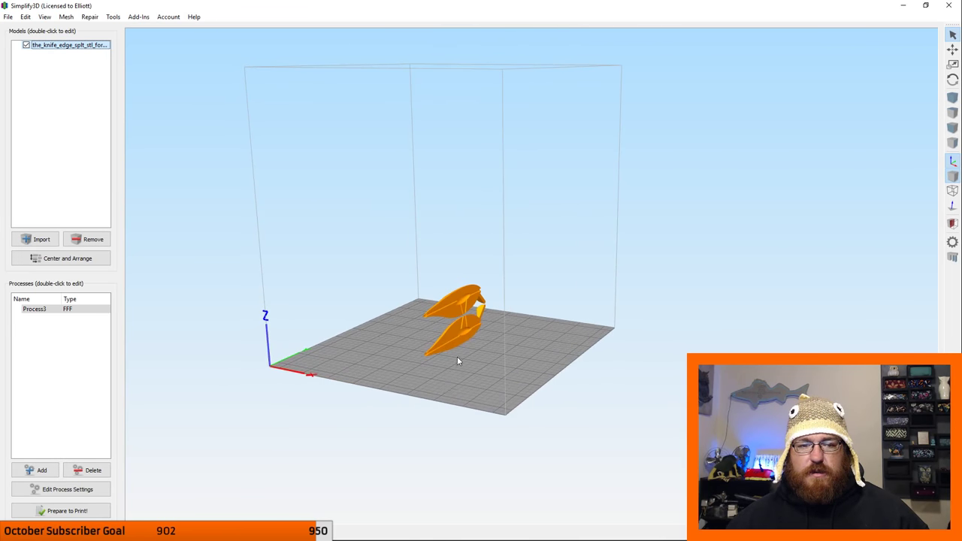
{"action": "scroll", "coordinate": [453, 360], "scroll_direction": "up", "scroll_amount": 5}
{"action": "left_click_drag", "start_coordinate": [569, 321], "coordinate": [333, 238]}
{"action": "left_click_drag", "start_coordinate": [394, 388], "coordinate": [430, 383]}
Rotate the lure -90° about Y so both halves lie flat, then centre them.
{"action": "double_click", "coordinate": [361, 262]}
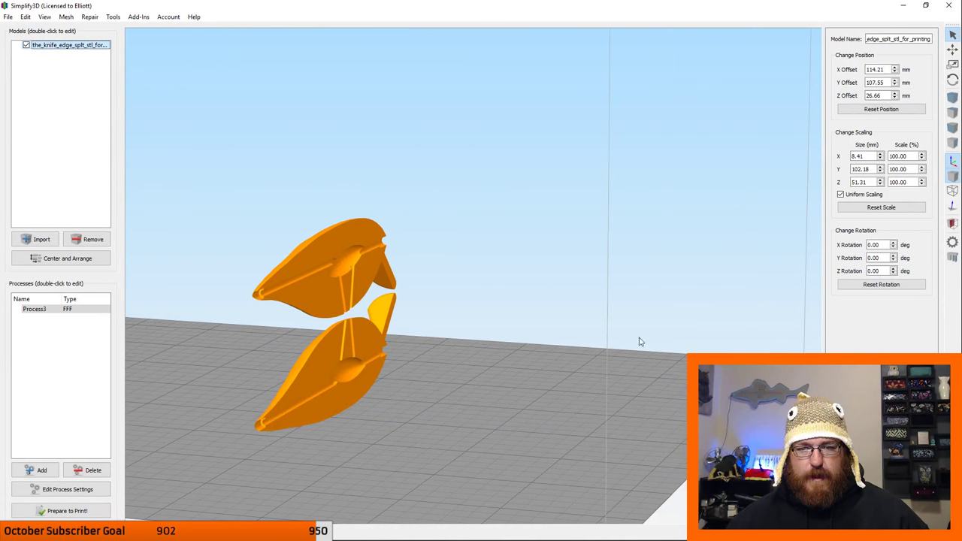
{"action": "left_click", "coordinate": [894, 258]}
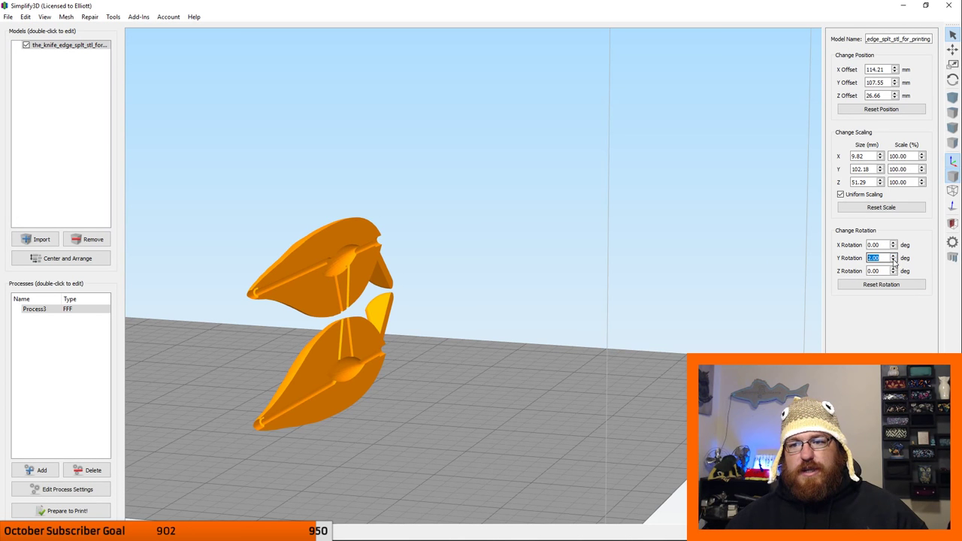
{"action": "left_click", "coordinate": [894, 261]}
{"action": "left_click", "coordinate": [895, 259]}
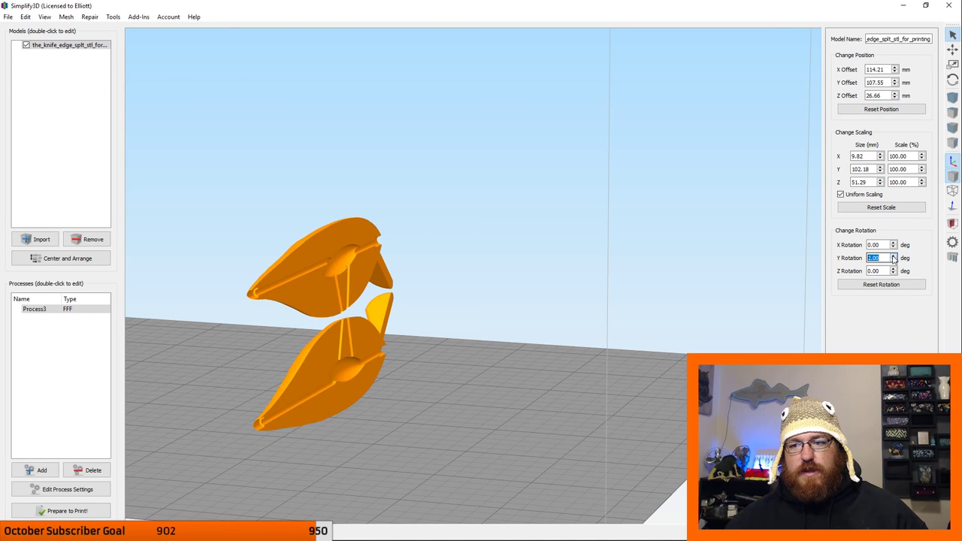
{"action": "left_click", "coordinate": [895, 260]}
{"action": "left_click", "coordinate": [895, 261]}
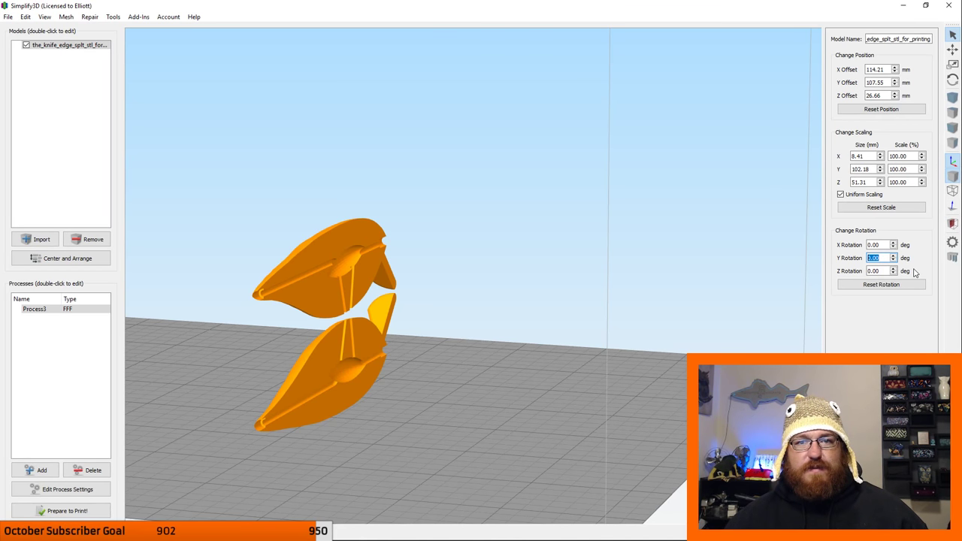
{"action": "left_click", "coordinate": [894, 260]}
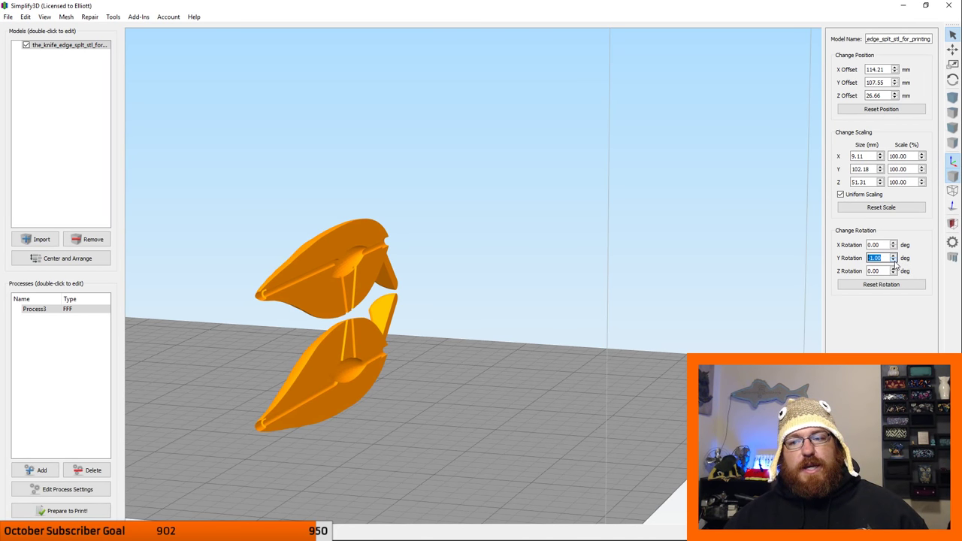
{"action": "left_click", "coordinate": [895, 261]}
{"action": "left_click", "coordinate": [894, 261]}
{"action": "left_click", "coordinate": [894, 260]}
{"action": "type", "text": "-90"}
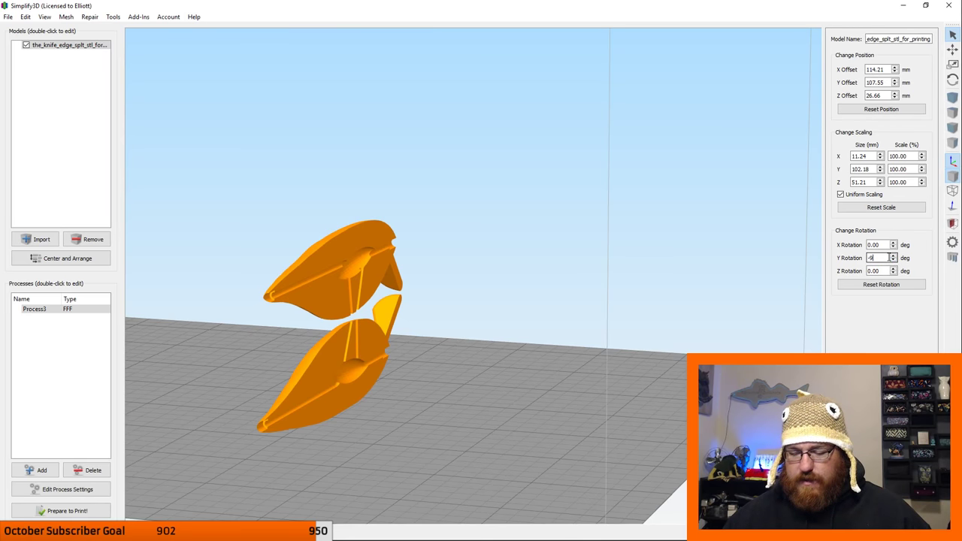
{"action": "key", "text": "Return"}
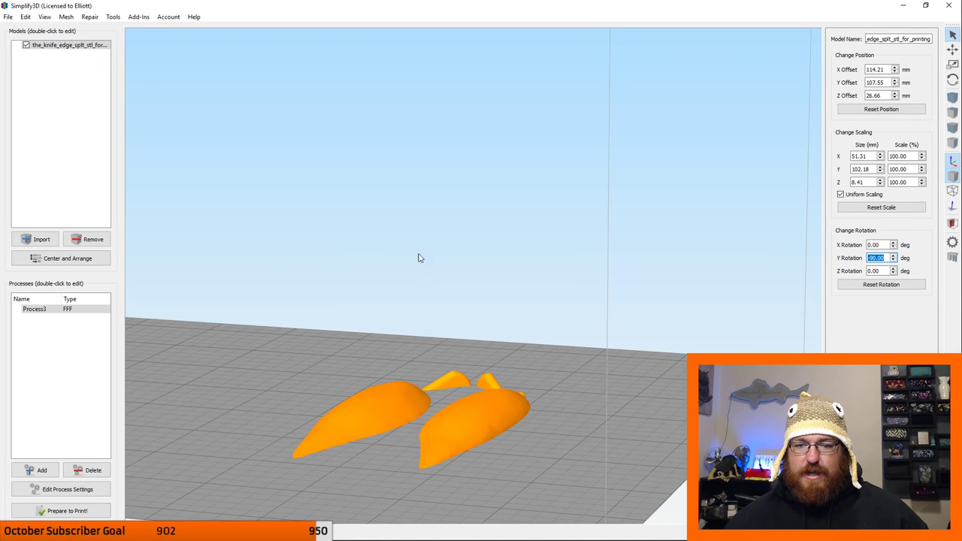
{"action": "left_click", "coordinate": [75, 259]}
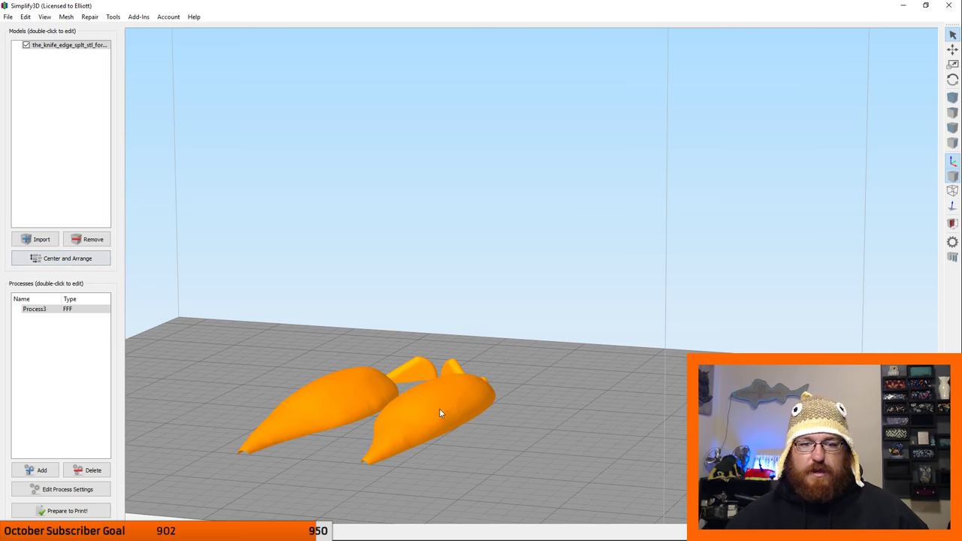
{"action": "left_click_drag", "start_coordinate": [441, 413], "coordinate": [207, 366]}
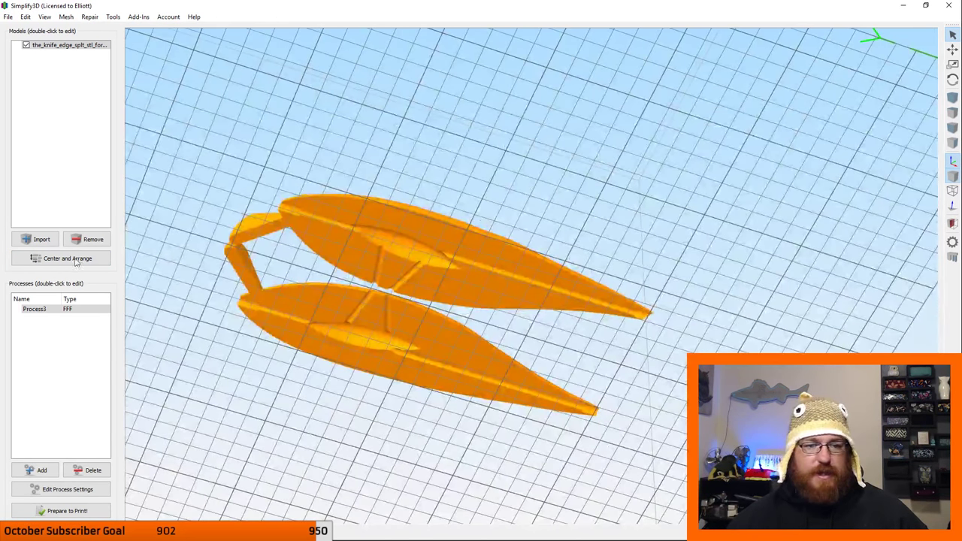
Show Process3's Layer settings: 0.2 mm layer height, three top, bottom and perimeter layers.
{"action": "double_click", "coordinate": [40, 311]}
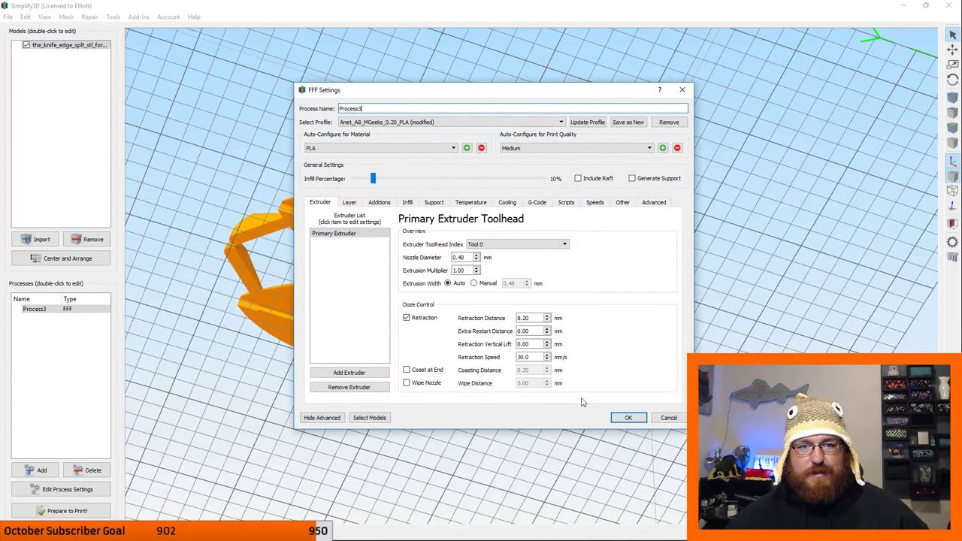
{"action": "left_click", "coordinate": [351, 203]}
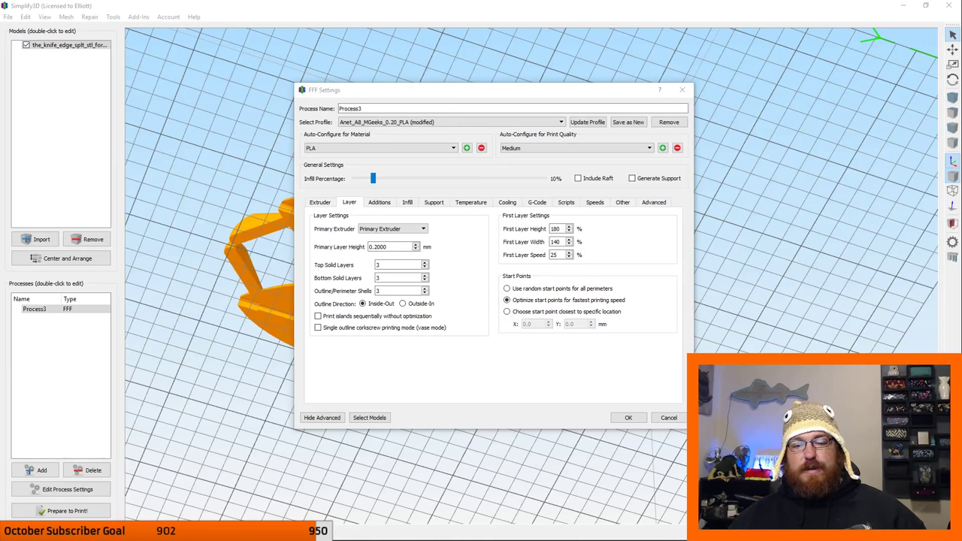
Close FFF Settings without saving and orbit around the two flat lure halves.
{"action": "left_click", "coordinate": [668, 417]}
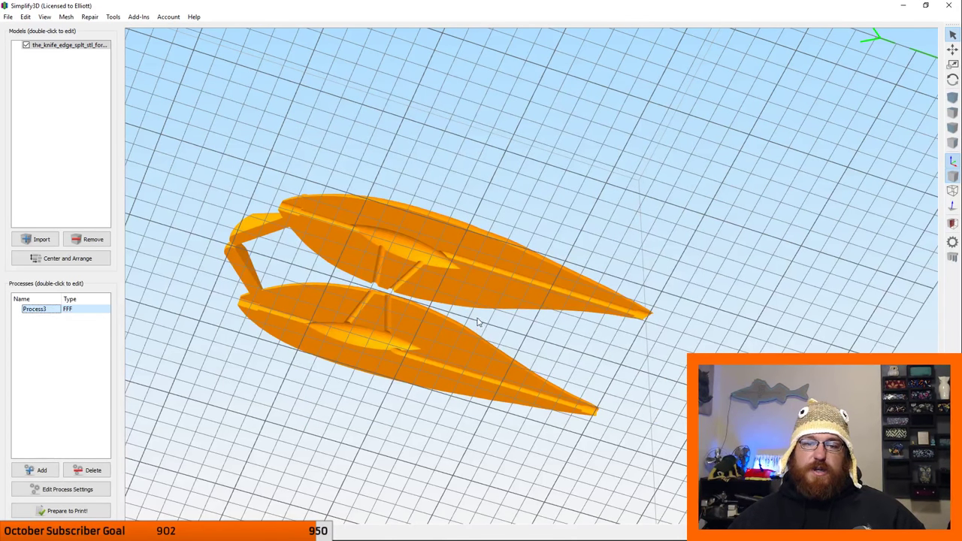
{"action": "scroll", "coordinate": [496, 330], "scroll_direction": "down", "scroll_amount": 10}
{"action": "left_click_drag", "start_coordinate": [525, 339], "coordinate": [463, 236]}
{"action": "scroll", "coordinate": [494, 282], "scroll_direction": "up", "scroll_amount": 10}
{"action": "scroll", "coordinate": [458, 300], "scroll_direction": "down", "scroll_amount": 5}
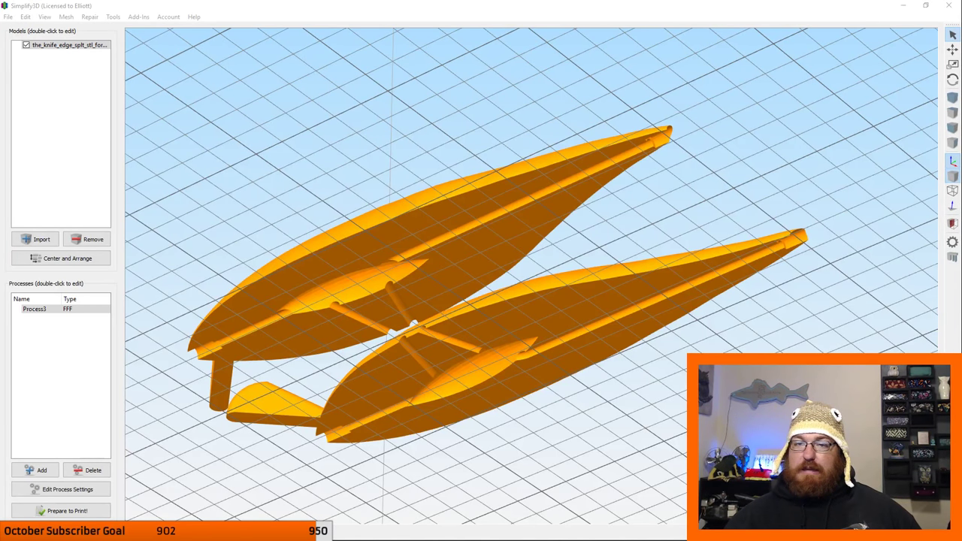
{"action": "scroll", "coordinate": [447, 269], "scroll_direction": "up", "scroll_amount": 2}
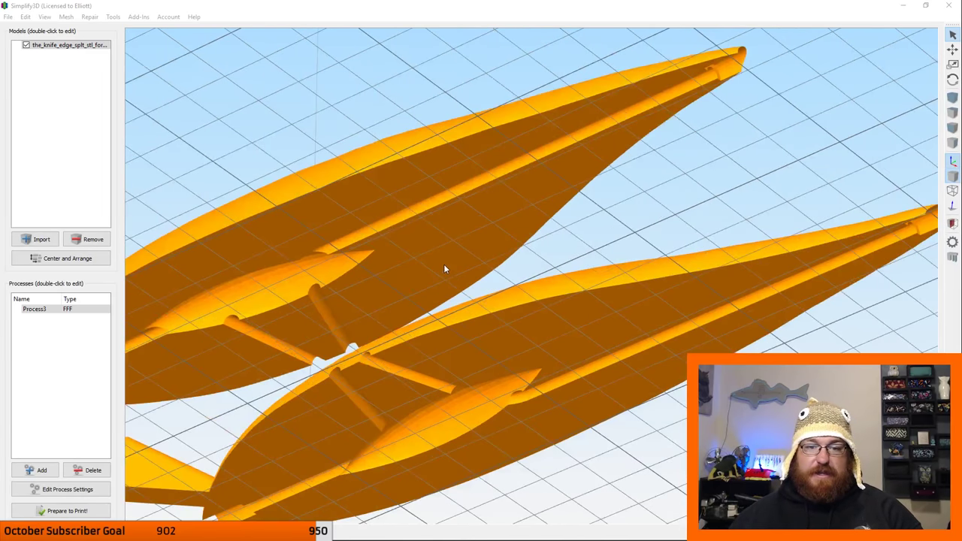
{"action": "scroll", "coordinate": [446, 268], "scroll_direction": "down", "scroll_amount": 10}
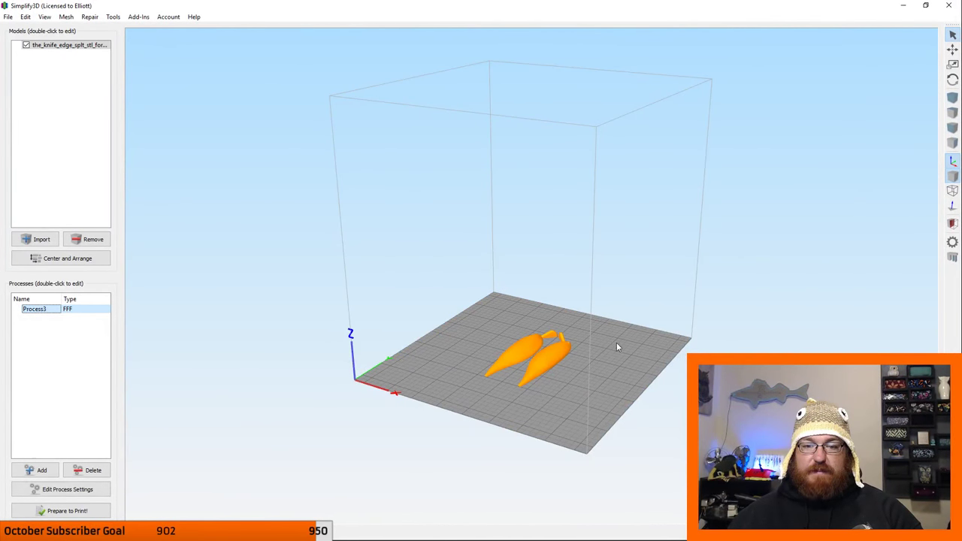
{"action": "left_click_drag", "start_coordinate": [571, 338], "coordinate": [139, 310]}
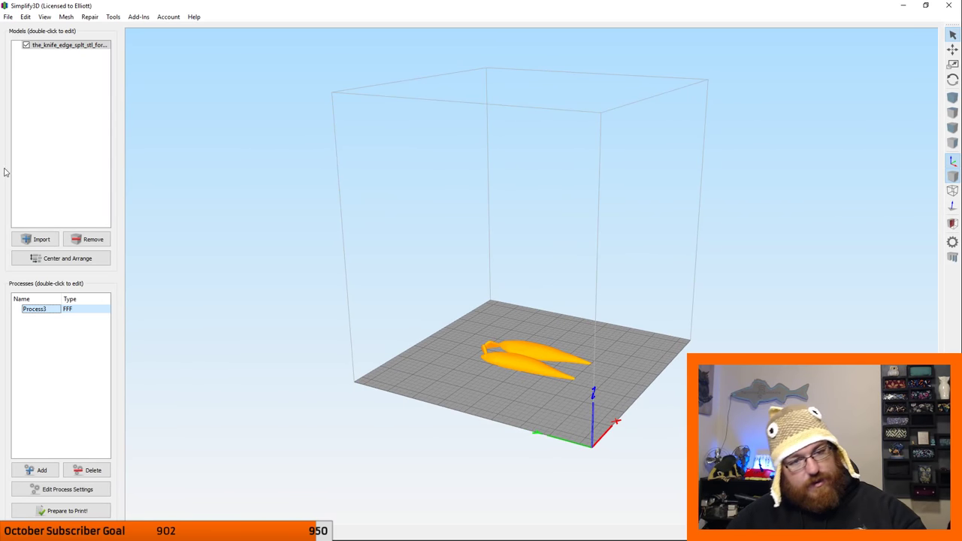
Slice the lure halves with Prepare to Print! and tilt the preview low across the plate.
{"action": "left_click", "coordinate": [68, 511]}
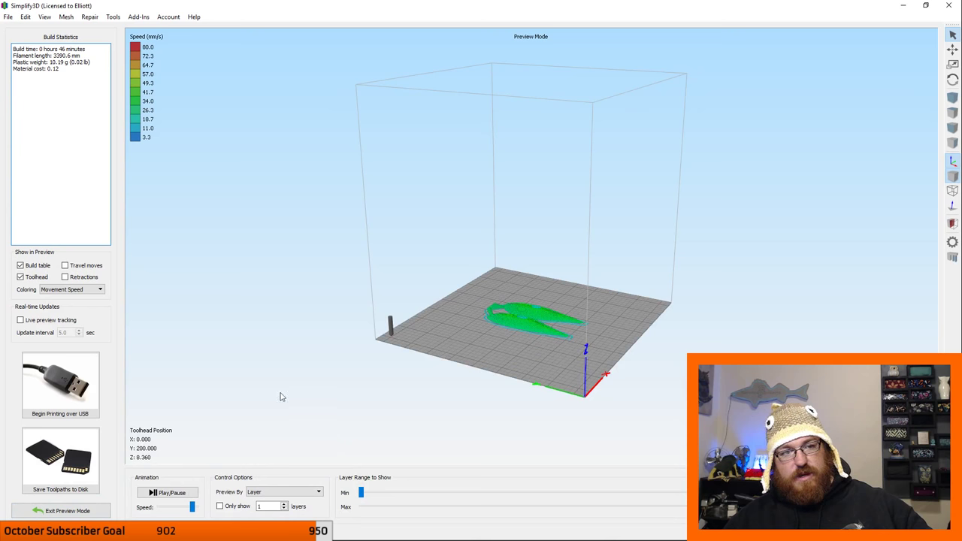
{"action": "left_click_drag", "start_coordinate": [442, 350], "coordinate": [524, 369]}
{"action": "scroll", "coordinate": [524, 370], "scroll_direction": "up", "scroll_amount": 8}
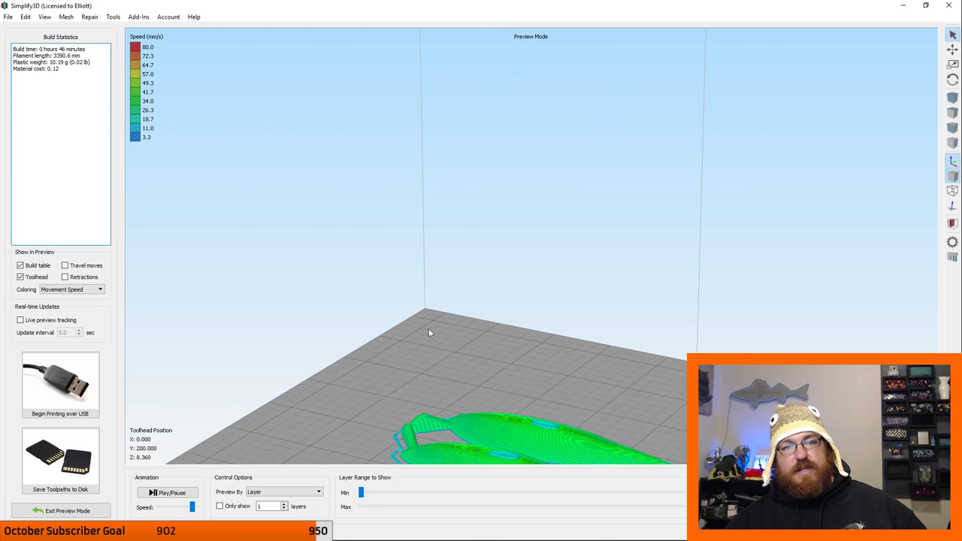
{"action": "scroll", "coordinate": [415, 359], "scroll_direction": "down", "scroll_amount": 6}
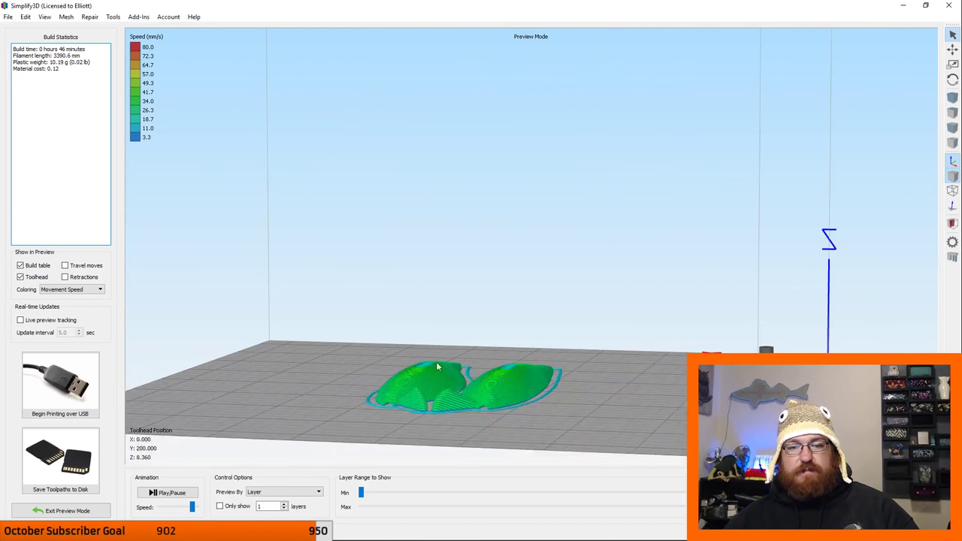
{"action": "left_click_drag", "start_coordinate": [439, 367], "coordinate": [361, 391]}
Step the preview layer slider from the first layer up to the top layers and back.
{"action": "key", "text": "Left"}
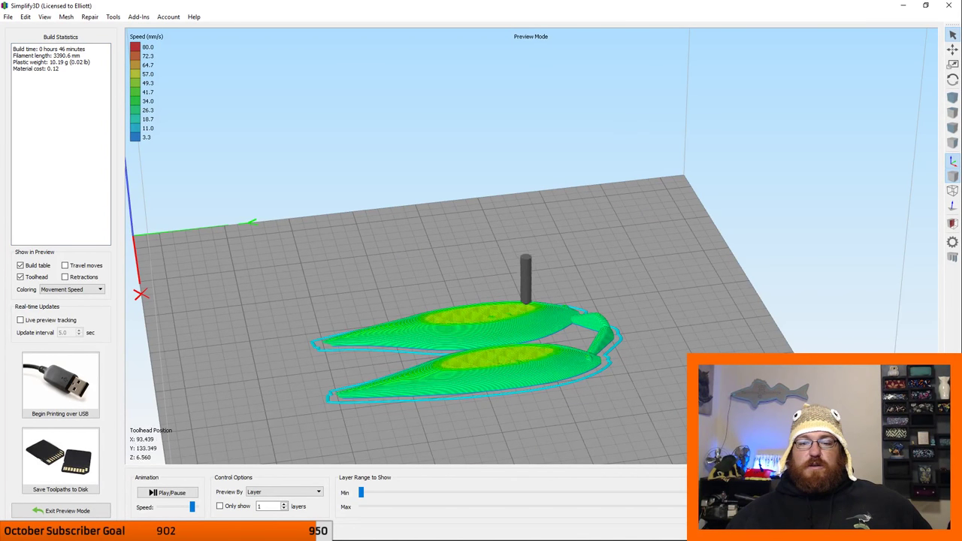
{"action": "key", "text": "Right"}
{"action": "key", "text": "Right"}
{"action": "key", "text": "Right"}
{"action": "key", "text": "Right"}
{"action": "key", "text": "Right"}
{"action": "key", "text": "Right"}
{"action": "key", "text": "Right"}
{"action": "key", "text": "Right"}
{"action": "key", "text": "Right"}
{"action": "key", "text": "Right"}
{"action": "key", "text": "Right"}
{"action": "key", "text": "Right"}
{"action": "key", "text": "Right"}
{"action": "key", "text": "Right"}
{"action": "key", "text": "Right"}
{"action": "key", "text": "Right"}
{"action": "key", "text": "Right"}
{"action": "key", "text": "Right"}
{"action": "key", "text": "Right"}
{"action": "key", "text": "Right"}
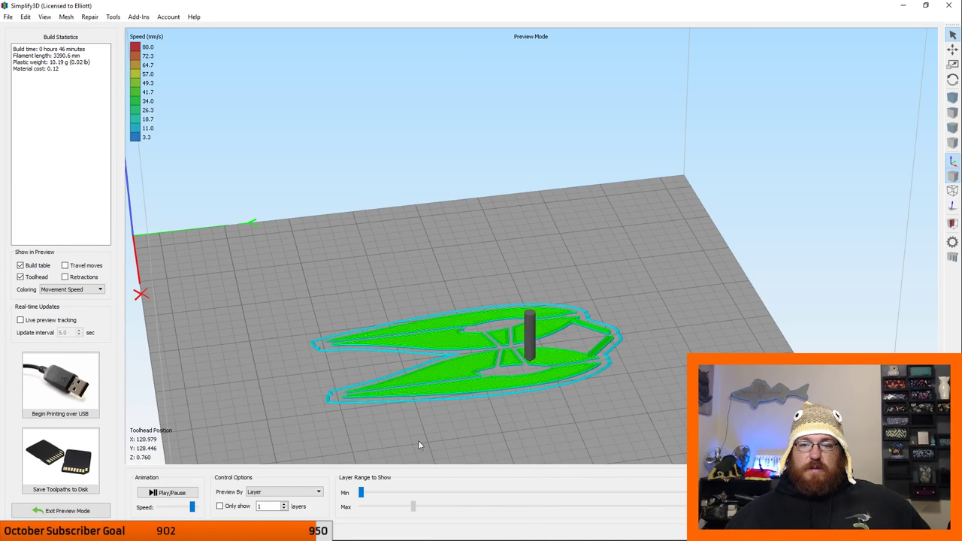
{"action": "key", "text": "Right"}
{"action": "key", "text": "Right"}
{"action": "key", "text": "Right"}
{"action": "key", "text": "Right"}
{"action": "key", "text": "Right"}
{"action": "key", "text": "Right"}
{"action": "key", "text": "Right"}
{"action": "key", "text": "Right"}
{"action": "key", "text": "Right"}
{"action": "key", "text": "Right"}
{"action": "key", "text": "Right"}
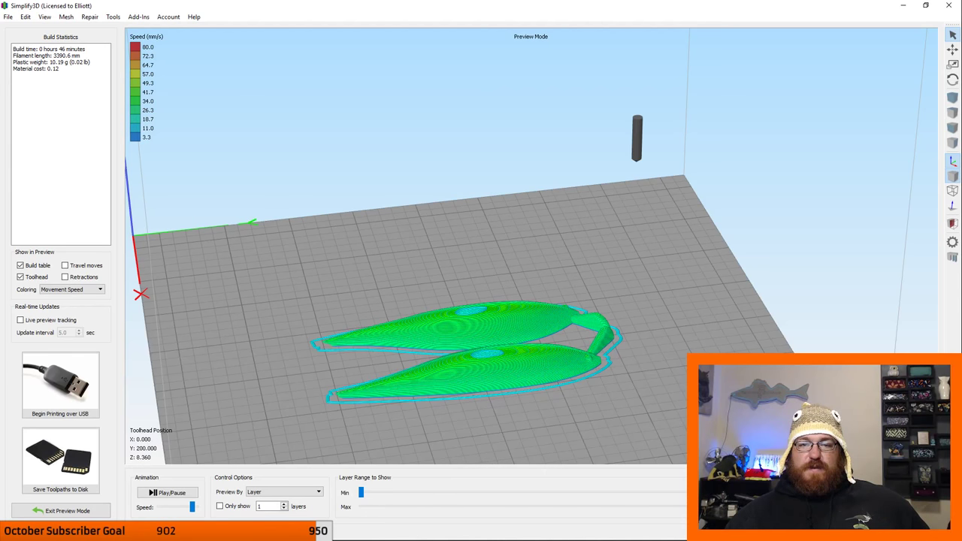
{"action": "key", "text": "Left"}
{"action": "key", "text": "Left"}
{"action": "key", "text": "Left"}
{"action": "key", "text": "Left"}
{"action": "key", "text": "Left"}
{"action": "key", "text": "Left"}
{"action": "key", "text": "Left"}
{"action": "key", "text": "Left"}
{"action": "key", "text": "Left"}
{"action": "key", "text": "Left"}
{"action": "key", "text": "Left"}
{"action": "key", "text": "Left"}
{"action": "key", "text": "Left"}
{"action": "key", "text": "Left"}
{"action": "key", "text": "Left"}
{"action": "key", "text": "Left"}
{"action": "key", "text": "Left"}
{"action": "key", "text": "Left"}
{"action": "key", "text": "Left"}
{"action": "key", "text": "Left"}
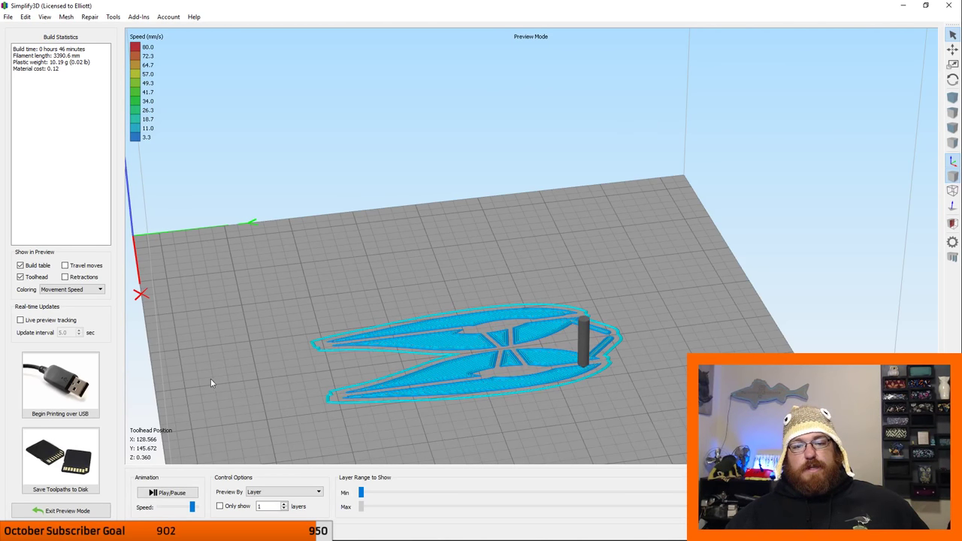
{"action": "key", "text": "Right"}
{"action": "key", "text": "Right"}
{"action": "key", "text": "Right"}
{"action": "key", "text": "Right"}
{"action": "key", "text": "Right"}
{"action": "key", "text": "Right"}
{"action": "key", "text": "Right"}
{"action": "key", "text": "Right"}
{"action": "key", "text": "Right"}
{"action": "key", "text": "Right"}
{"action": "key", "text": "Right"}
{"action": "key", "text": "Right"}
{"action": "key", "text": "Right"}
{"action": "key", "text": "Right"}
{"action": "key", "text": "Right"}
{"action": "key", "text": "Right"}
{"action": "key", "text": "Right"}
{"action": "key", "text": "Right"}
{"action": "key", "text": "Right"}
{"action": "key", "text": "Right"}
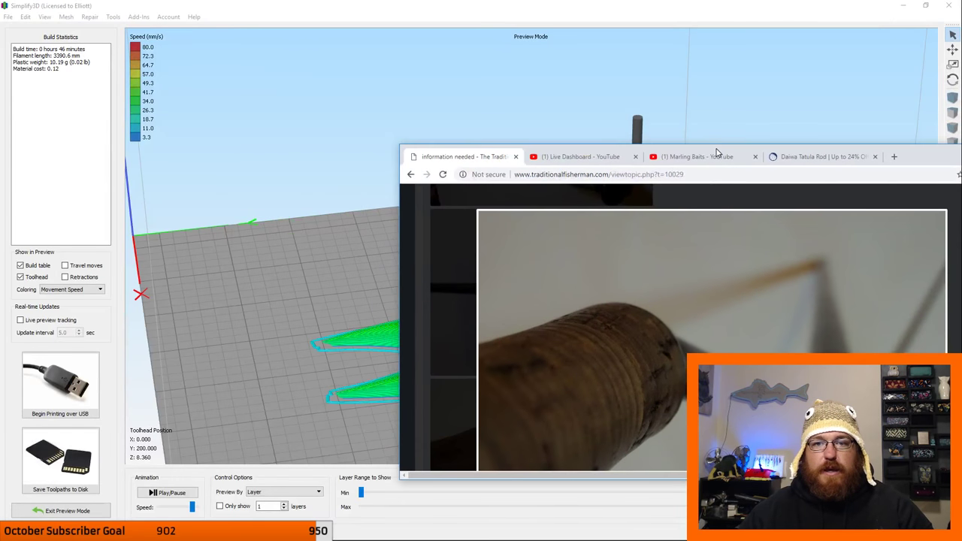
Minimize the fishing-forum browser to bring back the Simplify3D toolpath preview.
{"action": "left_click", "coordinate": [903, 7]}
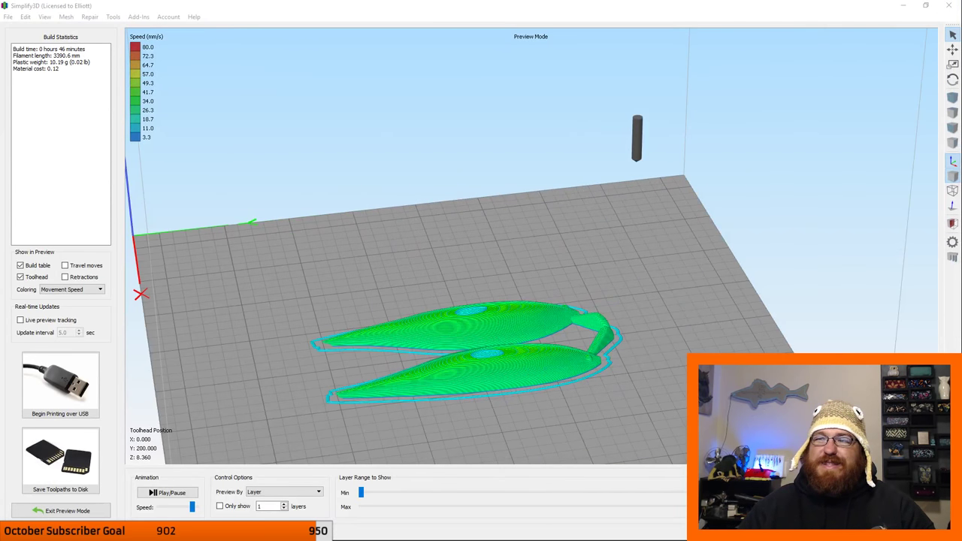